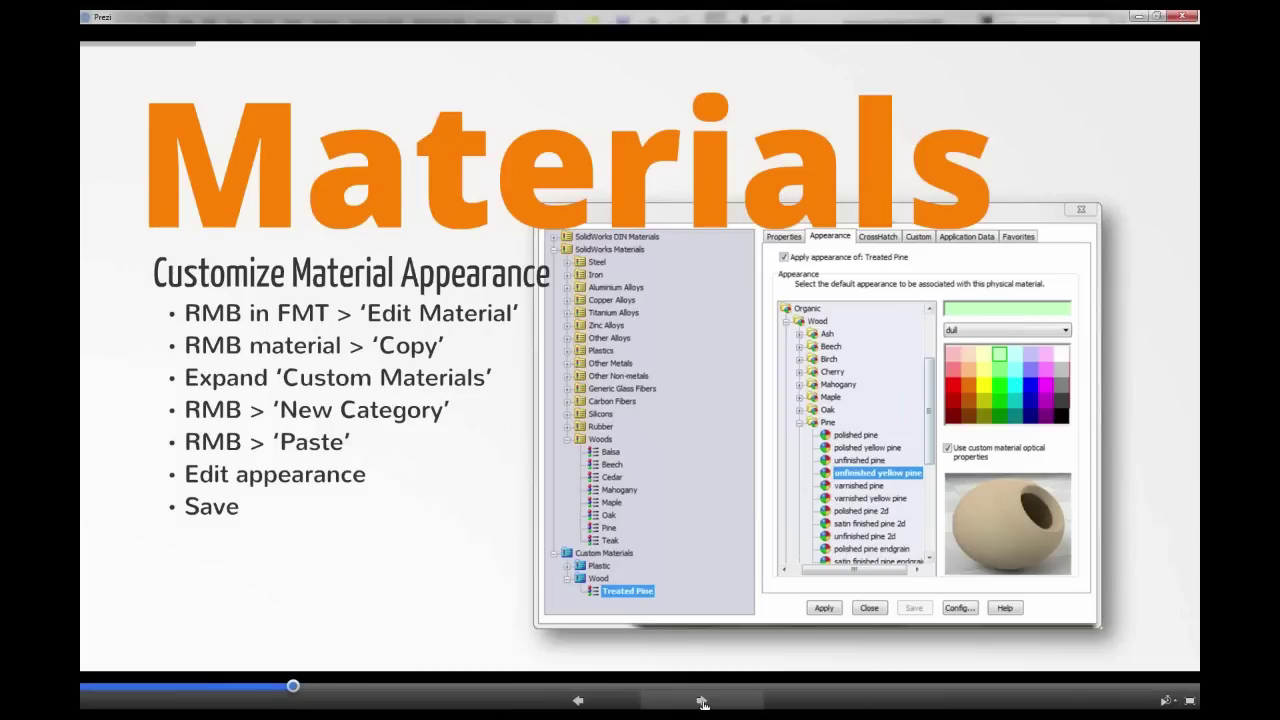
{"action": "left_click", "coordinate": [703, 703]}
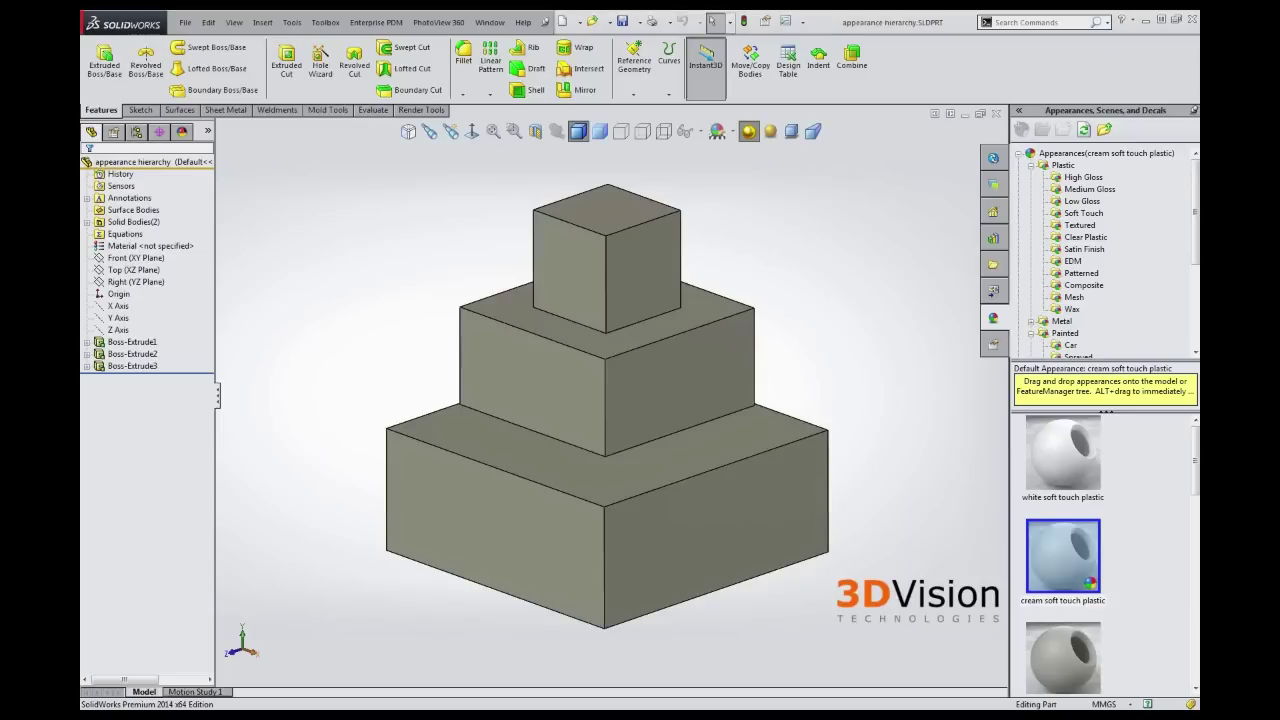
Examine the stepped part's three boss-extrude features and how the blocks form separate bodies
{"action": "middle_click_drag", "start_coordinate": [855, 455], "coordinate": [855, 407]}
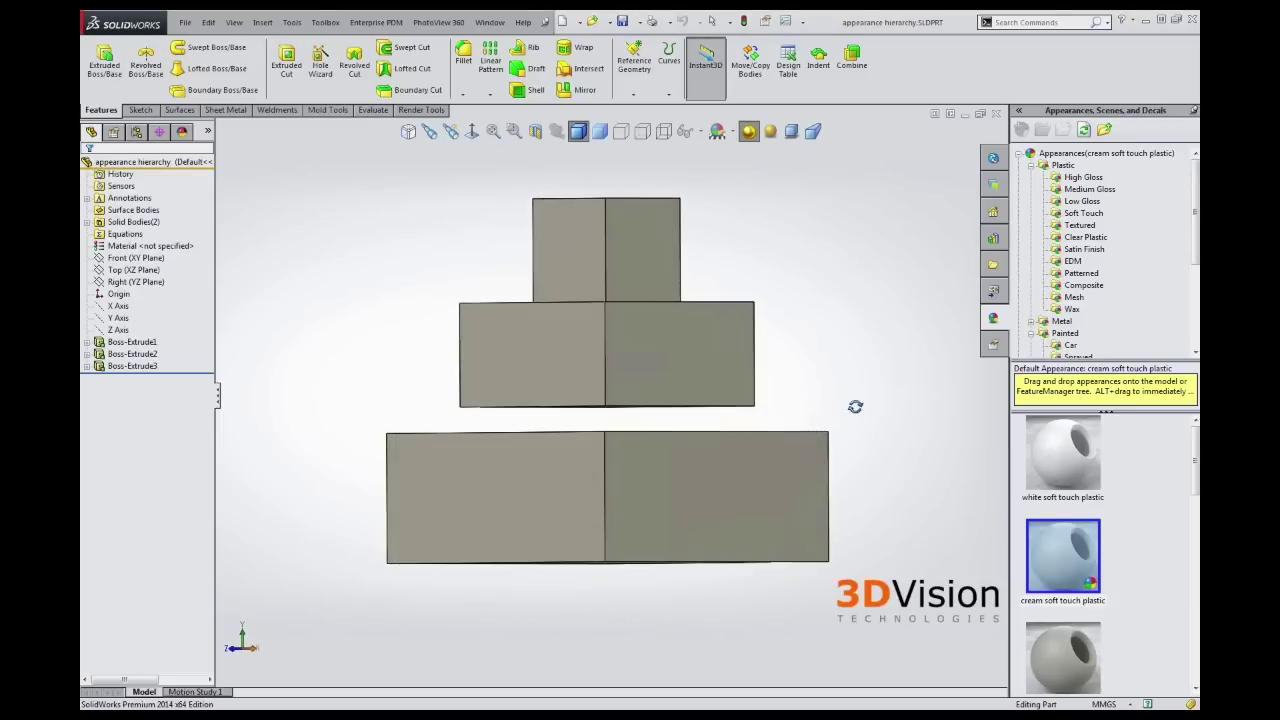
{"action": "left_click", "coordinate": [139, 345]}
{"action": "left_click", "coordinate": [139, 354]}
{"action": "left_click", "coordinate": [140, 366]}
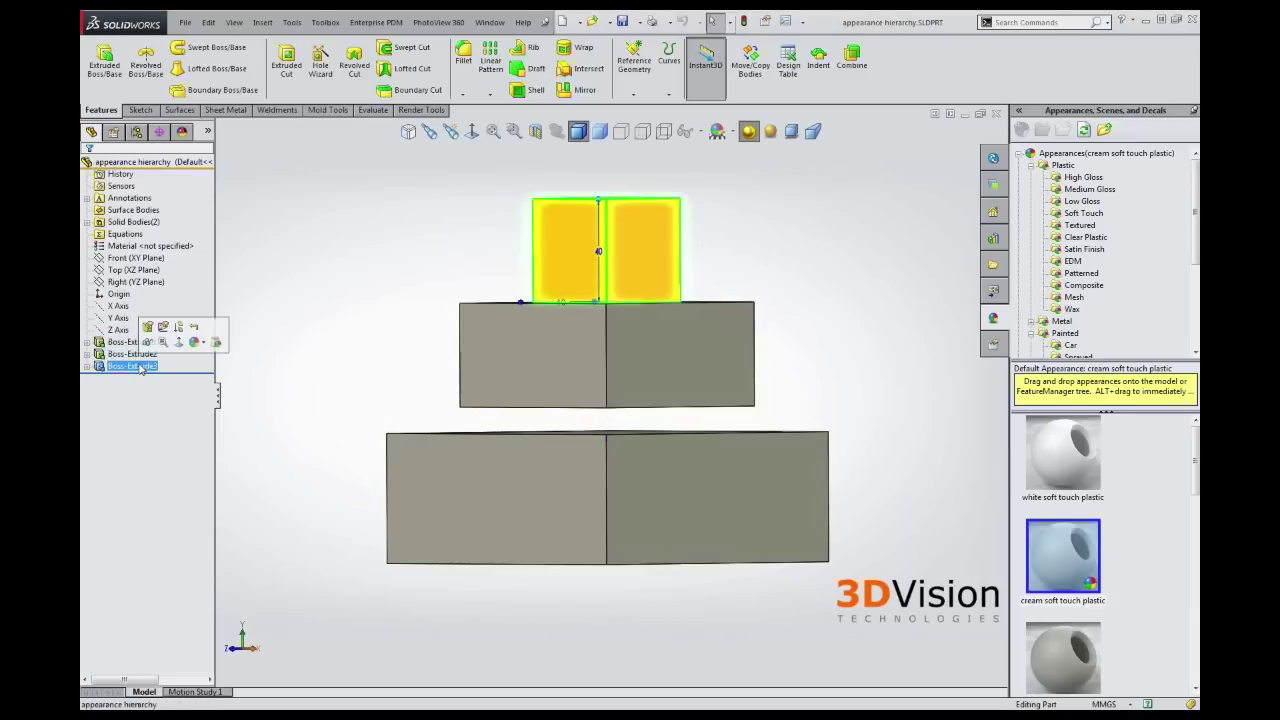
{"action": "left_click", "coordinate": [137, 355], "text": "ctrl"}
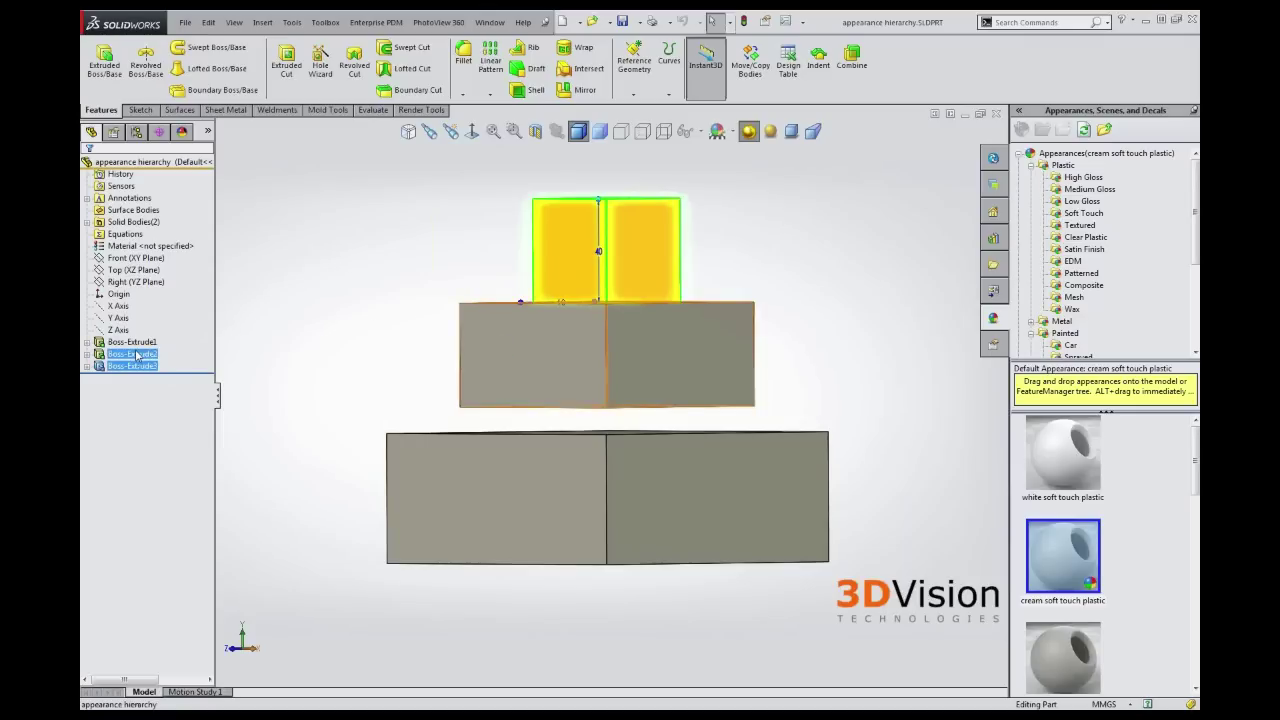
{"action": "left_click", "coordinate": [137, 355]}
{"action": "left_click", "coordinate": [133, 366]}
{"action": "left_click", "coordinate": [345, 327]}
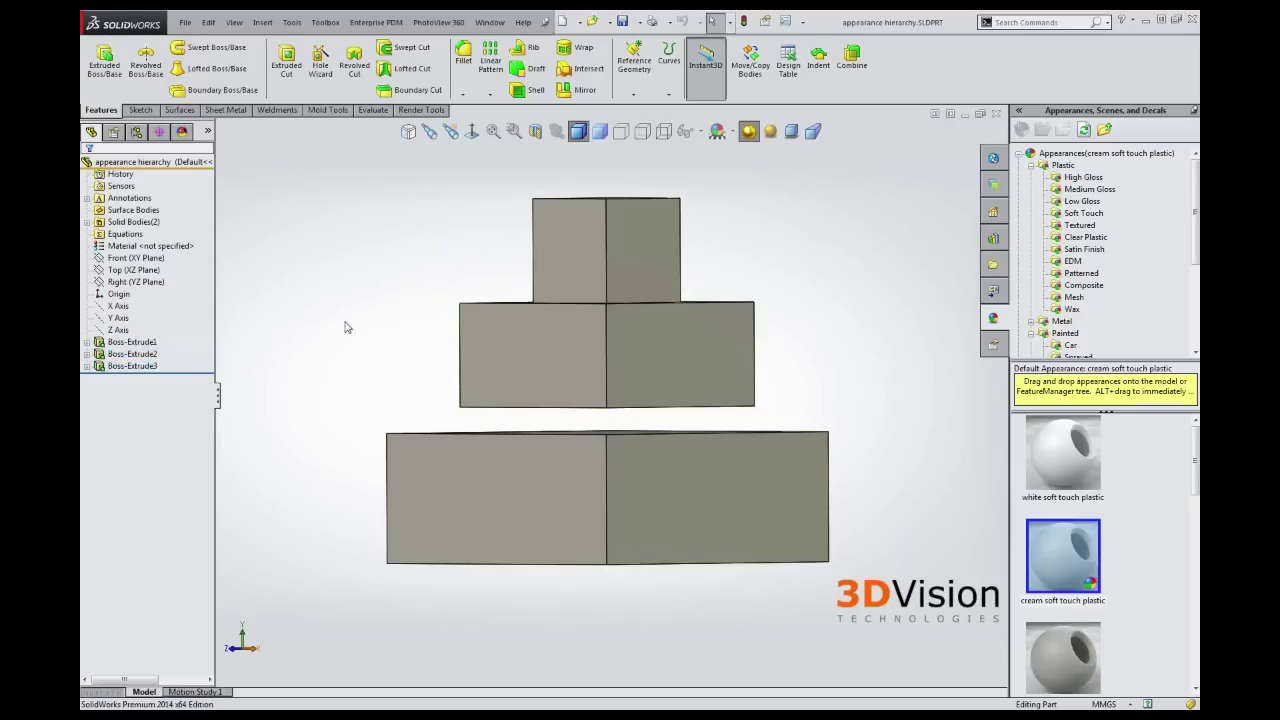
{"action": "key", "text": "ctrl+7"}
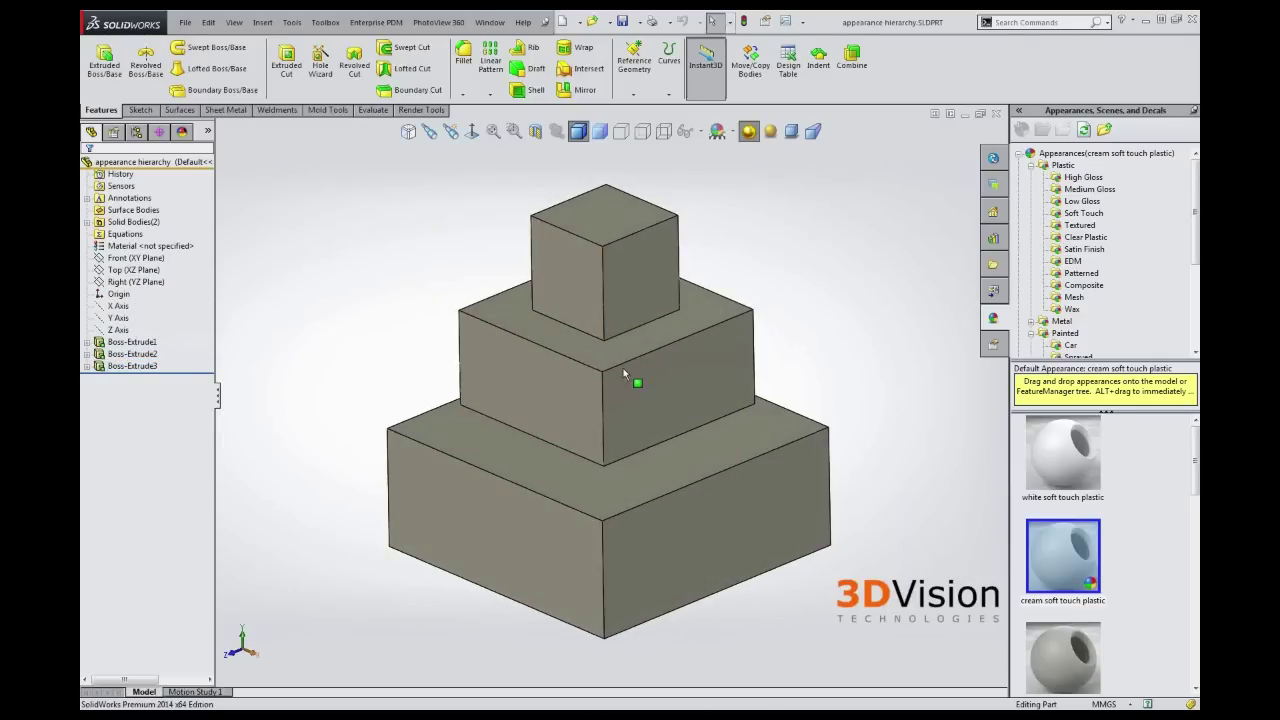
{"action": "middle_click_drag", "start_coordinate": [624, 369], "coordinate": [626, 341]}
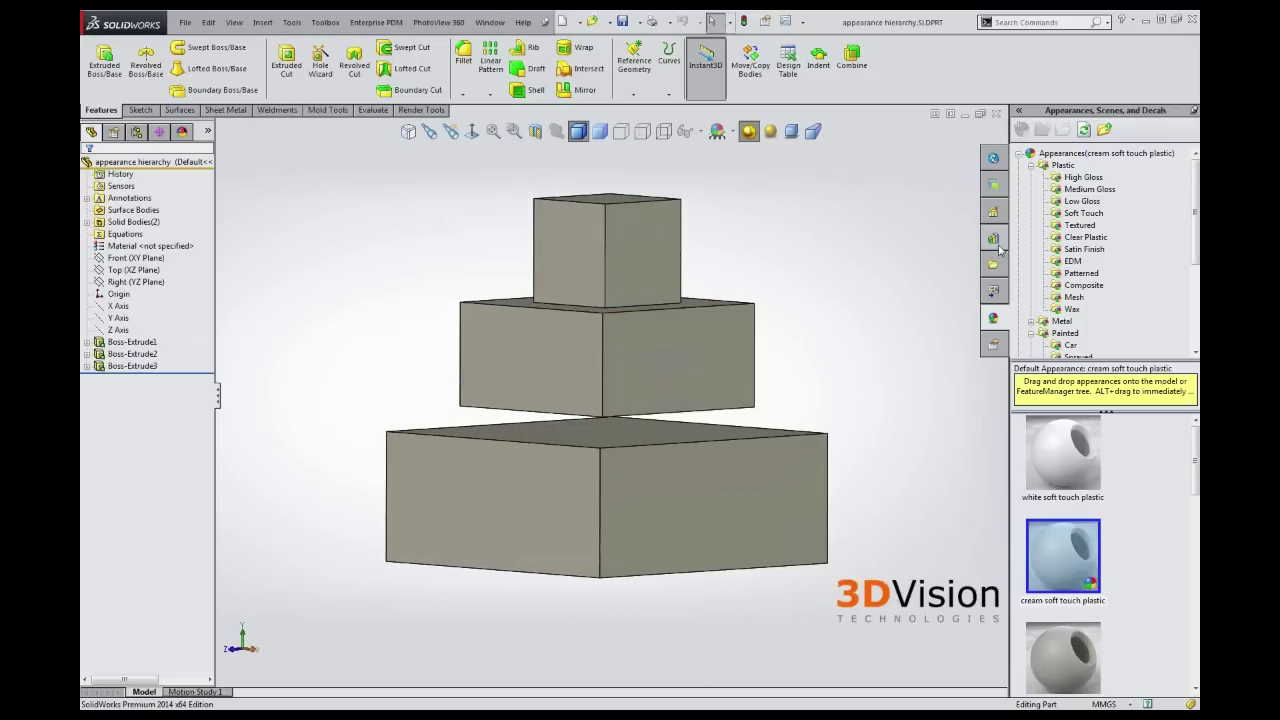
Apply the red medium gloss plastic appearance to the entire part
{"action": "left_click", "coordinate": [1031, 166]}
{"action": "left_click", "coordinate": [1031, 190]}
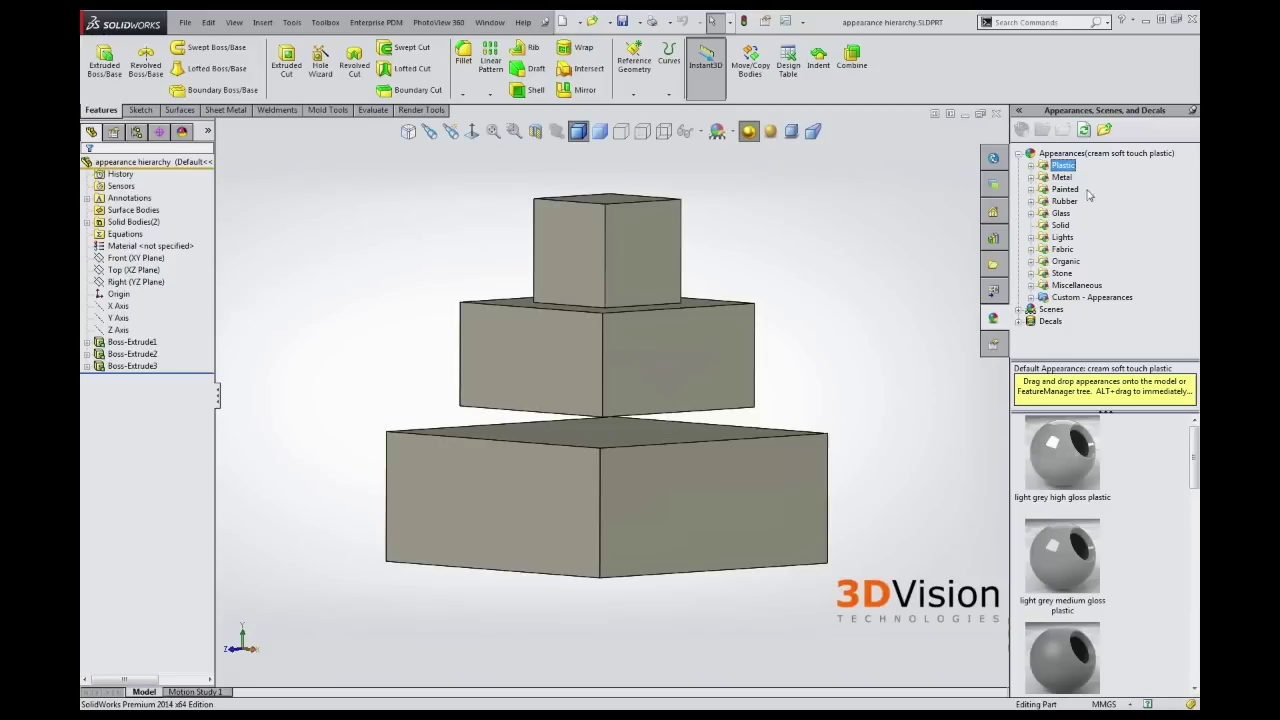
{"action": "double_click", "coordinate": [1062, 166]}
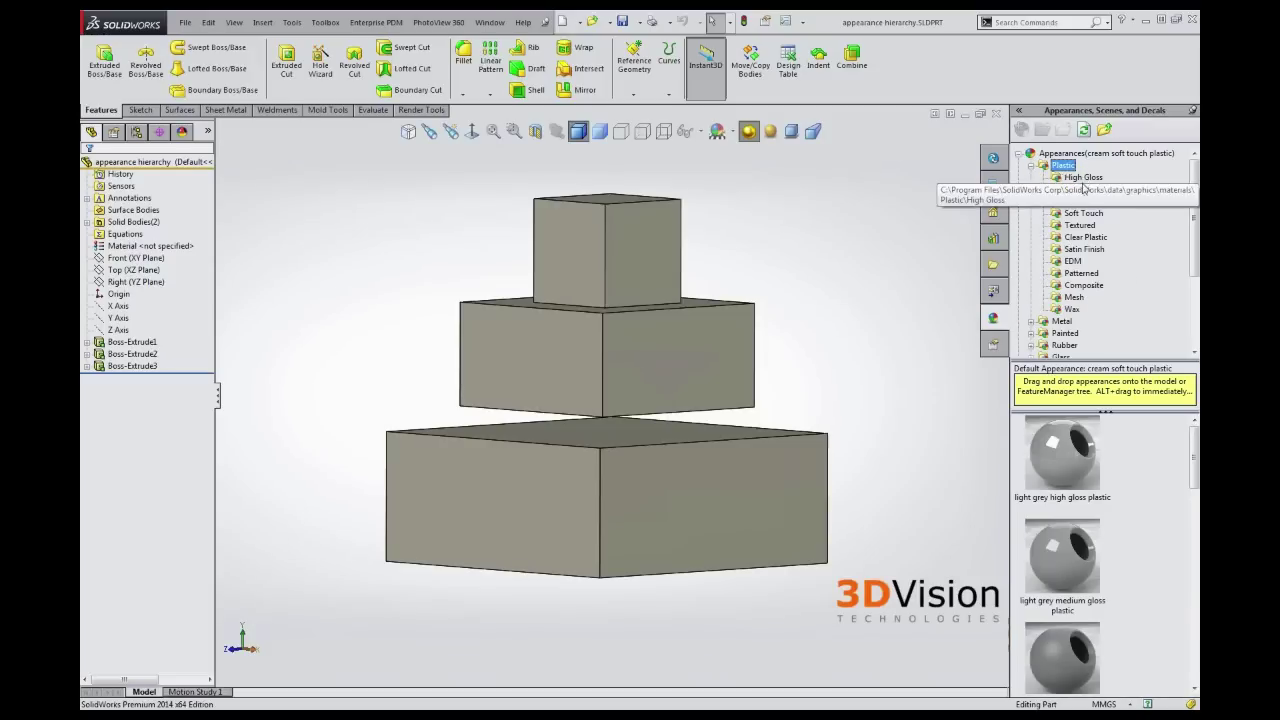
{"action": "left_click", "coordinate": [1088, 190]}
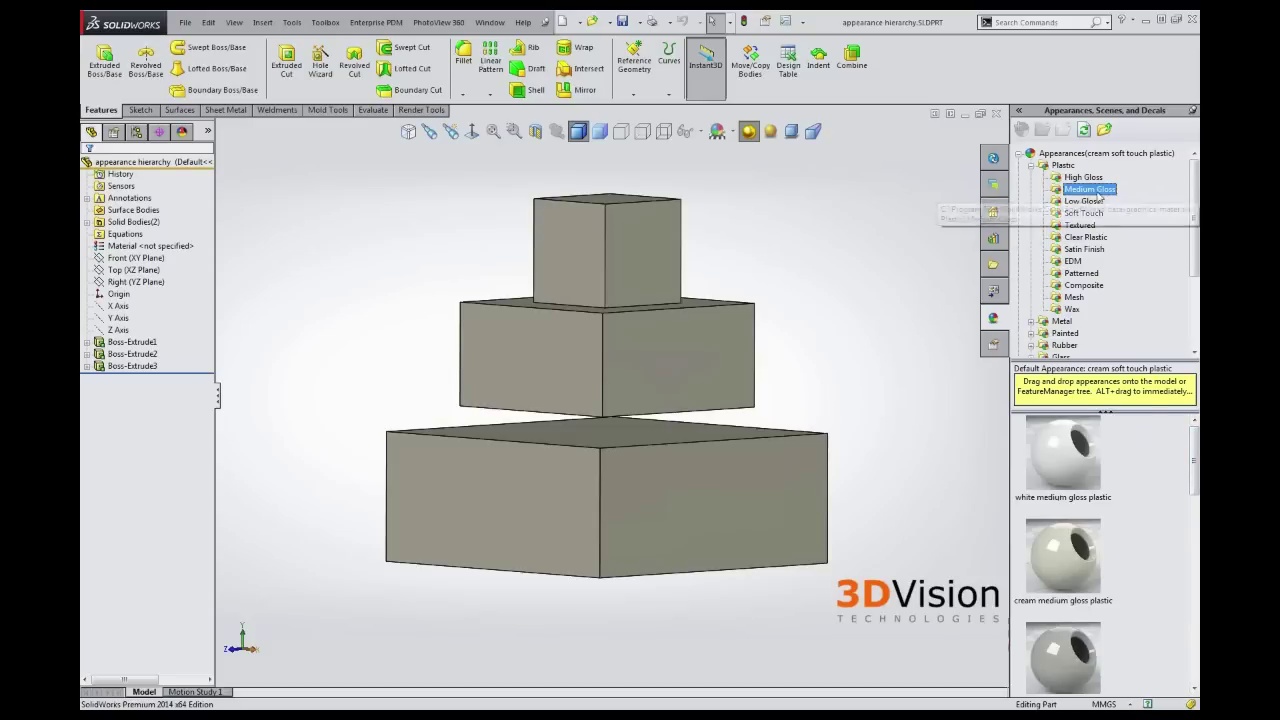
{"action": "left_click", "coordinate": [1196, 443]}
{"action": "left_click_drag", "start_coordinate": [1196, 443], "coordinate": [1196, 596]}
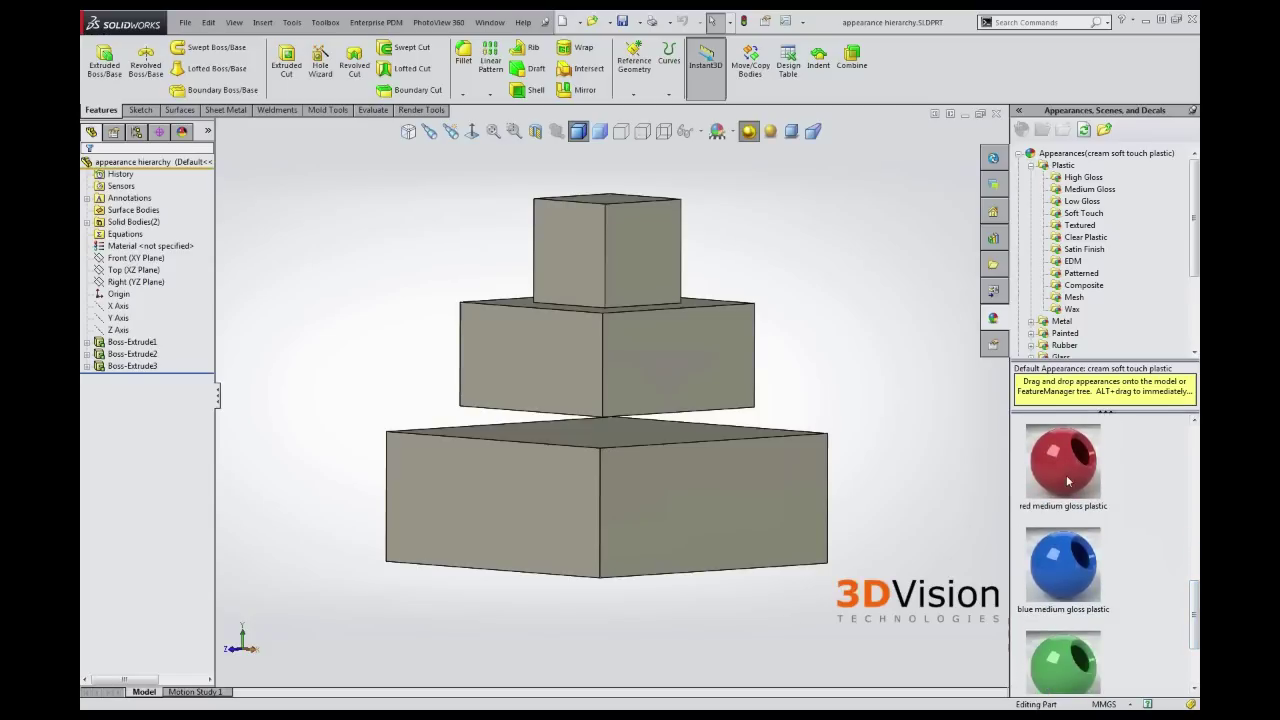
{"action": "left_click_drag", "start_coordinate": [1063, 462], "coordinate": [757, 499]}
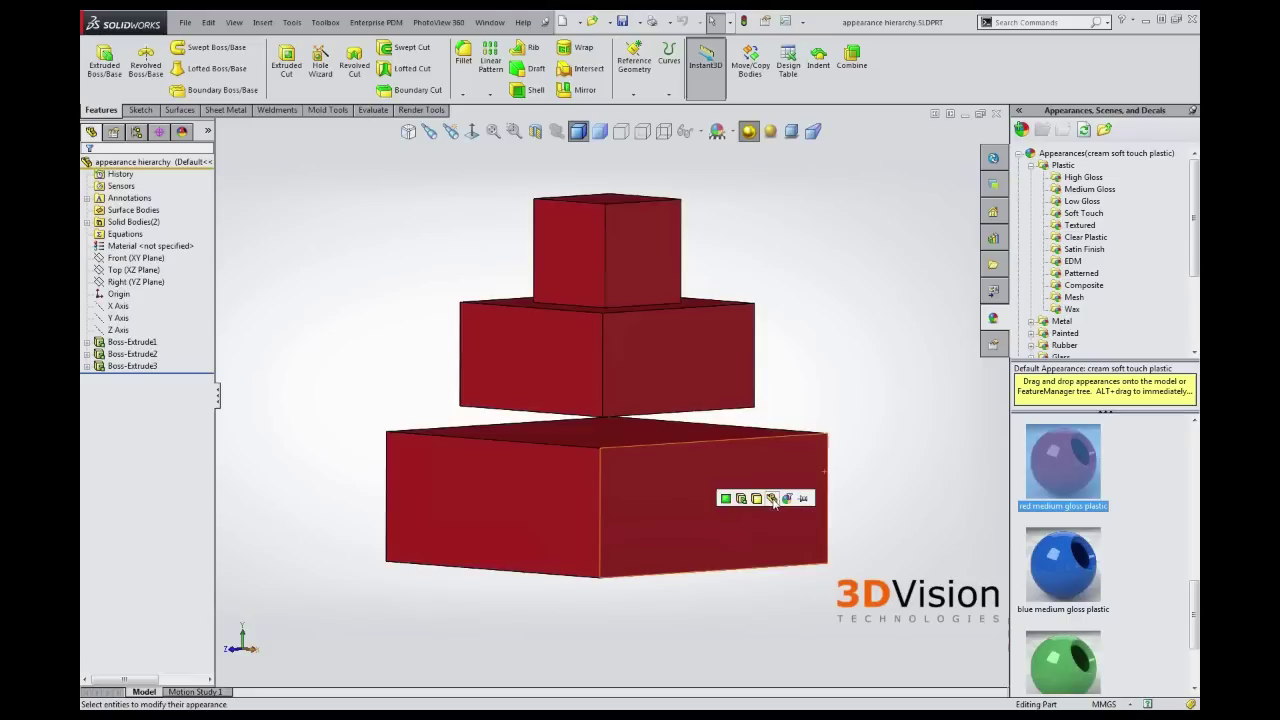
{"action": "left_click", "coordinate": [772, 500]}
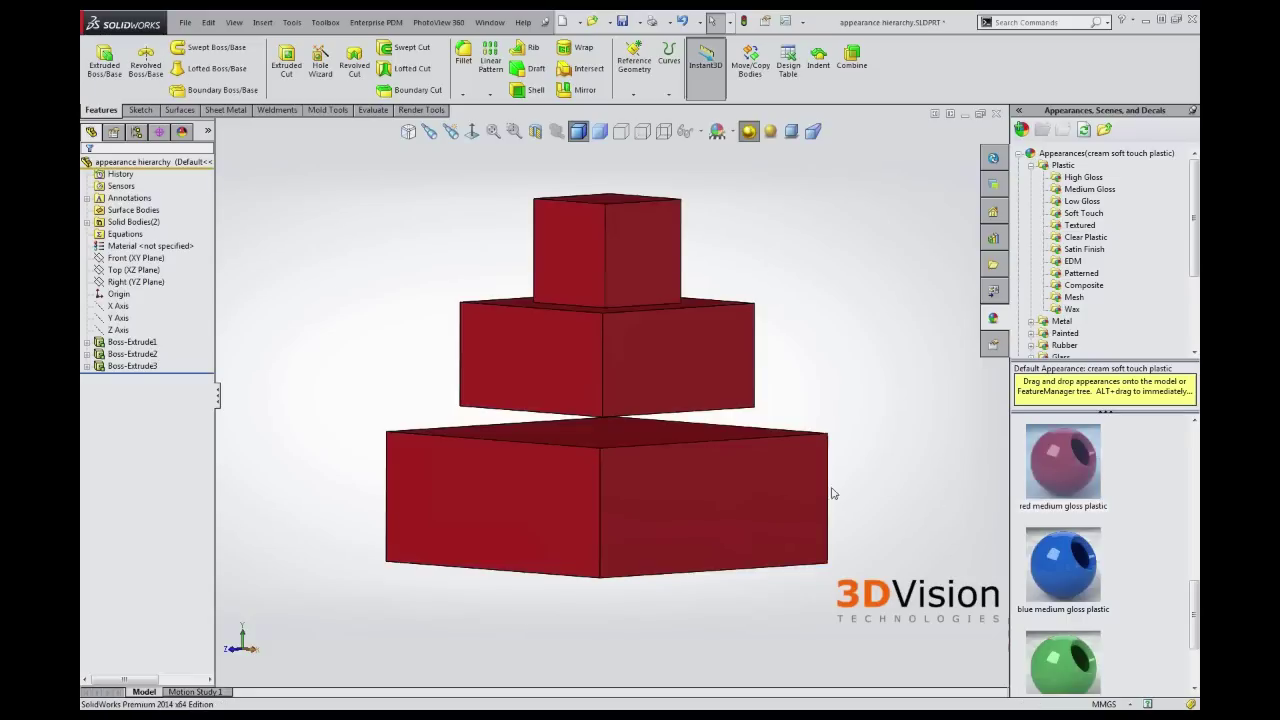
Apply blue medium gloss plastic to the body containing the upper two blocks and green medium gloss plastic to the top block's feature
{"action": "mouse_move", "coordinate": [830, 489]}
{"action": "middle_mouse_down"}
{"action": "mouse_move", "coordinate": [833, 515]}
{"action": "mouse_move", "coordinate": [840, 503]}
{"action": "middle_mouse_up"}
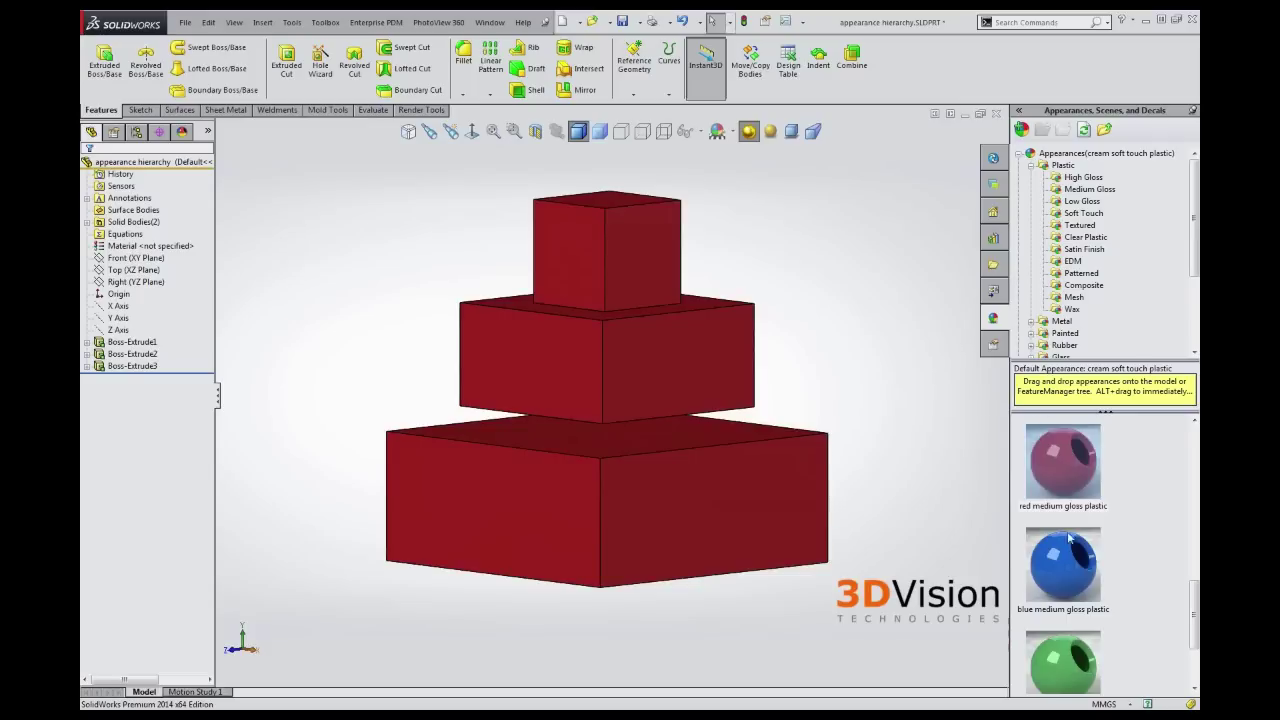
{"action": "left_click", "coordinate": [1072, 574]}
{"action": "left_click_drag", "start_coordinate": [1068, 576], "coordinate": [700, 366]}
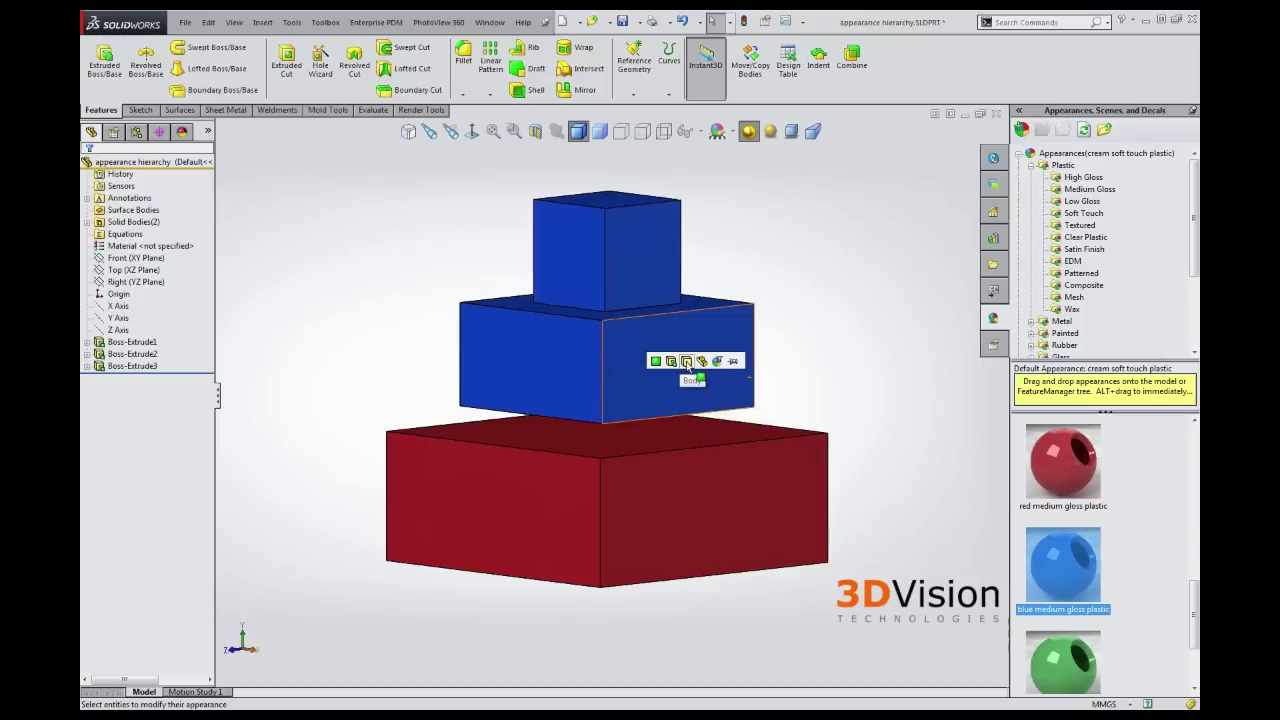
{"action": "left_click", "coordinate": [687, 366]}
{"action": "left_click_drag", "start_coordinate": [1068, 673], "coordinate": [646, 259]}
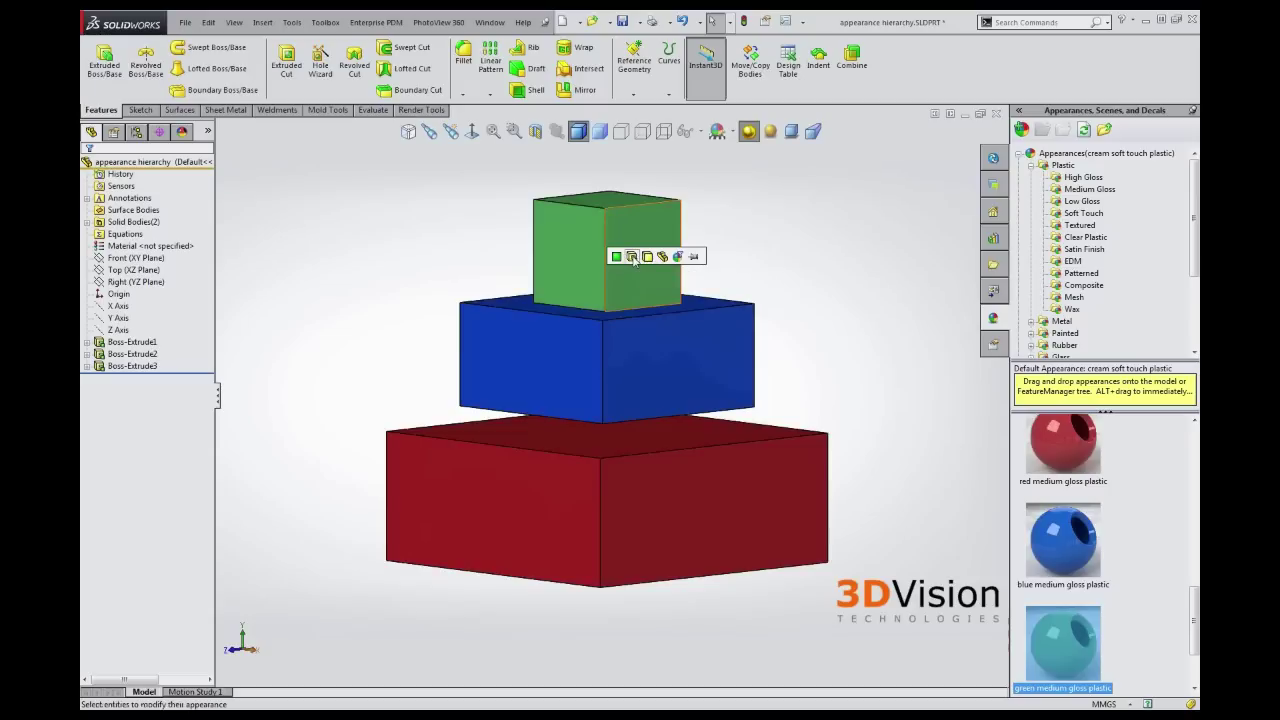
{"action": "left_click", "coordinate": [634, 261]}
Apply yellow medium gloss plastic to only the top face of the uppermost block
{"action": "middle_click_drag", "start_coordinate": [832, 340], "coordinate": [833, 386]}
{"action": "scroll", "coordinate": [1137, 584], "scroll_direction": "down", "scroll_amount": 1}
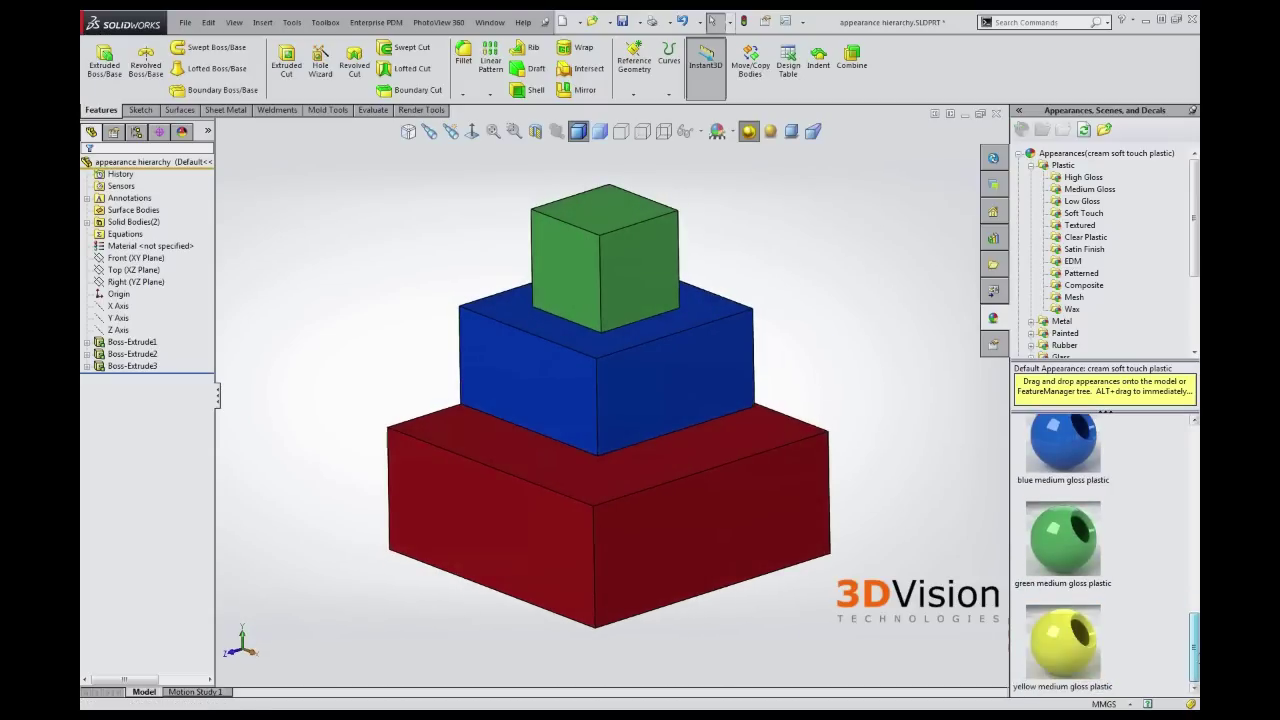
{"action": "left_click_drag", "start_coordinate": [1063, 640], "coordinate": [677, 269]}
{"action": "left_click_drag", "start_coordinate": [606, 214], "coordinate": [608, 216]}
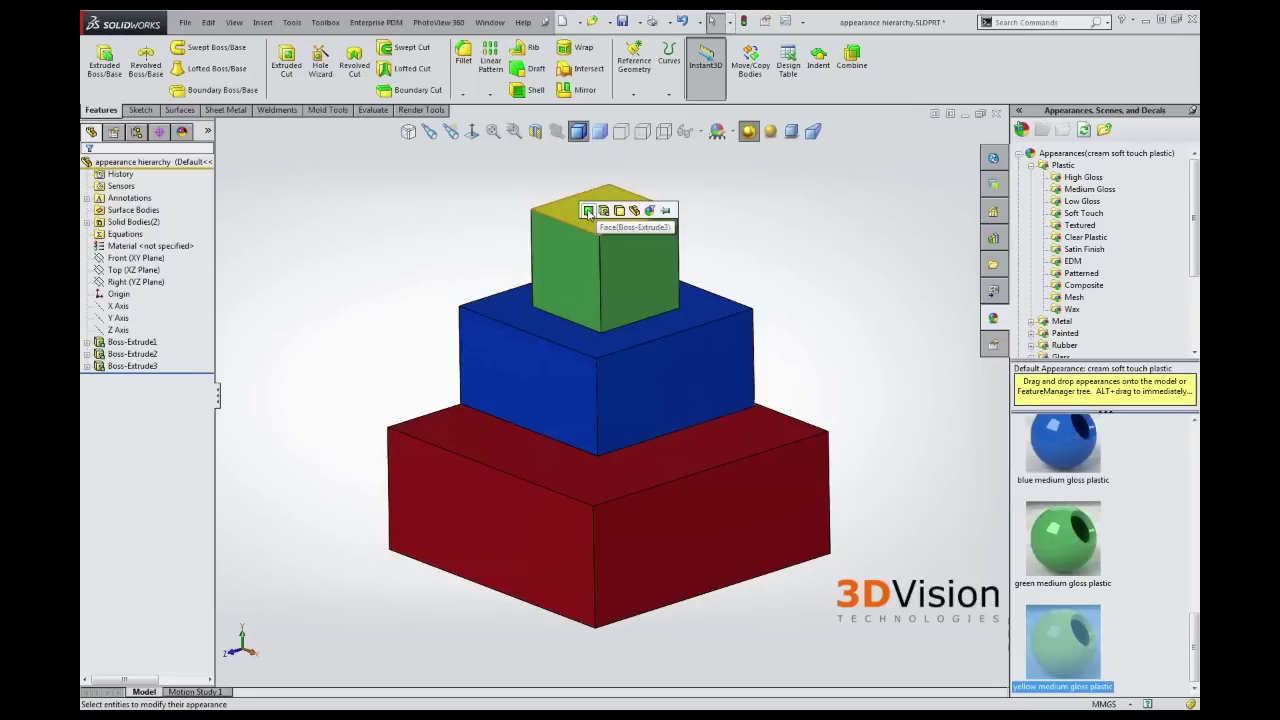
{"action": "left_click", "coordinate": [589, 211]}
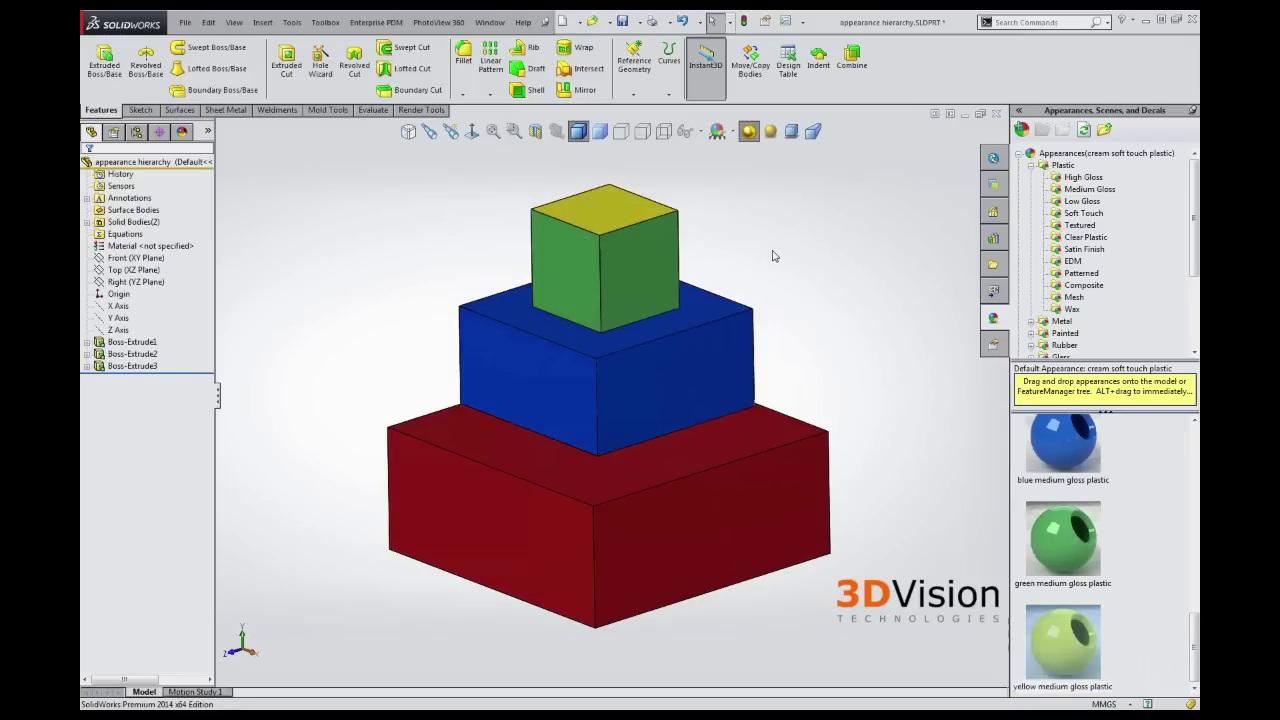
Review the appearances assigned at each level of the uppermost face, and inspect the settings of the Boss-Extrude3 feature's appearance
{"action": "left_click", "coordinate": [606, 210]}
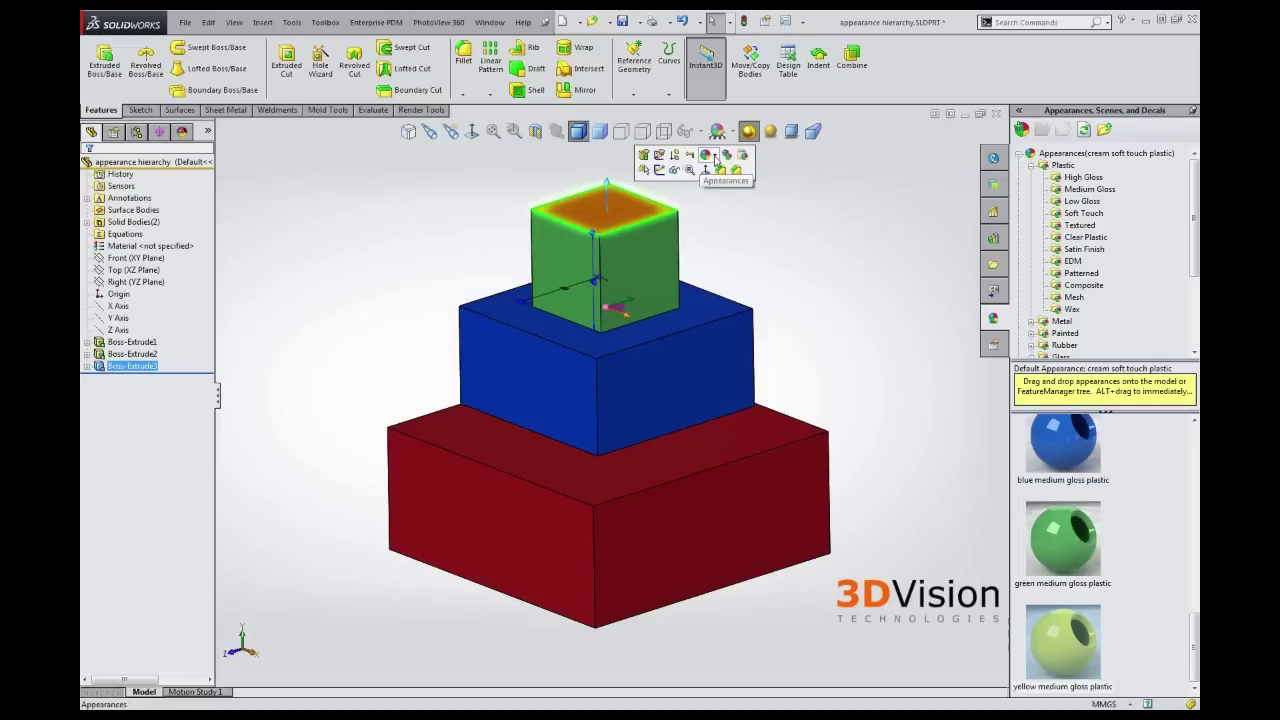
{"action": "left_click", "coordinate": [715, 157]}
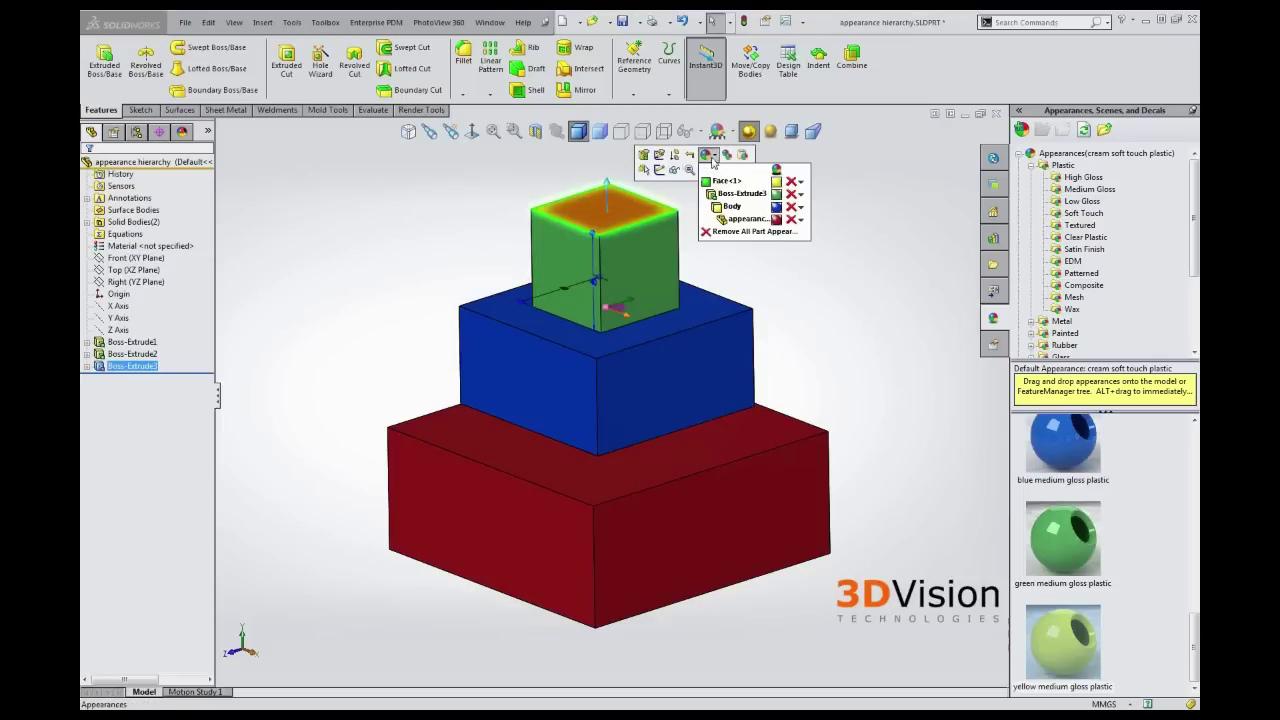
{"action": "left_click", "coordinate": [719, 163]}
{"action": "left_click", "coordinate": [710, 157]}
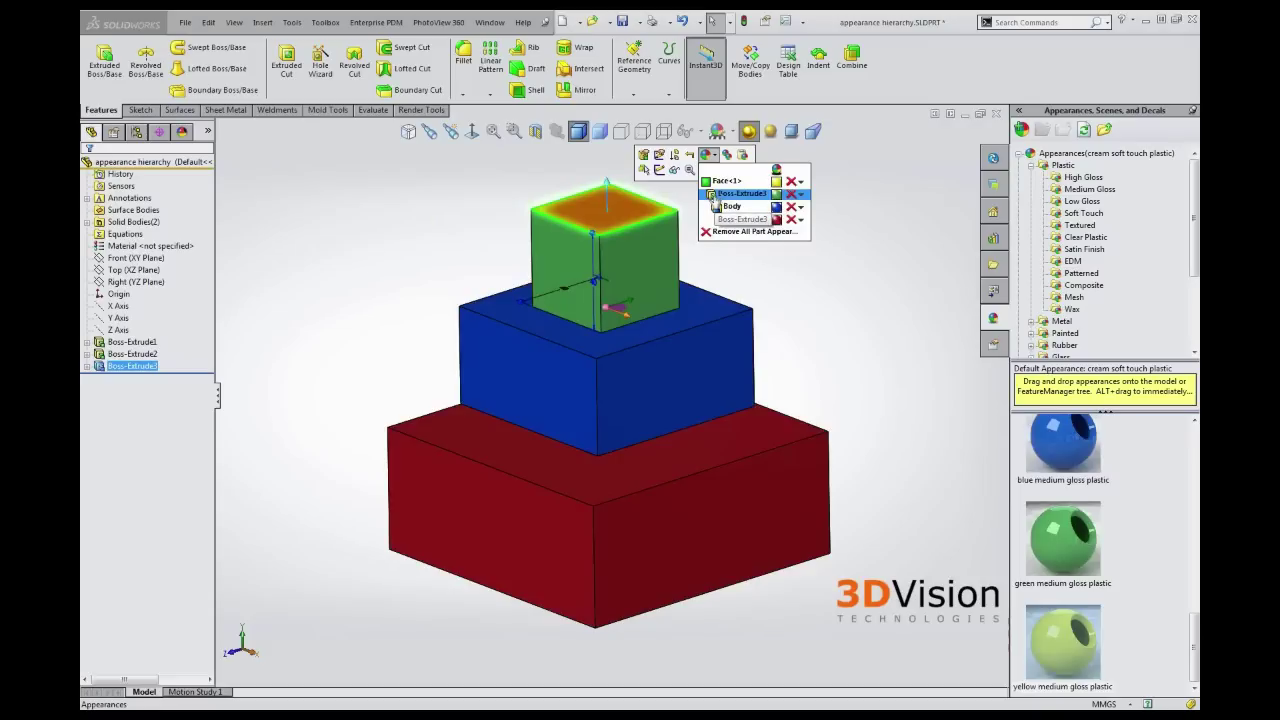
{"action": "left_click", "coordinate": [714, 196]}
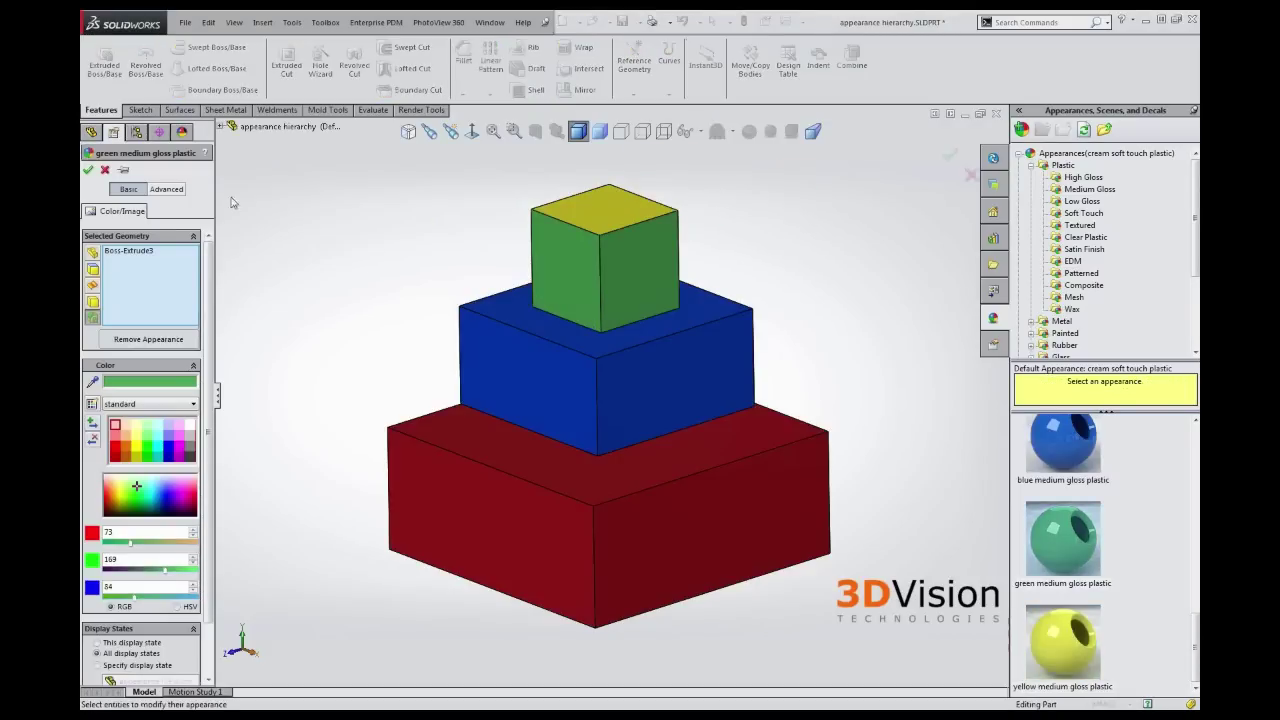
{"action": "left_click", "coordinate": [88, 170]}
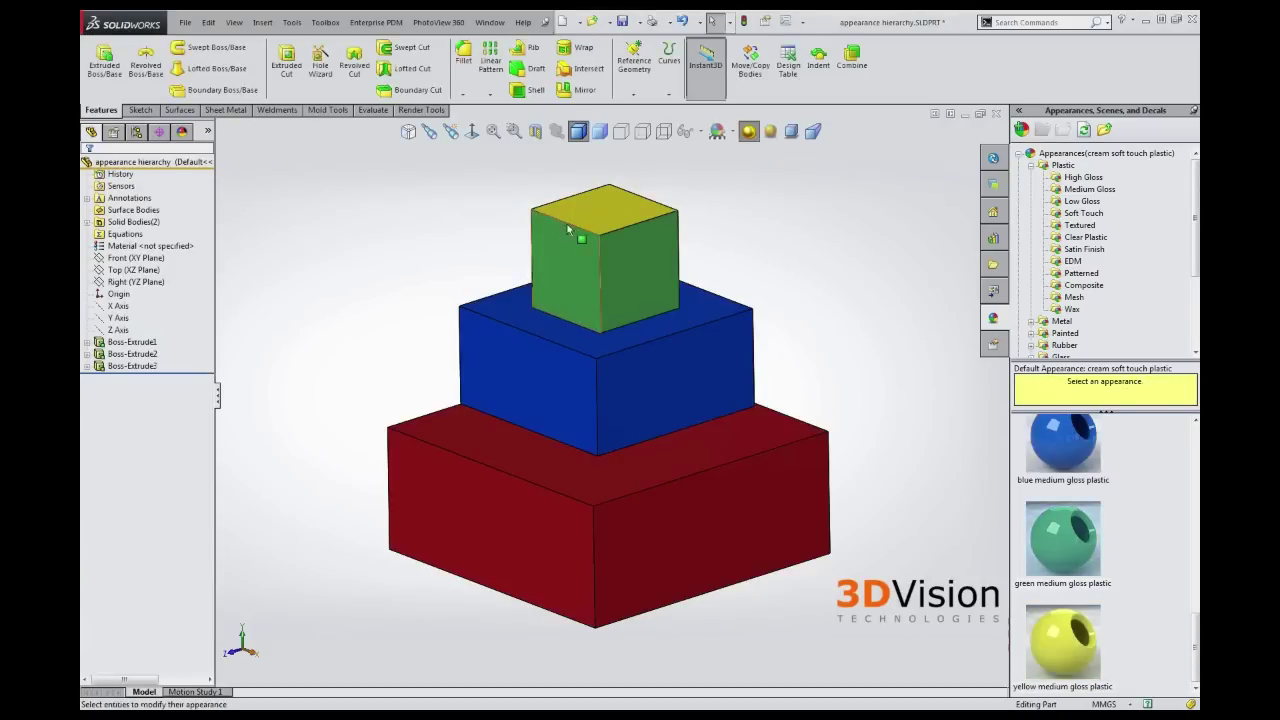
Remove the yellow appearance from the uppermost face and the green appearance from the Boss-Extrude3 feature
{"action": "left_click", "coordinate": [651, 205]}
{"action": "left_click", "coordinate": [697, 148]}
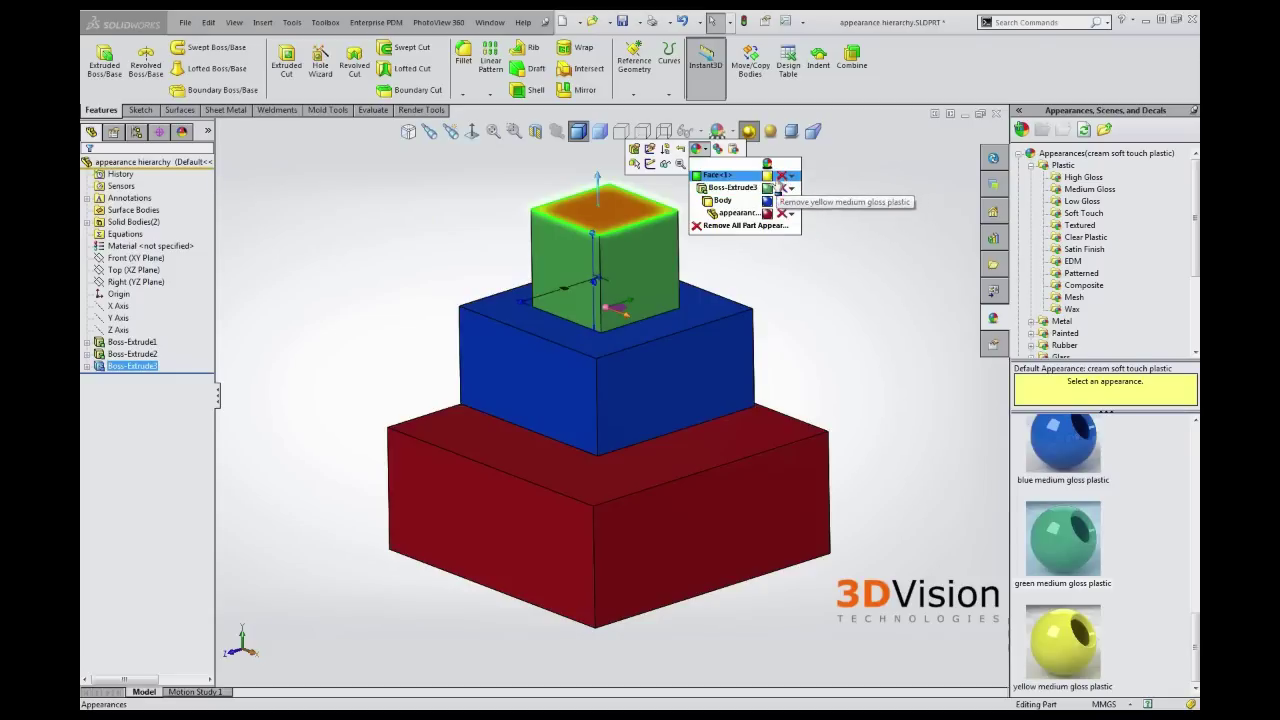
{"action": "left_click", "coordinate": [780, 177]}
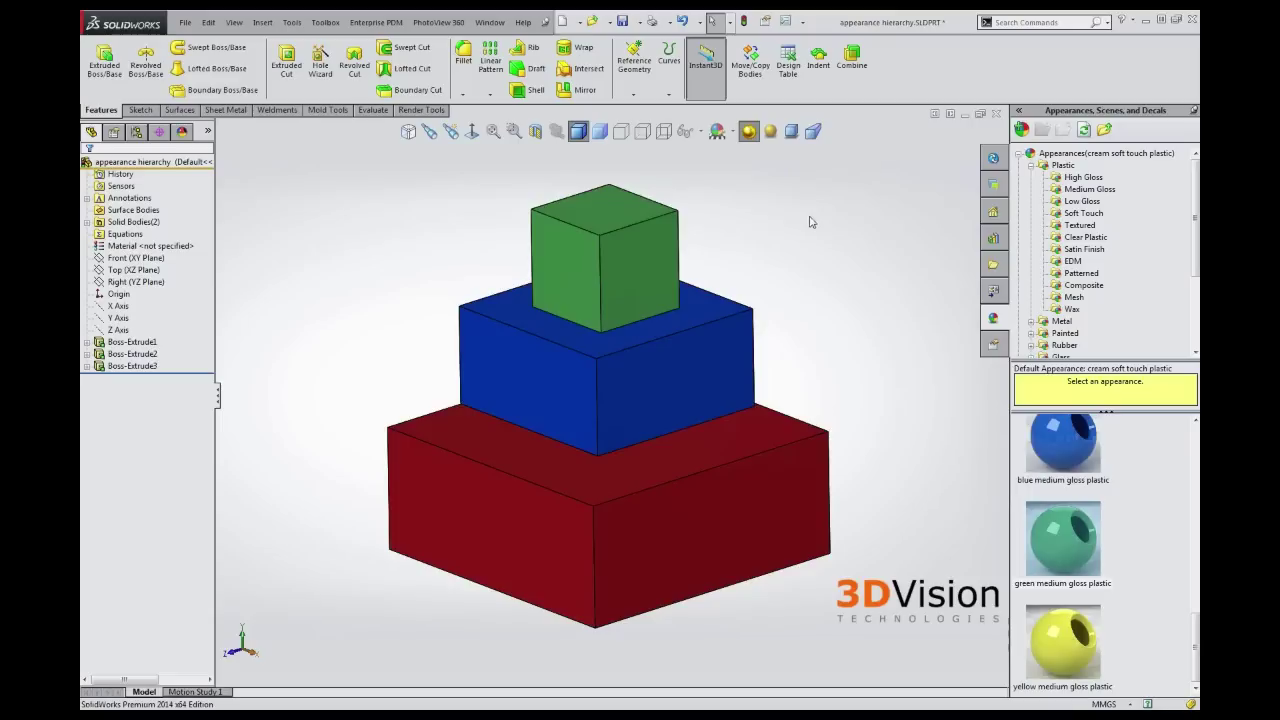
{"action": "left_click", "coordinate": [612, 218]}
{"action": "left_click", "coordinate": [719, 158]}
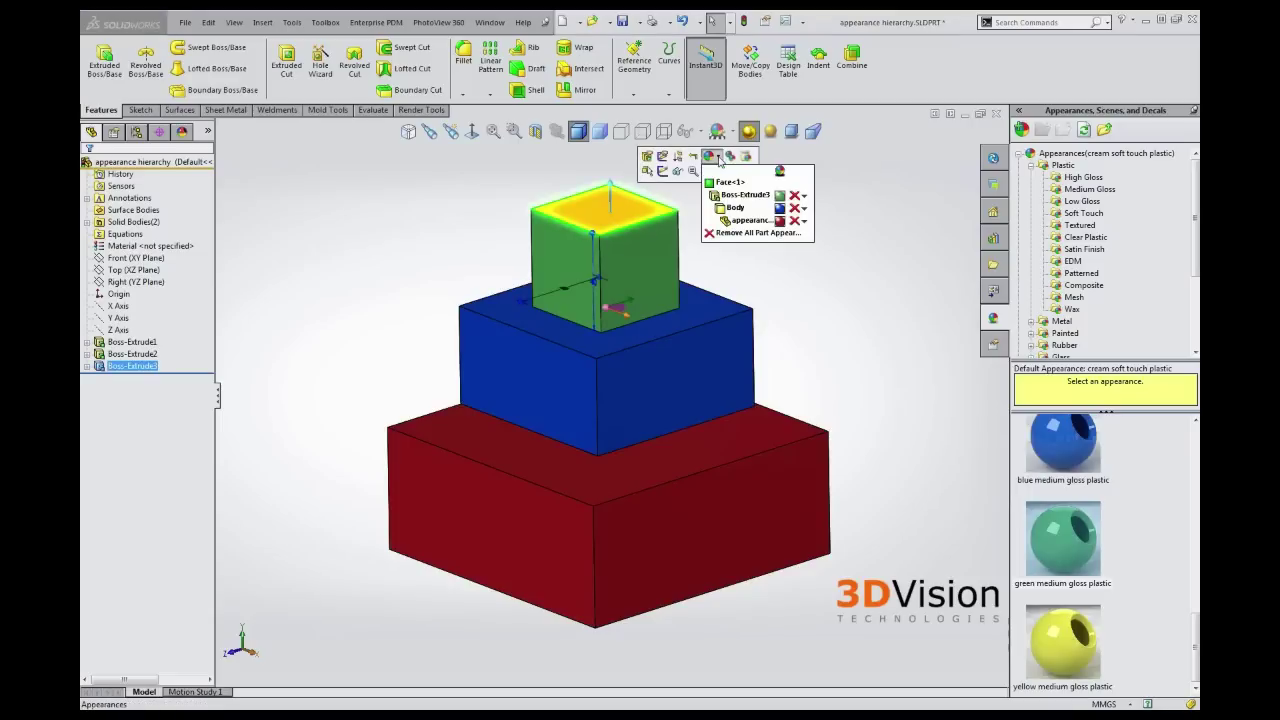
{"action": "left_click", "coordinate": [794, 197]}
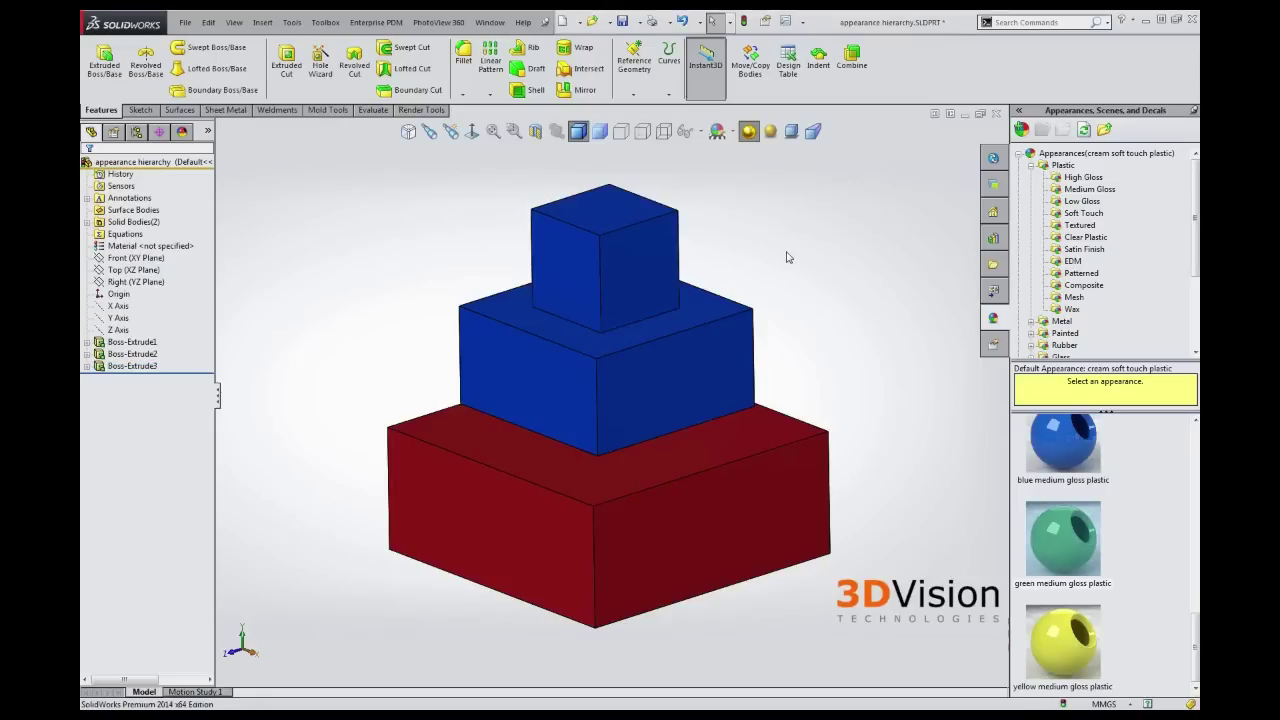
Remove the blue appearance from the body containing the upper two blocks
{"action": "left_click", "coordinate": [609, 224]}
{"action": "left_click", "coordinate": [719, 160]}
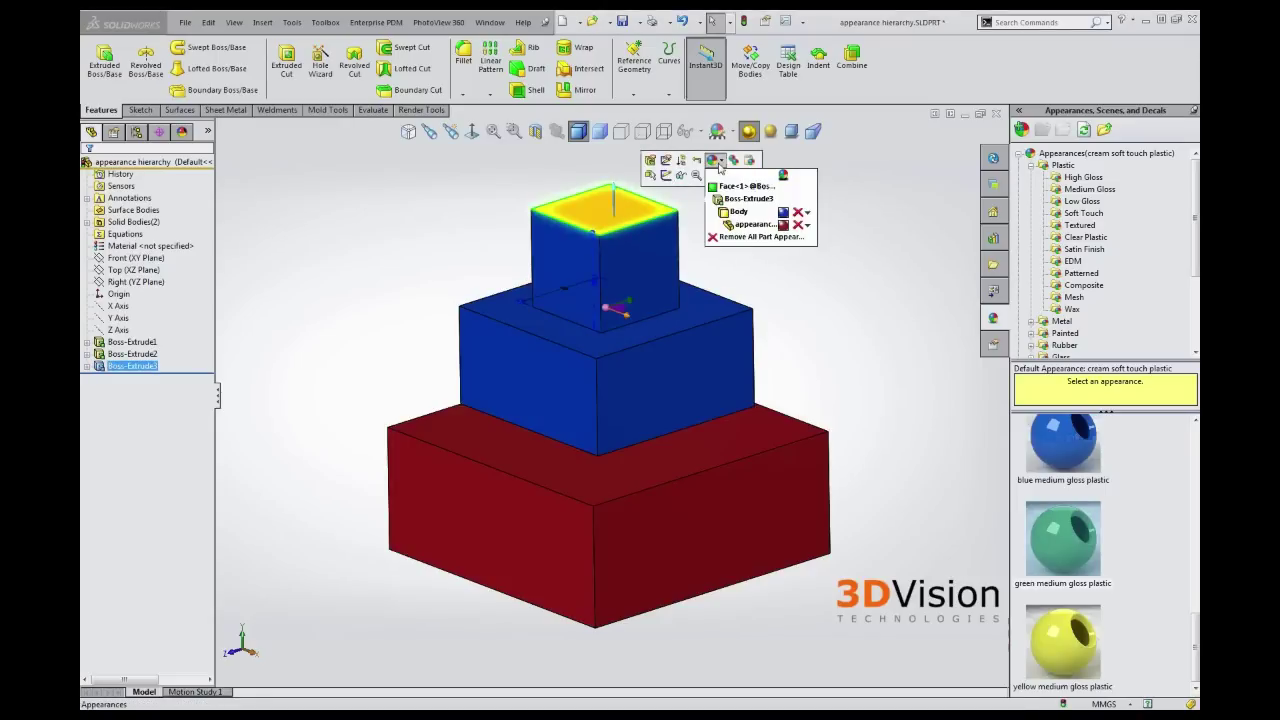
{"action": "left_click", "coordinate": [797, 212]}
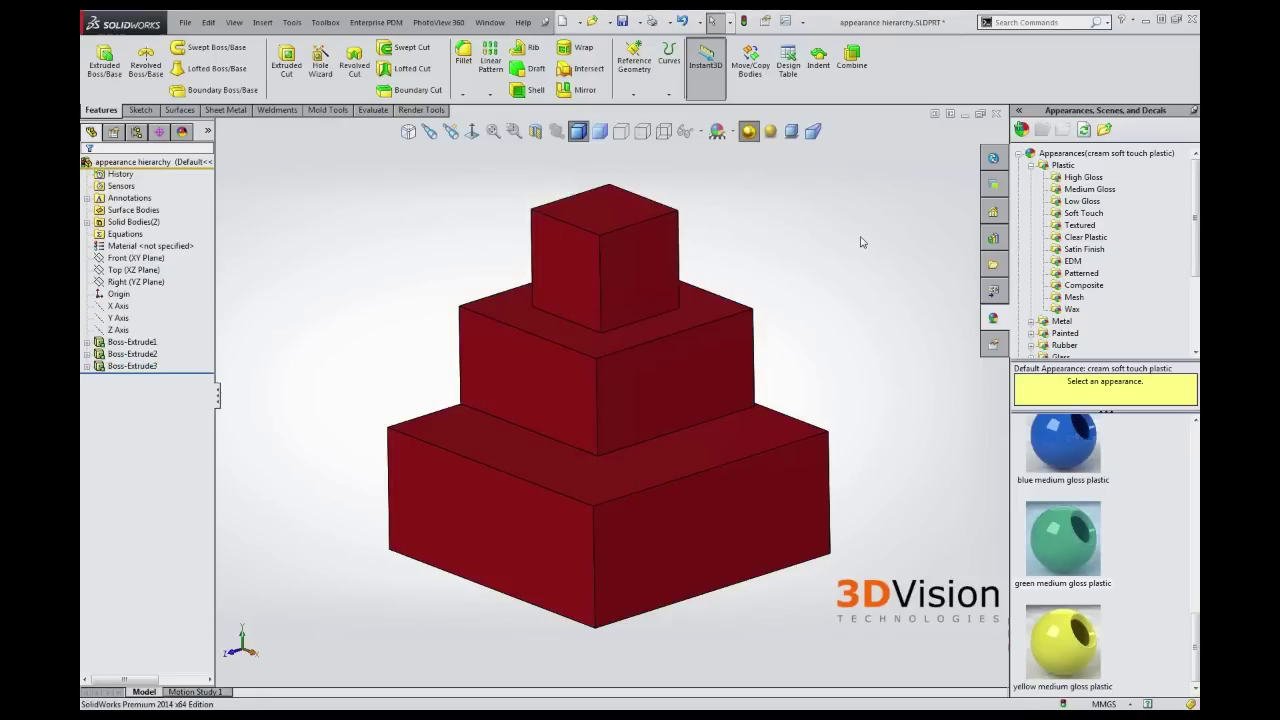
Apply yellow medium gloss plastic to the right-hand front side face of each of the three blocks
{"action": "mouse_move", "coordinate": [809, 358]}
{"action": "middle_mouse_down"}
{"action": "mouse_move", "coordinate": [808, 377]}
{"action": "mouse_move", "coordinate": [832, 302]}
{"action": "mouse_move", "coordinate": [805, 352]}
{"action": "middle_mouse_up"}
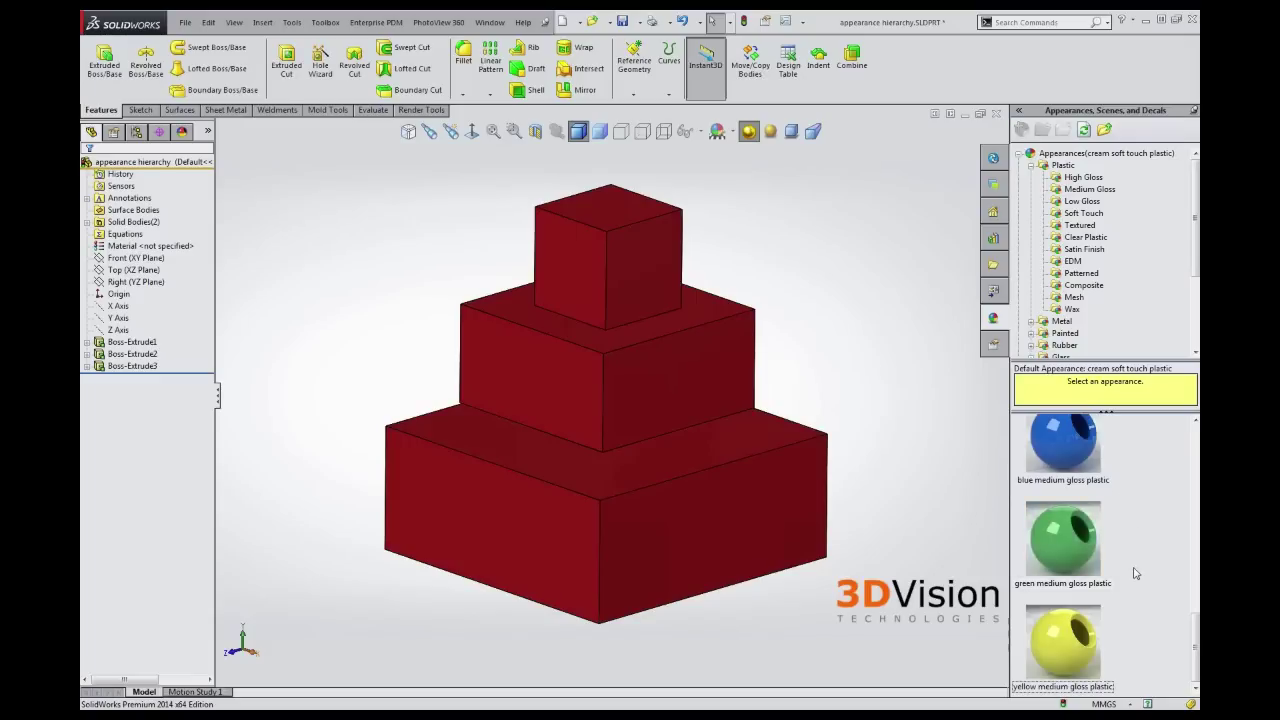
{"action": "scroll", "coordinate": [1134, 571], "scroll_direction": "up", "scroll_amount": 2}
{"action": "scroll", "coordinate": [1138, 576], "scroll_direction": "down", "scroll_amount": 2}
{"action": "mouse_move", "coordinate": [1071, 651]}
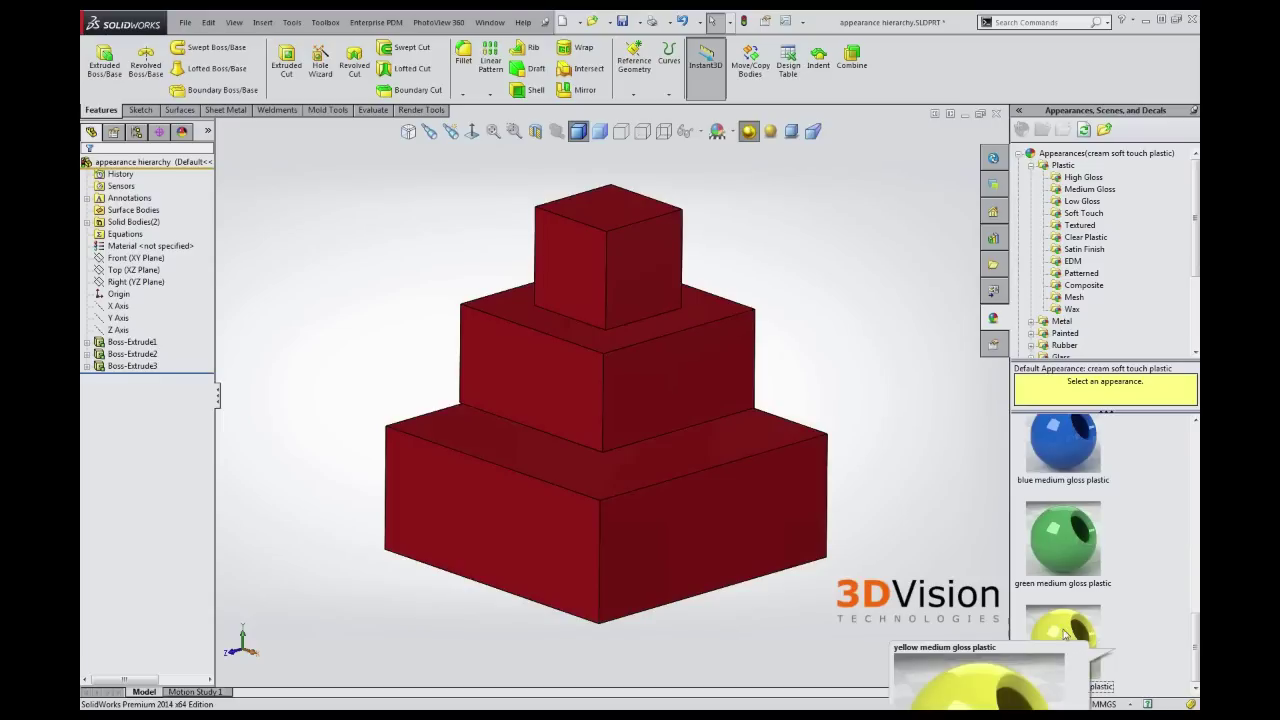
{"action": "left_click_drag", "start_coordinate": [1064, 640], "coordinate": [731, 507]}
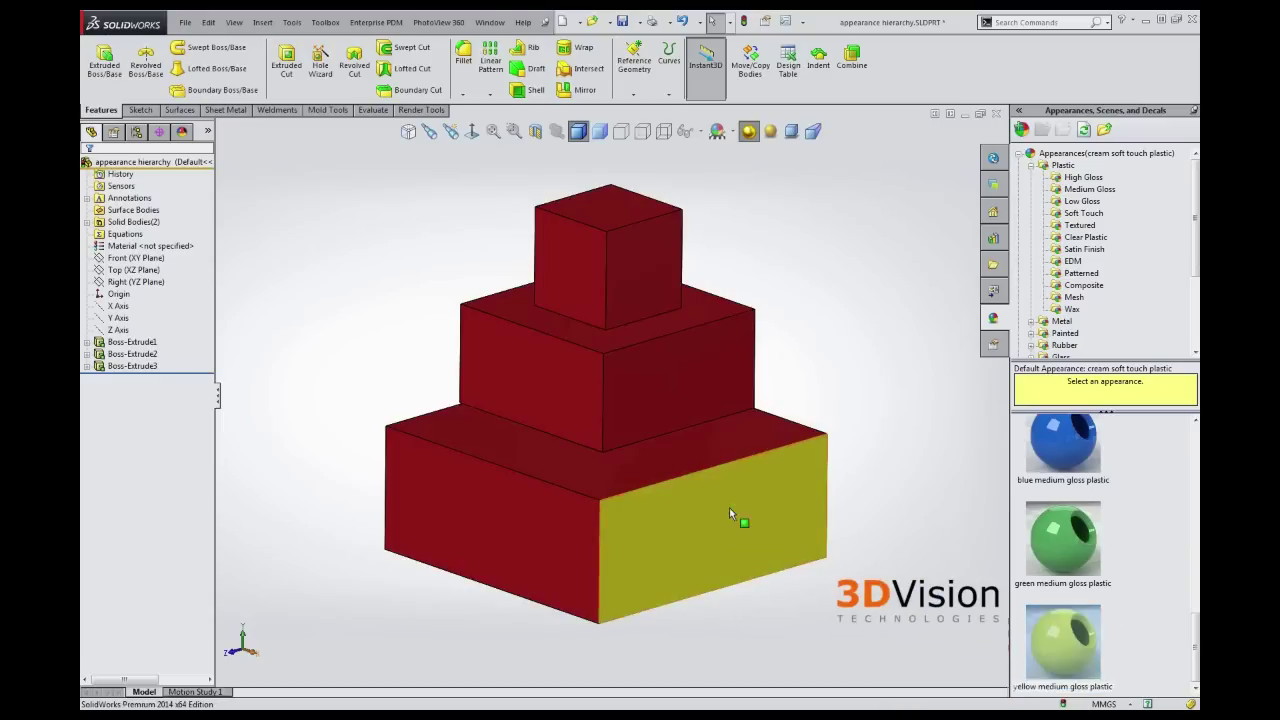
{"action": "left_click_drag", "start_coordinate": [1063, 640], "coordinate": [677, 397]}
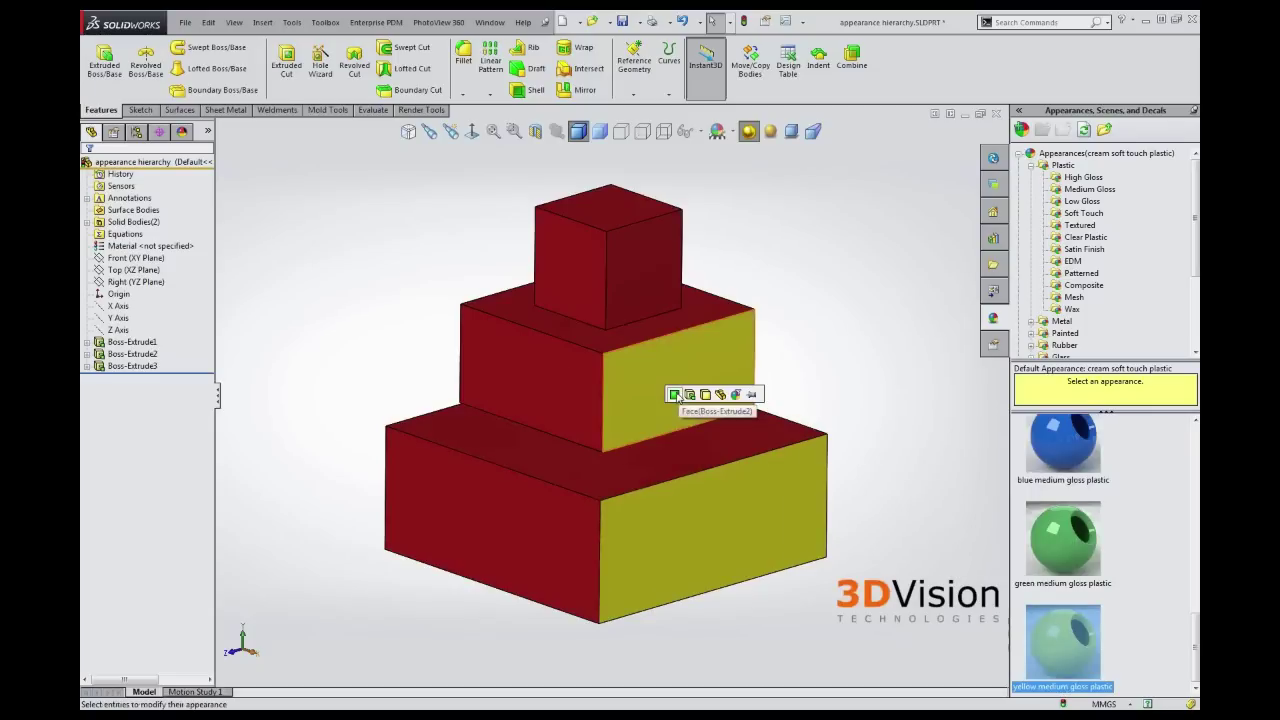
{"action": "left_click_drag", "start_coordinate": [1063, 640], "coordinate": [641, 266]}
{"action": "left_click", "coordinate": [826, 259]}
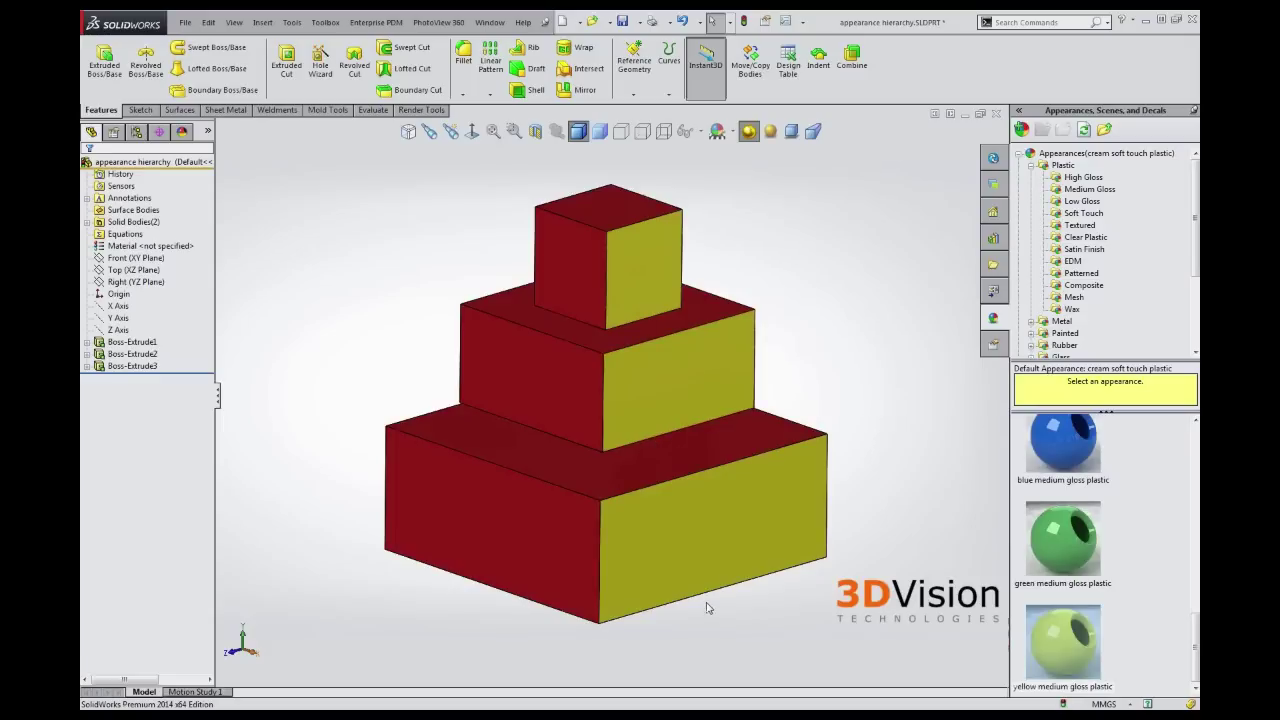
Display the part's list of applied appearances in the DisplayManager and sort it by History
{"action": "left_click", "coordinate": [183, 133]}
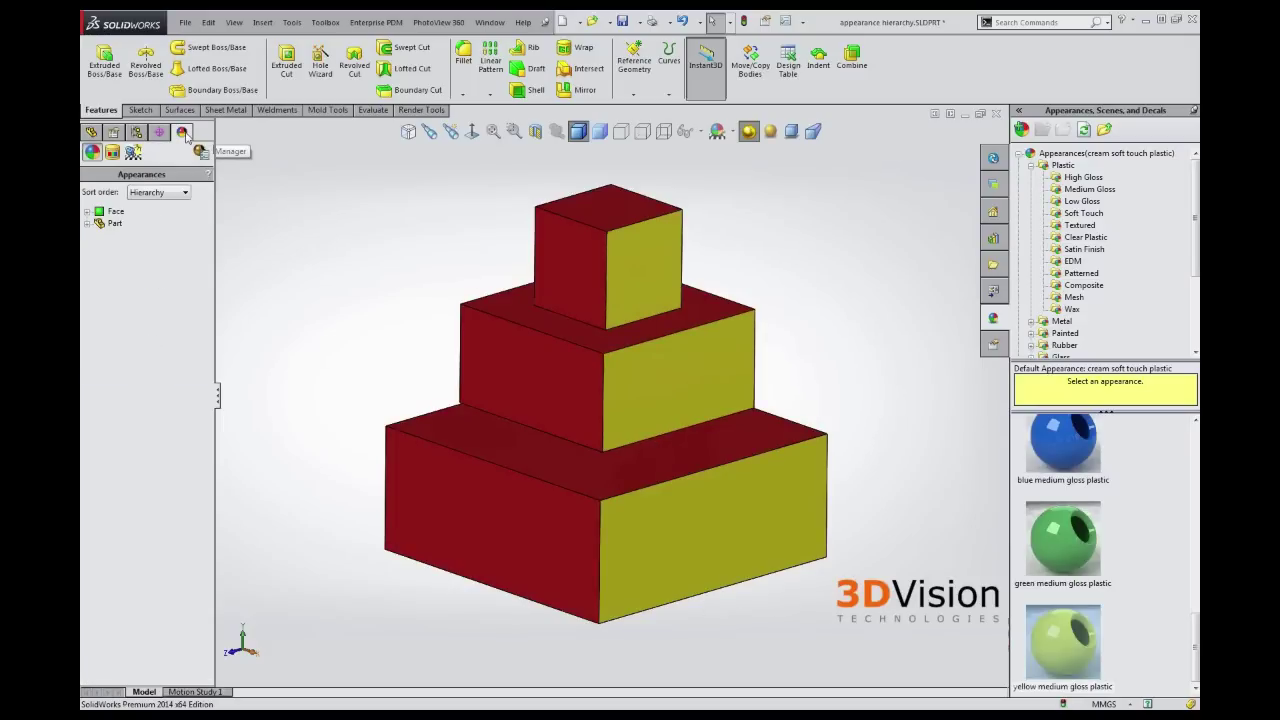
{"action": "left_click", "coordinate": [153, 193]}
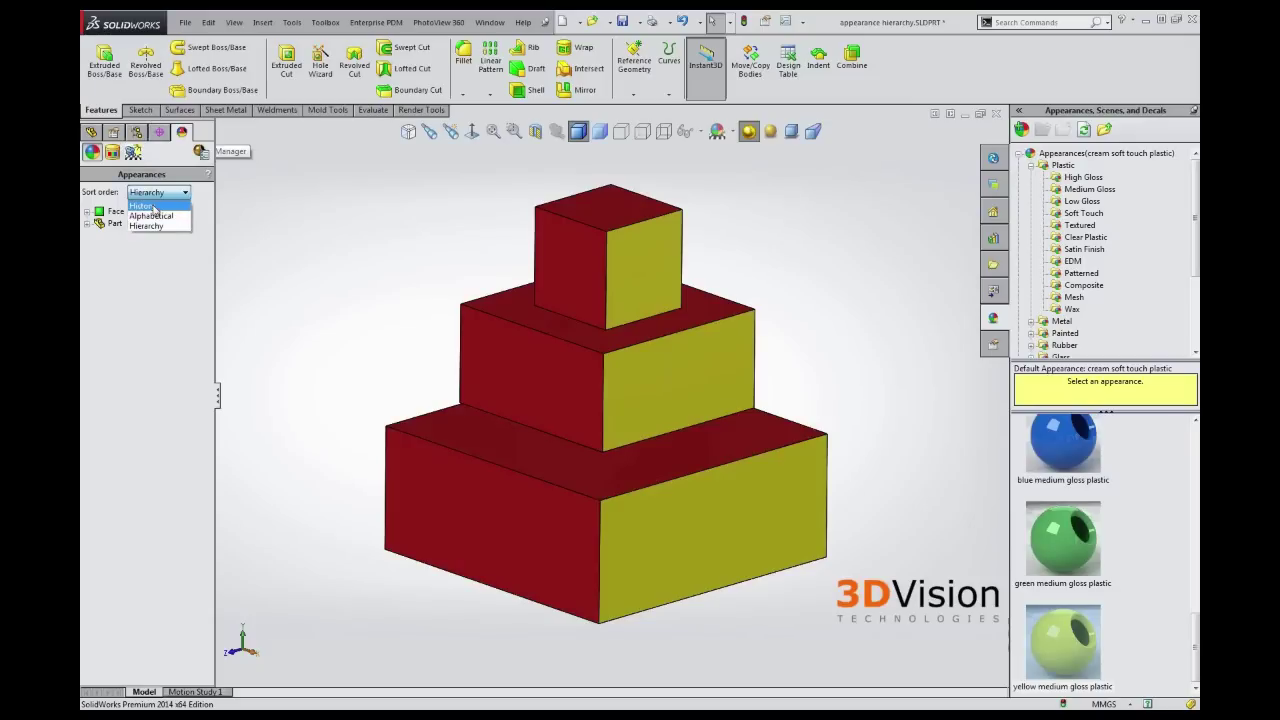
{"action": "left_click", "coordinate": [154, 207]}
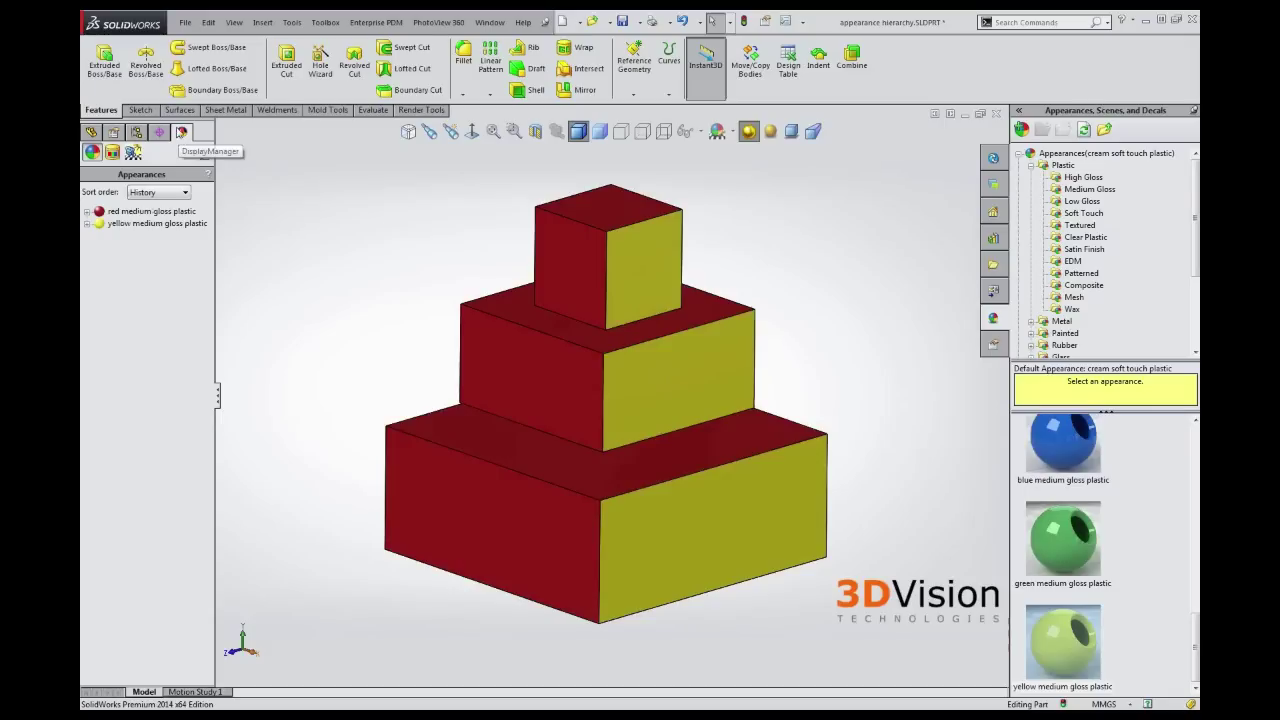
{"action": "left_click", "coordinate": [91, 133]}
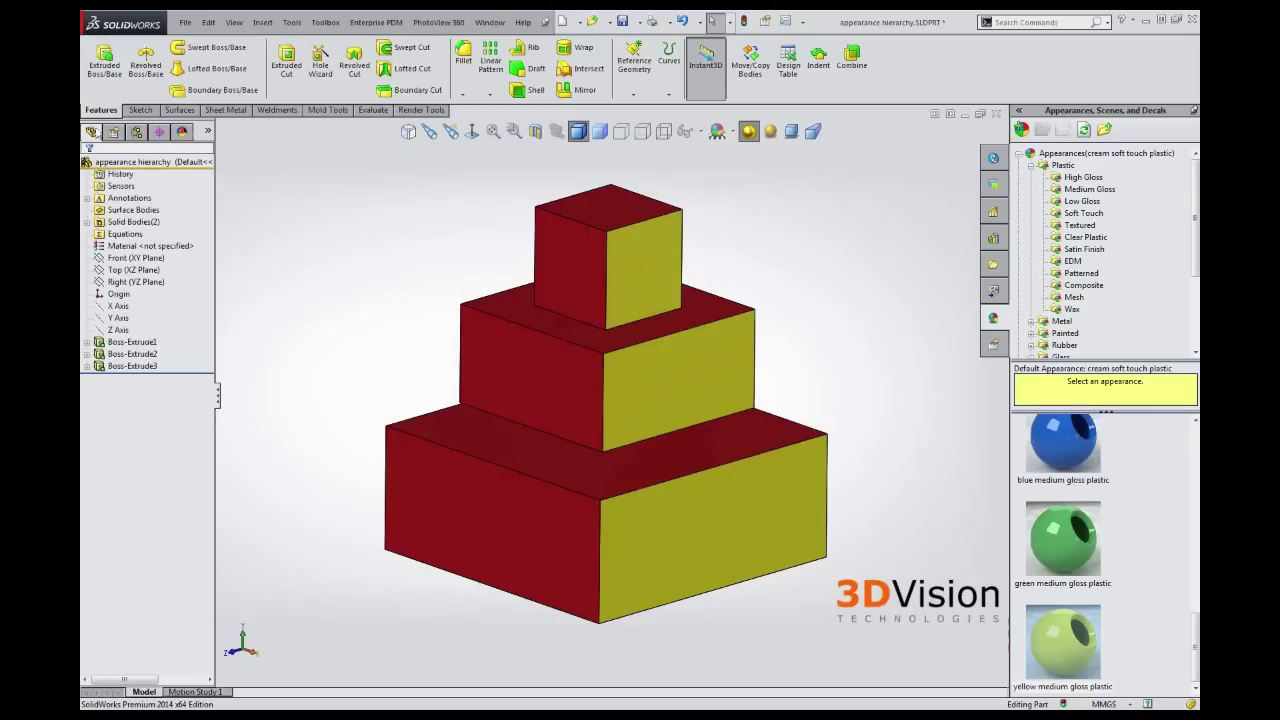
{"action": "left_click", "coordinate": [185, 135]}
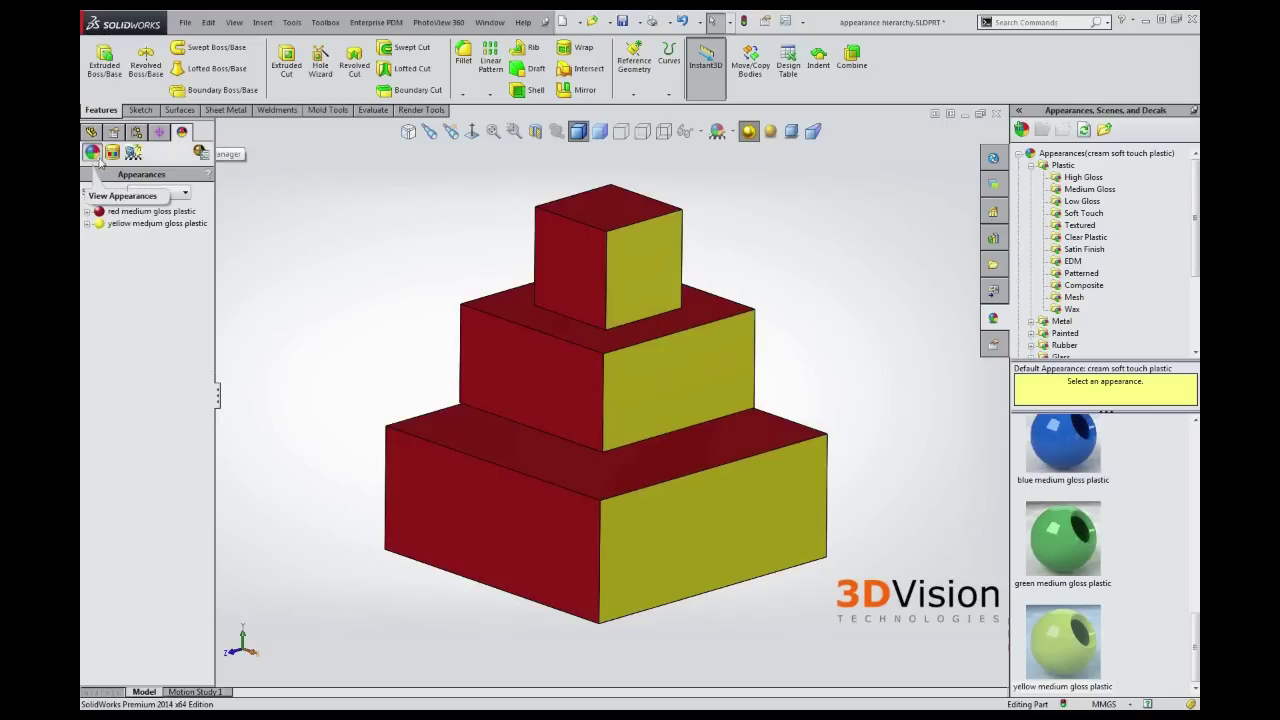
Examine which geometry uses the red and yellow medium gloss plastic appearances, and compare them with the medium gloss plastics in the library
{"action": "left_click", "coordinate": [116, 224]}
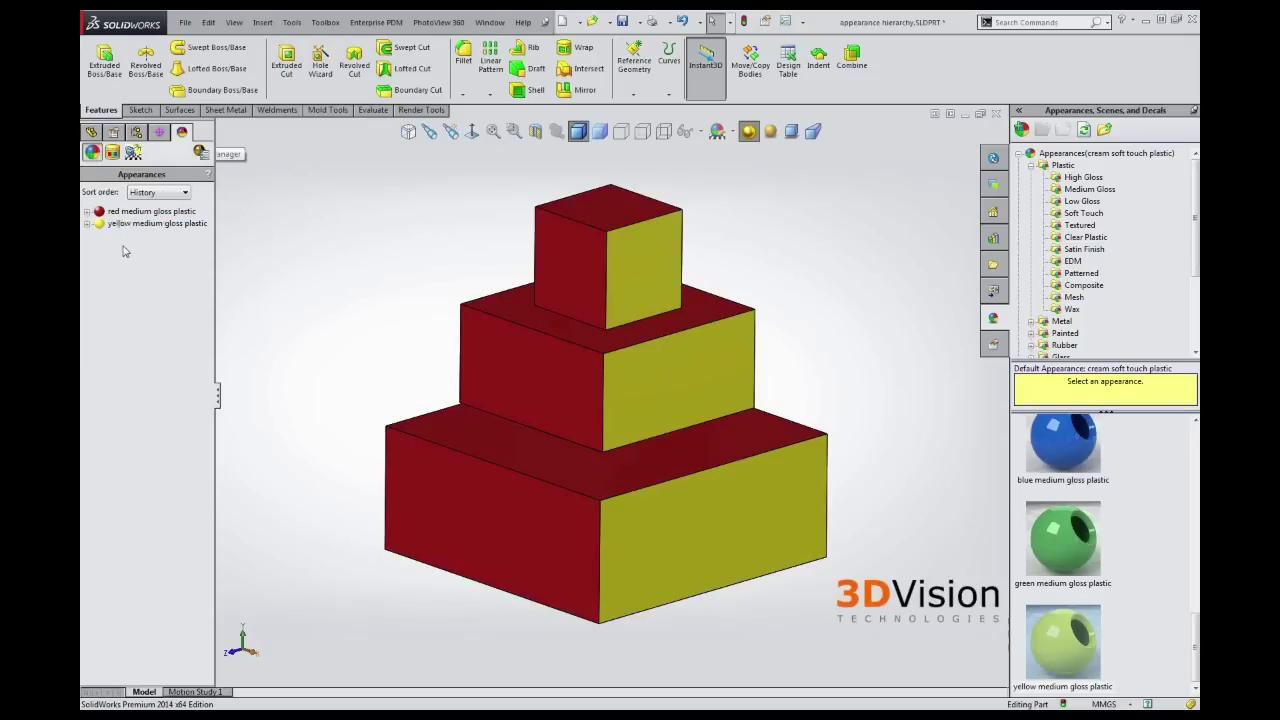
{"action": "mouse_move", "coordinate": [103, 216]}
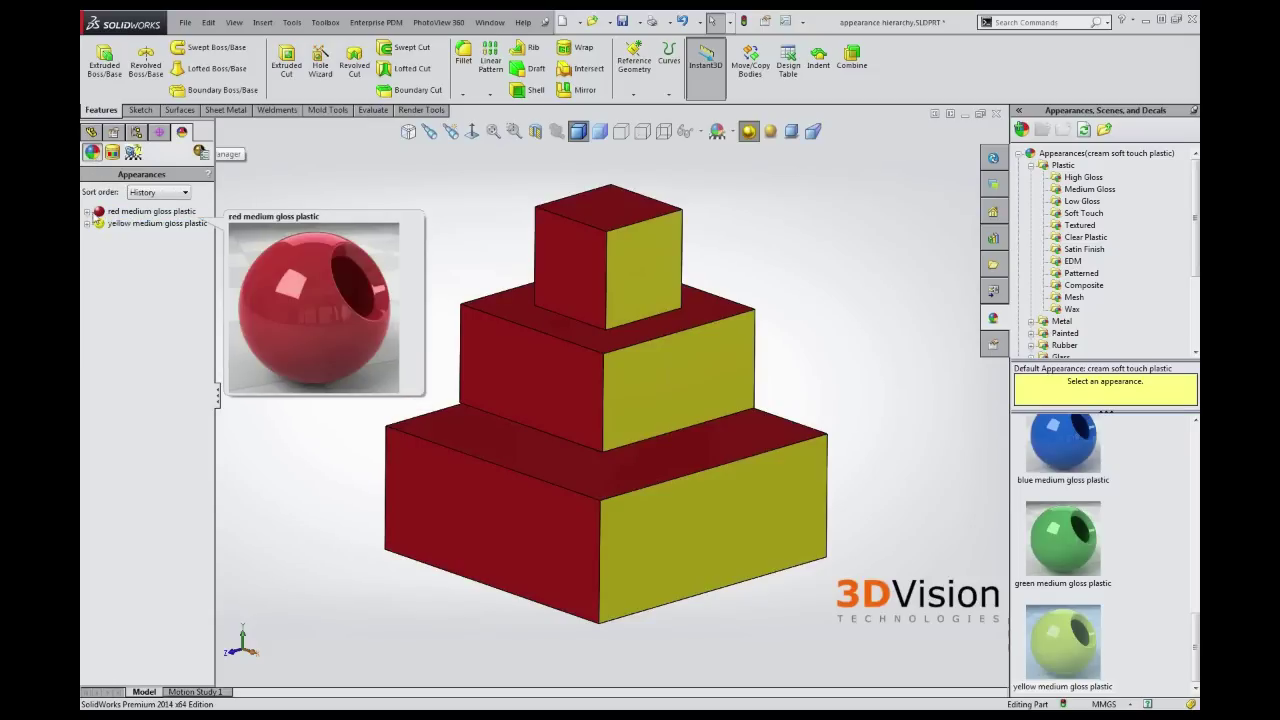
{"action": "left_click", "coordinate": [87, 212]}
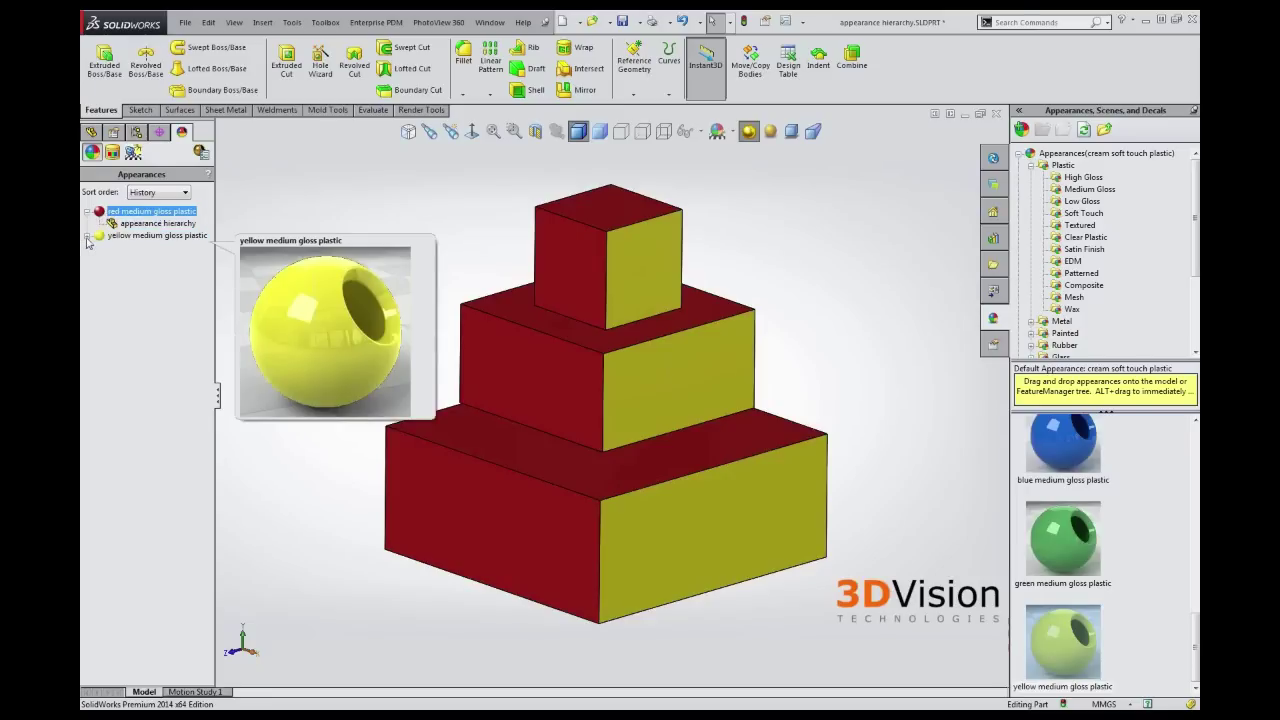
{"action": "left_click", "coordinate": [87, 236]}
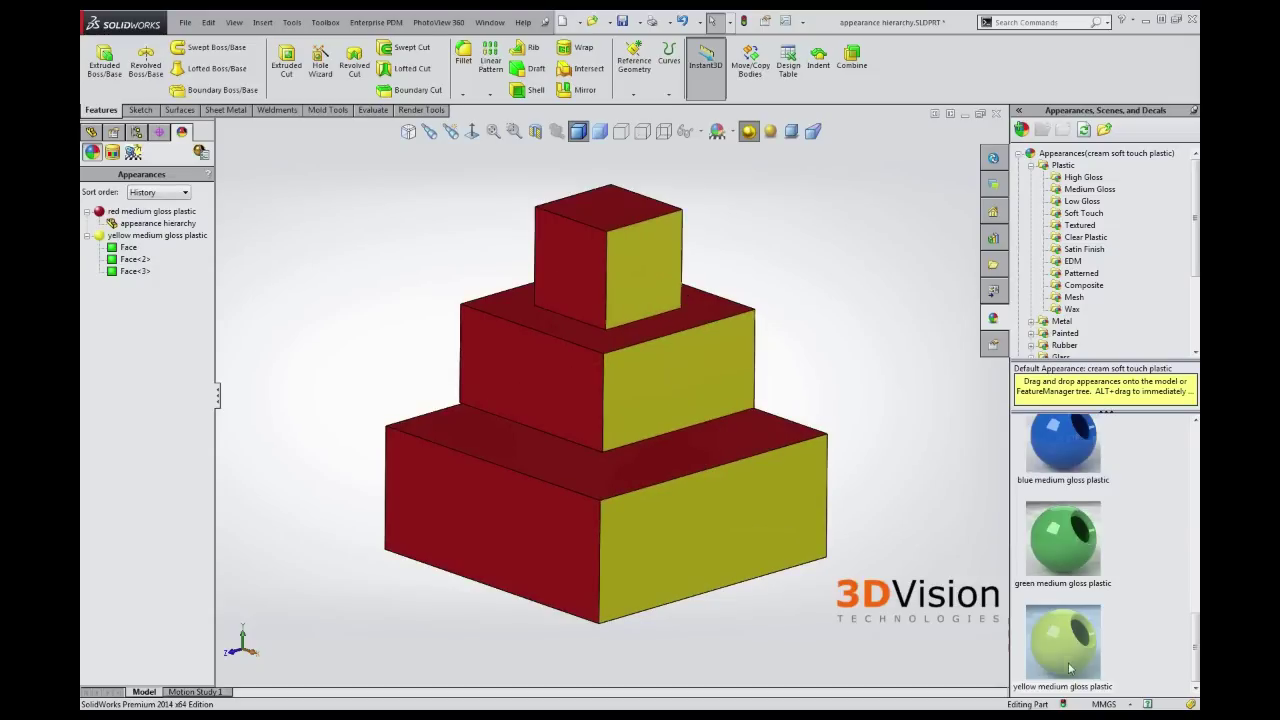
{"action": "scroll", "coordinate": [1184, 657], "scroll_direction": "up", "scroll_amount": 10}
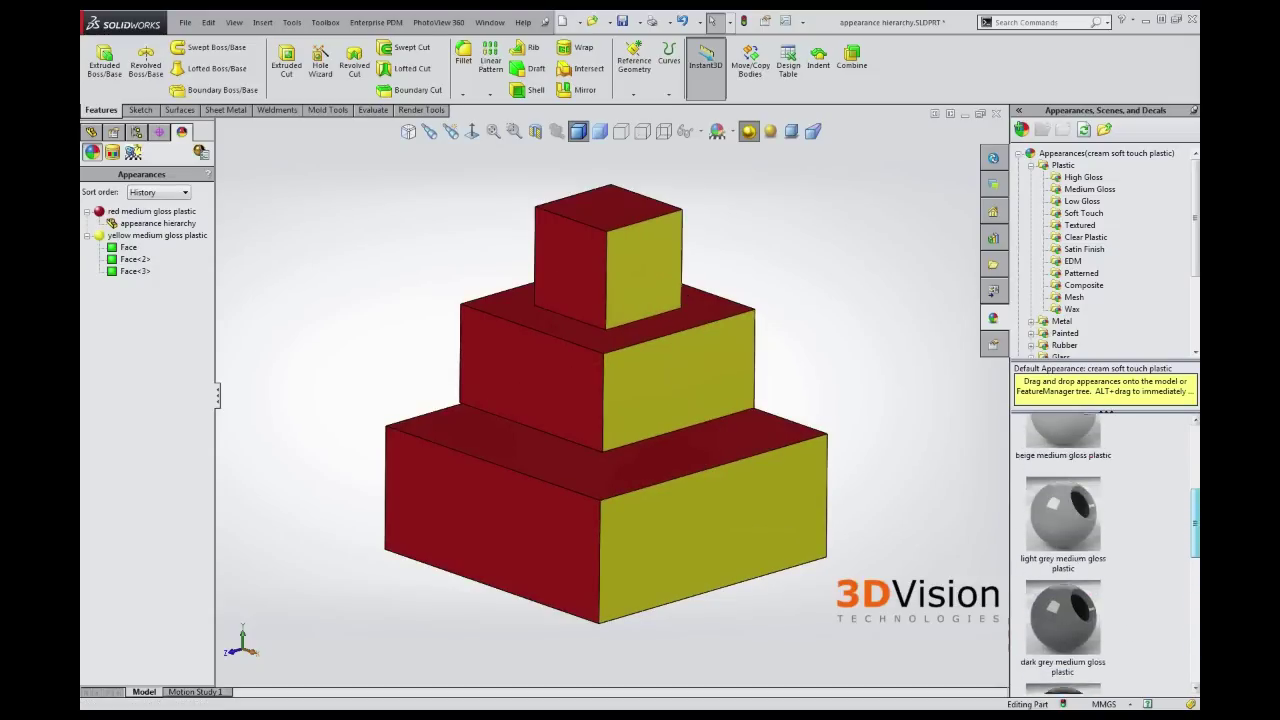
{"action": "scroll", "coordinate": [1107, 555], "scroll_direction": "up", "scroll_amount": 3}
{"action": "left_click_drag", "start_coordinate": [1190, 455], "coordinate": [1194, 652]}
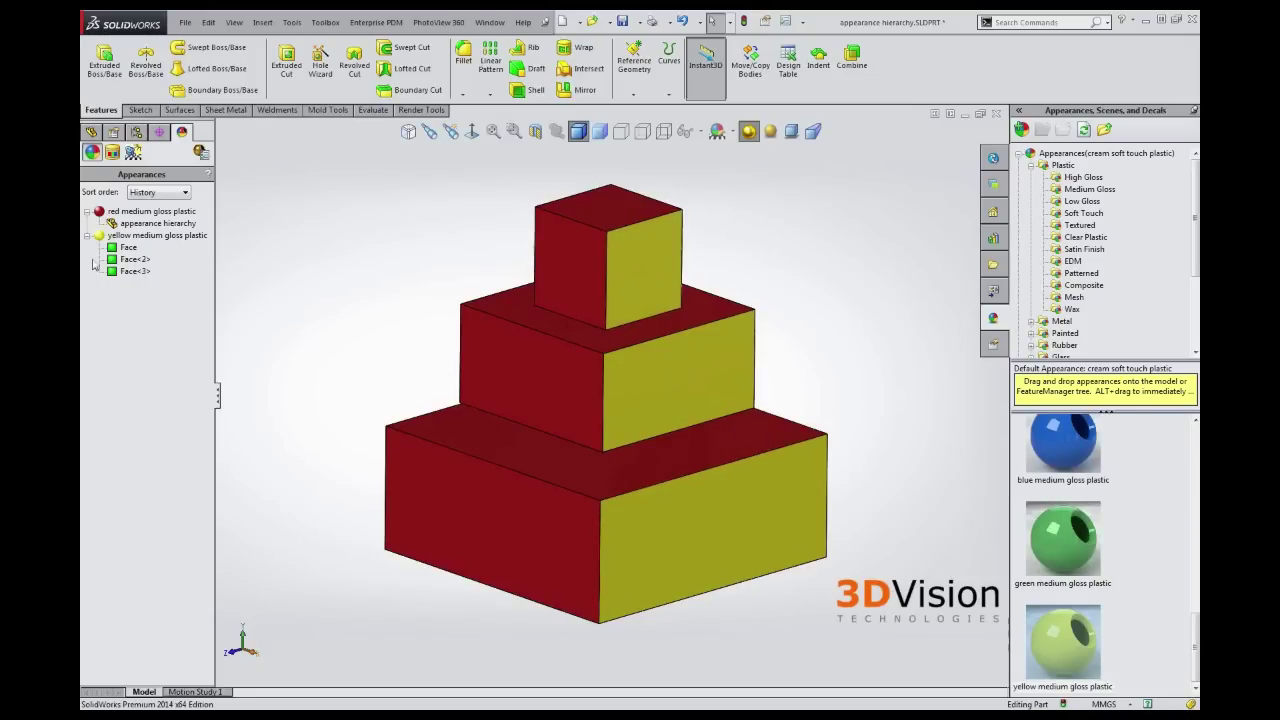
Recolour the yellow medium gloss plastic on all three attached faces to purple, RGB 140, 0, 255
{"action": "left_click", "coordinate": [142, 236]}
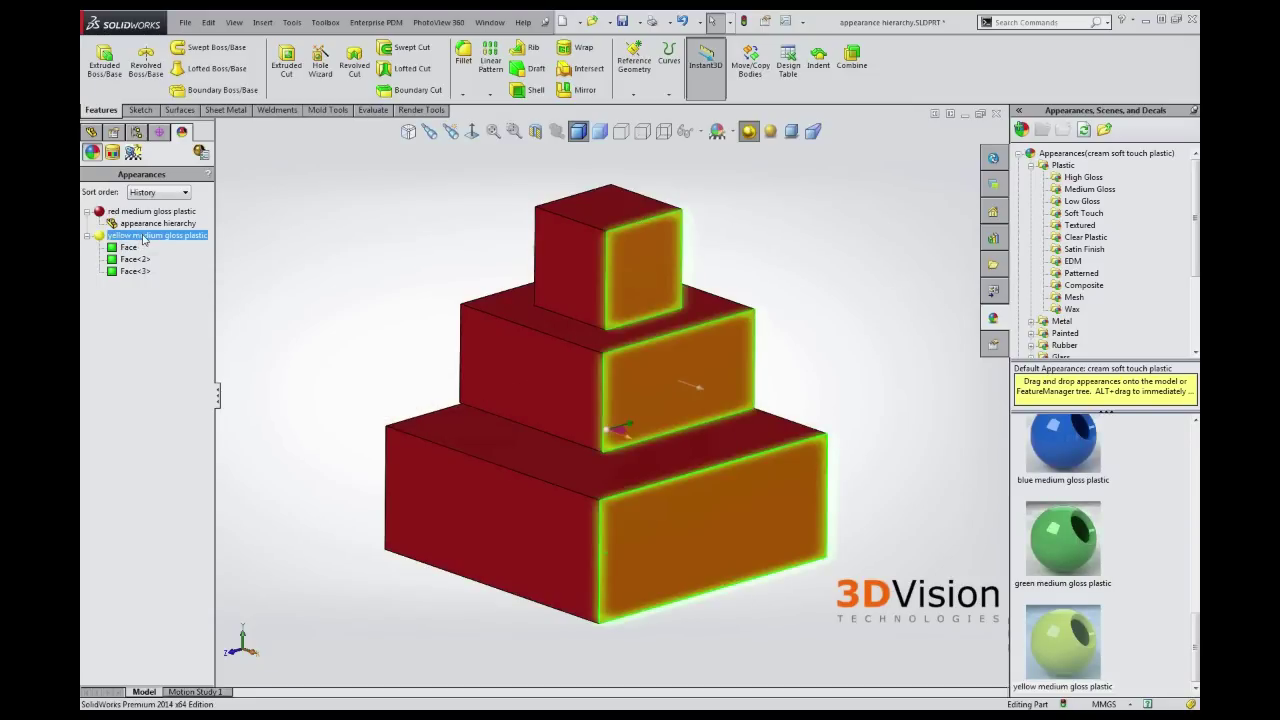
{"action": "right_click", "coordinate": [144, 239]}
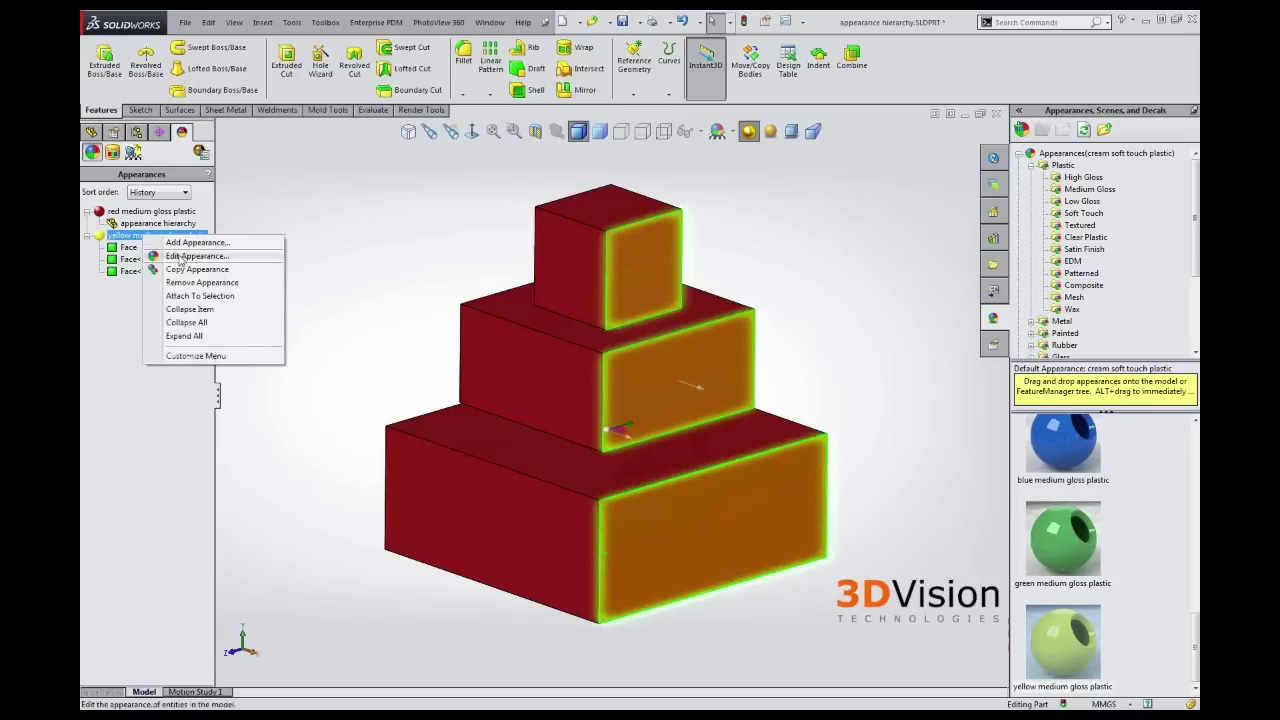
{"action": "left_click", "coordinate": [180, 258]}
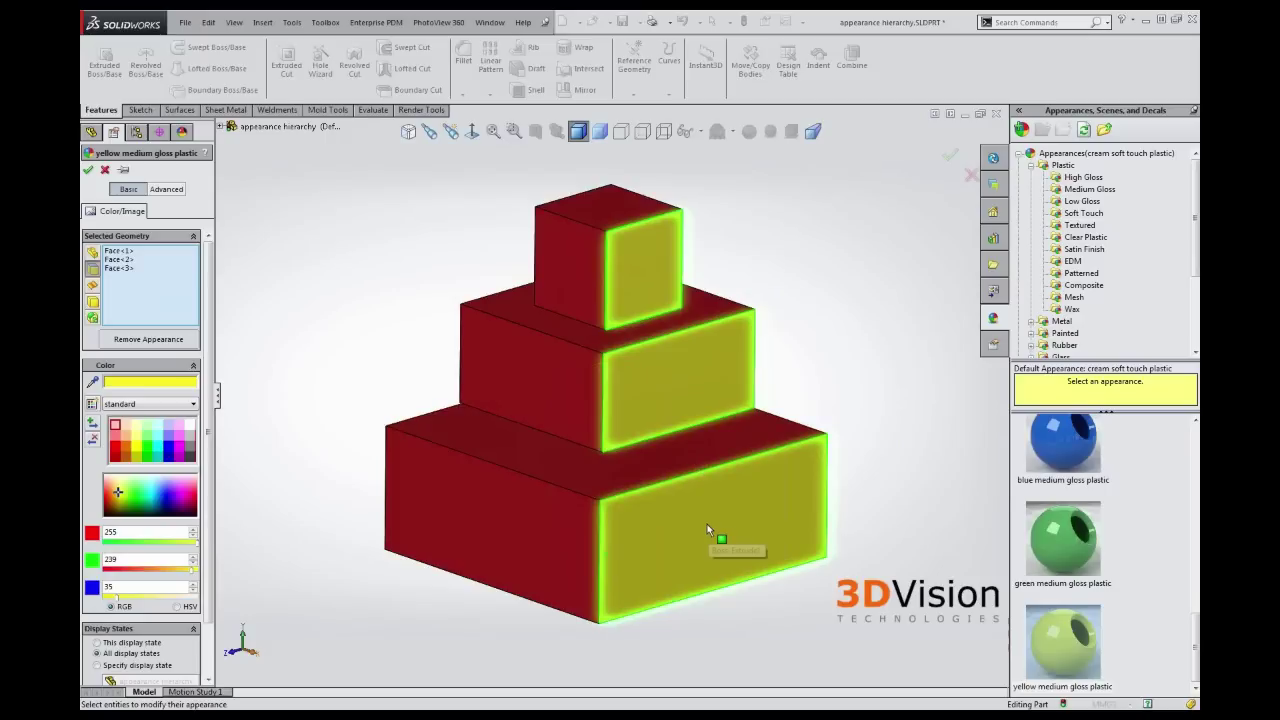
{"action": "left_click", "coordinate": [180, 452]}
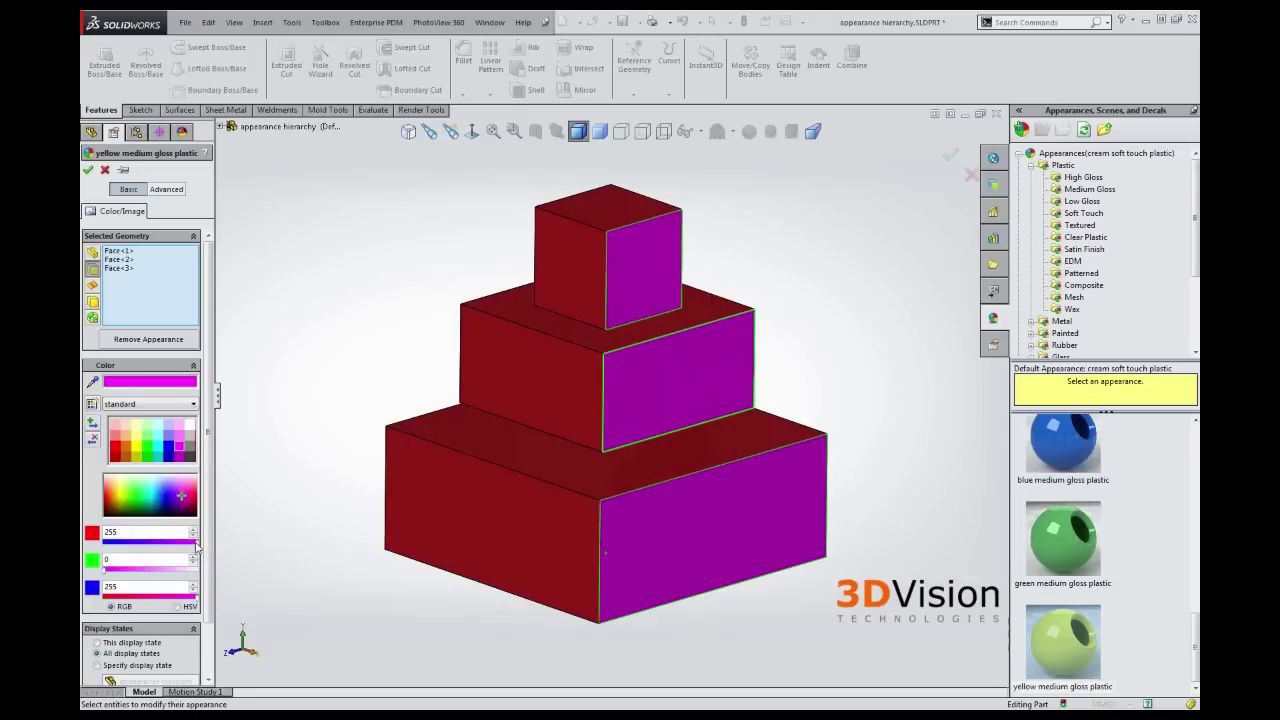
{"action": "left_click_drag", "start_coordinate": [196, 545], "coordinate": [148, 548]}
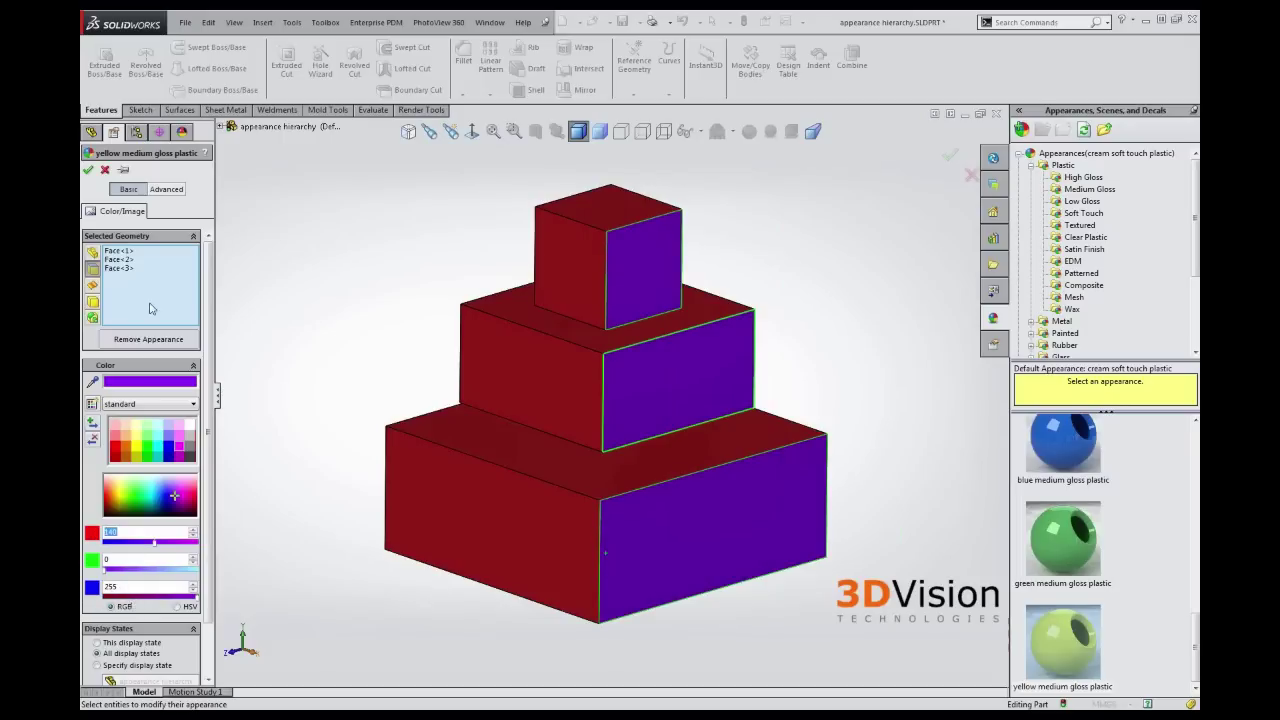
{"action": "left_click", "coordinate": [87, 170]}
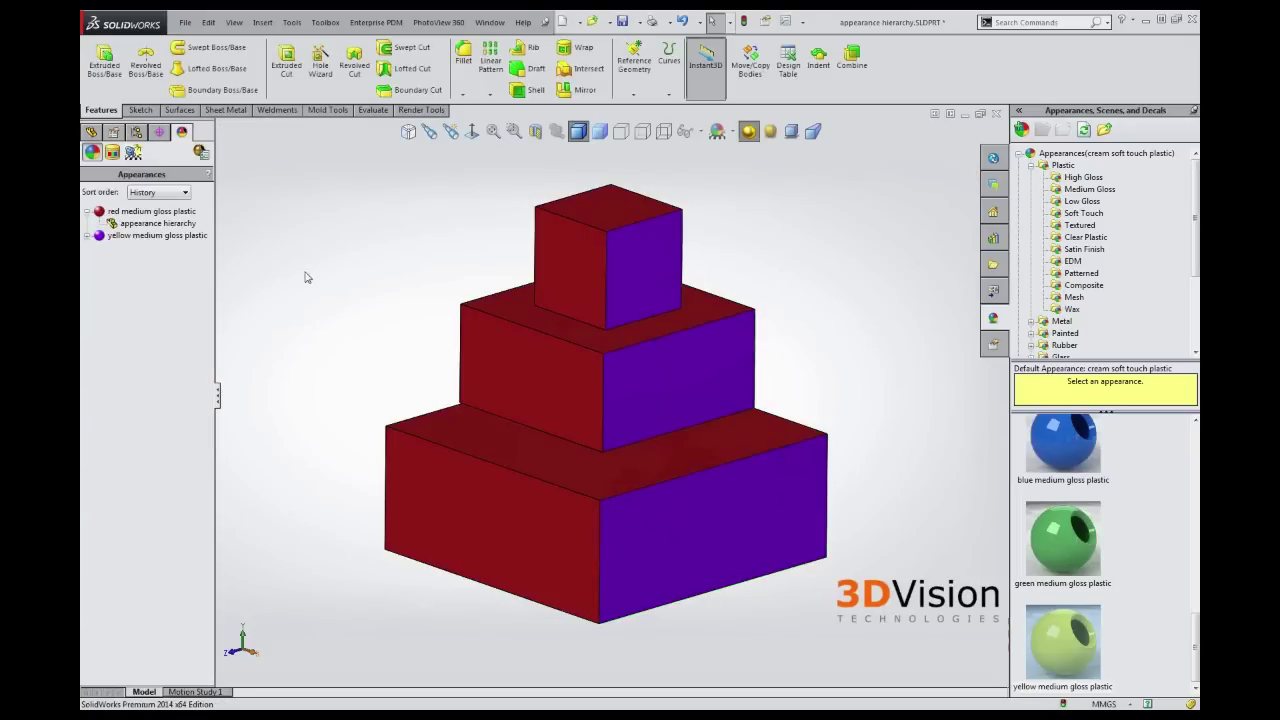
Inspect the recoloured plastic appearance's preview and the faces attached to it in the appearance list
{"action": "left_click", "coordinate": [119, 239]}
{"action": "mouse_move", "coordinate": [614, 445]}
{"action": "middle_mouse_down"}
{"action": "mouse_move", "coordinate": [623, 423]}
{"action": "mouse_move", "coordinate": [607, 438]}
{"action": "middle_mouse_up"}
{"action": "left_click", "coordinate": [101, 240]}
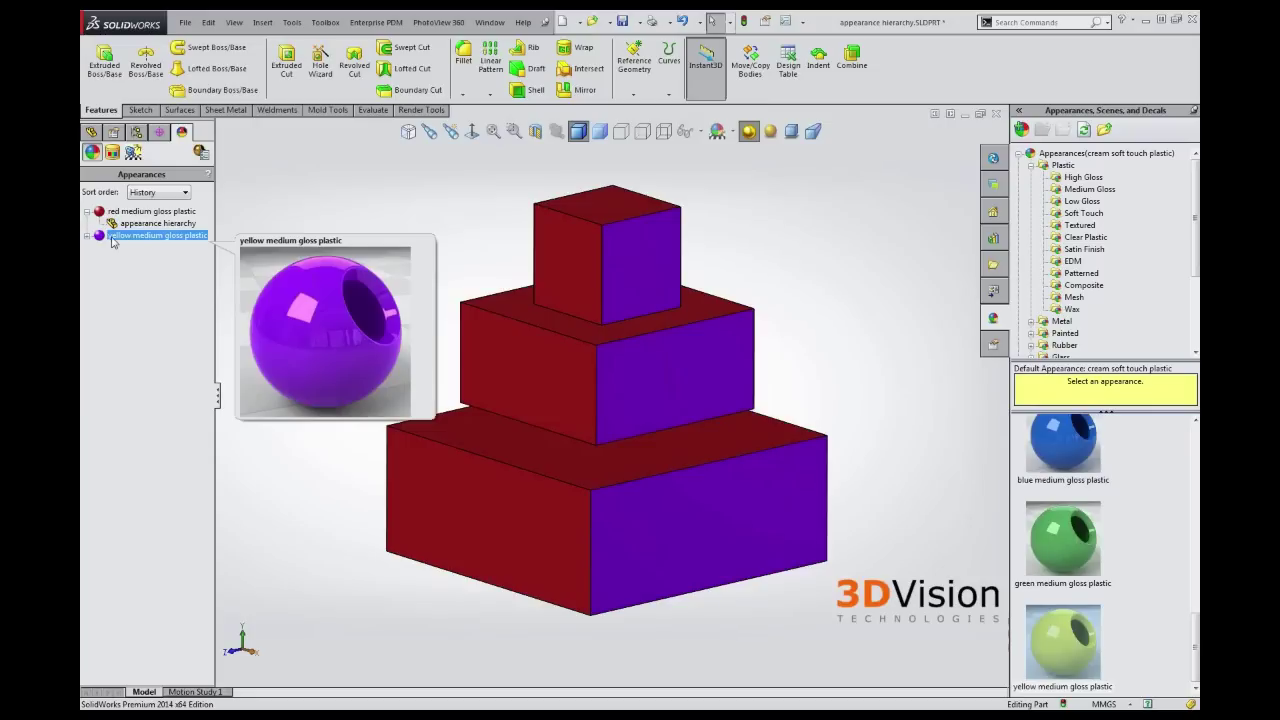
{"action": "left_click", "coordinate": [88, 237]}
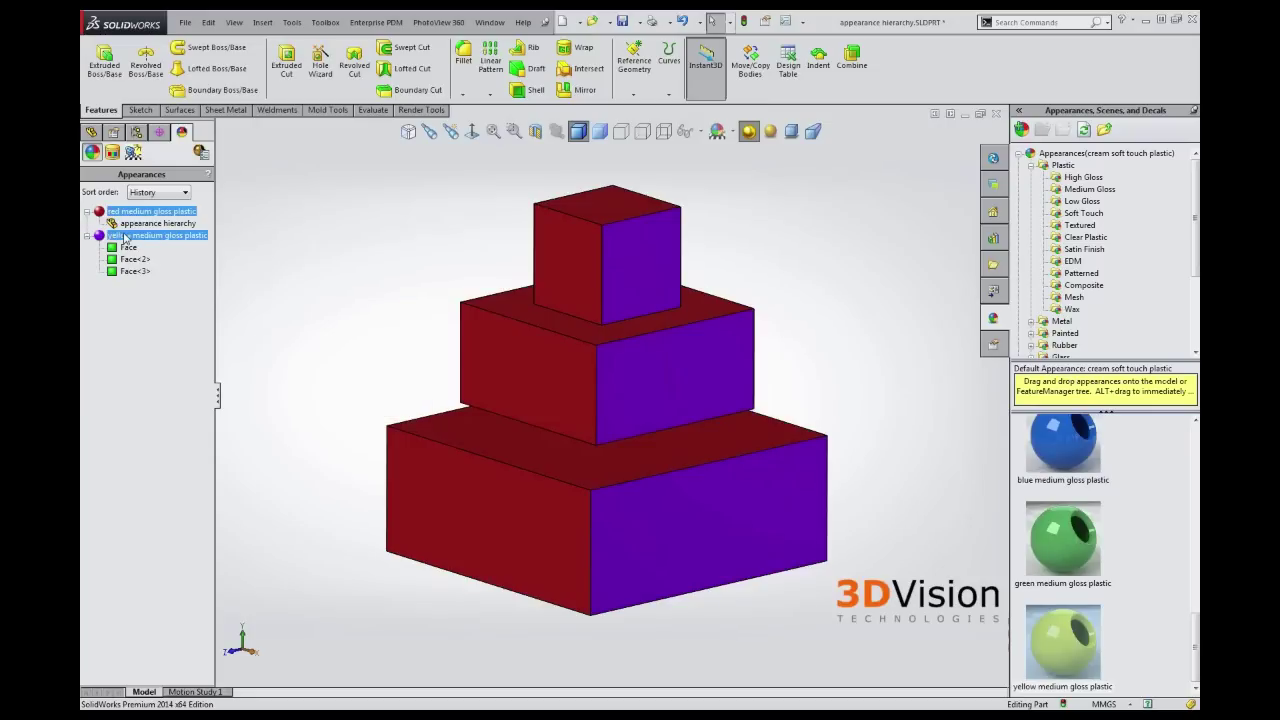
Open the purple appearance for editing and examine its basic and advanced settings, including the appearance file path
{"action": "left_click", "coordinate": [124, 240]}
{"action": "right_click", "coordinate": [124, 240]}
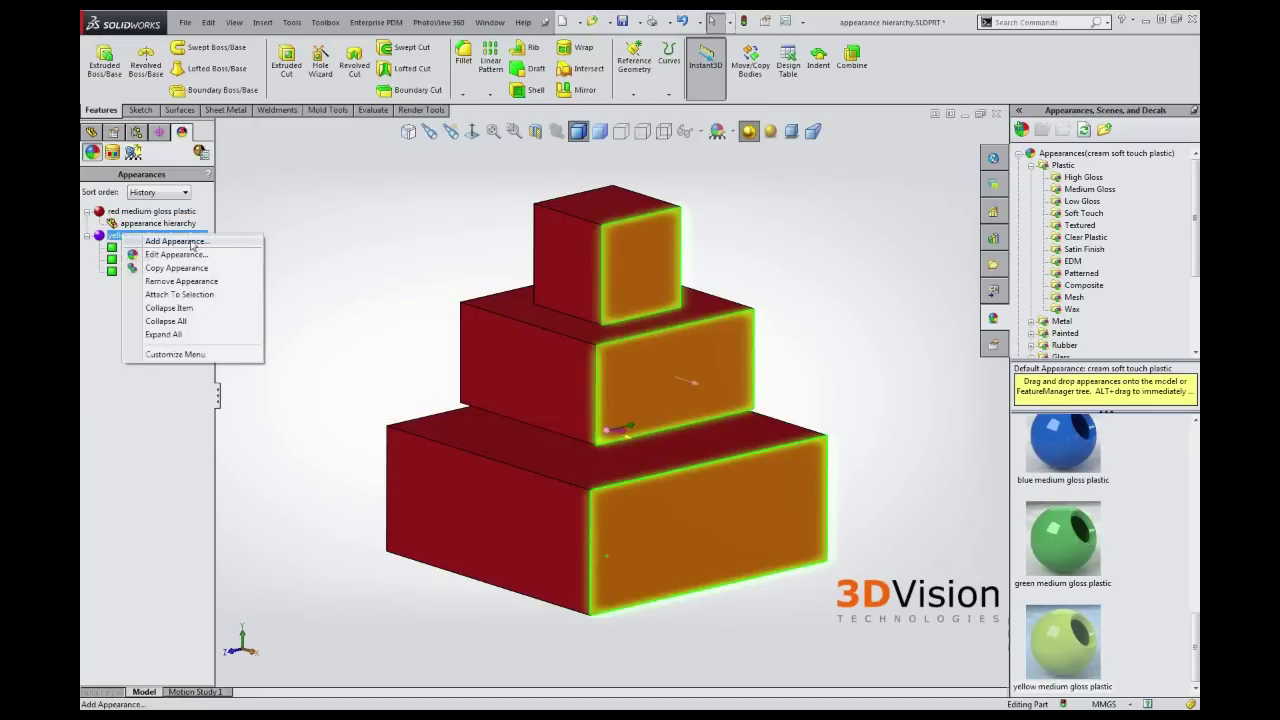
{"action": "left_click", "coordinate": [186, 262]}
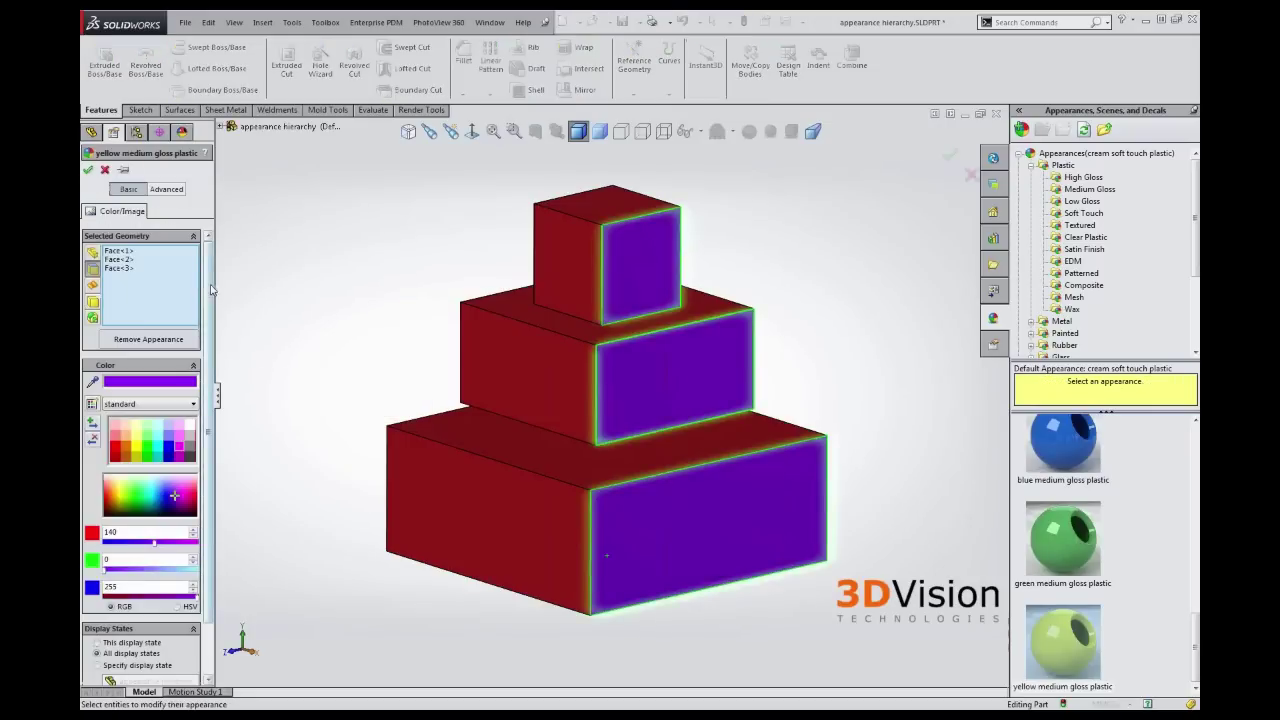
{"action": "scroll", "coordinate": [212, 312], "scroll_direction": "down", "scroll_amount": 4}
{"action": "scroll", "coordinate": [212, 312], "scroll_direction": "down", "scroll_amount": 2}
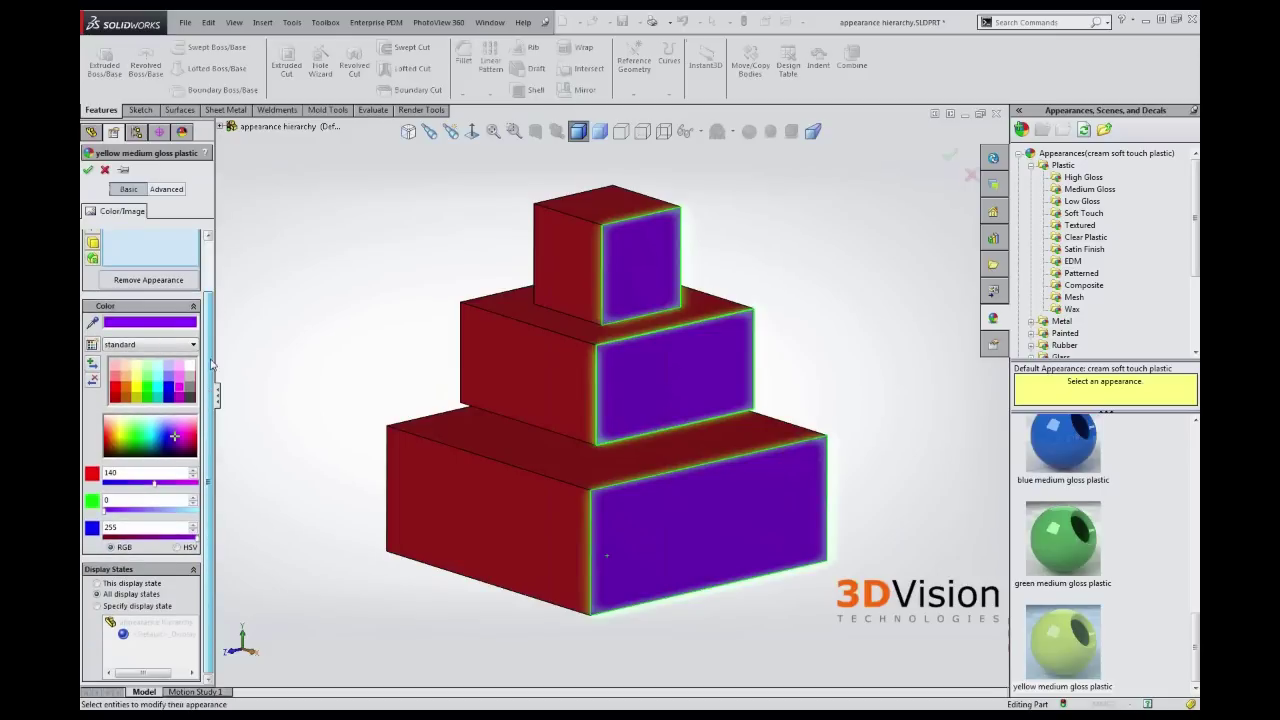
{"action": "scroll", "coordinate": [212, 364], "scroll_direction": "up", "scroll_amount": 3}
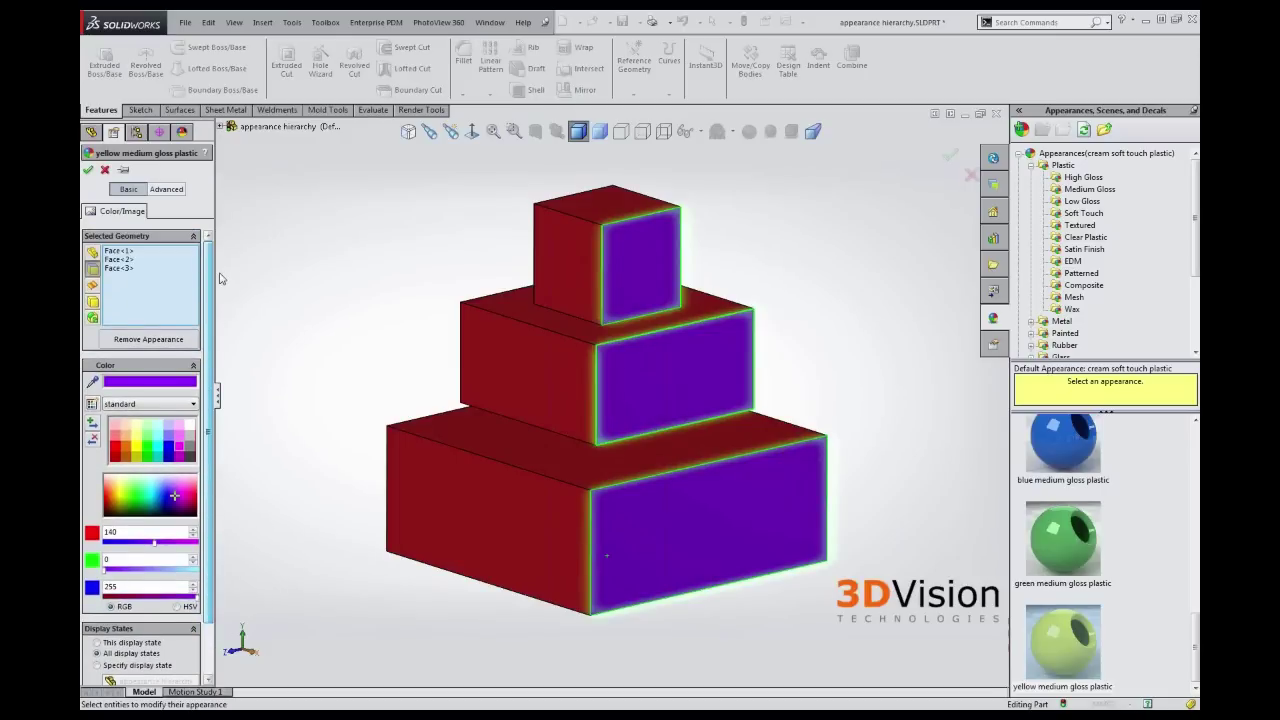
{"action": "left_click", "coordinate": [167, 189]}
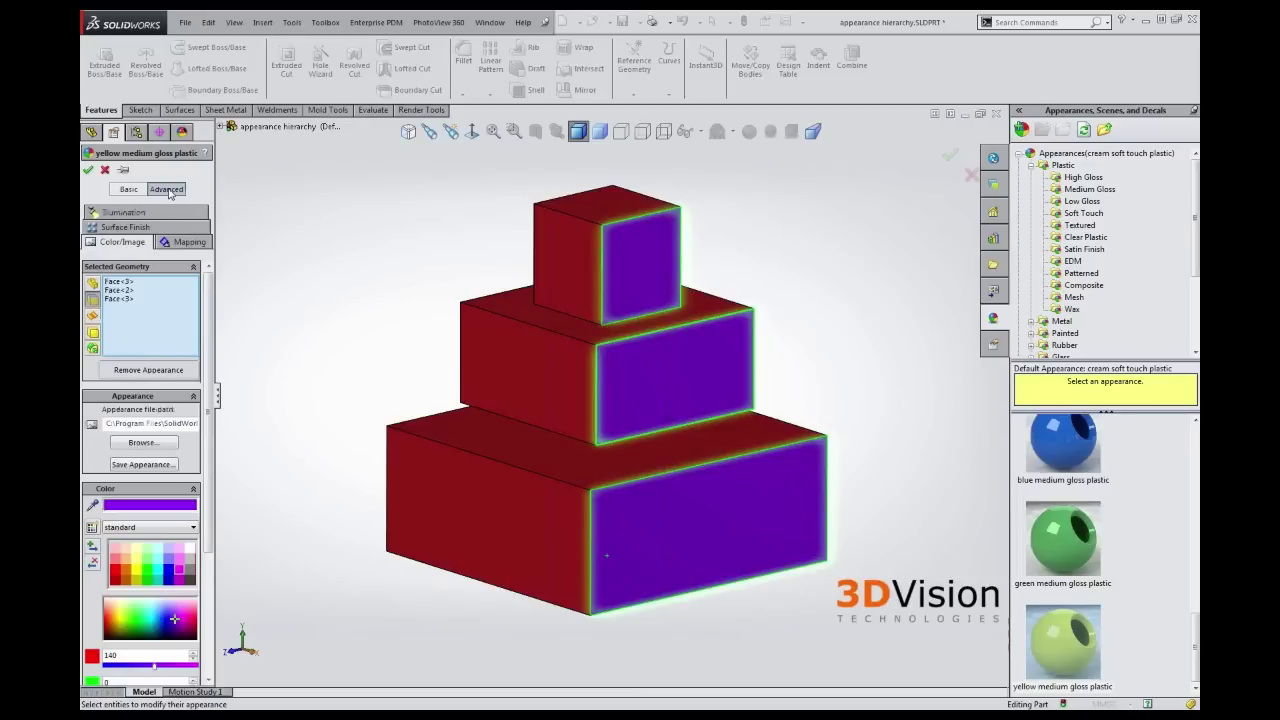
{"action": "scroll", "coordinate": [184, 343], "scroll_direction": "down", "scroll_amount": 3}
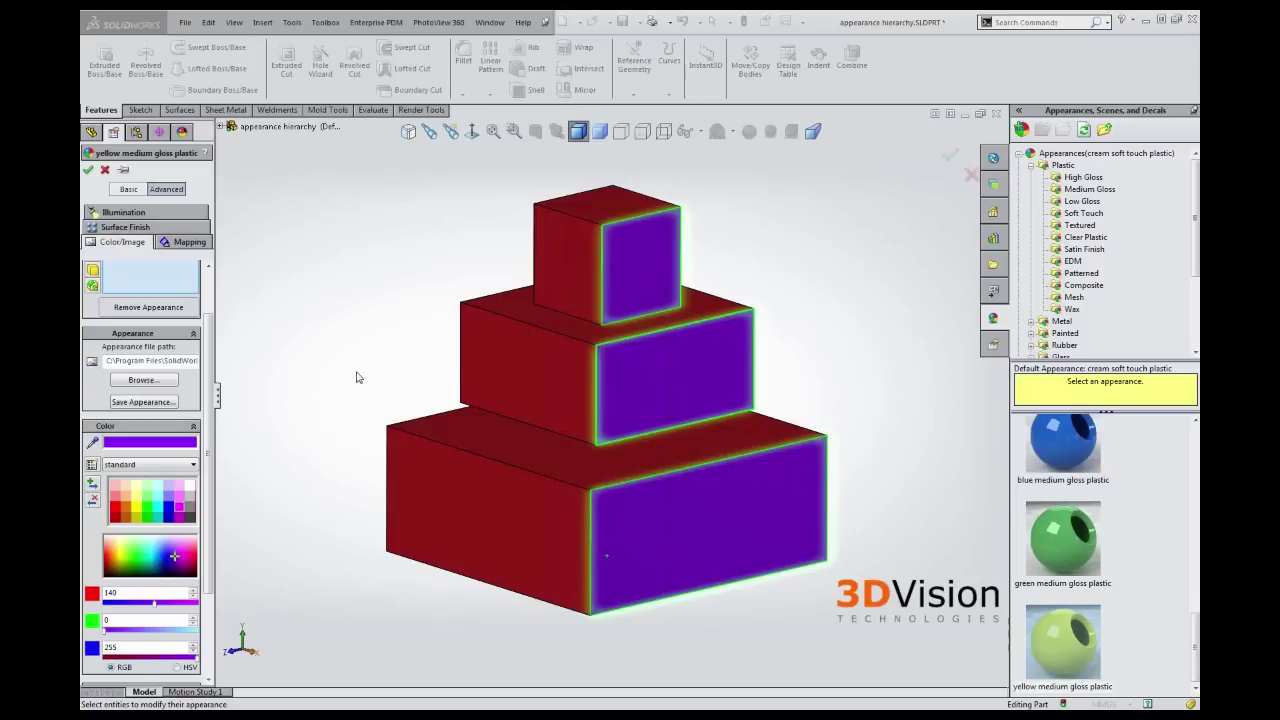
Inspect the dialog for saving the purple appearance as a .p2m appearance file while working offline, without saving, and close the appearance settings
{"action": "left_click", "coordinate": [141, 402]}
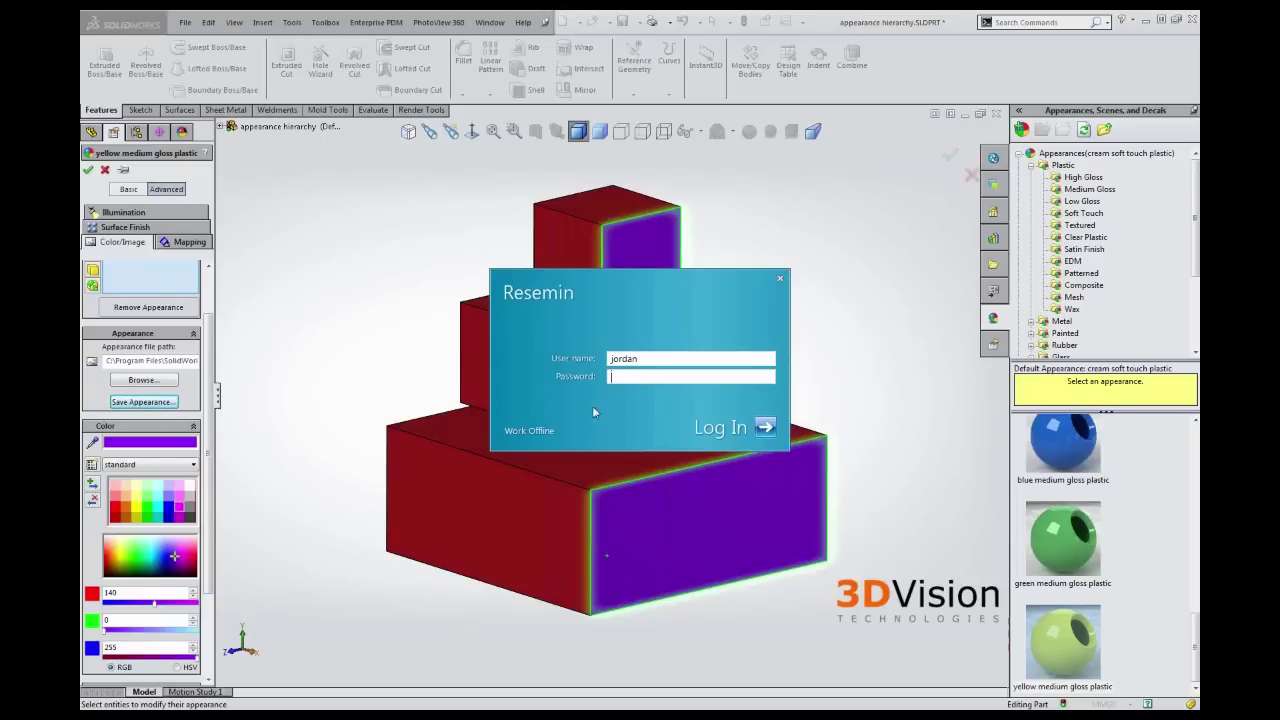
{"action": "left_click", "coordinate": [529, 430]}
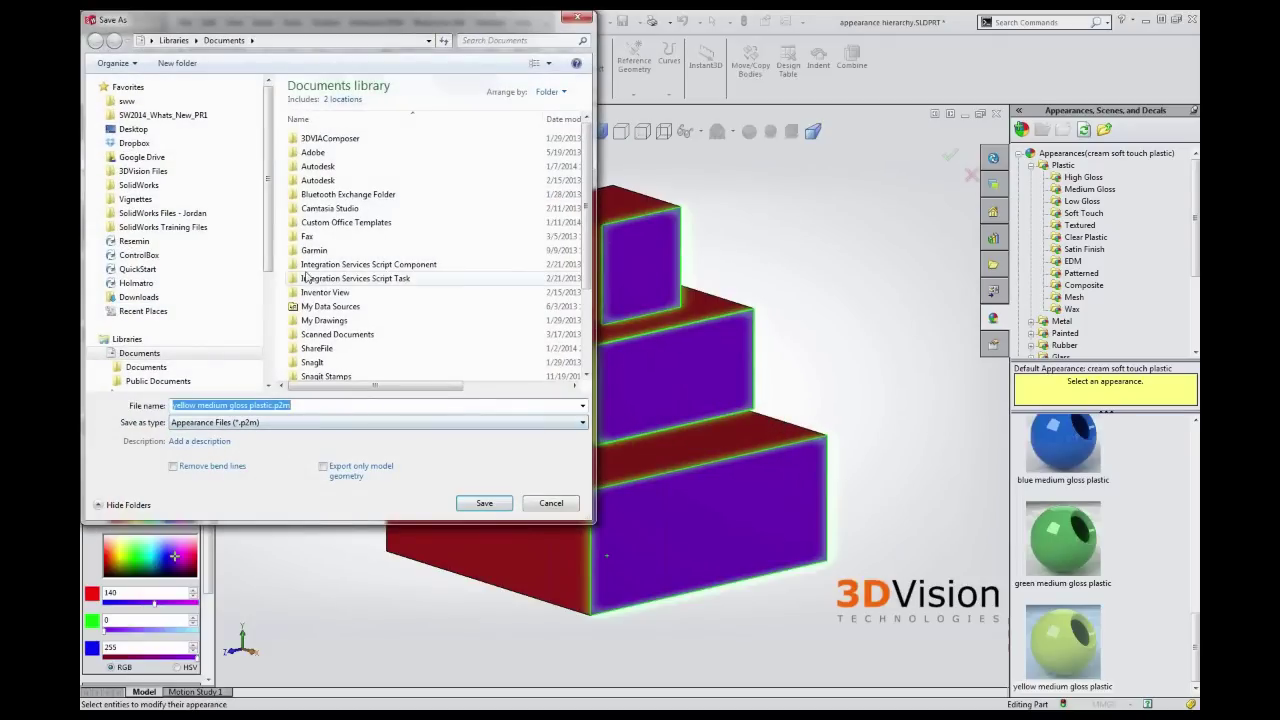
{"action": "left_click", "coordinate": [306, 405]}
{"action": "left_click_drag", "start_coordinate": [306, 405], "coordinate": [275, 405]}
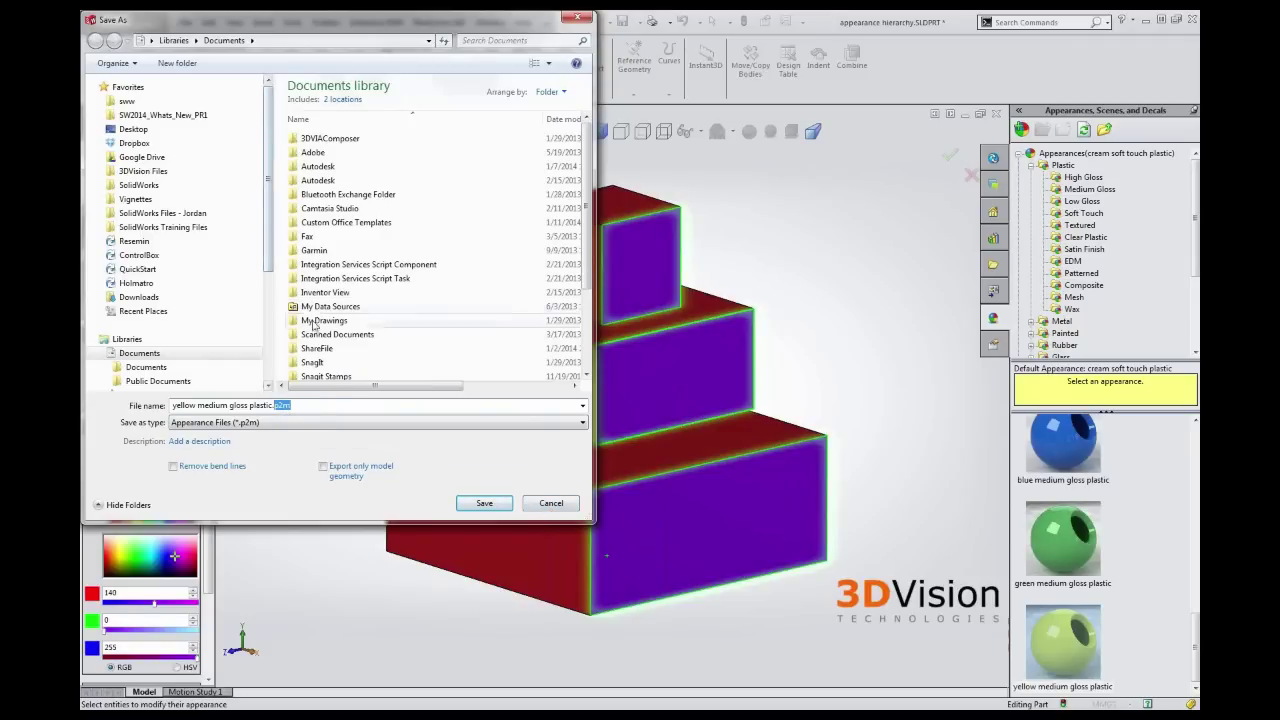
{"action": "left_click", "coordinate": [560, 504]}
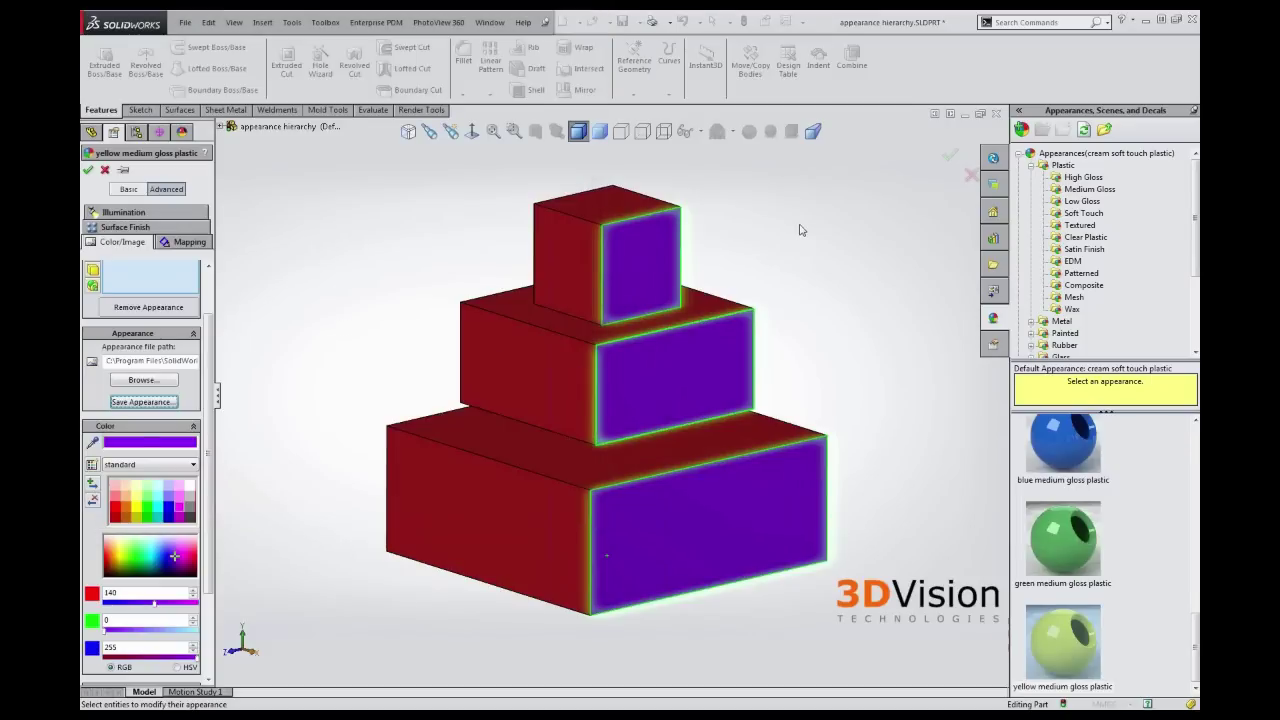
{"action": "left_click", "coordinate": [88, 170]}
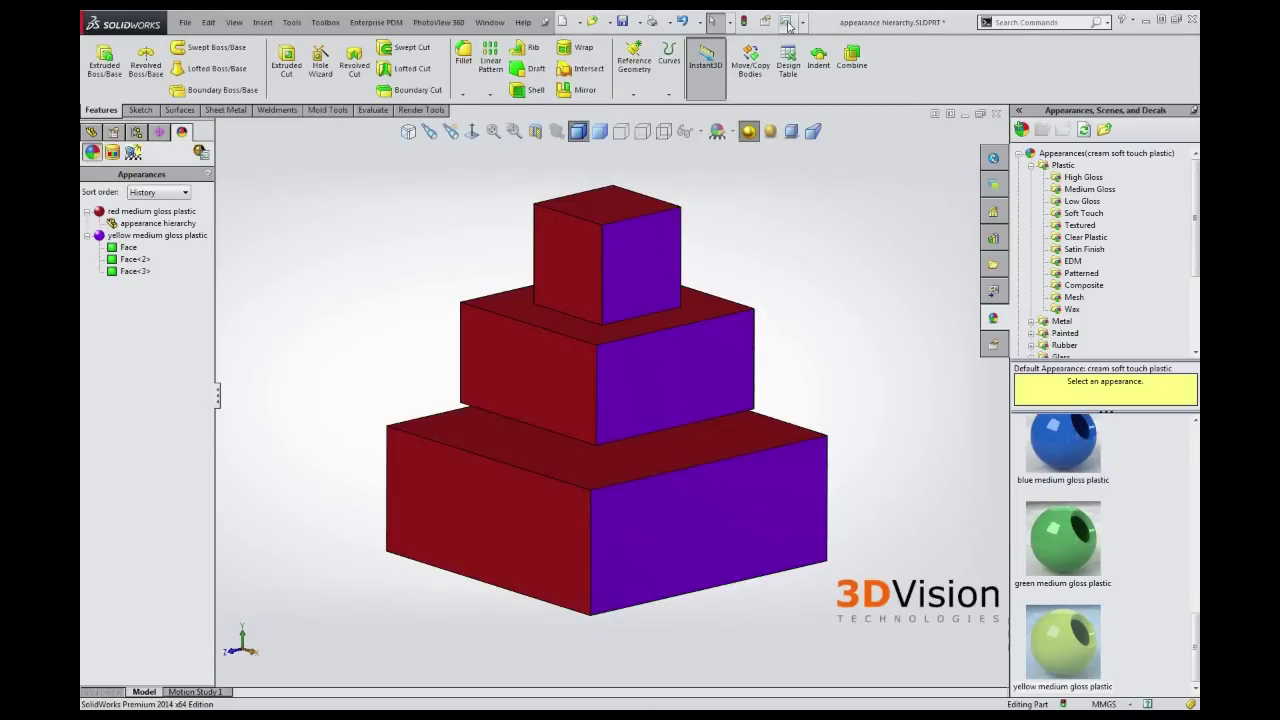
Review the folder location set for Custom - Appearances in the system options' file locations, without changing it
{"action": "left_click", "coordinate": [787, 24]}
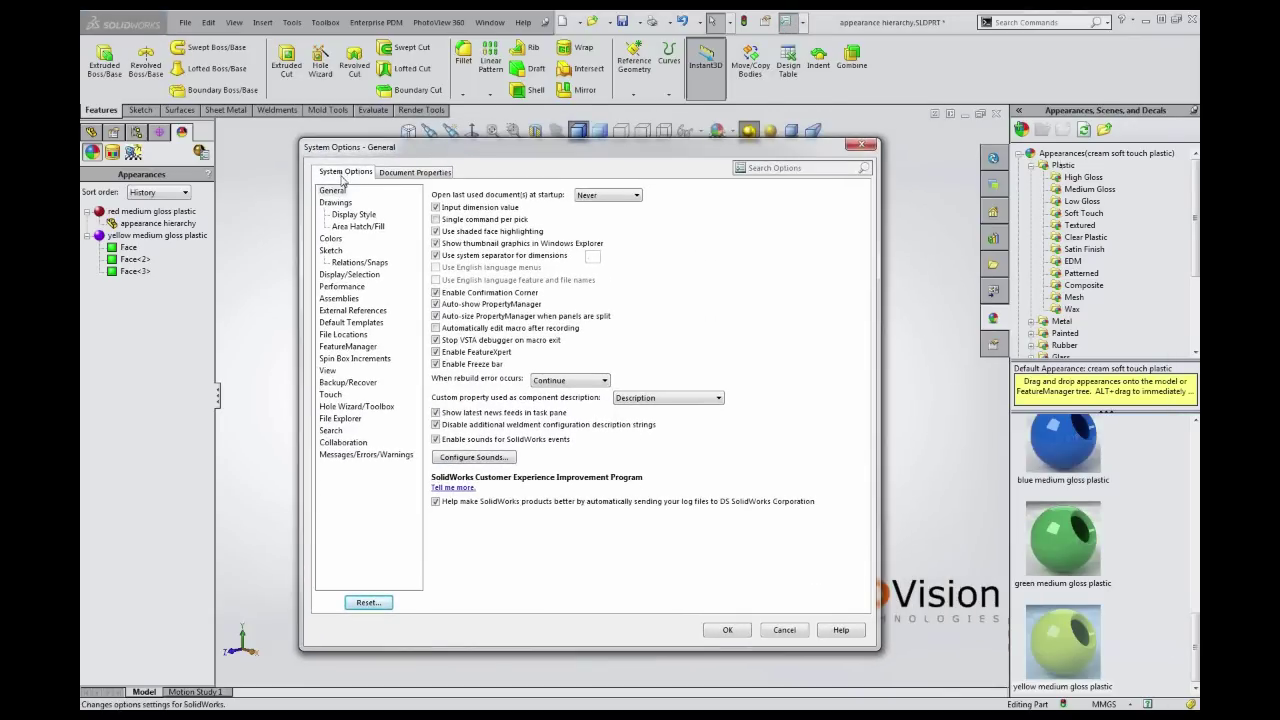
{"action": "left_click", "coordinate": [344, 338]}
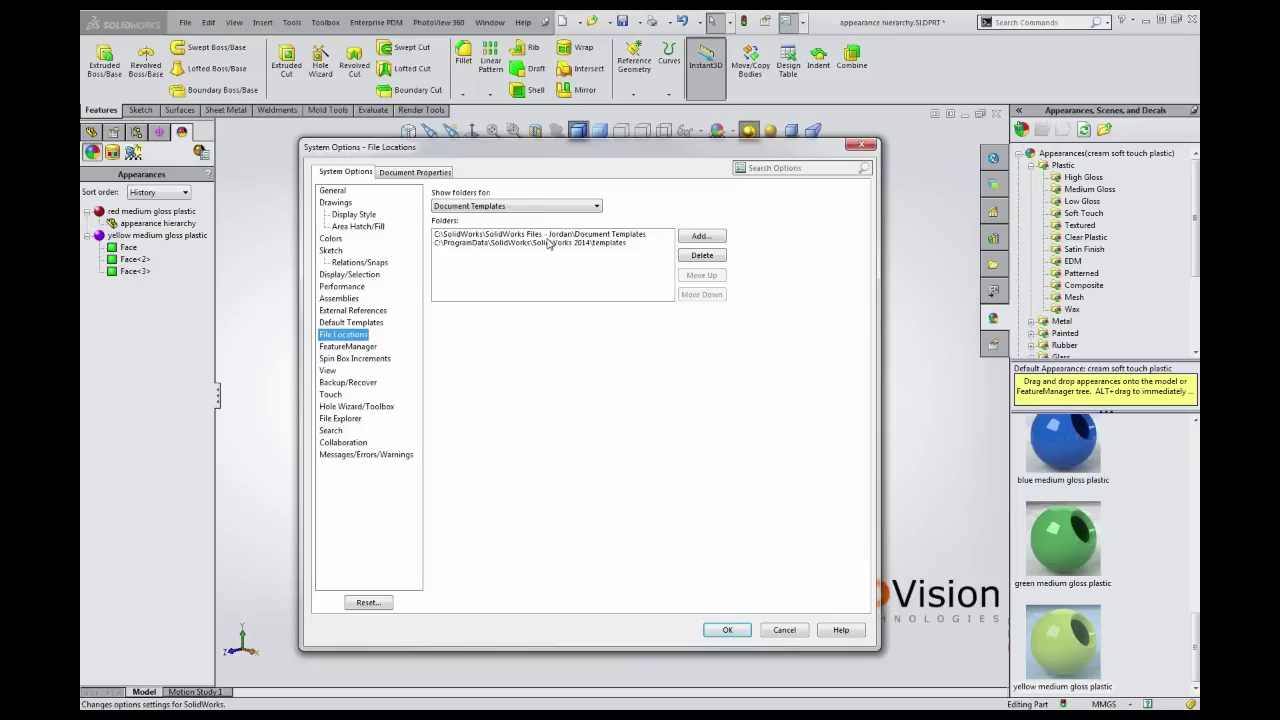
{"action": "left_click", "coordinate": [502, 207]}
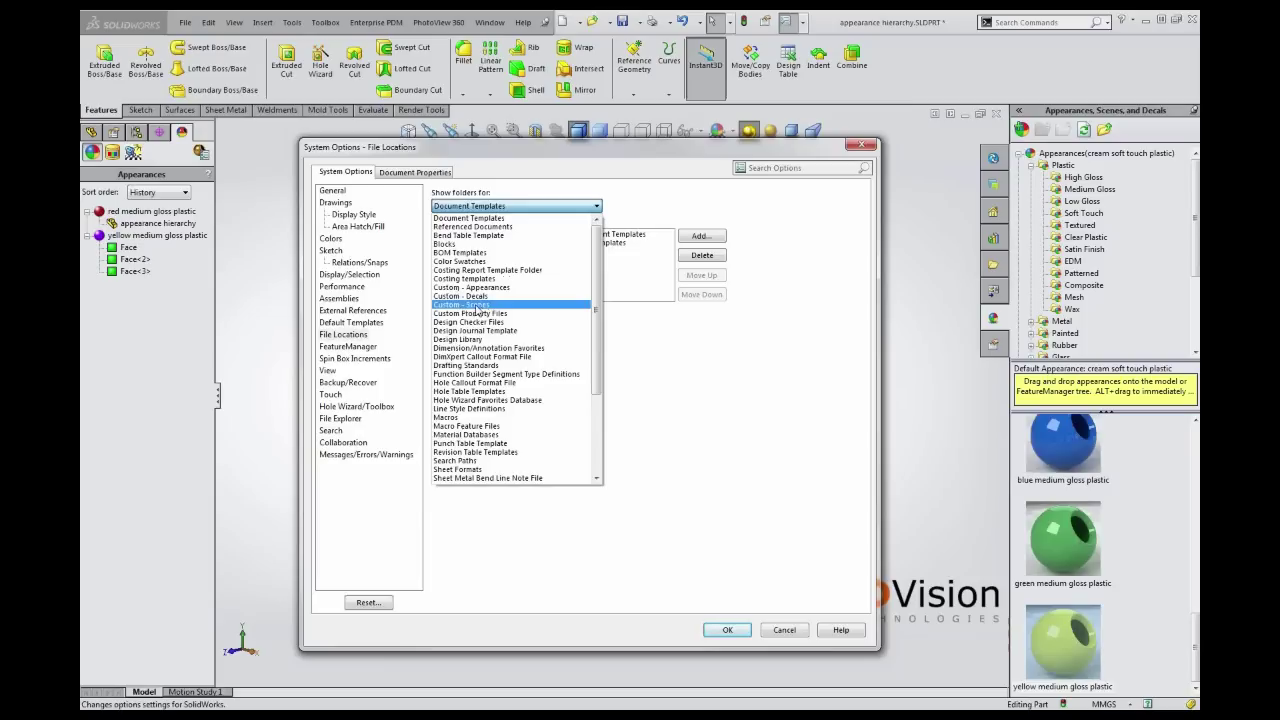
{"action": "left_click", "coordinate": [485, 287]}
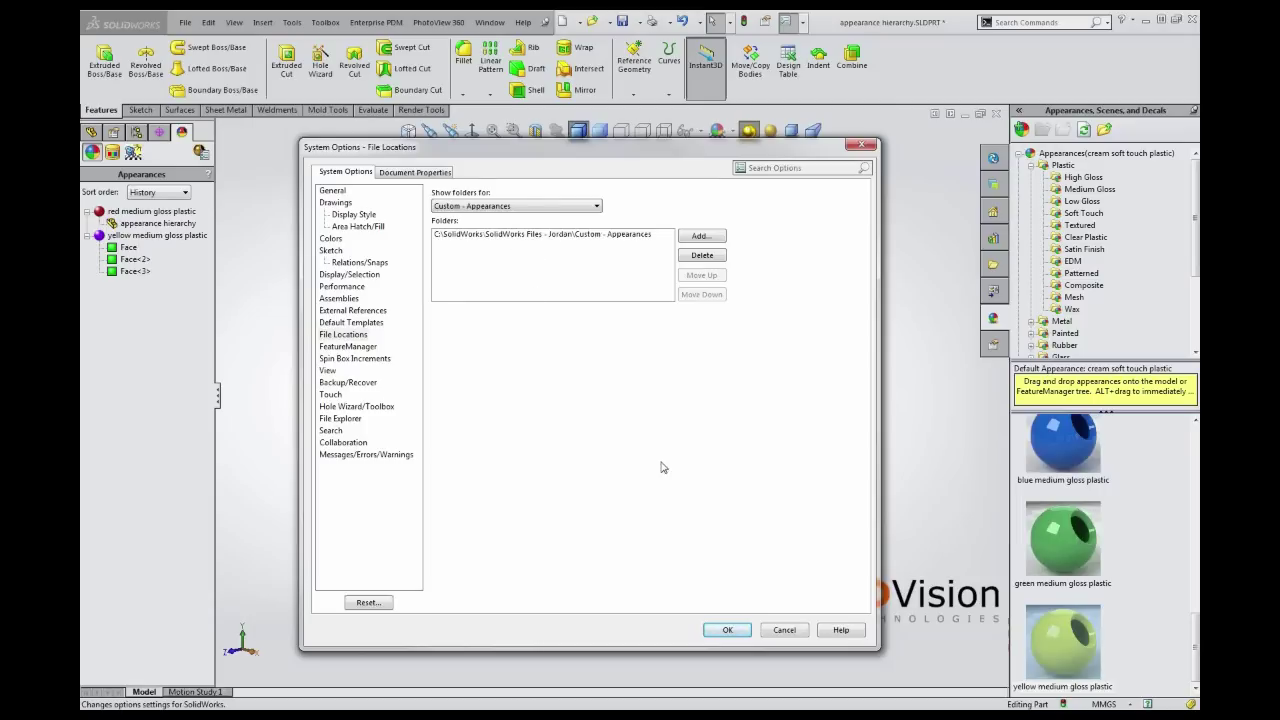
{"action": "left_click", "coordinate": [776, 630]}
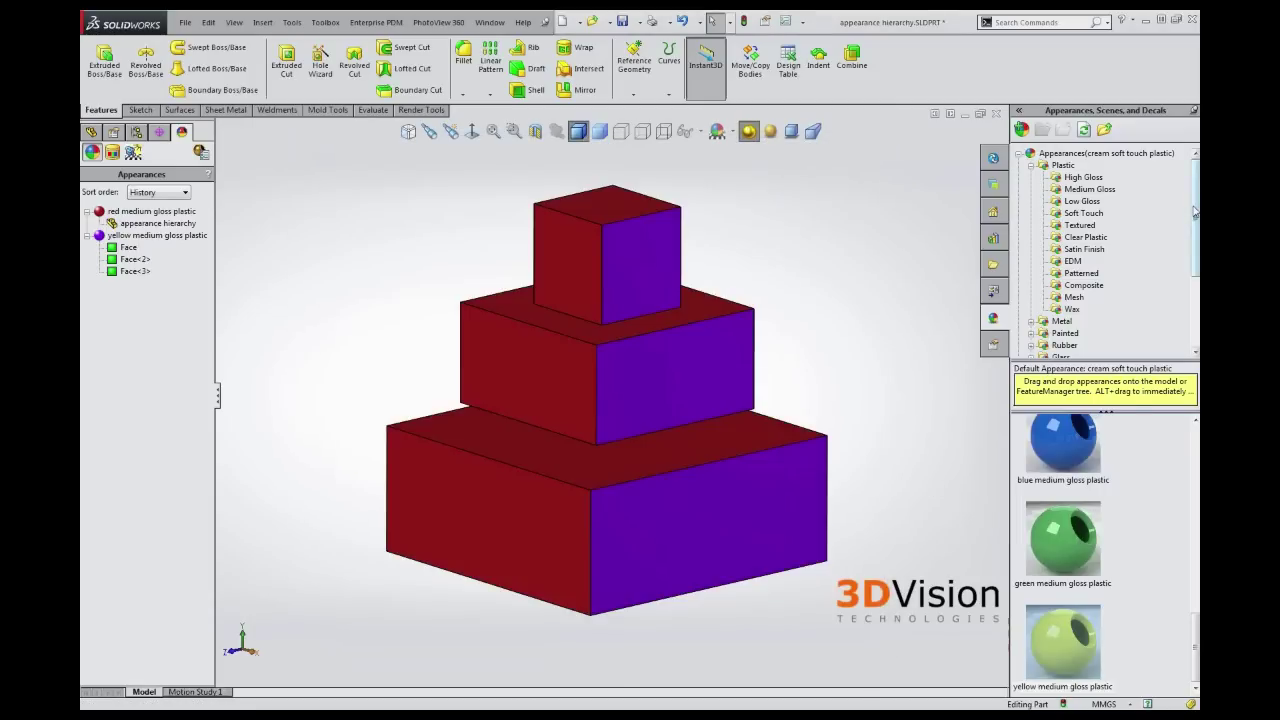
Expand the Custom - Appearances library folder and start saving the yellow medium gloss plastic appearance into the Custom - Appearances folder on disk
{"action": "scroll", "coordinate": [1093, 266], "scroll_direction": "down", "scroll_amount": 3}
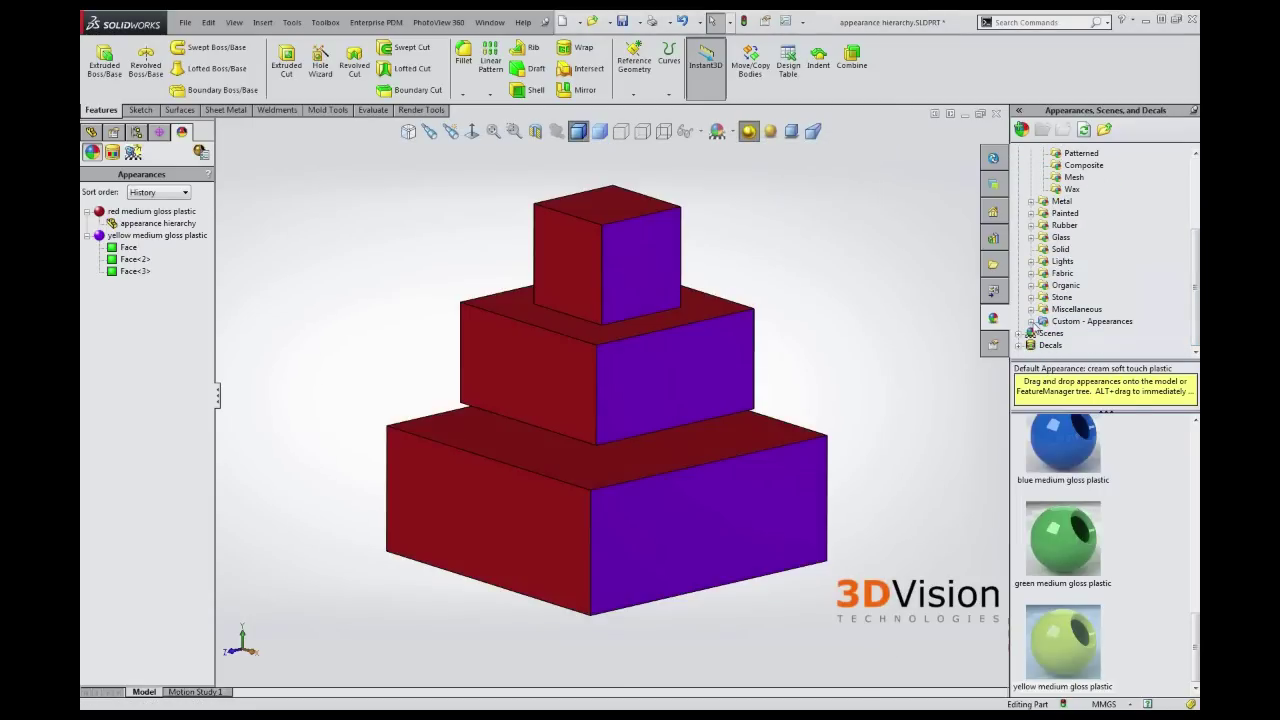
{"action": "left_click", "coordinate": [1031, 321]}
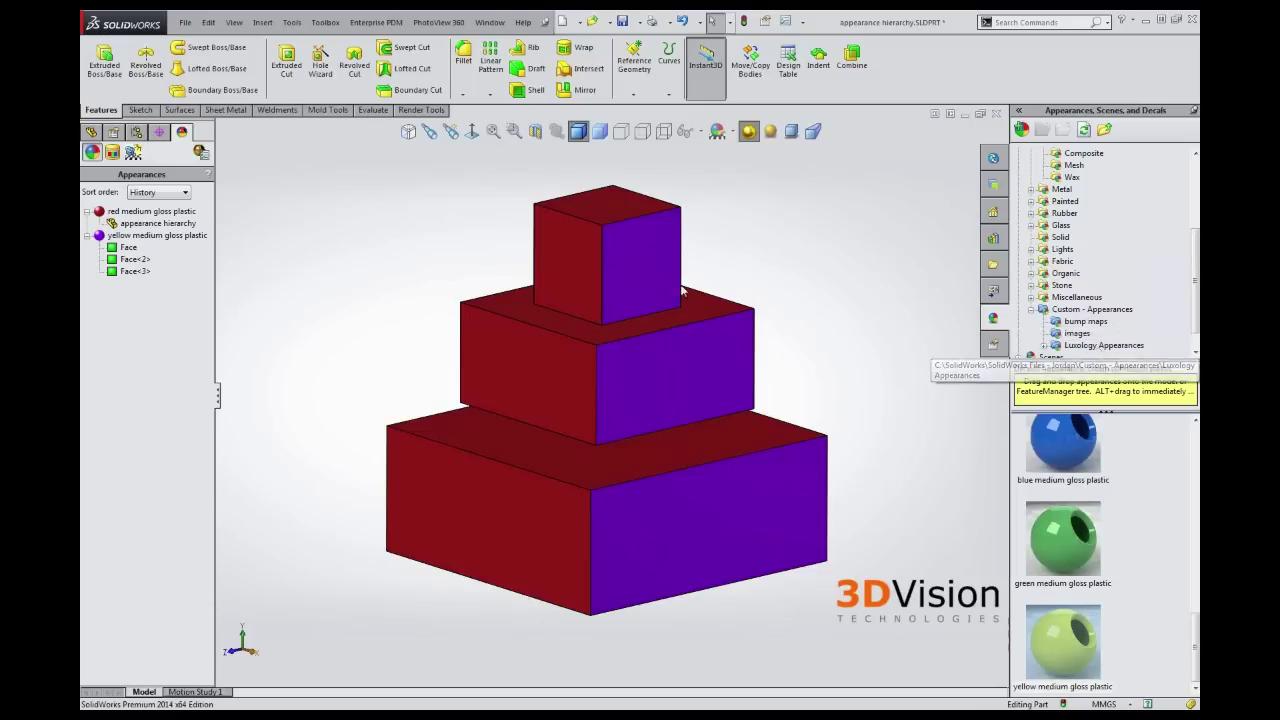
{"action": "right_click", "coordinate": [167, 238]}
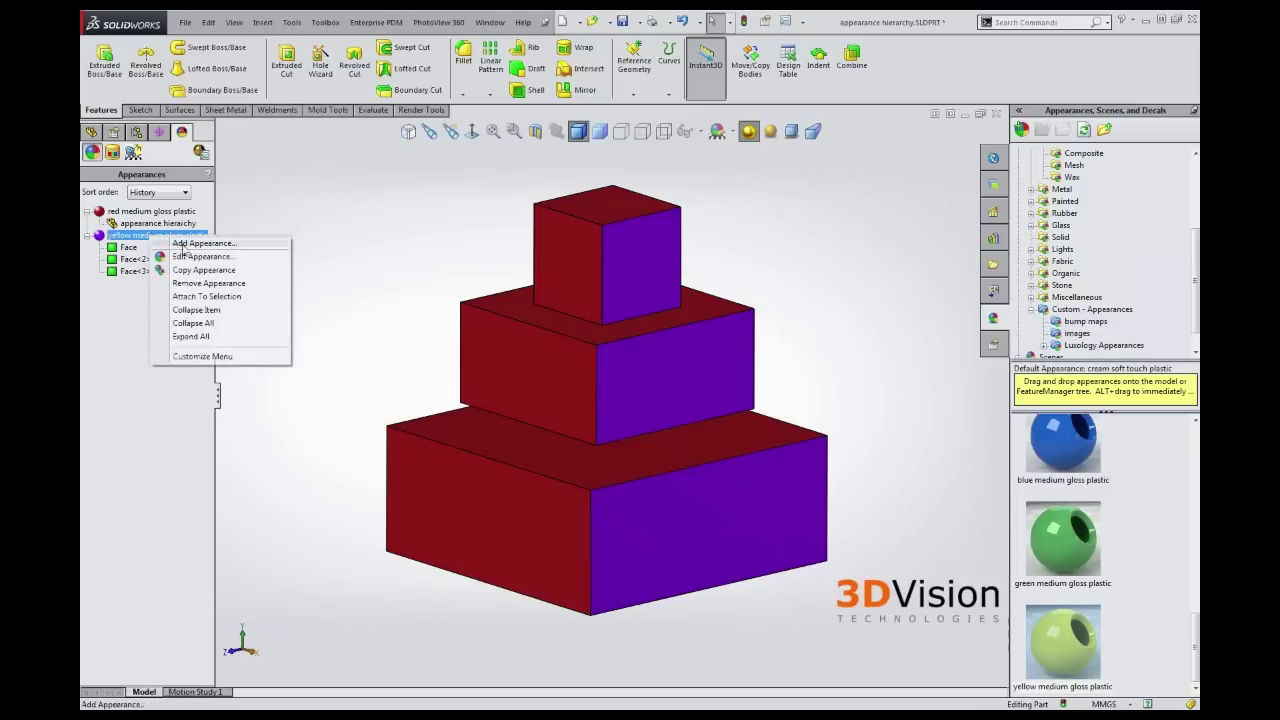
{"action": "left_click", "coordinate": [190, 256]}
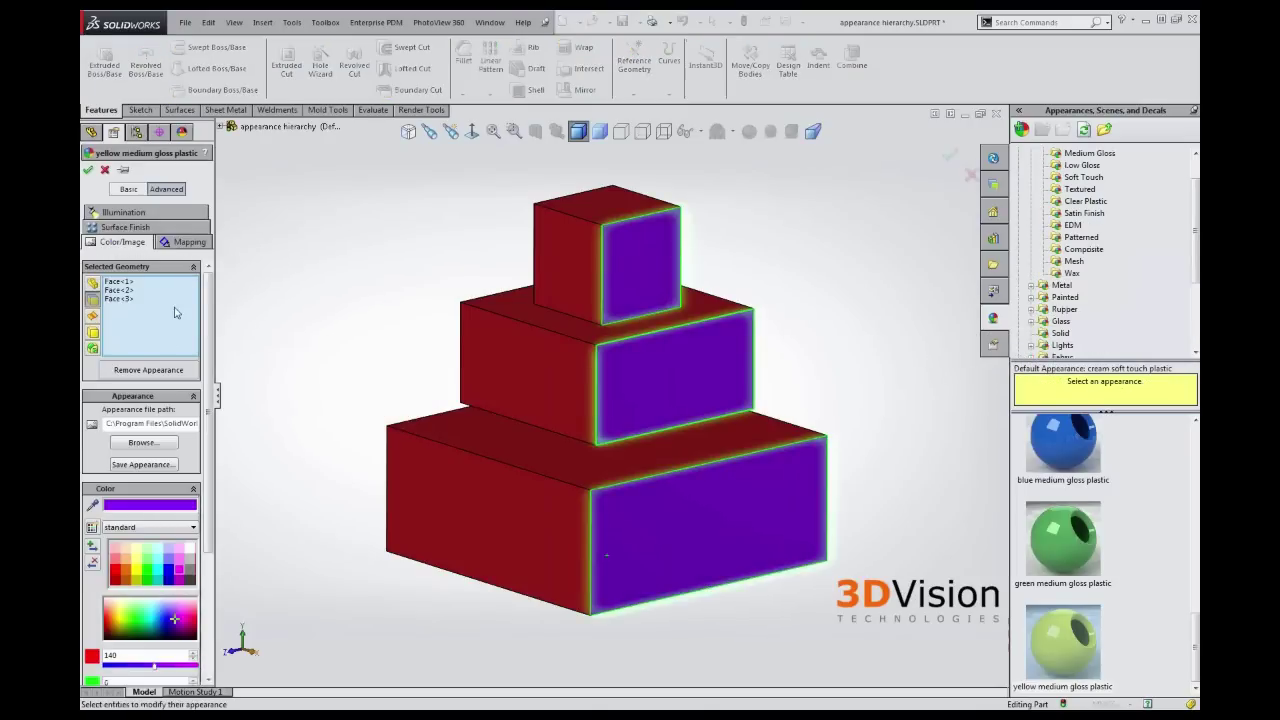
{"action": "left_click", "coordinate": [150, 466]}
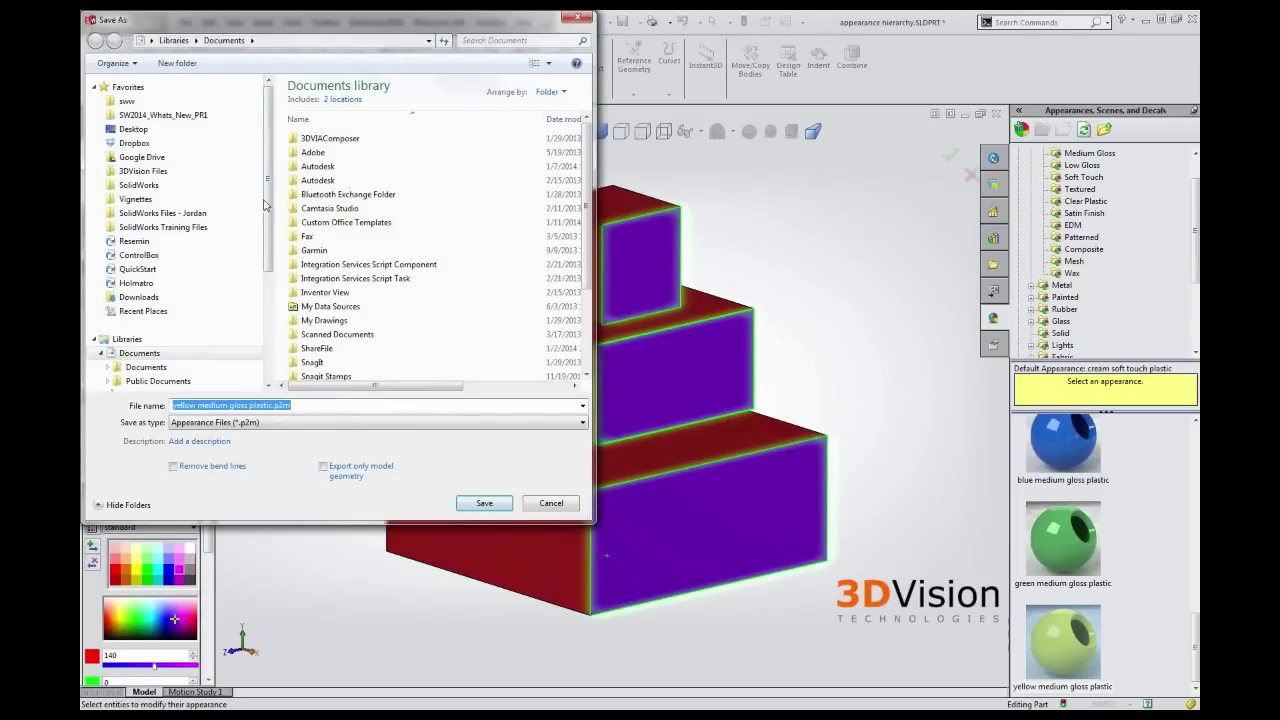
{"action": "left_click", "coordinate": [170, 213]}
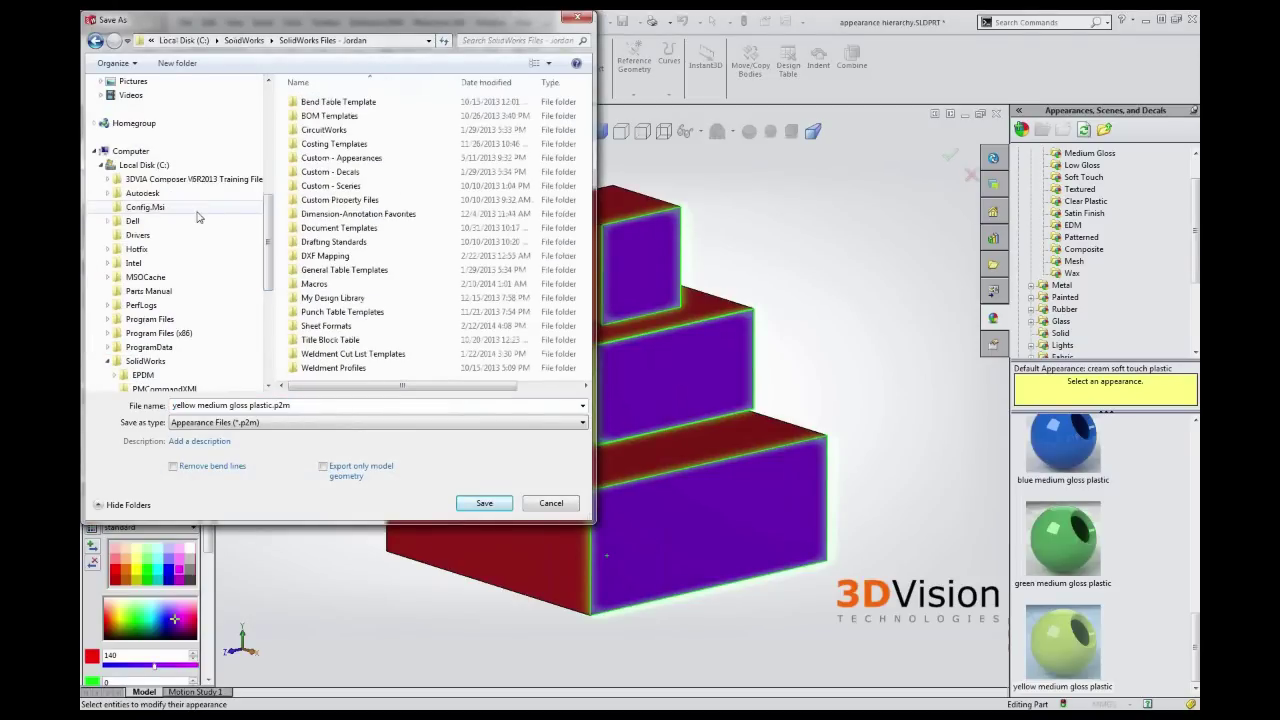
{"action": "double_click", "coordinate": [355, 158]}
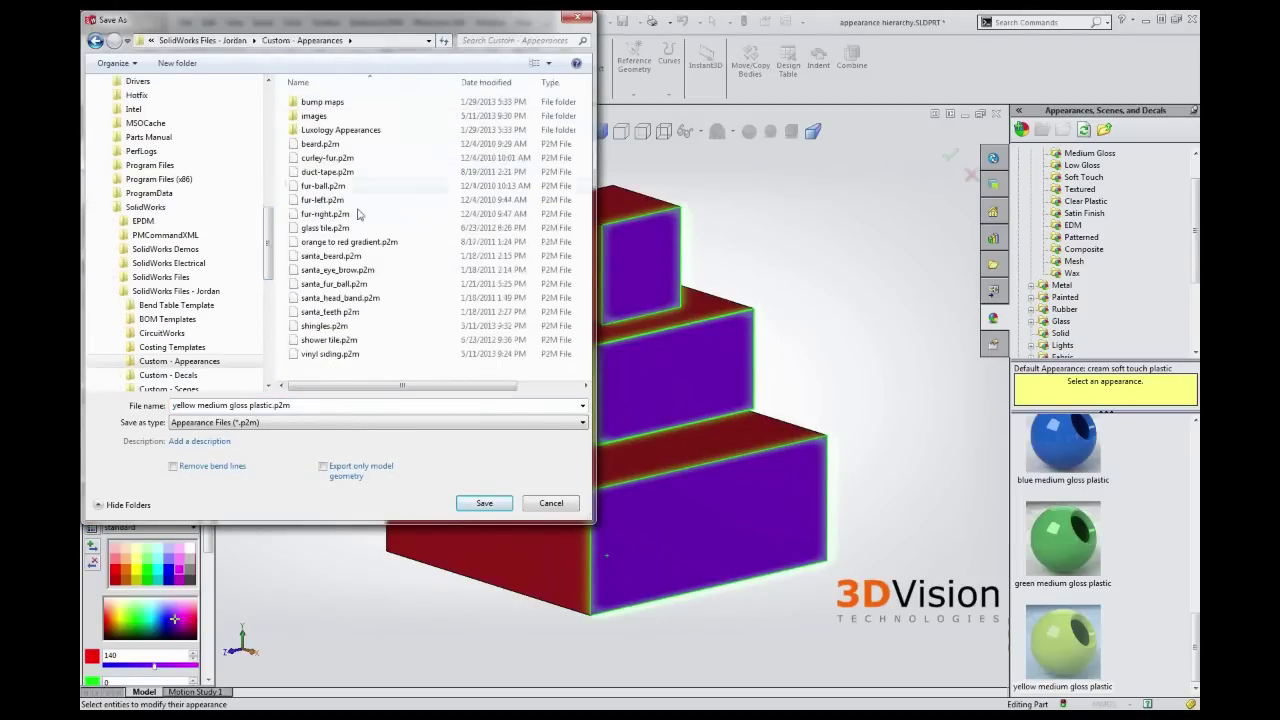
Save the appearance file as purple medium gloss plastic.p2m and accept the appearance settings
{"action": "left_click", "coordinate": [265, 406]}
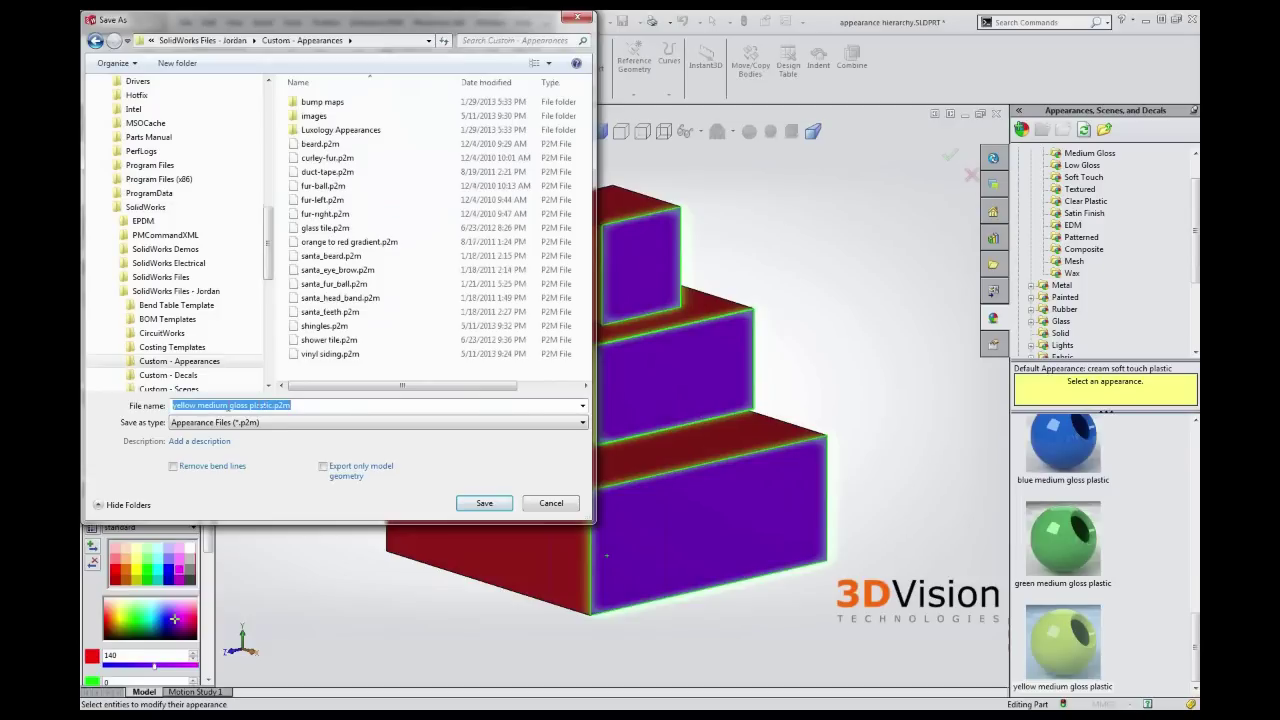
{"action": "double_click", "coordinate": [190, 406]}
{"action": "type", "text": "p"}
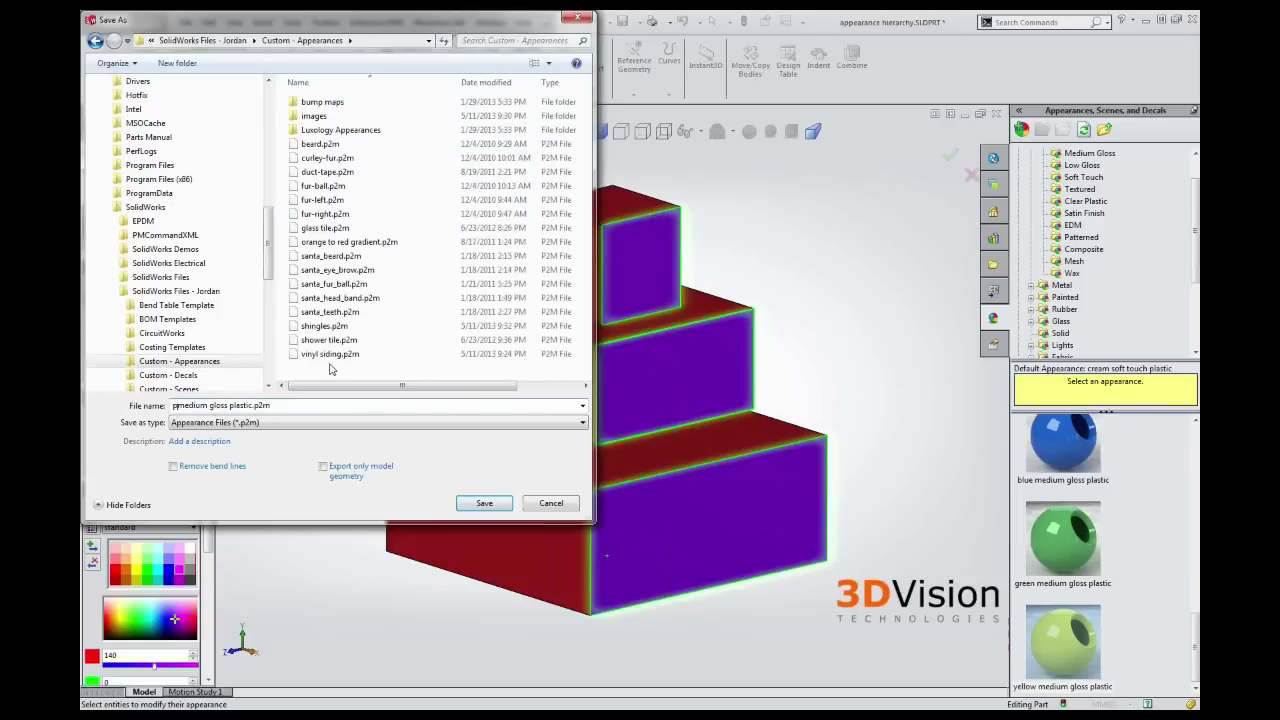
{"action": "type", "text": "urple"}
{"action": "left_click", "coordinate": [487, 503]}
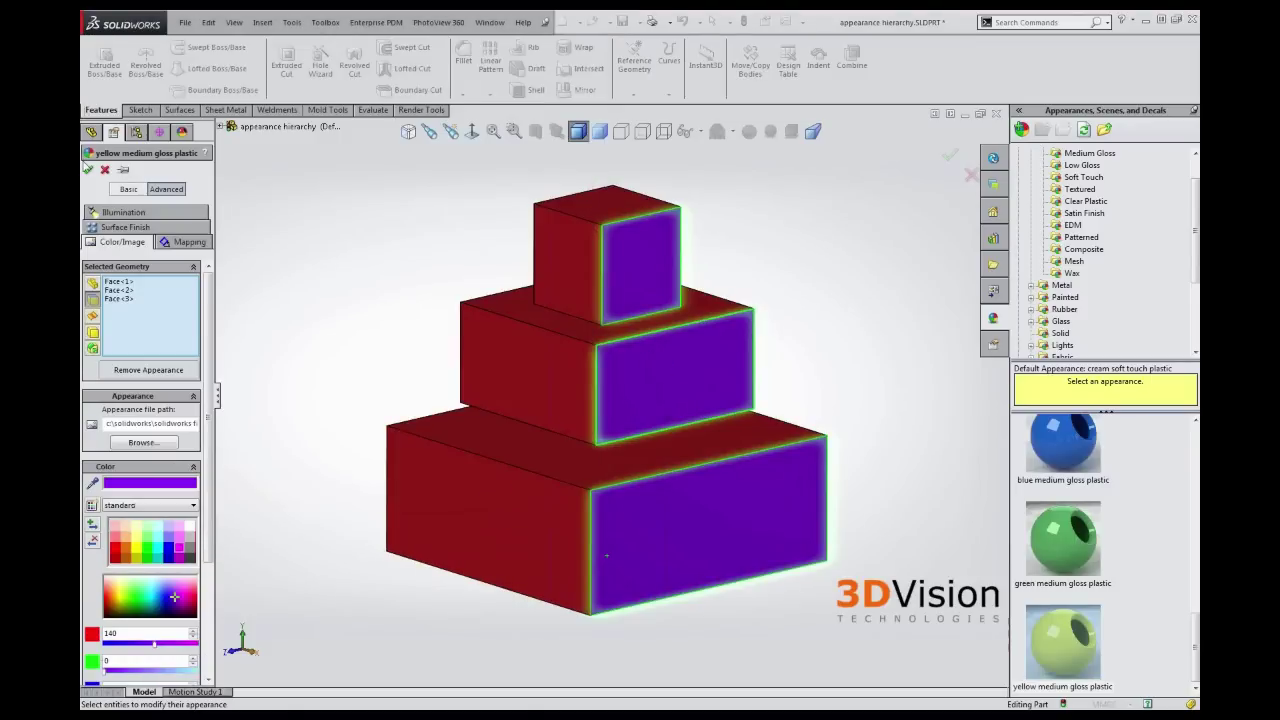
{"action": "left_click", "coordinate": [88, 169]}
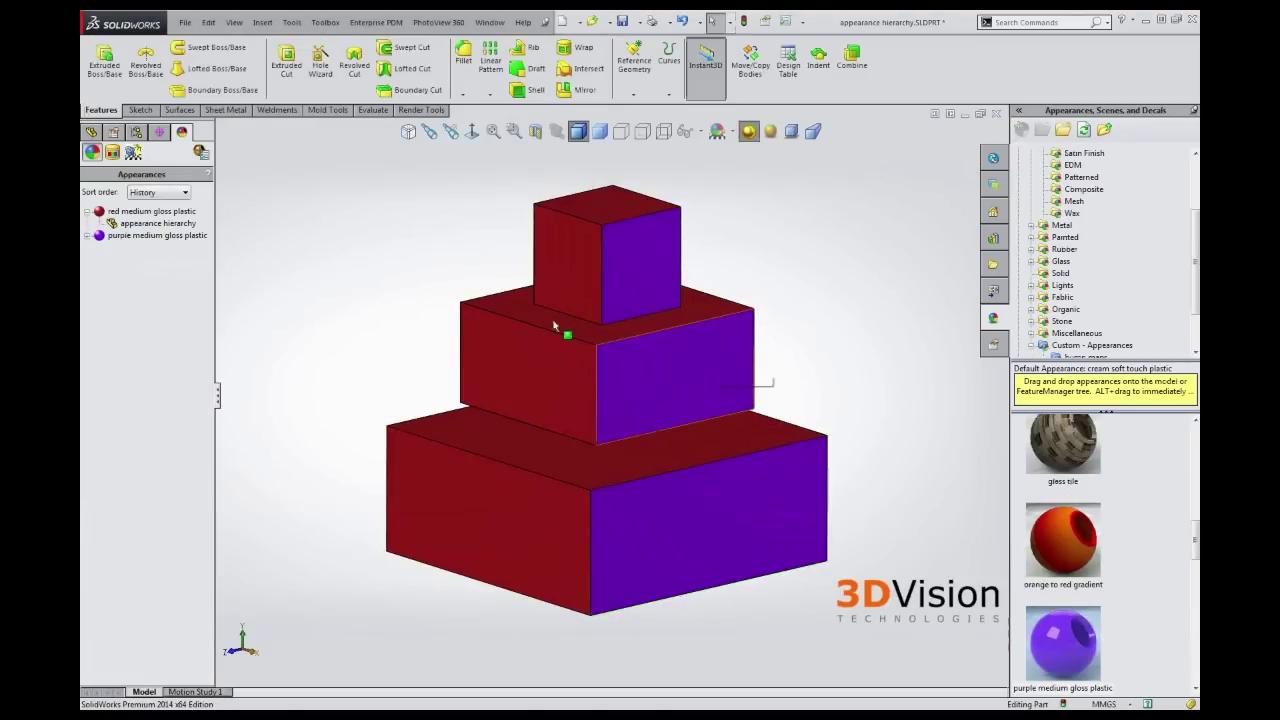
Remove the purple medium gloss plastic appearance from the part
{"action": "left_click", "coordinate": [150, 237]}
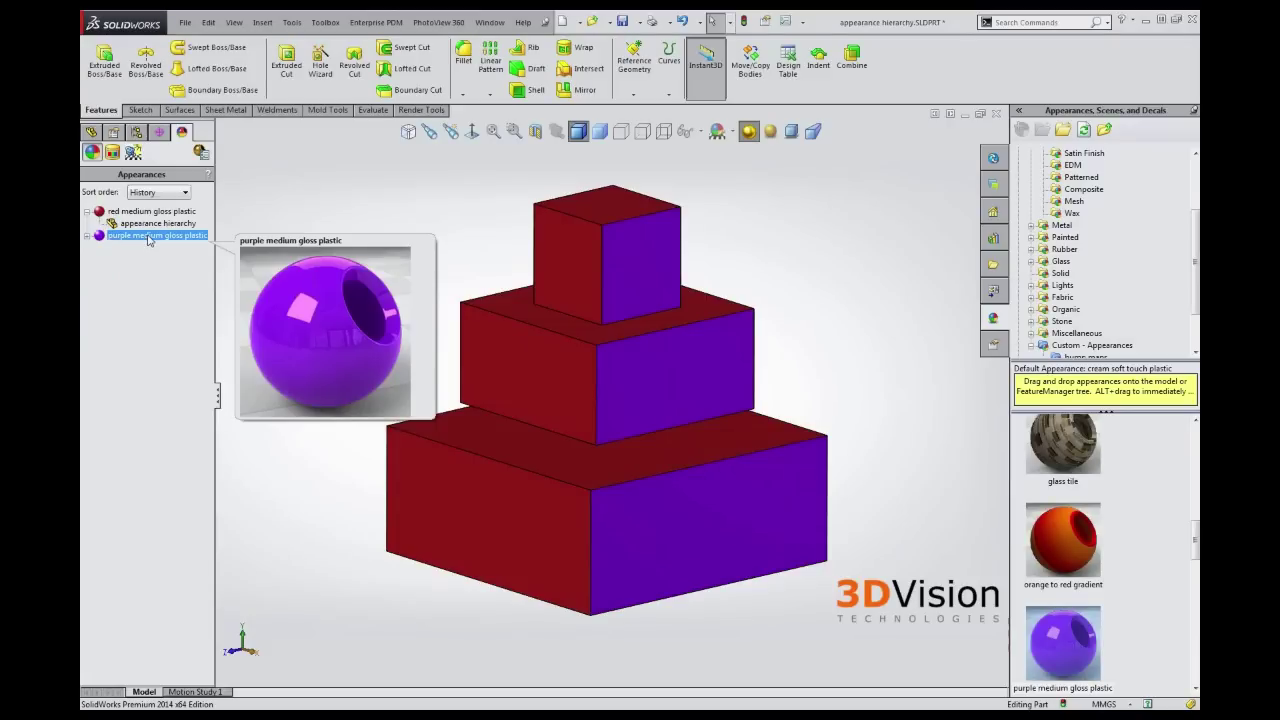
{"action": "right_click", "coordinate": [150, 237]}
{"action": "left_click", "coordinate": [205, 284]}
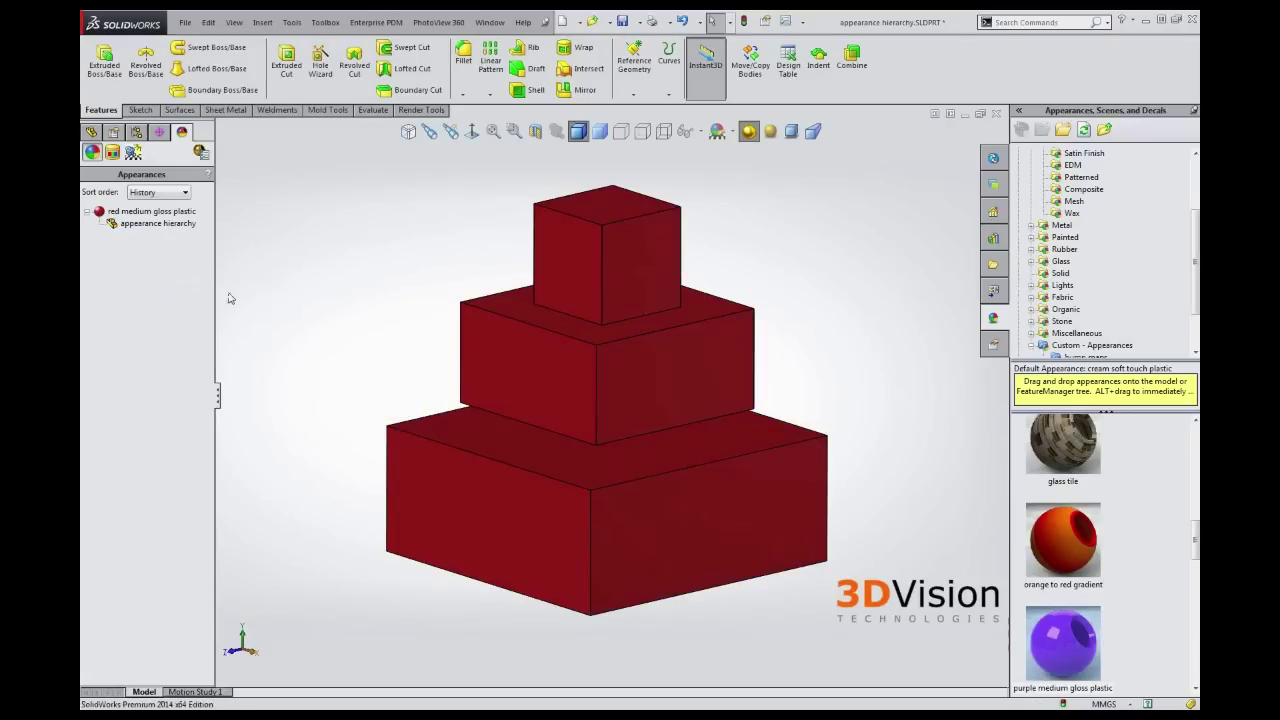
Apply the saved purple medium gloss plastic from Custom - Appearances to the right-hand side face of the bottom block as a face appearance
{"action": "left_click", "coordinate": [1070, 650]}
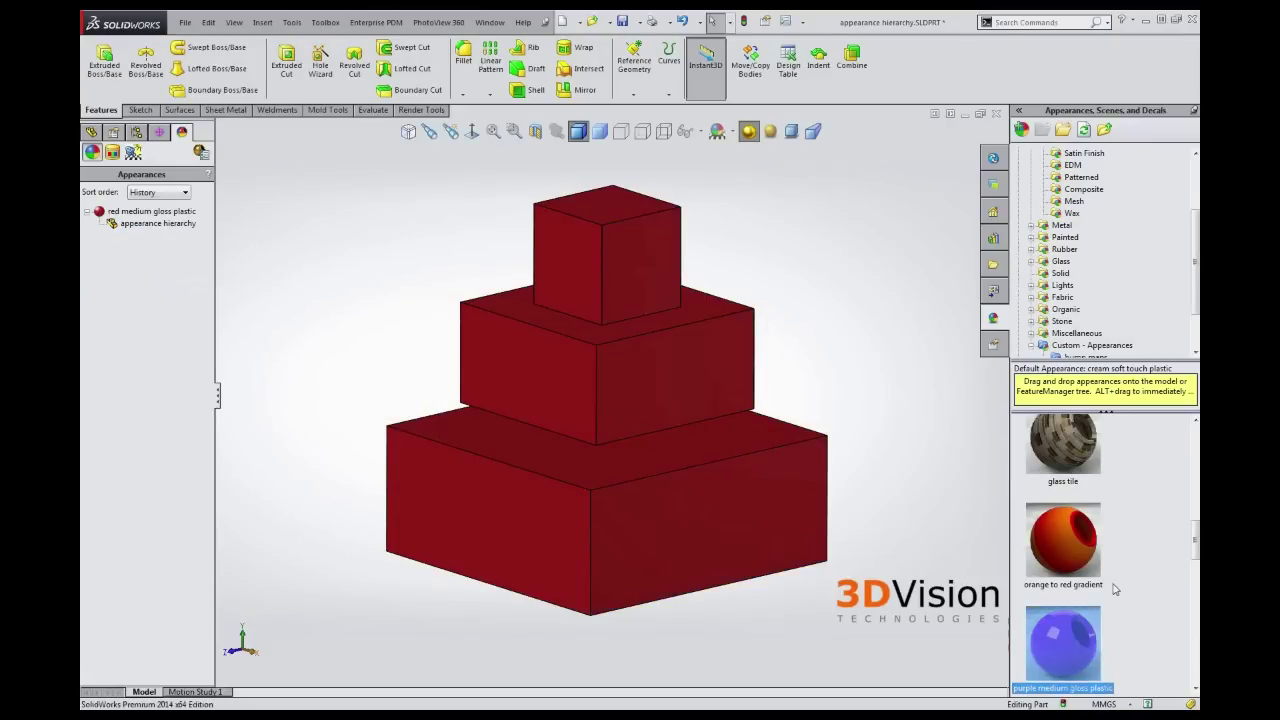
{"action": "left_click_drag", "start_coordinate": [1195, 545], "coordinate": [1183, 558]}
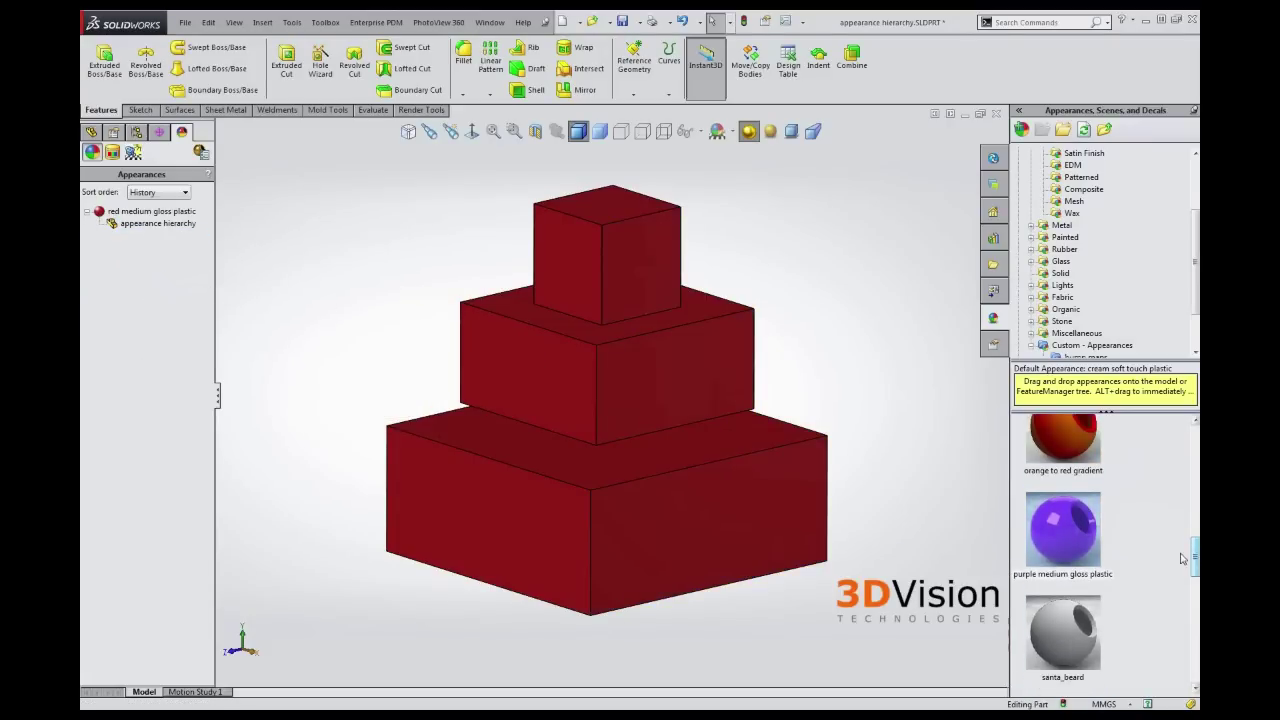
{"action": "left_click", "coordinate": [1075, 345]}
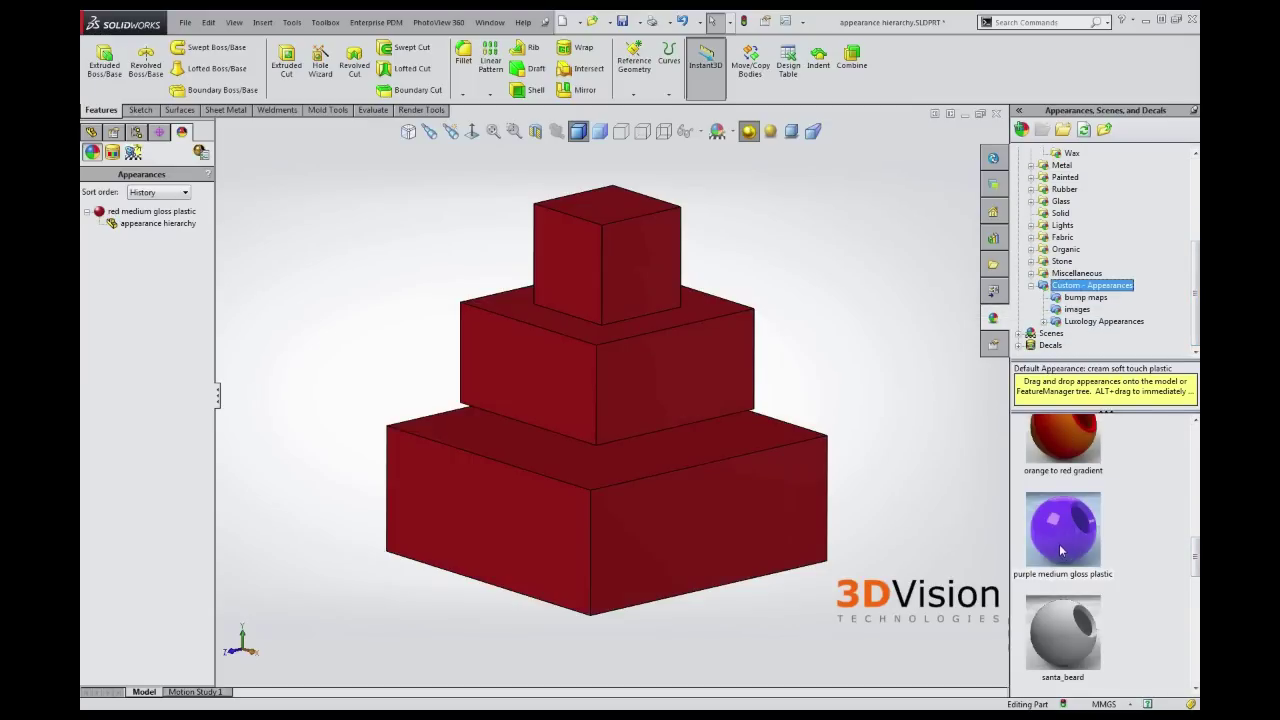
{"action": "left_click_drag", "start_coordinate": [1063, 550], "coordinate": [737, 512]}
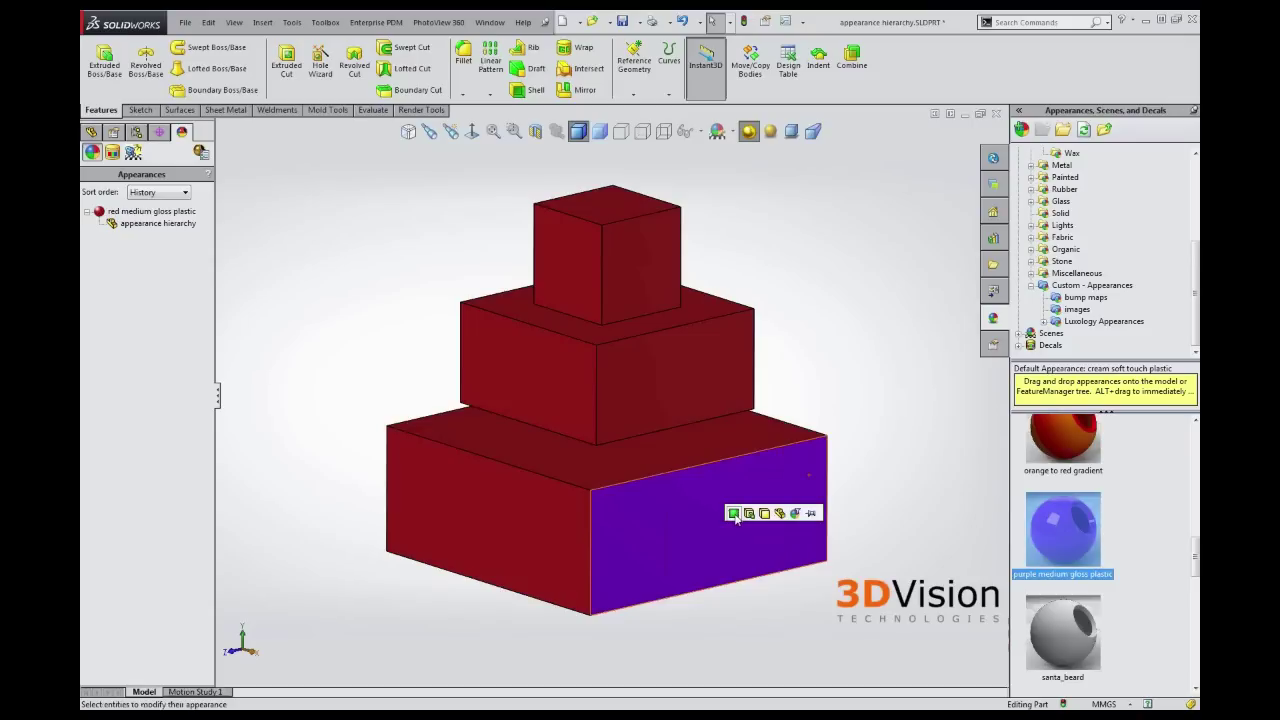
{"action": "left_click", "coordinate": [734, 514]}
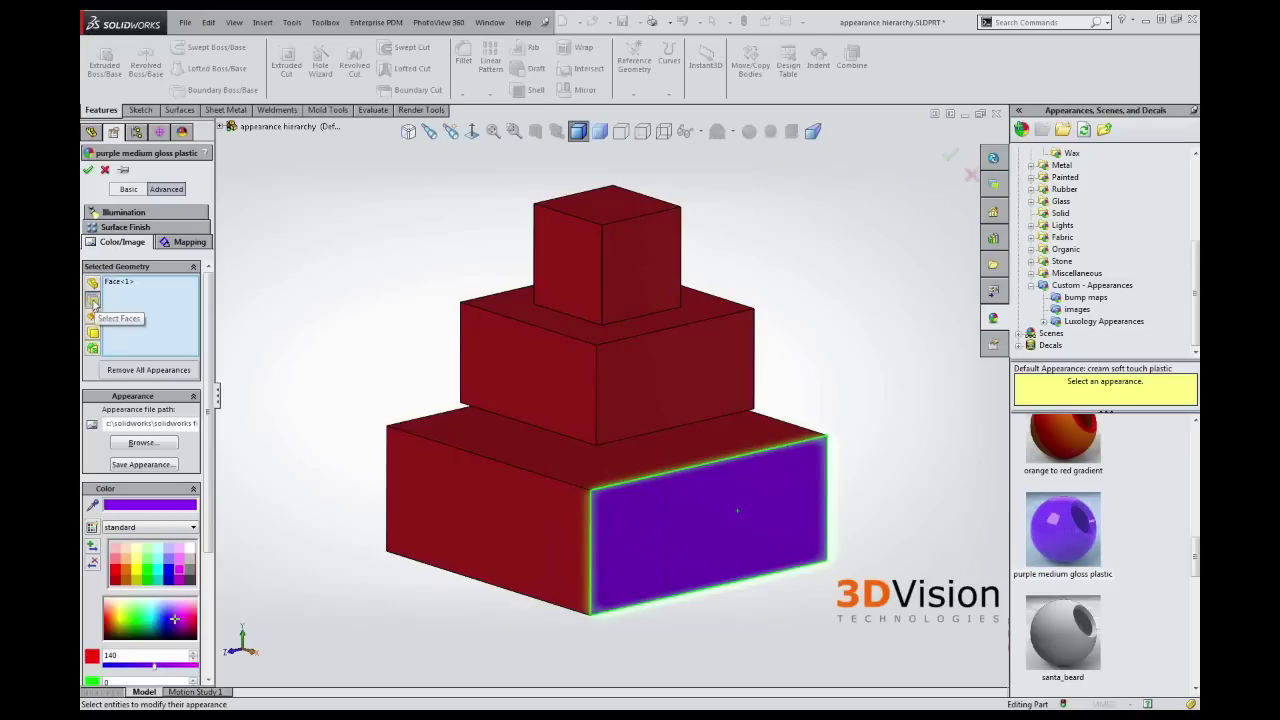
Extend the purple appearance to the other five visible side faces of the three blocks and accept it
{"action": "left_click", "coordinate": [700, 388]}
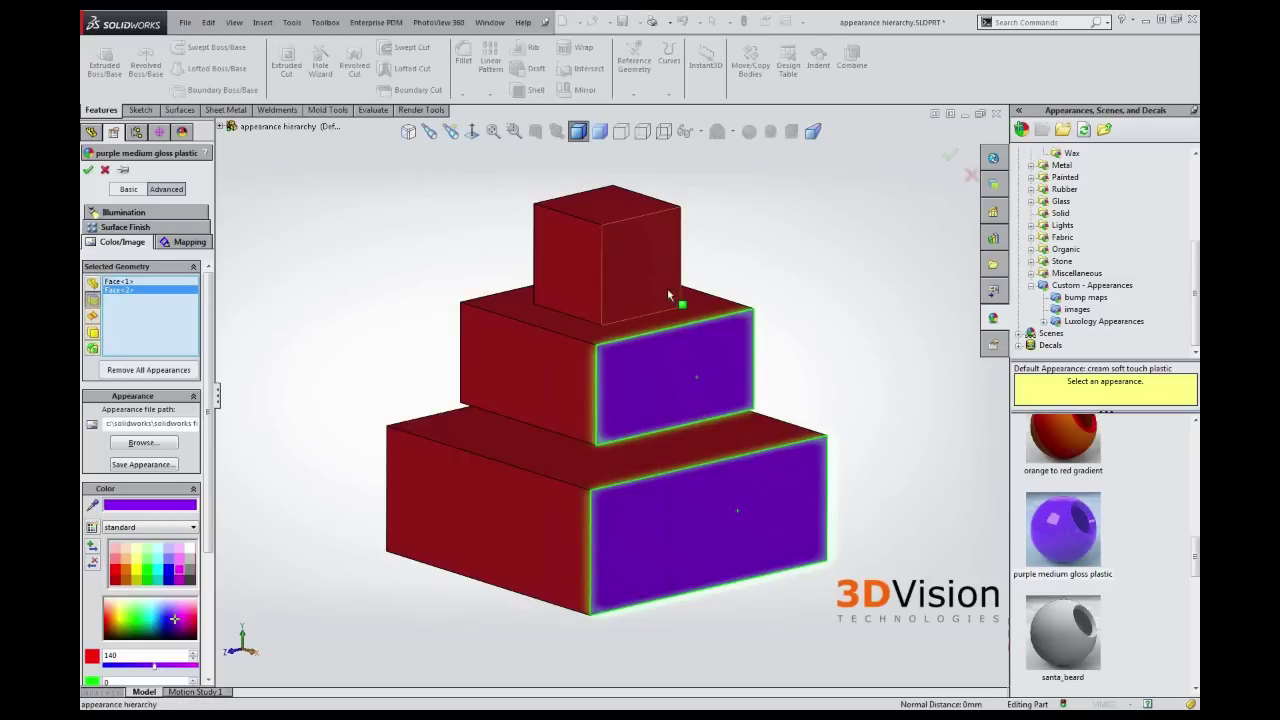
{"action": "left_click", "coordinate": [667, 288]}
{"action": "left_click", "coordinate": [549, 268]}
{"action": "left_click", "coordinate": [522, 377]}
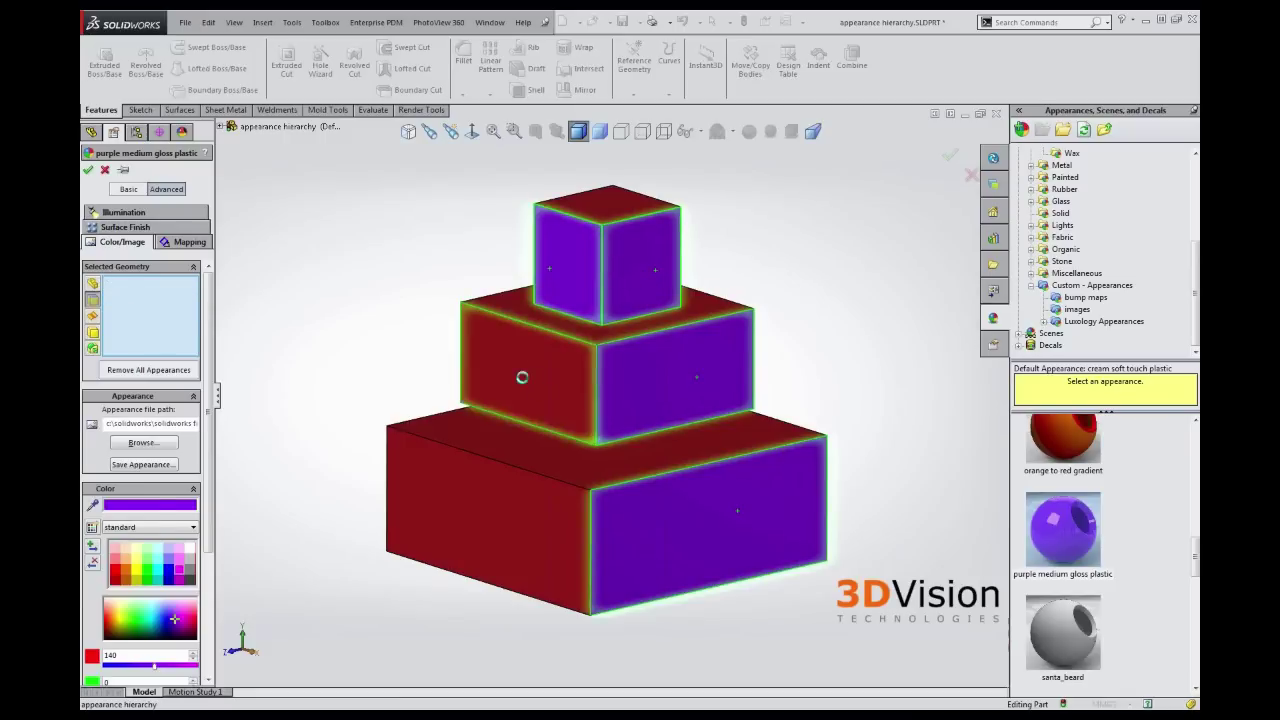
{"action": "left_click", "coordinate": [491, 538]}
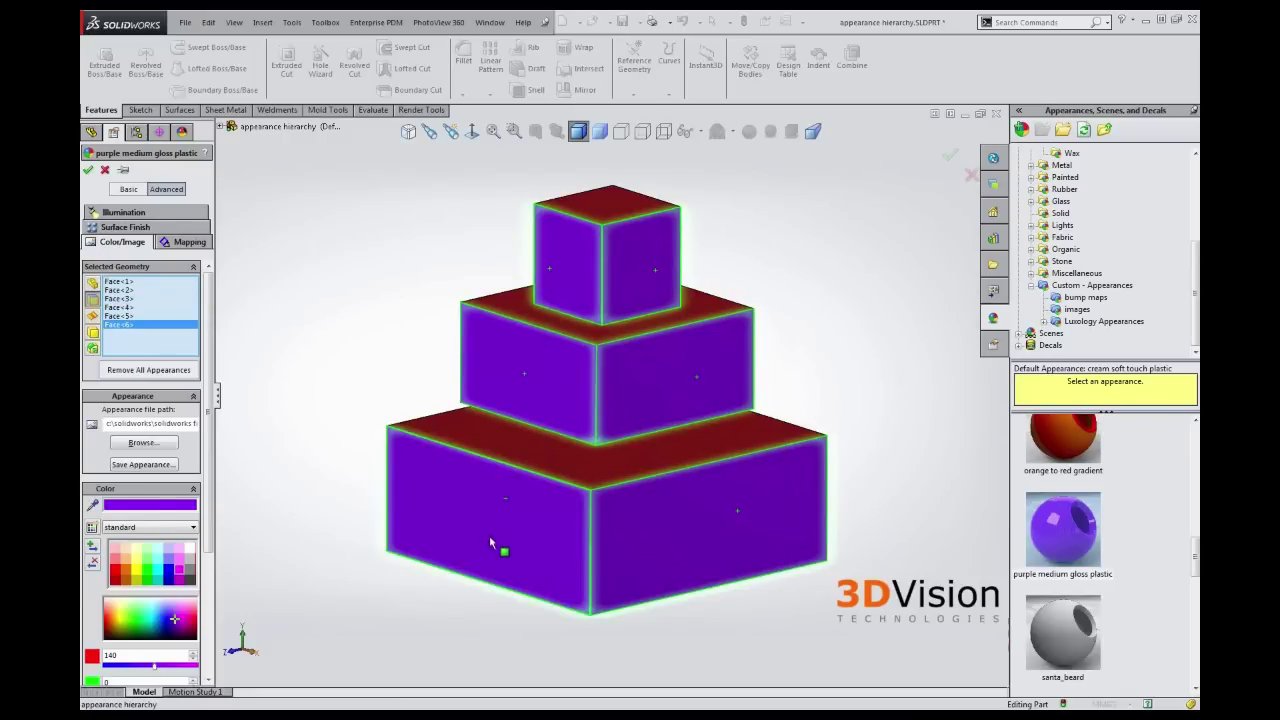
{"action": "left_click", "coordinate": [88, 170]}
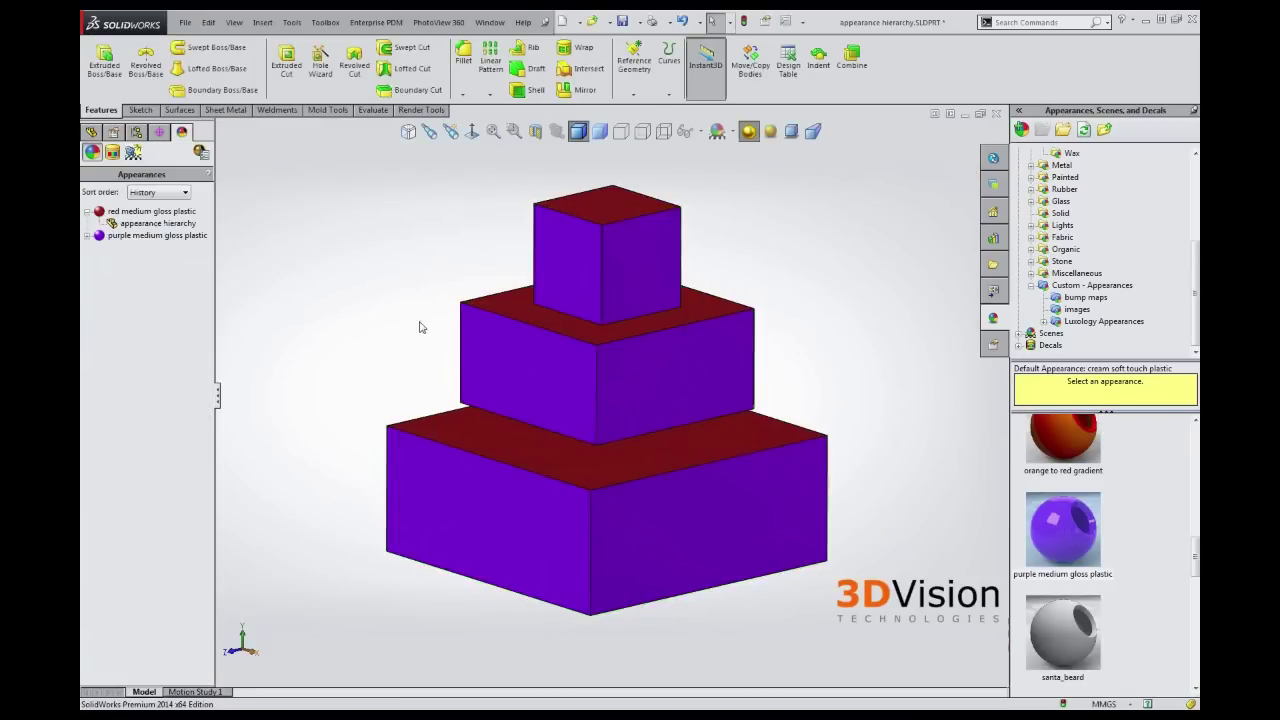
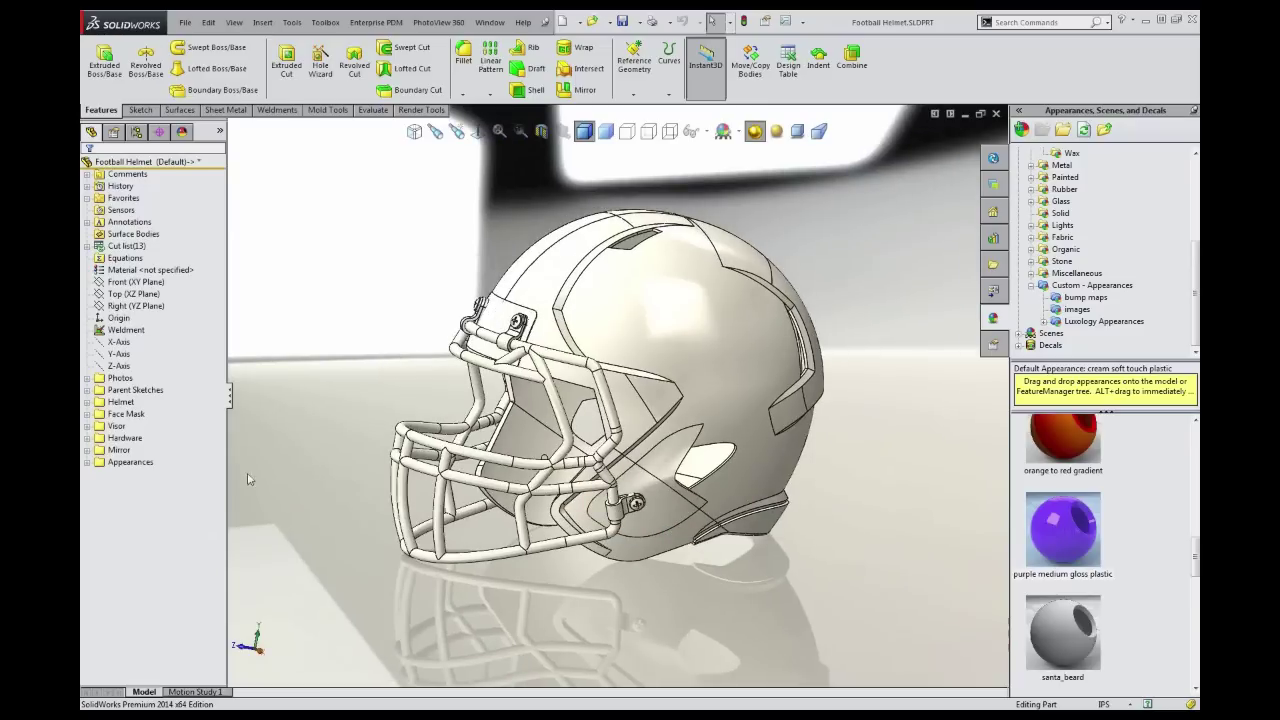
Browse the Photos, Parent Sketches and Helmet folders in the football helmet's feature tree
{"action": "left_click", "coordinate": [87, 379]}
{"action": "left_click", "coordinate": [87, 379]}
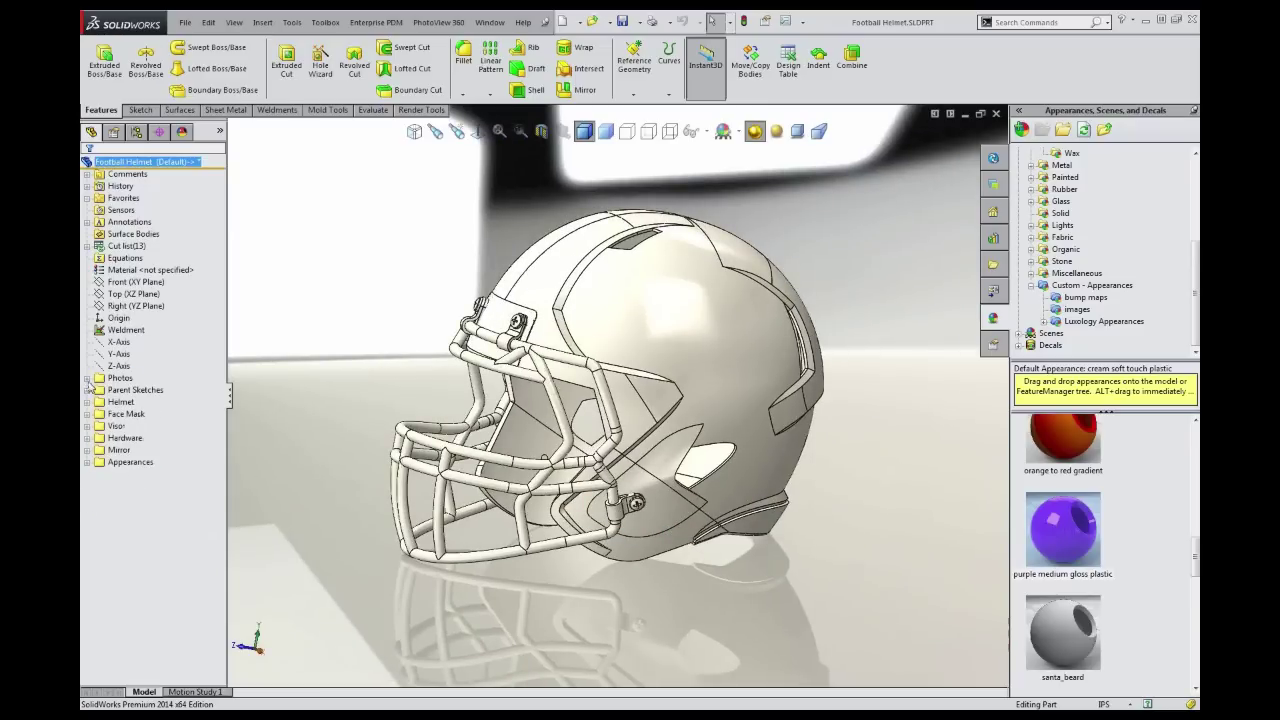
{"action": "left_click", "coordinate": [87, 390]}
{"action": "left_click", "coordinate": [87, 390]}
{"action": "left_click", "coordinate": [87, 403]}
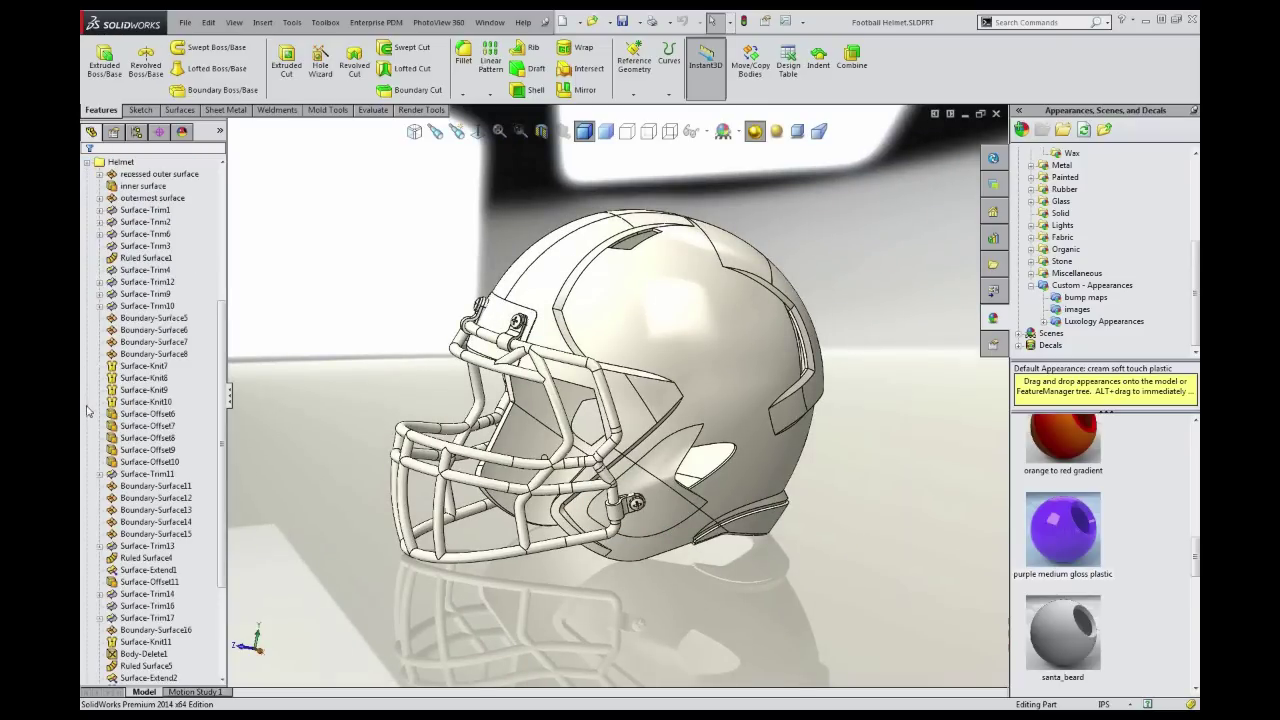
{"action": "left_click_drag", "start_coordinate": [220, 318], "coordinate": [237, 209]}
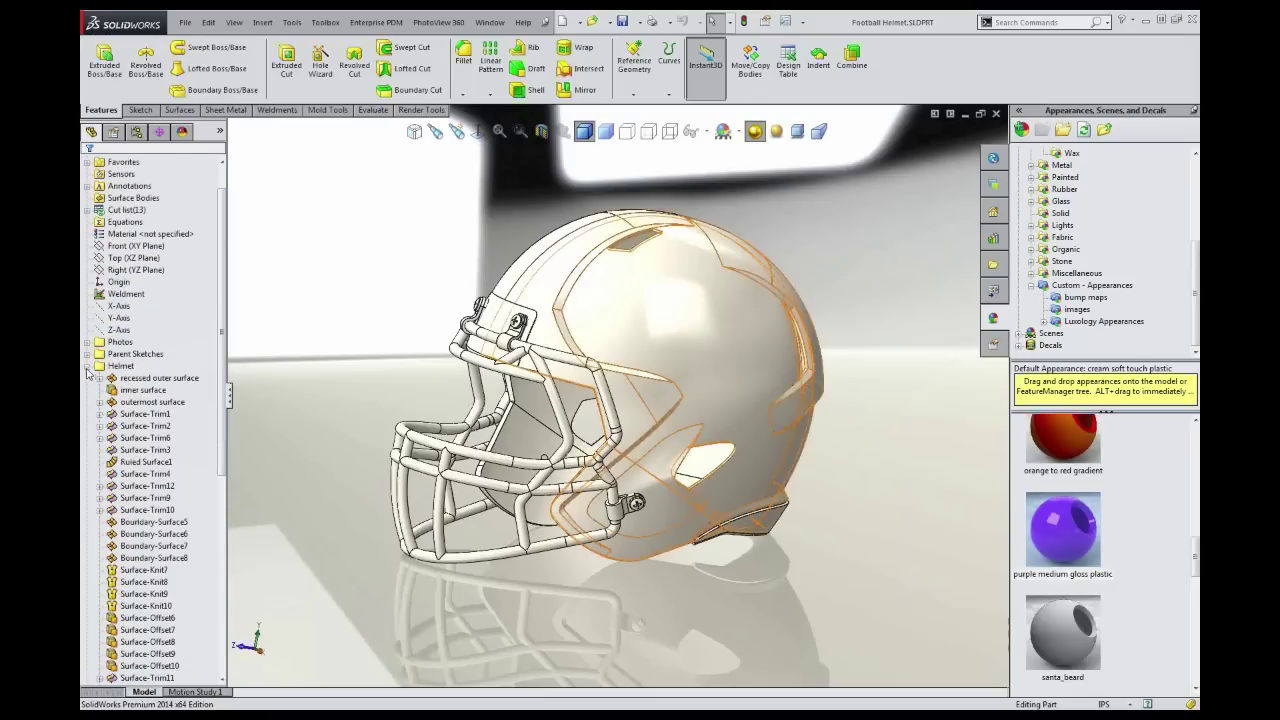
{"action": "left_click", "coordinate": [87, 367]}
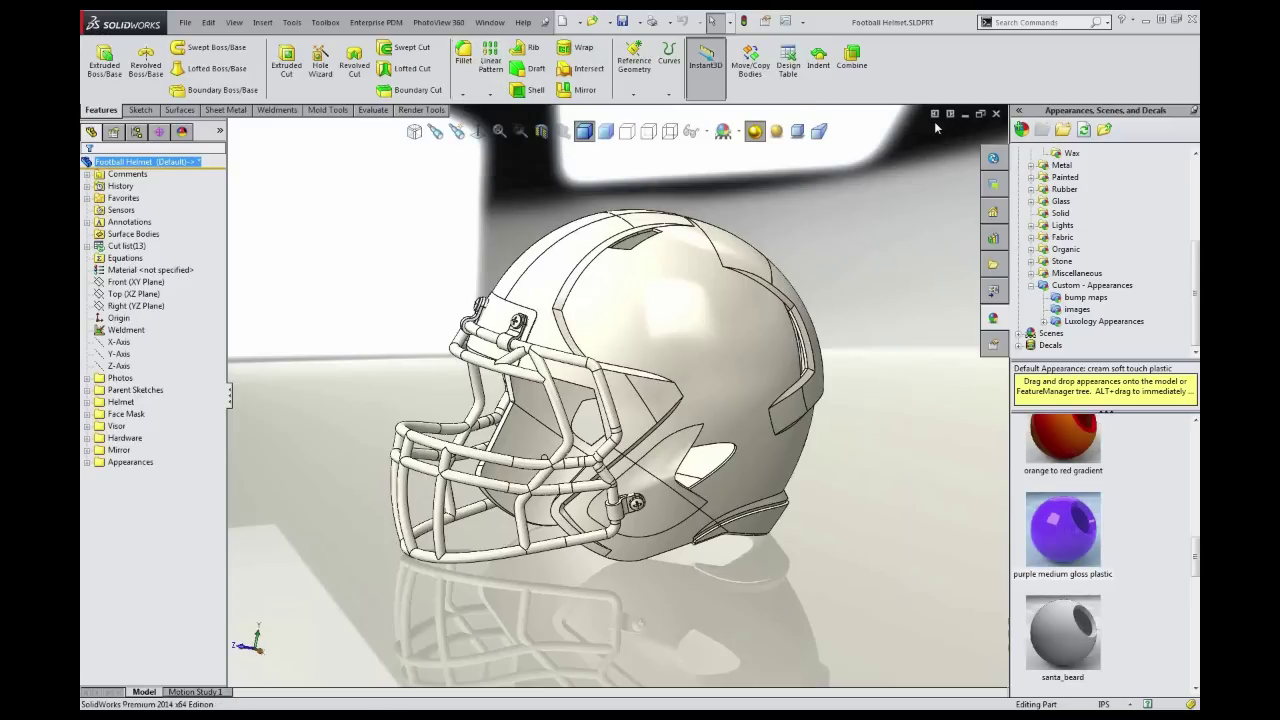
Start the Part Reviewer on the football helmet and roll the model back to its first feature
{"action": "left_click", "coordinate": [372, 110]}
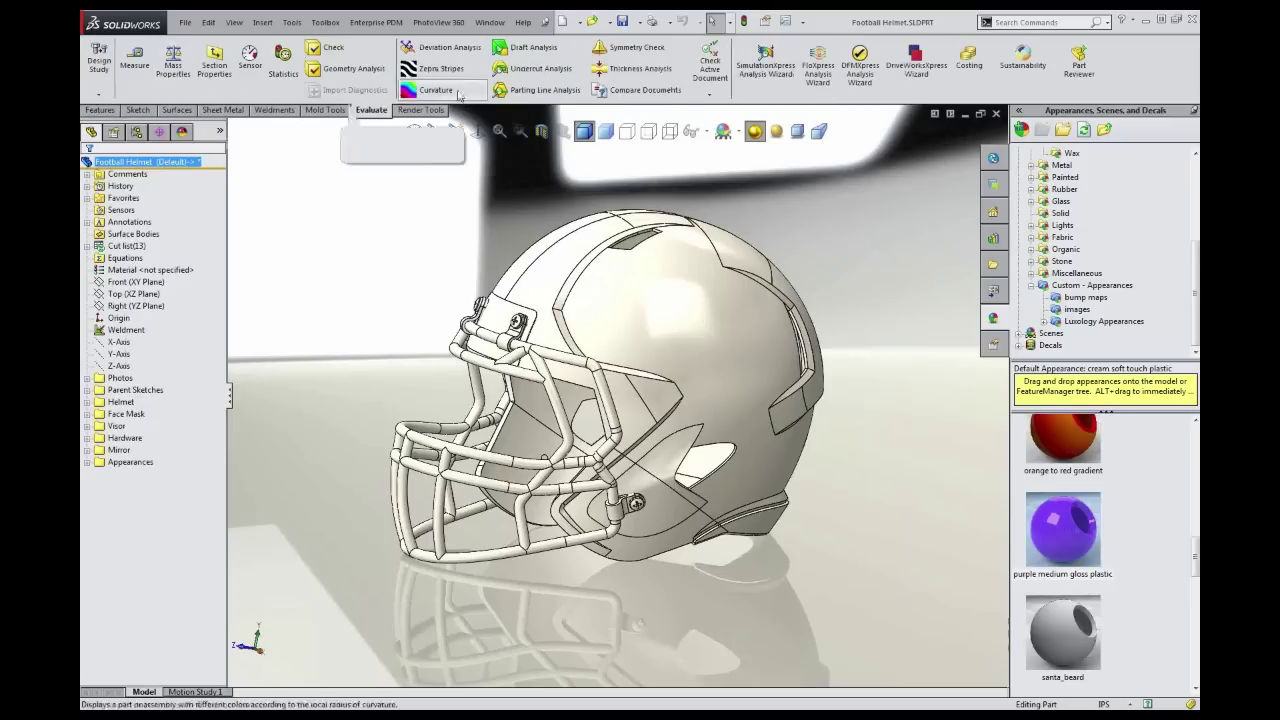
{"action": "left_click", "coordinate": [1079, 68]}
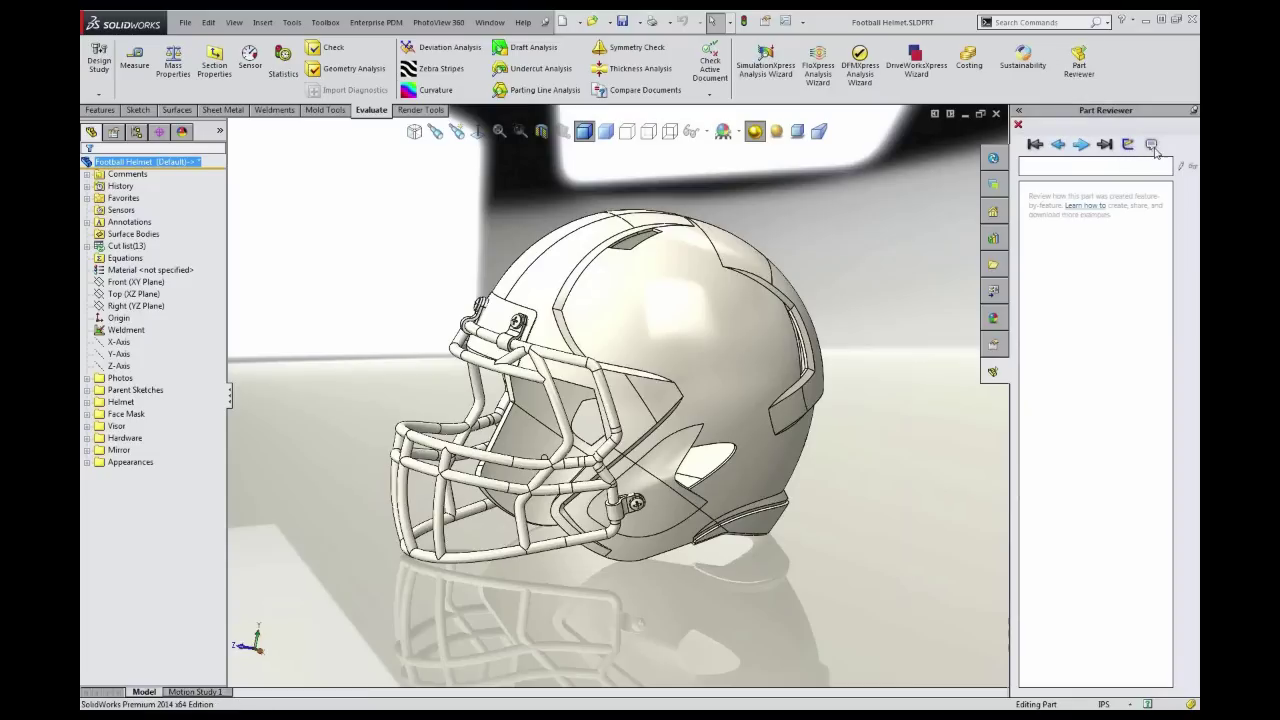
{"action": "left_click", "coordinate": [1034, 145]}
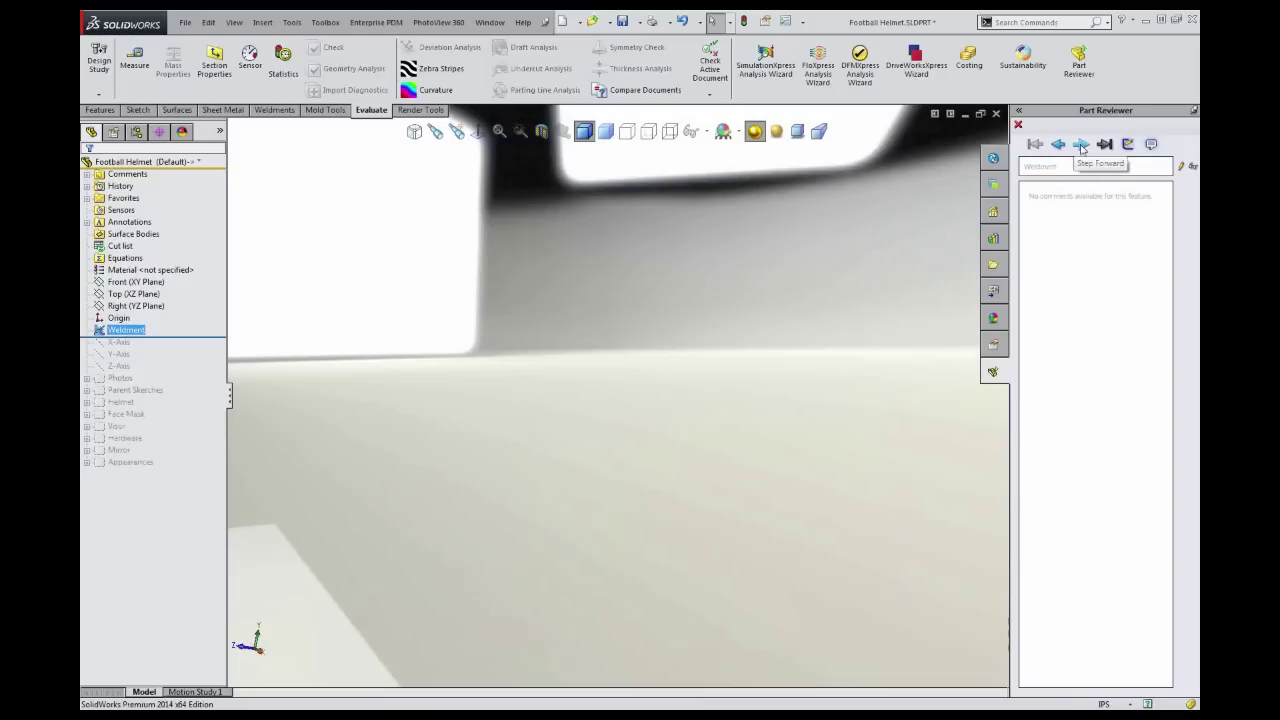
Step forward through the helmet's reference pictures, parent sketches and base surfaces up to Surface-Trim1, reading each feature's comments
{"action": "left_click", "coordinate": [1082, 146]}
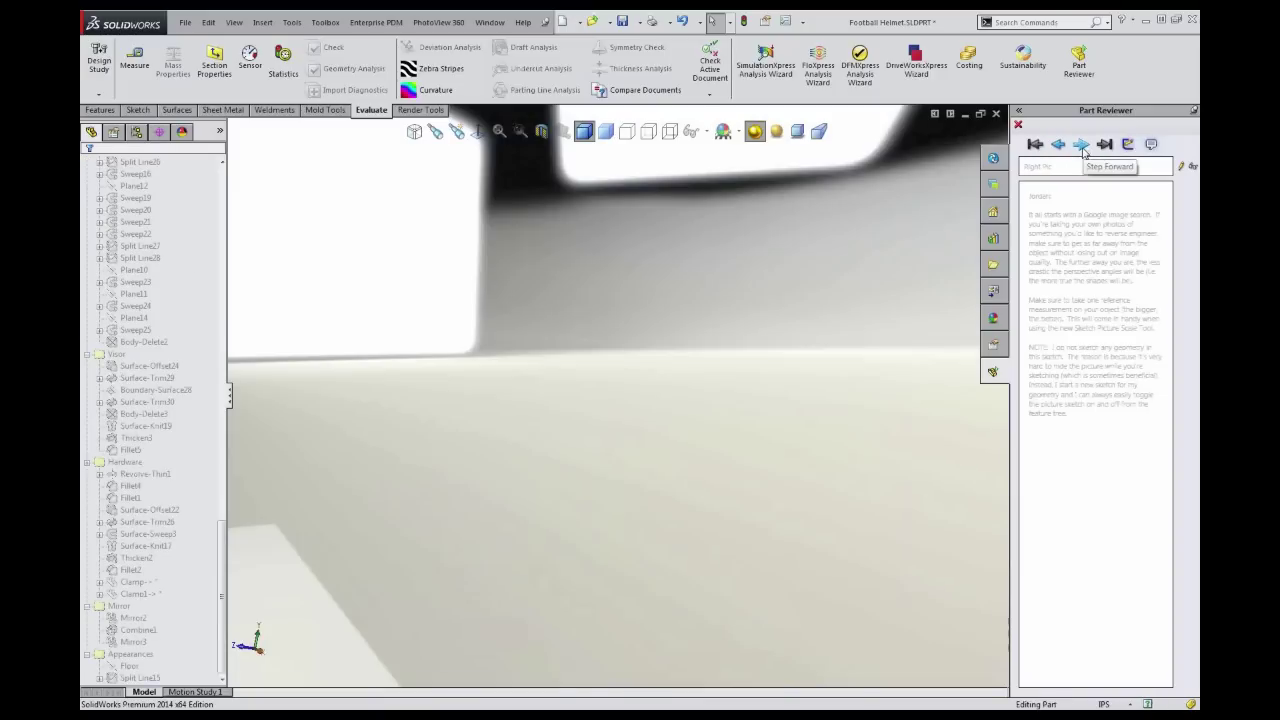
{"action": "left_click", "coordinate": [1082, 146]}
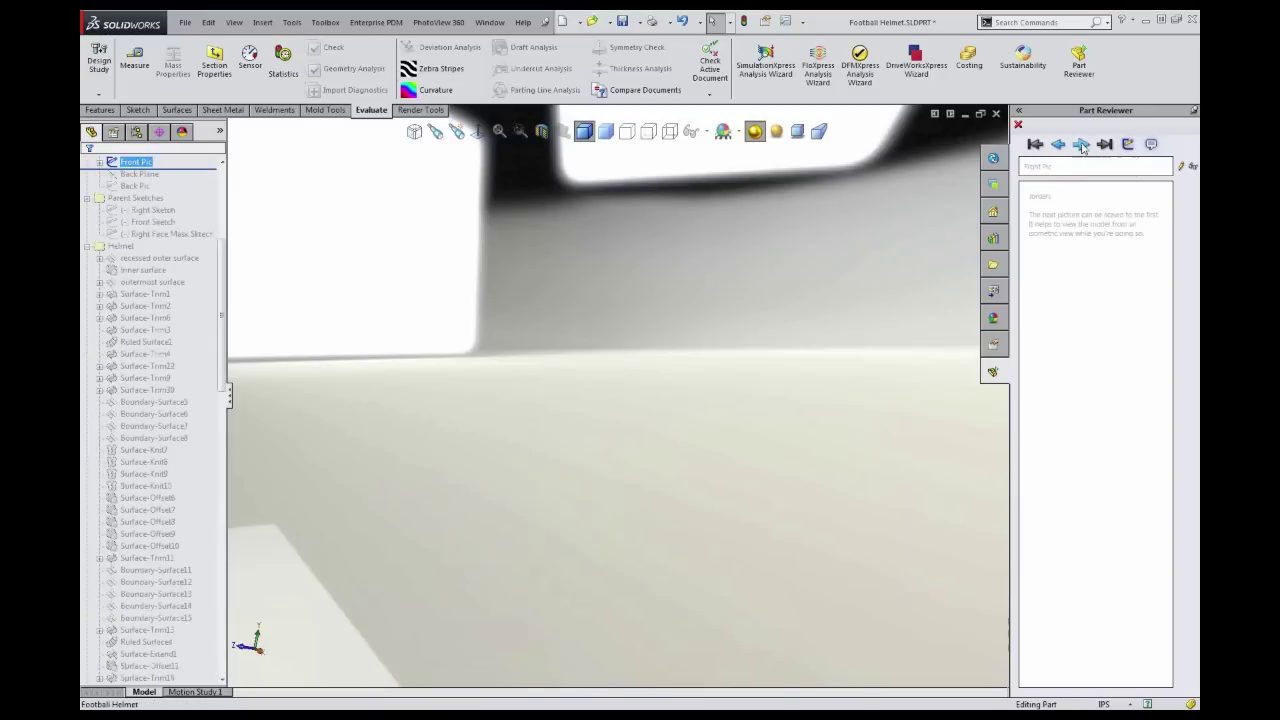
{"action": "left_click", "coordinate": [1082, 146]}
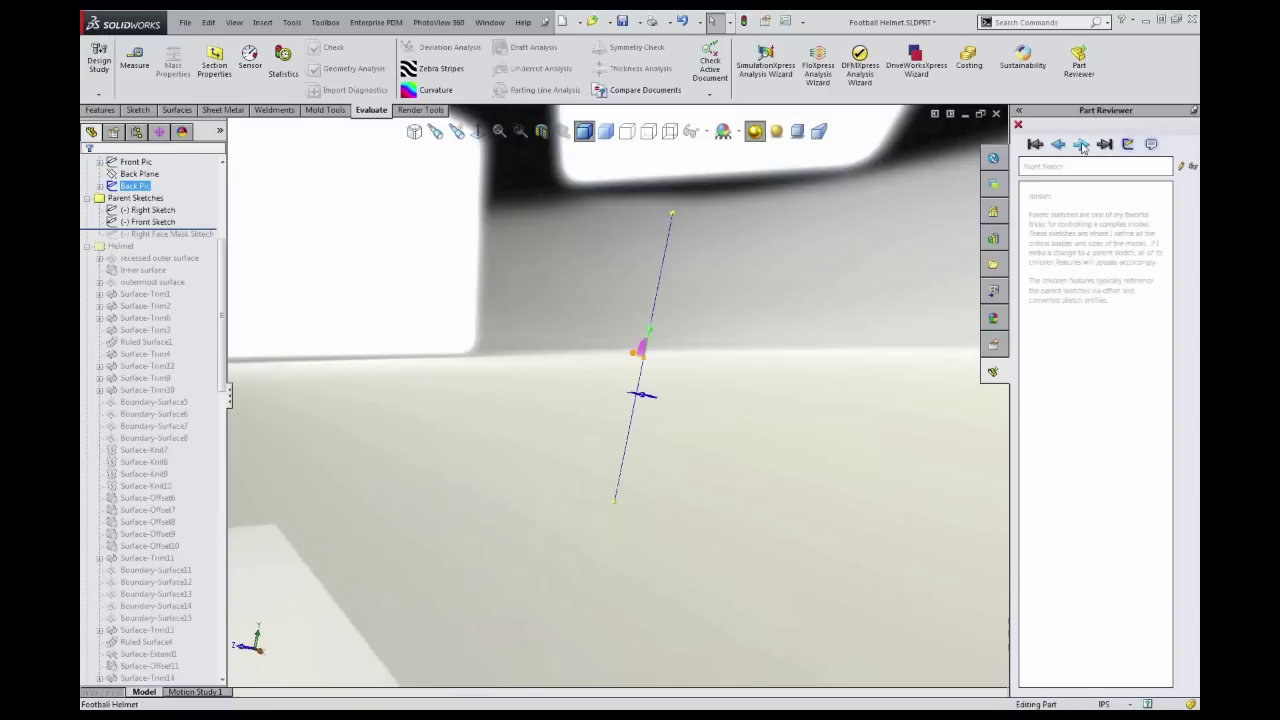
{"action": "left_click", "coordinate": [1082, 146]}
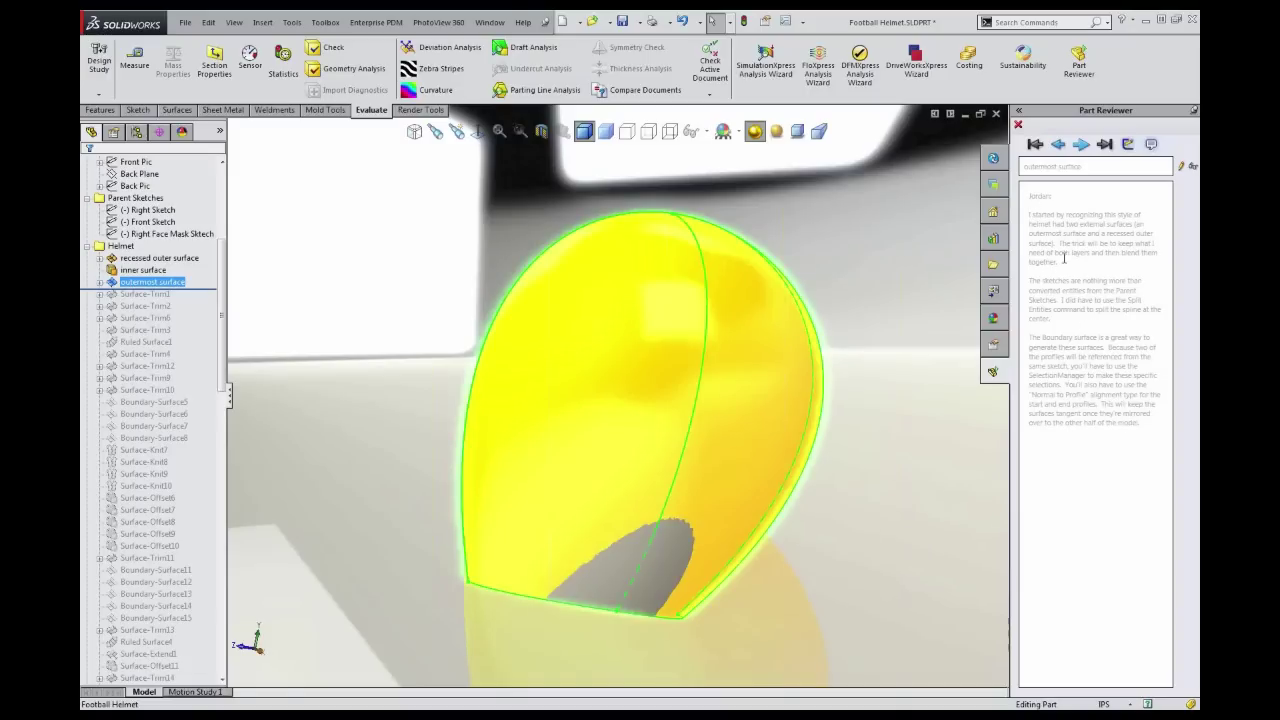
{"action": "left_click", "coordinate": [1081, 145]}
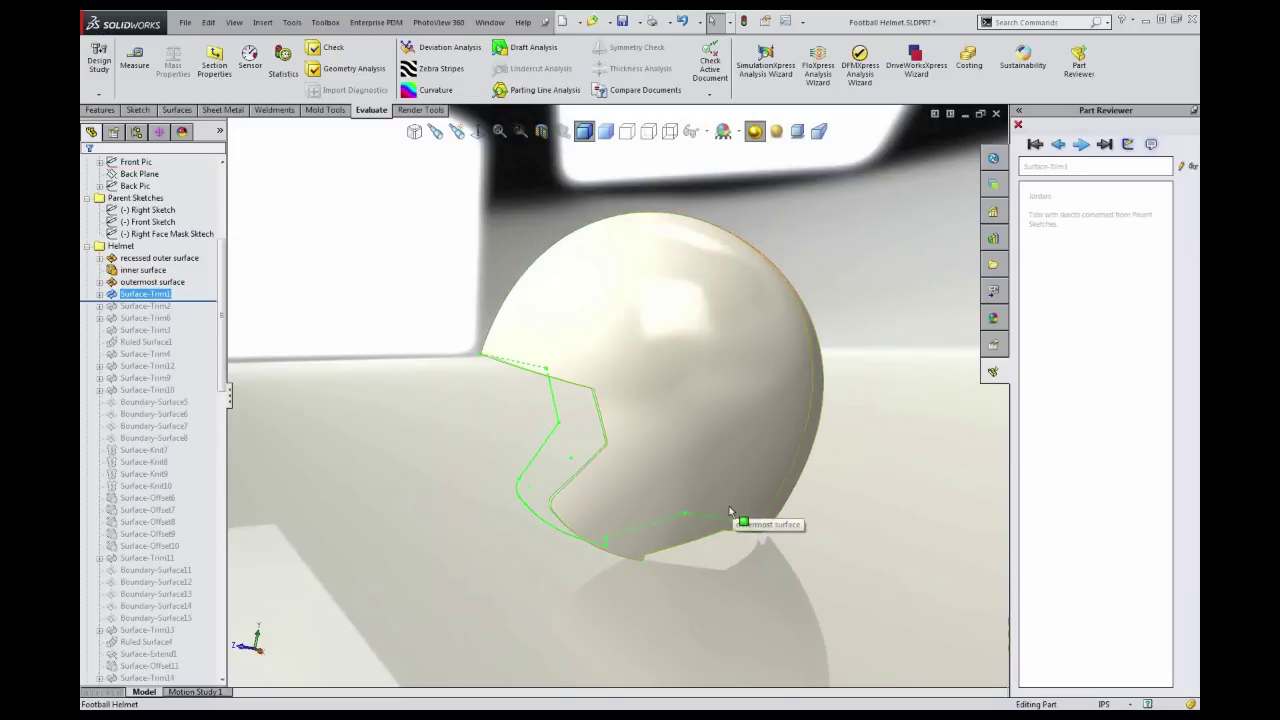
Step forward through the helmet's remaining features from Surface-Trim2 on, reading each feature's comments in the Part Reviewer
{"action": "left_click", "coordinate": [1081, 145]}
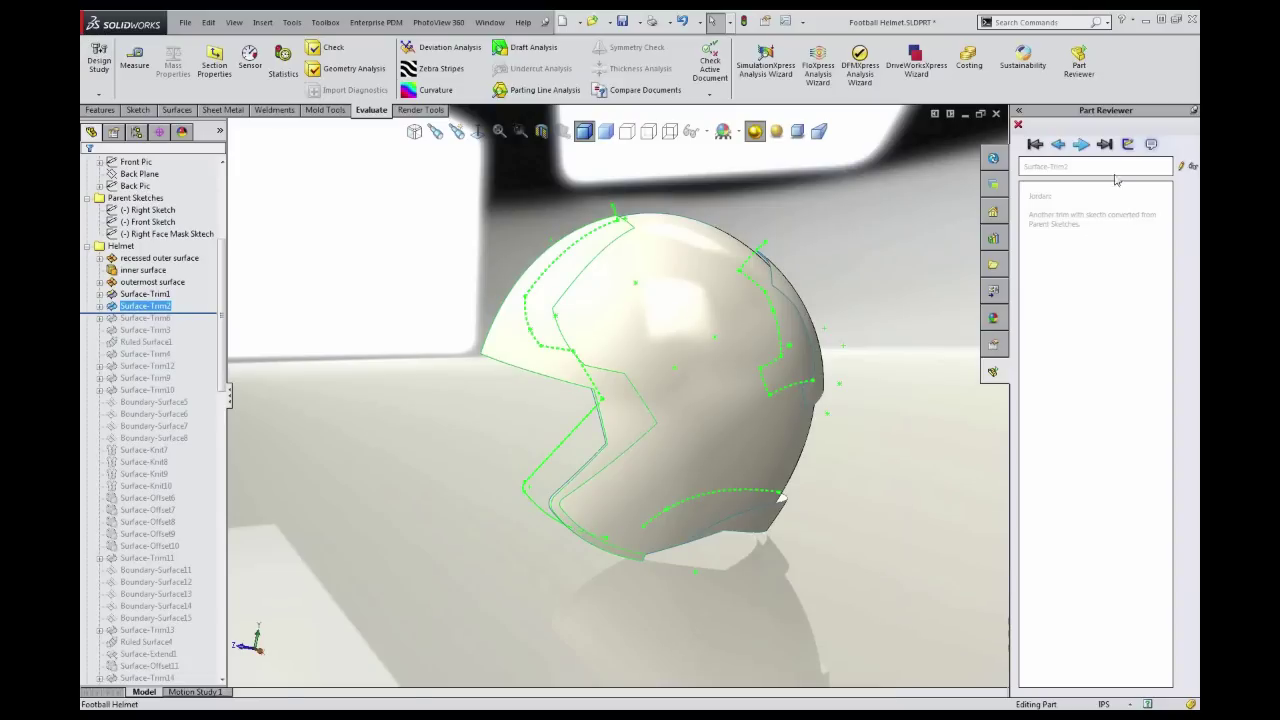
{"action": "left_click", "coordinate": [1081, 145]}
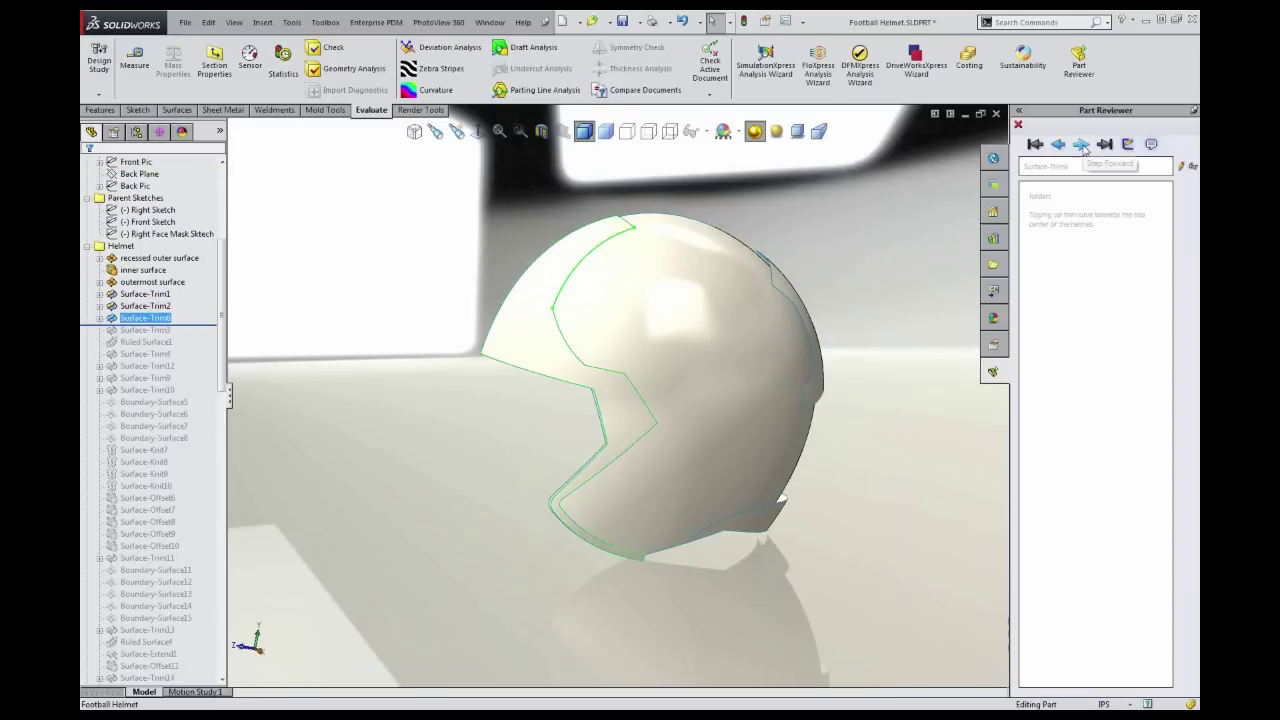
{"action": "left_click", "coordinate": [1081, 145]}
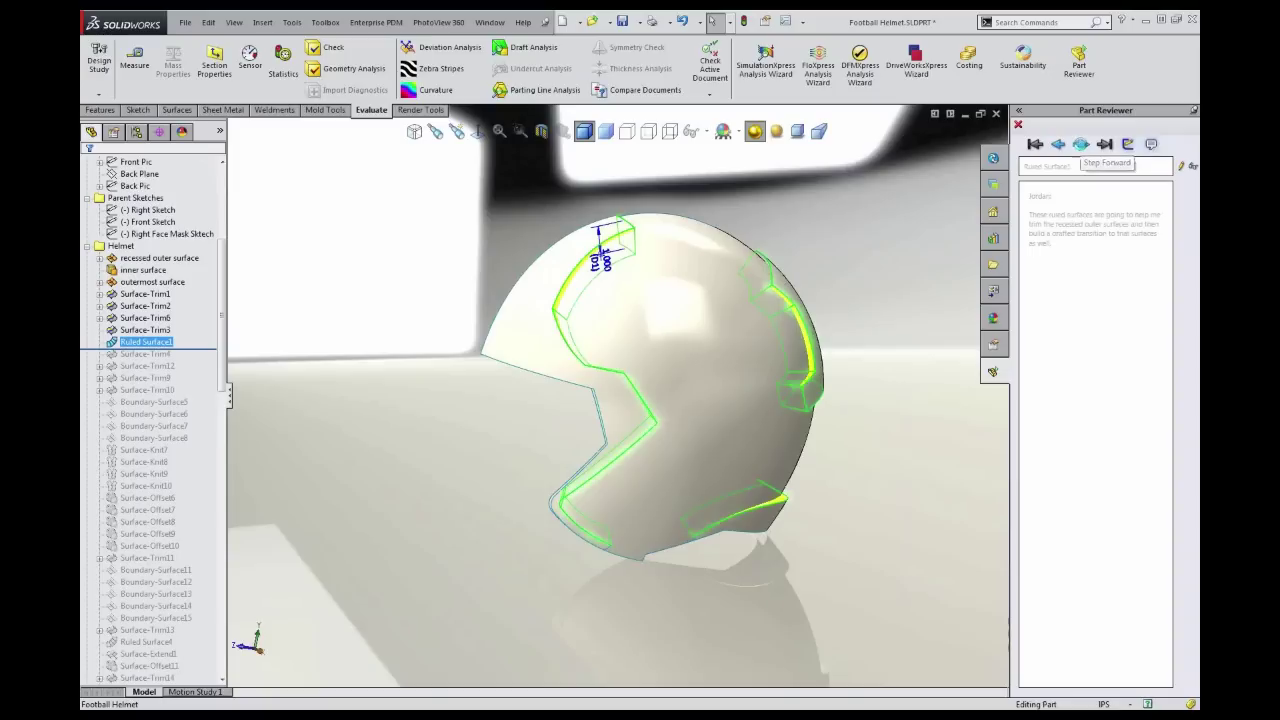
{"action": "left_click", "coordinate": [1080, 146]}
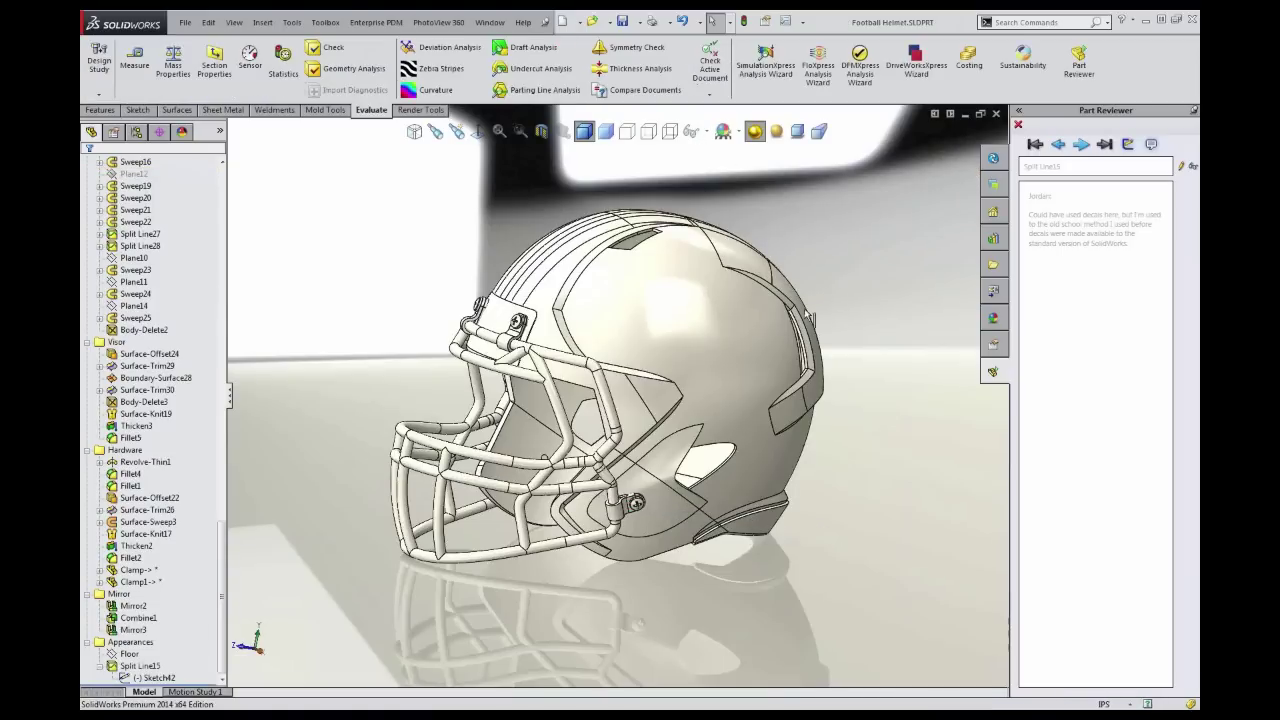
Open the appearances library and go to its Plastic categories
{"action": "middle_click_drag", "start_coordinate": [835, 300], "coordinate": [916, 342]}
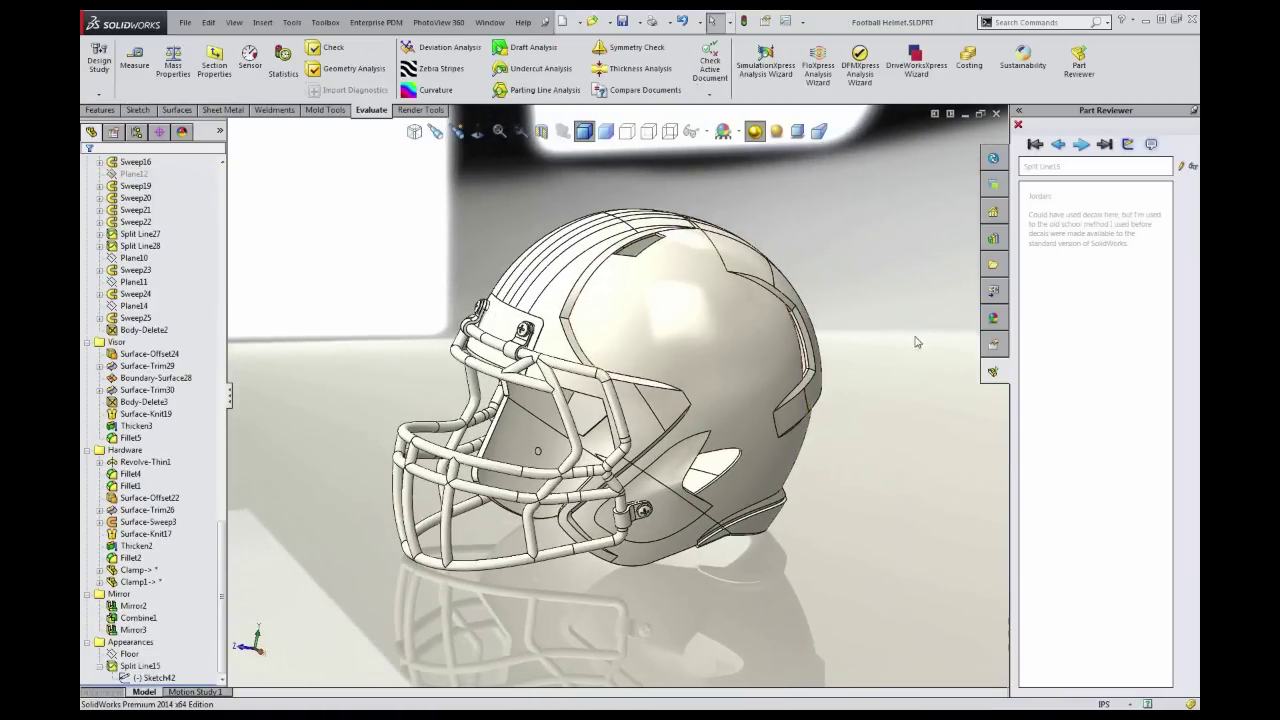
{"action": "left_click", "coordinate": [993, 320]}
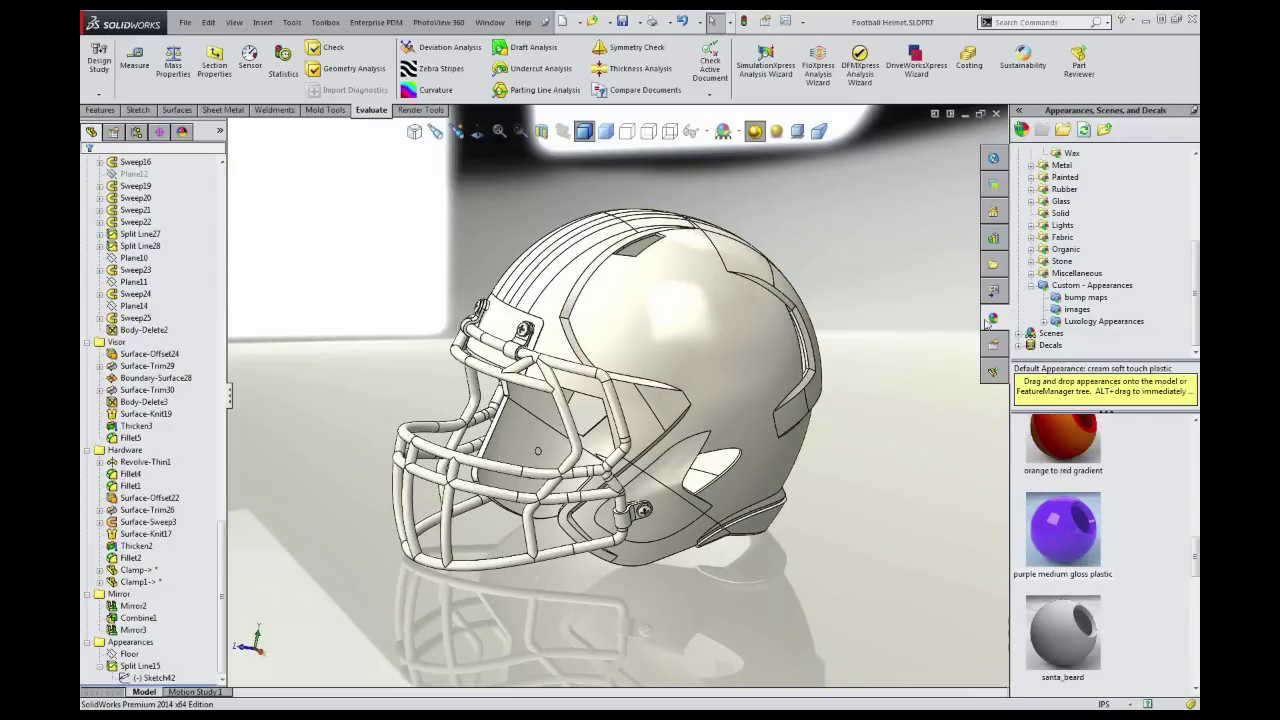
{"action": "left_click_drag", "start_coordinate": [1196, 268], "coordinate": [1197, 187]}
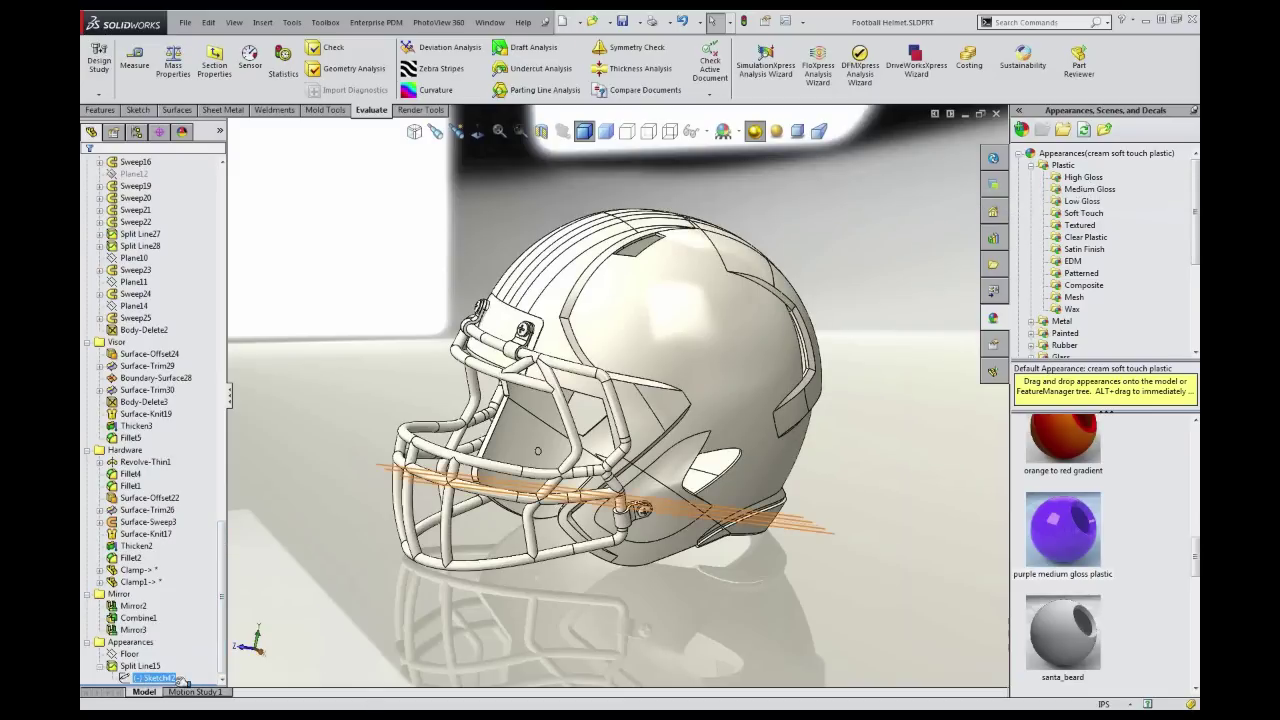
Roll the helmet back to just before Split Line15 and collapse all folders in the feature tree
{"action": "left_click_drag", "start_coordinate": [183, 685], "coordinate": [180, 662]}
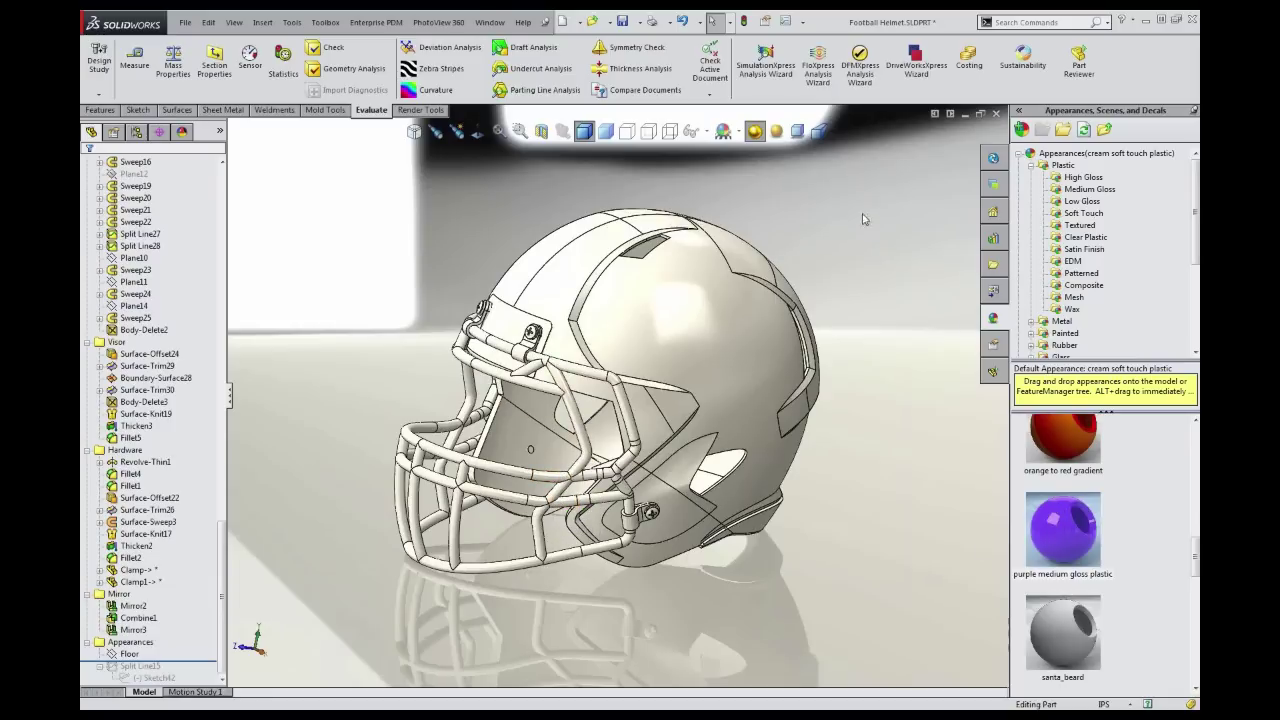
{"action": "scroll", "coordinate": [210, 560], "scroll_direction": "up", "scroll_amount": 20}
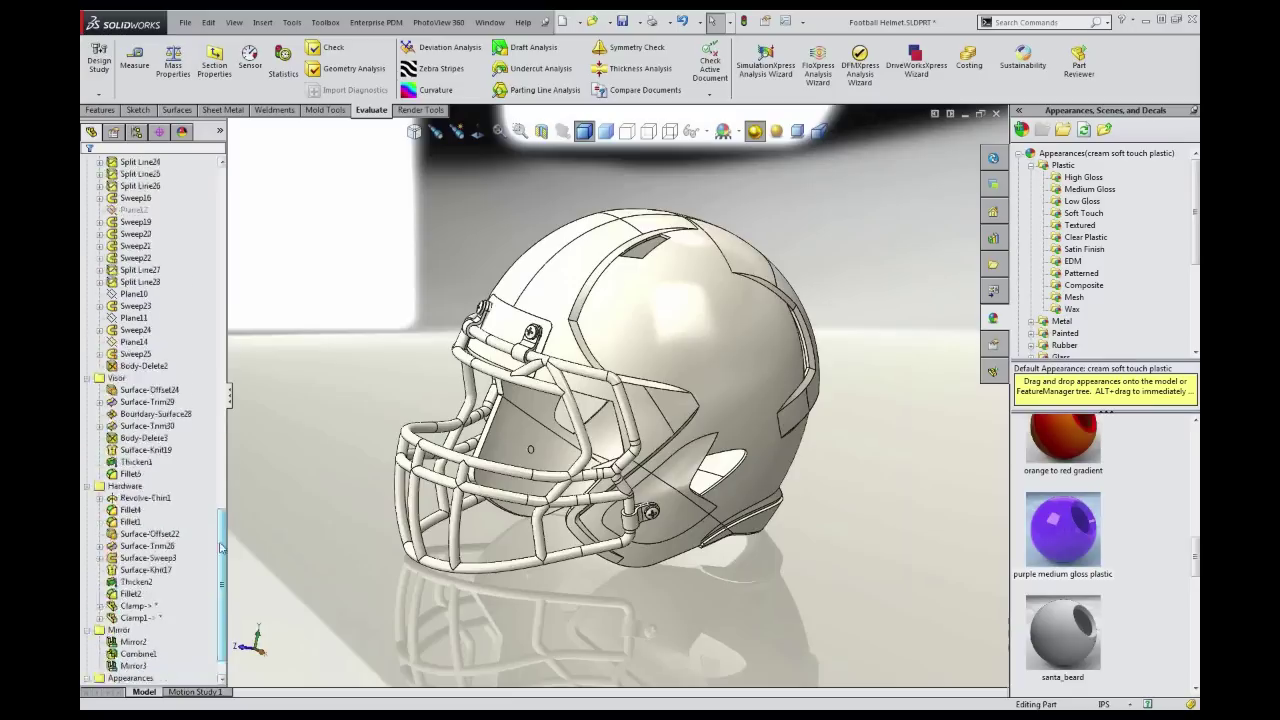
{"action": "left_click", "coordinate": [180, 270]}
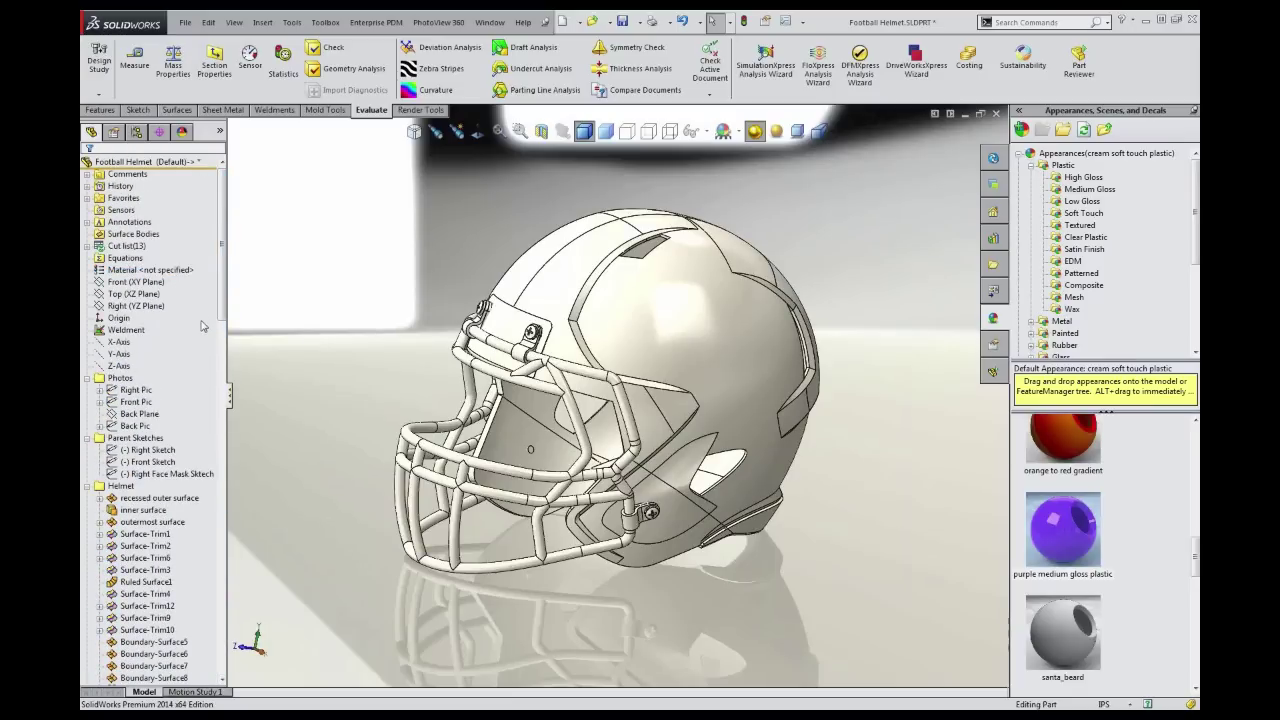
{"action": "key", "text": "shift+c"}
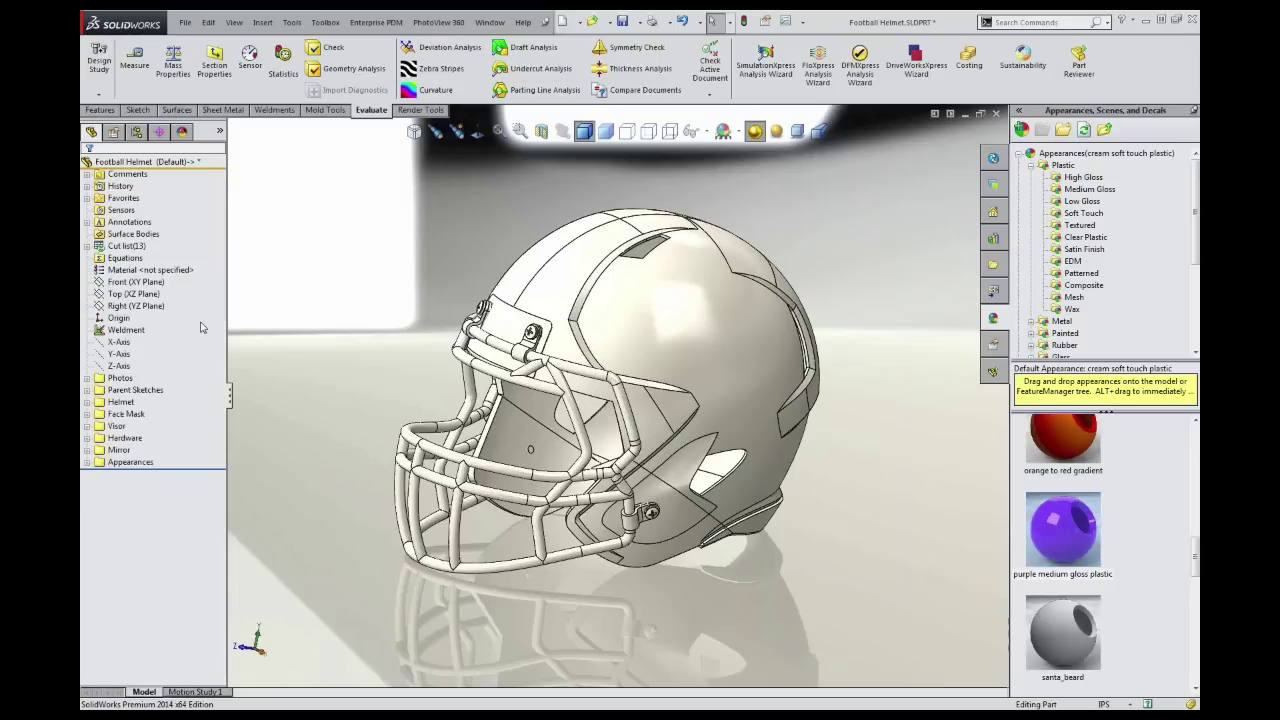
Assign AISI 1020 as the material of the whole helmet part
{"action": "left_click", "coordinate": [150, 270]}
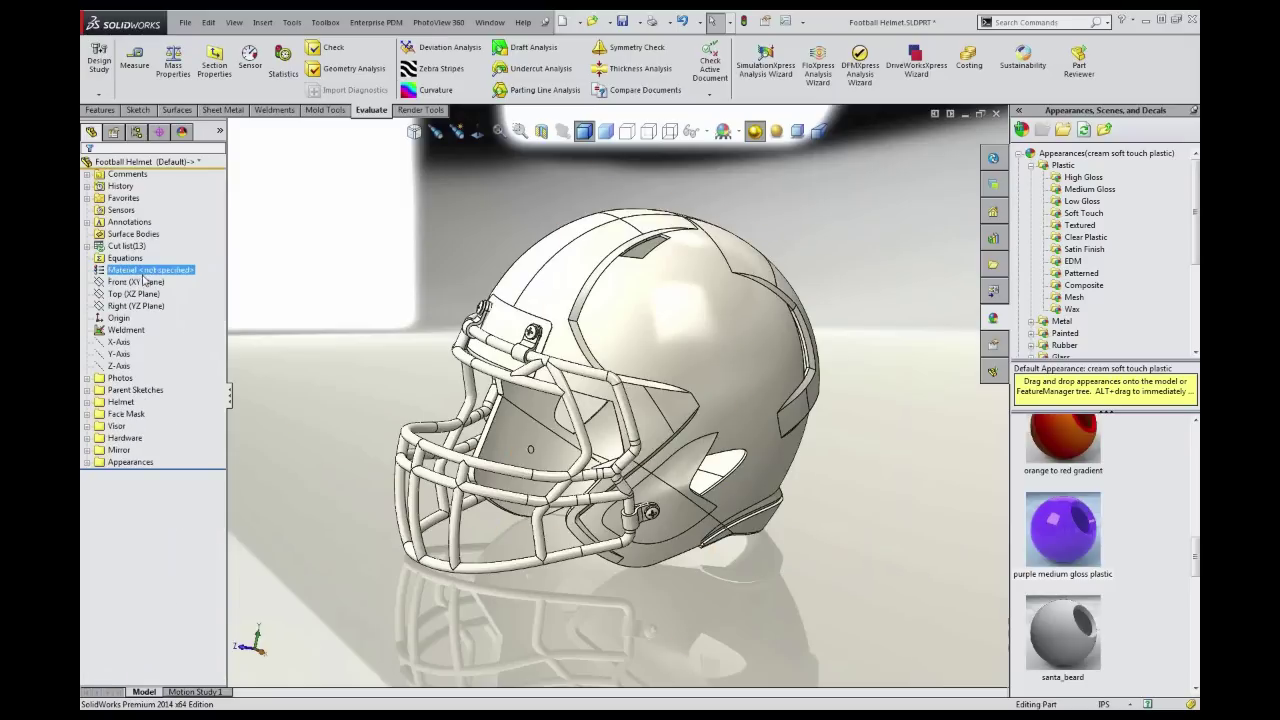
{"action": "left_click", "coordinate": [121, 318]}
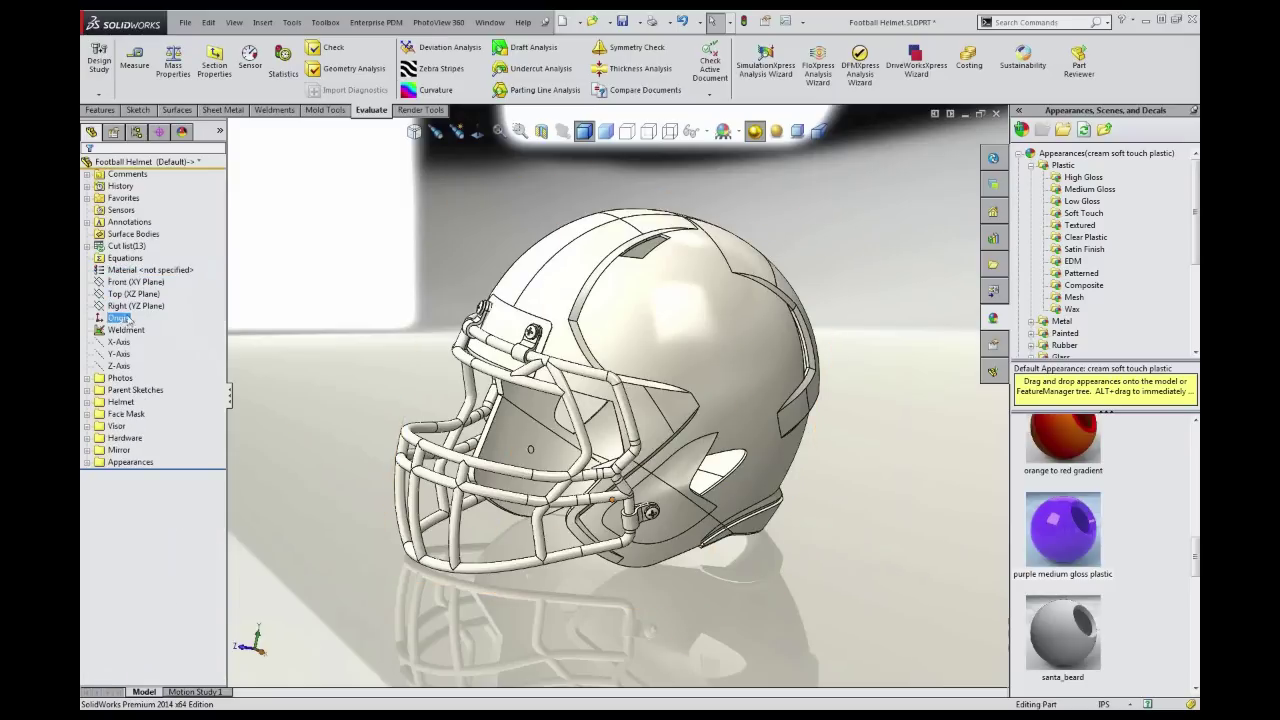
{"action": "left_click", "coordinate": [147, 271]}
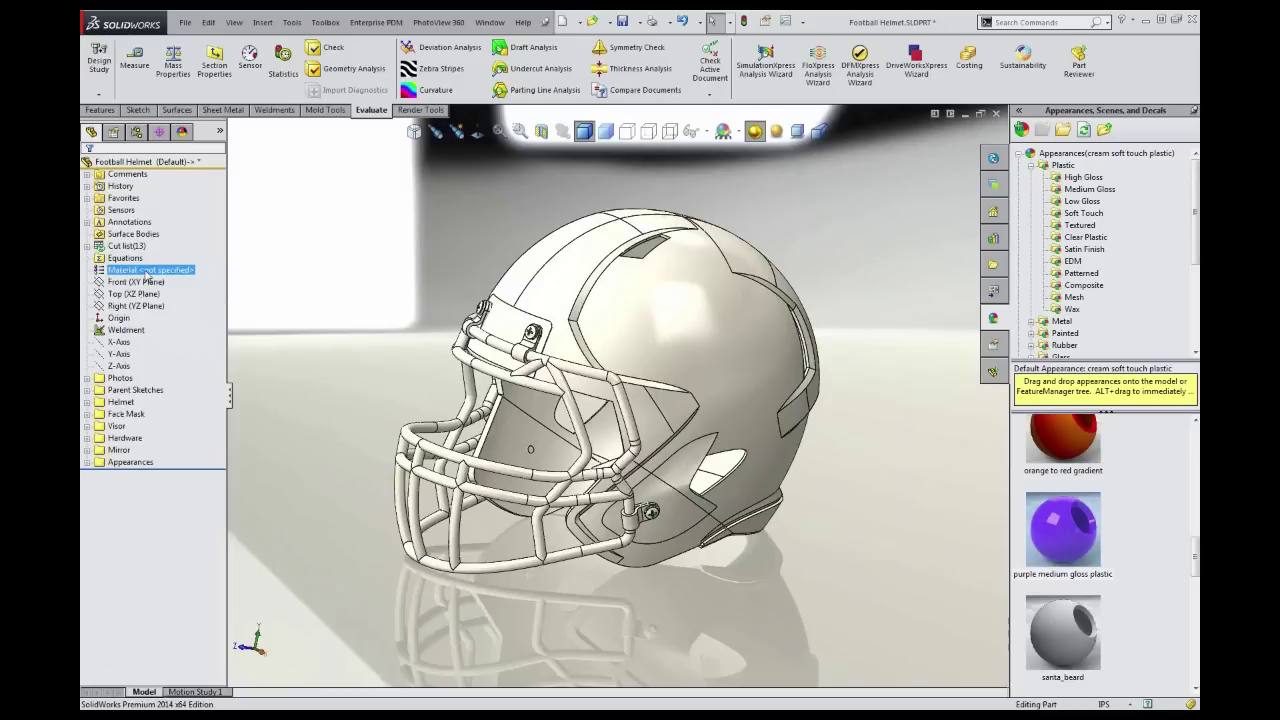
{"action": "right_click", "coordinate": [148, 272]}
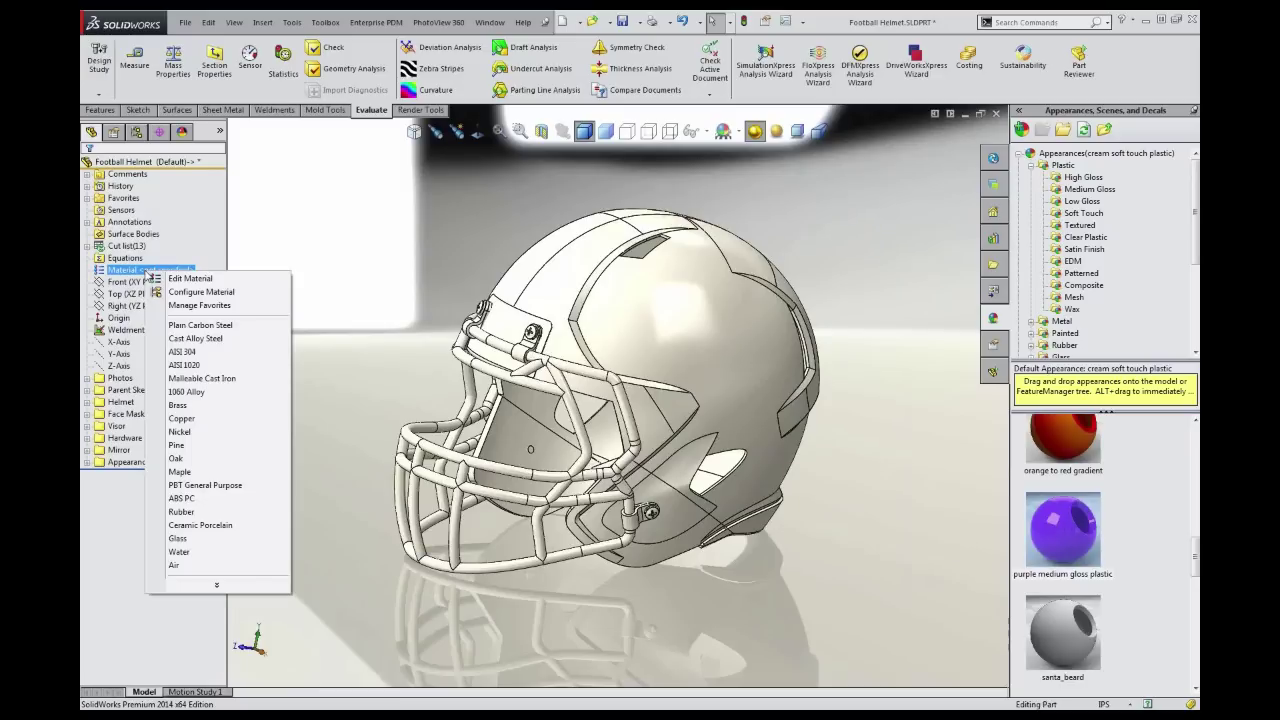
{"action": "left_click", "coordinate": [196, 366]}
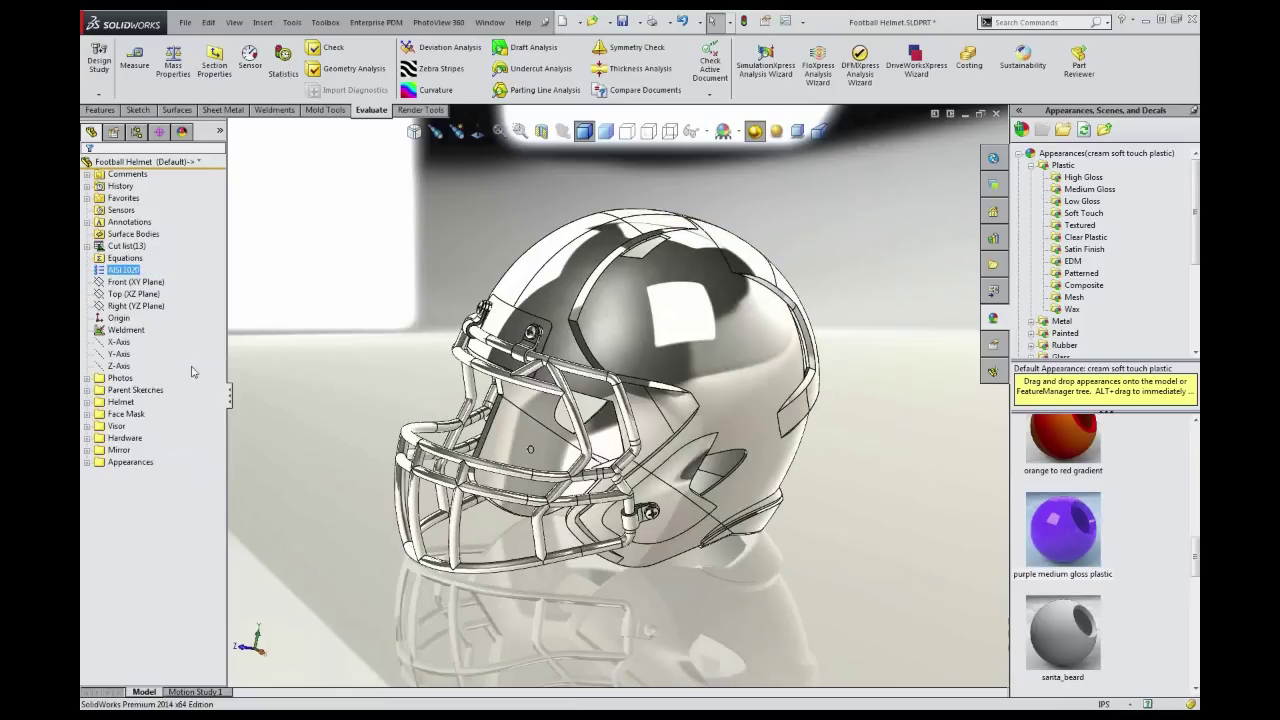
Examine how the steel material looks on the helmet's clamps, face mask bars and shell
{"action": "scroll", "coordinate": [530, 340], "scroll_direction": "down", "scroll_amount": 10}
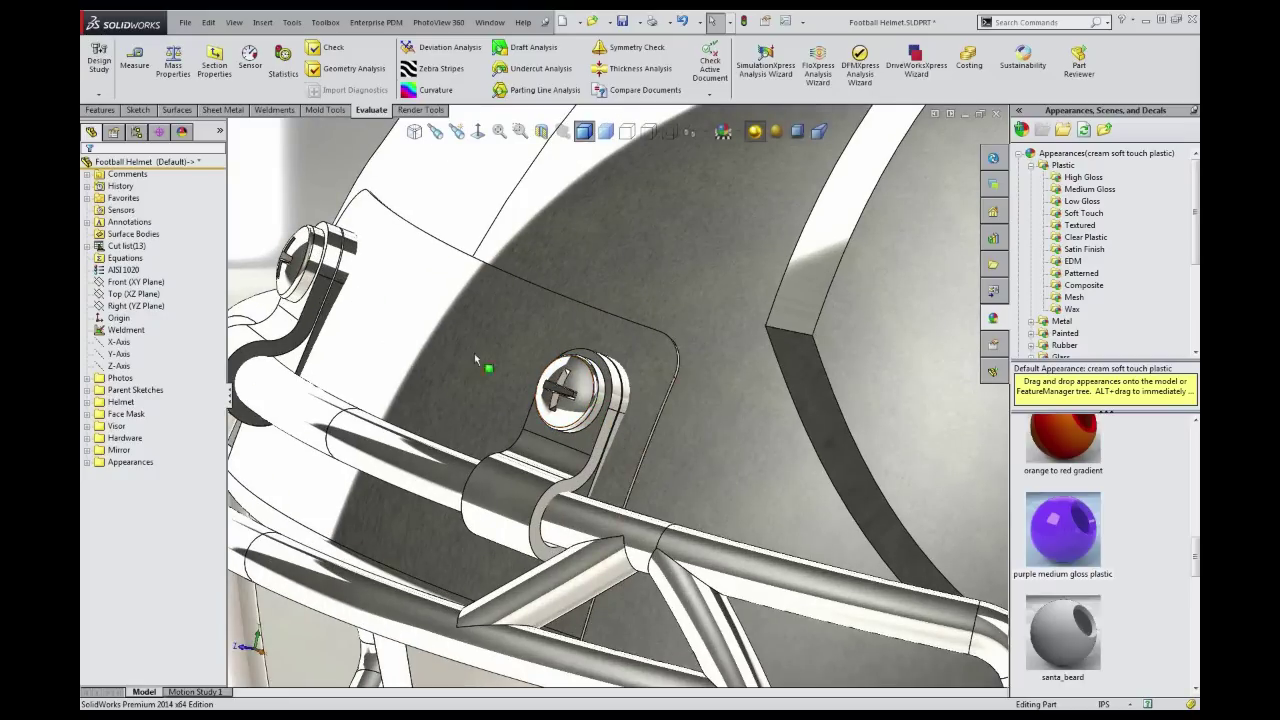
{"action": "scroll", "coordinate": [585, 390], "scroll_direction": "up", "scroll_amount": 10}
{"action": "scroll", "coordinate": [582, 474], "scroll_direction": "up", "scroll_amount": 10}
{"action": "scroll", "coordinate": [709, 590], "scroll_direction": "down", "scroll_amount": 10}
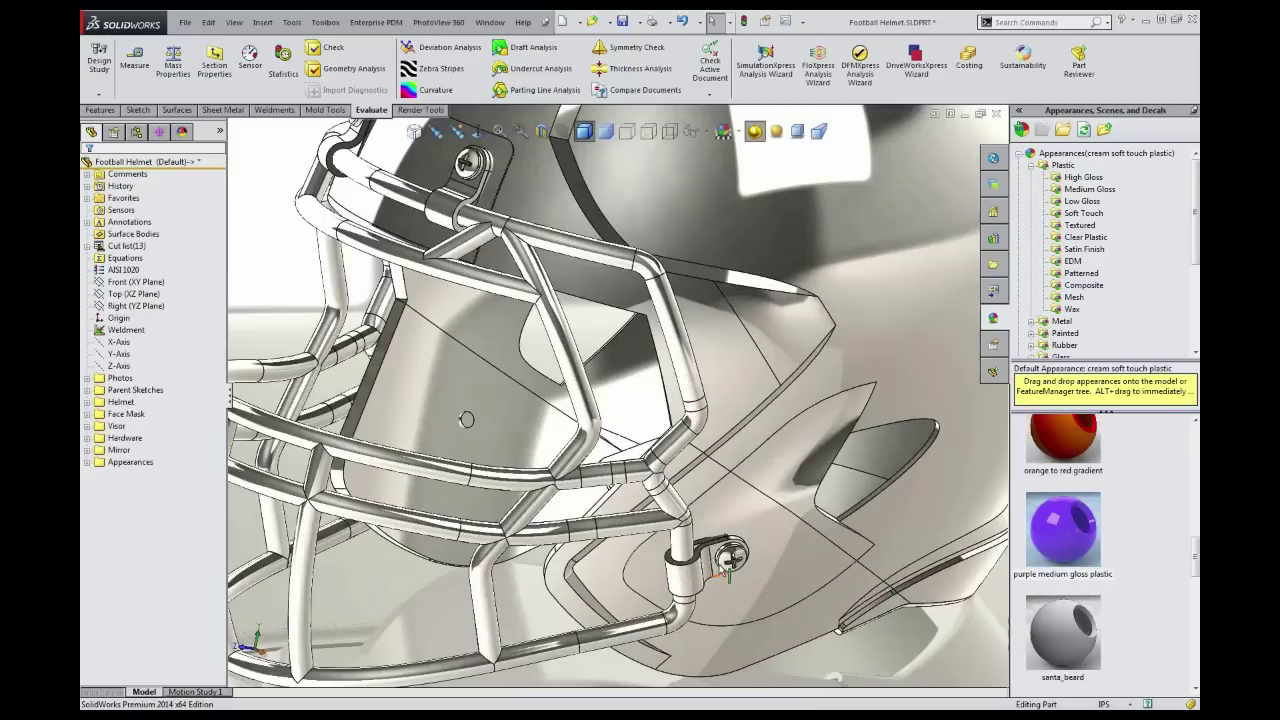
{"action": "scroll", "coordinate": [709, 584], "scroll_direction": "up", "scroll_amount": 10}
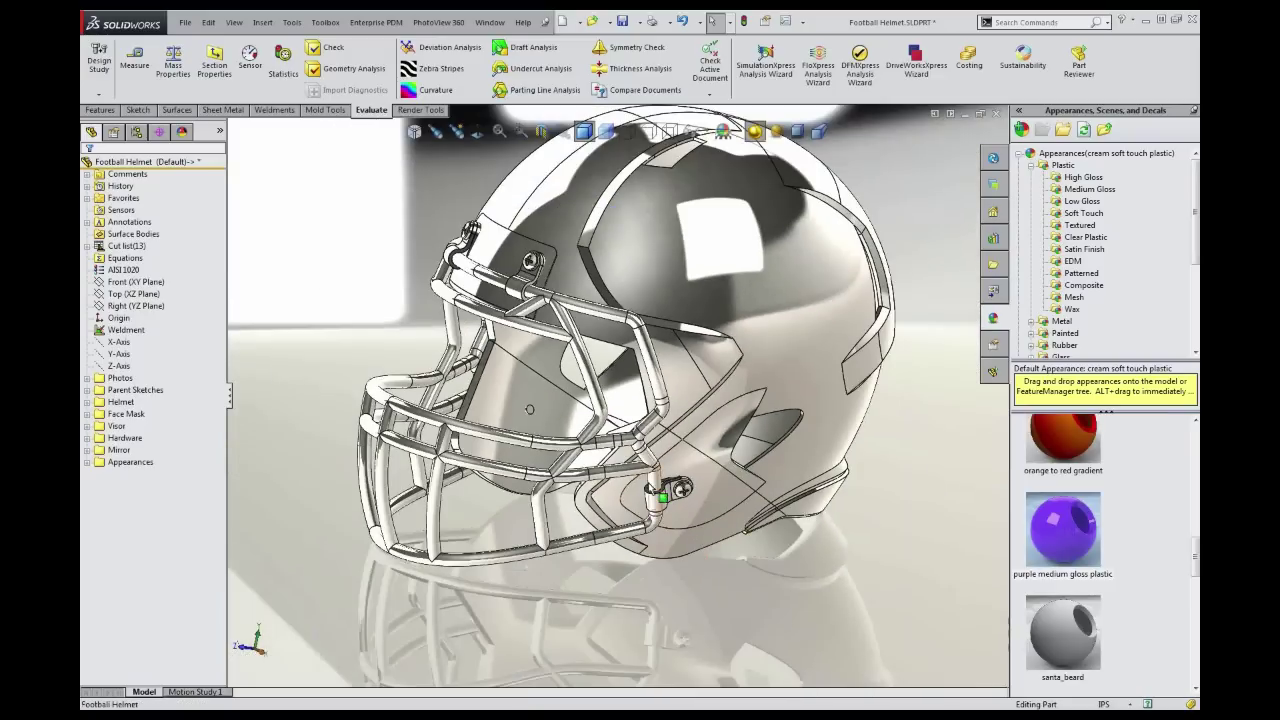
{"action": "scroll", "coordinate": [629, 317], "scroll_direction": "down", "scroll_amount": 5}
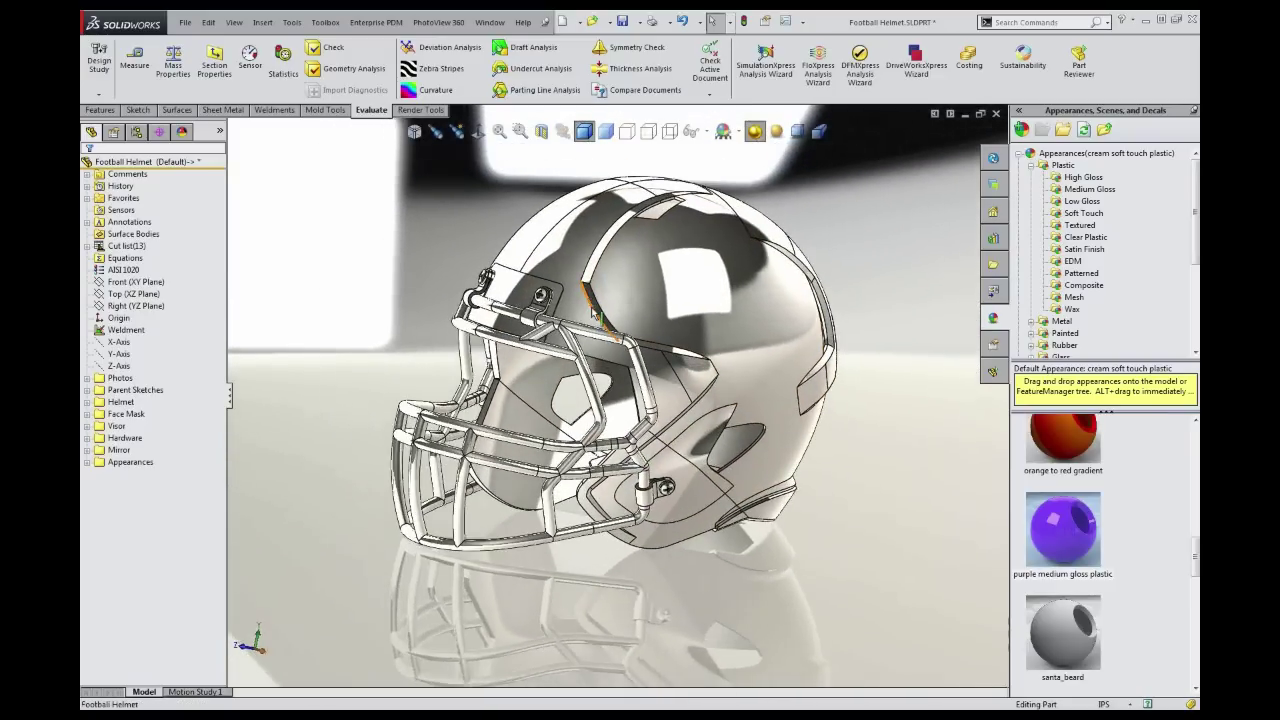
{"action": "middle_click_drag", "start_coordinate": [657, 358], "coordinate": [665, 360]}
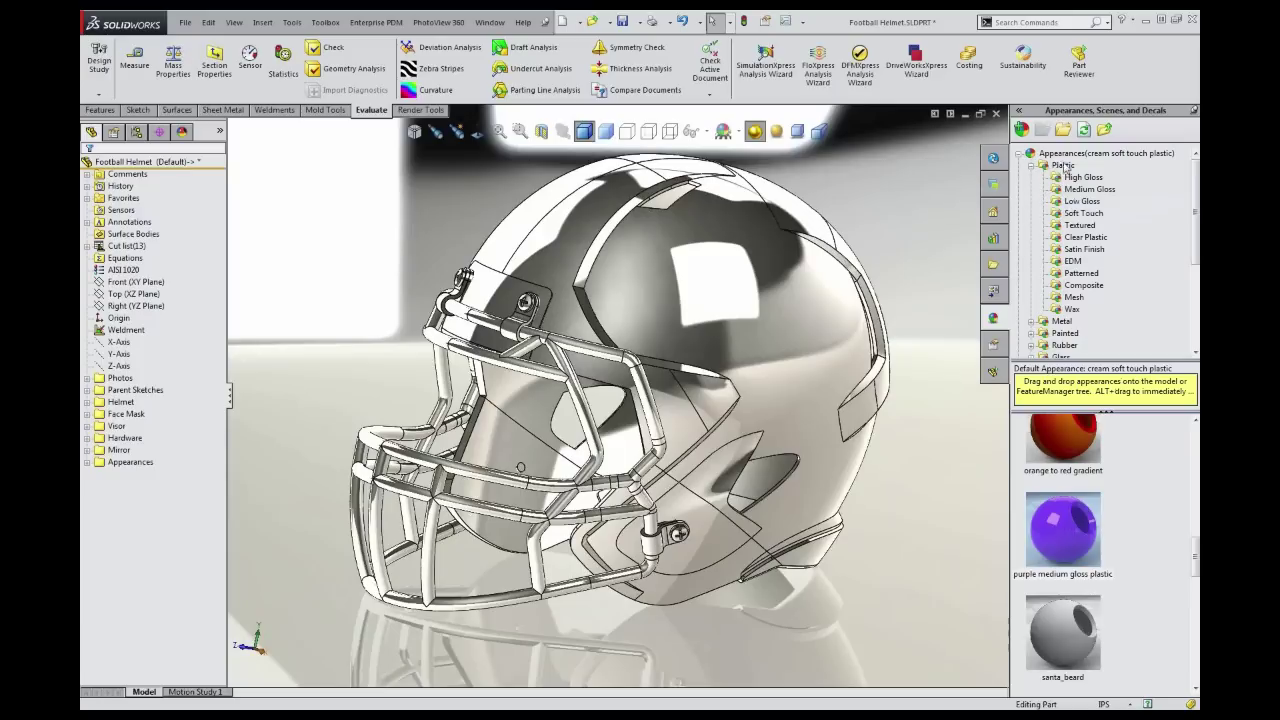
Apply the light grey medium gloss plastic appearance to the face mask body
{"action": "mouse_move", "coordinate": [1198, 185]}
{"action": "left_mouse_down"}
{"action": "mouse_move", "coordinate": [1198, 196]}
{"action": "mouse_move", "coordinate": [1198, 173]}
{"action": "left_mouse_up"}
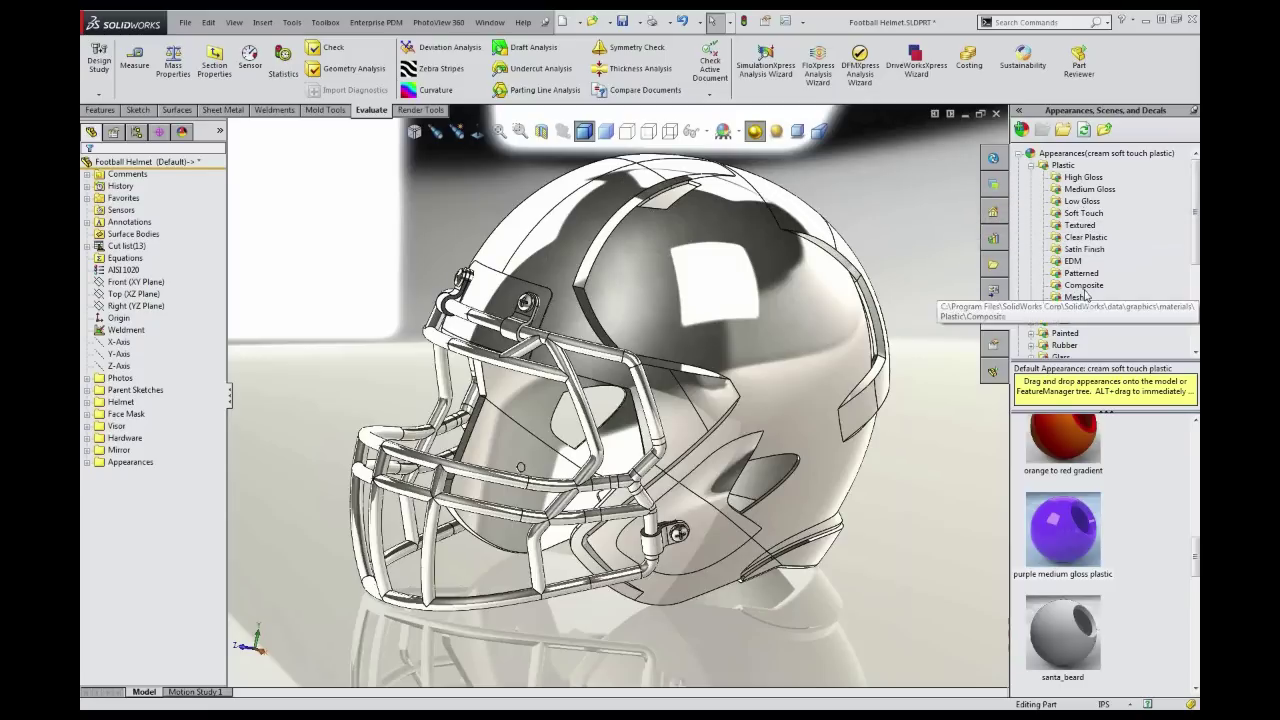
{"action": "left_click", "coordinate": [1089, 189]}
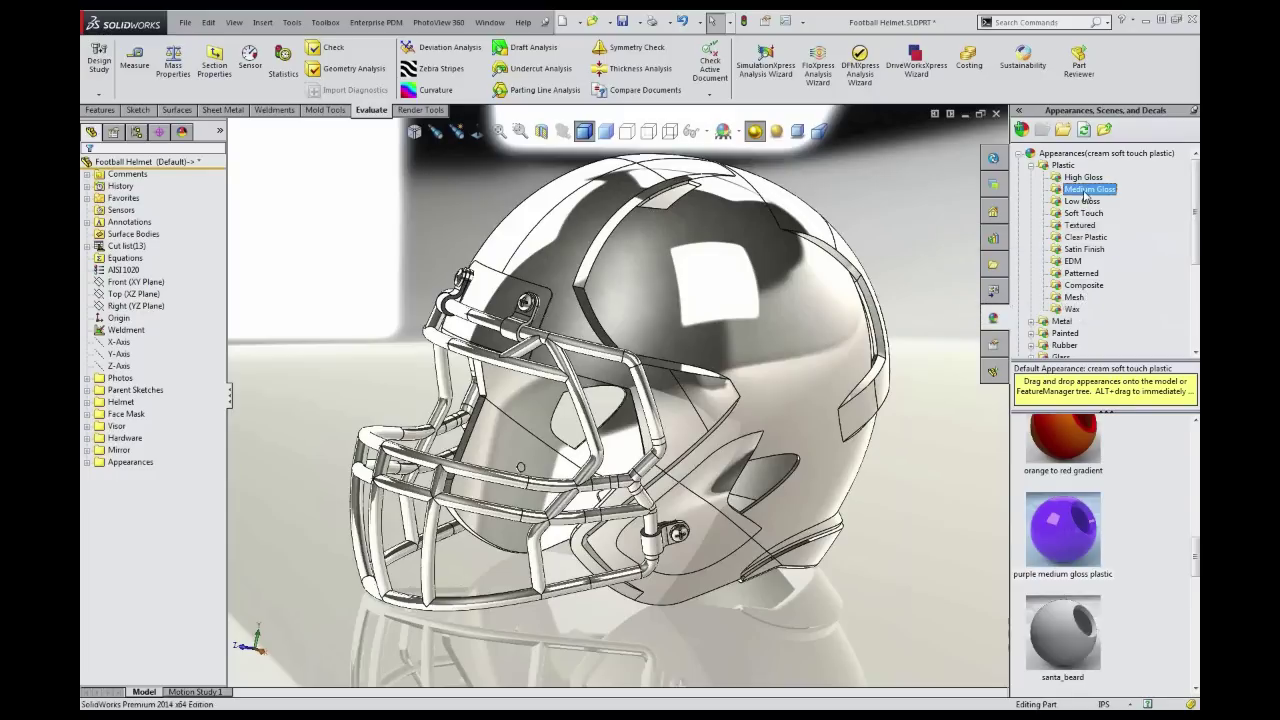
{"action": "left_click_drag", "start_coordinate": [1195, 425], "coordinate": [1190, 493]}
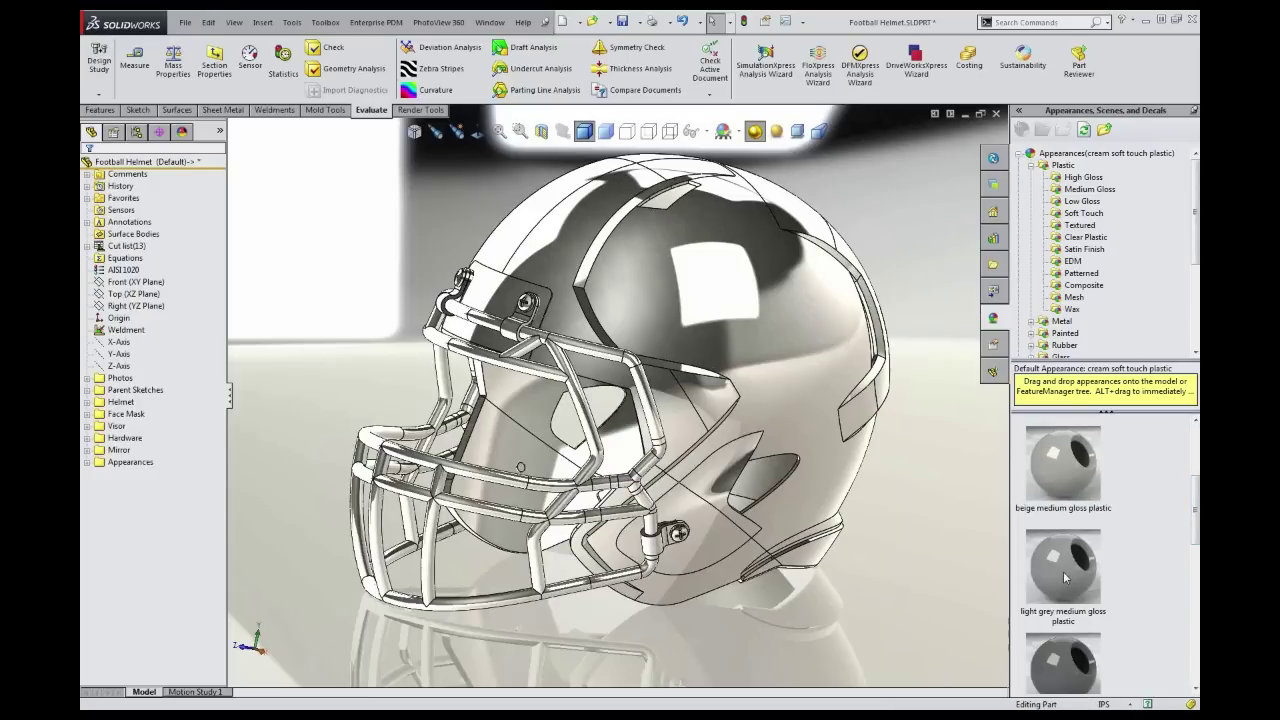
{"action": "left_click_drag", "start_coordinate": [1065, 578], "coordinate": [648, 408]}
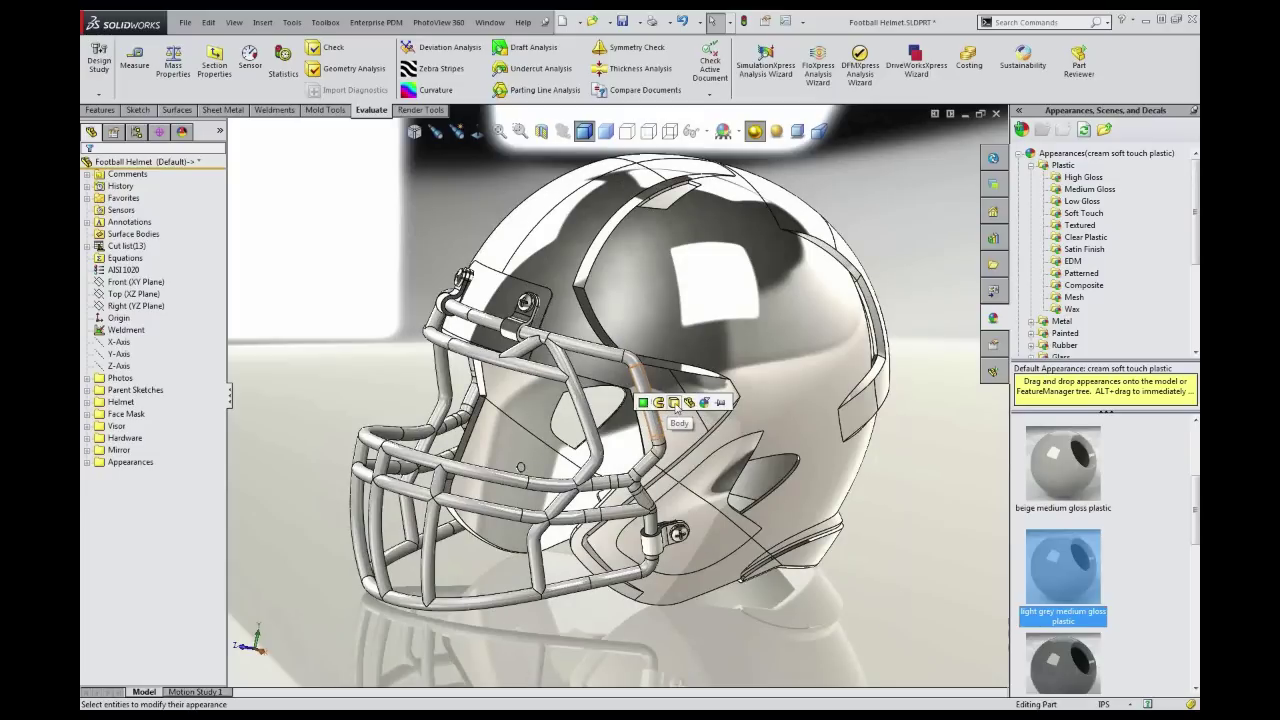
{"action": "left_click", "coordinate": [675, 403]}
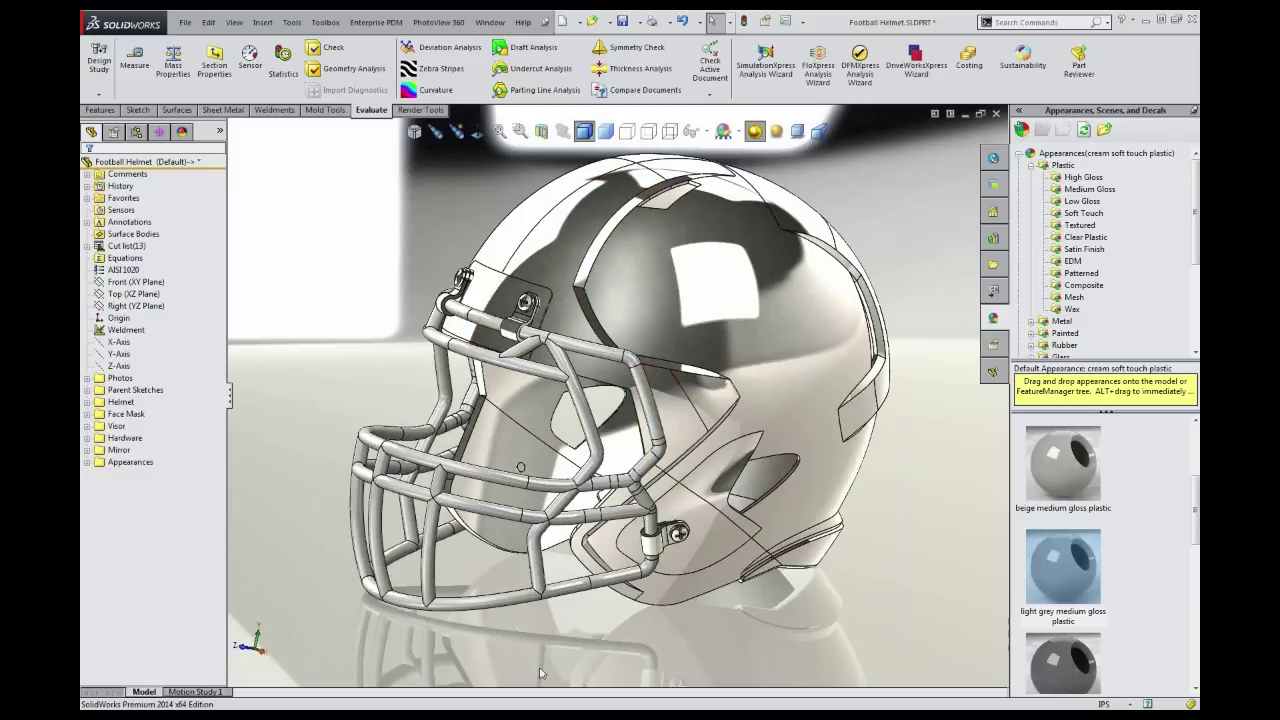
Apply the translucent plastic appearance from the Clear Plastic category to the side clamp's body and open it for editing
{"action": "middle_click_drag", "start_coordinate": [753, 621], "coordinate": [753, 631]}
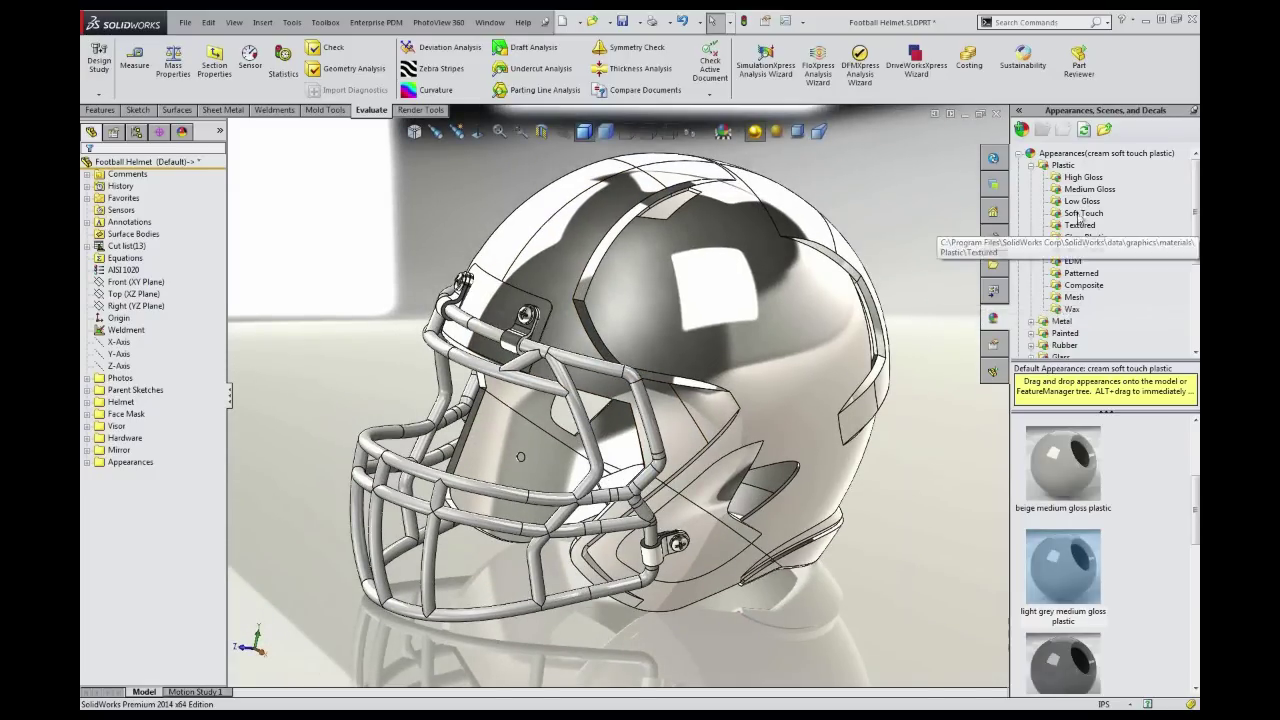
{"action": "left_click", "coordinate": [1082, 238]}
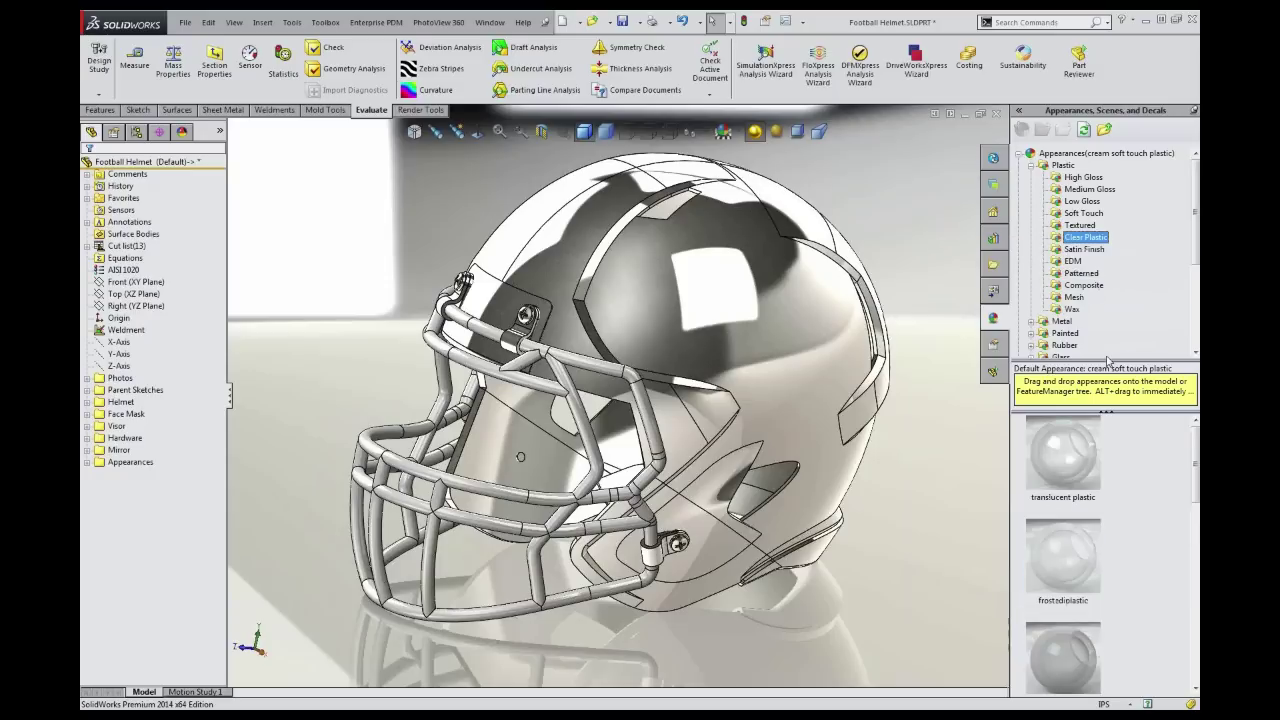
{"action": "mouse_move", "coordinate": [1197, 452]}
{"action": "left_mouse_down"}
{"action": "mouse_move", "coordinate": [1183, 645]}
{"action": "mouse_move", "coordinate": [1192, 432]}
{"action": "left_mouse_up"}
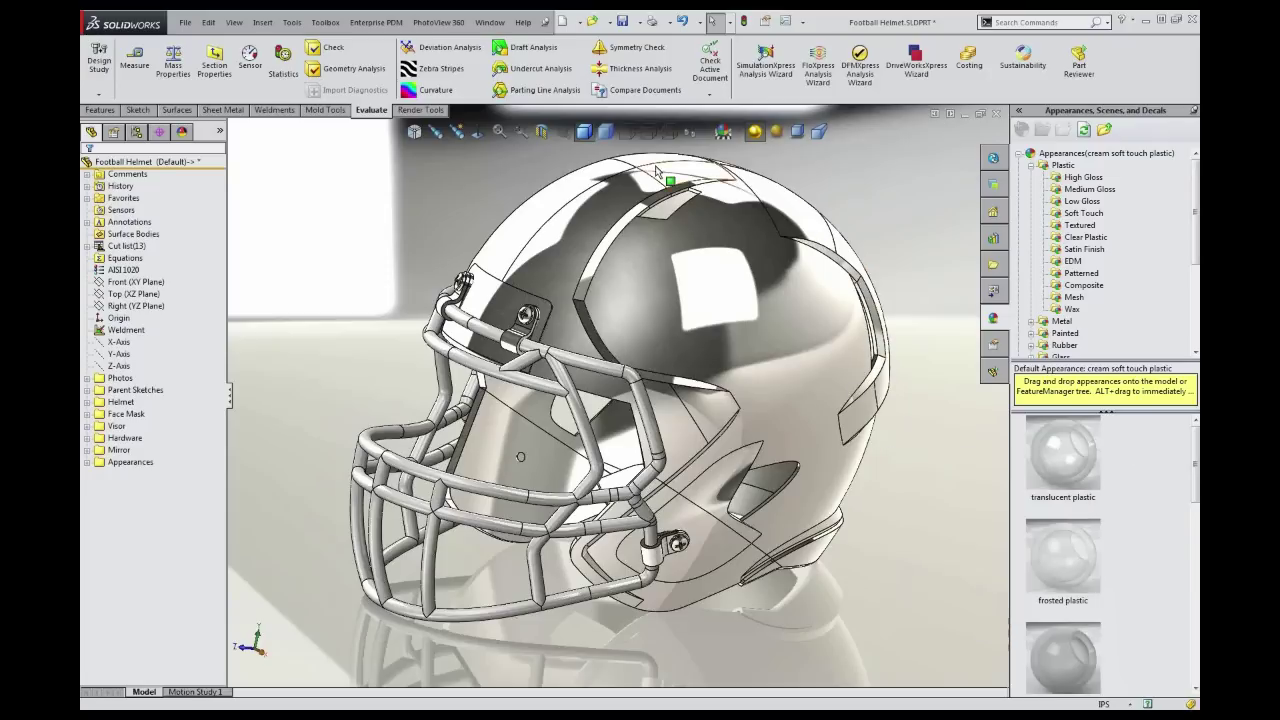
{"action": "left_click", "coordinate": [438, 22]}
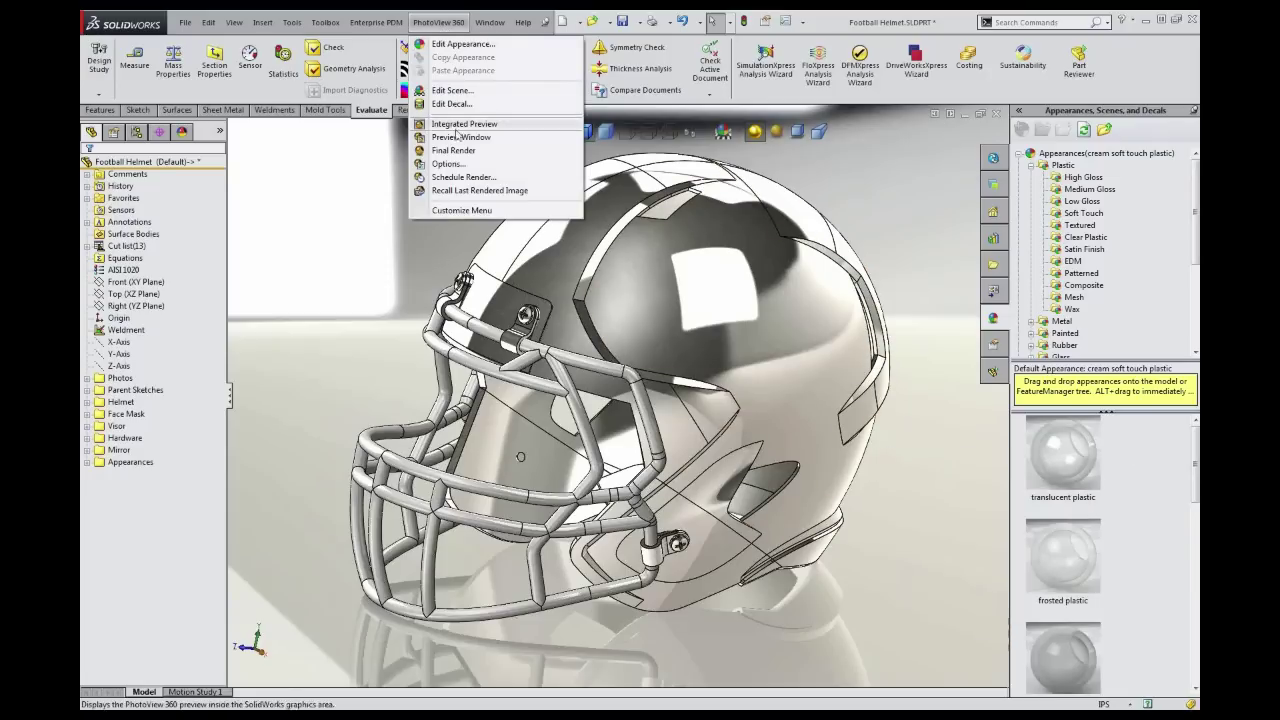
{"action": "left_click", "coordinate": [1155, 453]}
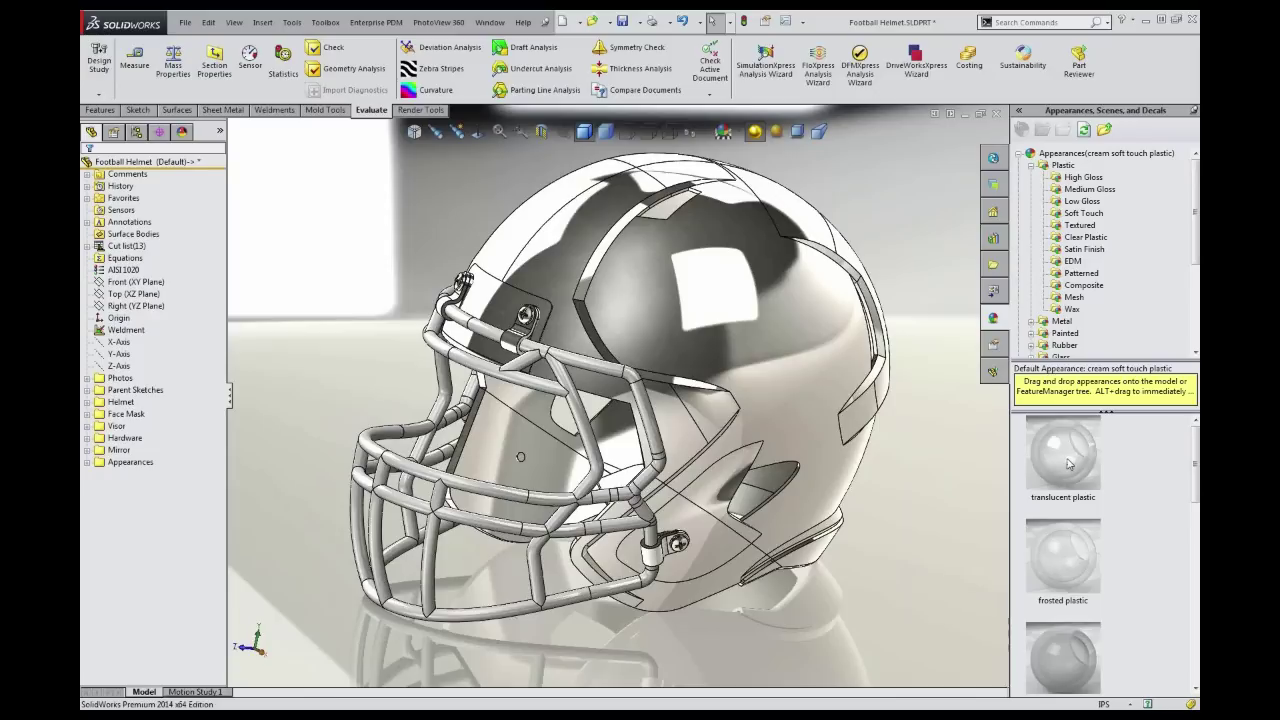
{"action": "left_click_drag", "start_coordinate": [1068, 463], "coordinate": [657, 560]}
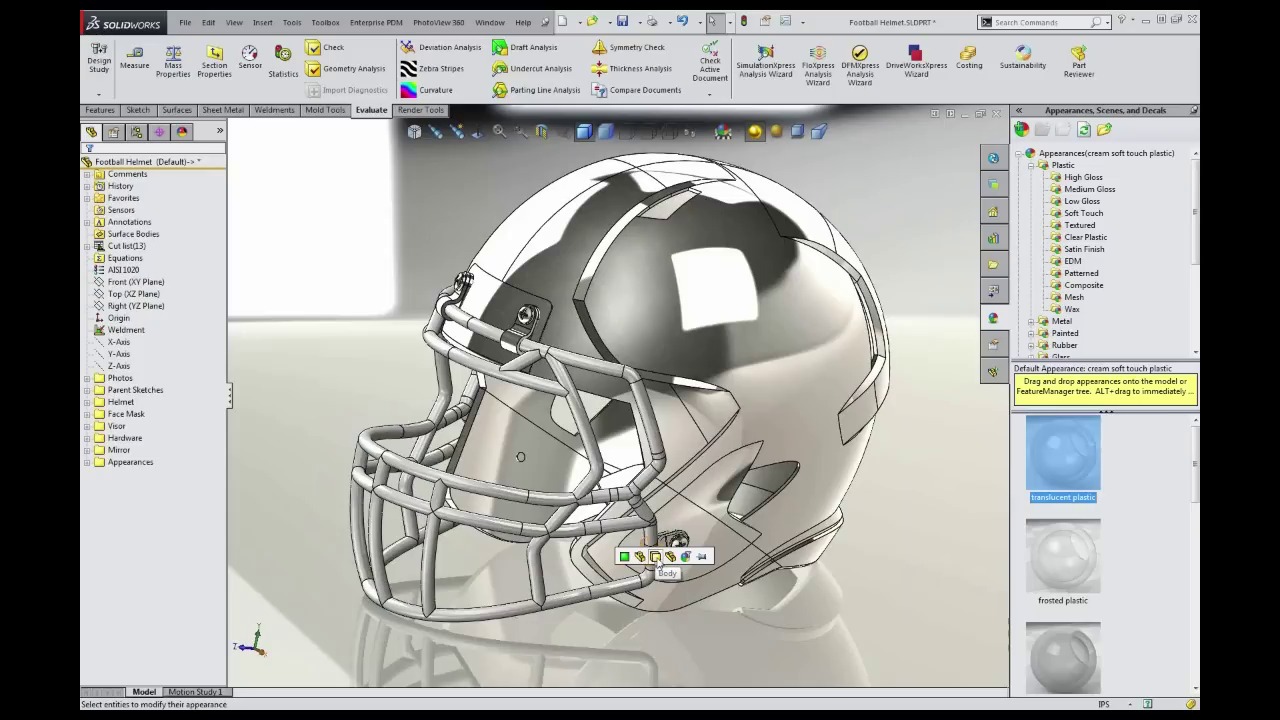
{"action": "left_click", "coordinate": [656, 557]}
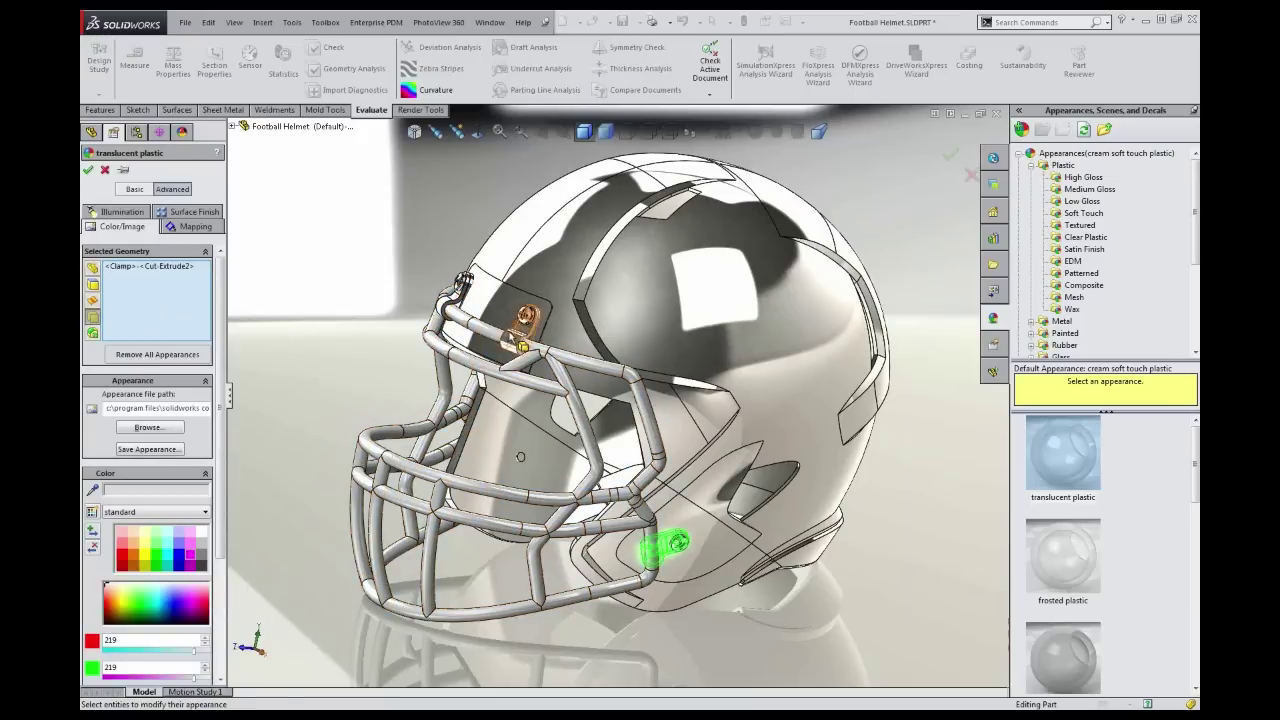
Extend the translucent plastic appearance to the other three face mask clamp bodies and accept it
{"action": "left_click", "coordinate": [527, 318]}
{"action": "middle_click_drag", "start_coordinate": [527, 318], "coordinate": [575, 395]}
{"action": "scroll", "coordinate": [505, 335], "scroll_direction": "down", "scroll_amount": 5}
{"action": "left_click", "coordinate": [531, 334]}
{"action": "scroll", "coordinate": [493, 391], "scroll_direction": "up", "scroll_amount": 2}
{"action": "left_click", "coordinate": [295, 592]}
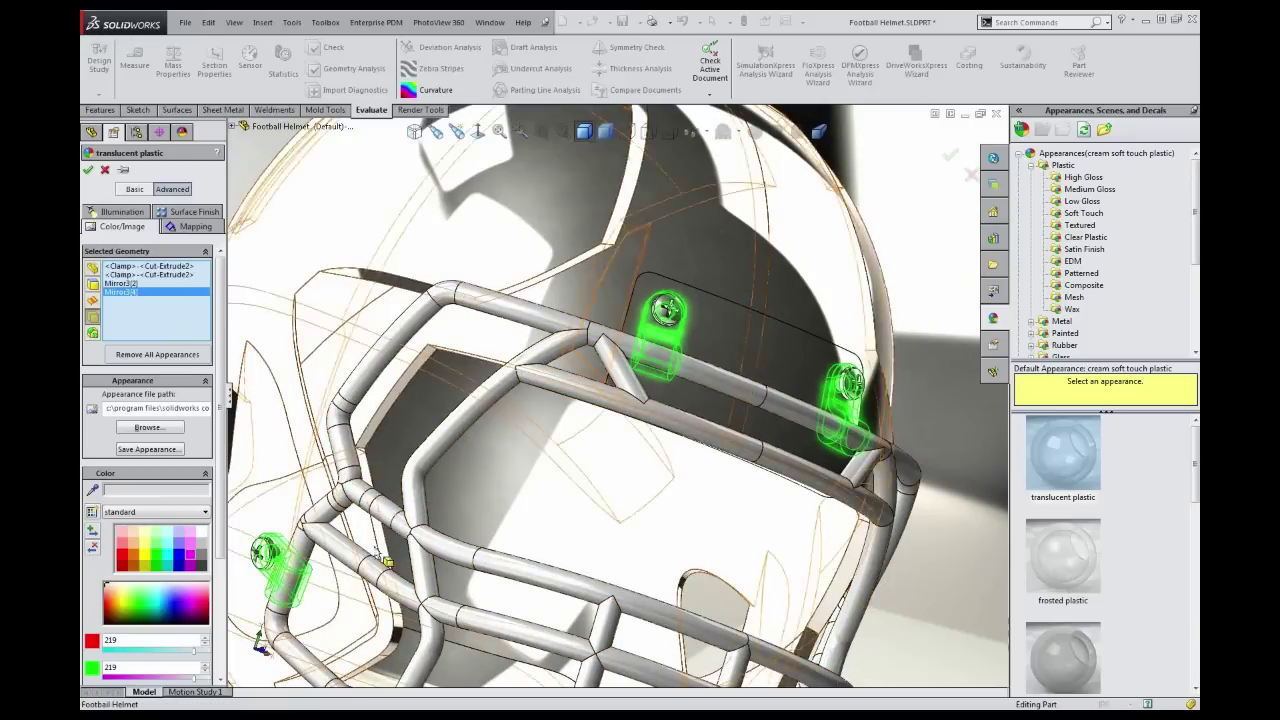
{"action": "left_click", "coordinate": [90, 172]}
{"action": "scroll", "coordinate": [631, 400], "scroll_direction": "up", "scroll_amount": 4}
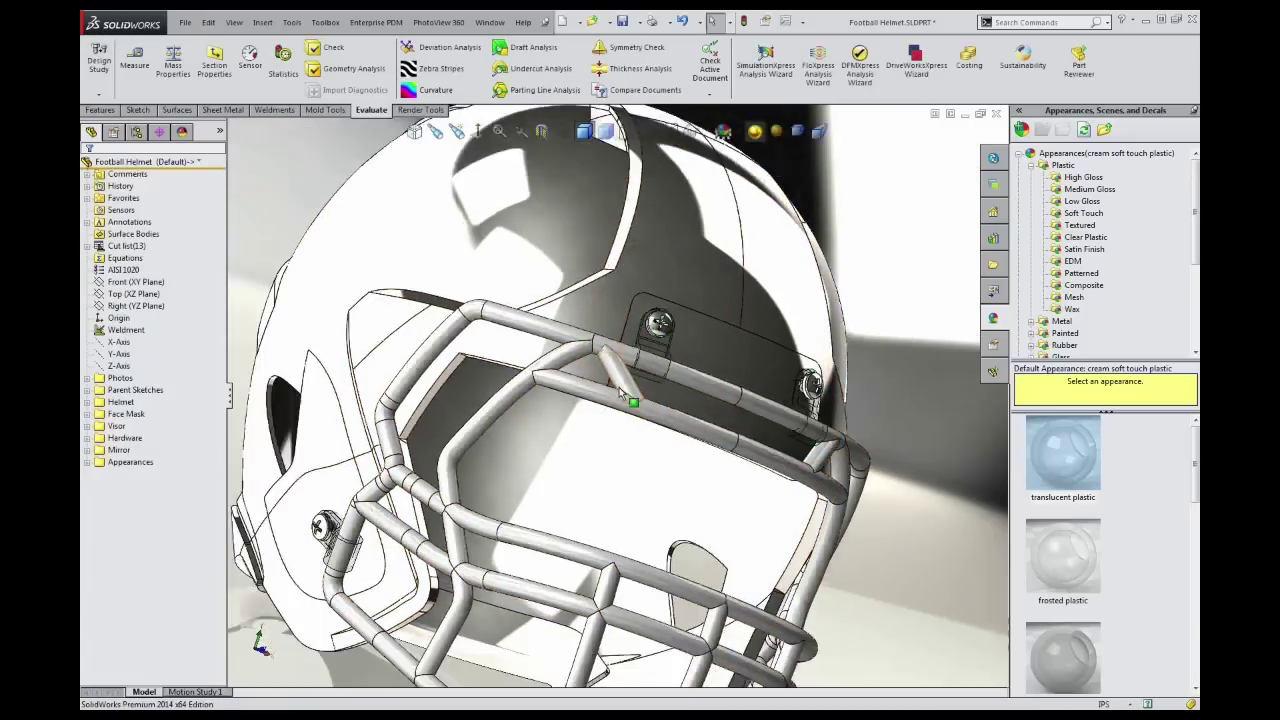
Examine the translucent plastic on the front clamp where it wraps around the upper face mask bar
{"action": "middle_click_drag", "start_coordinate": [671, 443], "coordinate": [489, 398]}
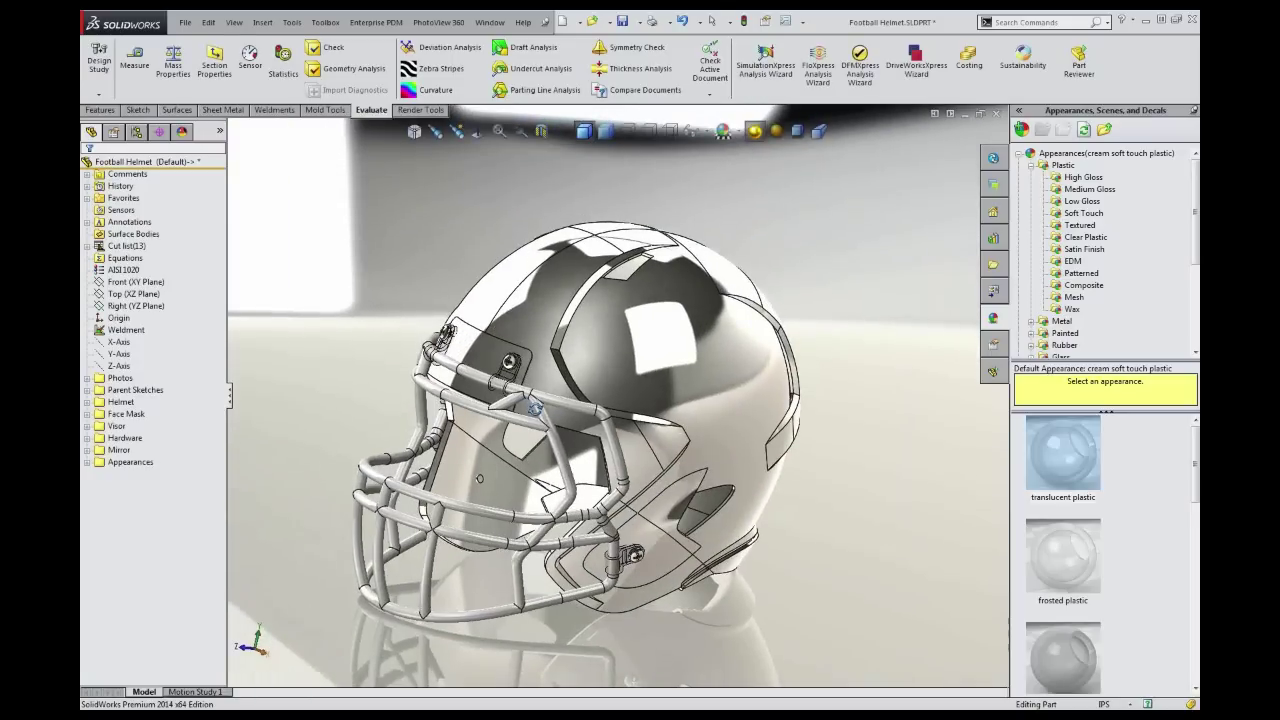
{"action": "scroll", "coordinate": [463, 360], "scroll_direction": "down", "scroll_amount": 2}
{"action": "scroll", "coordinate": [470, 368], "scroll_direction": "down", "scroll_amount": 2}
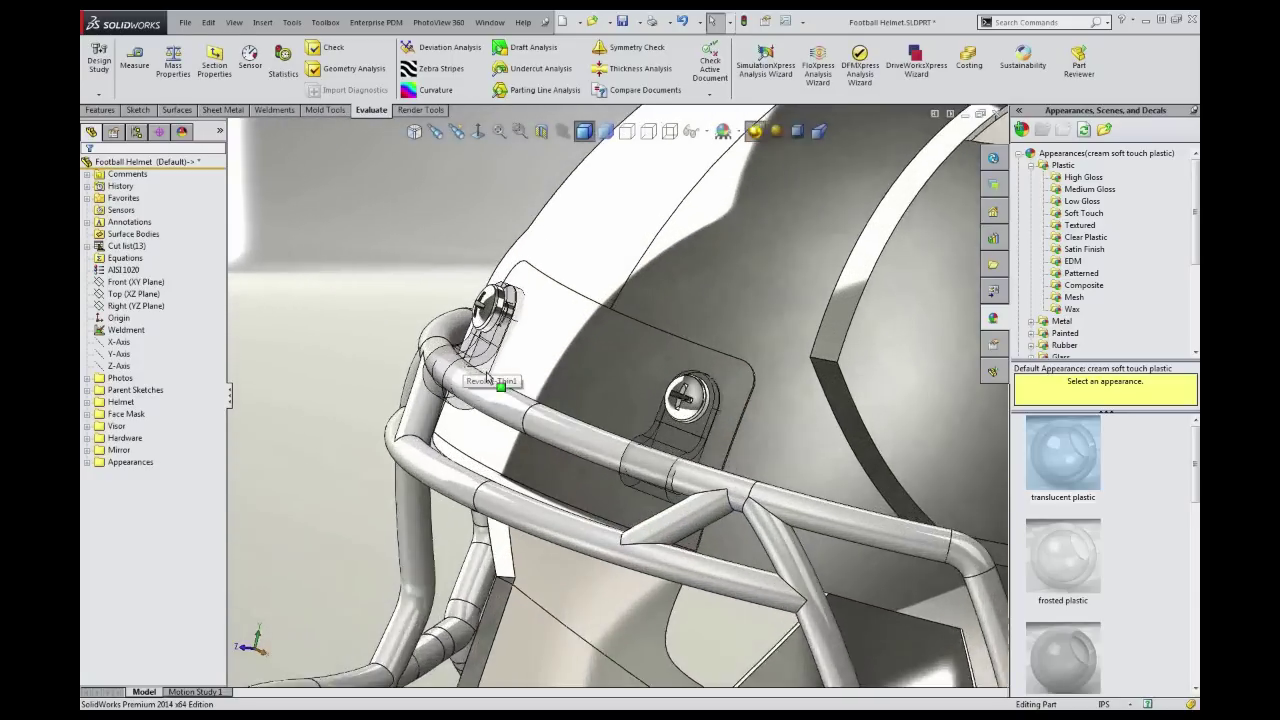
{"action": "scroll", "coordinate": [735, 465], "scroll_direction": "down", "scroll_amount": 5}
{"action": "scroll", "coordinate": [731, 481], "scroll_direction": "down", "scroll_amount": 1}
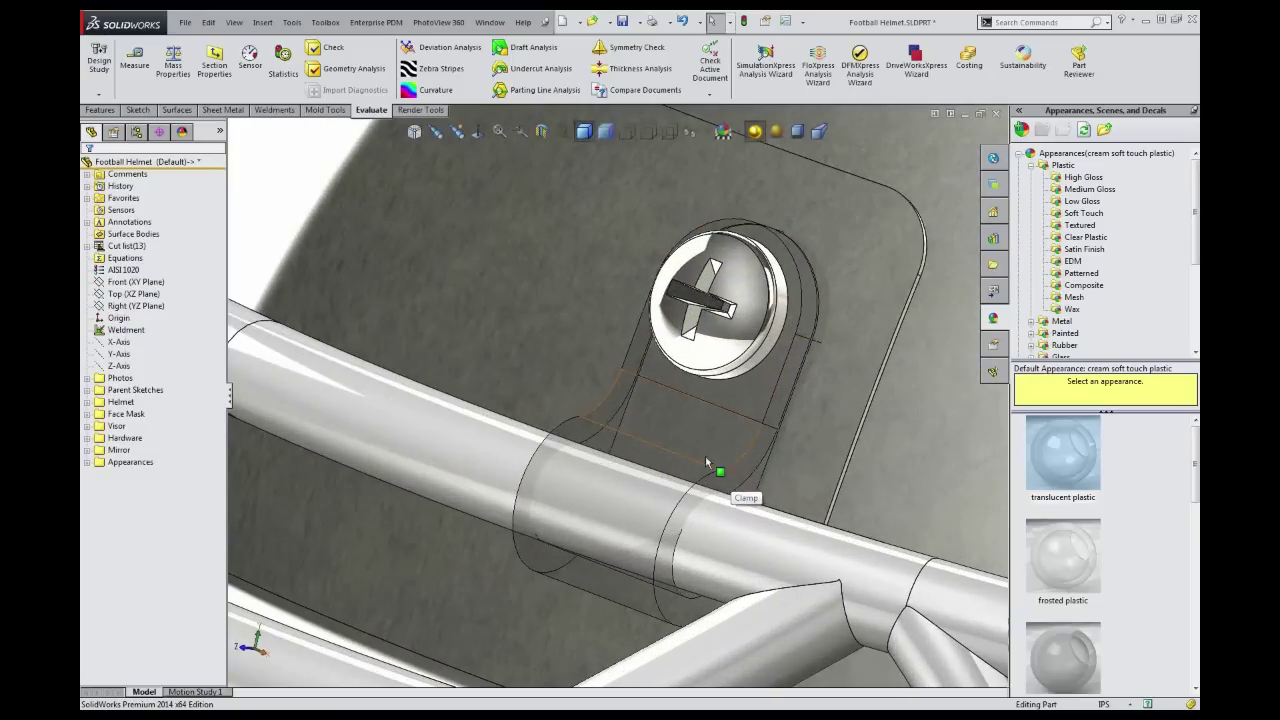
Inspect the add-ins list for PhotoView 360's active and start-up settings, and close the list without applying changes
{"action": "left_click", "coordinate": [437, 22]}
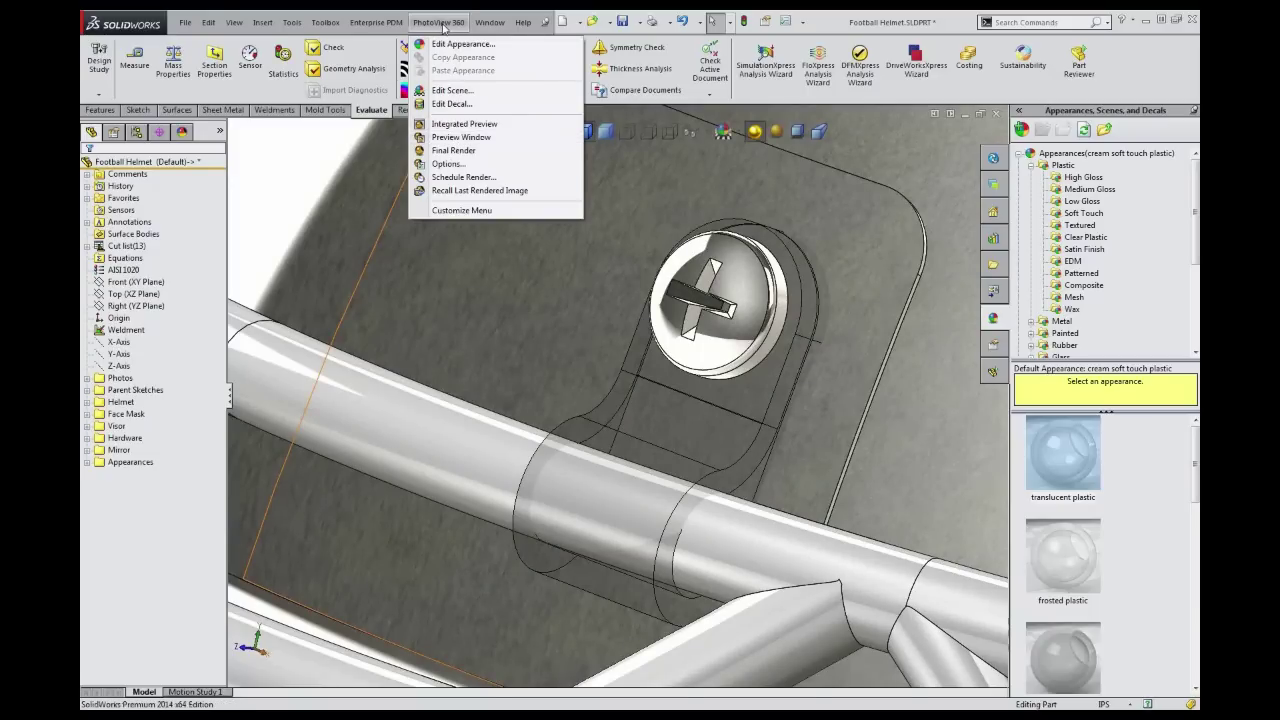
{"action": "left_click", "coordinate": [804, 23]}
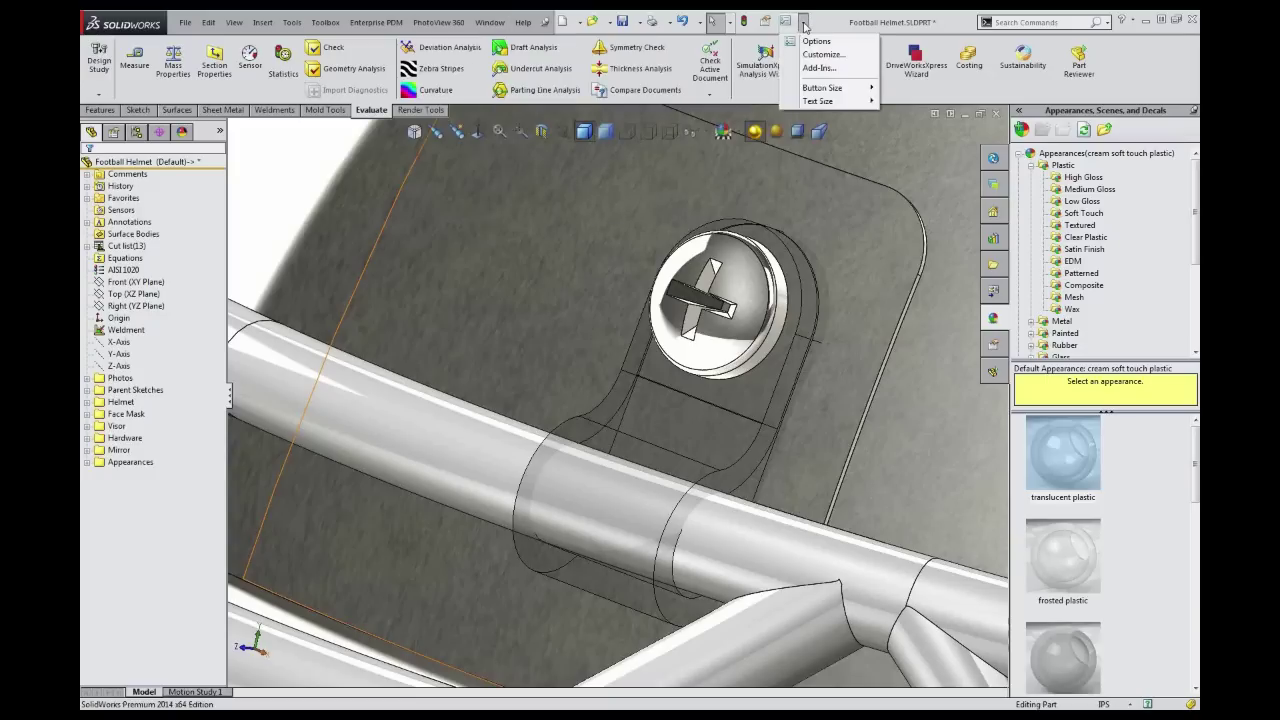
{"action": "left_click", "coordinate": [805, 23]}
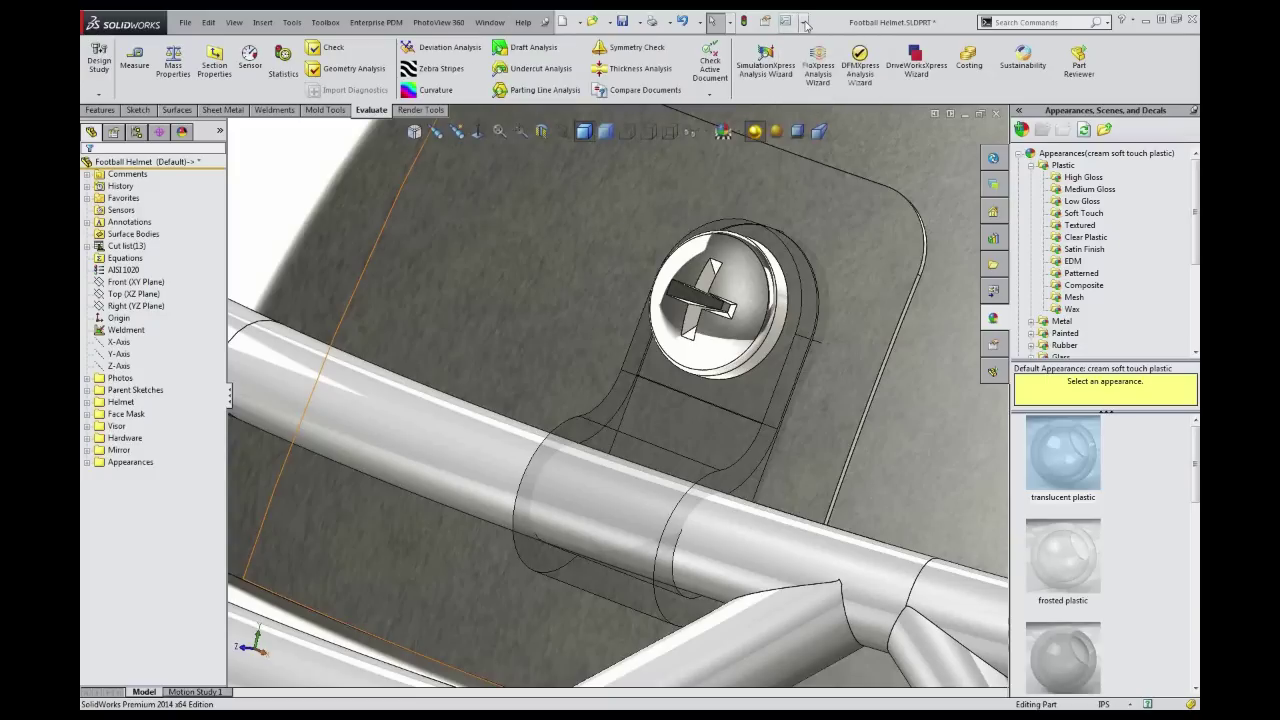
{"action": "left_click", "coordinate": [803, 23]}
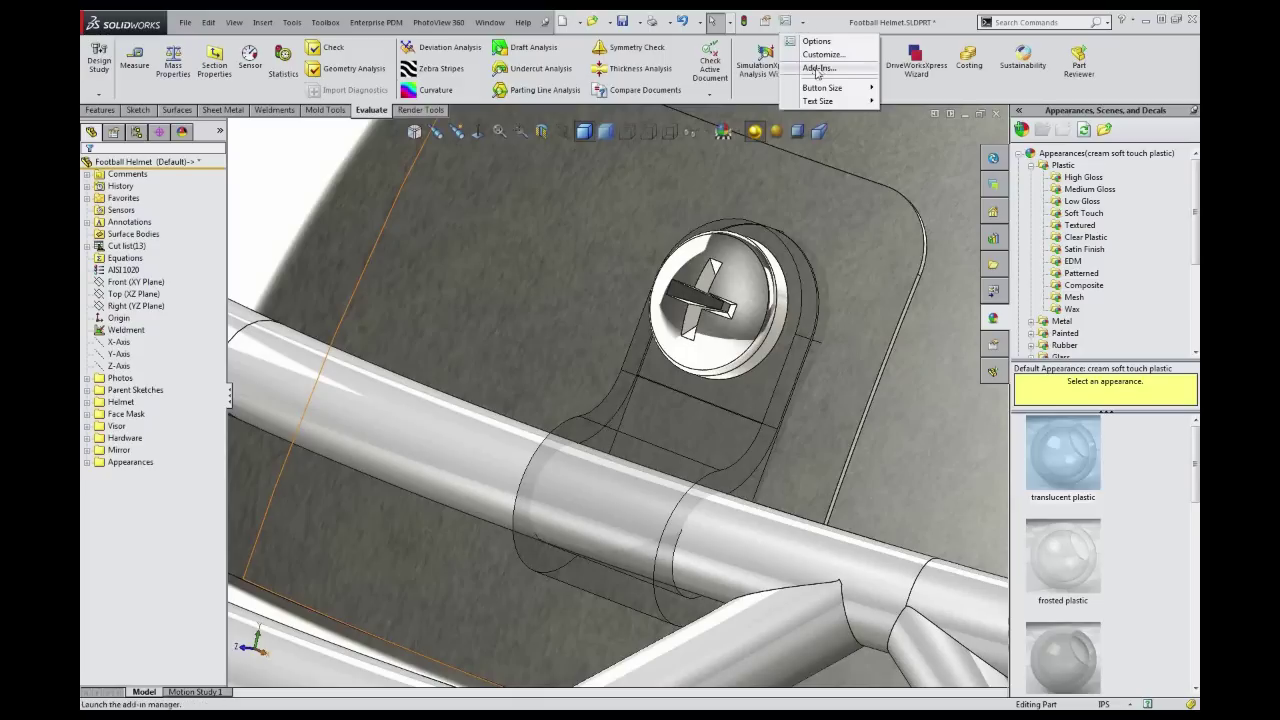
{"action": "left_click", "coordinate": [818, 68]}
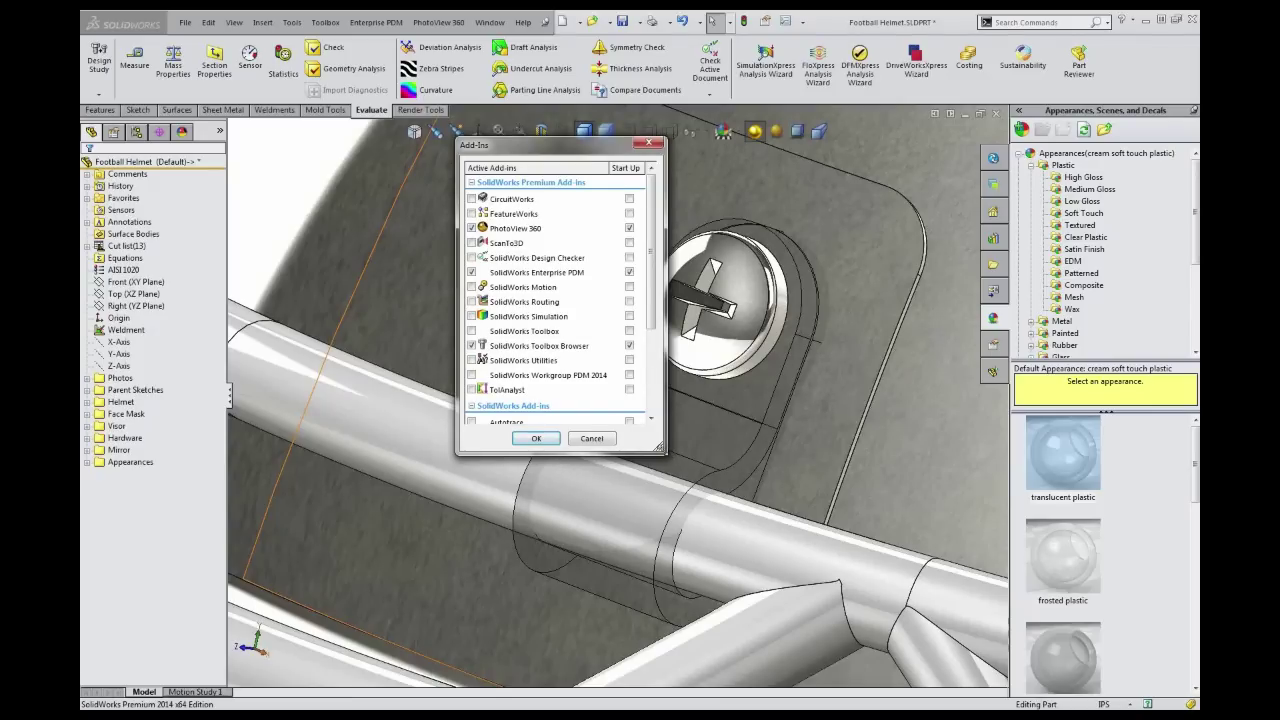
{"action": "left_click_drag", "start_coordinate": [664, 452], "coordinate": [686, 606]}
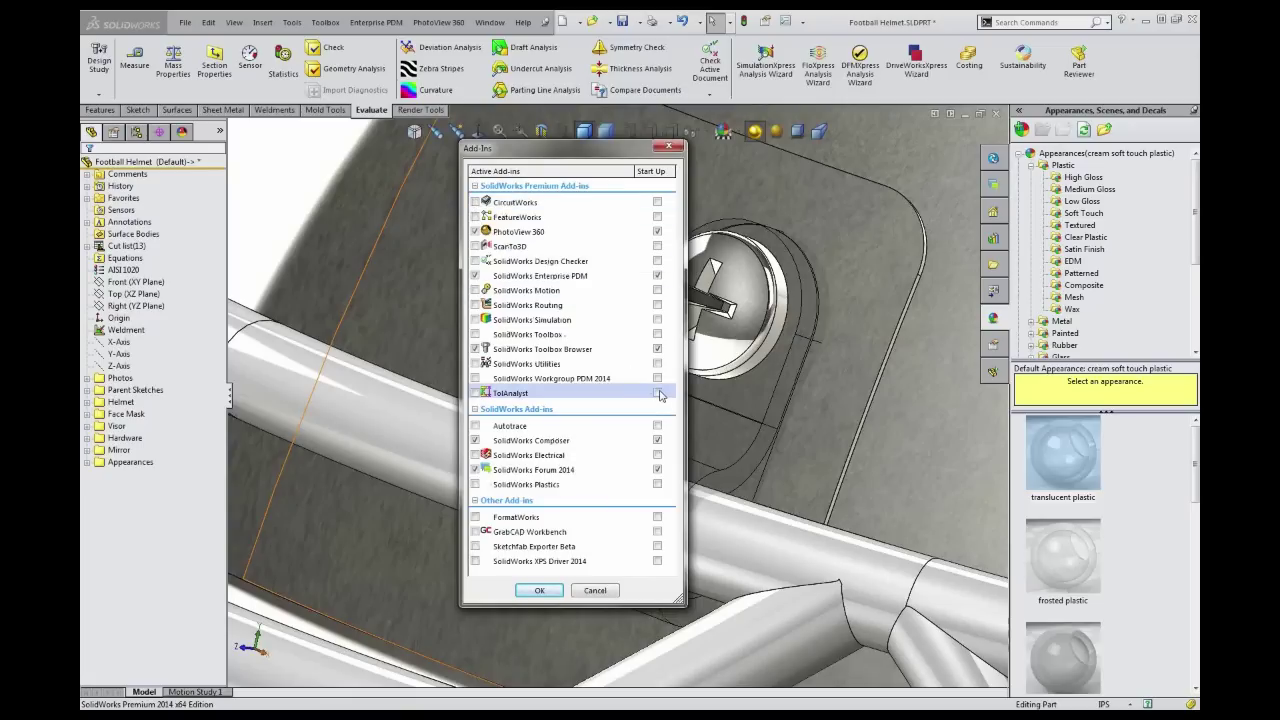
{"action": "left_click", "coordinate": [477, 232]}
{"action": "left_click", "coordinate": [658, 232]}
{"action": "left_click", "coordinate": [657, 232]}
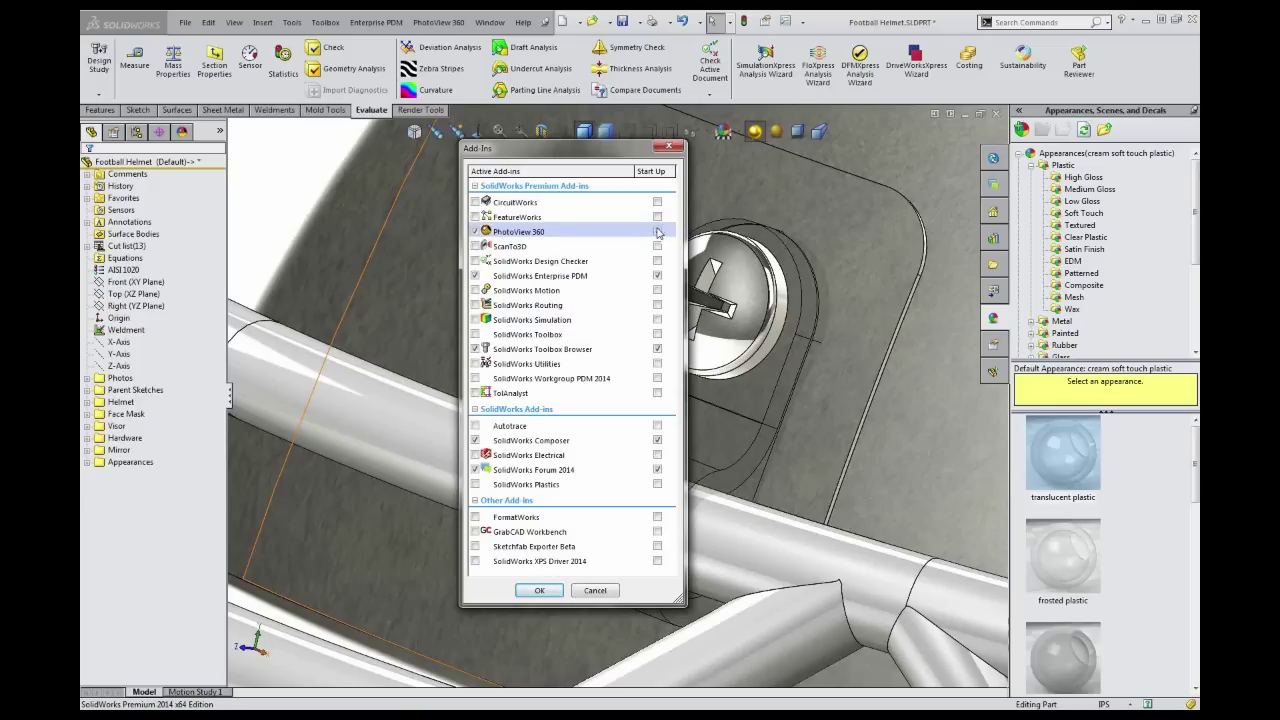
{"action": "left_click", "coordinate": [657, 232]}
{"action": "left_click", "coordinate": [669, 147]}
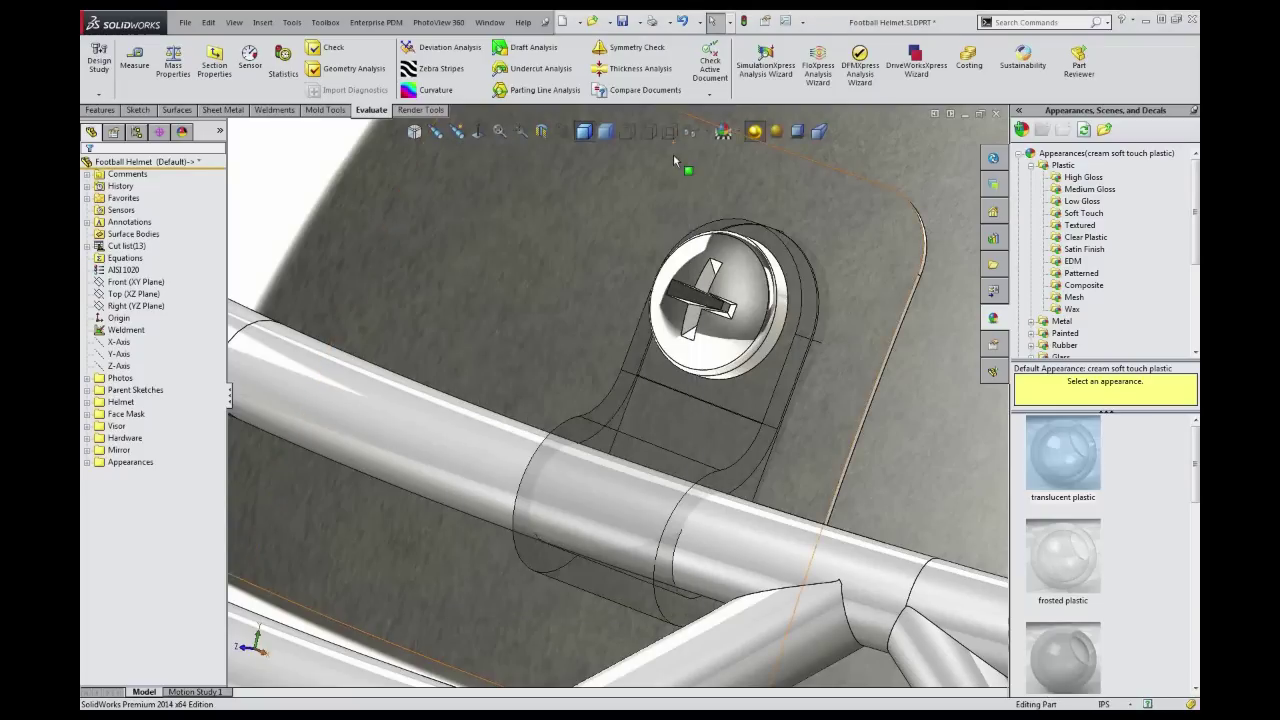
Open the PhotoView 360 preview window, place it clear of the front clamp, and view that clamp's rendering close up
{"action": "left_click", "coordinate": [438, 24]}
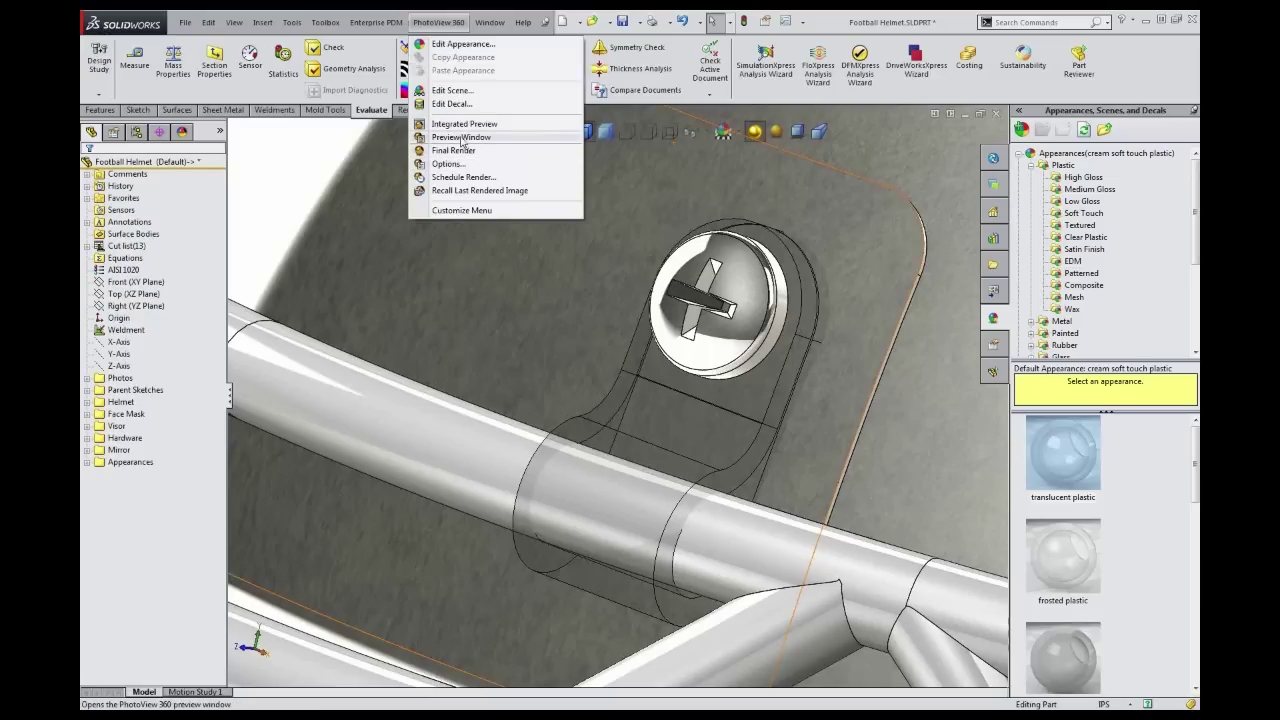
{"action": "left_click", "coordinate": [281, 138]}
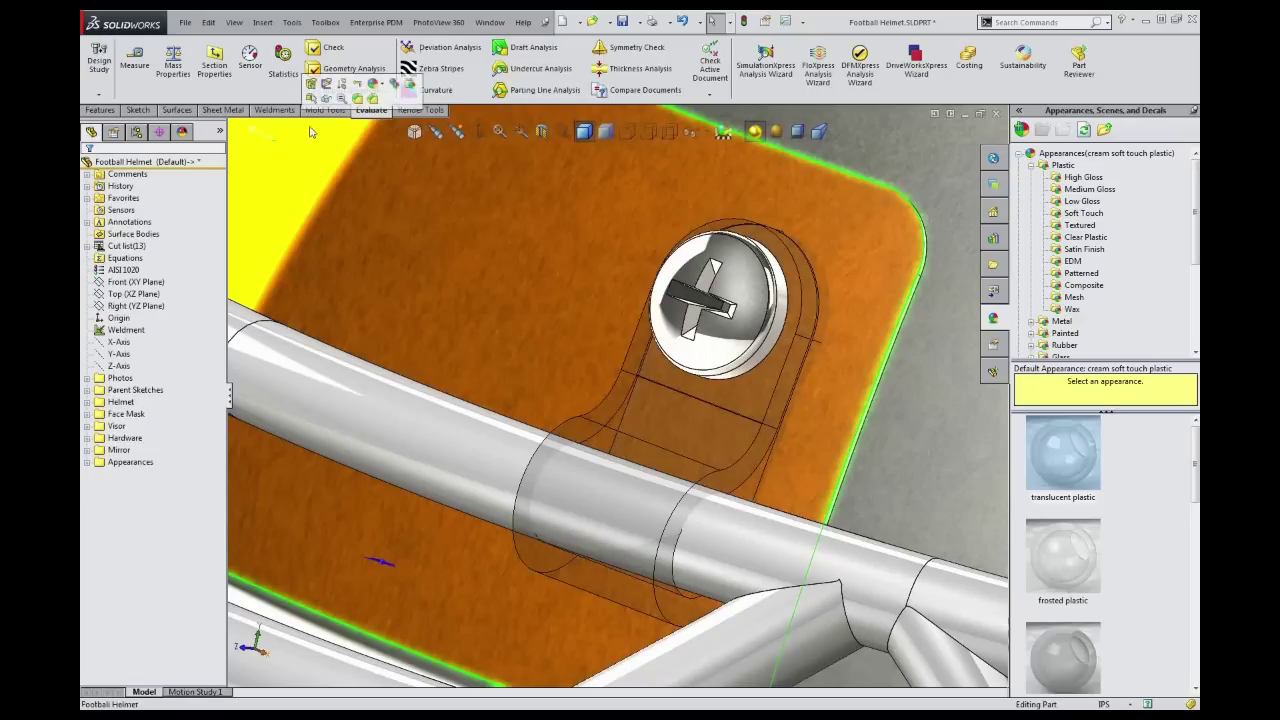
{"action": "left_click", "coordinate": [420, 111]}
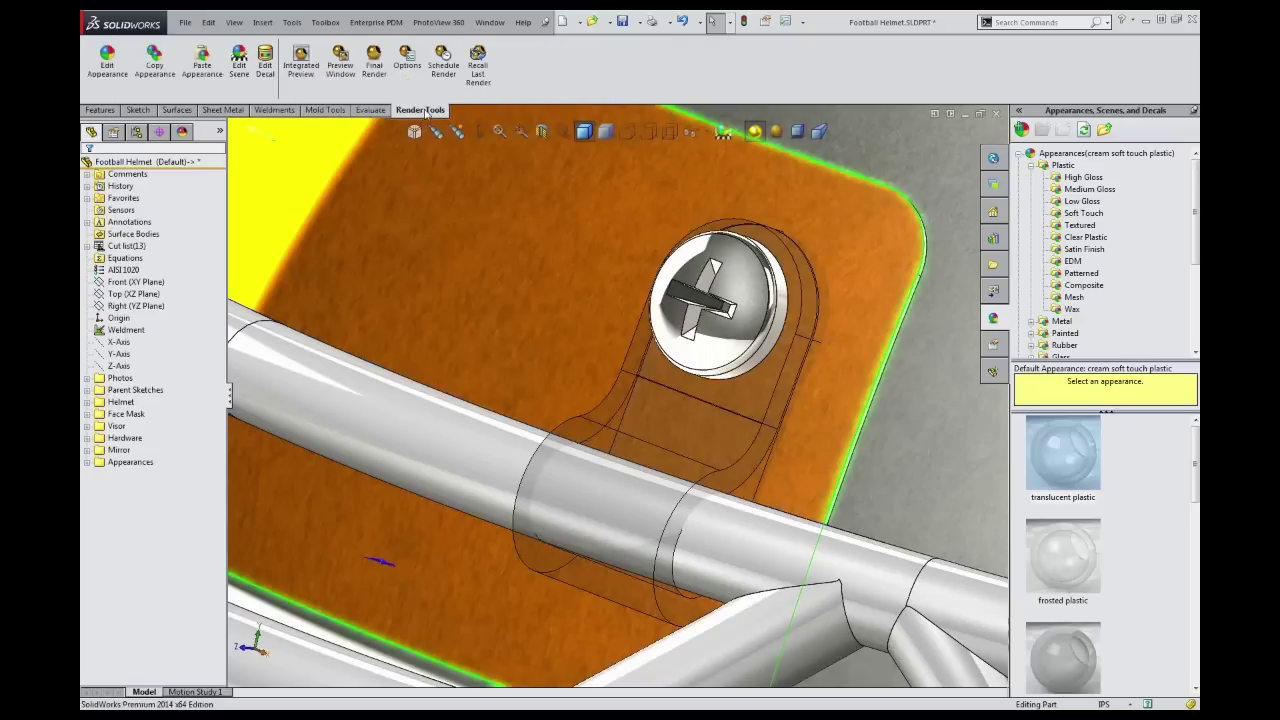
{"action": "scroll", "coordinate": [692, 318], "scroll_direction": "down", "scroll_amount": 5}
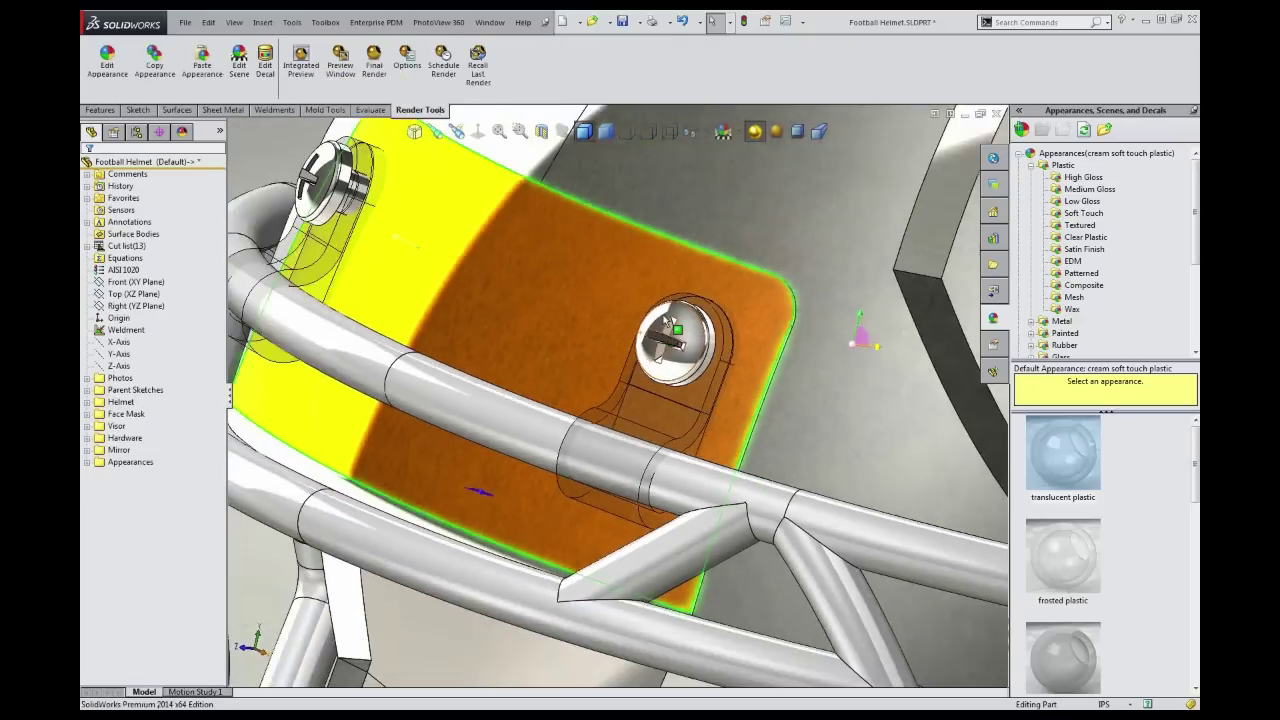
{"action": "scroll", "coordinate": [675, 360], "scroll_direction": "down", "scroll_amount": 4}
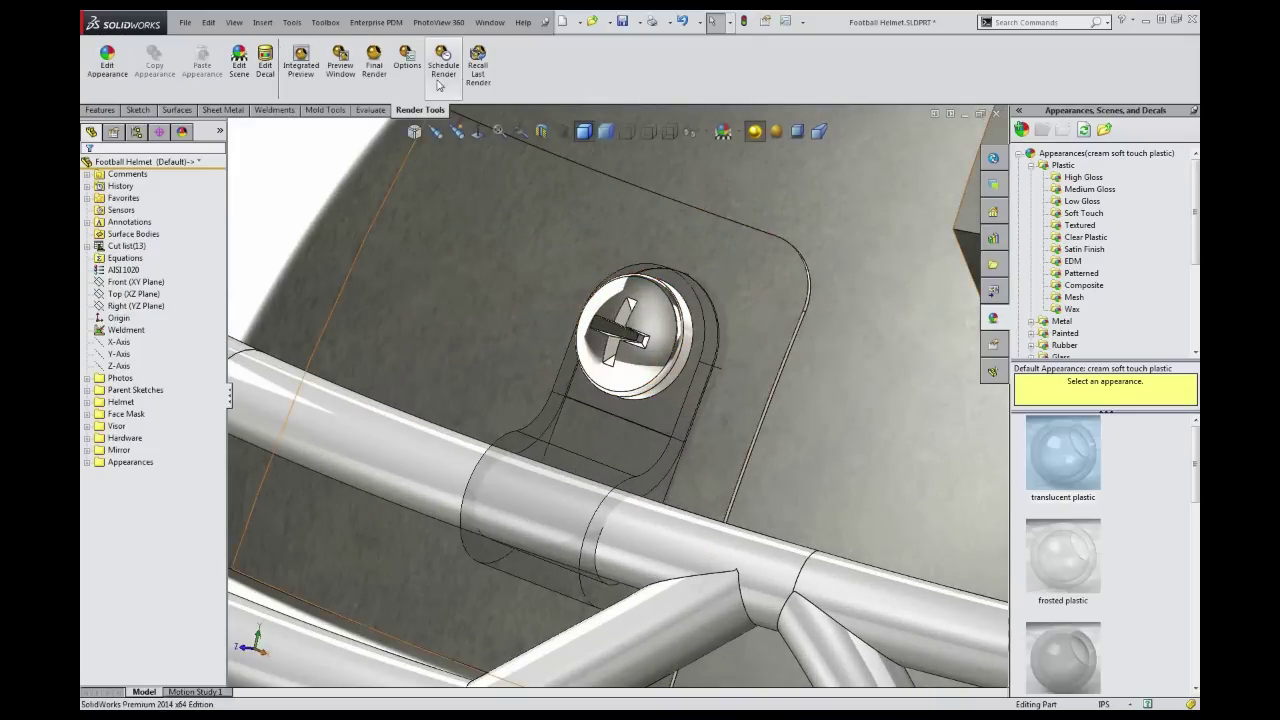
{"action": "left_click", "coordinate": [340, 68]}
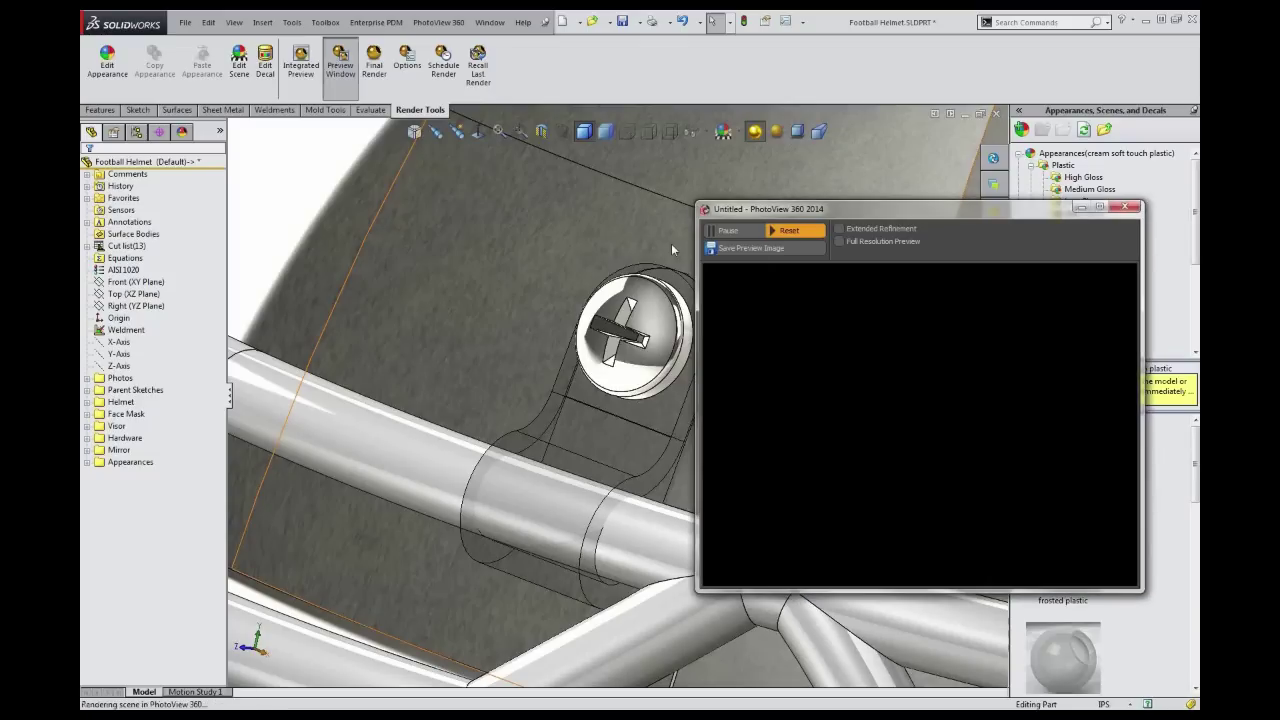
{"action": "left_click_drag", "start_coordinate": [800, 211], "coordinate": [625, 157]}
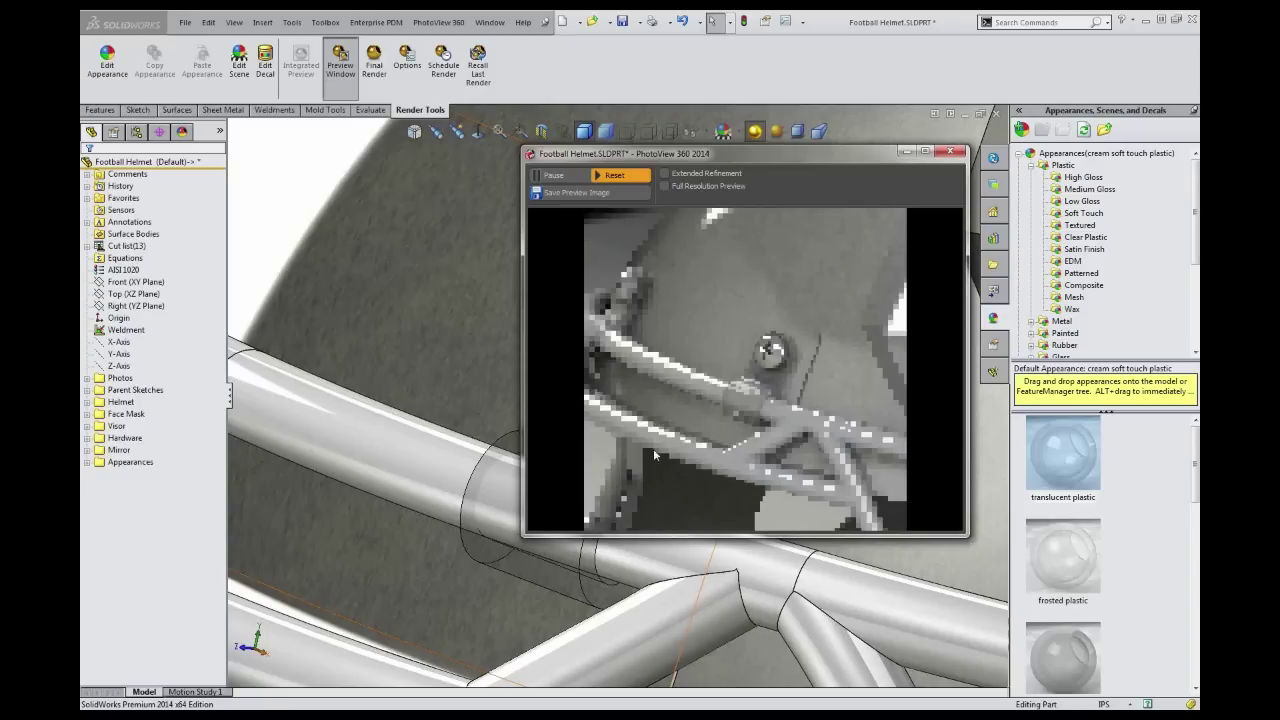
{"action": "left_click_drag", "start_coordinate": [676, 158], "coordinate": [265, 100]}
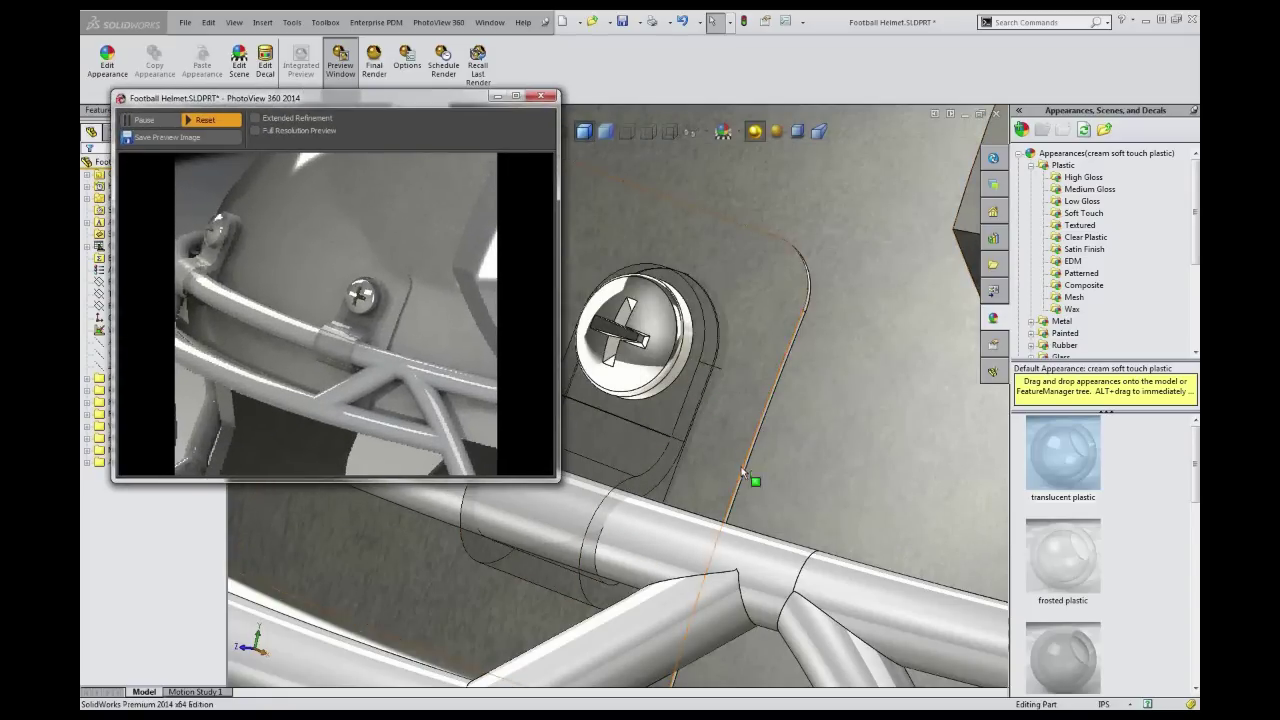
{"action": "scroll", "coordinate": [701, 457], "scroll_direction": "down", "scroll_amount": 3}
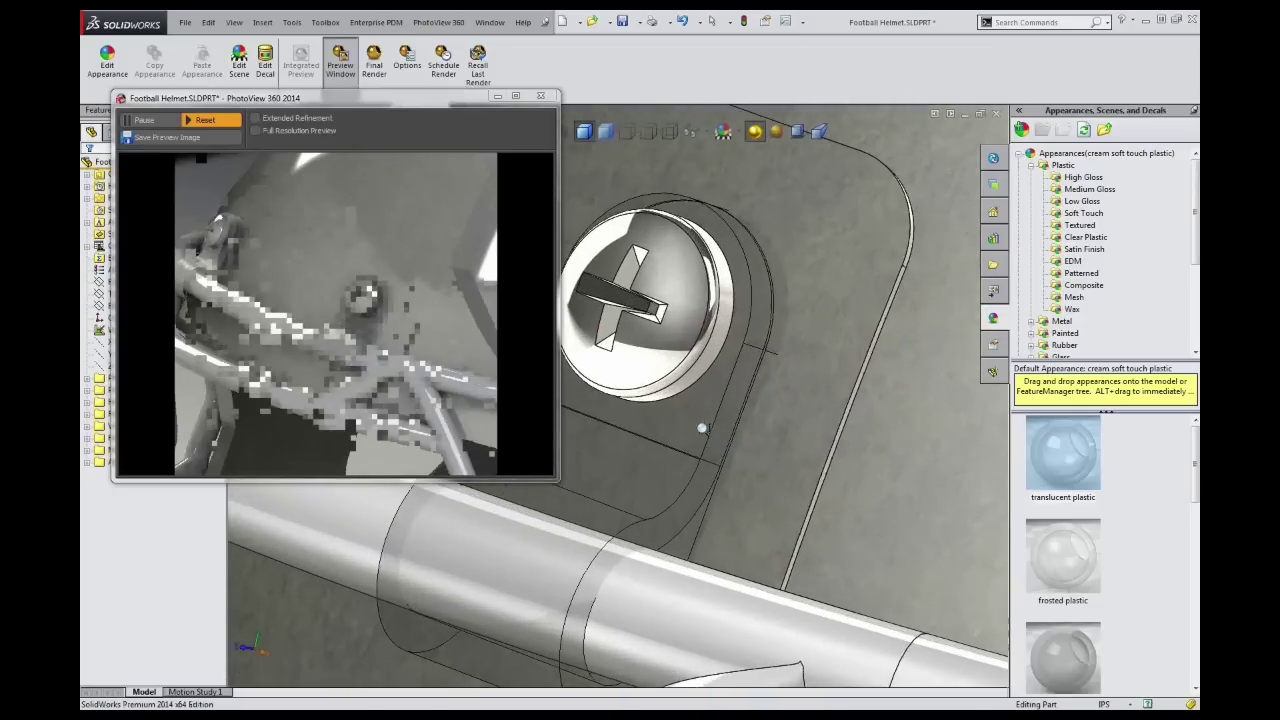
{"action": "scroll", "coordinate": [702, 428], "scroll_direction": "down", "scroll_amount": 1}
{"action": "middle_click_drag", "start_coordinate": [694, 447], "coordinate": [684, 387]}
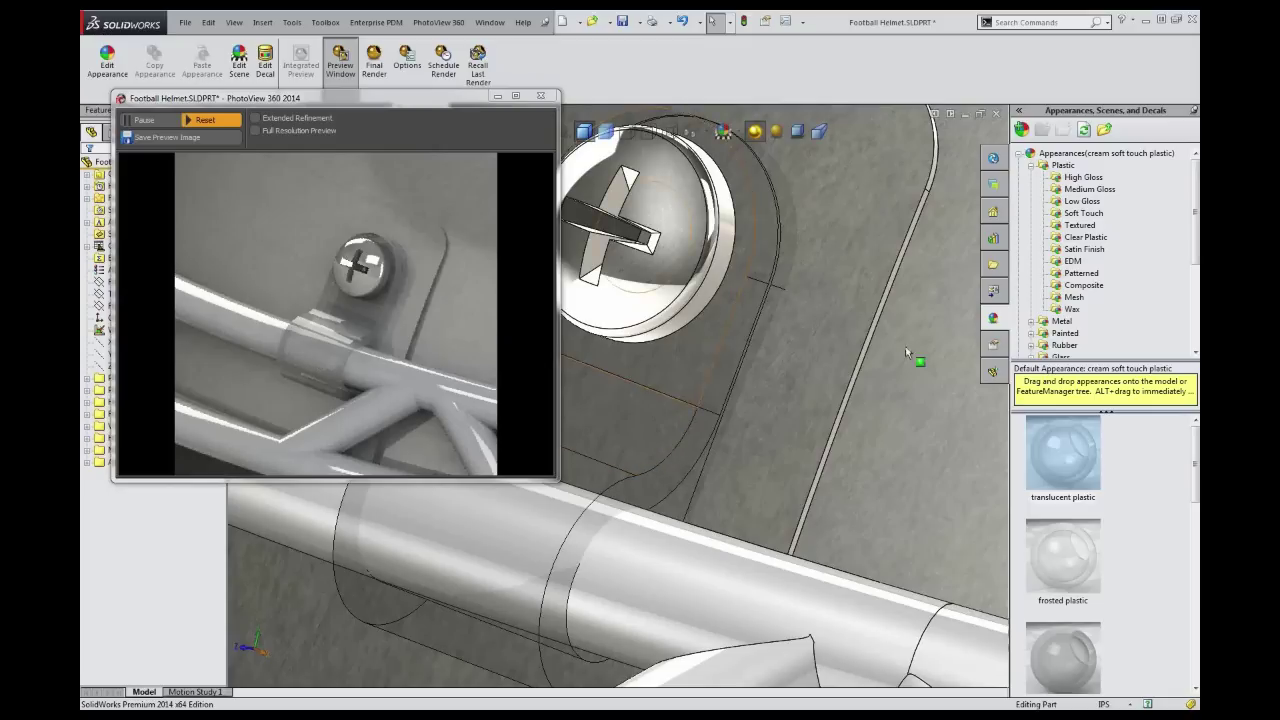
Look through the clear plastic appearances down to the polycarbonate types and return to translucent plastic
{"action": "left_click_drag", "start_coordinate": [1196, 457], "coordinate": [1196, 551]}
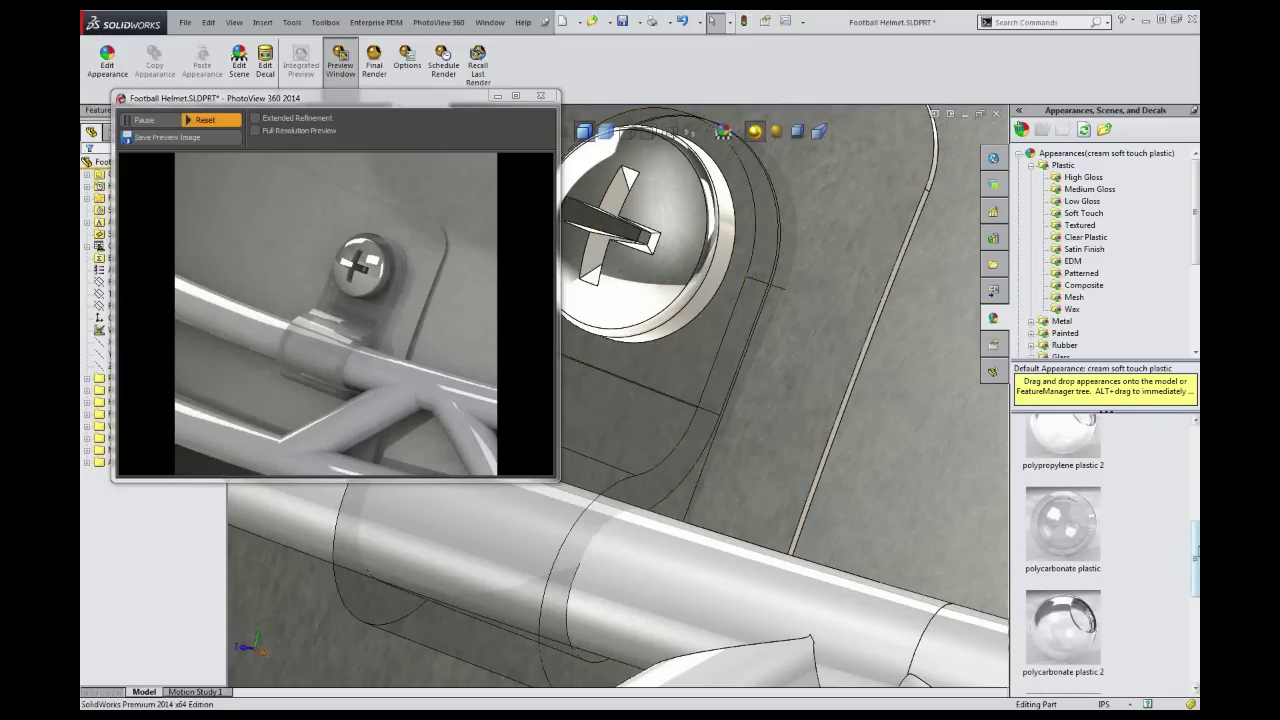
{"action": "scroll", "coordinate": [1070, 455], "scroll_direction": "up", "scroll_amount": 3}
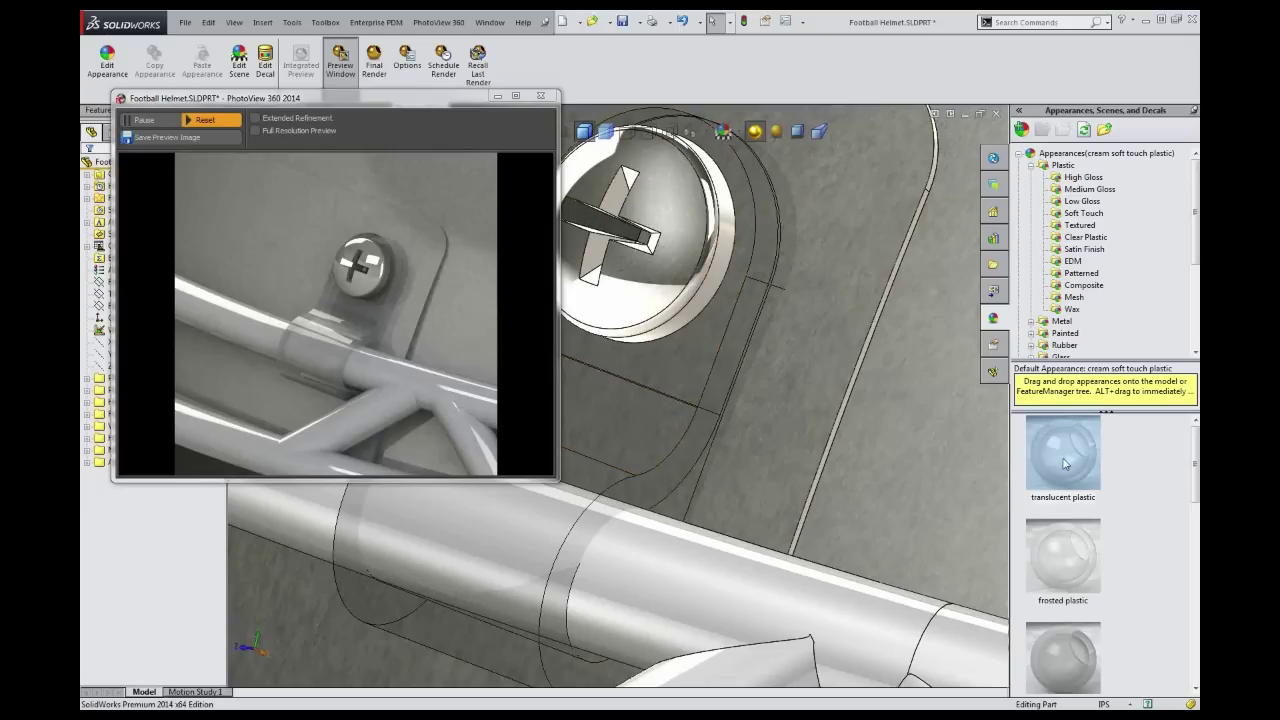
{"action": "left_click", "coordinate": [1155, 506]}
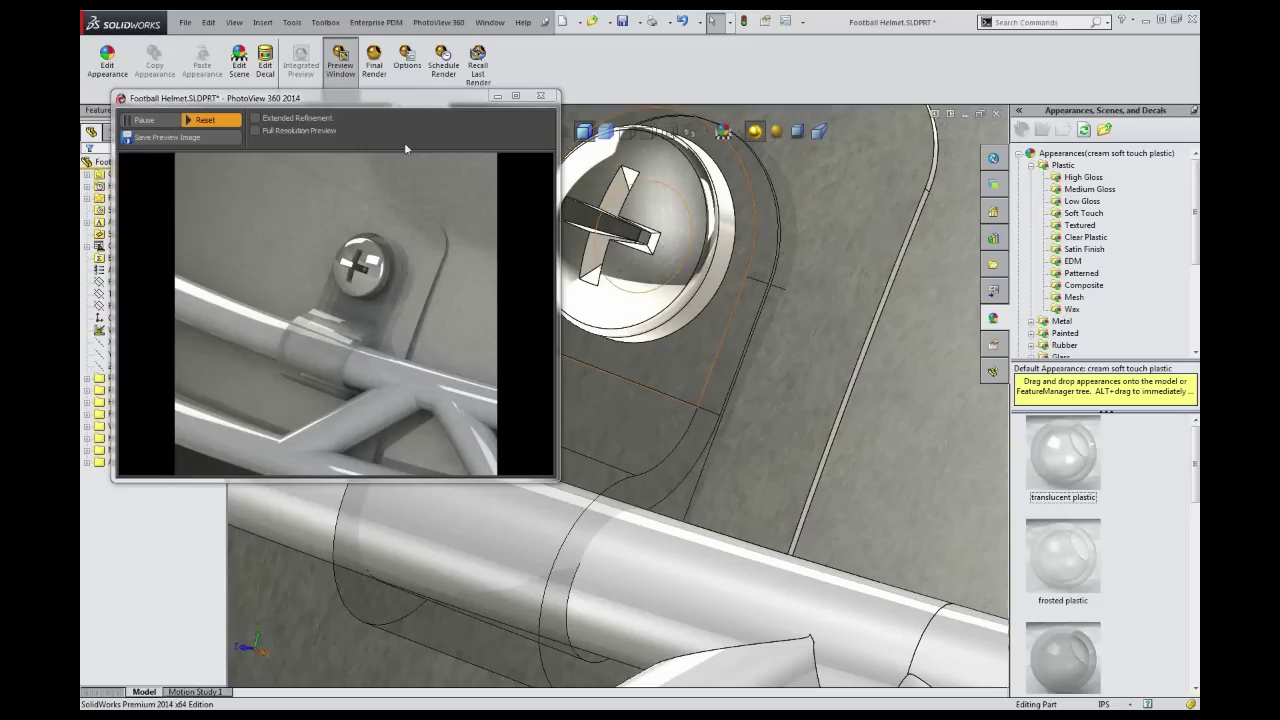
Enlarge the render preview to inspect the translucent clamp around its screw and bar, and shrink the preview to a small size
{"action": "left_click_drag", "start_coordinate": [383, 102], "coordinate": [379, 129]}
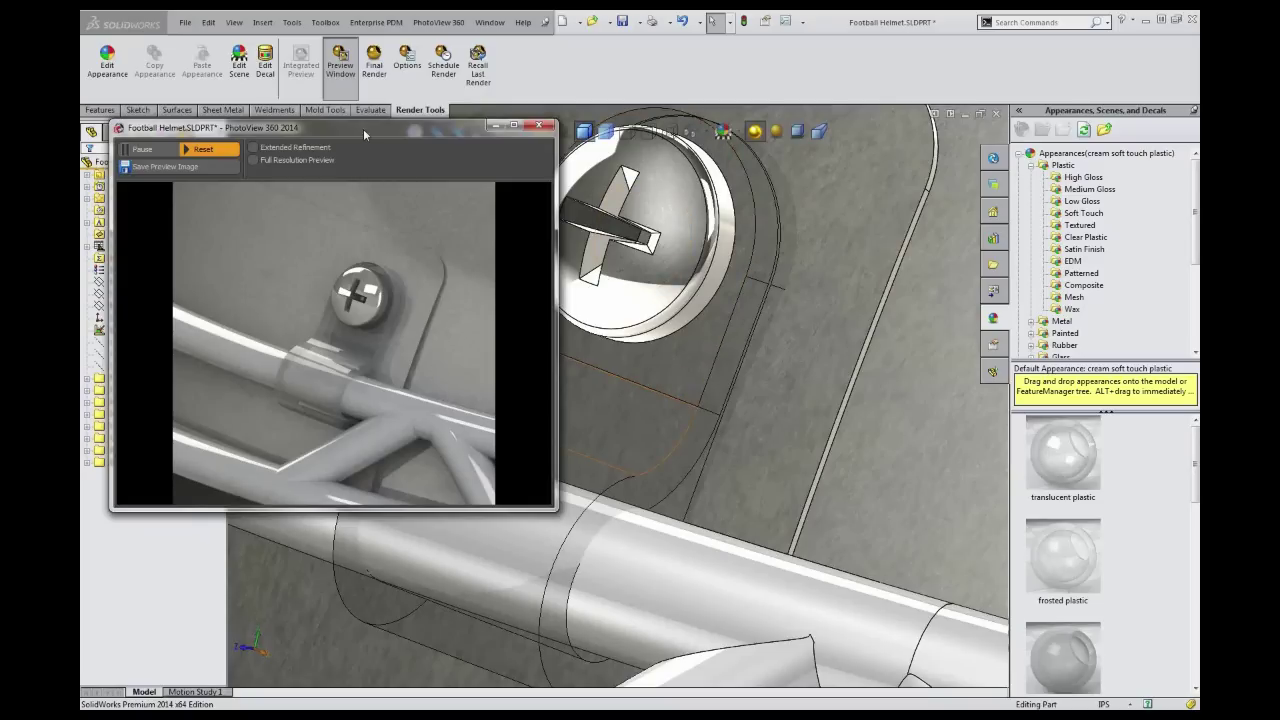
{"action": "left_click_drag", "start_coordinate": [363, 128], "coordinate": [410, 175]}
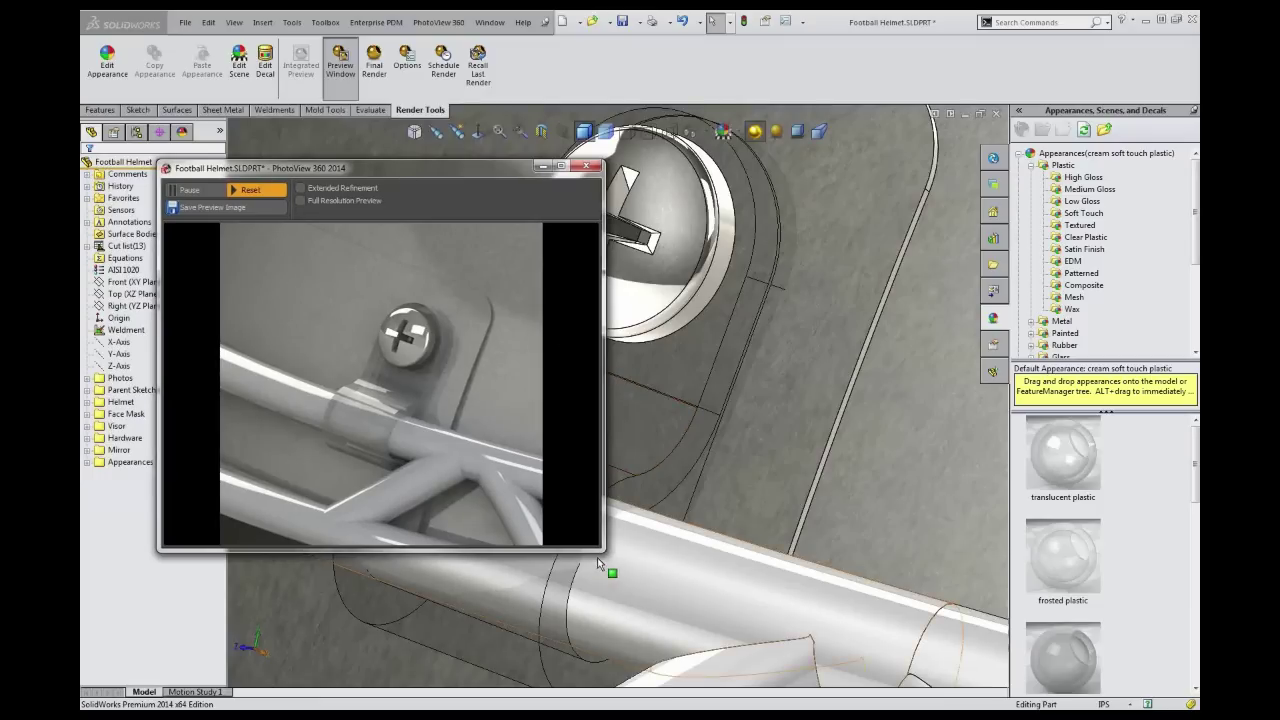
{"action": "left_click_drag", "start_coordinate": [600, 548], "coordinate": [886, 660]}
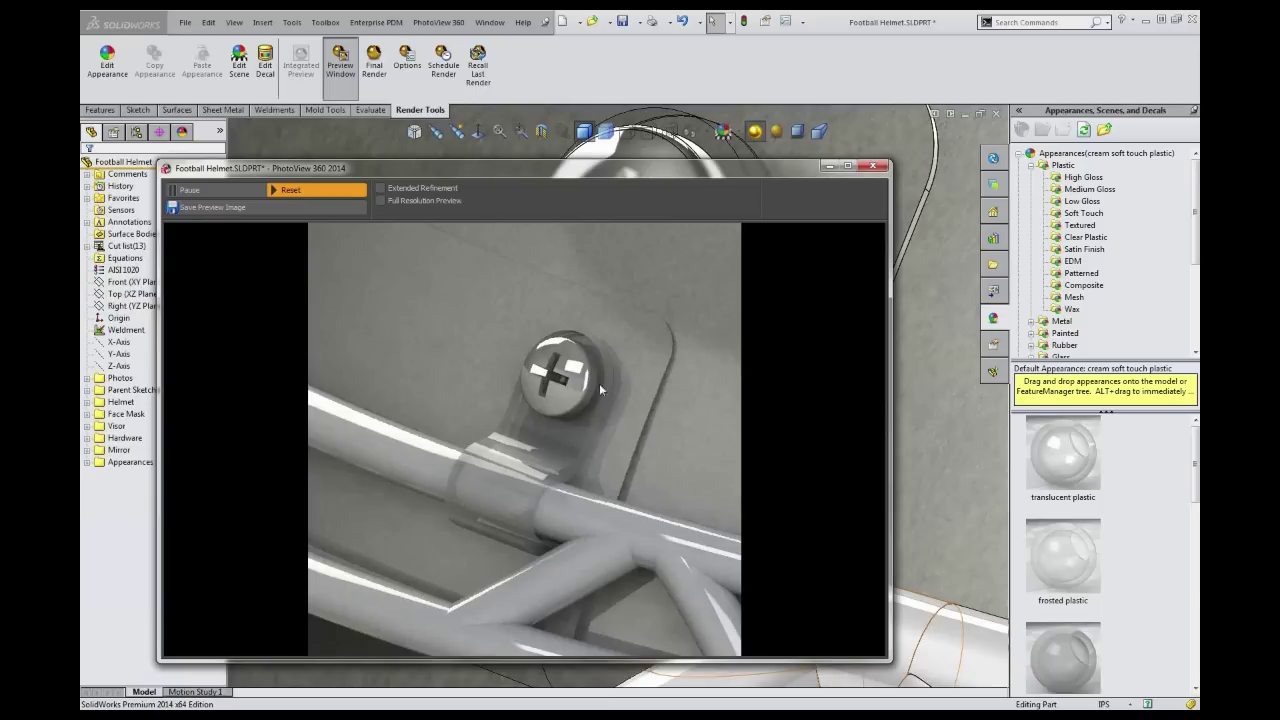
{"action": "left_click_drag", "start_coordinate": [886, 660], "coordinate": [432, 421]}
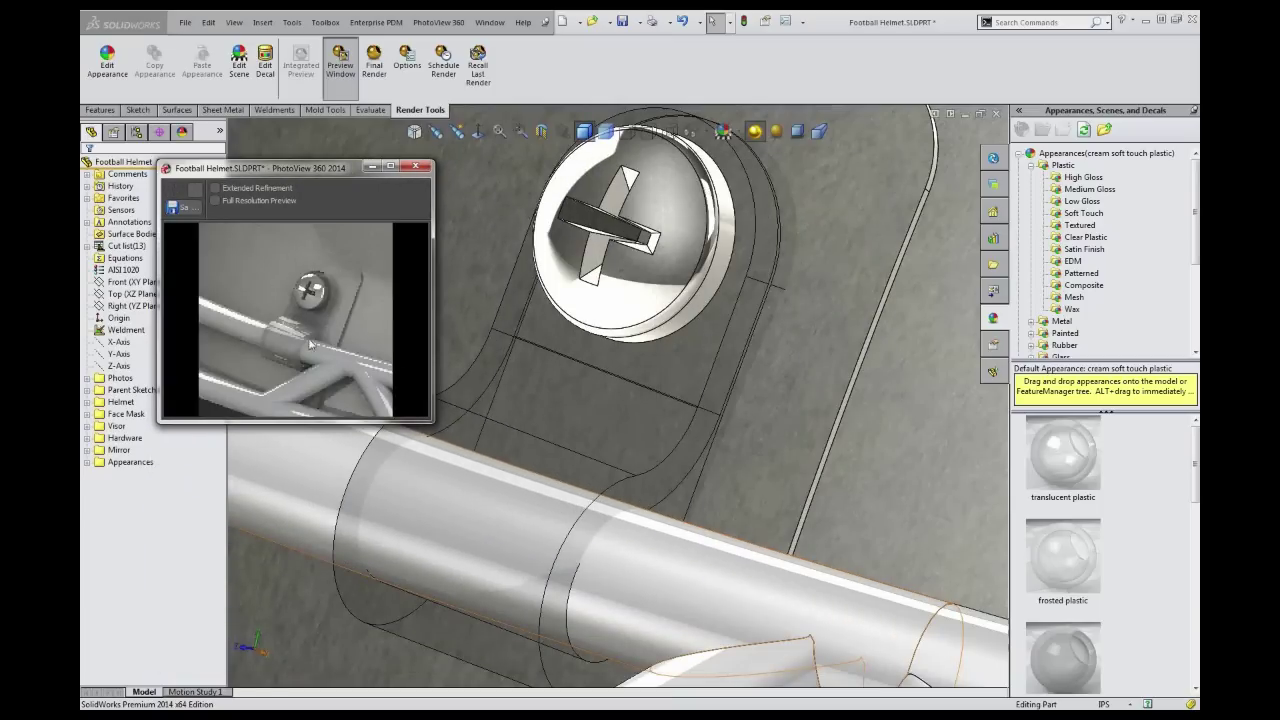
Examine the clamps and the whole helmet from other angles in the render preview, and close the preview
{"action": "middle_click_drag", "start_coordinate": [728, 414], "coordinate": [621, 417]}
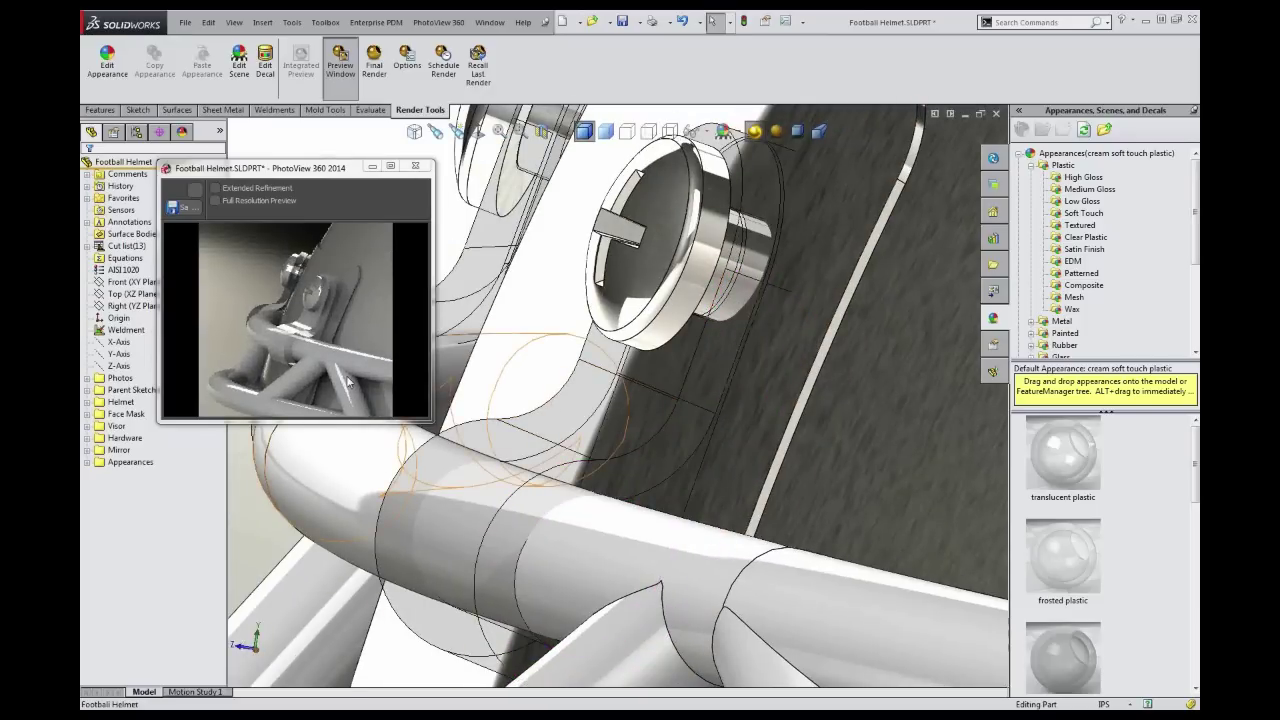
{"action": "mouse_move", "coordinate": [640, 450]}
{"action": "middle_mouse_down"}
{"action": "mouse_move", "coordinate": [656, 443]}
{"action": "mouse_move", "coordinate": [648, 457]}
{"action": "middle_mouse_up"}
{"action": "scroll", "coordinate": [648, 457], "scroll_direction": "up", "scroll_amount": 7}
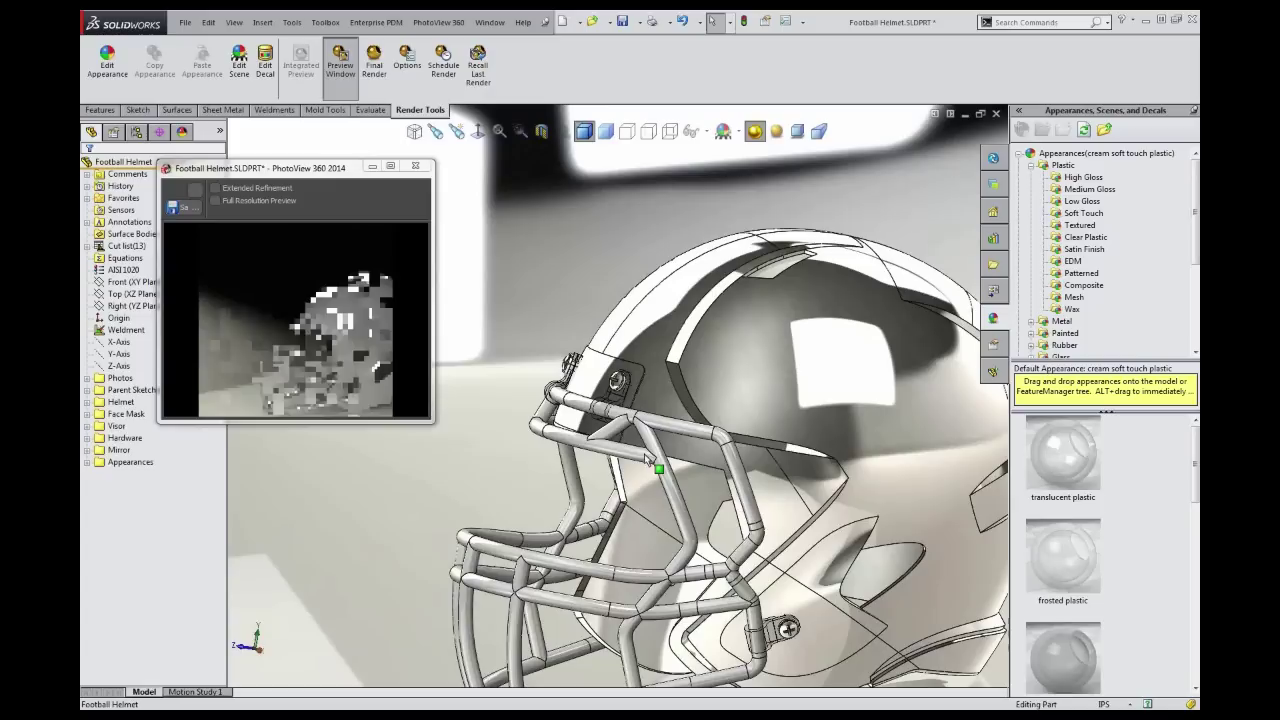
{"action": "scroll", "coordinate": [781, 500], "scroll_direction": "down", "scroll_amount": 2}
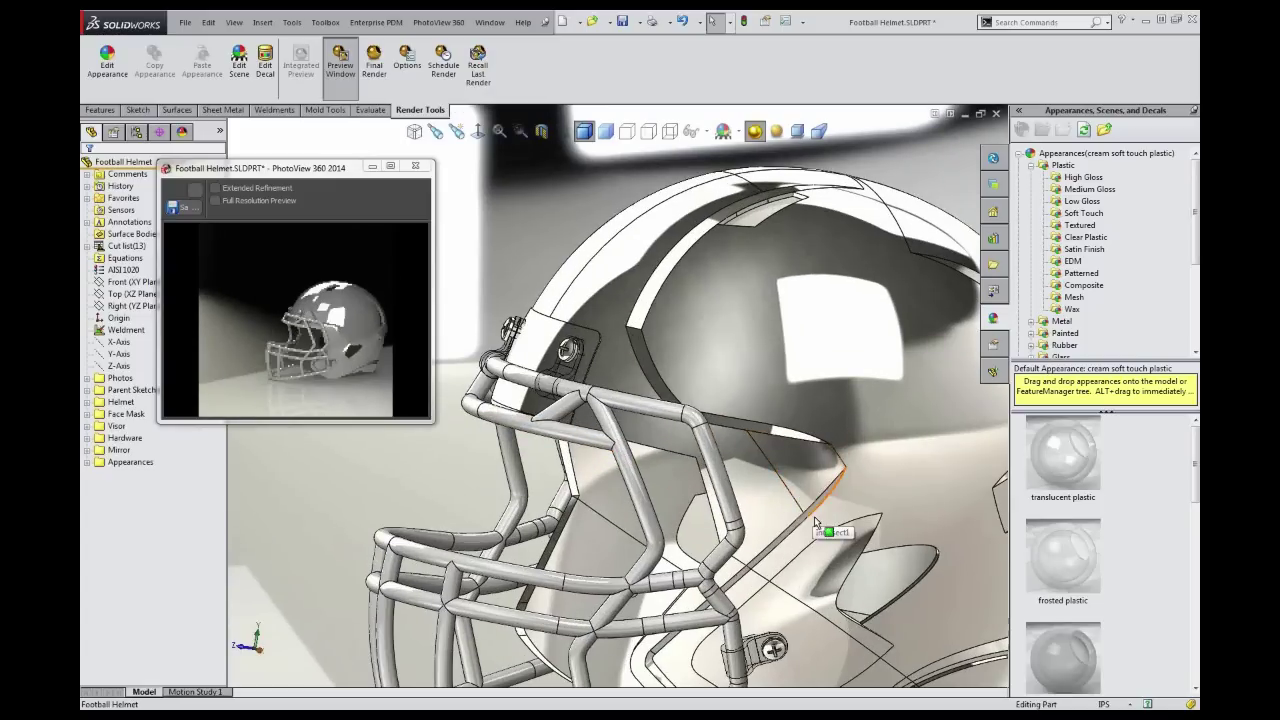
{"action": "scroll", "coordinate": [788, 523], "scroll_direction": "down", "scroll_amount": 2}
{"action": "middle_click_drag", "start_coordinate": [788, 523], "coordinate": [680, 470], "text": "ctrl"}
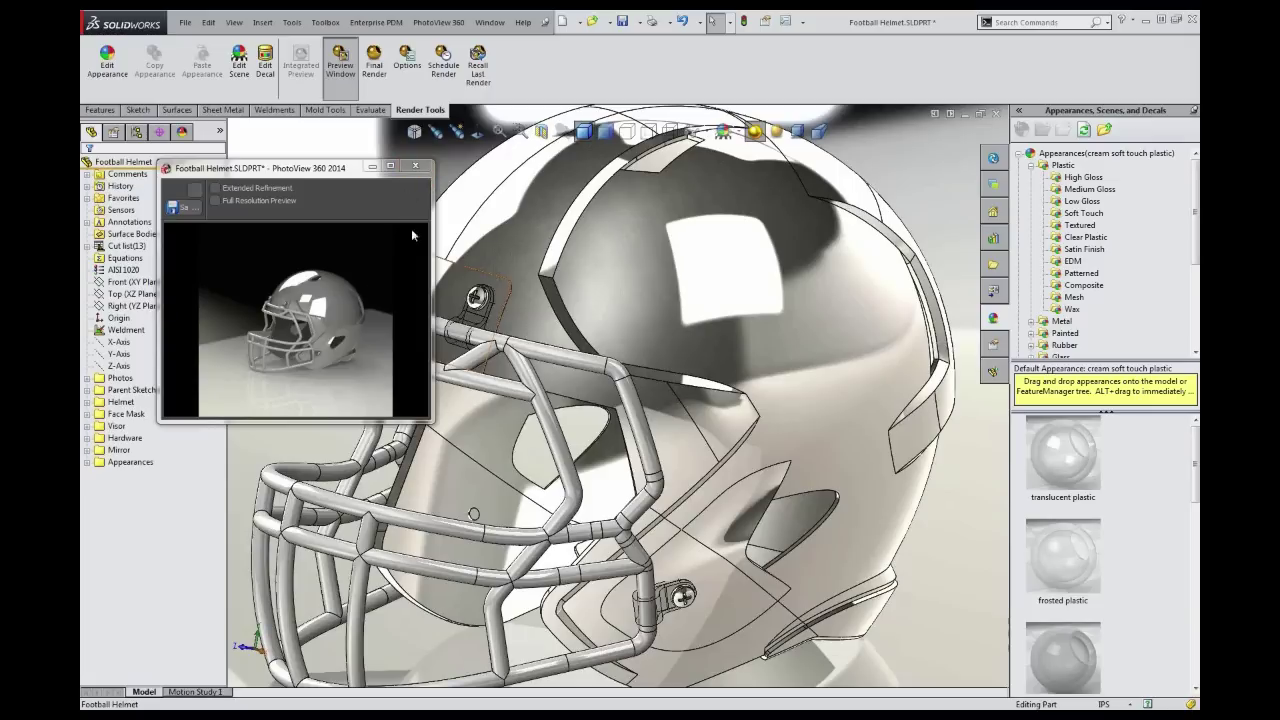
{"action": "left_click", "coordinate": [411, 168]}
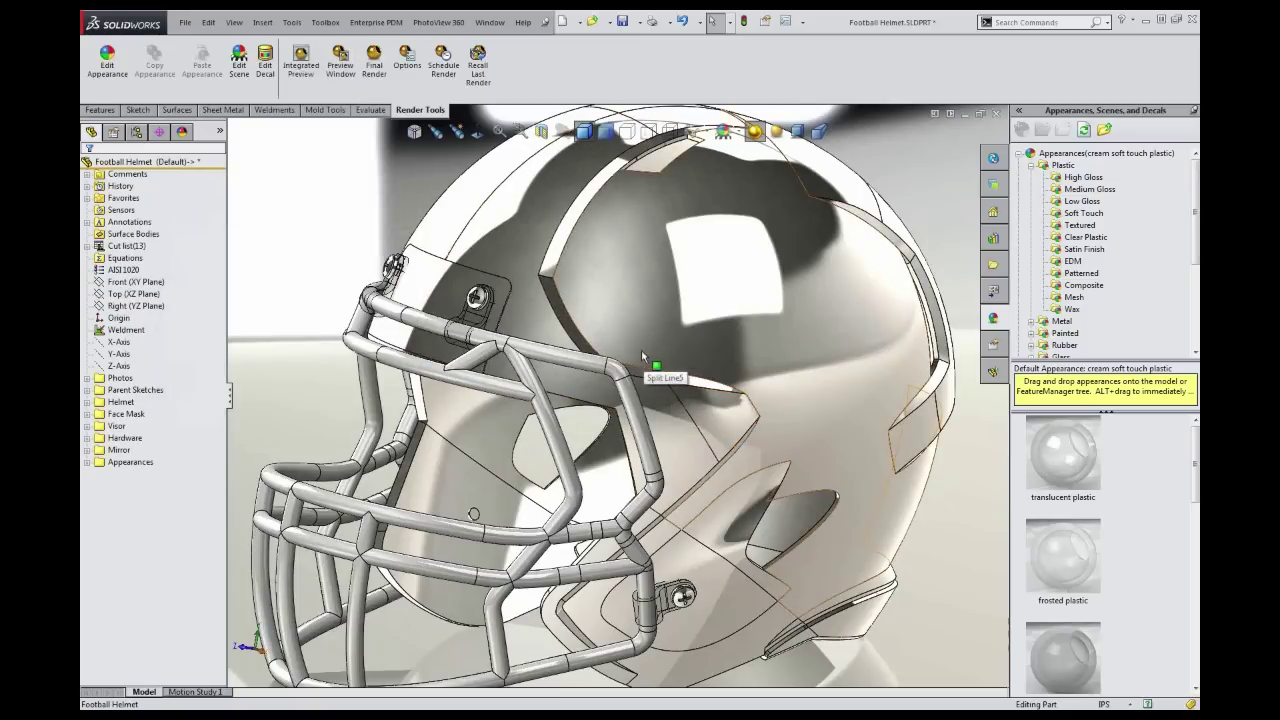
Apply white low gloss plastic at body level to the front bumper plate and the lower rear bumper, viewing the whole helmet
{"action": "mouse_move", "coordinate": [660, 364]}
{"action": "middle_mouse_down"}
{"action": "mouse_move", "coordinate": [641, 368]}
{"action": "mouse_move", "coordinate": [678, 387]}
{"action": "middle_mouse_up"}
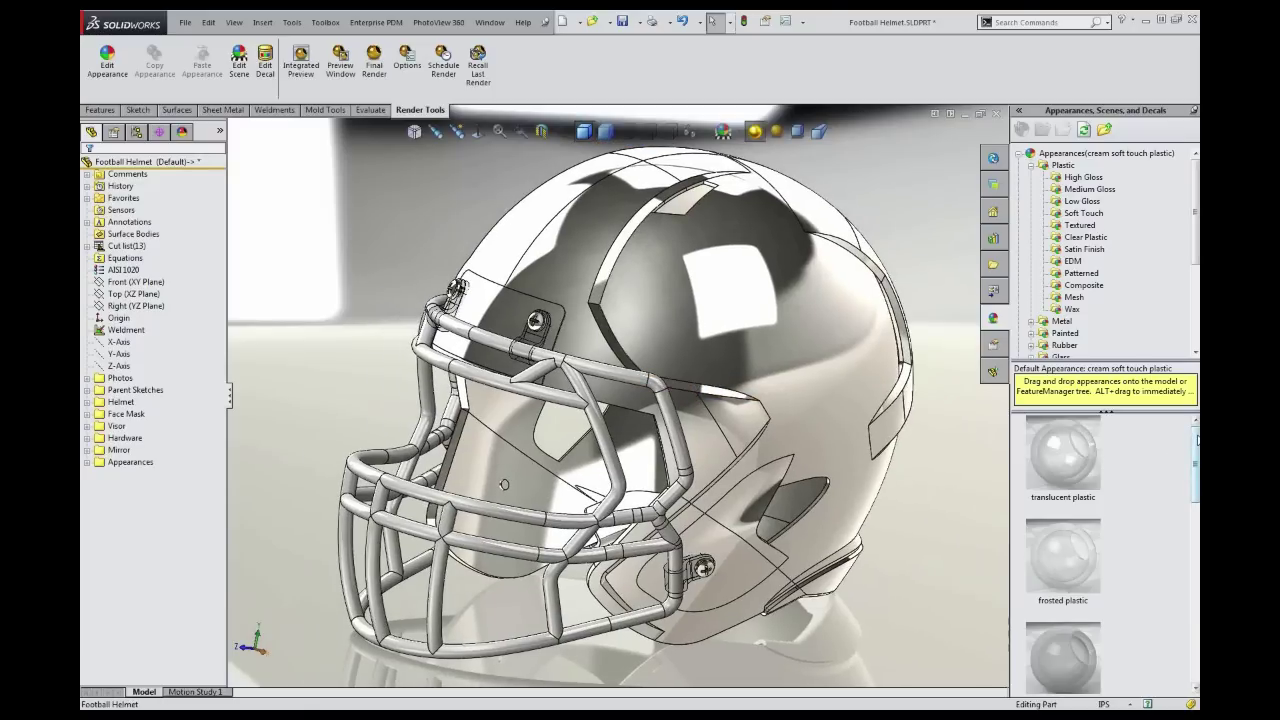
{"action": "left_click_drag", "start_coordinate": [1197, 440], "coordinate": [1197, 414]}
{"action": "left_click", "coordinate": [1080, 201]}
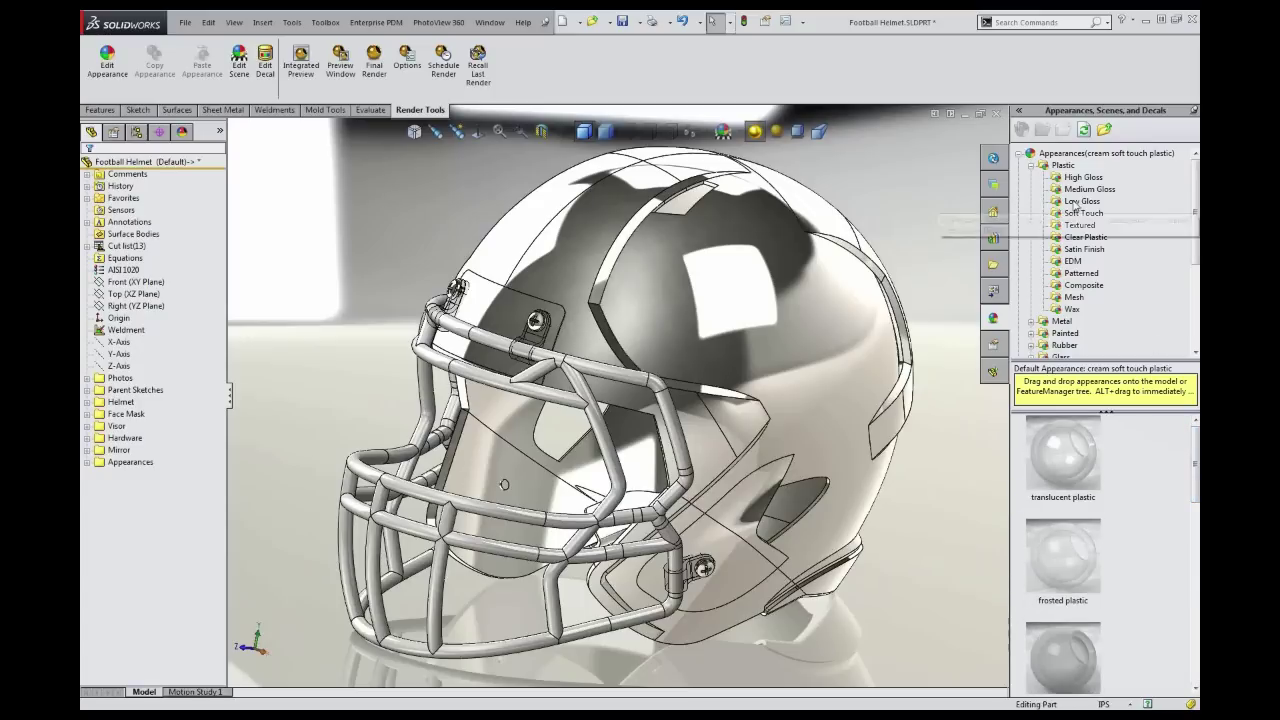
{"action": "left_click_drag", "start_coordinate": [1055, 470], "coordinate": [505, 322]}
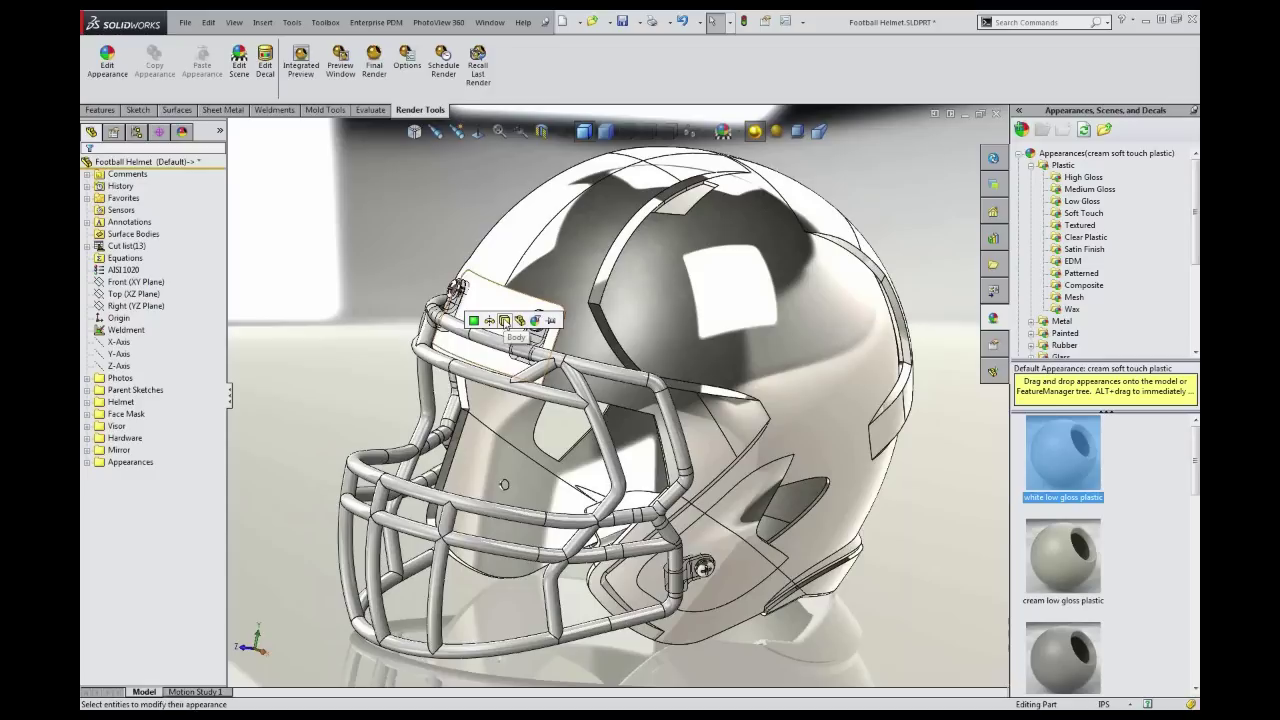
{"action": "left_click", "coordinate": [505, 321]}
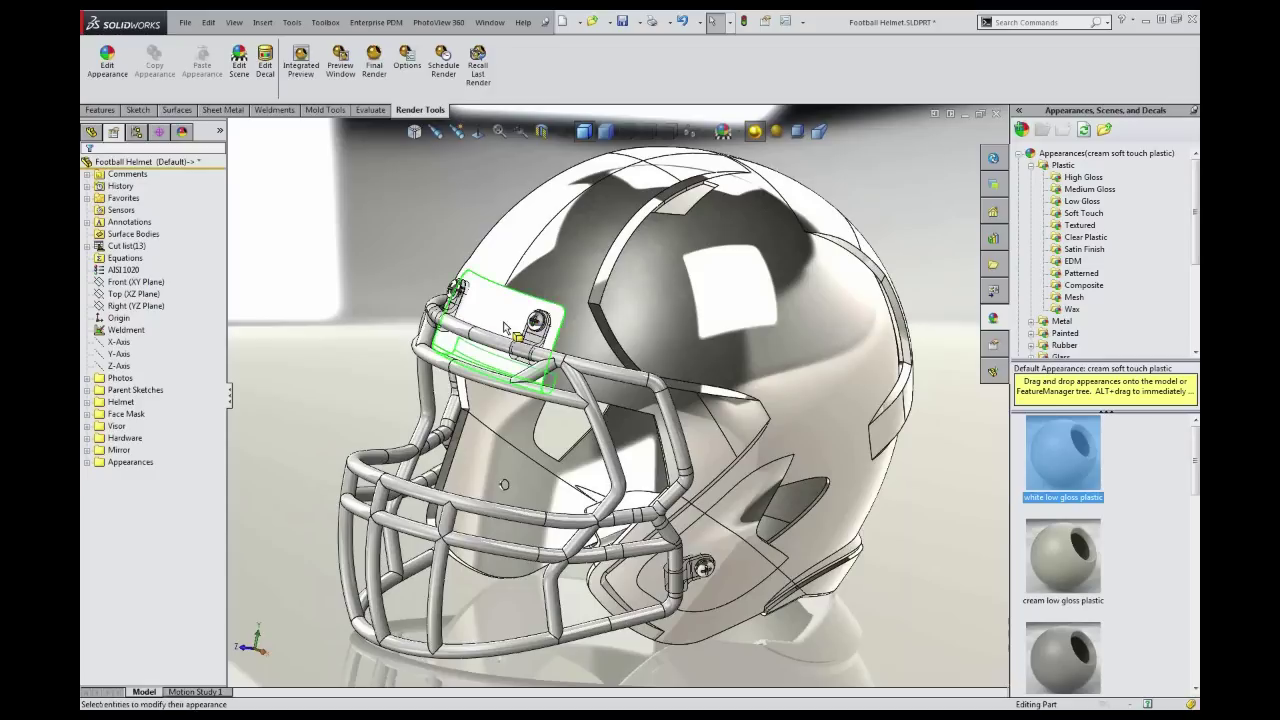
{"action": "left_click", "coordinate": [842, 586]}
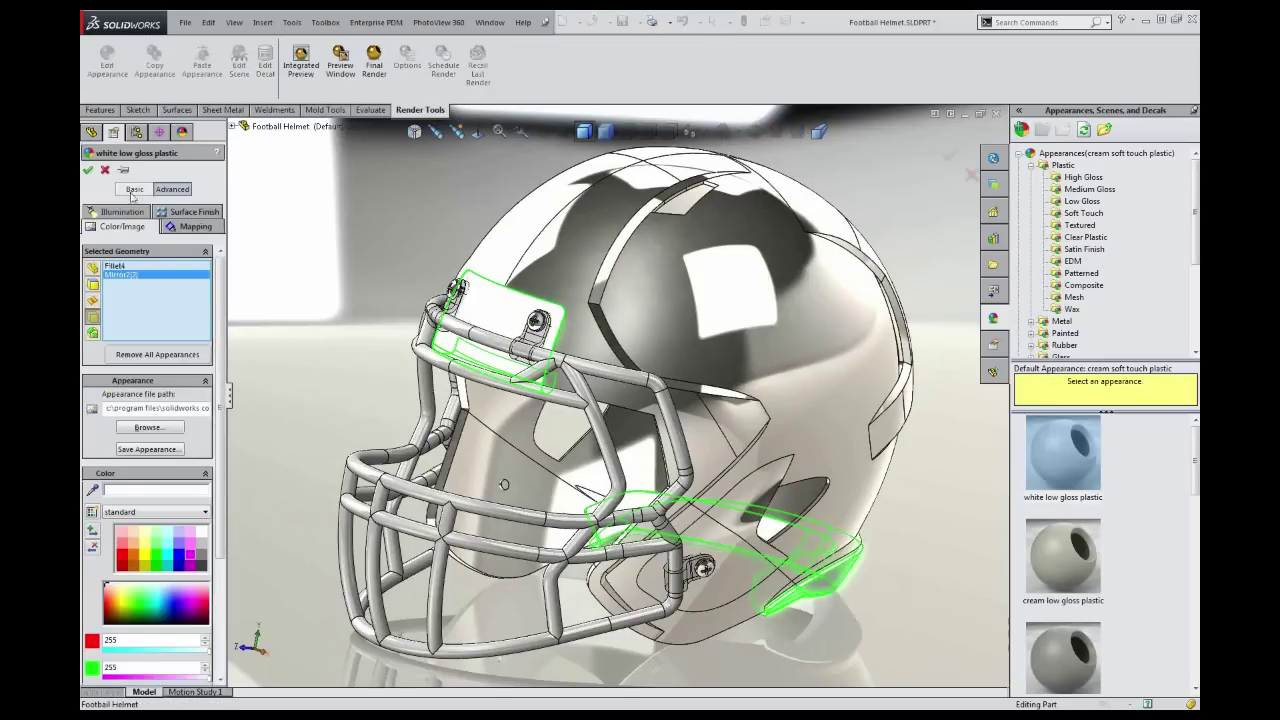
{"action": "left_click", "coordinate": [88, 170]}
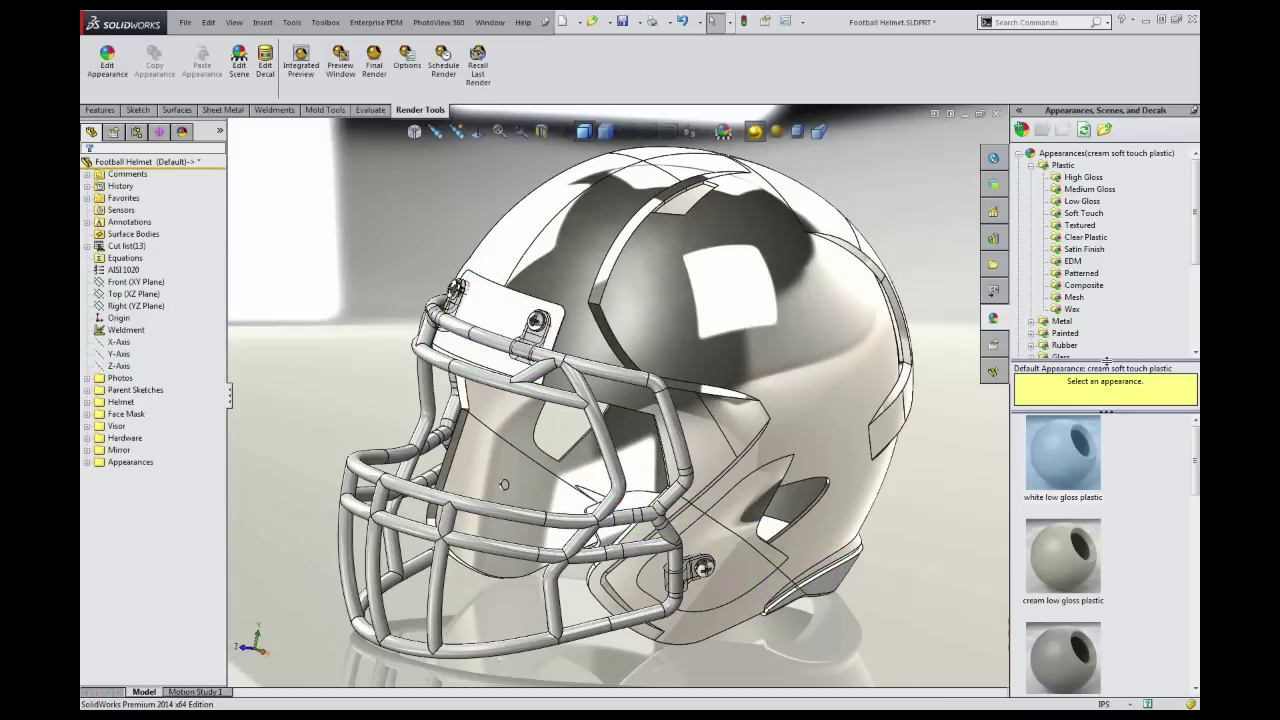
Collapse the plastic appearances and browse the painted Car appearances down to the metallic greys
{"action": "left_click", "coordinate": [1032, 166]}
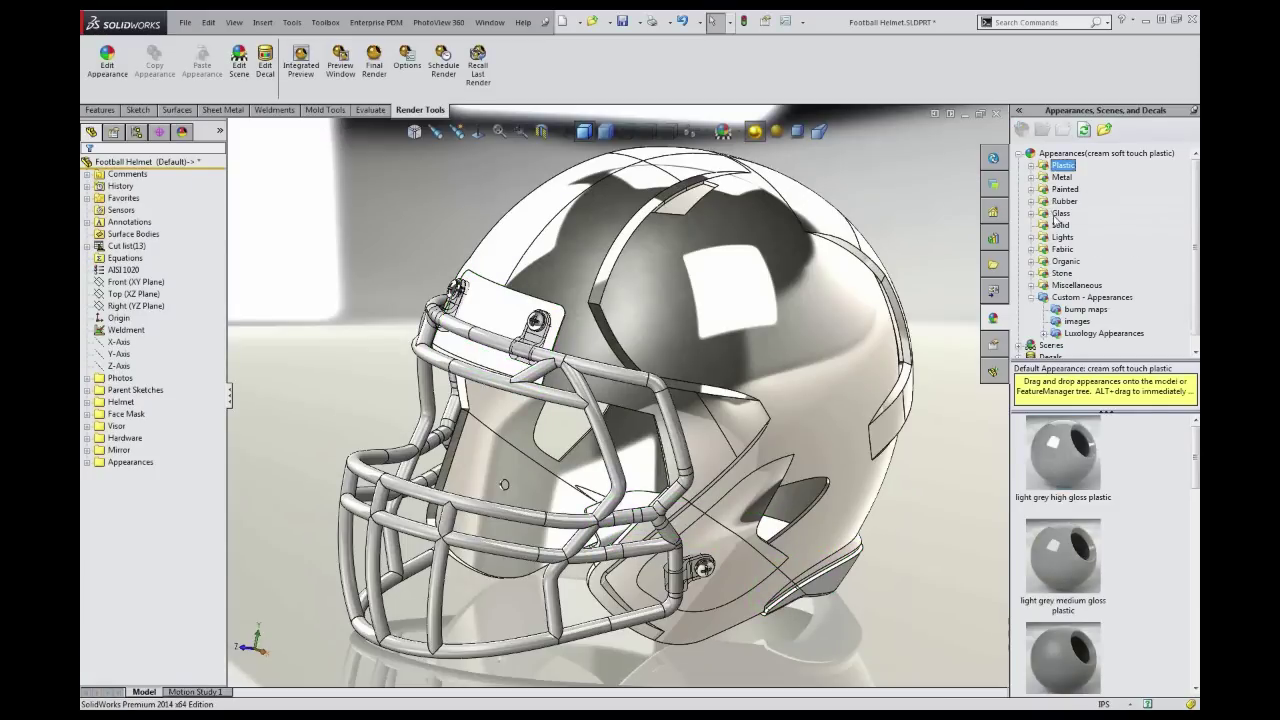
{"action": "left_click", "coordinate": [1031, 190]}
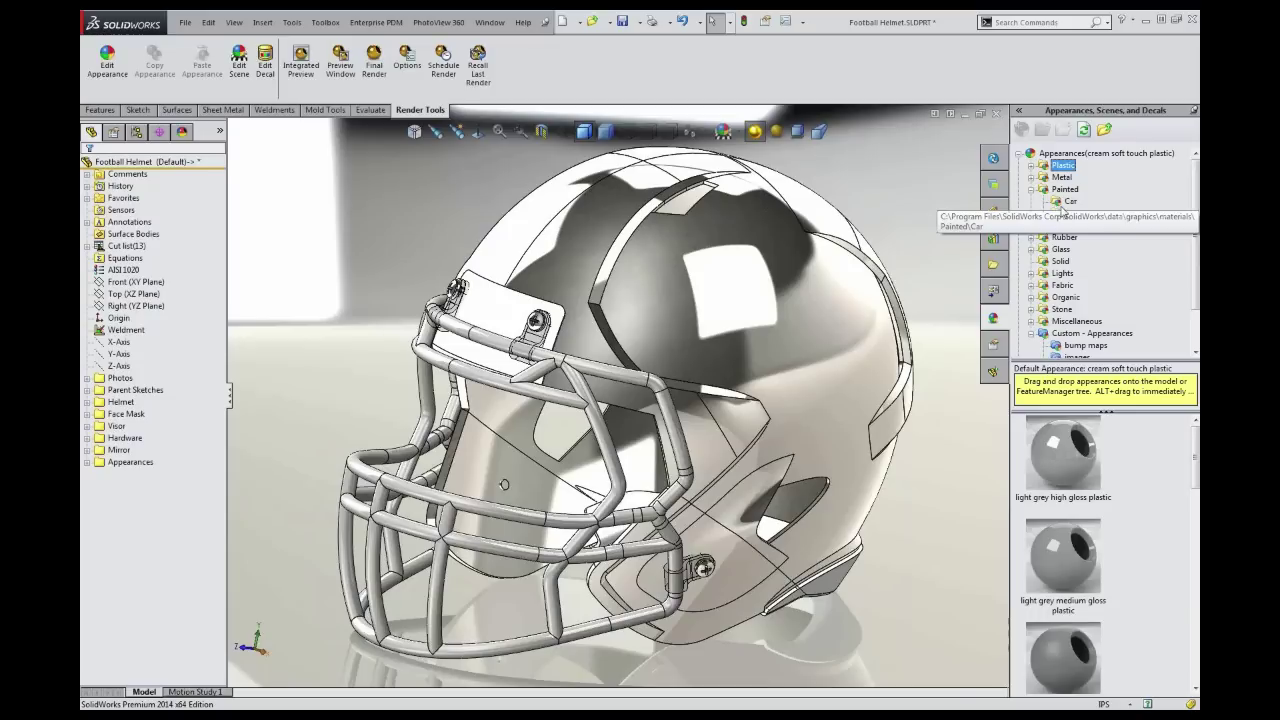
{"action": "scroll", "coordinate": [1085, 195], "scroll_direction": "down", "scroll_amount": 1}
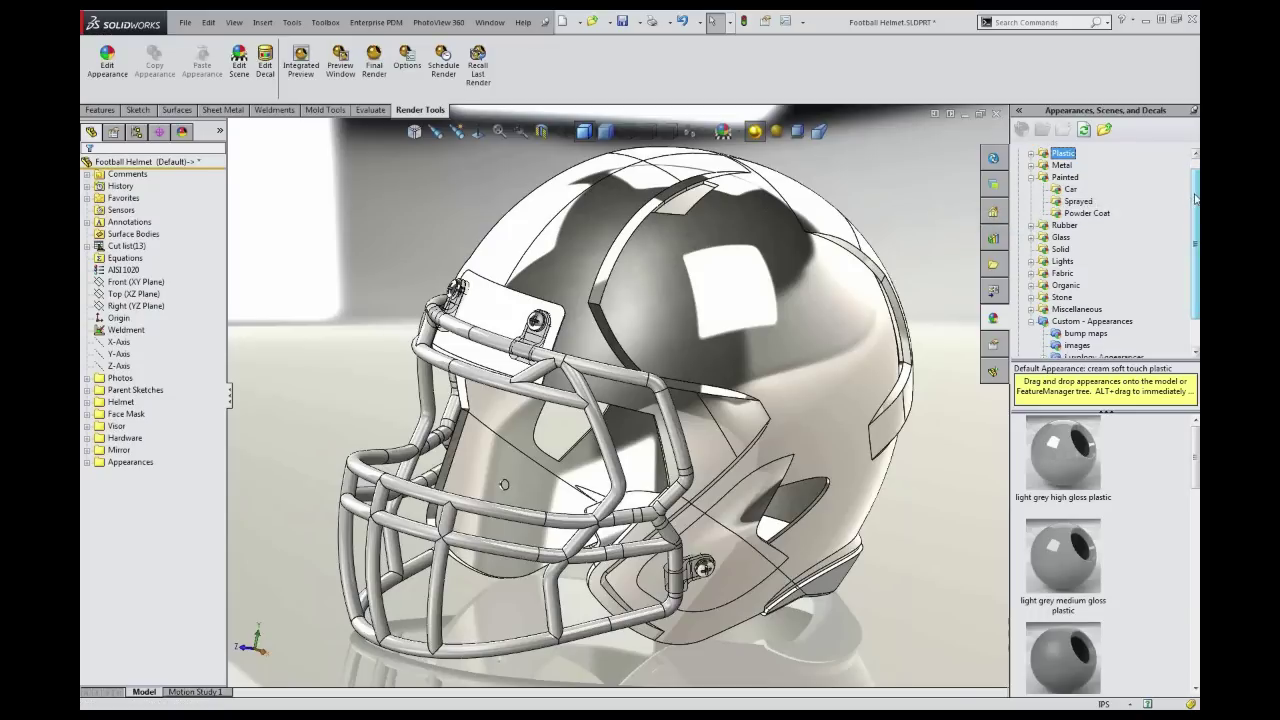
{"action": "left_click", "coordinate": [1069, 189]}
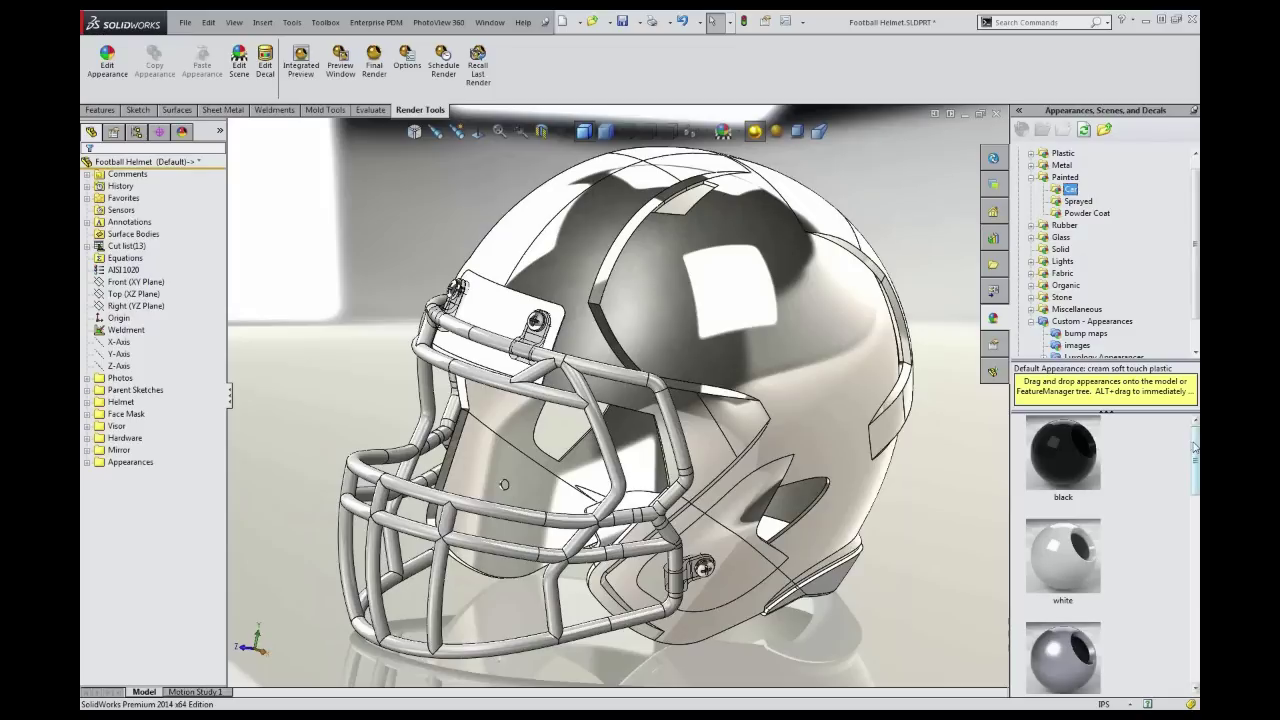
{"action": "left_click_drag", "start_coordinate": [1194, 447], "coordinate": [1193, 518]}
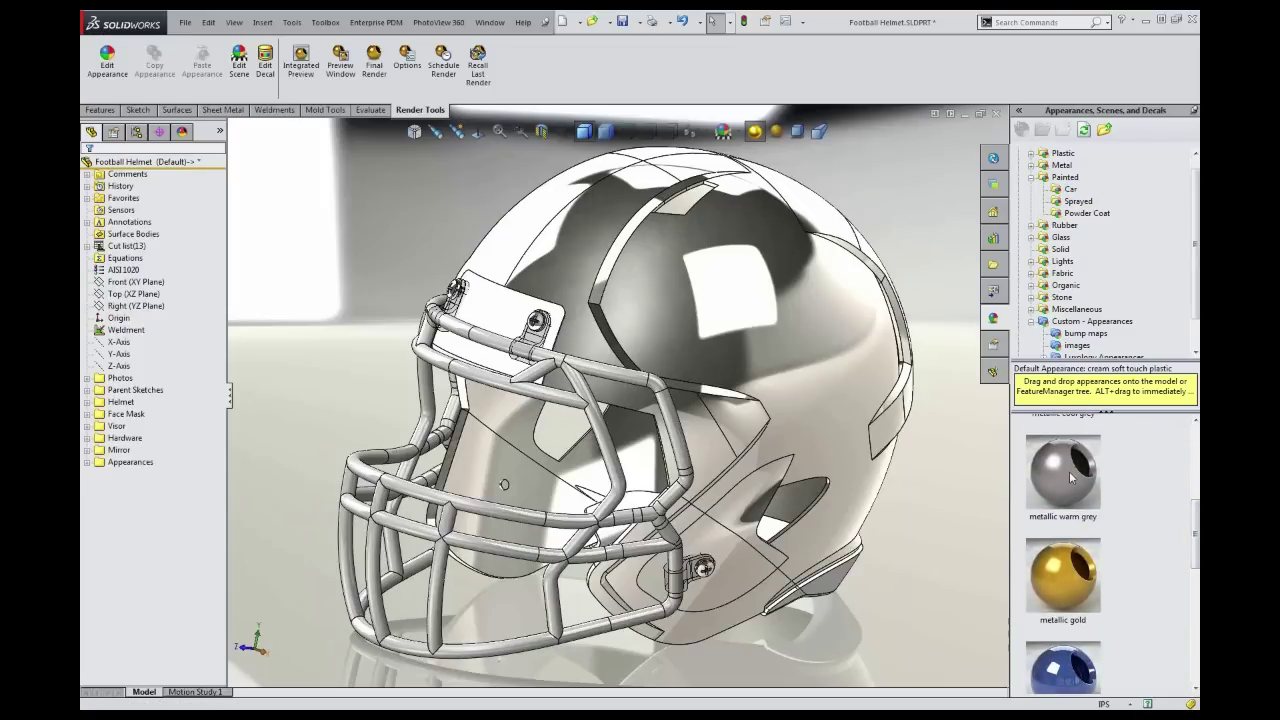
Compare the metallic warm grey, metallic gold, gloss blue and gloss red car paints using their enlarged thumbnails
{"action": "mouse_move", "coordinate": [1057, 488]}
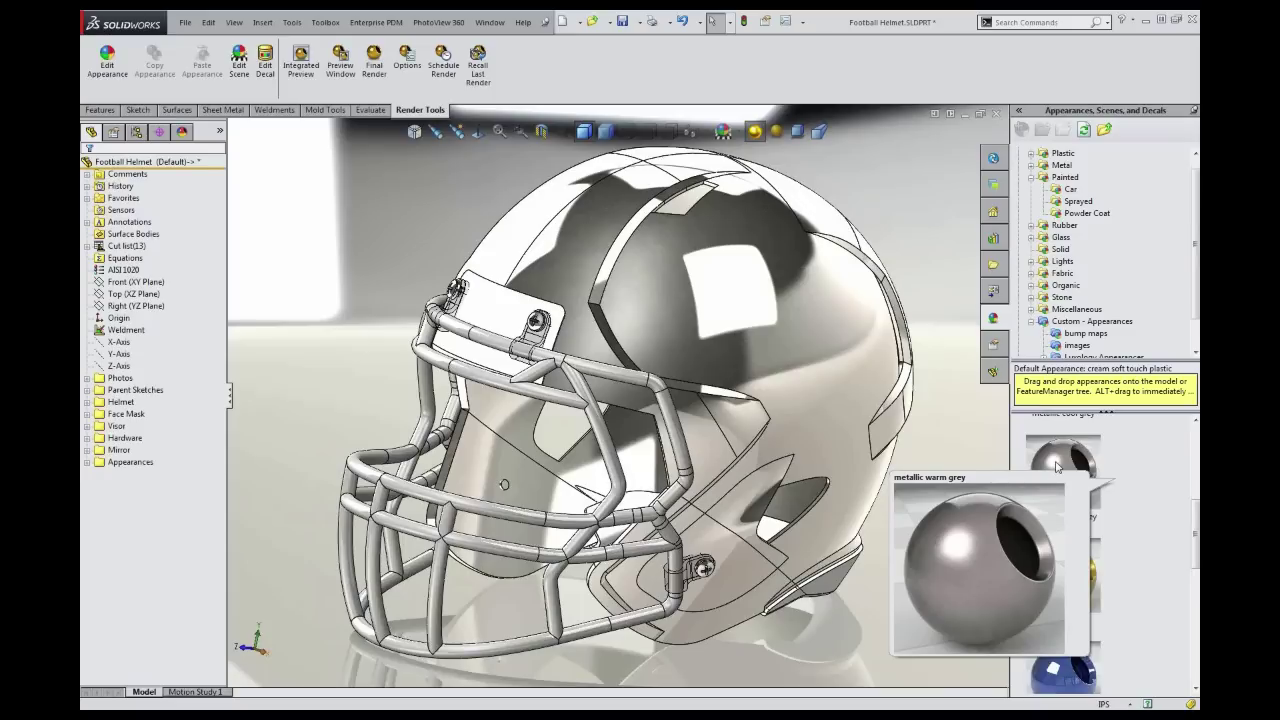
{"action": "scroll", "coordinate": [1150, 550], "scroll_direction": "down", "scroll_amount": 3}
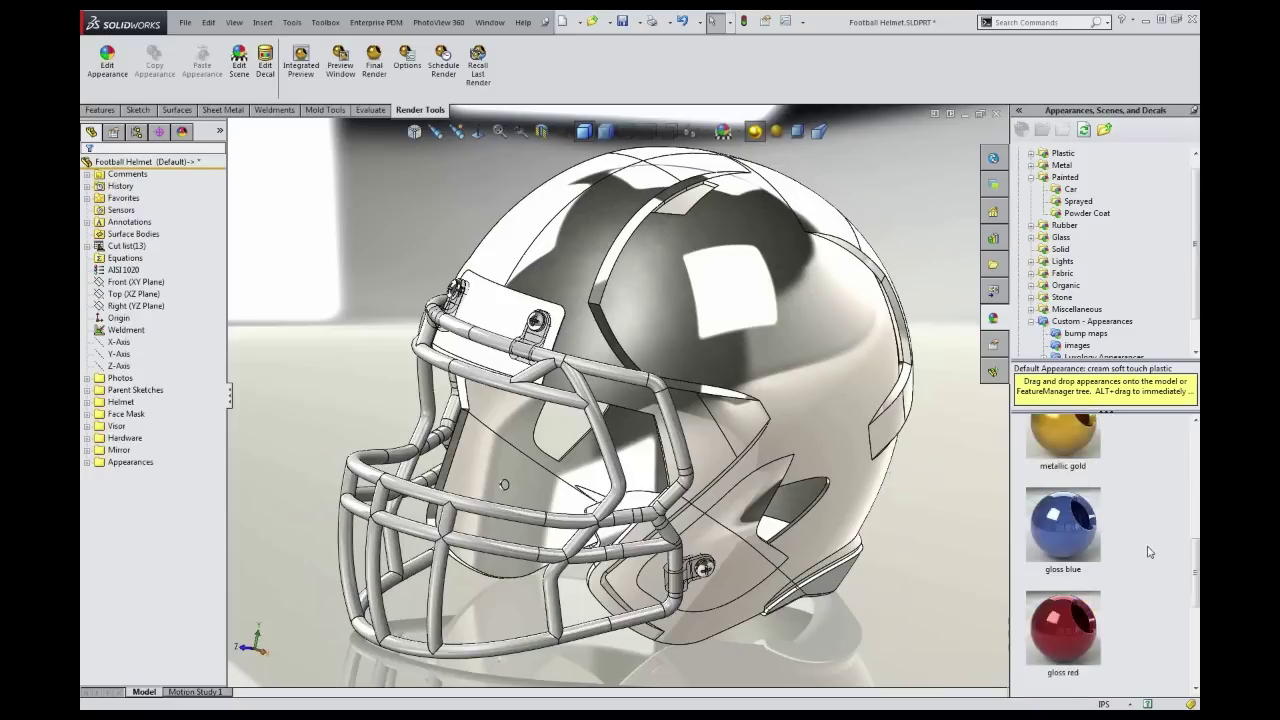
{"action": "scroll", "coordinate": [1140, 553], "scroll_direction": "up", "scroll_amount": 2}
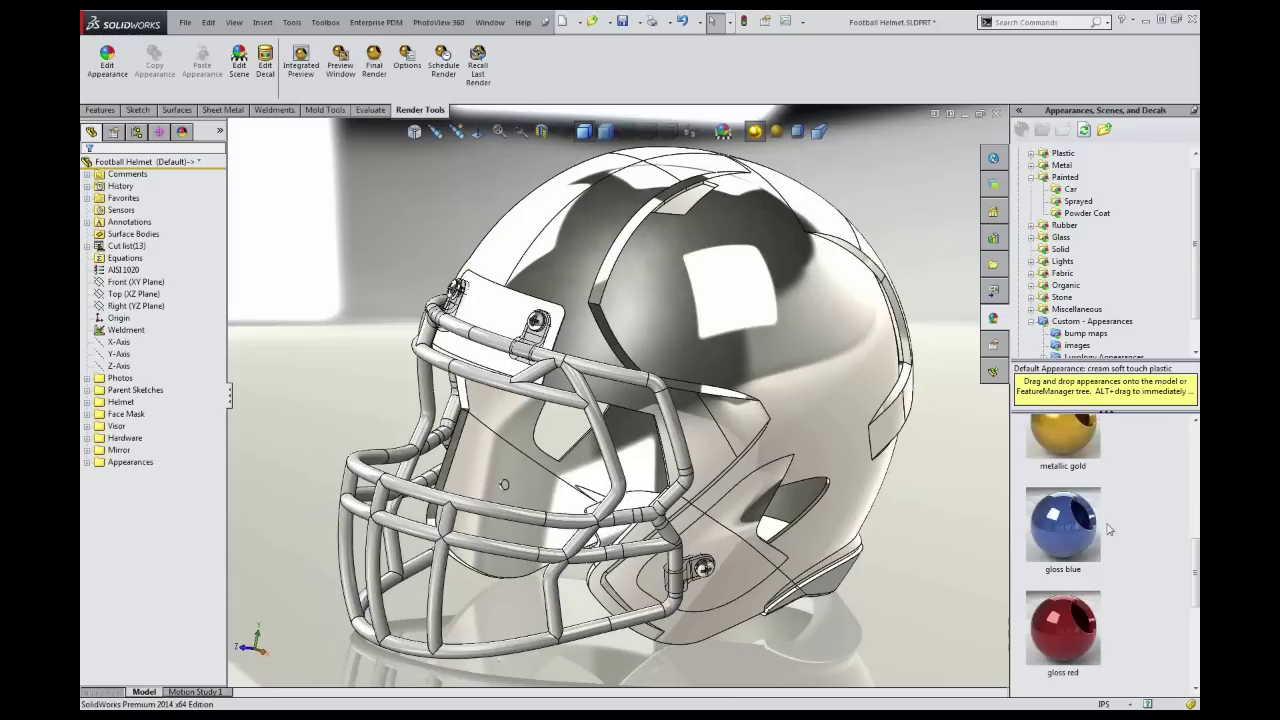
{"action": "mouse_move", "coordinate": [1063, 532]}
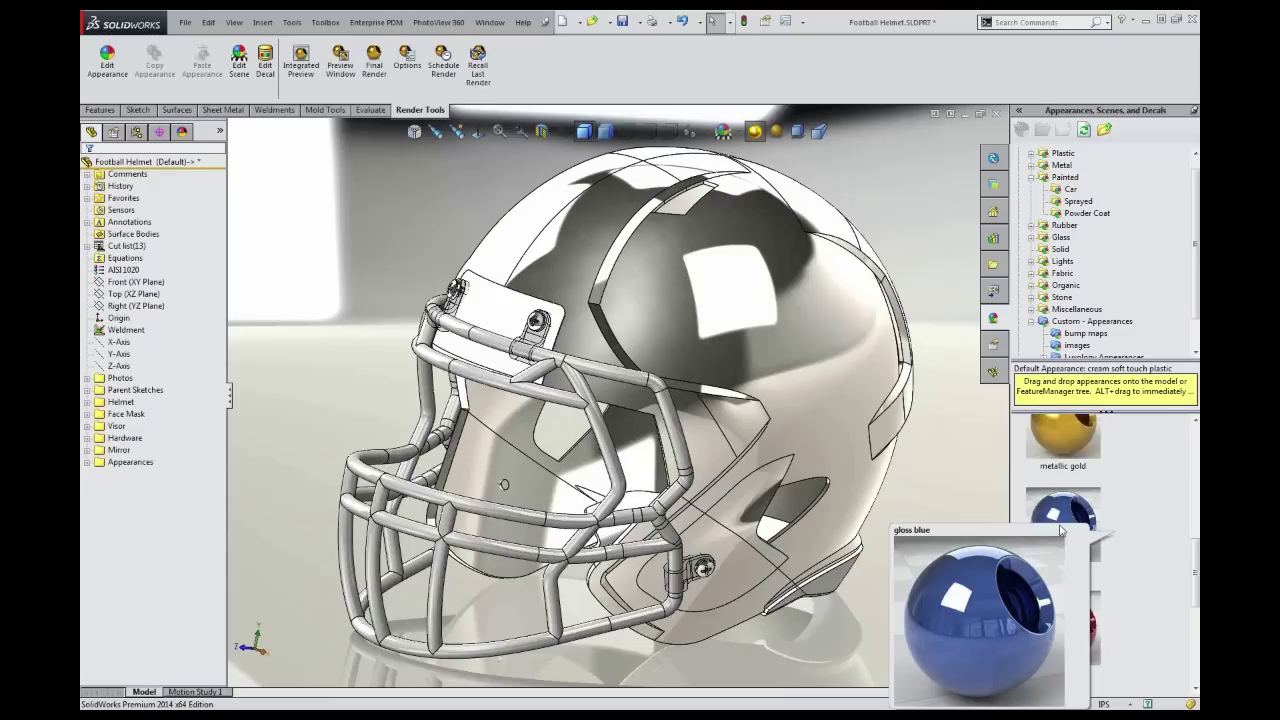
{"action": "scroll", "coordinate": [1128, 515], "scroll_direction": "up", "scroll_amount": 2}
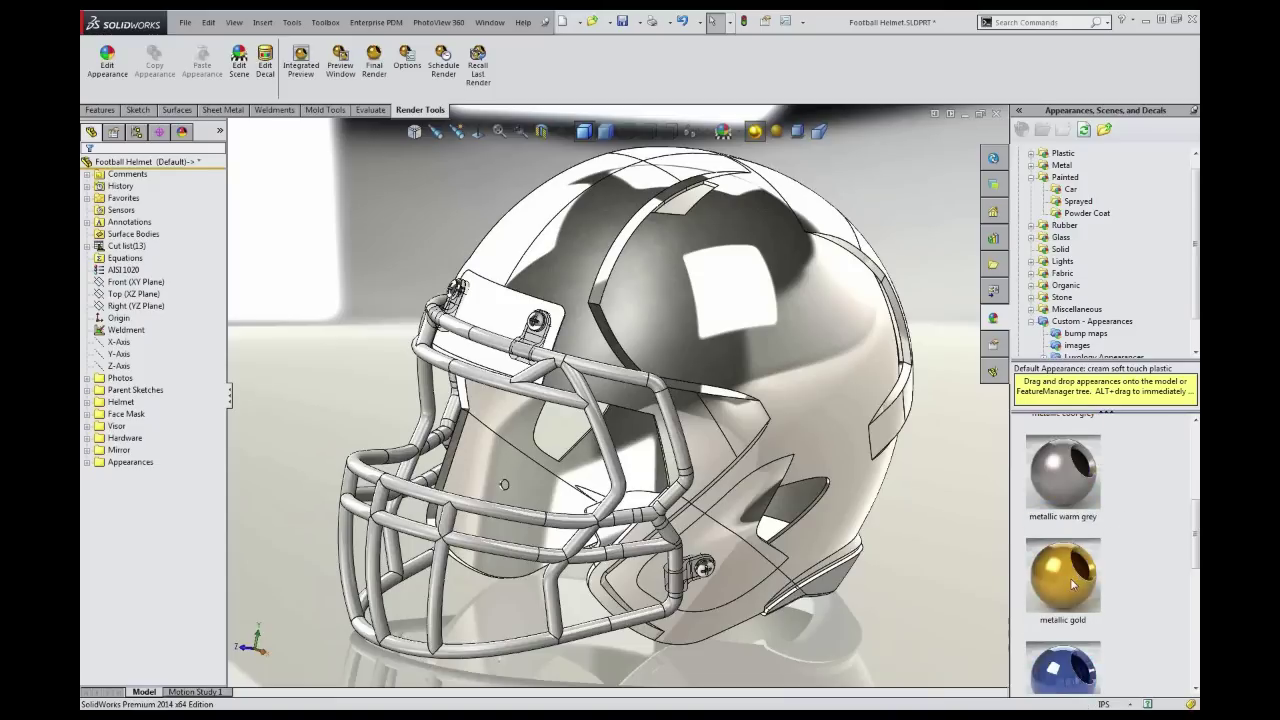
{"action": "mouse_move", "coordinate": [1072, 585]}
{"action": "scroll", "coordinate": [1041, 494], "scroll_direction": "down", "scroll_amount": 2}
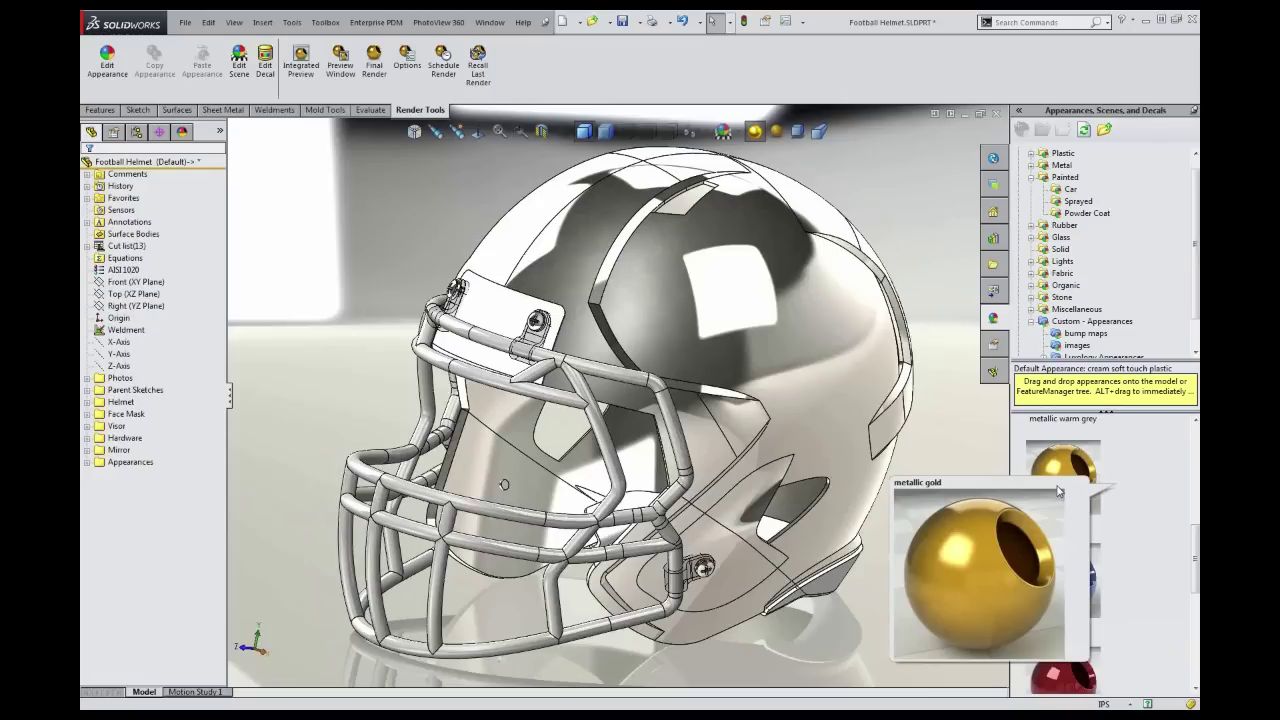
{"action": "scroll", "coordinate": [1128, 540], "scroll_direction": "up", "scroll_amount": 2}
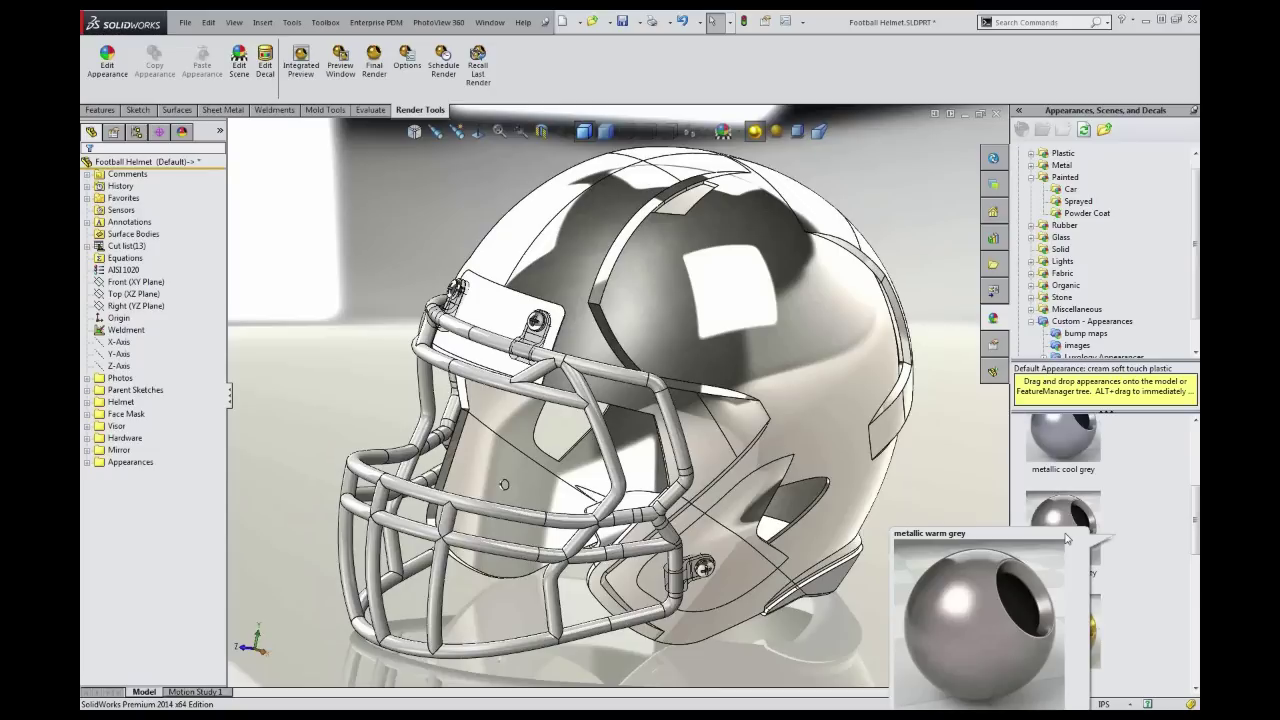
{"action": "scroll", "coordinate": [1132, 554], "scroll_direction": "down", "scroll_amount": 2}
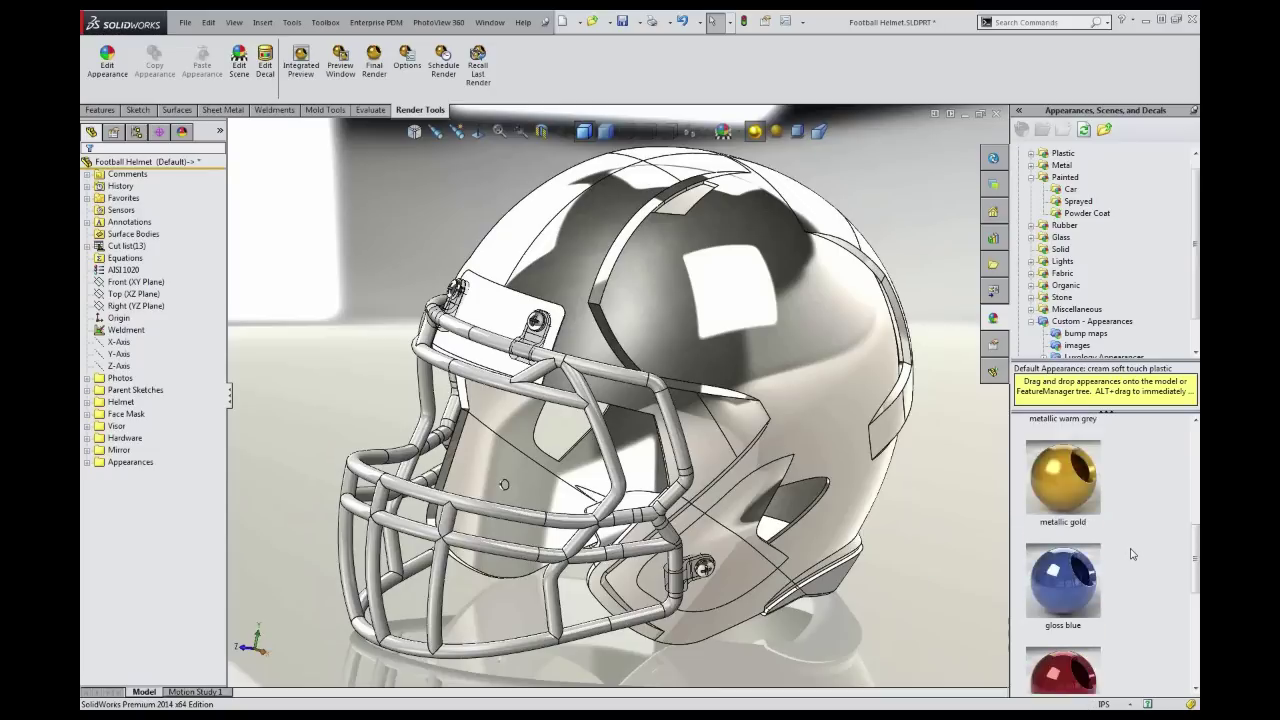
{"action": "scroll", "coordinate": [1132, 554], "scroll_direction": "down", "scroll_amount": 1}
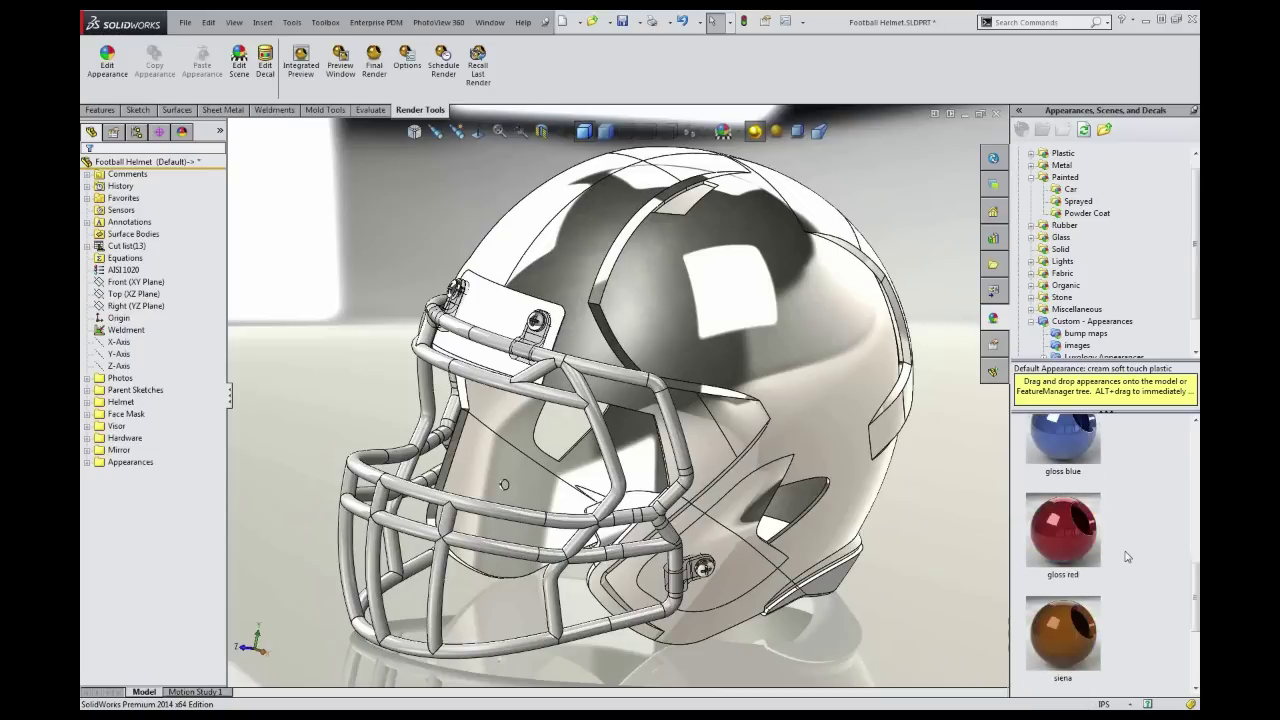
{"action": "scroll", "coordinate": [1126, 557], "scroll_direction": "up", "scroll_amount": 4}
{"action": "scroll", "coordinate": [1124, 558], "scroll_direction": "down", "scroll_amount": 2}
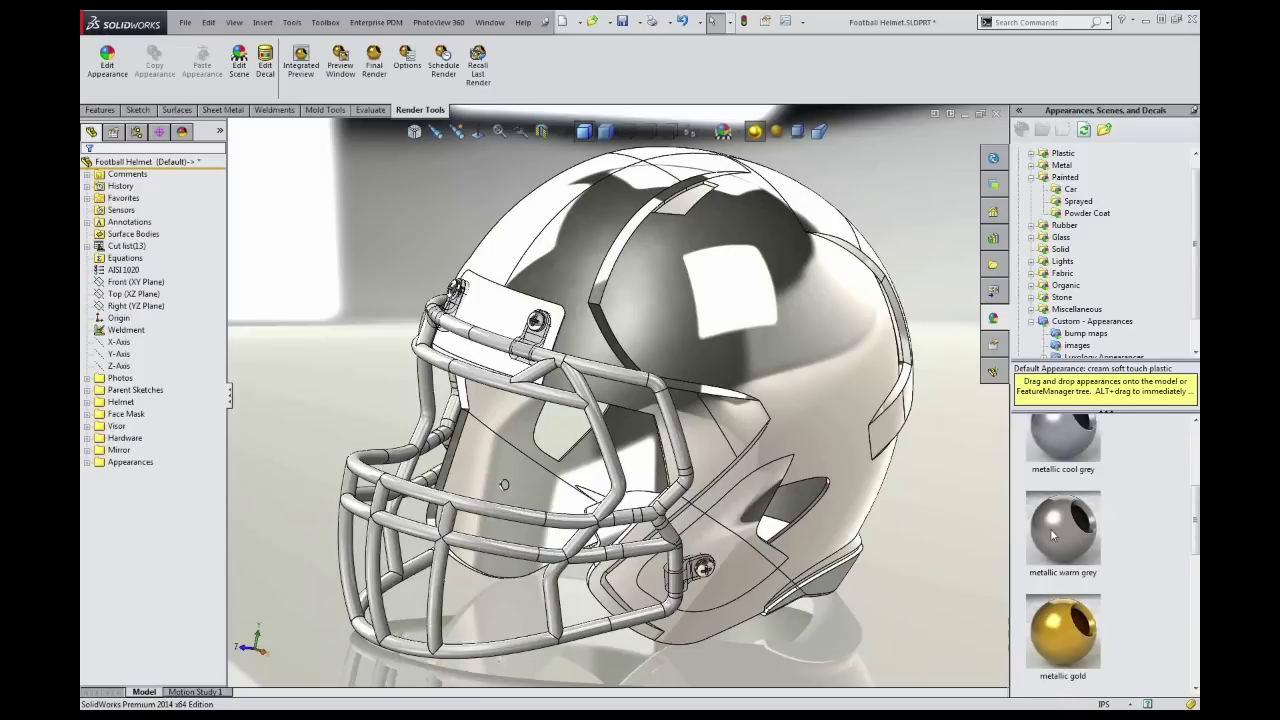
Apply the white car paint to the helmet's entire shell body
{"action": "left_click_drag", "start_coordinate": [1055, 528], "coordinate": [668, 350]}
{"action": "left_click_drag", "start_coordinate": [1194, 506], "coordinate": [1196, 440]}
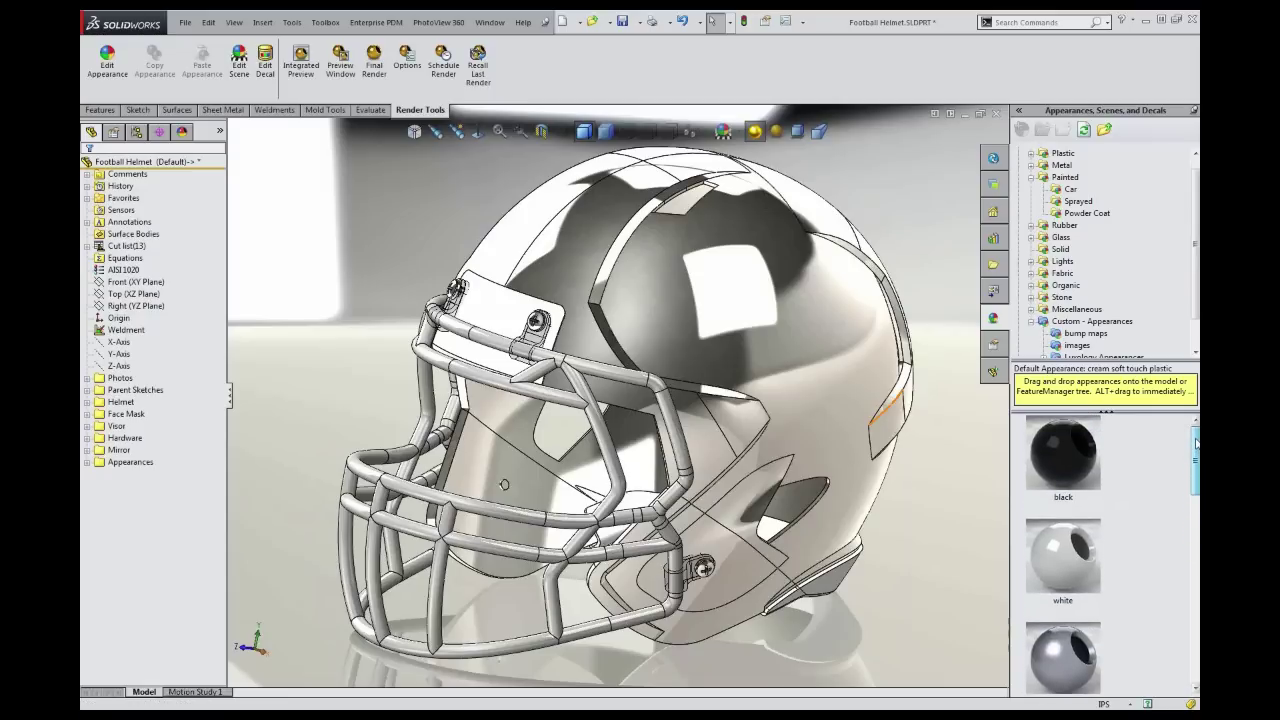
{"action": "left_click", "coordinate": [1068, 557]}
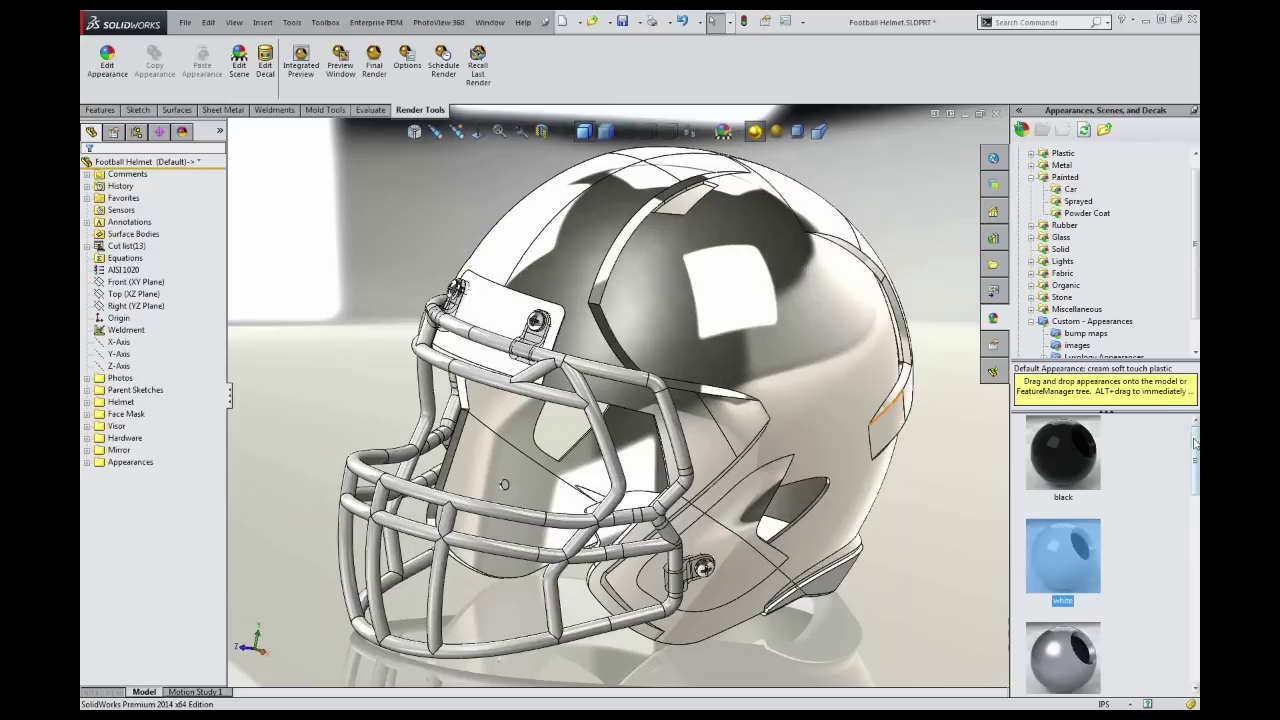
{"action": "mouse_move", "coordinate": [1195, 445]}
{"action": "left_mouse_down"}
{"action": "mouse_move", "coordinate": [1187, 571]}
{"action": "mouse_move", "coordinate": [1188, 437]}
{"action": "left_mouse_up"}
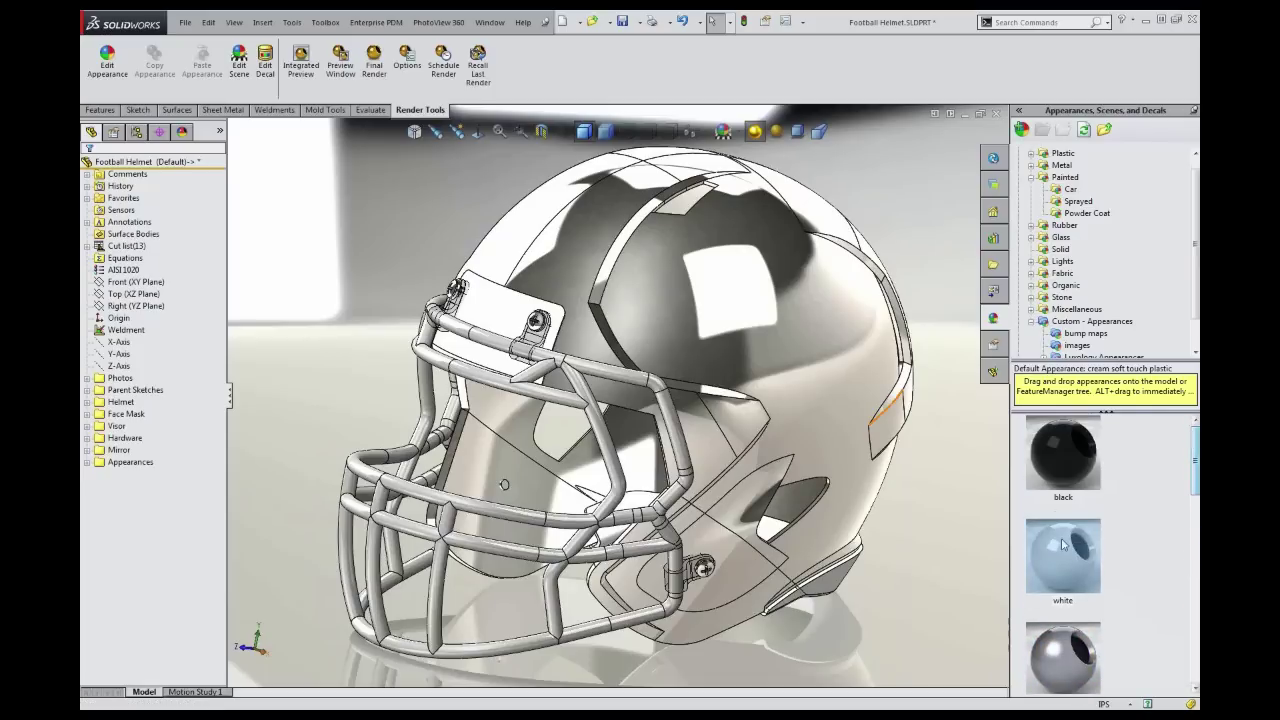
{"action": "left_click_drag", "start_coordinate": [1060, 539], "coordinate": [752, 330]}
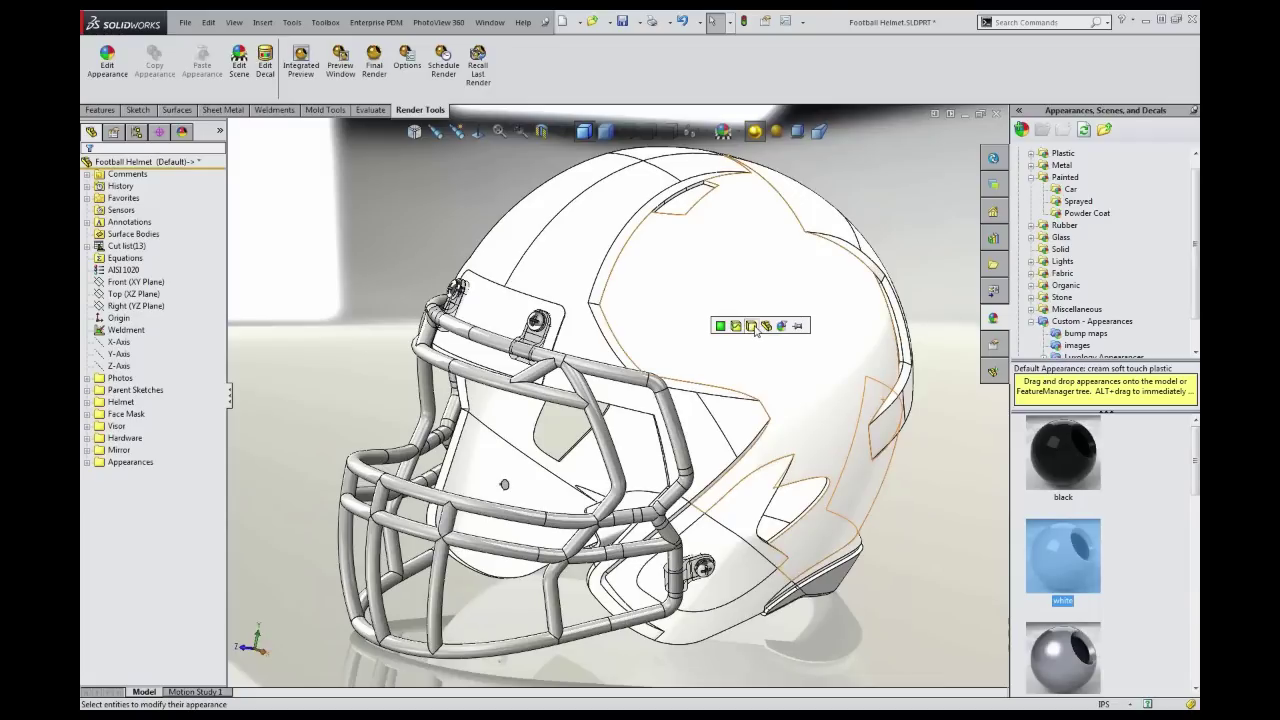
{"action": "left_click", "coordinate": [754, 327]}
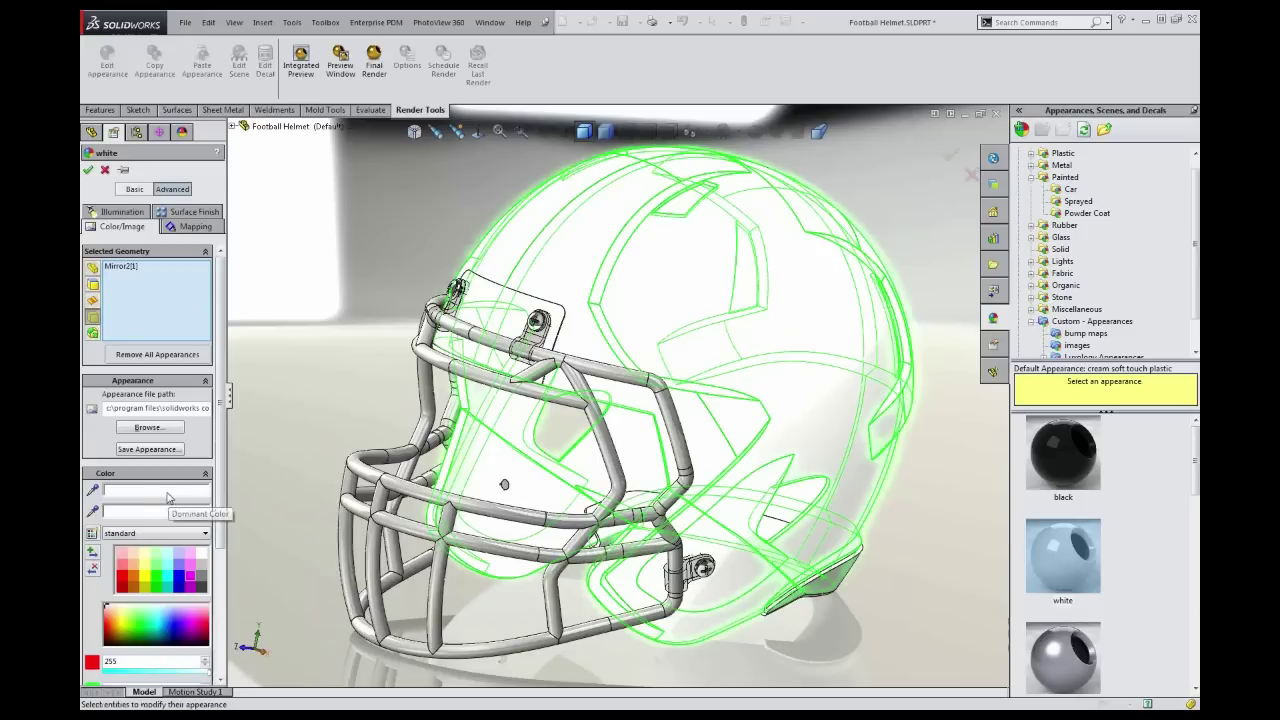
{"action": "left_click_drag", "start_coordinate": [220, 396], "coordinate": [220, 397]}
{"action": "scroll", "coordinate": [222, 398], "scroll_direction": "down", "scroll_amount": 3}
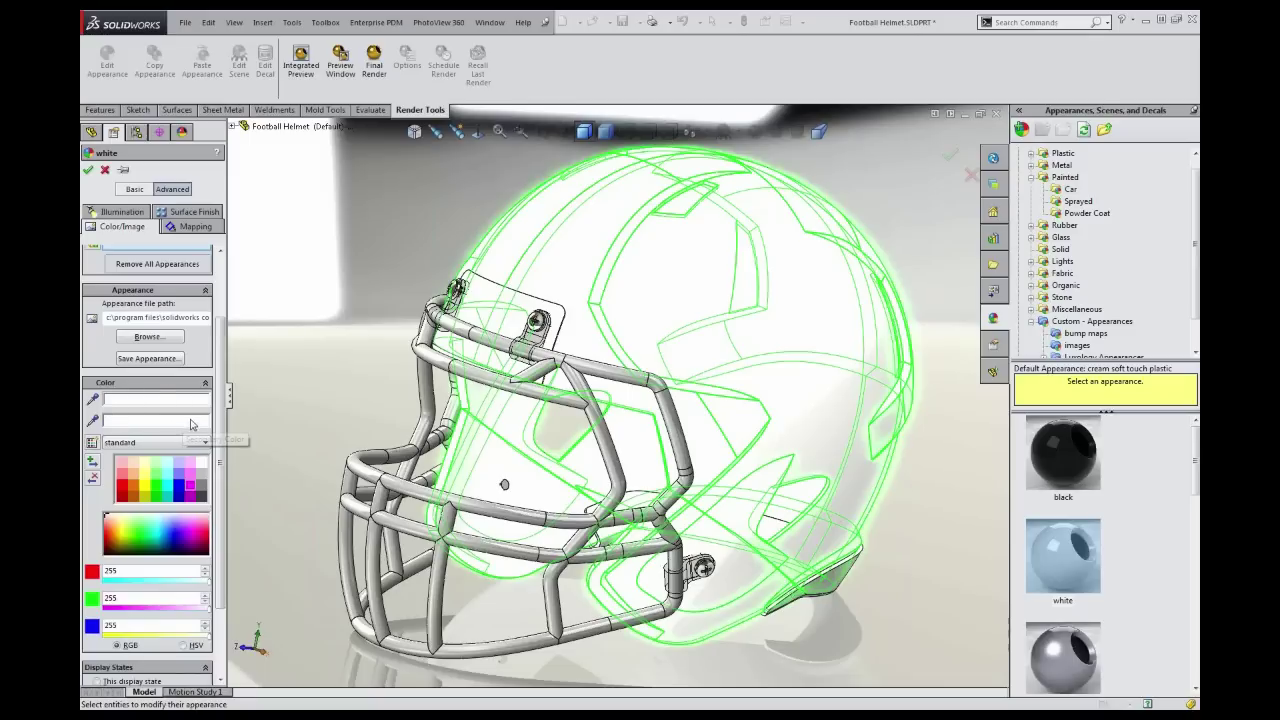
{"action": "left_click", "coordinate": [160, 404]}
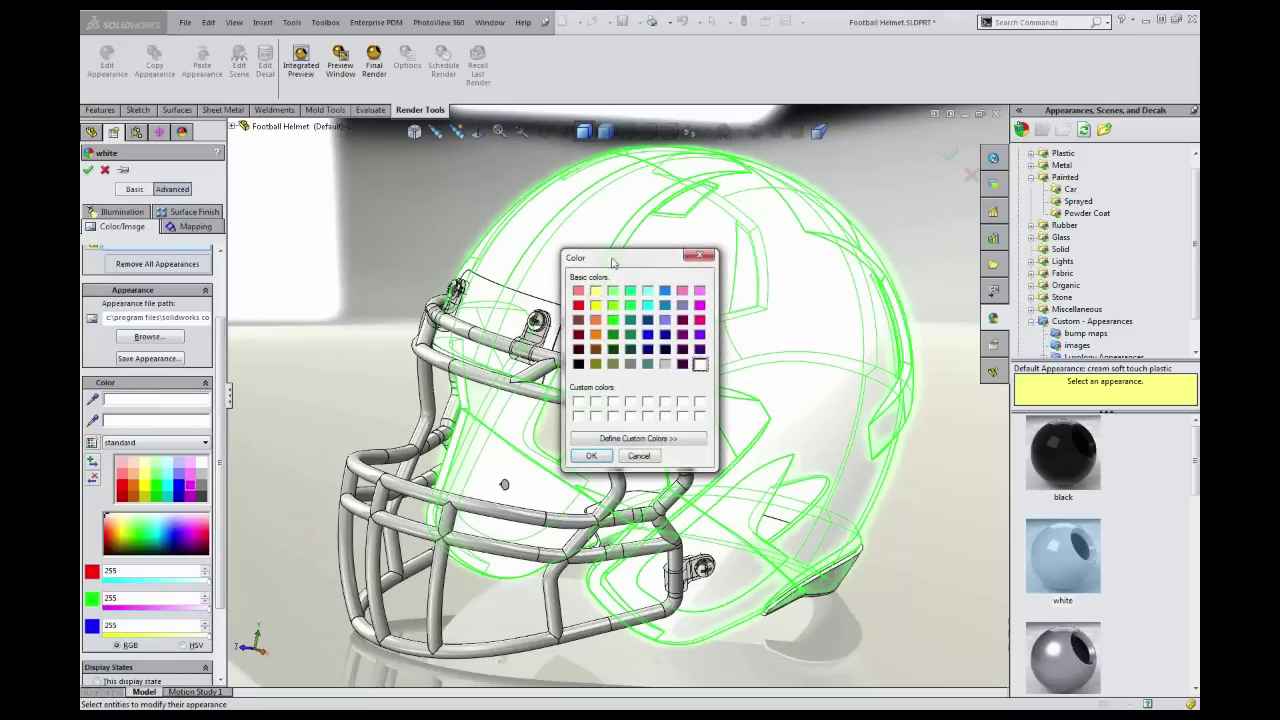
{"action": "left_click_drag", "start_coordinate": [627, 261], "coordinate": [481, 232]}
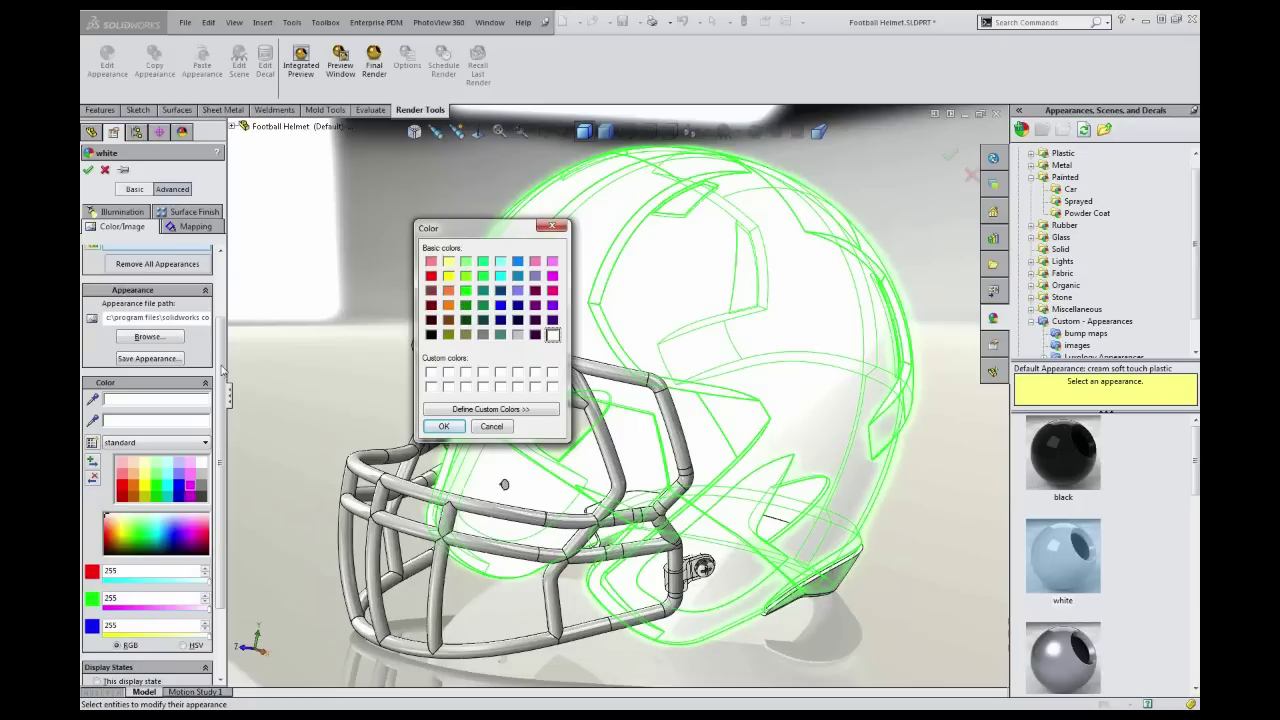
{"action": "left_click", "coordinate": [491, 426]}
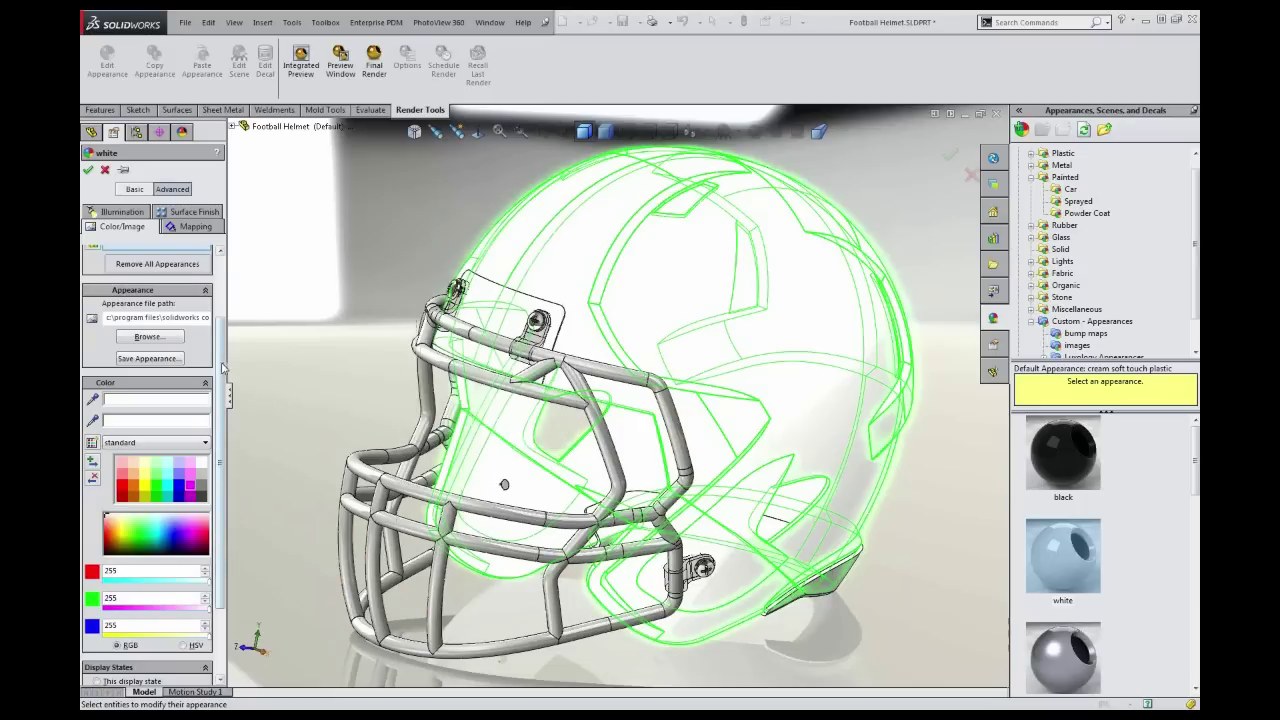
{"action": "scroll", "coordinate": [223, 368], "scroll_direction": "down", "scroll_amount": 3}
{"action": "scroll", "coordinate": [222, 454], "scroll_direction": "up", "scroll_amount": 3}
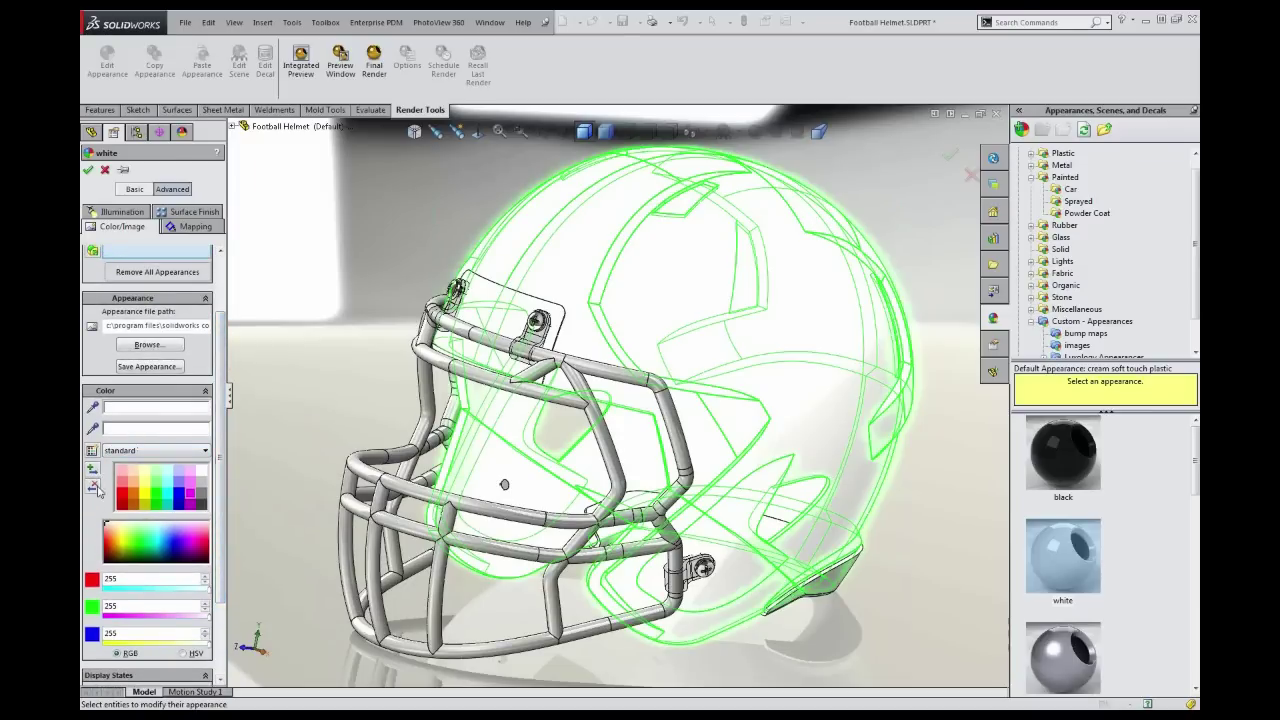
Try the dull colour swatch set for the shell's paint and return to the standard set
{"action": "left_click", "coordinate": [153, 455]}
{"action": "left_click", "coordinate": [143, 465]}
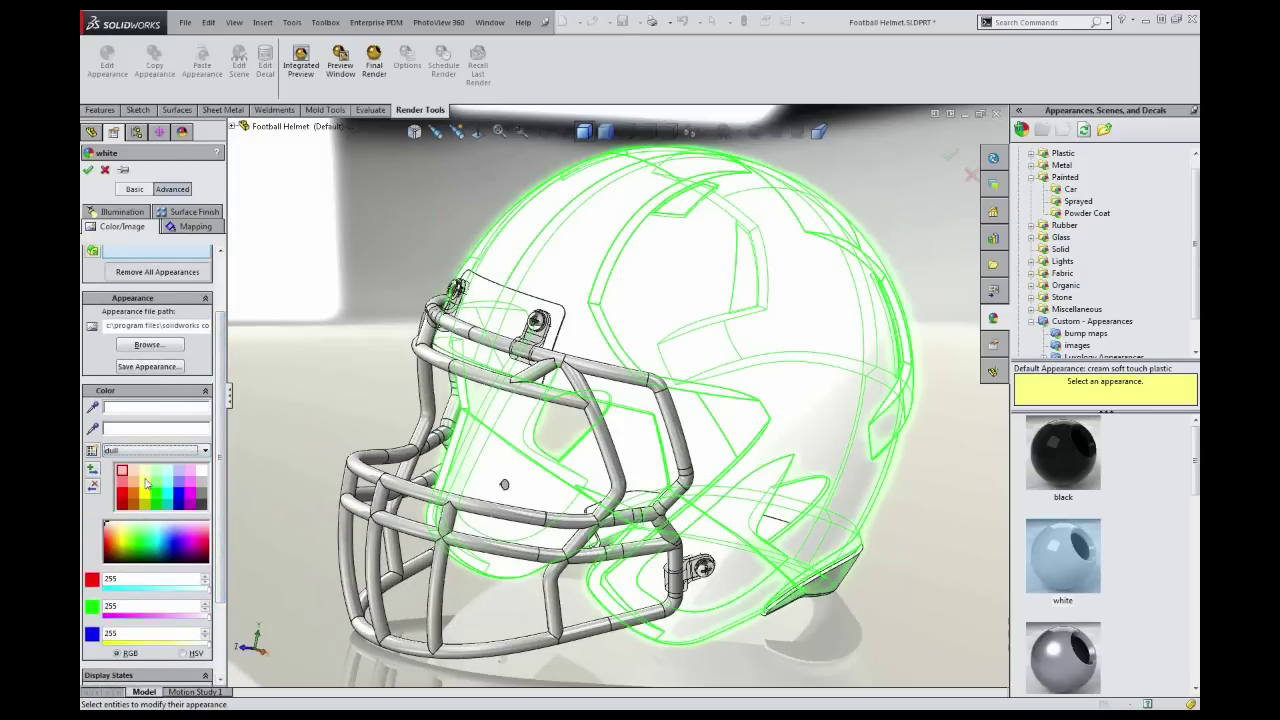
{"action": "left_click", "coordinate": [147, 452]}
{"action": "left_click", "coordinate": [139, 472]}
{"action": "left_click", "coordinate": [153, 451]}
{"action": "left_click", "coordinate": [152, 480]}
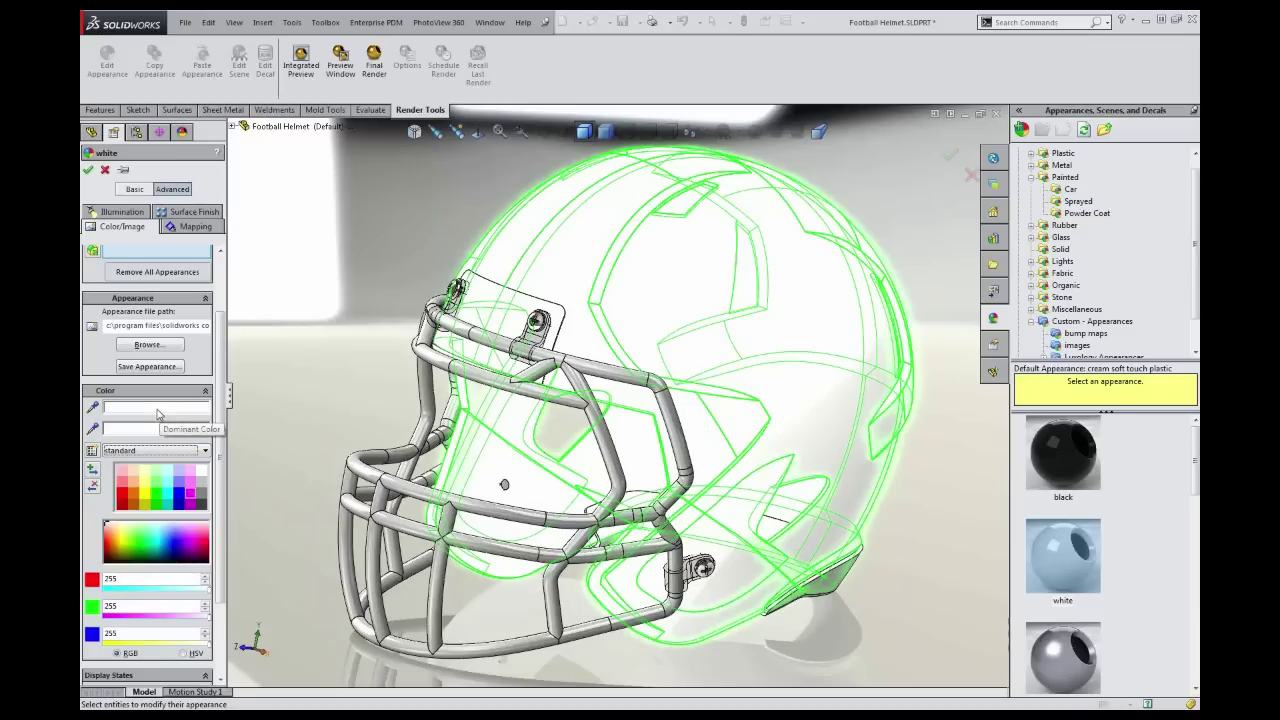
Set the dominant colour of the shell's car paint to the basic orange, RGB 255, 128, 0
{"action": "double_click", "coordinate": [159, 414]}
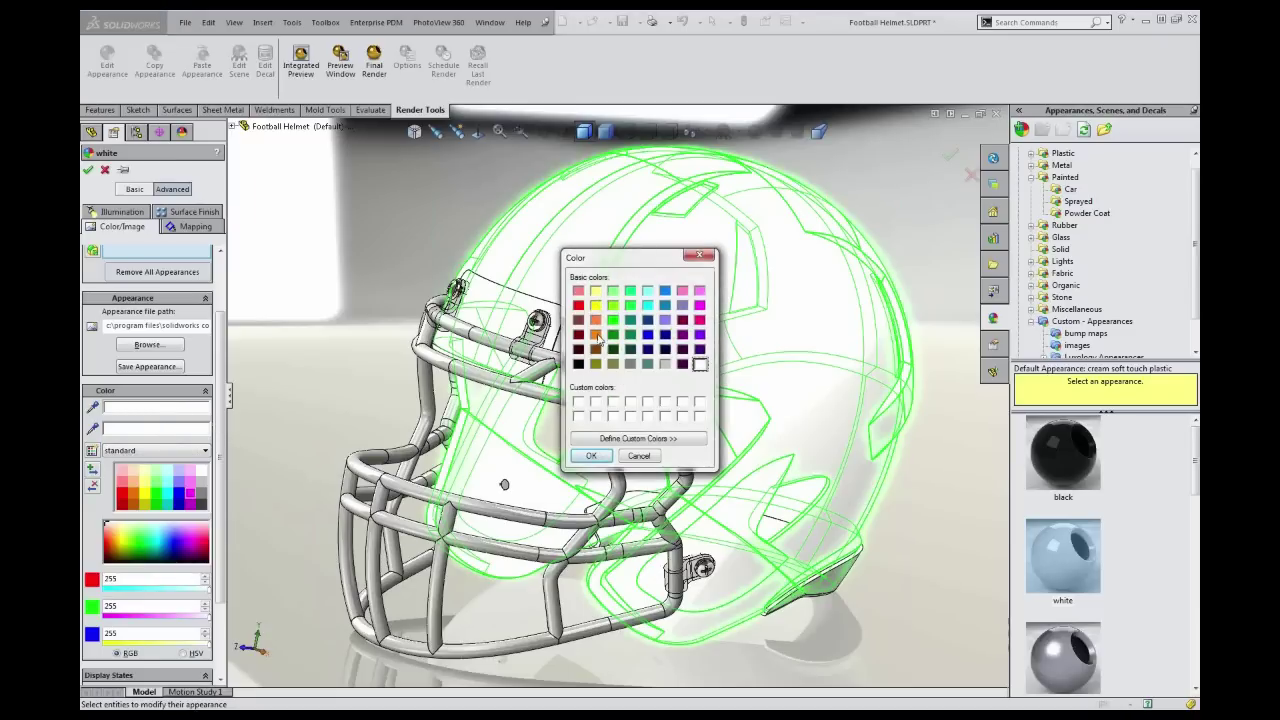
{"action": "left_click", "coordinate": [595, 334]}
{"action": "left_click", "coordinate": [591, 456]}
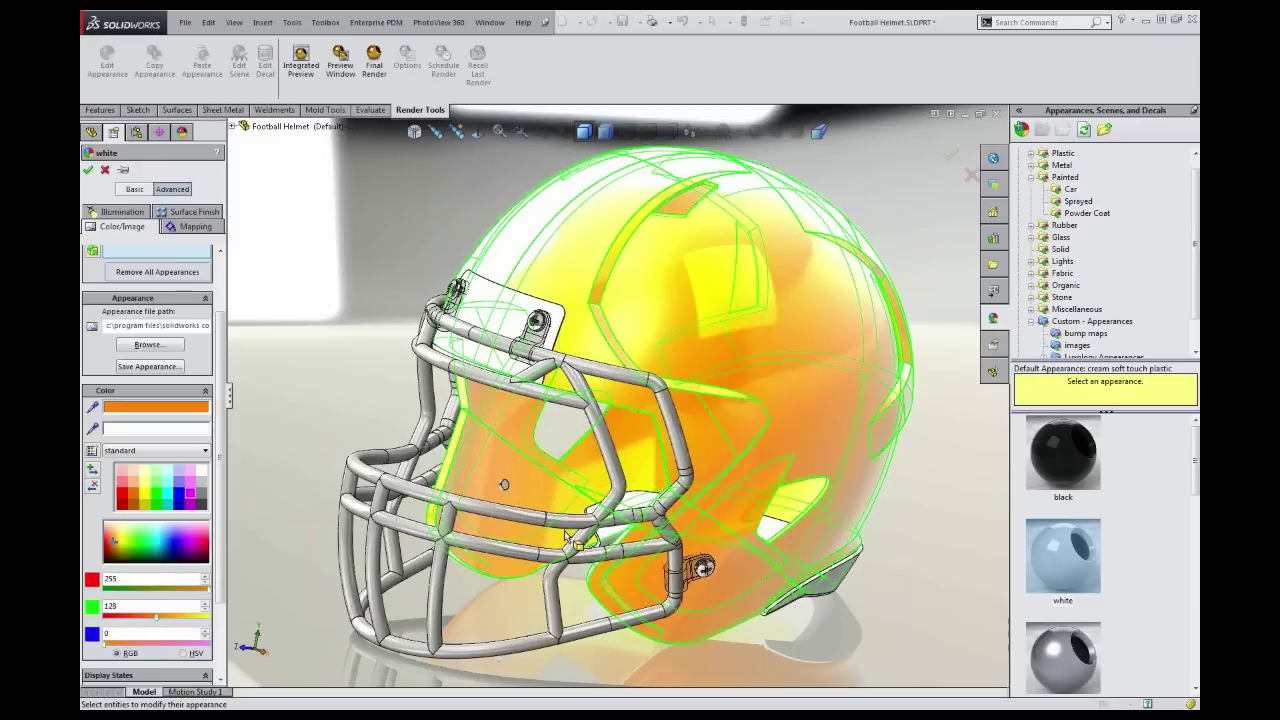
Set the secondary colour of the shell's car paint to the basic orange and accept the appearance
{"action": "left_click", "coordinate": [156, 432]}
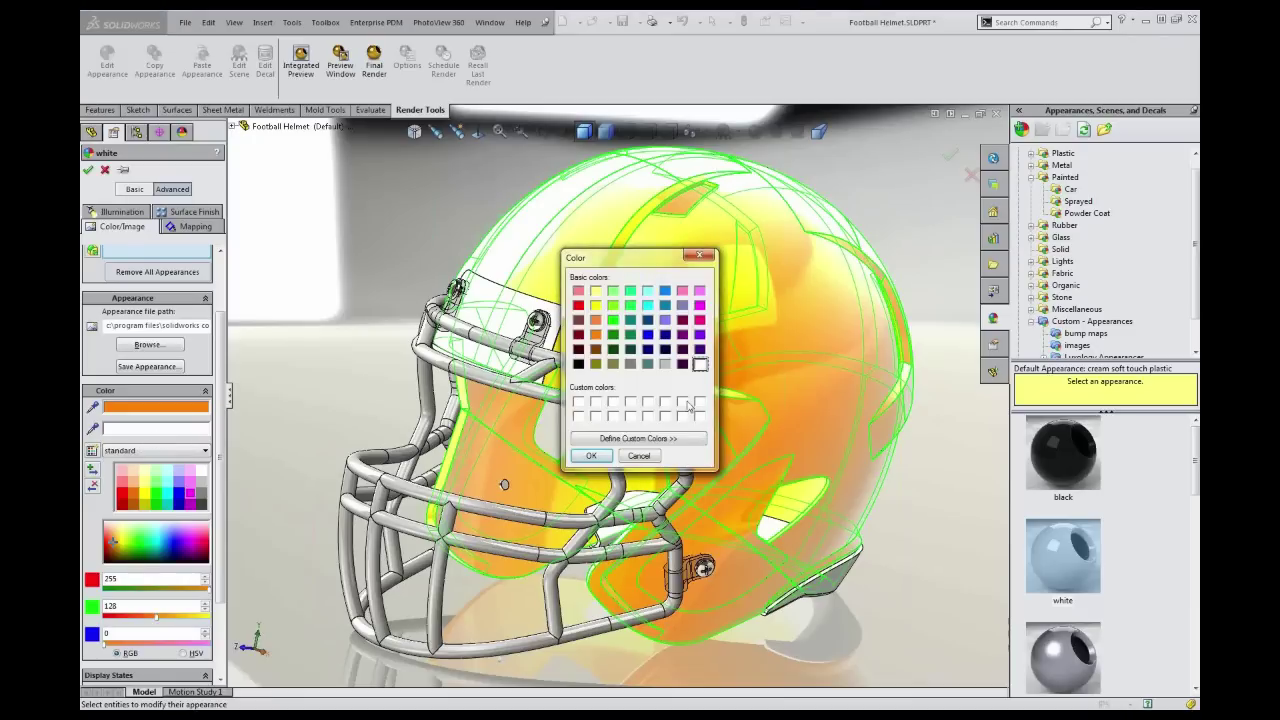
{"action": "left_click_drag", "start_coordinate": [643, 263], "coordinate": [389, 224]}
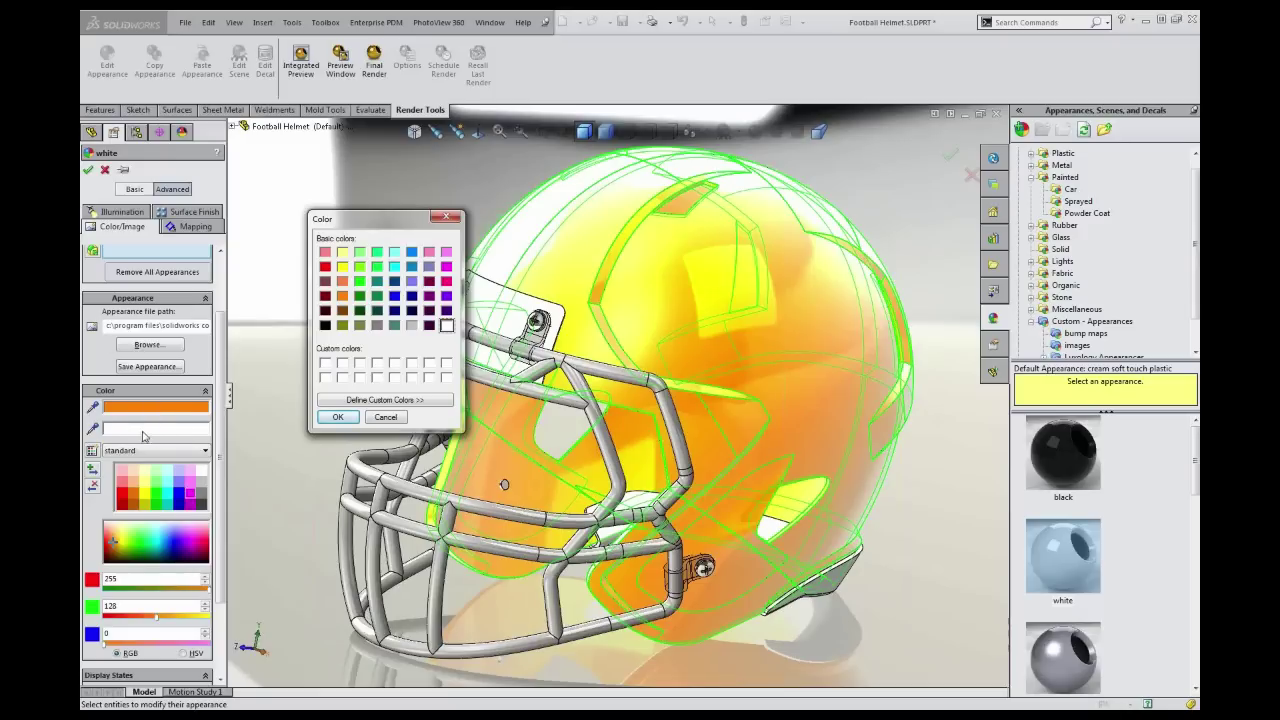
{"action": "left_click", "coordinate": [343, 296]}
{"action": "left_click", "coordinate": [339, 417]}
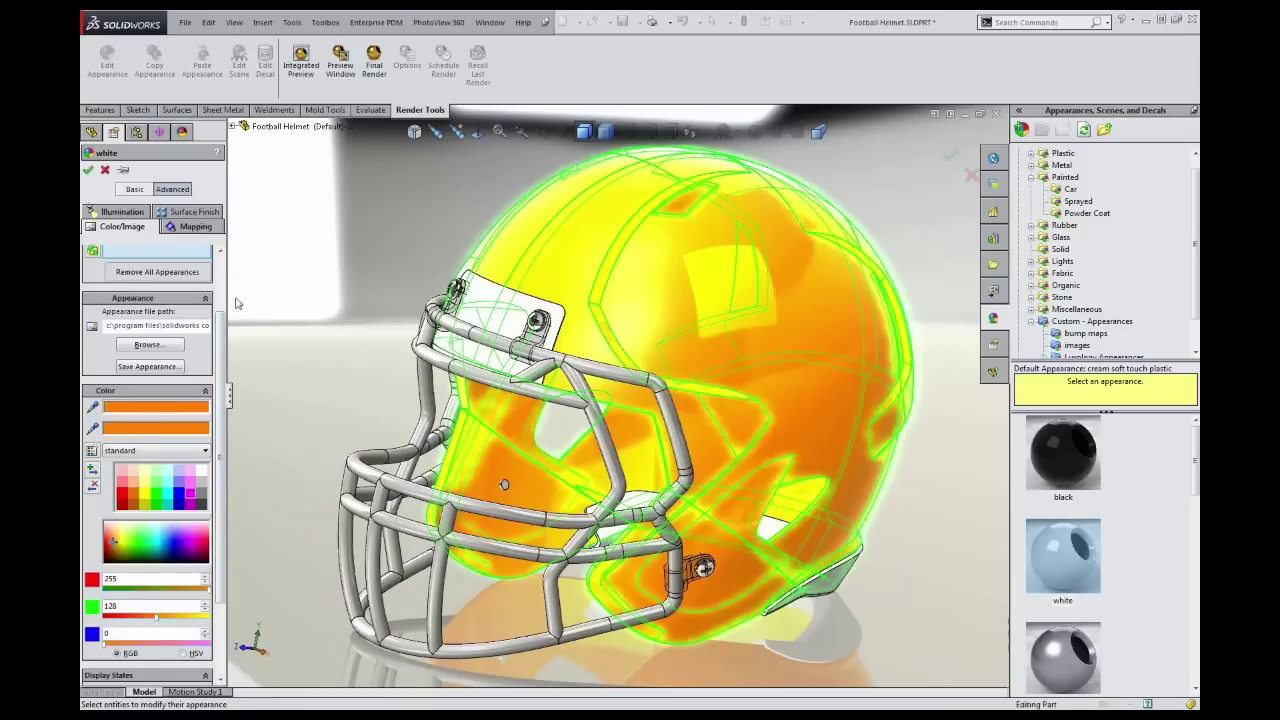
{"action": "scroll", "coordinate": [218, 252], "scroll_direction": "up", "scroll_amount": 3}
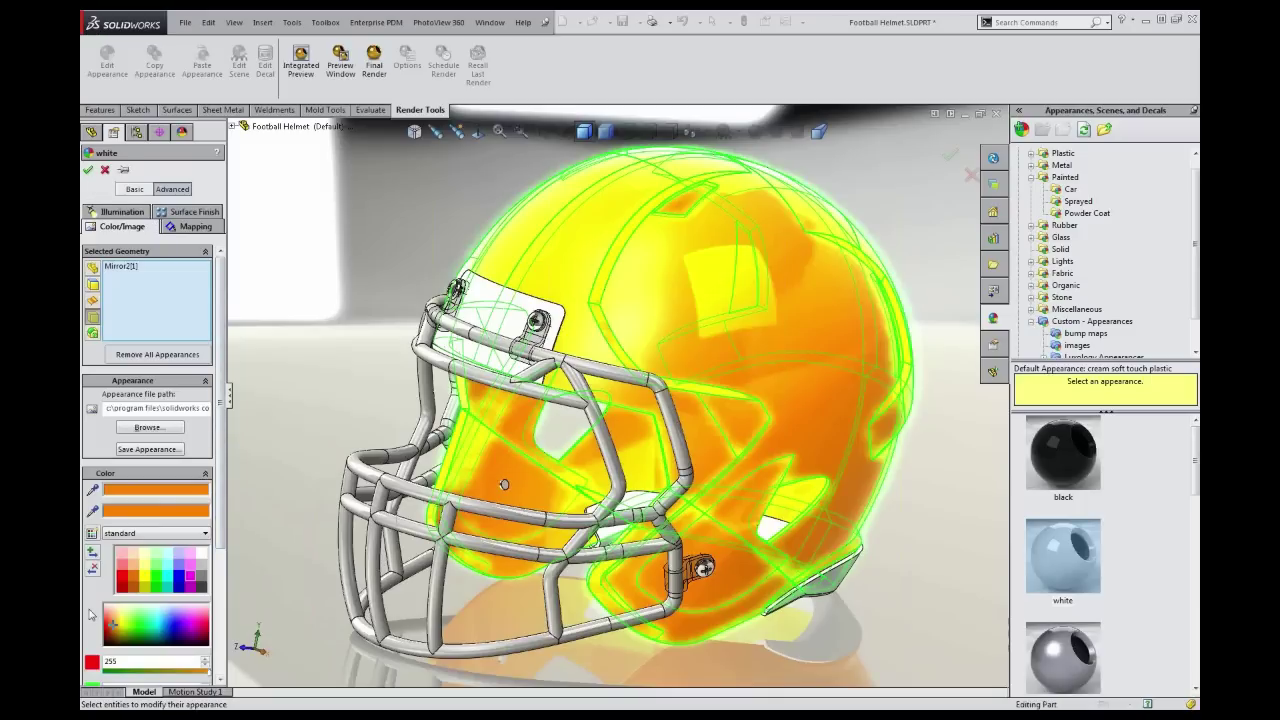
{"action": "left_click", "coordinate": [89, 171]}
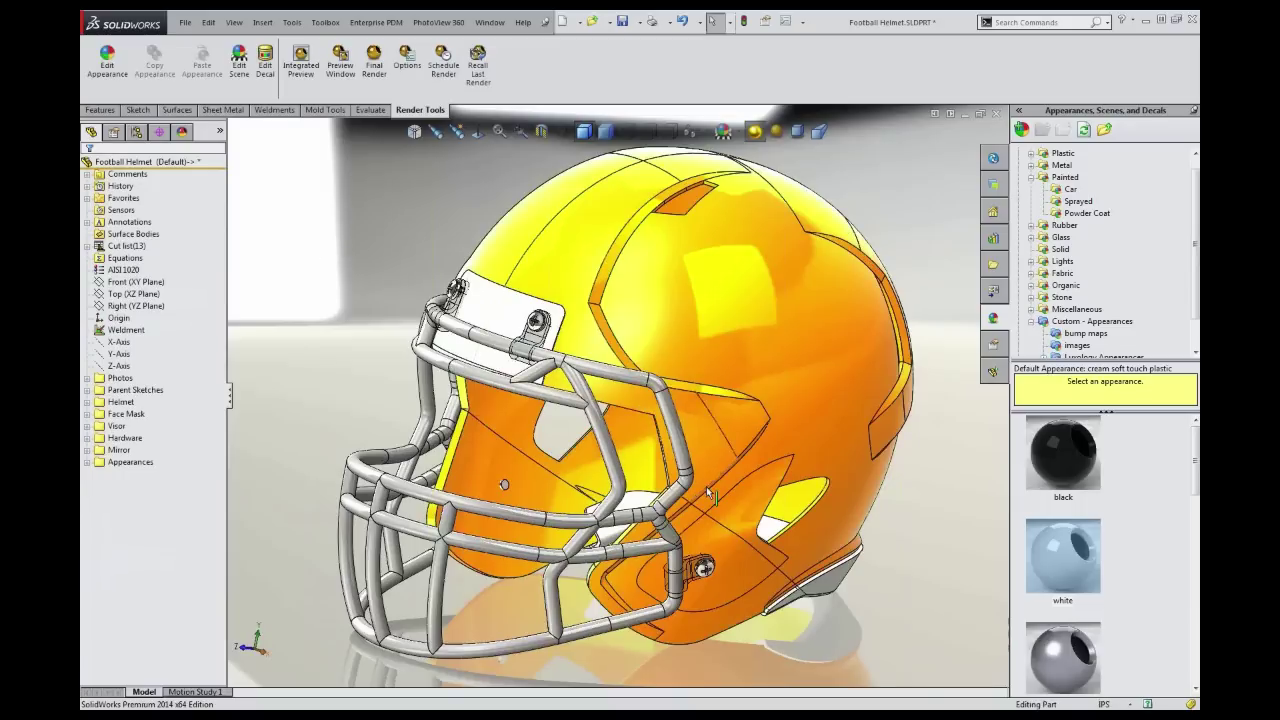
{"action": "scroll", "coordinate": [706, 491], "scroll_direction": "up", "scroll_amount": 1}
{"action": "mouse_move", "coordinate": [706, 491]}
{"action": "middle_mouse_down"}
{"action": "mouse_move", "coordinate": [688, 481]}
{"action": "mouse_move", "coordinate": [698, 478]}
{"action": "middle_mouse_up"}
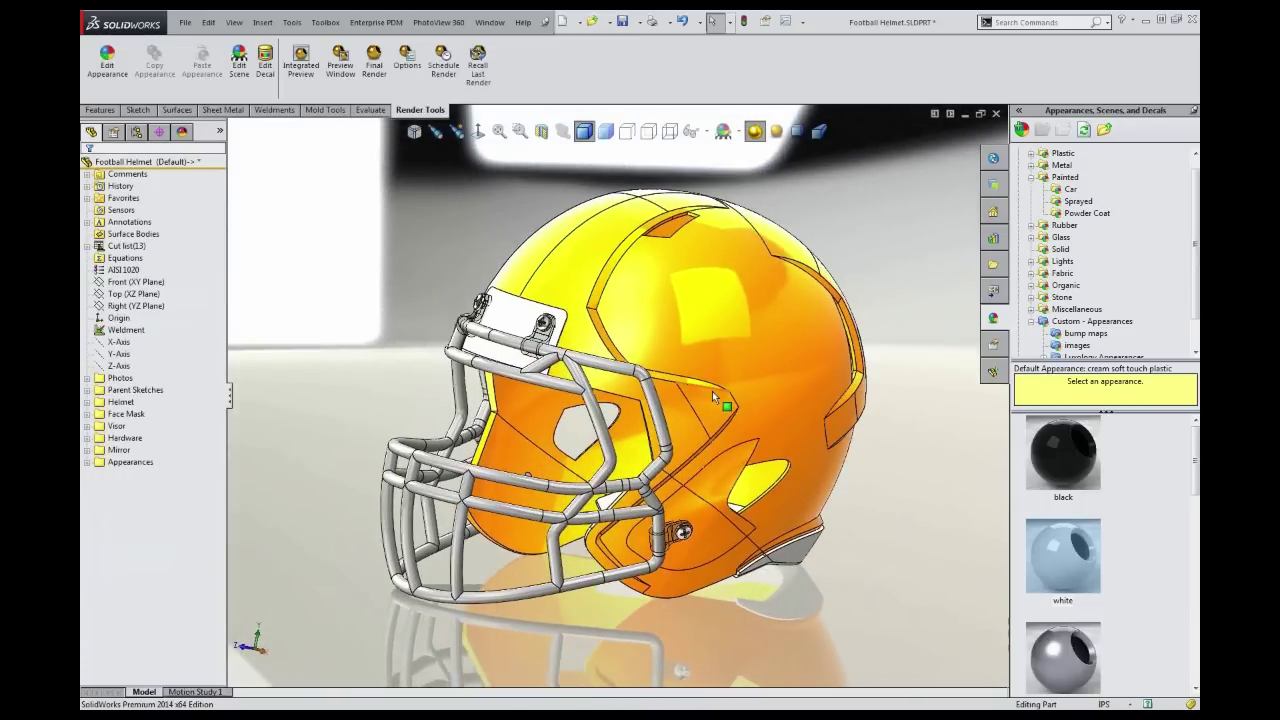
{"action": "middle_click_drag", "start_coordinate": [712, 391], "coordinate": [687, 401]}
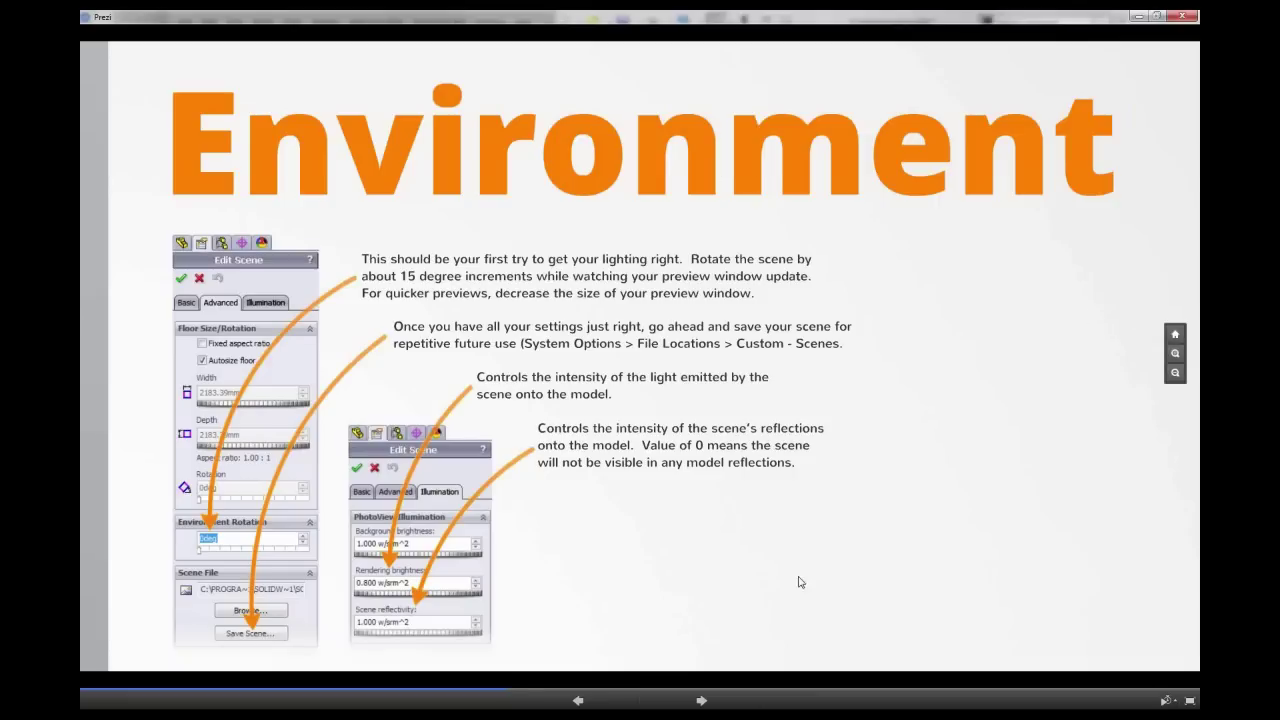
{"action": "left_click", "coordinate": [584, 701]}
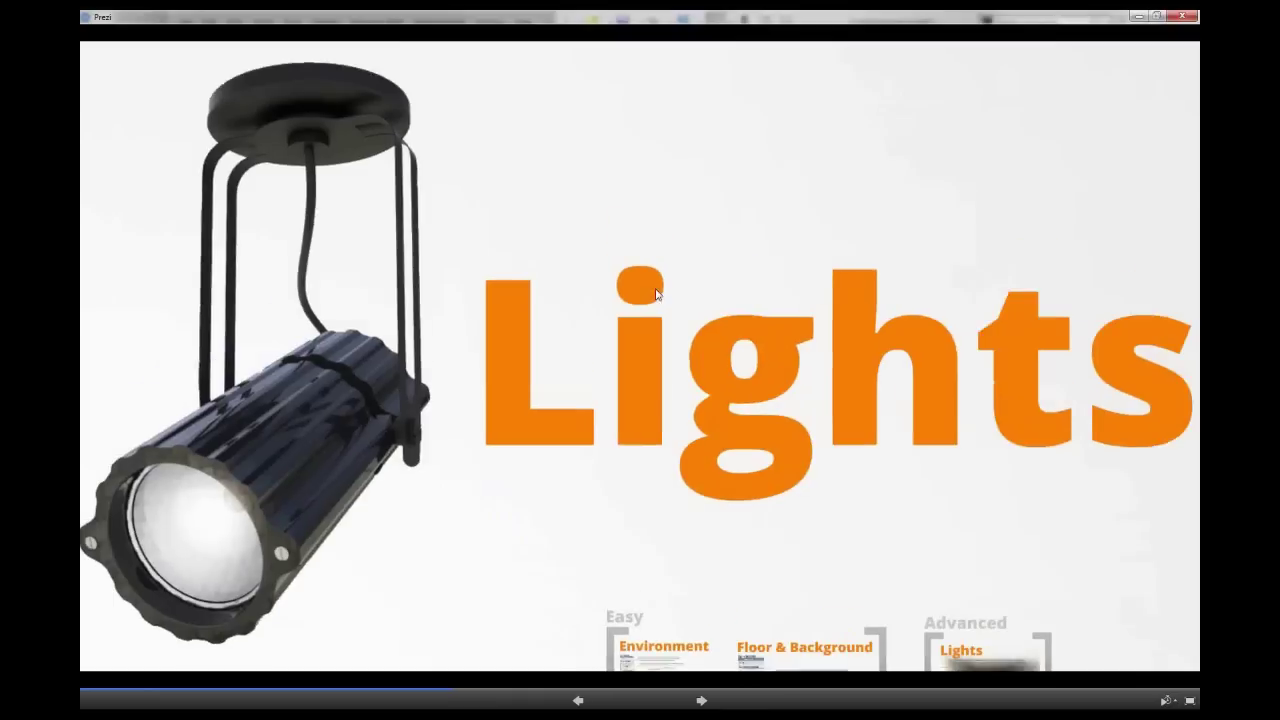
{"action": "left_click", "coordinate": [700, 701]}
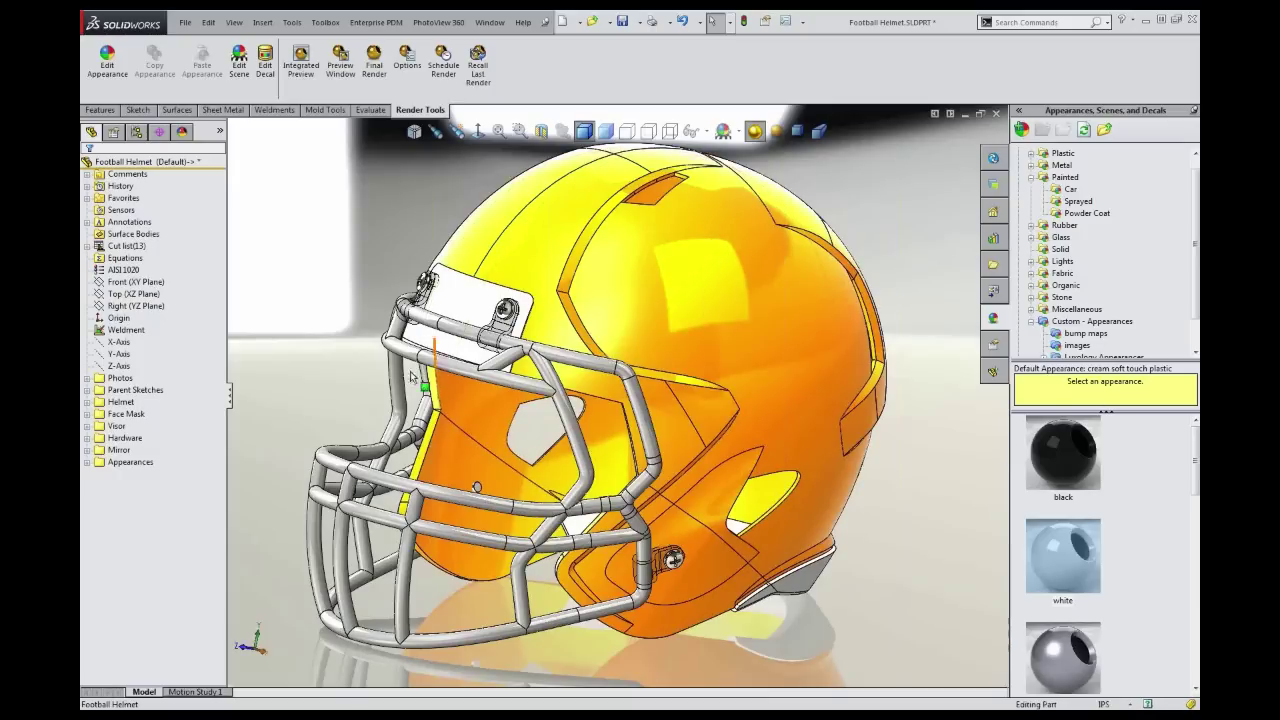
Review the helmet part's applied appearances, its decals, and its scene, lights and cameras
{"action": "left_click", "coordinate": [184, 133]}
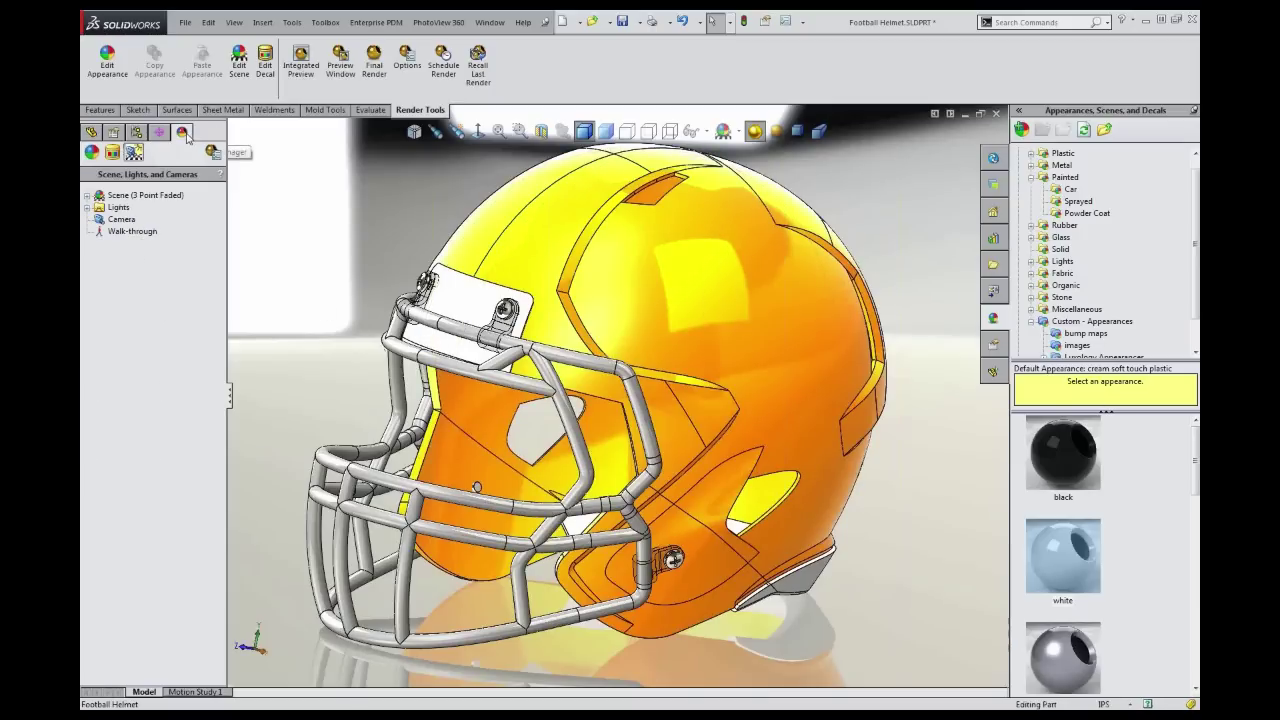
{"action": "left_click", "coordinate": [91, 153]}
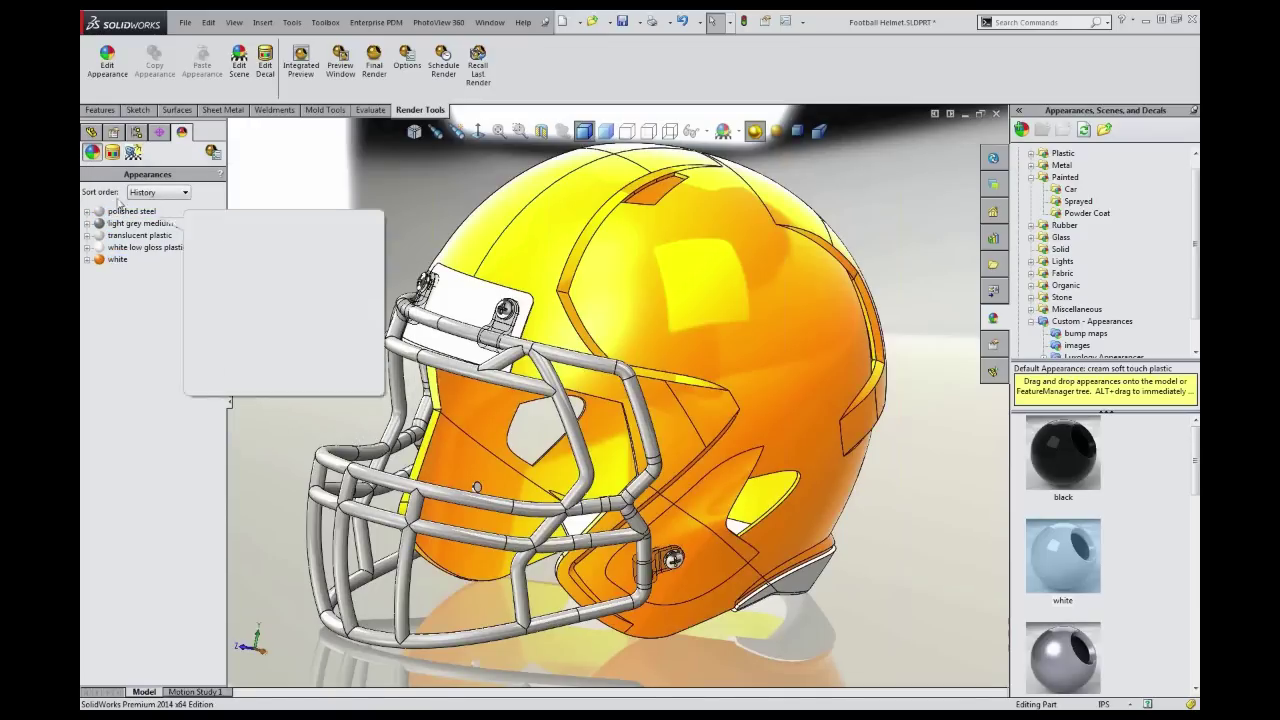
{"action": "left_click", "coordinate": [113, 152]}
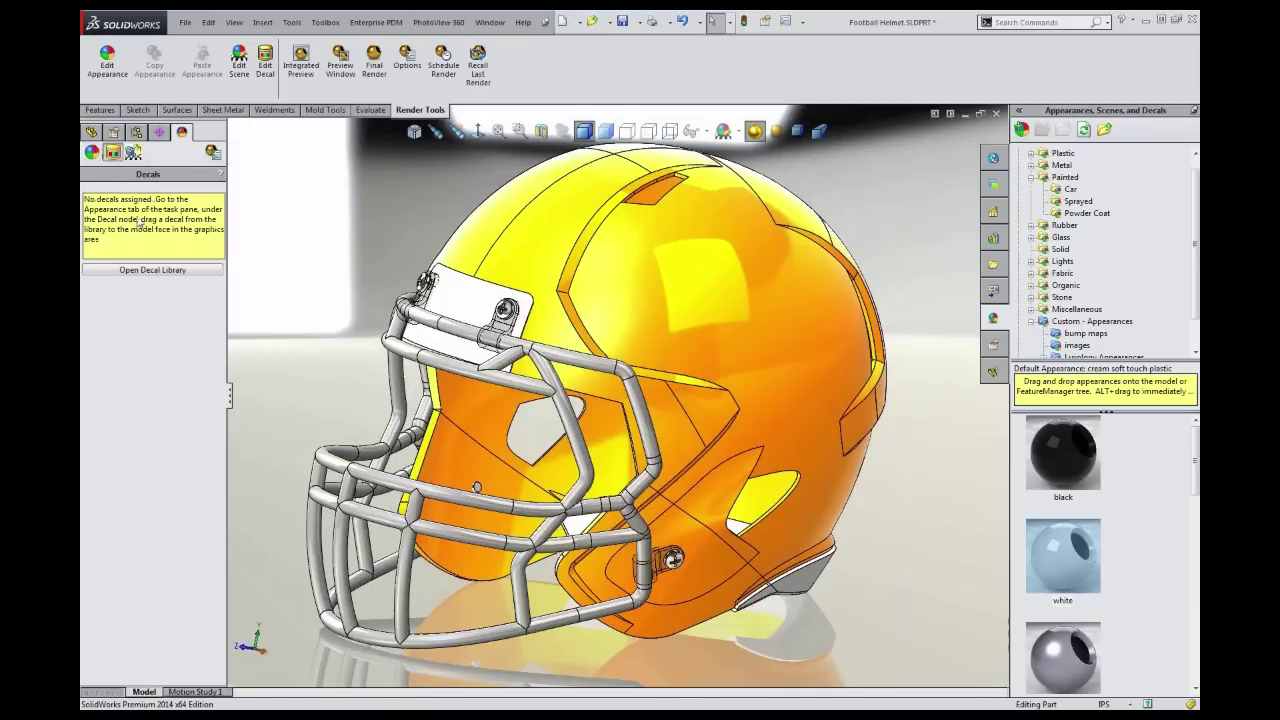
{"action": "left_click", "coordinate": [133, 152]}
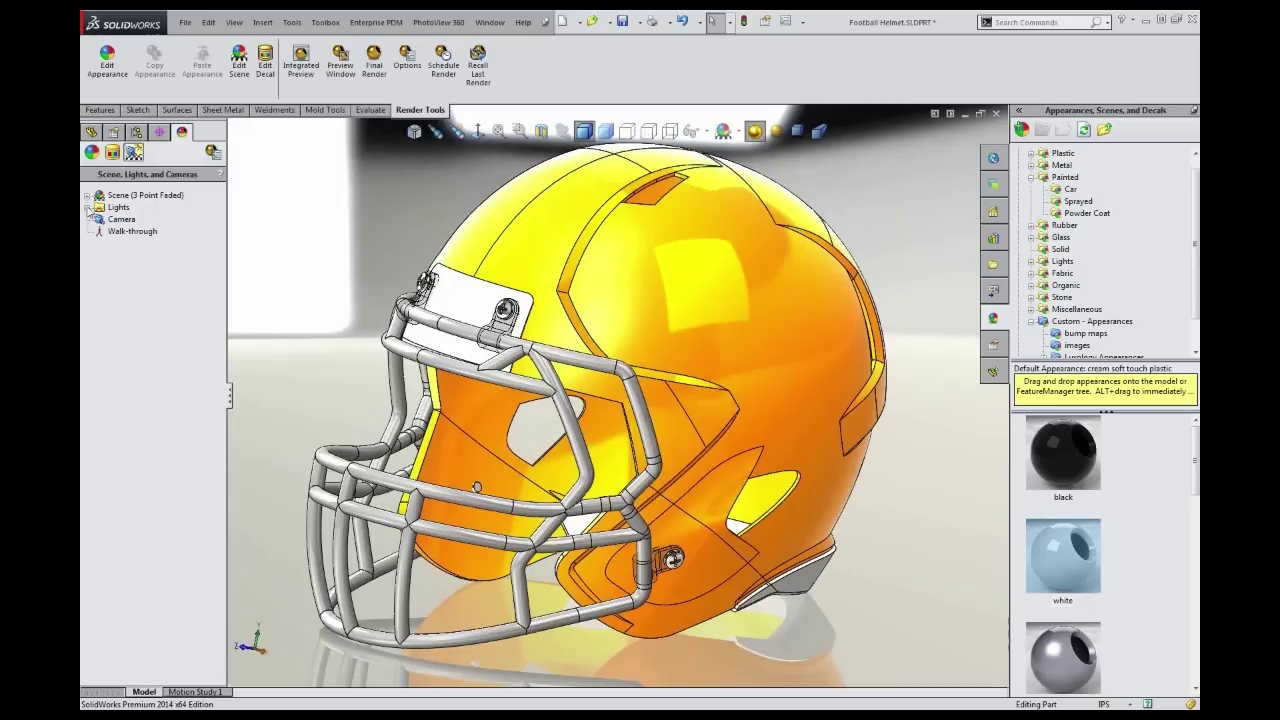
Examine the scene's directional lights and the options for turning the first one on in PhotoView 360
{"action": "left_click", "coordinate": [88, 207]}
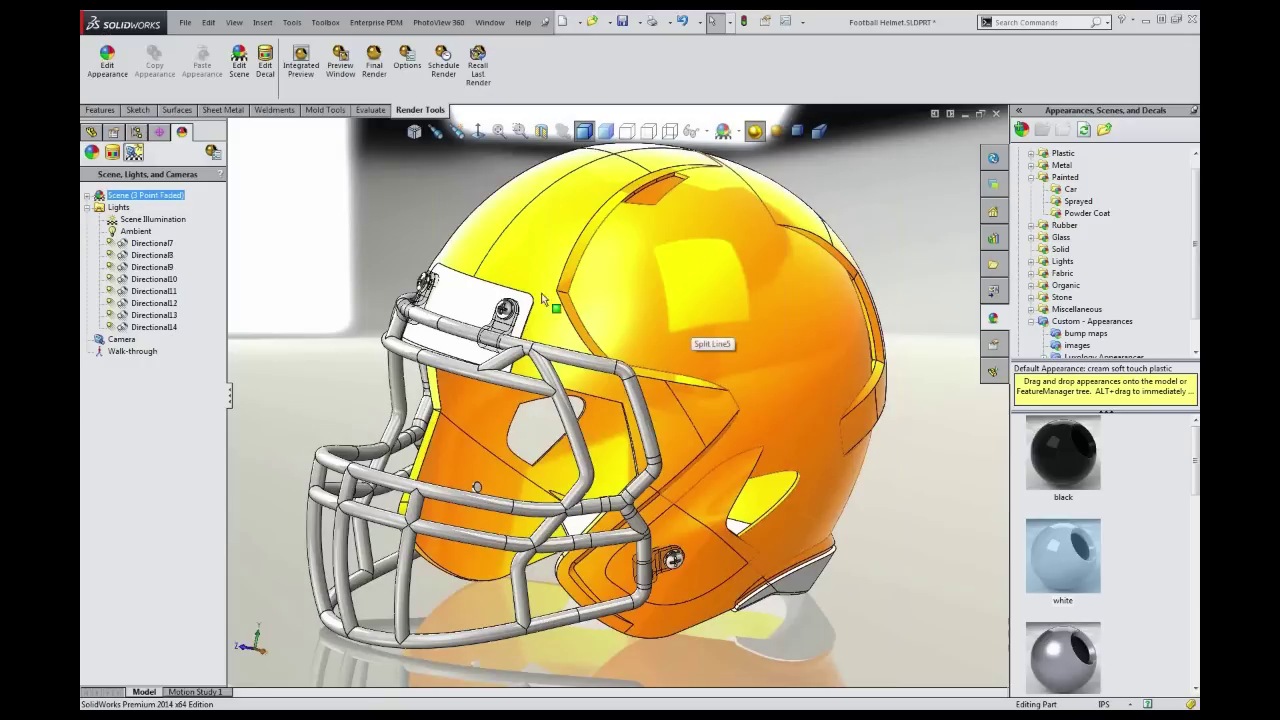
{"action": "left_click", "coordinate": [115, 245]}
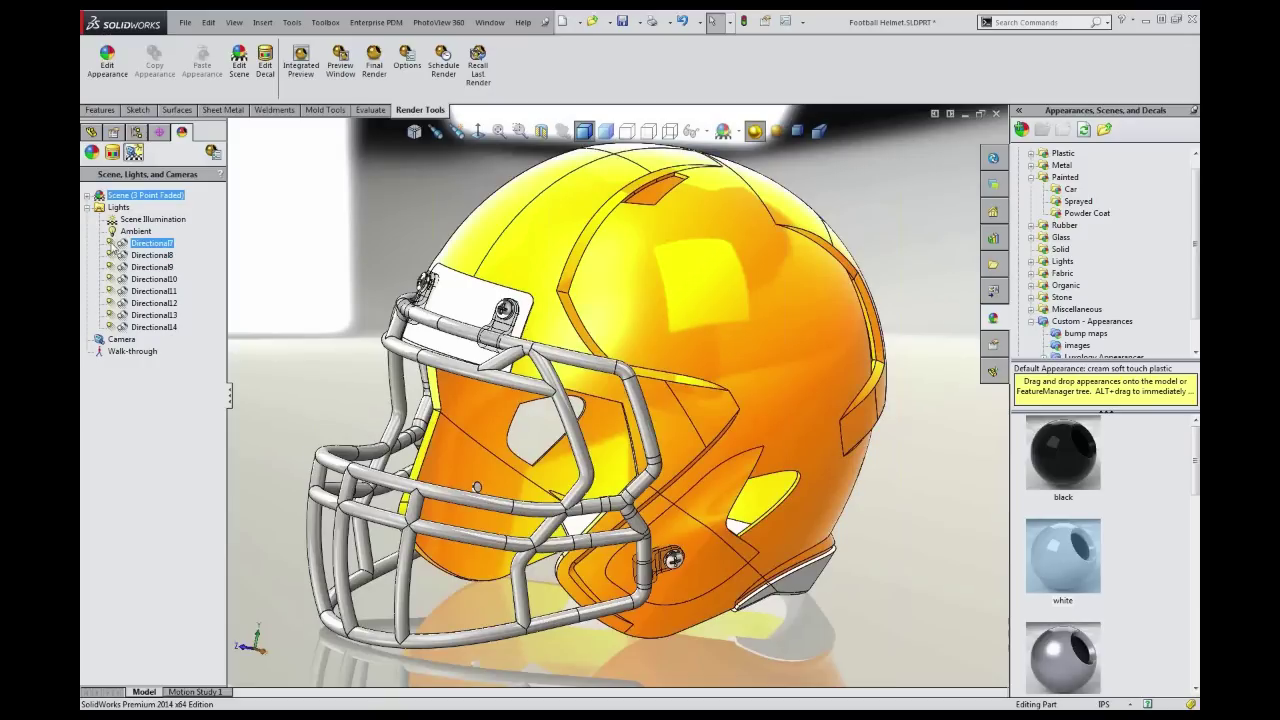
{"action": "right_click", "coordinate": [133, 246]}
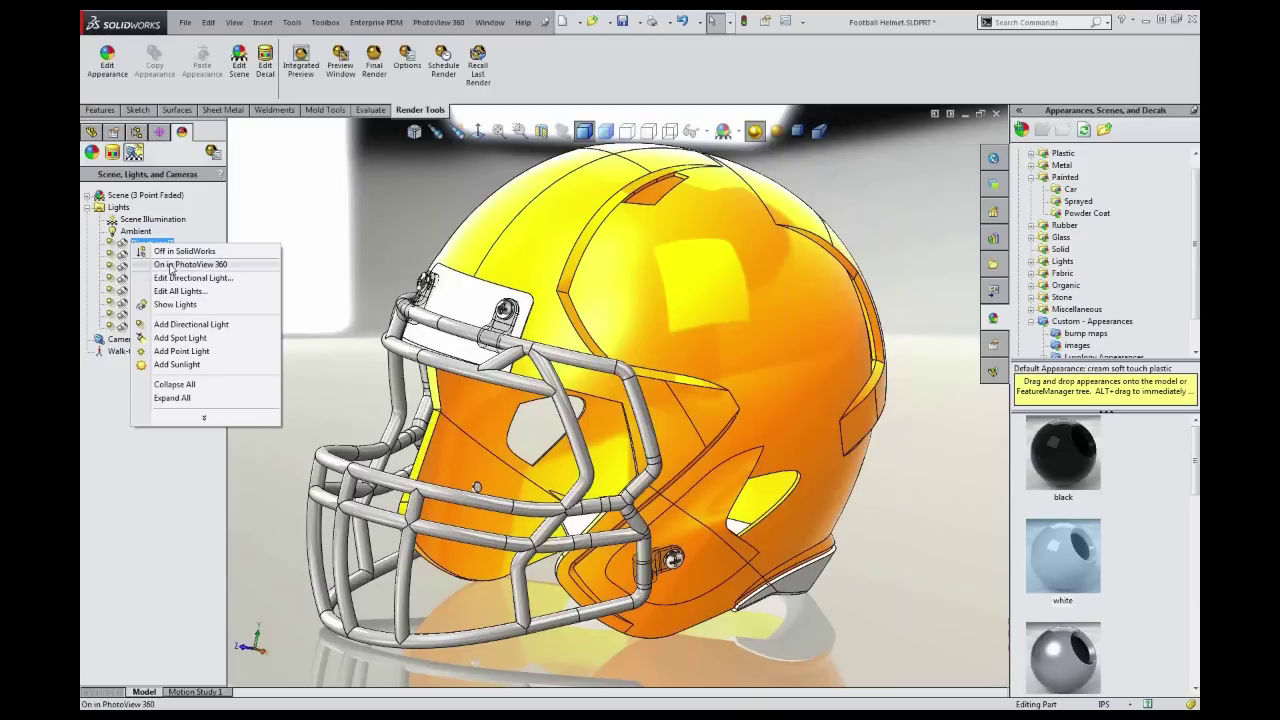
{"action": "left_click", "coordinate": [170, 265]}
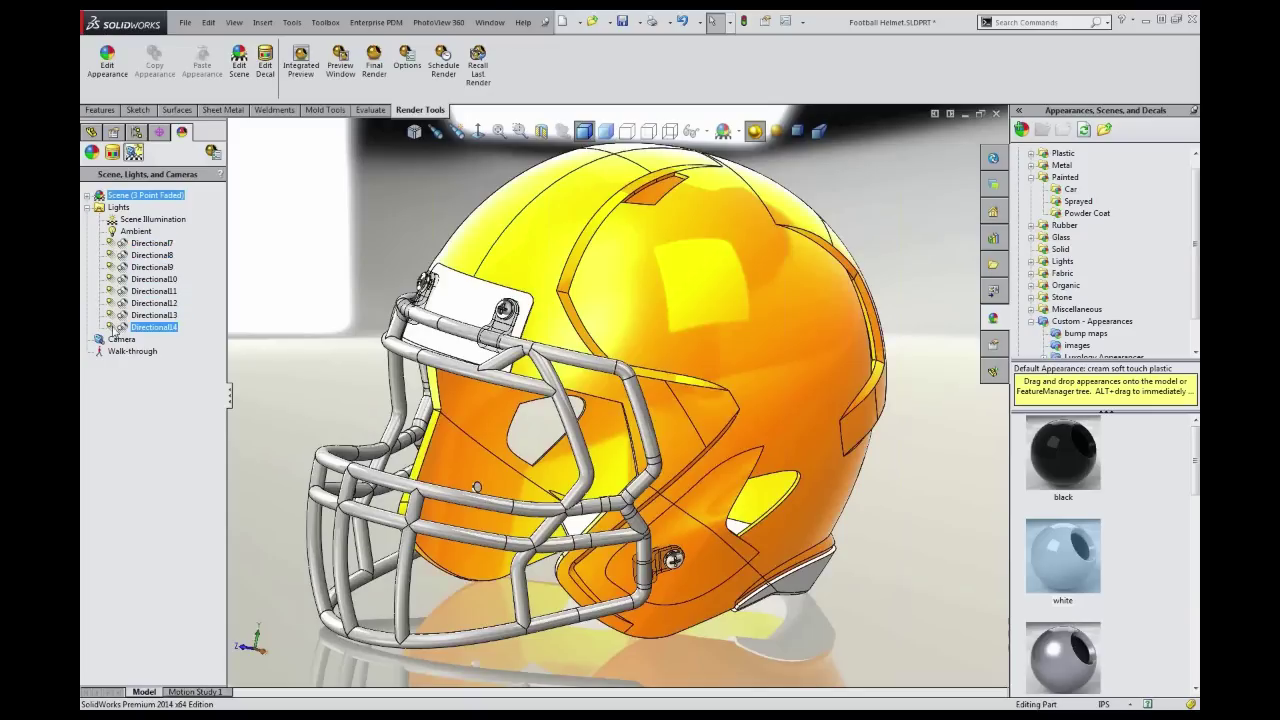
{"action": "middle_click_drag", "start_coordinate": [733, 364], "coordinate": [691, 402]}
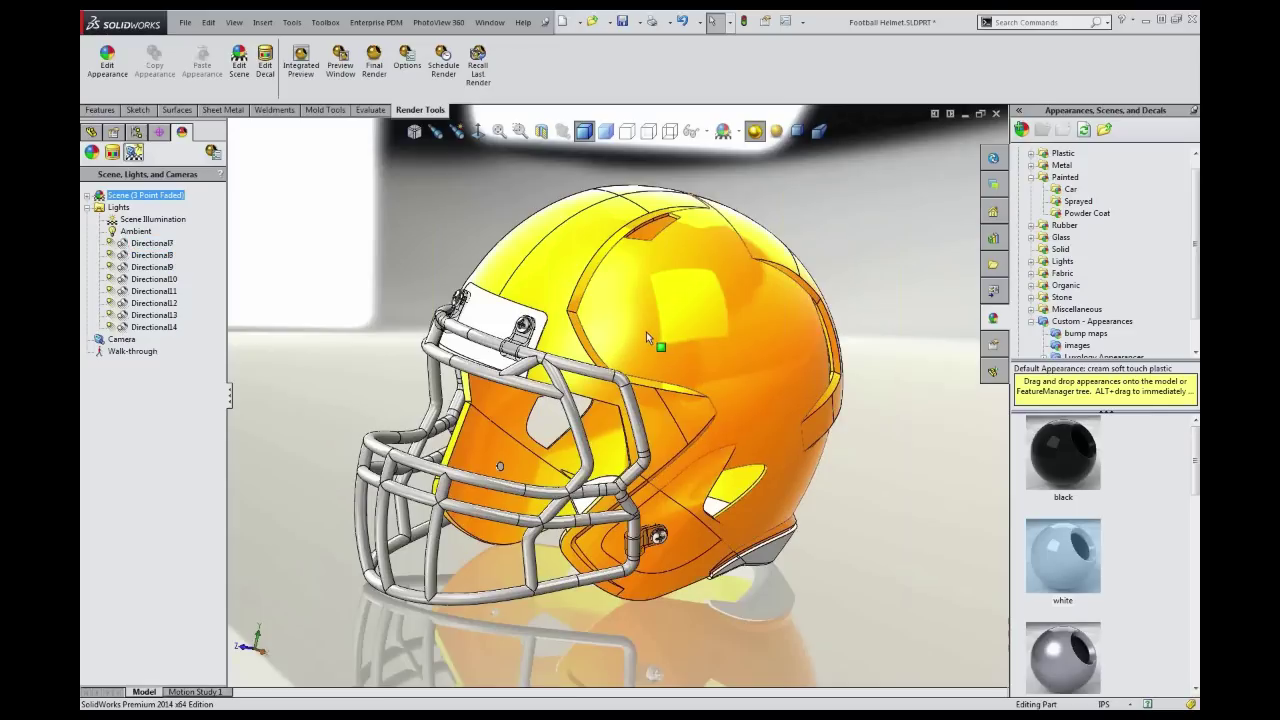
{"action": "middle_click_drag", "start_coordinate": [826, 490], "coordinate": [706, 503]}
{"action": "middle_click_drag", "start_coordinate": [696, 474], "coordinate": [728, 523]}
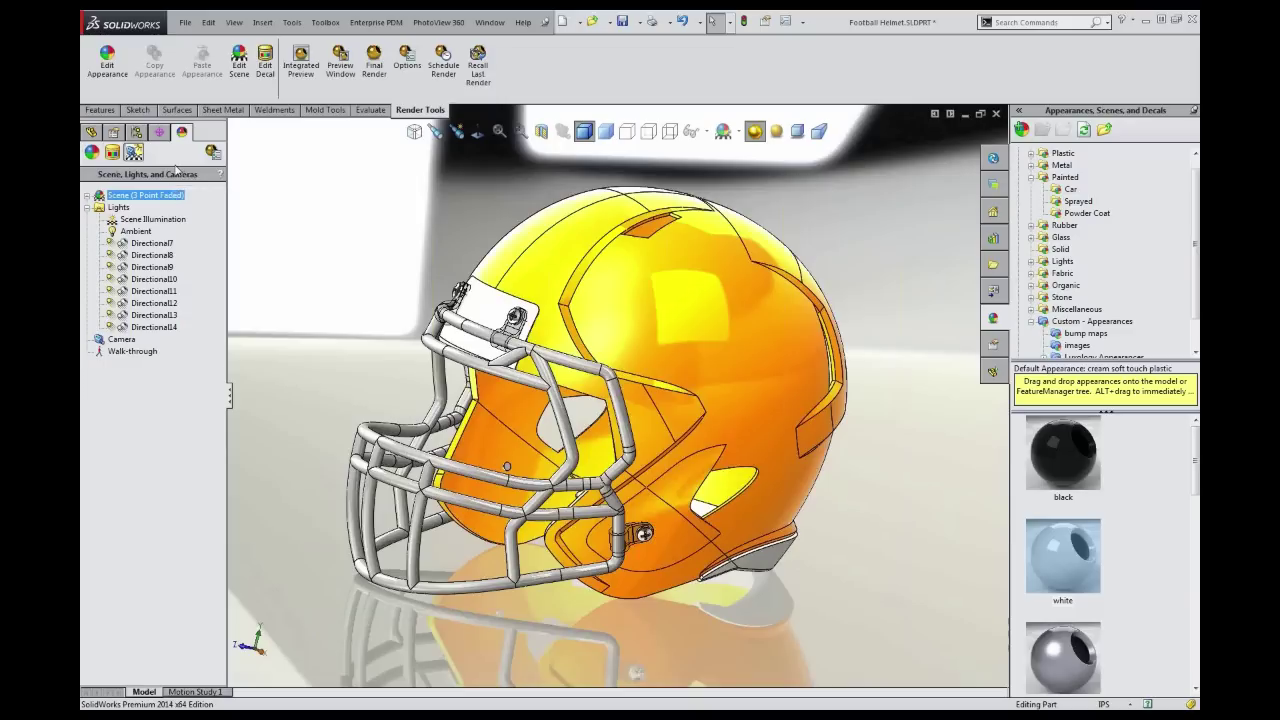
{"action": "left_click", "coordinate": [87, 207]}
{"action": "left_click", "coordinate": [133, 231], "text": "ctrl"}
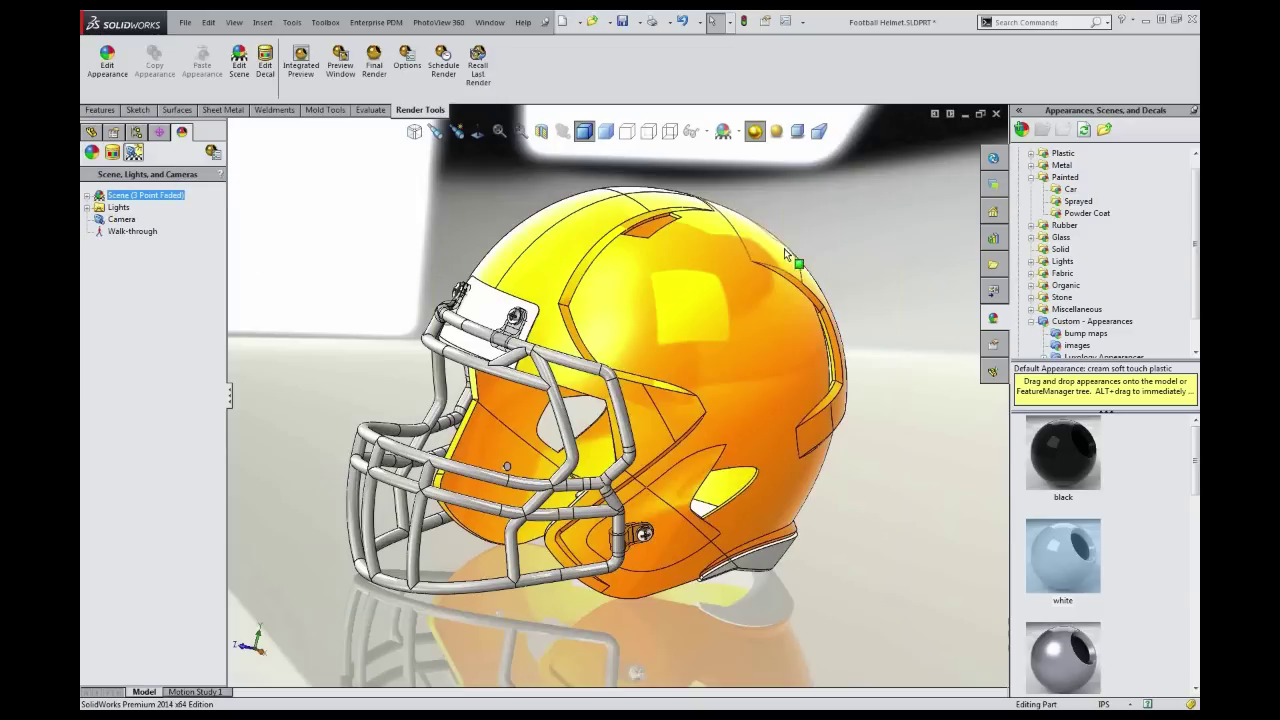
{"action": "key", "text": "alt+Tab"}
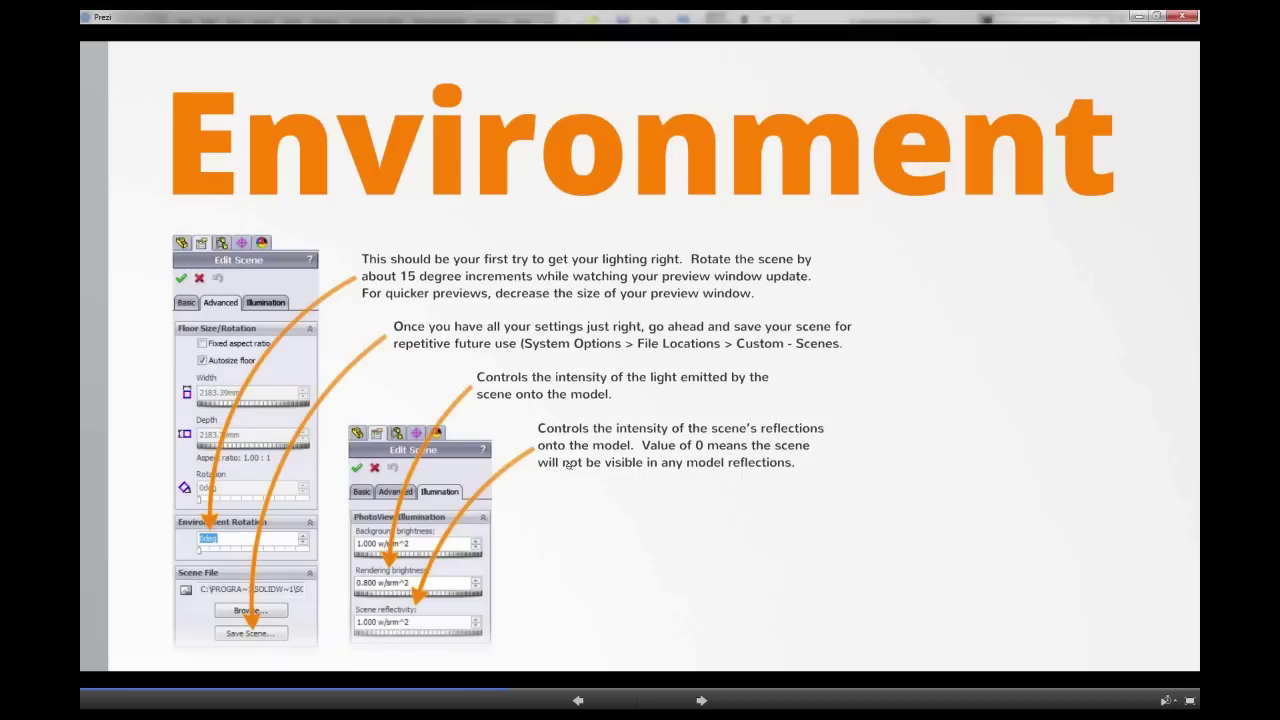
{"action": "left_click", "coordinate": [1137, 17]}
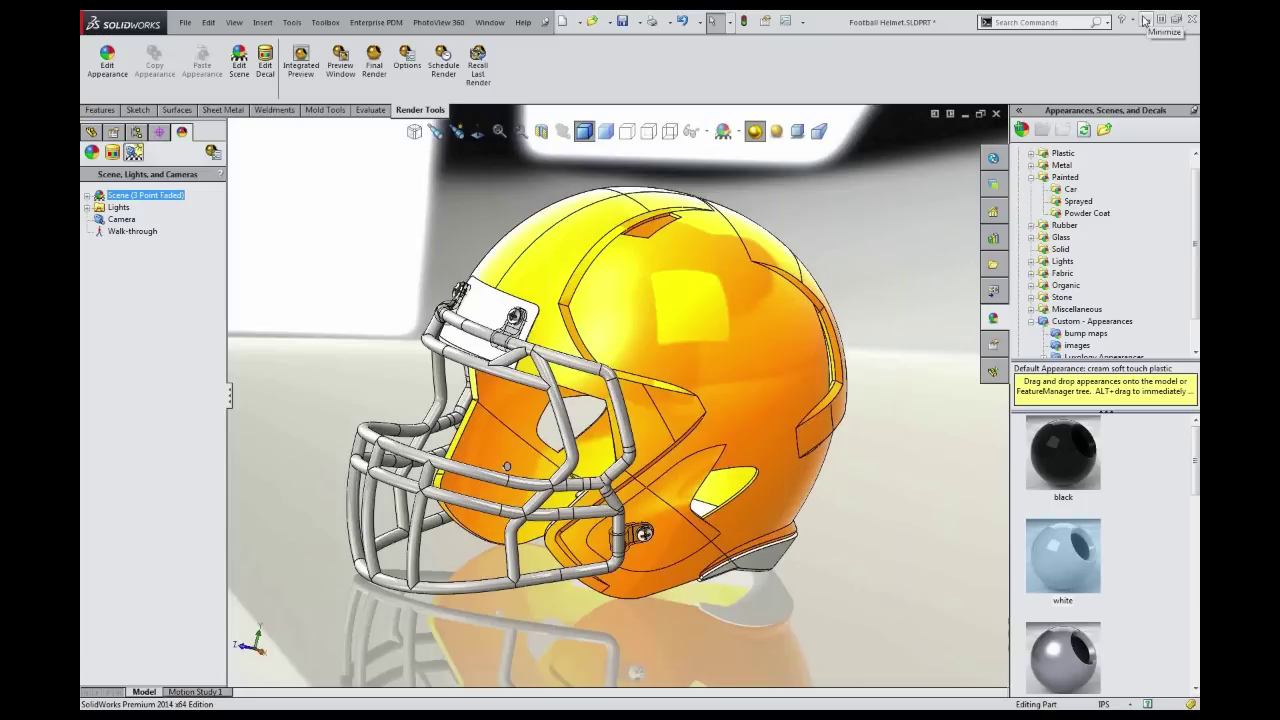
Open the Basic Scenes category in the scene library
{"action": "scroll", "coordinate": [787, 356], "scroll_direction": "up", "scroll_amount": 2}
{"action": "mouse_move", "coordinate": [787, 356]}
{"action": "middle_mouse_down"}
{"action": "mouse_move", "coordinate": [764, 352]}
{"action": "mouse_move", "coordinate": [805, 368]}
{"action": "middle_mouse_up"}
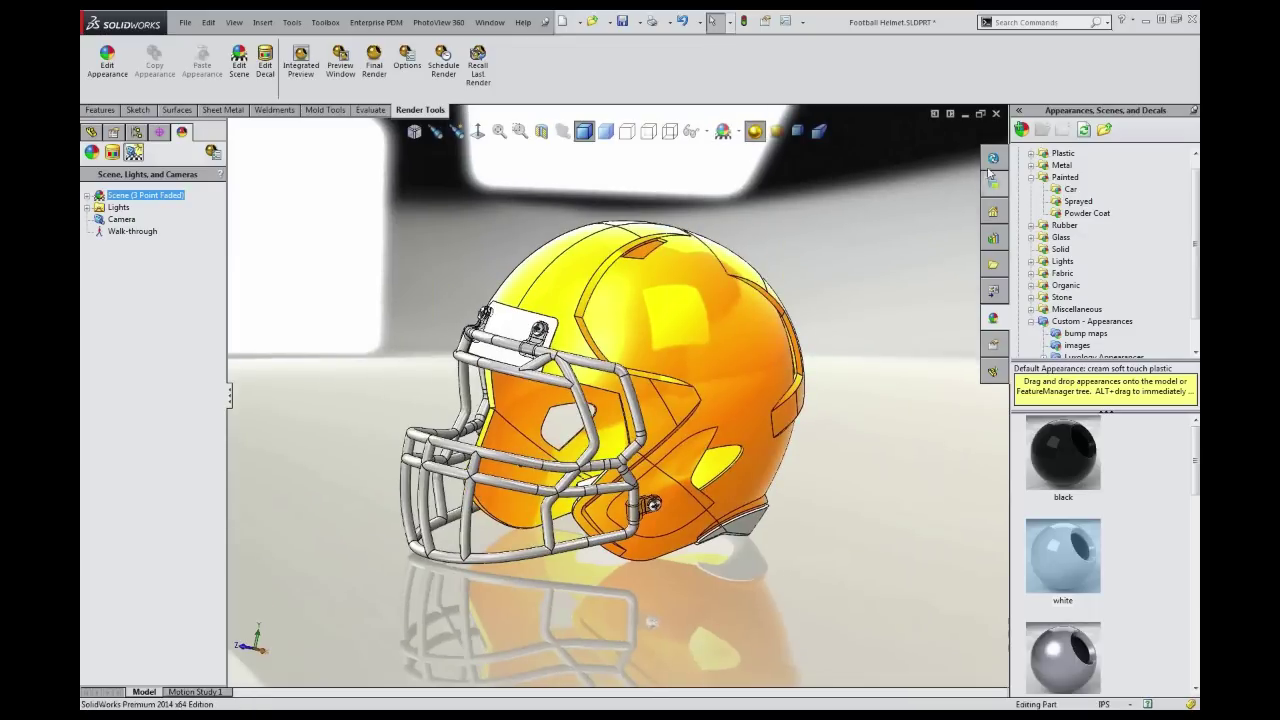
{"action": "left_click_drag", "start_coordinate": [1195, 212], "coordinate": [1194, 178]}
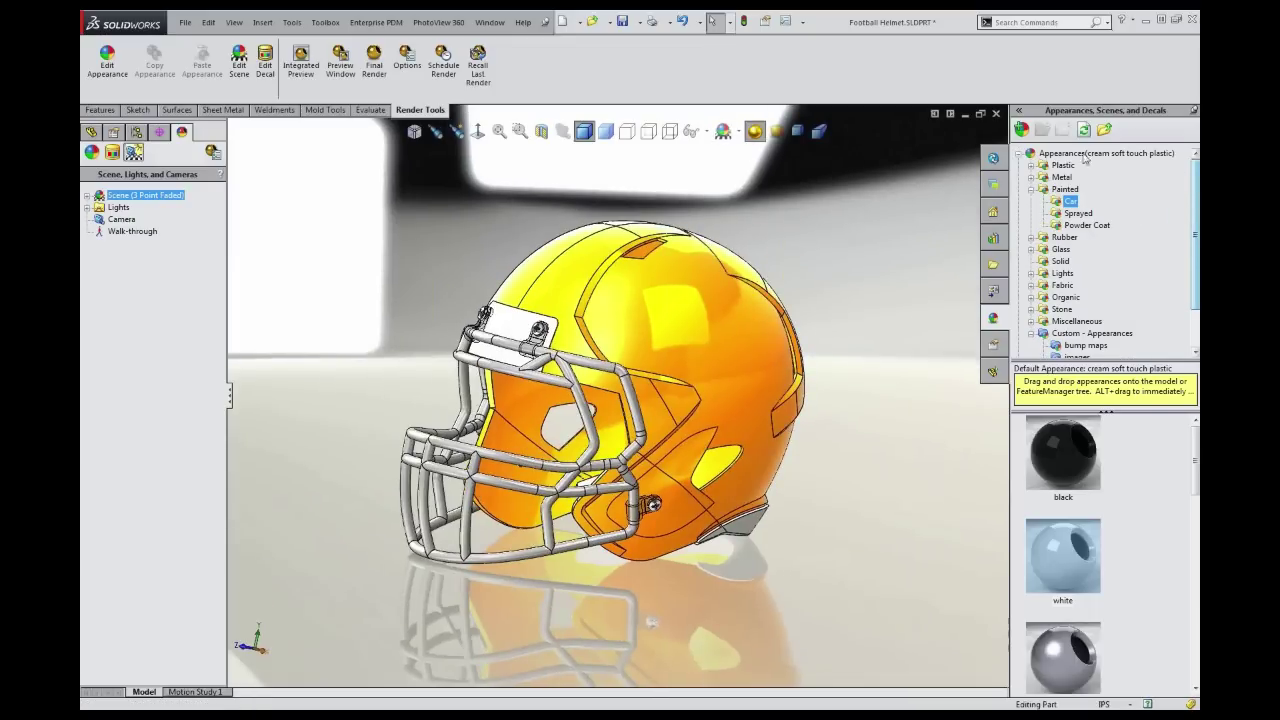
{"action": "double_click", "coordinate": [1030, 153]}
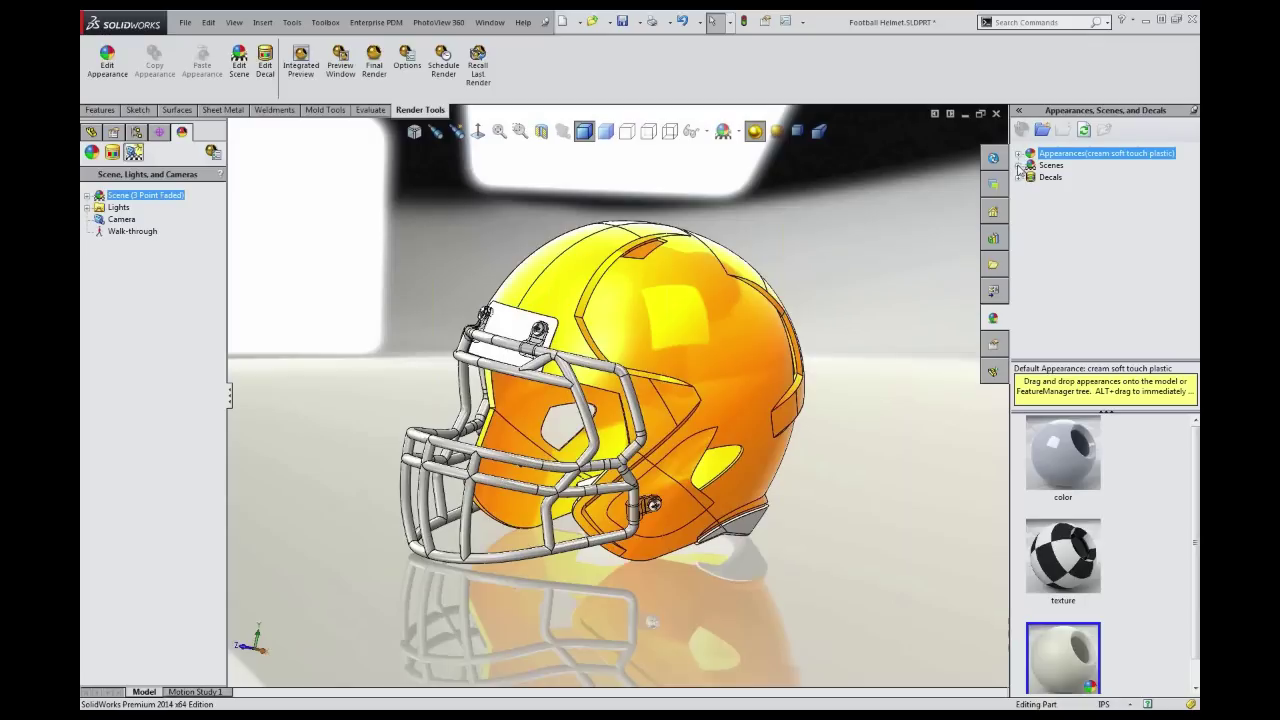
{"action": "left_click", "coordinate": [1019, 166]}
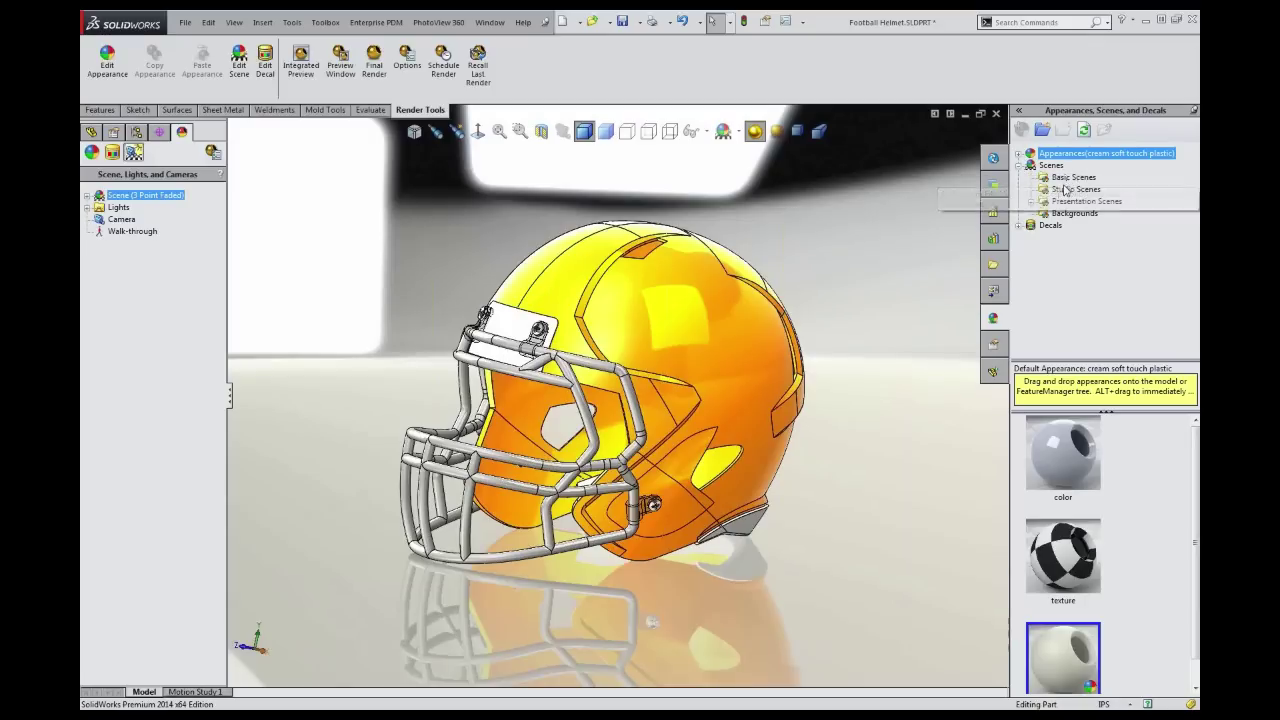
{"action": "left_click", "coordinate": [1066, 180]}
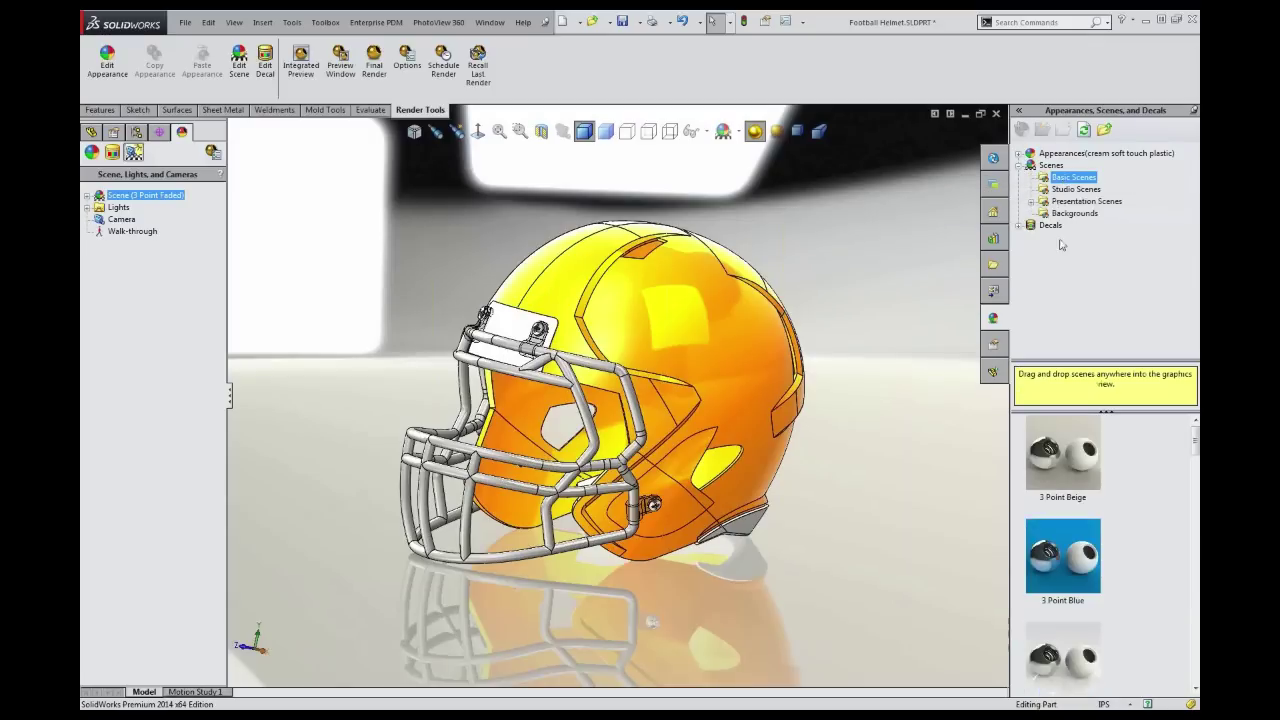
Try the 3 Point Beige, 3 Point Blue and 3 Point Faded scenes, and apply the 3 Point Green scene
{"action": "double_click", "coordinate": [1065, 460]}
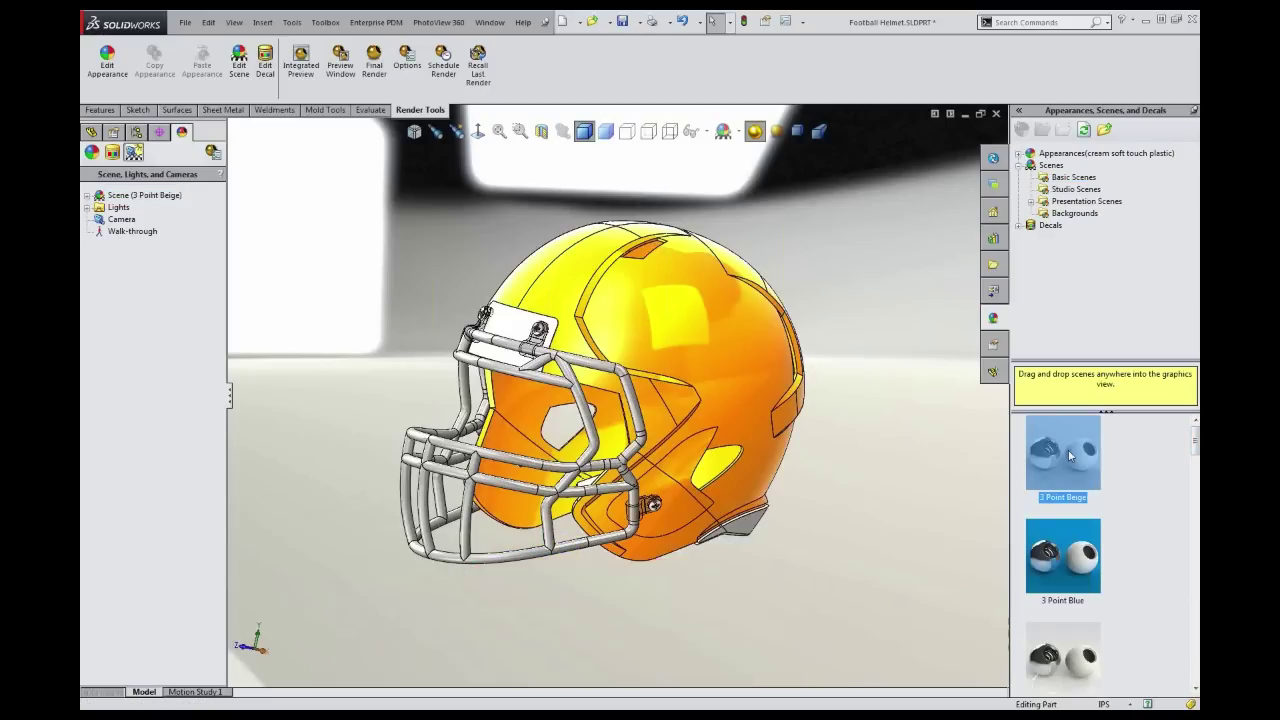
{"action": "double_click", "coordinate": [1080, 572]}
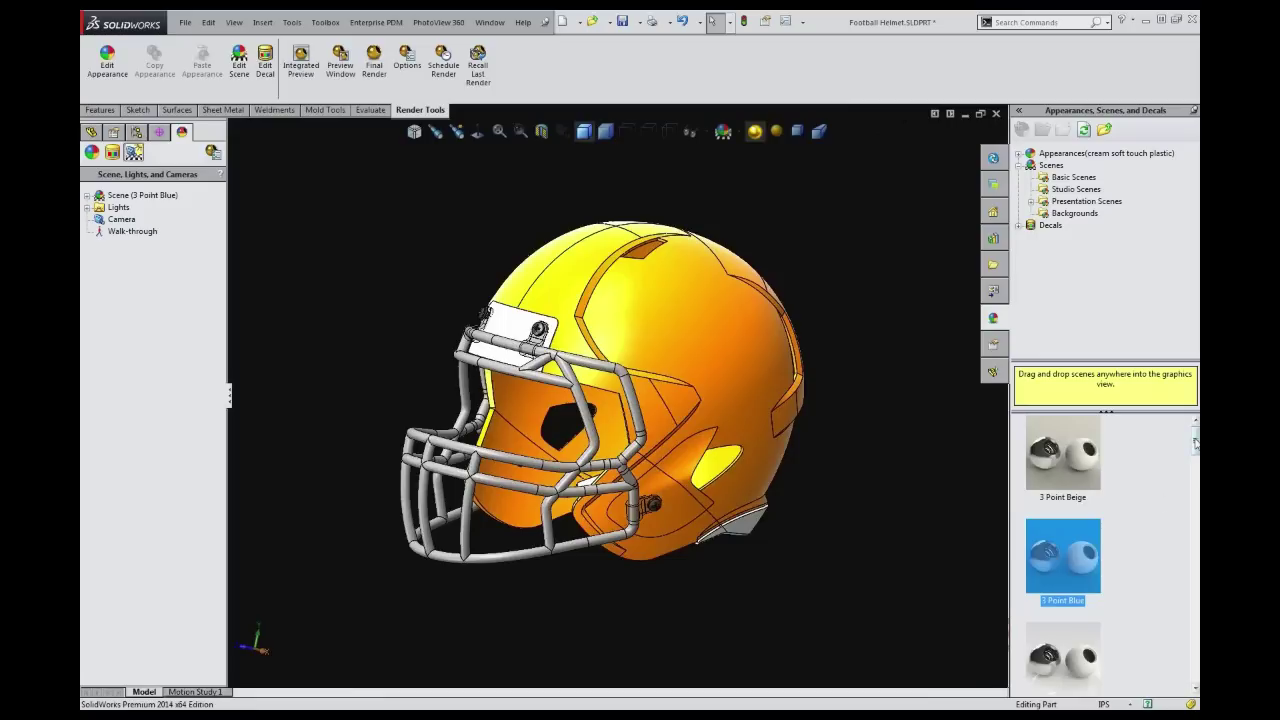
{"action": "scroll", "coordinate": [1060, 500], "scroll_direction": "down", "scroll_amount": 5}
{"action": "scroll", "coordinate": [1040, 502], "scroll_direction": "up", "scroll_amount": 2}
{"action": "double_click", "coordinate": [1066, 492]}
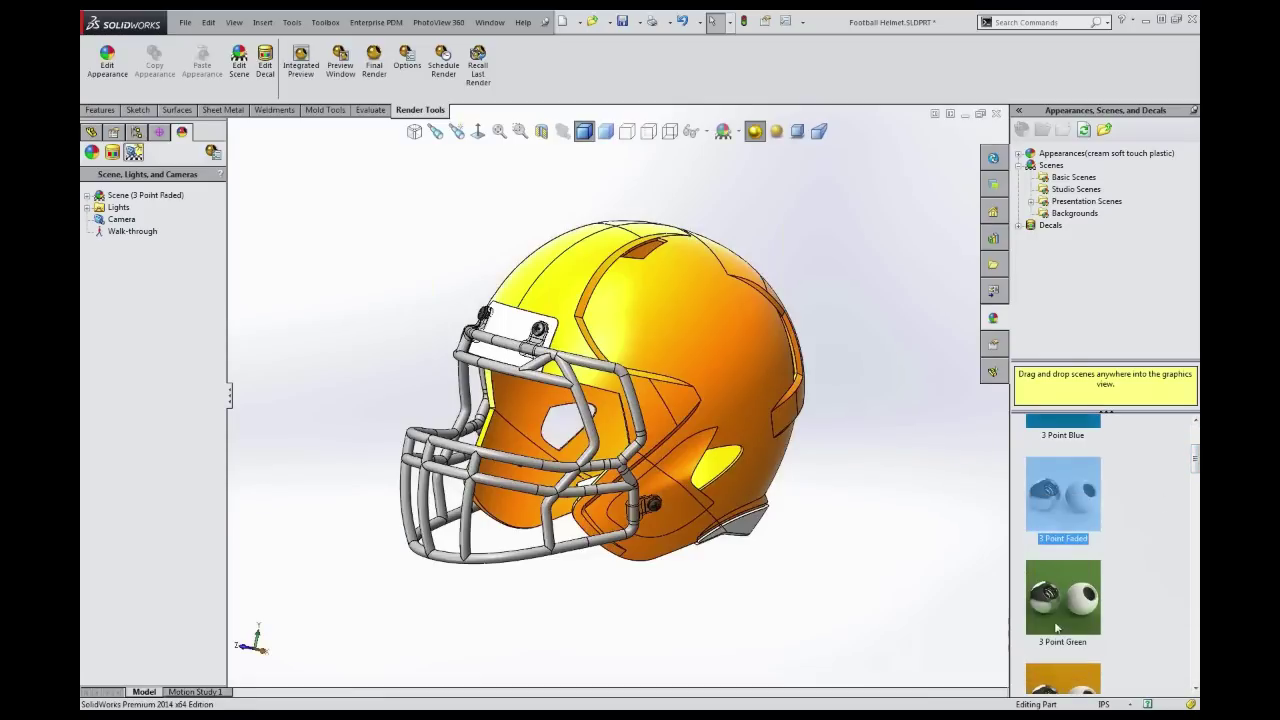
{"action": "double_click", "coordinate": [1056, 625]}
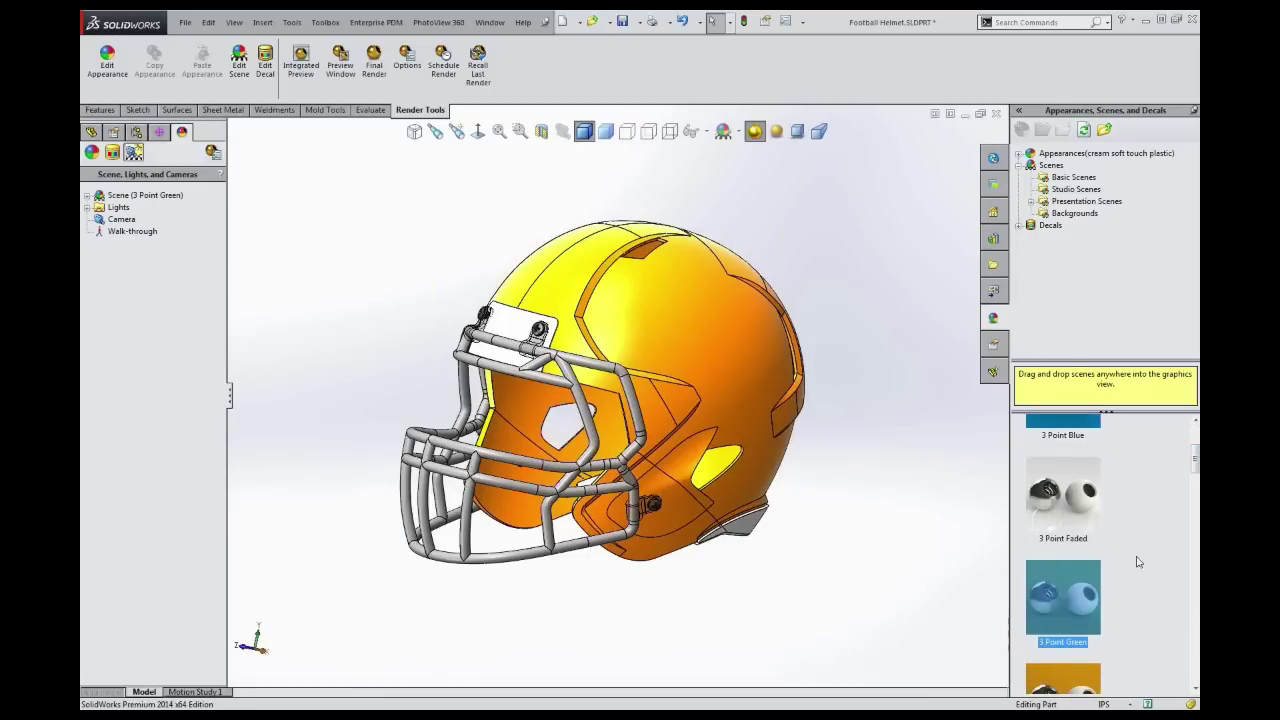
{"action": "left_click_drag", "start_coordinate": [1195, 463], "coordinate": [1195, 444]}
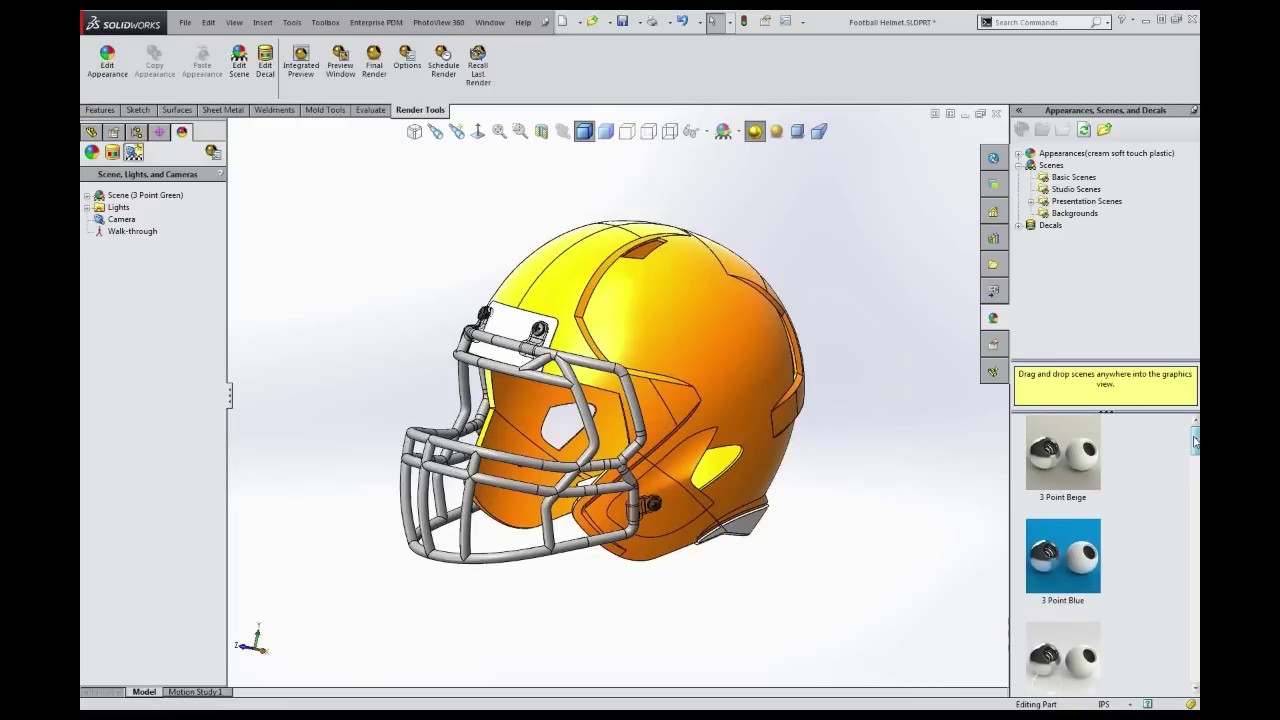
Open a PhotoView 360 preview window of the helmet and move it over the model view
{"action": "left_click", "coordinate": [341, 83]}
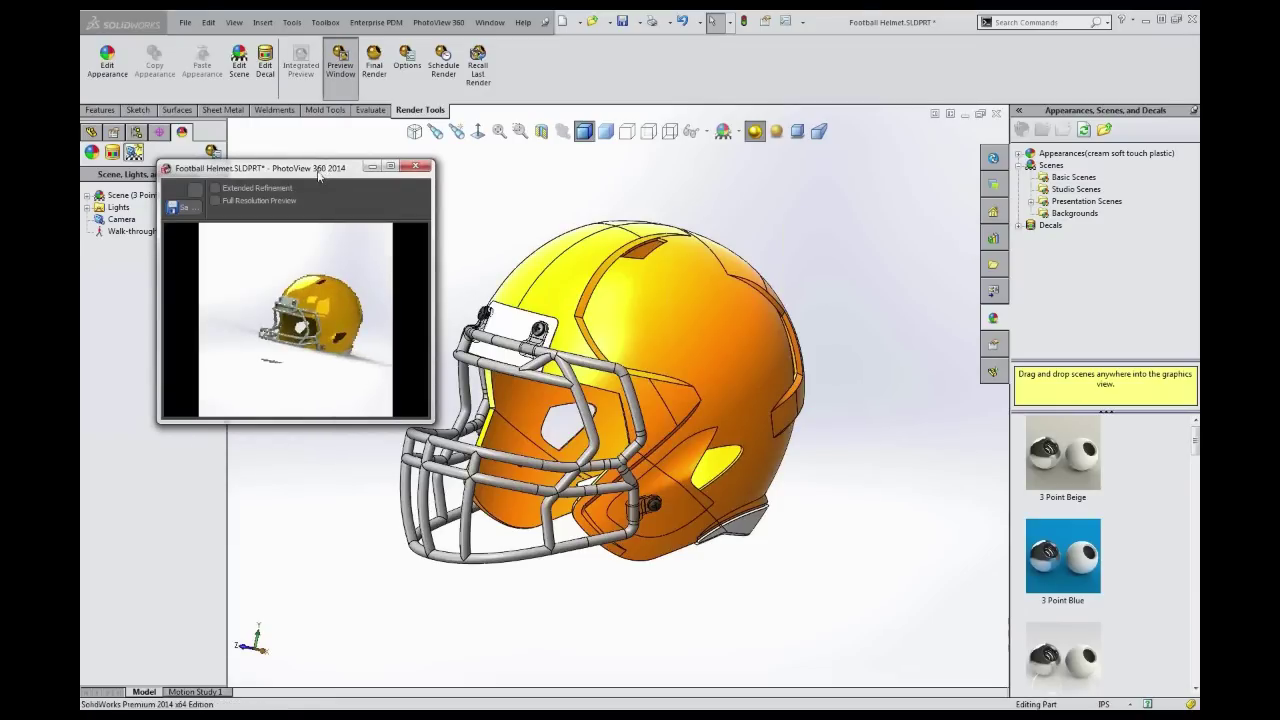
{"action": "left_click_drag", "start_coordinate": [324, 173], "coordinate": [495, 193]}
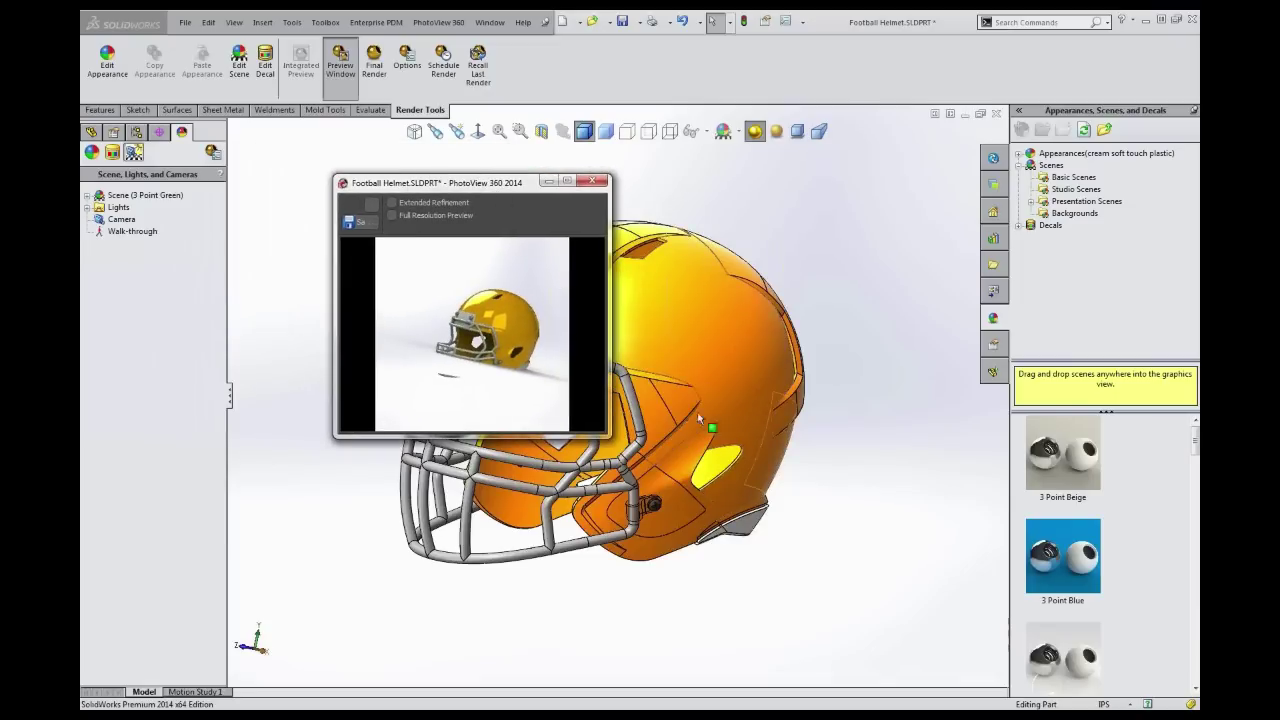
{"action": "left_click", "coordinate": [582, 542]}
{"action": "scroll", "coordinate": [602, 500], "scroll_direction": "up", "scroll_amount": 1}
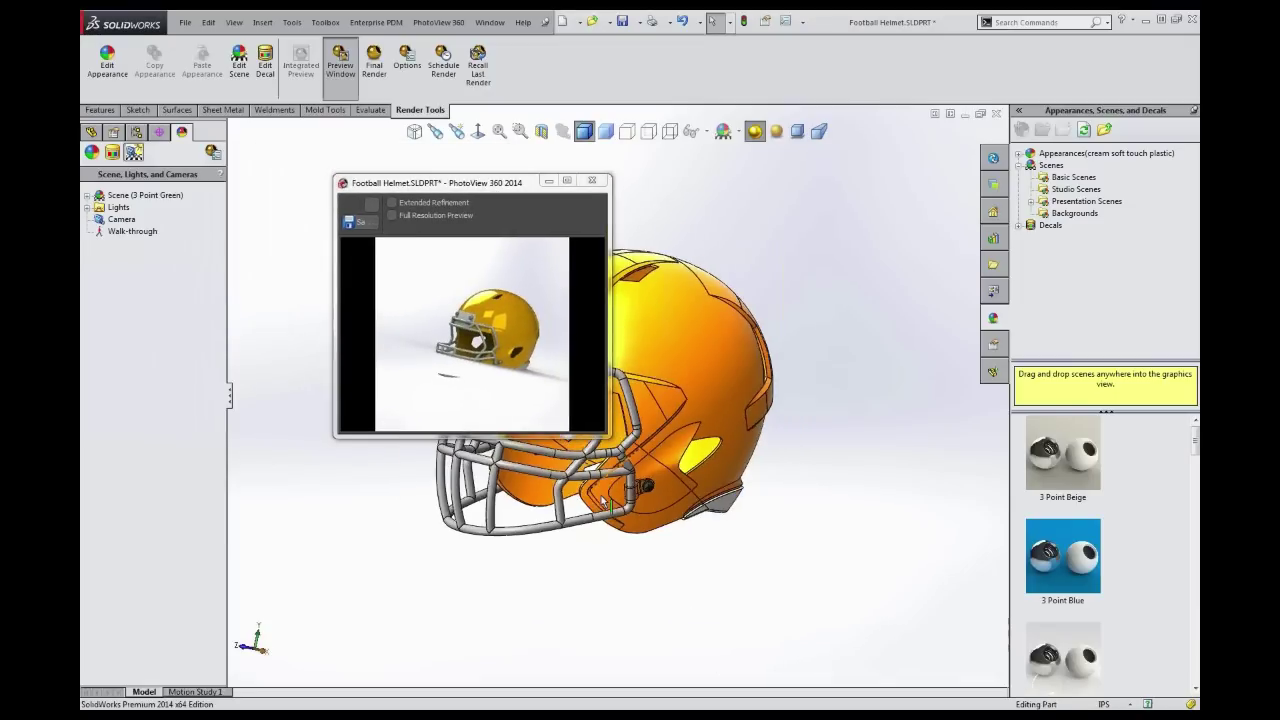
Review the 3 Point Green scene's background, environment and floor settings in Edit Scene and leave without applying changes
{"action": "scroll", "coordinate": [603, 503], "scroll_direction": "down", "scroll_amount": 6}
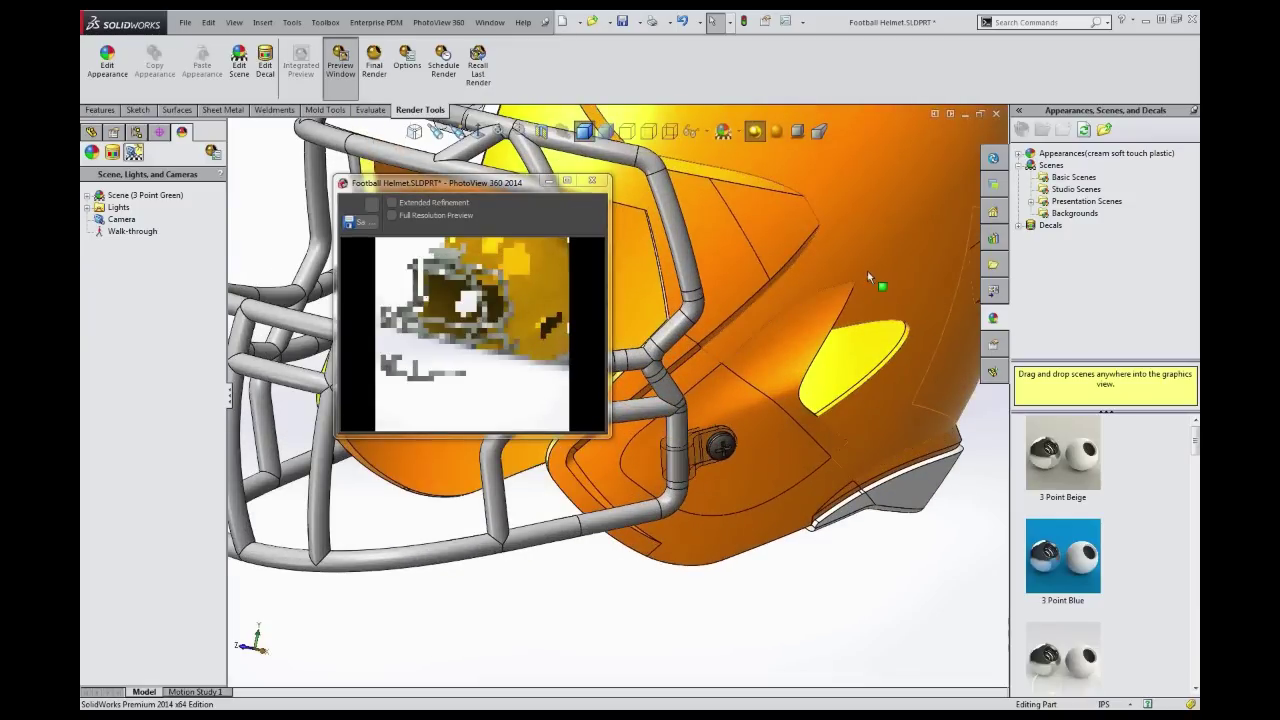
{"action": "middle_click_drag", "start_coordinate": [894, 326], "coordinate": [888, 425], "text": "ctrl"}
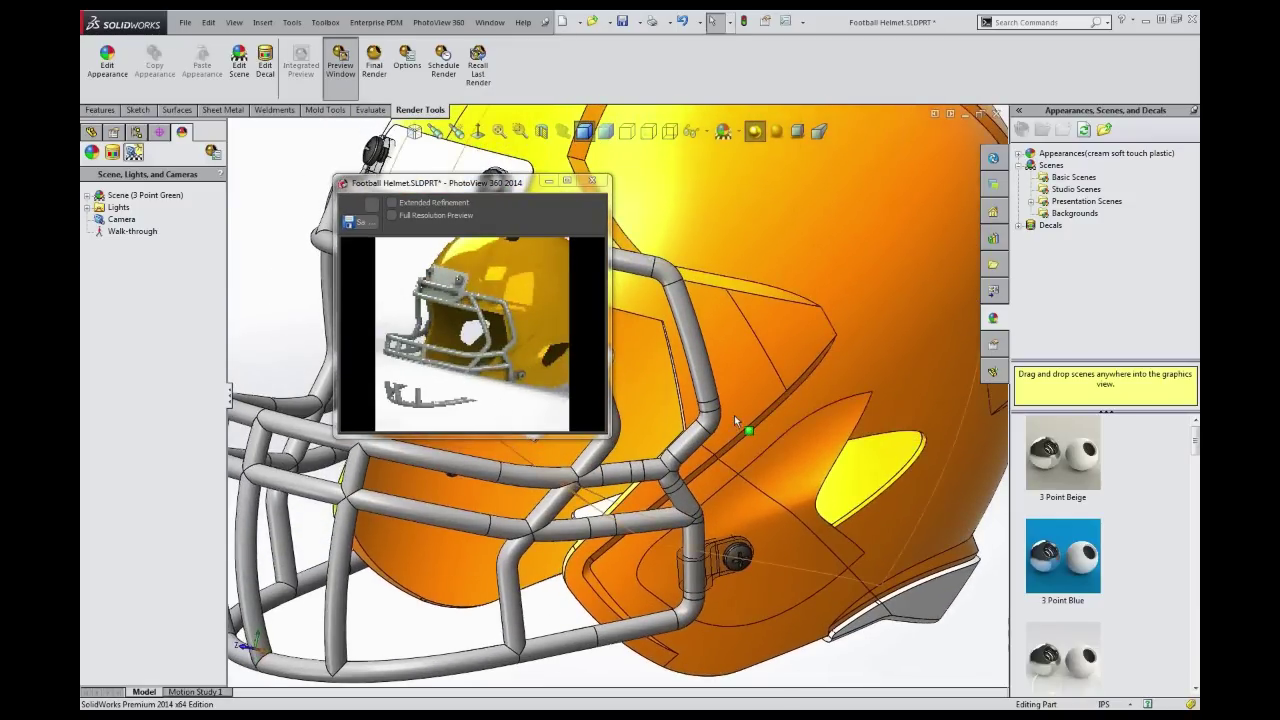
{"action": "scroll", "coordinate": [810, 422], "scroll_direction": "up", "scroll_amount": 1}
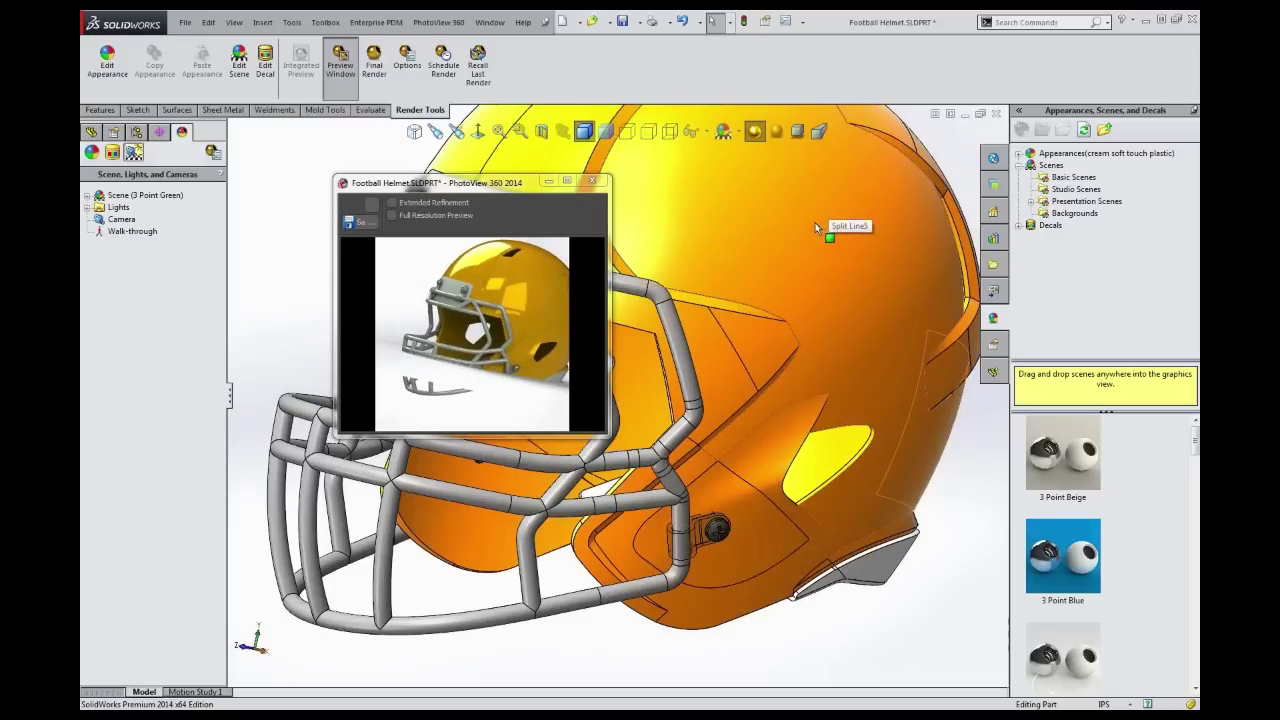
{"action": "left_click", "coordinate": [133, 196]}
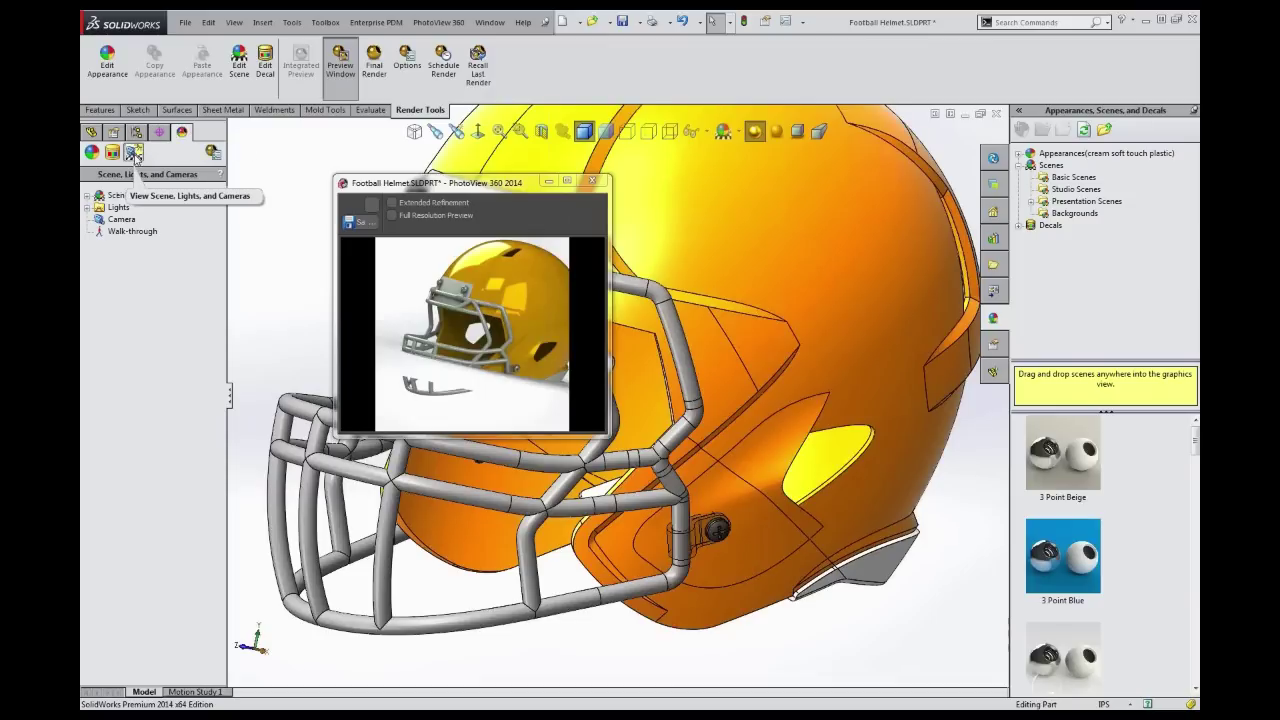
{"action": "left_click", "coordinate": [124, 198]}
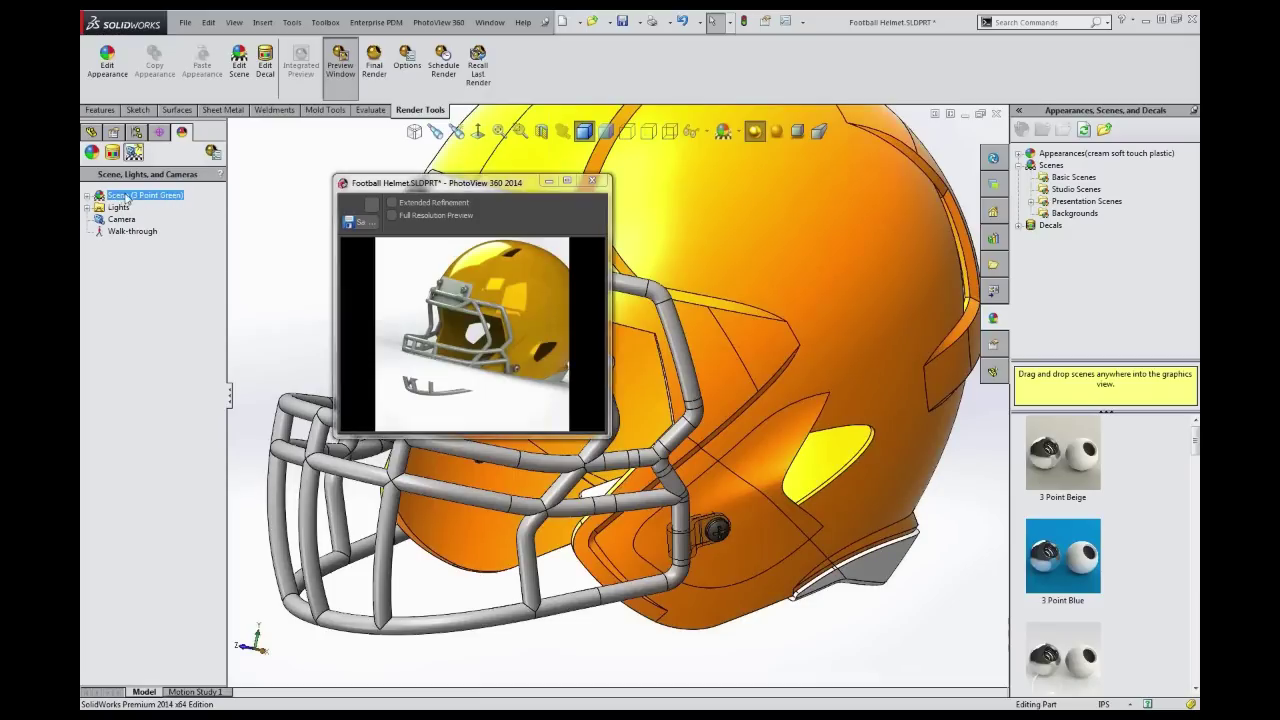
{"action": "right_click", "coordinate": [126, 198]}
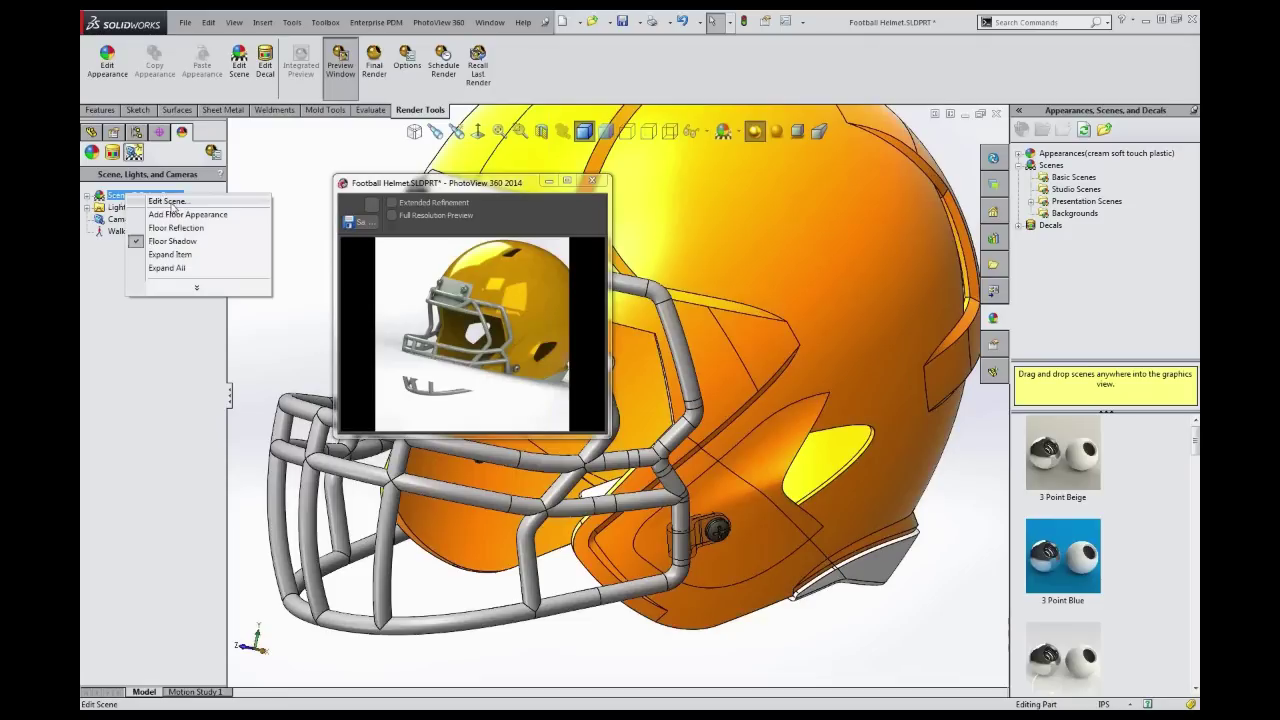
{"action": "left_click", "coordinate": [167, 201]}
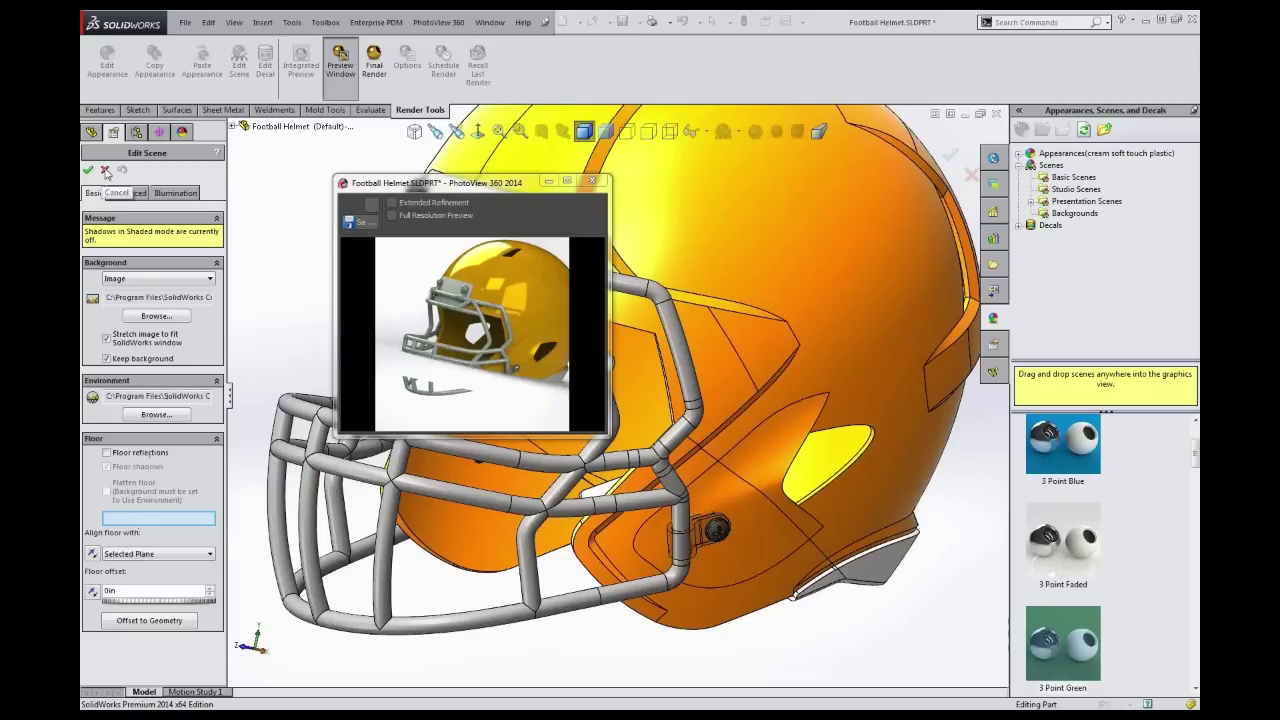
{"action": "left_click", "coordinate": [105, 172]}
Turn off the floor shadow of the 3 Point Green scene and check the helmet in the PhotoView 360 preview
{"action": "left_click", "coordinate": [133, 196]}
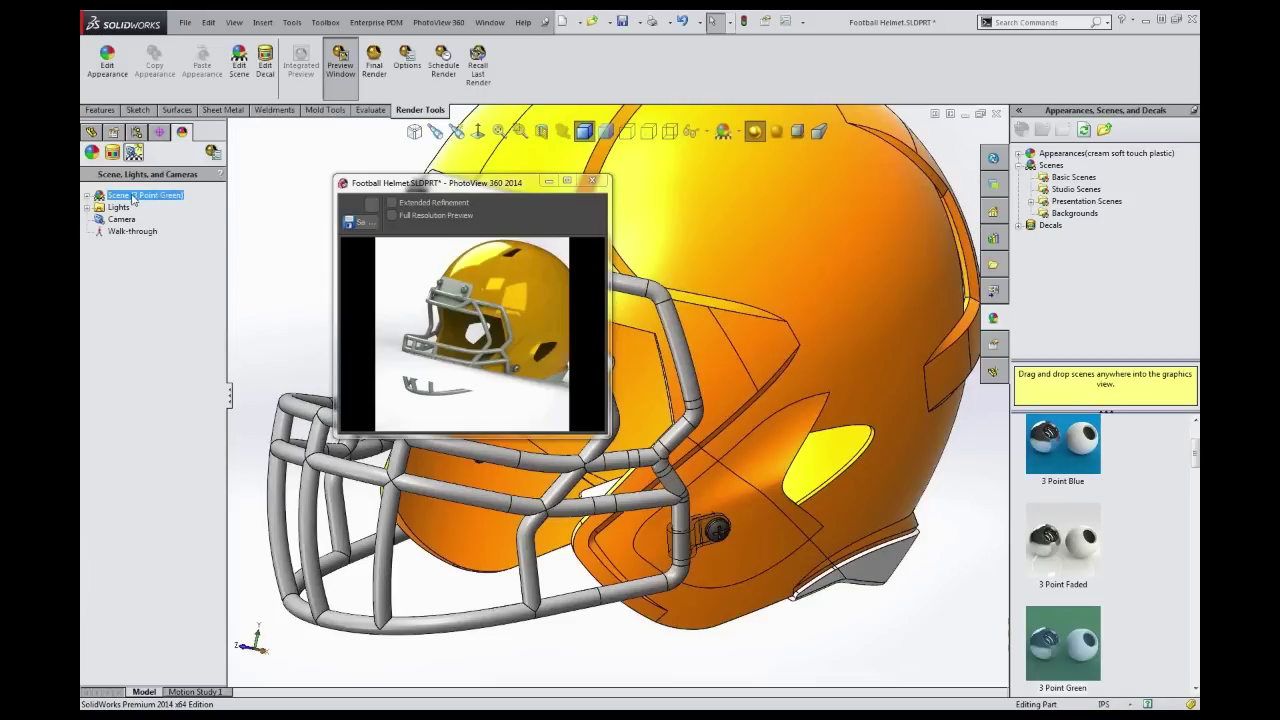
{"action": "right_click", "coordinate": [133, 197]}
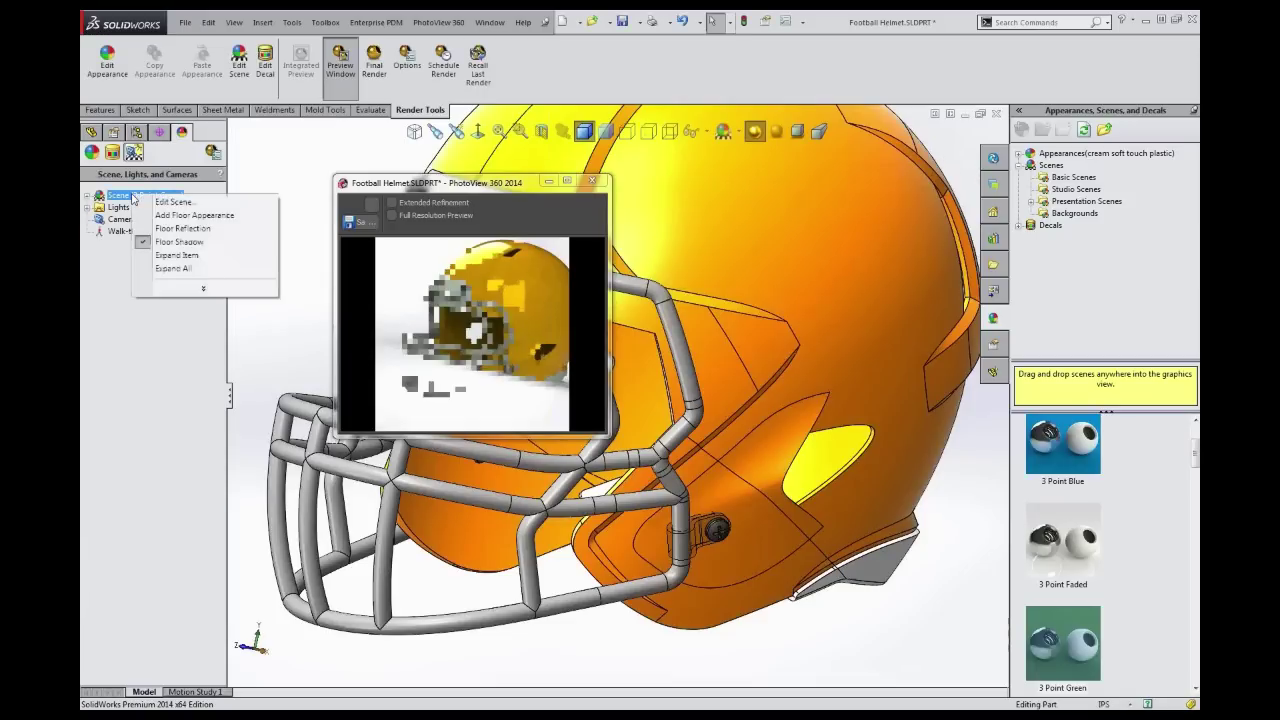
{"action": "left_click", "coordinate": [181, 245]}
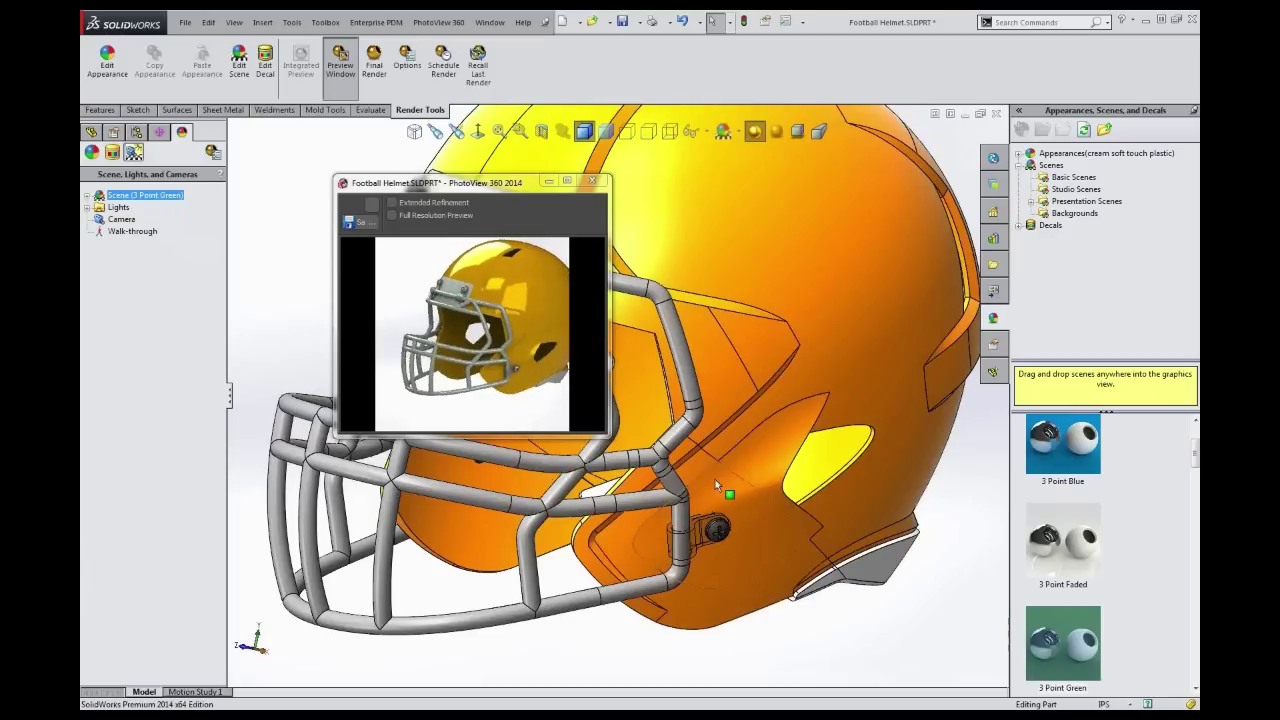
{"action": "middle_click_drag", "start_coordinate": [703, 486], "coordinate": [743, 320]}
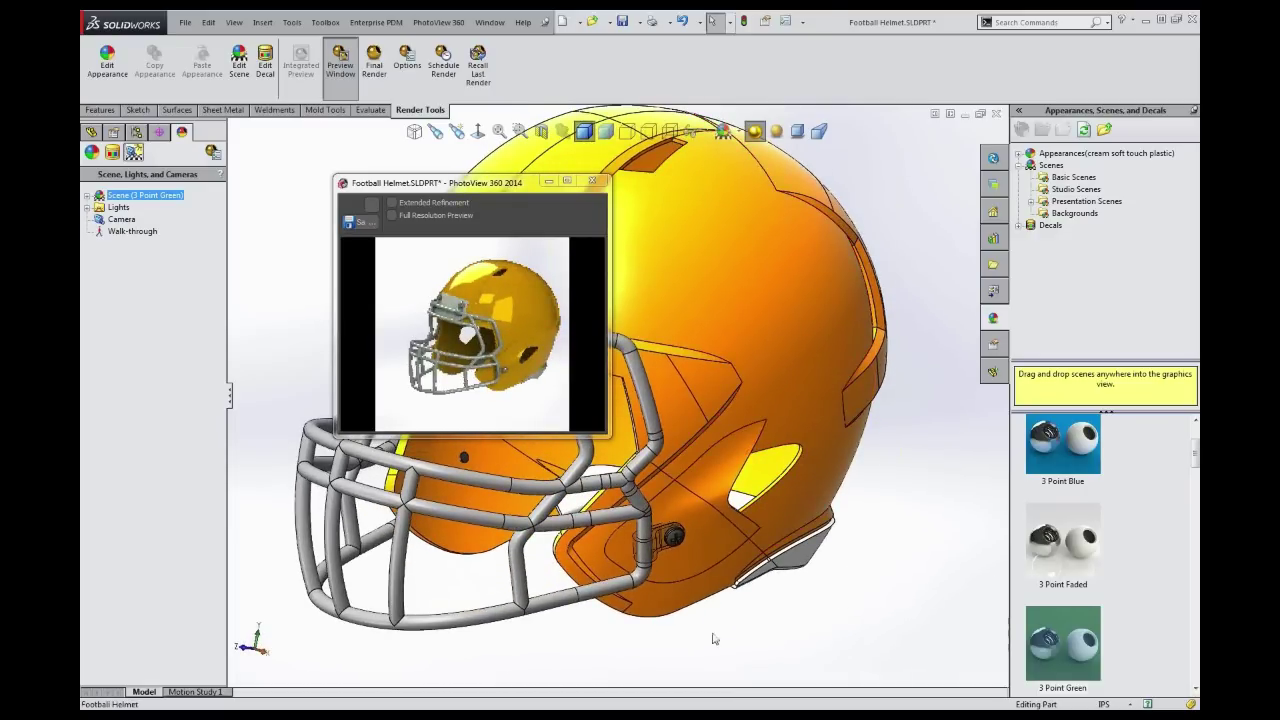
{"action": "scroll", "coordinate": [691, 302], "scroll_direction": "up", "scroll_amount": 1}
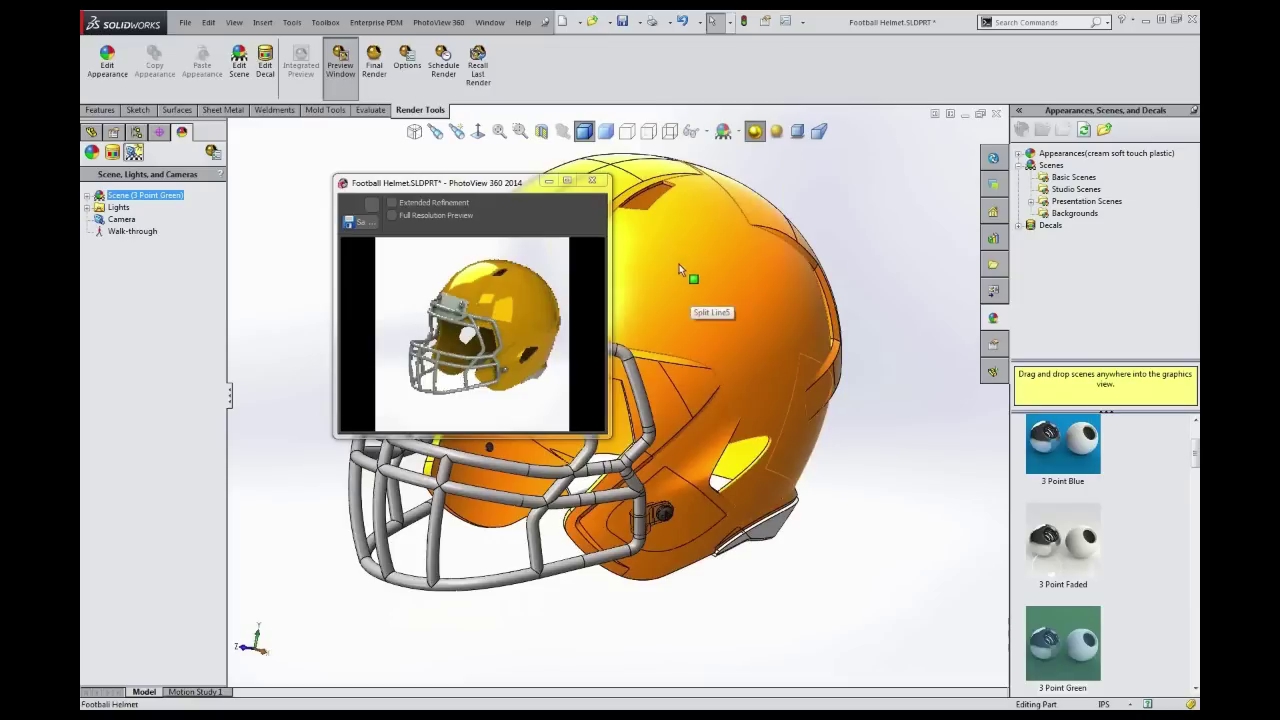
{"action": "scroll", "coordinate": [700, 310], "scroll_direction": "down", "scroll_amount": 1}
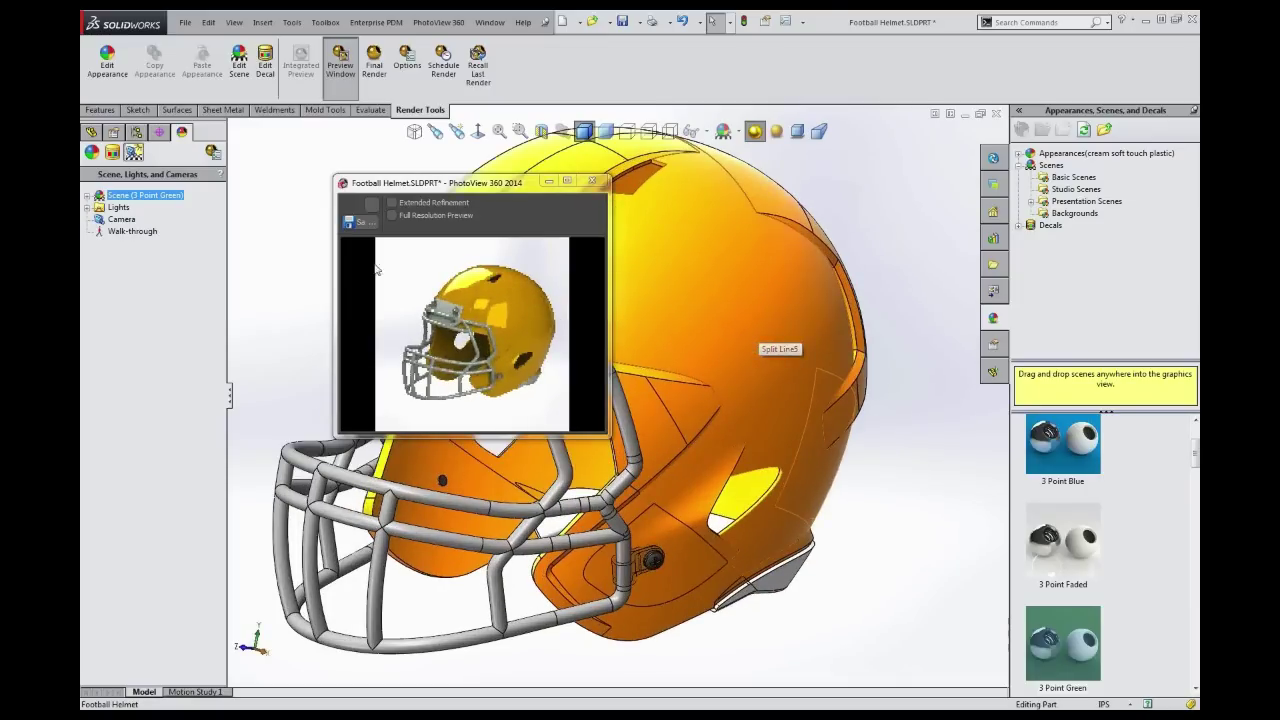
Turn on the floor shadow for the 3 Point Green scene and open the scene for editing
{"action": "right_click", "coordinate": [117, 197]}
{"action": "left_click", "coordinate": [167, 232]}
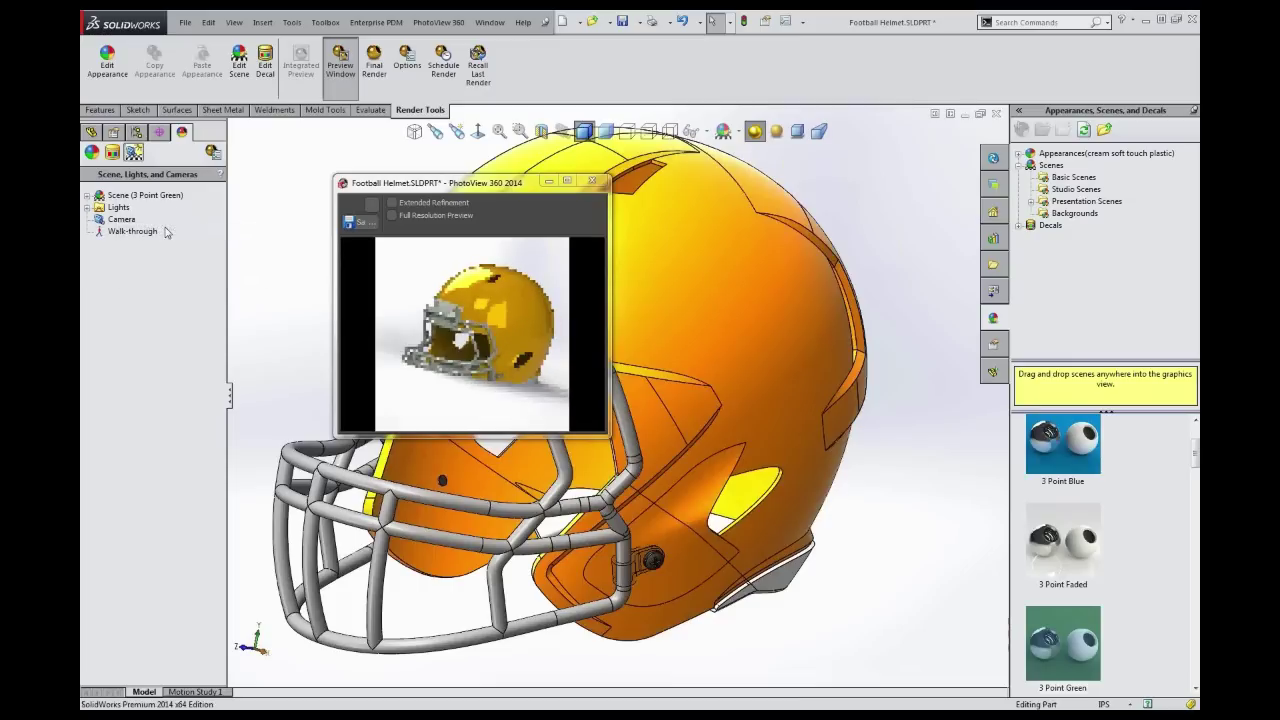
{"action": "left_click", "coordinate": [117, 197]}
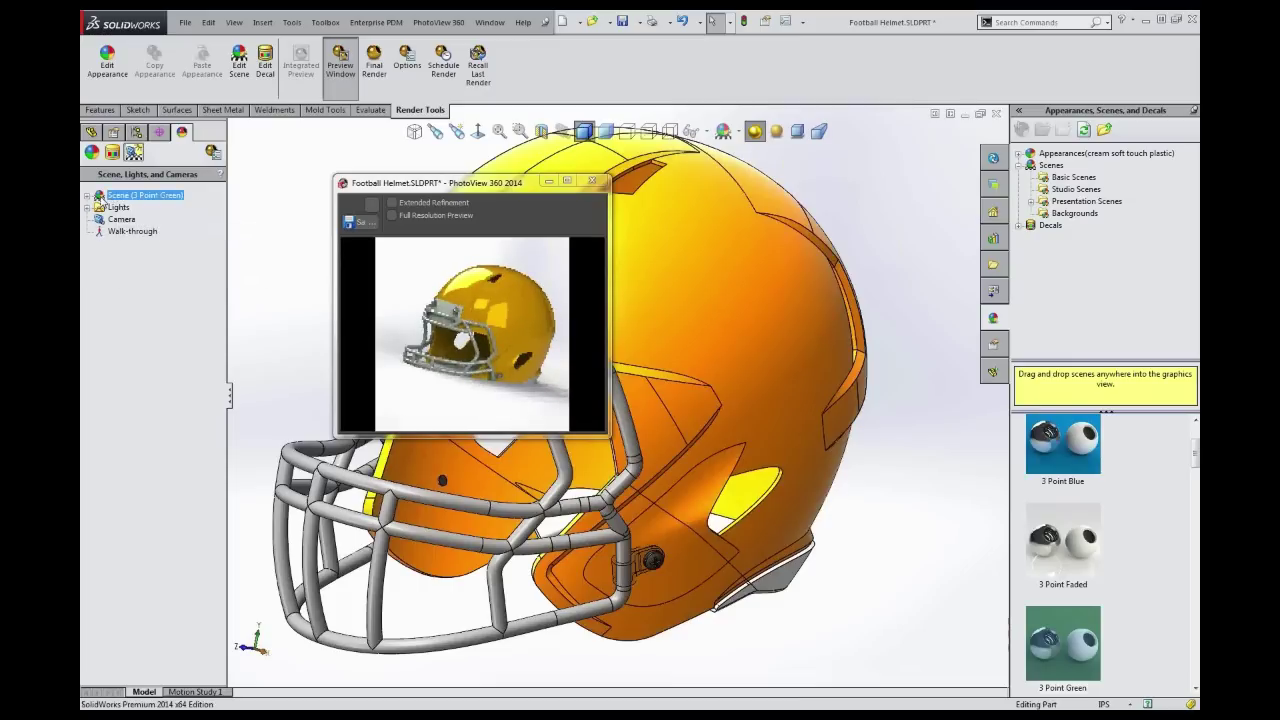
{"action": "right_click", "coordinate": [117, 197]}
{"action": "left_click", "coordinate": [136, 205]}
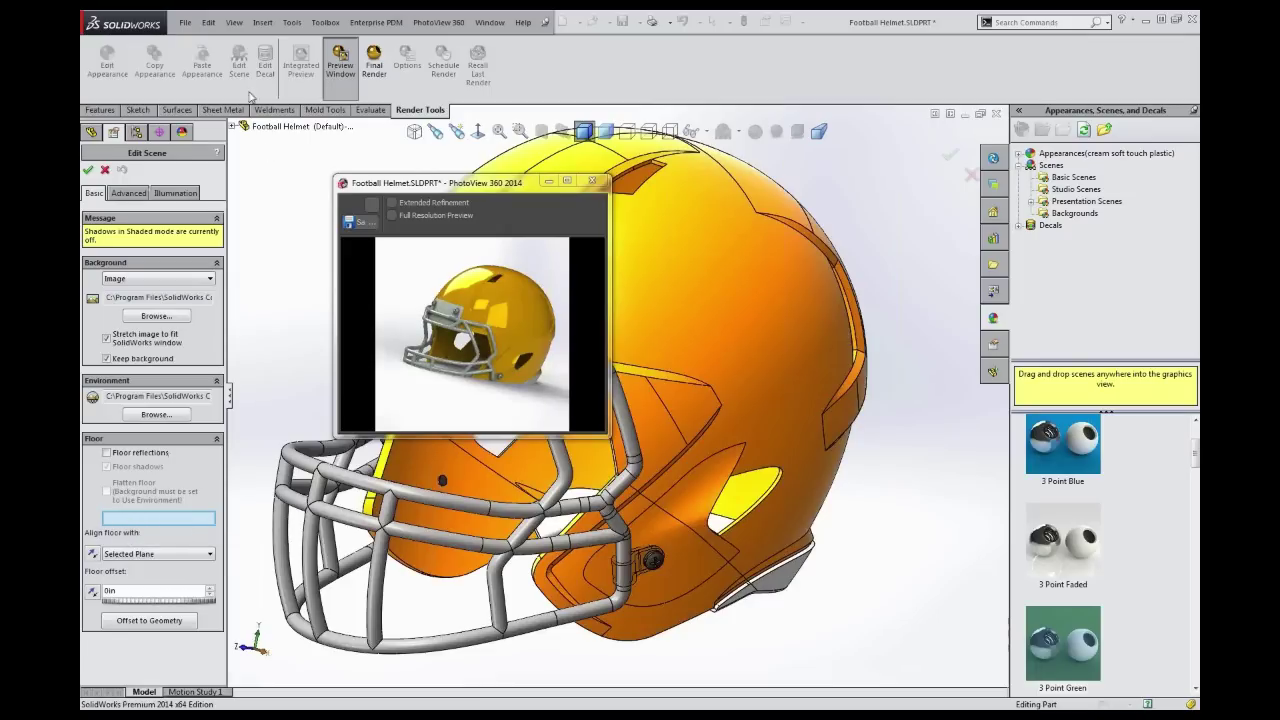
Align the scene floor with the Floor plane from the model's Appearances folder and accept the scene edit
{"action": "left_click", "coordinate": [233, 127]}
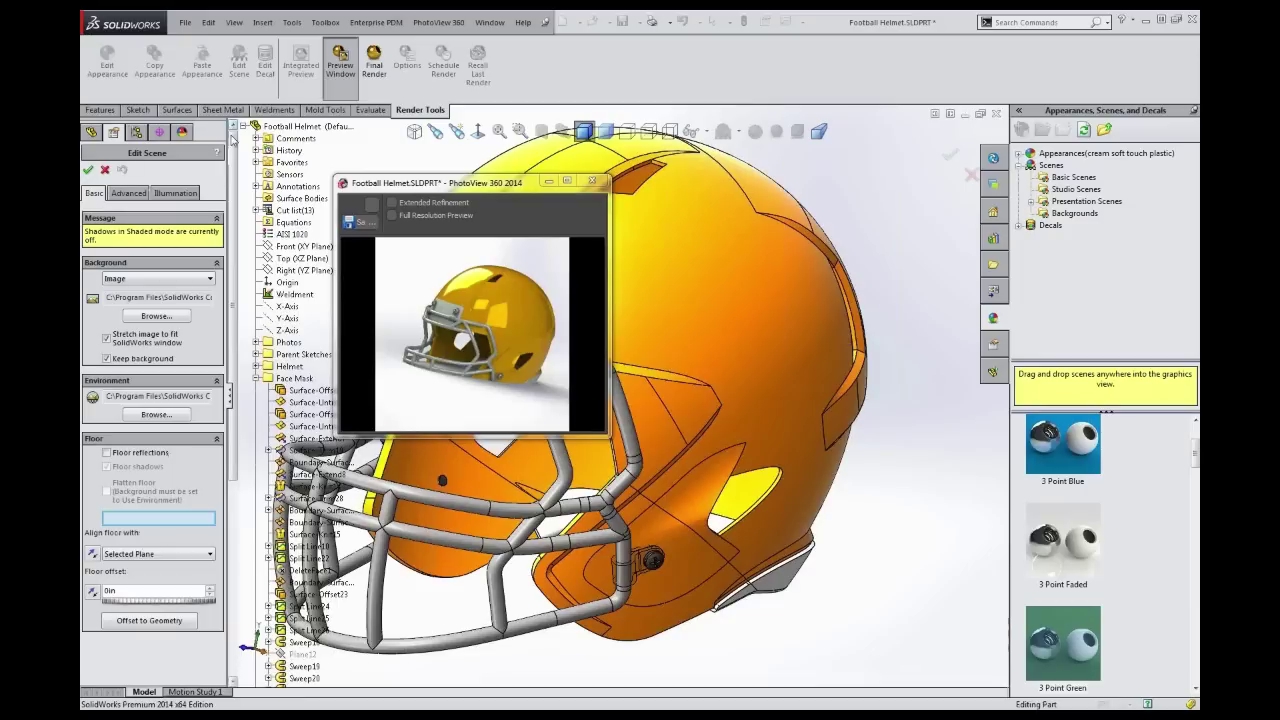
{"action": "left_click", "coordinate": [256, 379]}
{"action": "left_click", "coordinate": [256, 402]}
{"action": "left_click", "coordinate": [255, 404]}
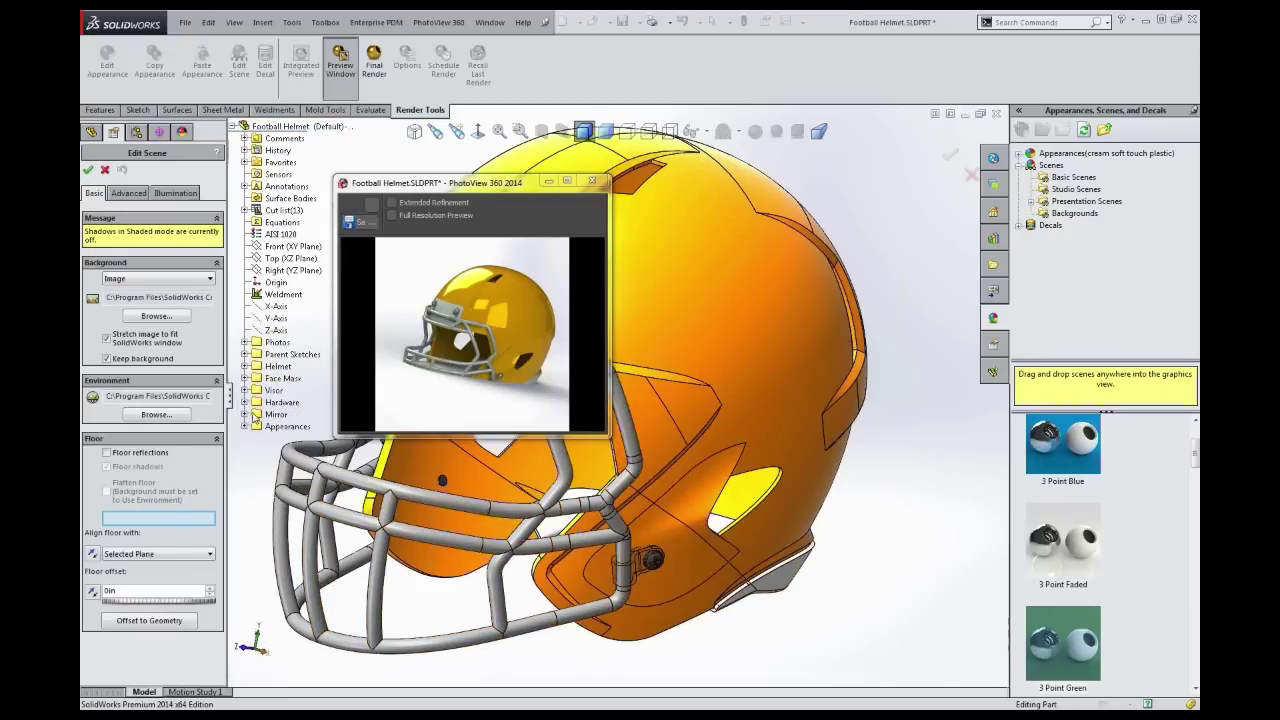
{"action": "left_click", "coordinate": [245, 427]}
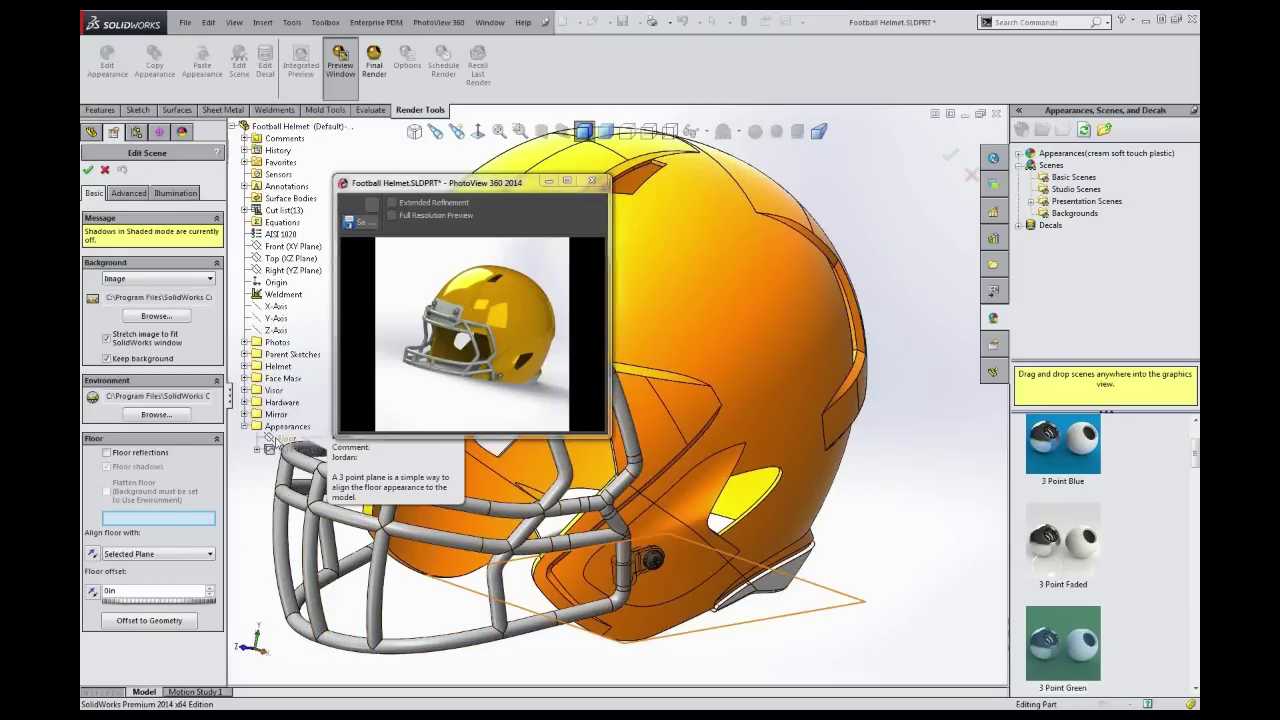
{"action": "left_click", "coordinate": [275, 442]}
{"action": "middle_click_drag", "start_coordinate": [764, 543], "coordinate": [704, 496]}
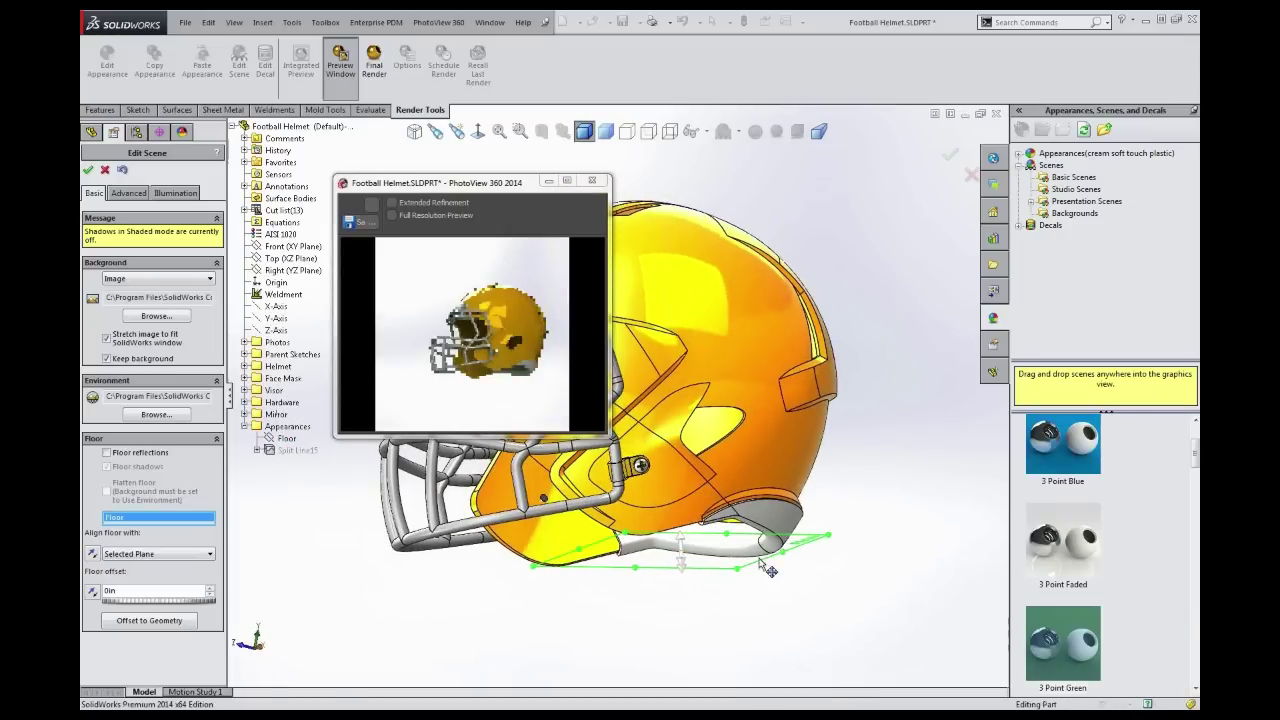
{"action": "middle_click_drag", "start_coordinate": [672, 536], "coordinate": [684, 570]}
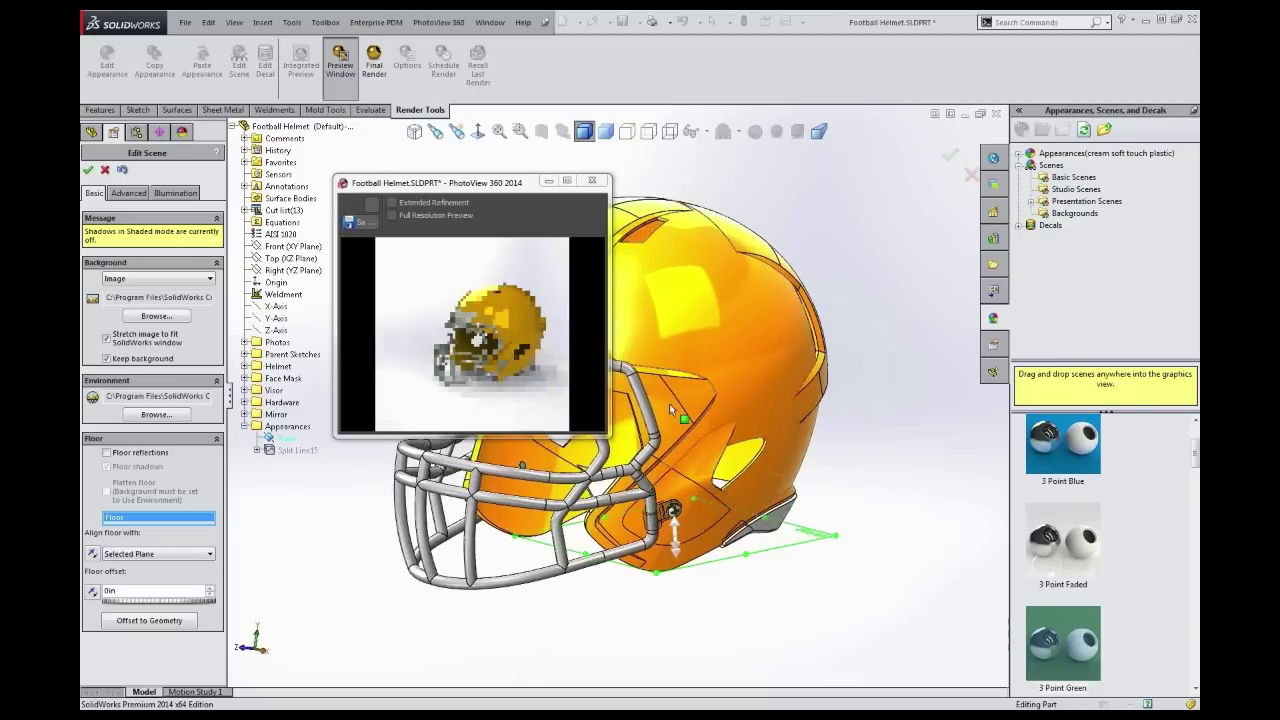
{"action": "scroll", "coordinate": [666, 412], "scroll_direction": "down", "scroll_amount": 1}
{"action": "scroll", "coordinate": [665, 417], "scroll_direction": "down", "scroll_amount": 1}
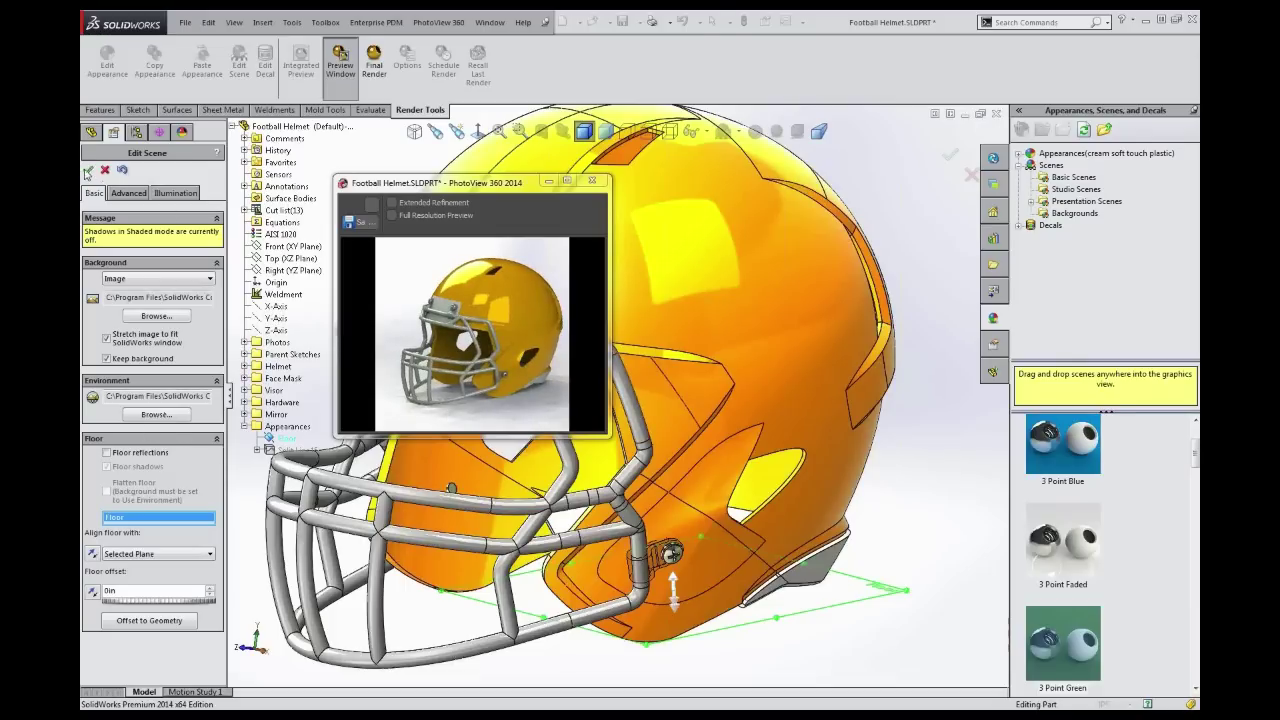
{"action": "left_click", "coordinate": [88, 171]}
Examine the upper face mask clamp and the whole helmet in the render preview
{"action": "left_click_drag", "start_coordinate": [525, 188], "coordinate": [314, 195]}
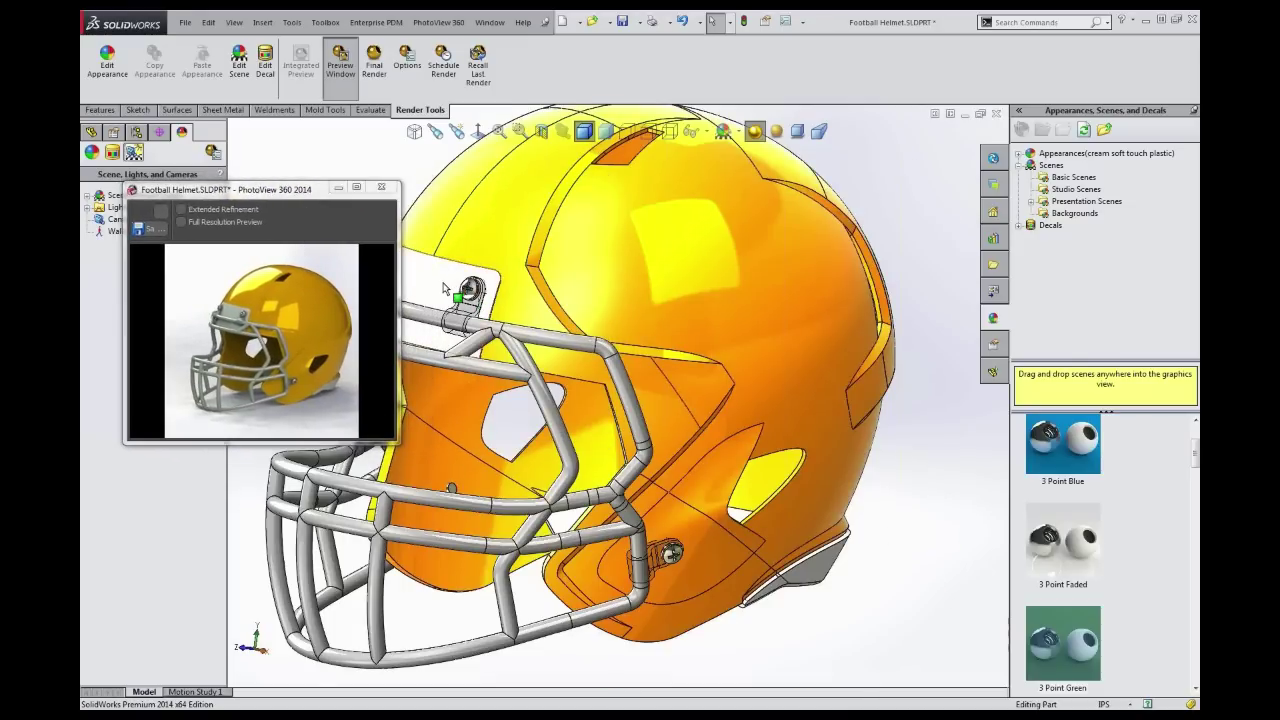
{"action": "scroll", "coordinate": [475, 300], "scroll_direction": "down", "scroll_amount": 5}
{"action": "scroll", "coordinate": [489, 430], "scroll_direction": "down", "scroll_amount": 2}
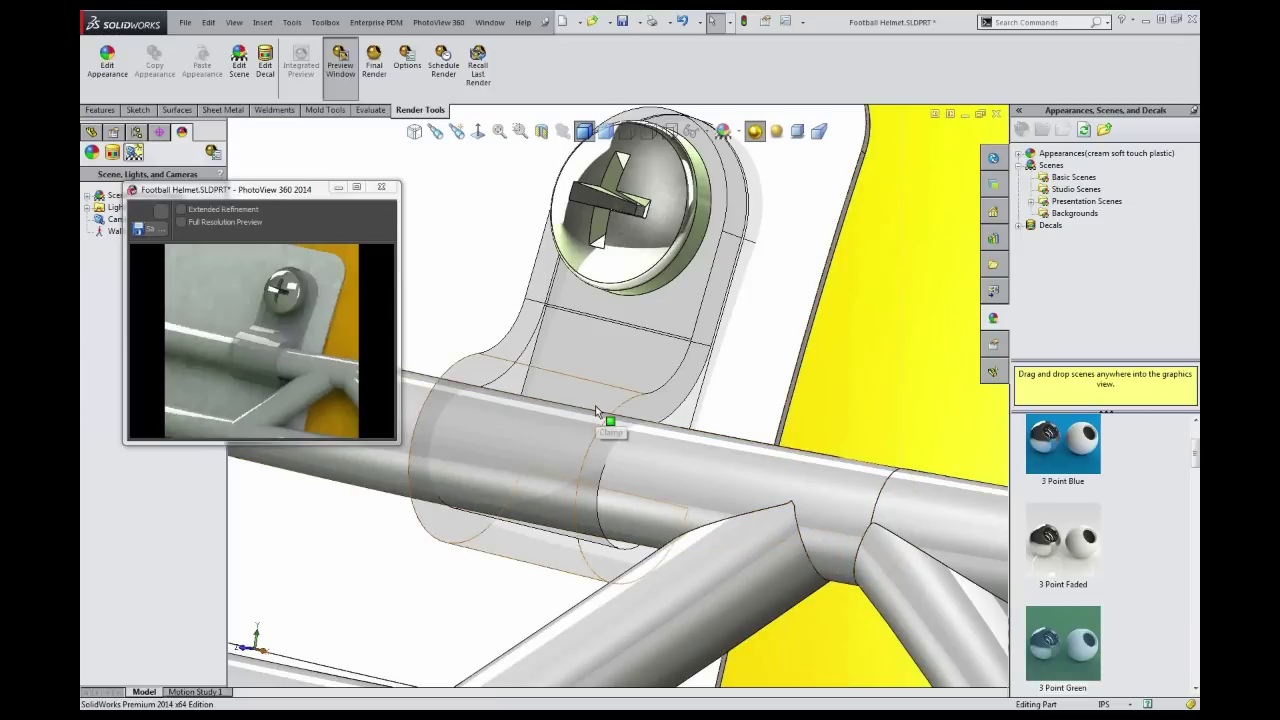
{"action": "key", "text": "f"}
{"action": "middle_click_drag", "start_coordinate": [690, 397], "coordinate": [720, 400]}
{"action": "scroll", "coordinate": [720, 400], "scroll_direction": "down", "scroll_amount": 1}
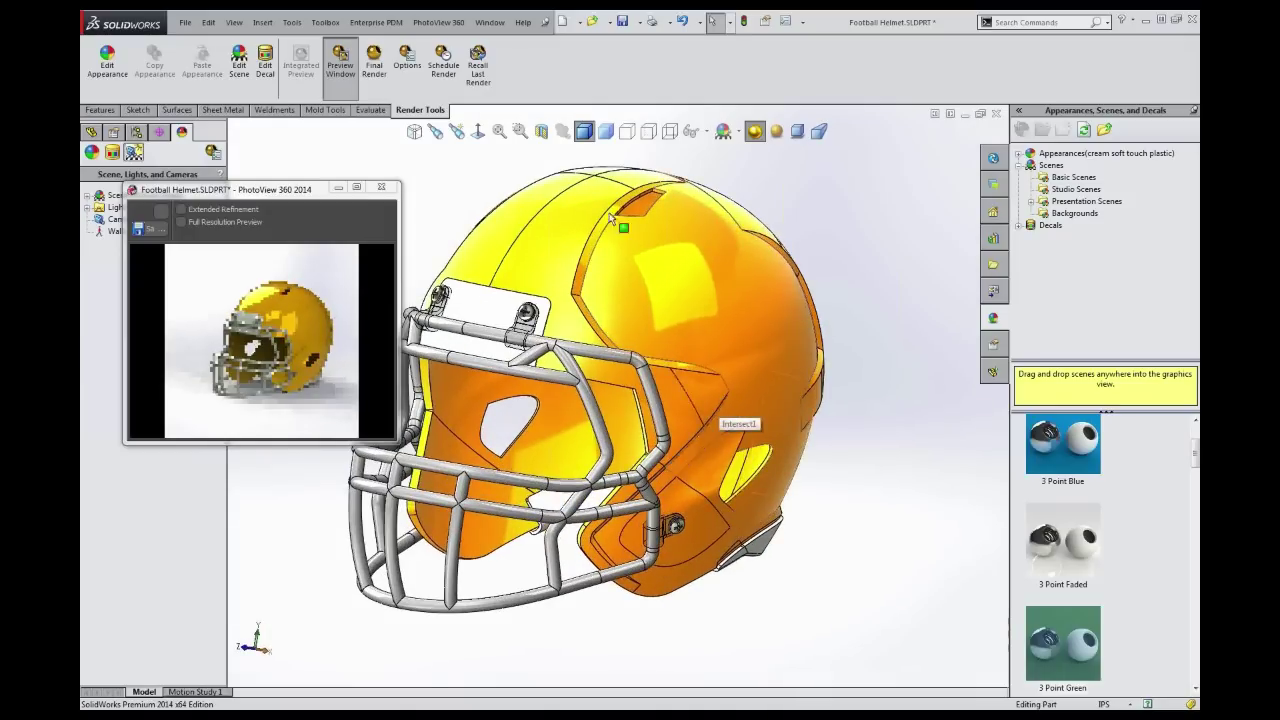
{"action": "scroll", "coordinate": [585, 205], "scroll_direction": "down", "scroll_amount": 1}
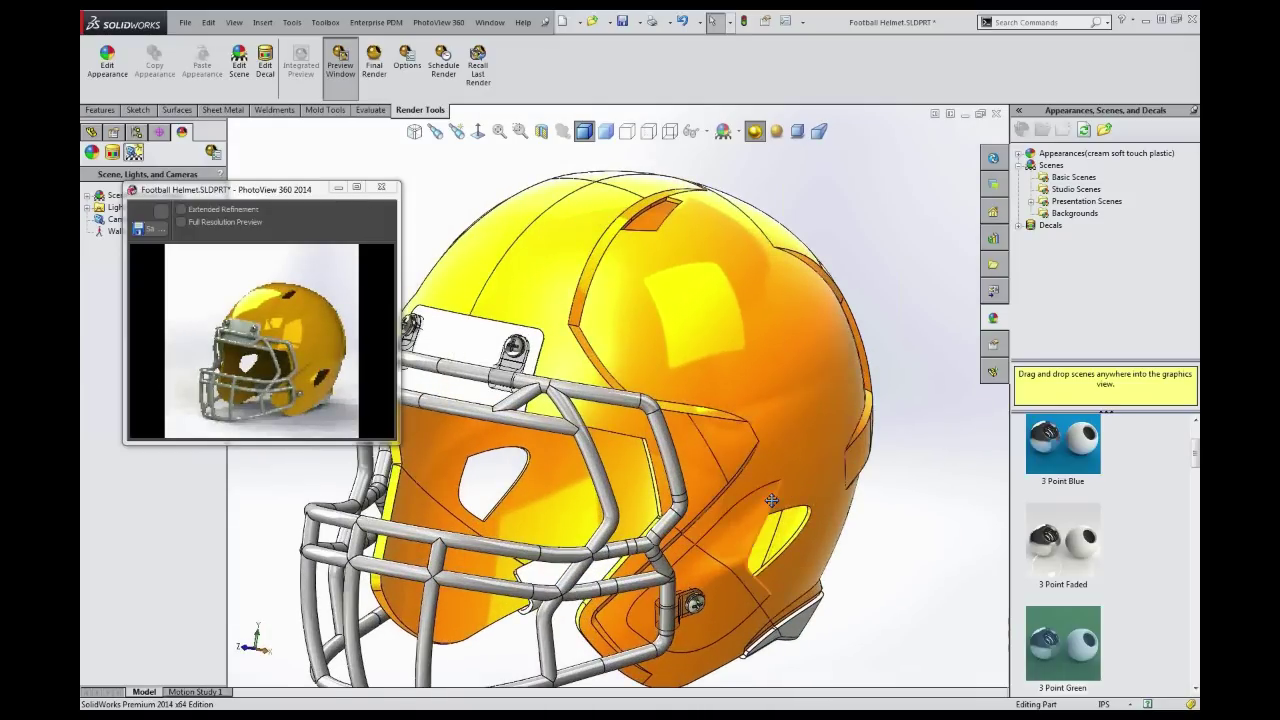
{"action": "middle_click_drag", "start_coordinate": [741, 507], "coordinate": [743, 461], "text": "ctrl"}
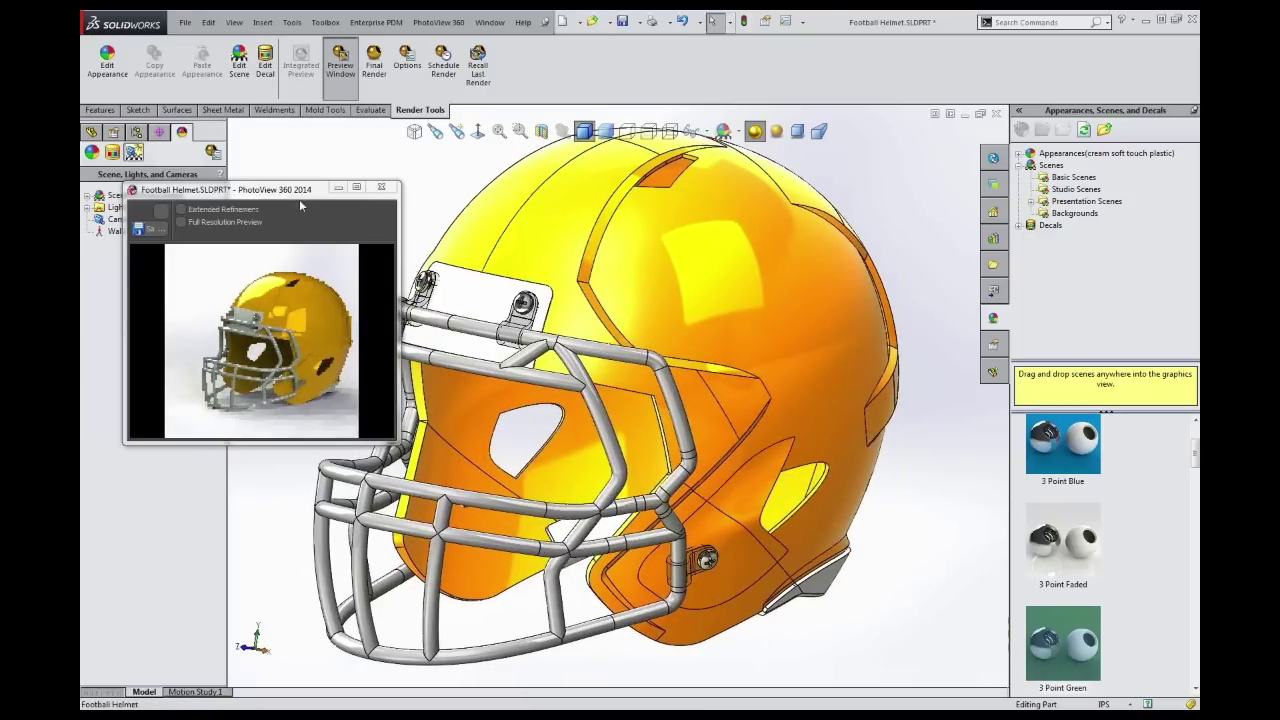
{"action": "left_click_drag", "start_coordinate": [294, 196], "coordinate": [421, 211]}
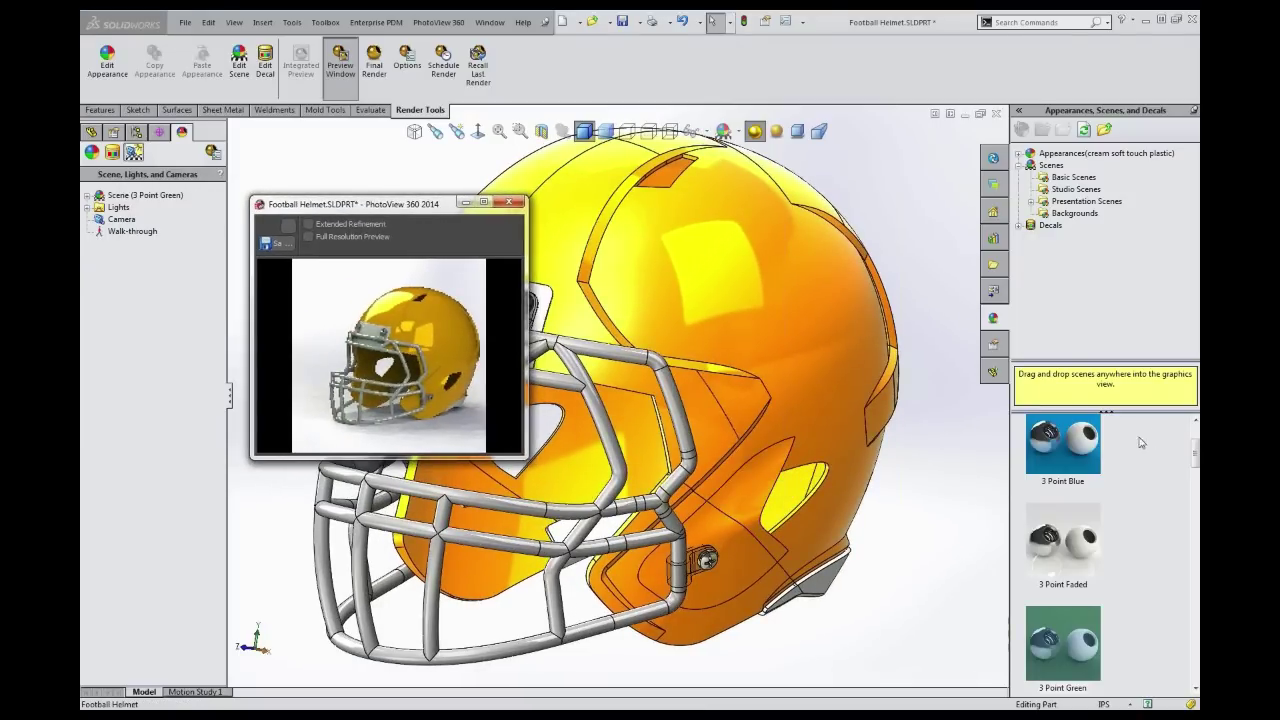
Apply the Reflective Floor Black studio scene to the helmet
{"action": "left_click", "coordinate": [1075, 189]}
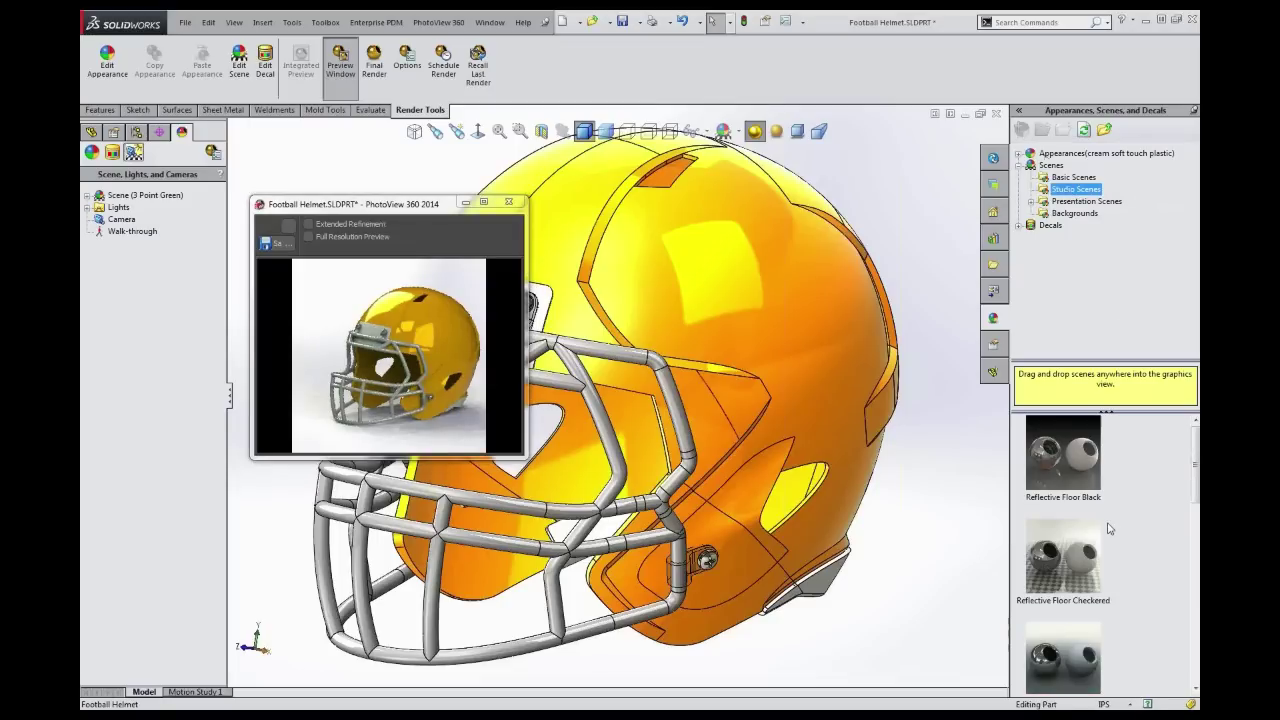
{"action": "double_click", "coordinate": [1068, 474]}
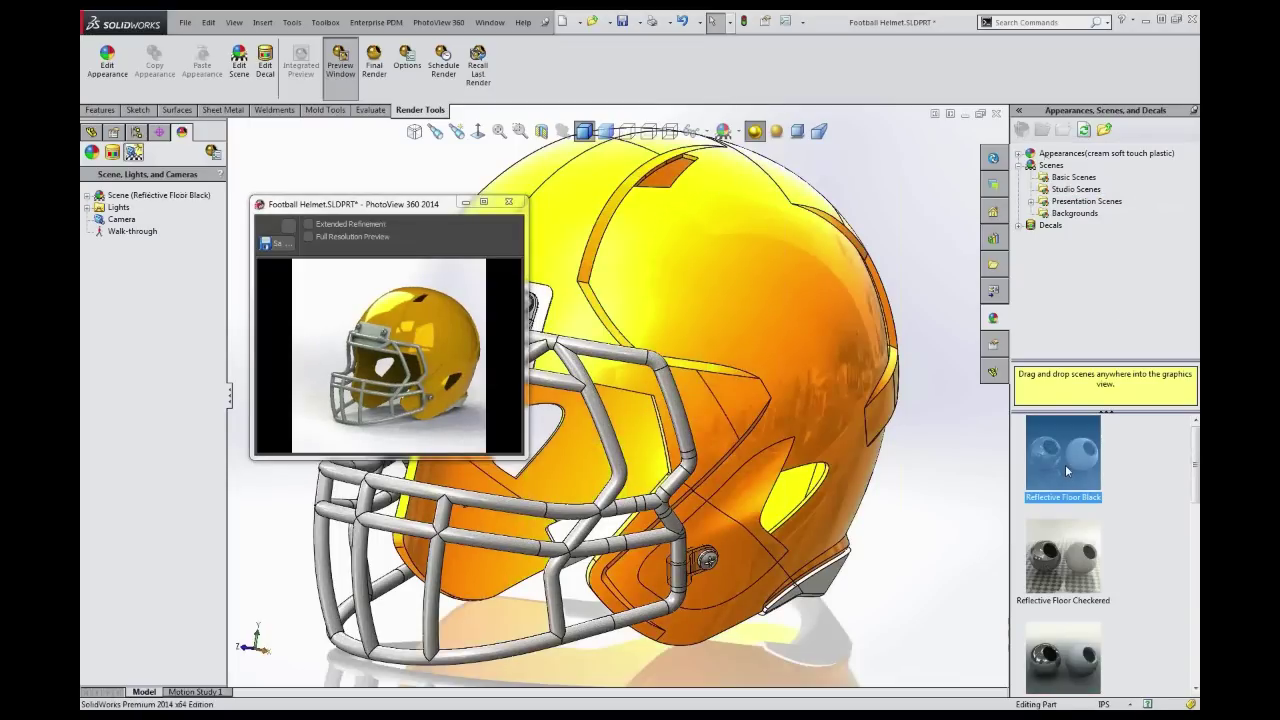
{"action": "mouse_move", "coordinate": [1061, 463]}
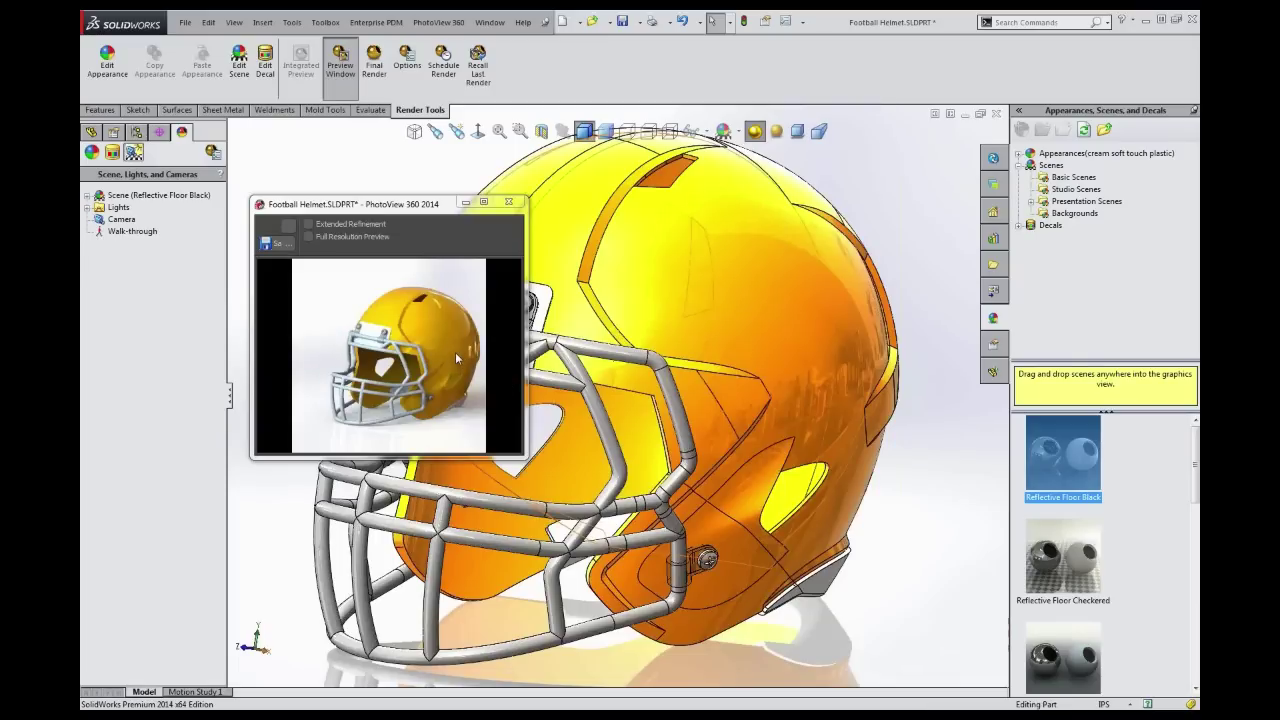
Enlarge the render preview window and examine the scene reflections on the side of the helmet shell
{"action": "left_click_drag", "start_coordinate": [521, 455], "coordinate": [664, 556]}
{"action": "left_click_drag", "start_coordinate": [489, 209], "coordinate": [350, 164]}
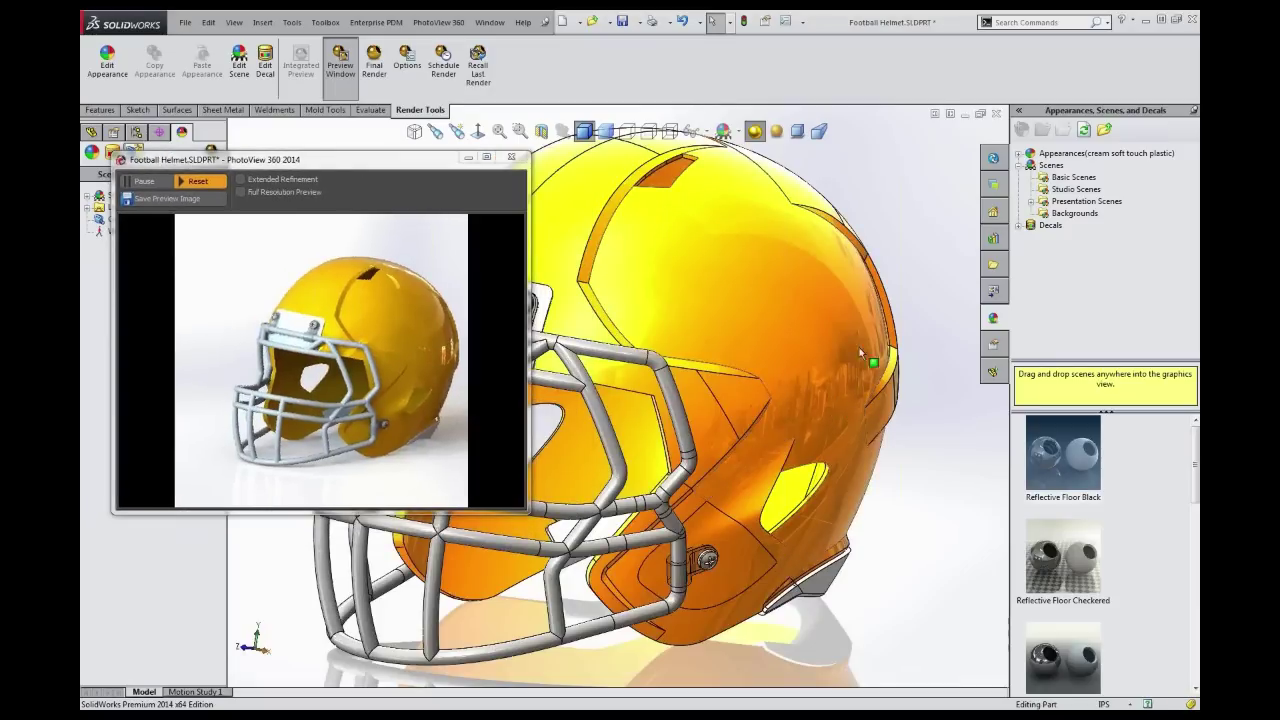
{"action": "scroll", "coordinate": [822, 374], "scroll_direction": "down", "scroll_amount": 6}
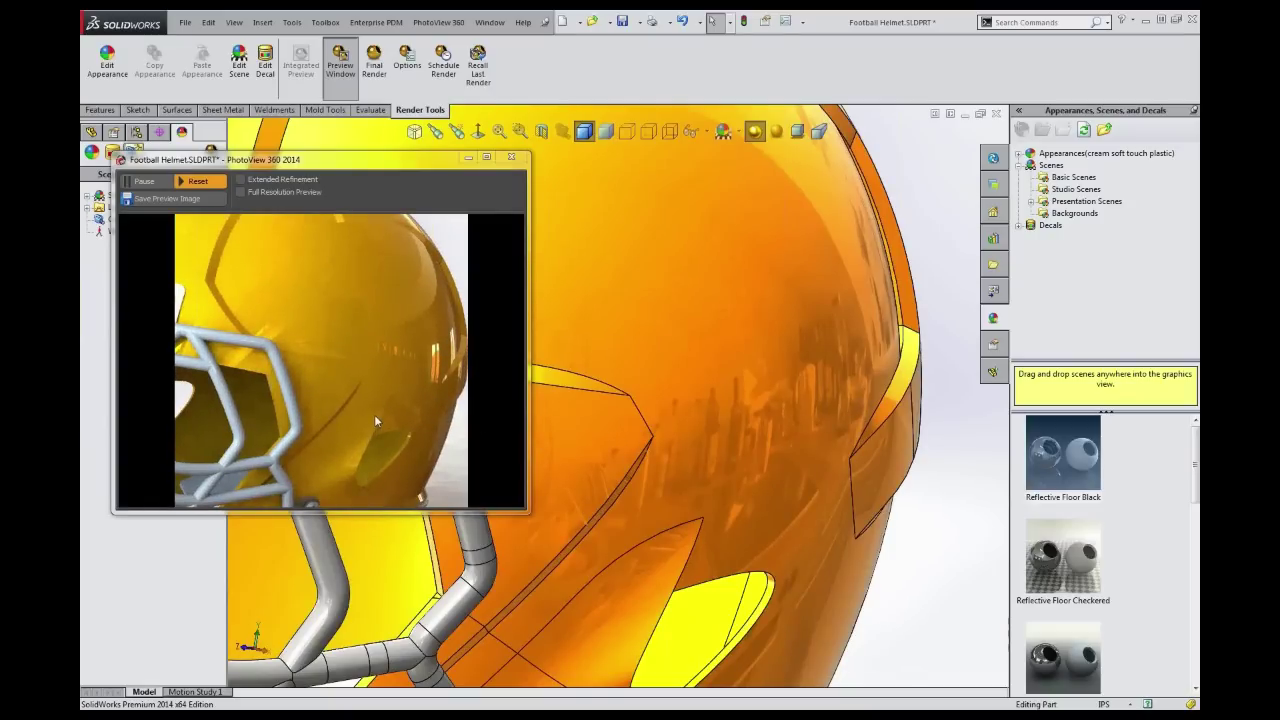
{"action": "key", "text": "f"}
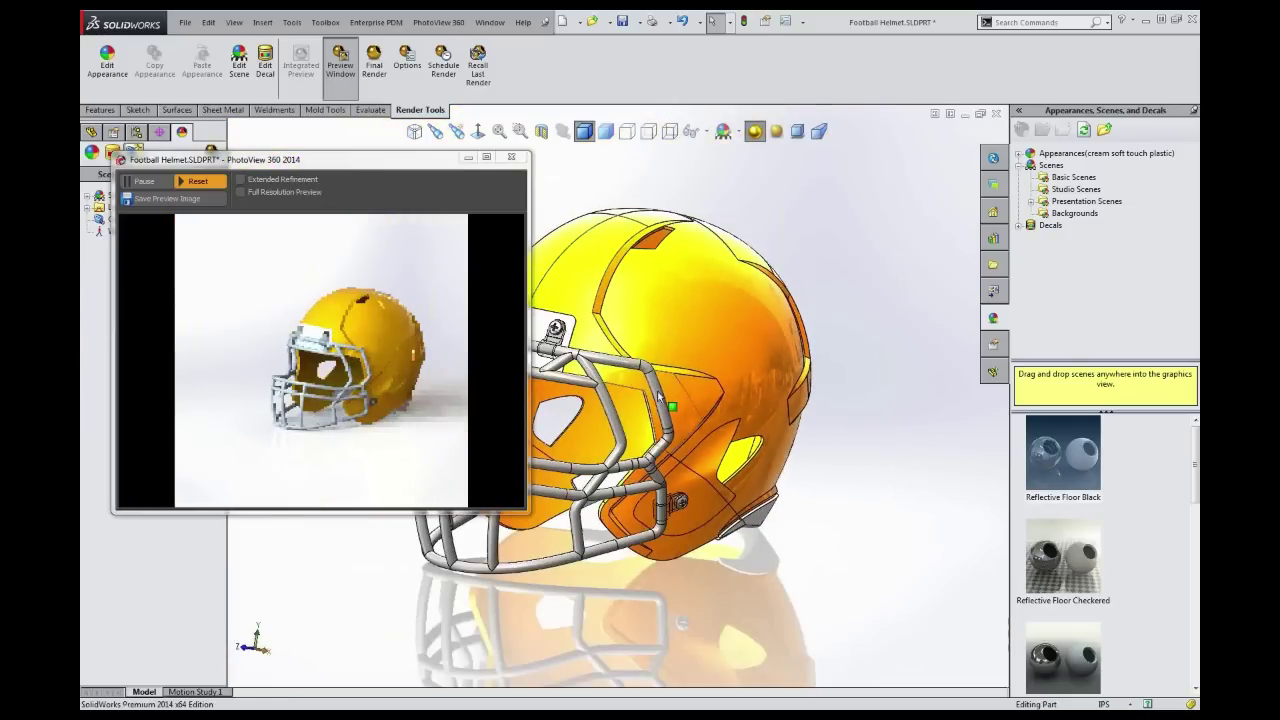
{"action": "scroll", "coordinate": [650, 320], "scroll_direction": "up", "scroll_amount": 1}
{"action": "scroll", "coordinate": [649, 313], "scroll_direction": "down", "scroll_amount": 2}
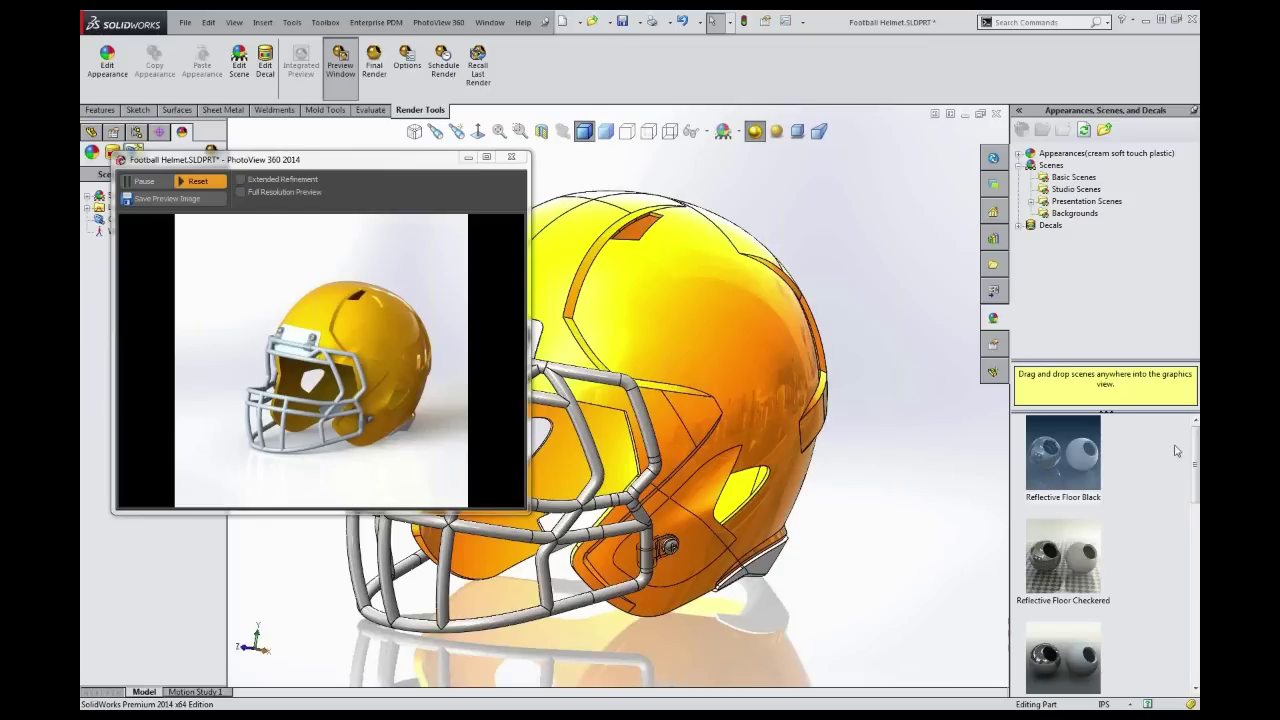
Try the Grill Lighting and Traffic Lights studio scenes and examine the lighting on the helmet shell
{"action": "left_click_drag", "start_coordinate": [1196, 451], "coordinate": [1190, 622]}
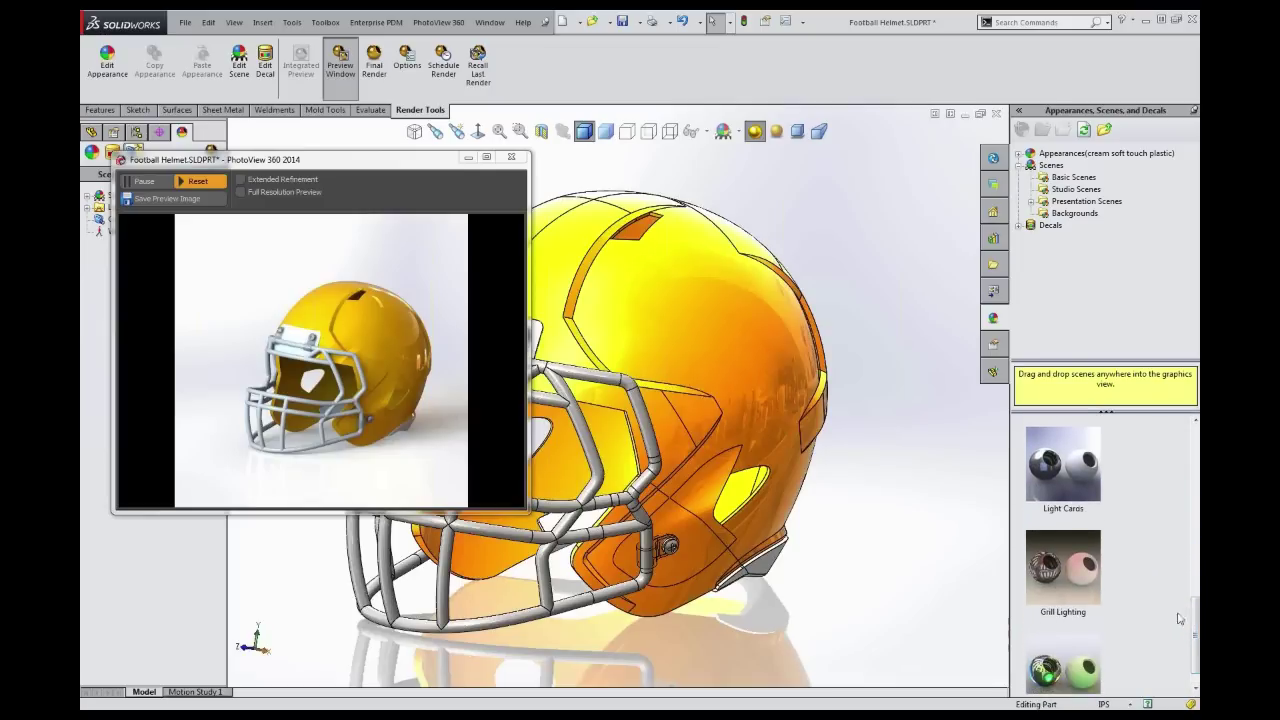
{"action": "double_click", "coordinate": [1062, 580]}
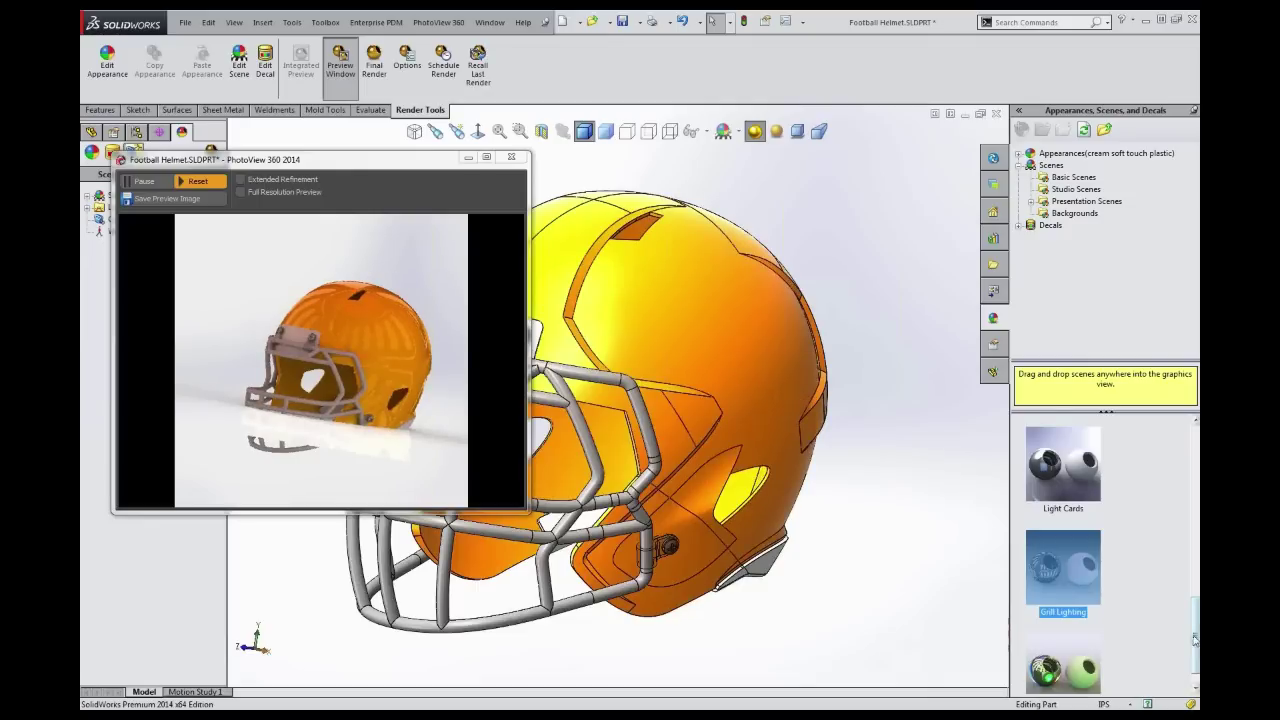
{"action": "left_click_drag", "start_coordinate": [1195, 638], "coordinate": [1195, 652]}
{"action": "left_click", "coordinate": [1075, 644]}
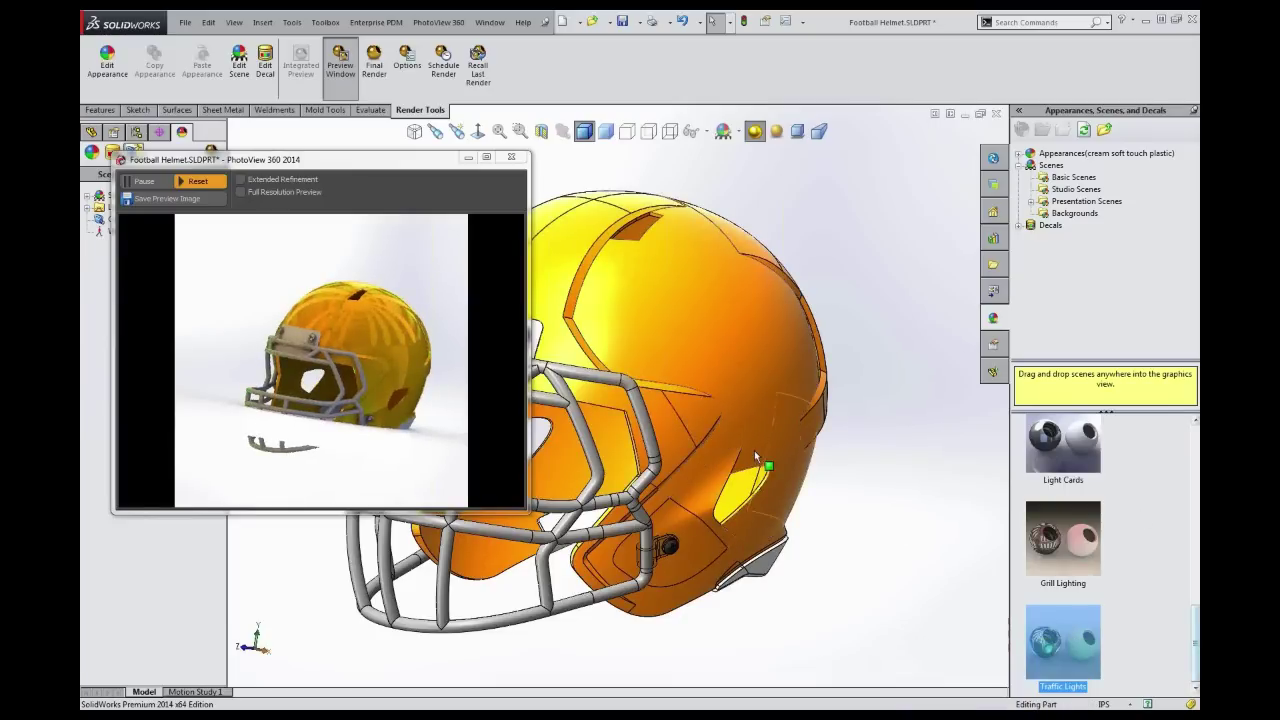
{"action": "scroll", "coordinate": [650, 356], "scroll_direction": "down", "scroll_amount": 2}
{"action": "scroll", "coordinate": [691, 380], "scroll_direction": "down", "scroll_amount": 3}
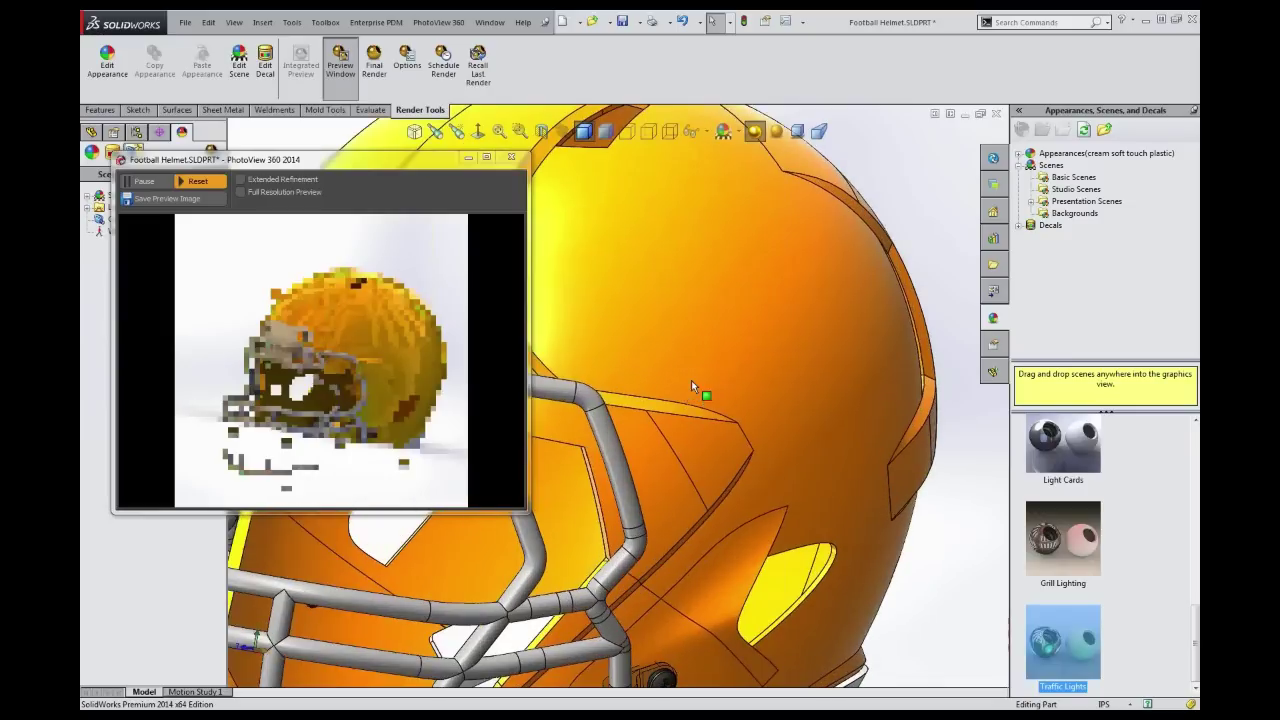
{"action": "middle_click_drag", "start_coordinate": [735, 263], "coordinate": [731, 327]}
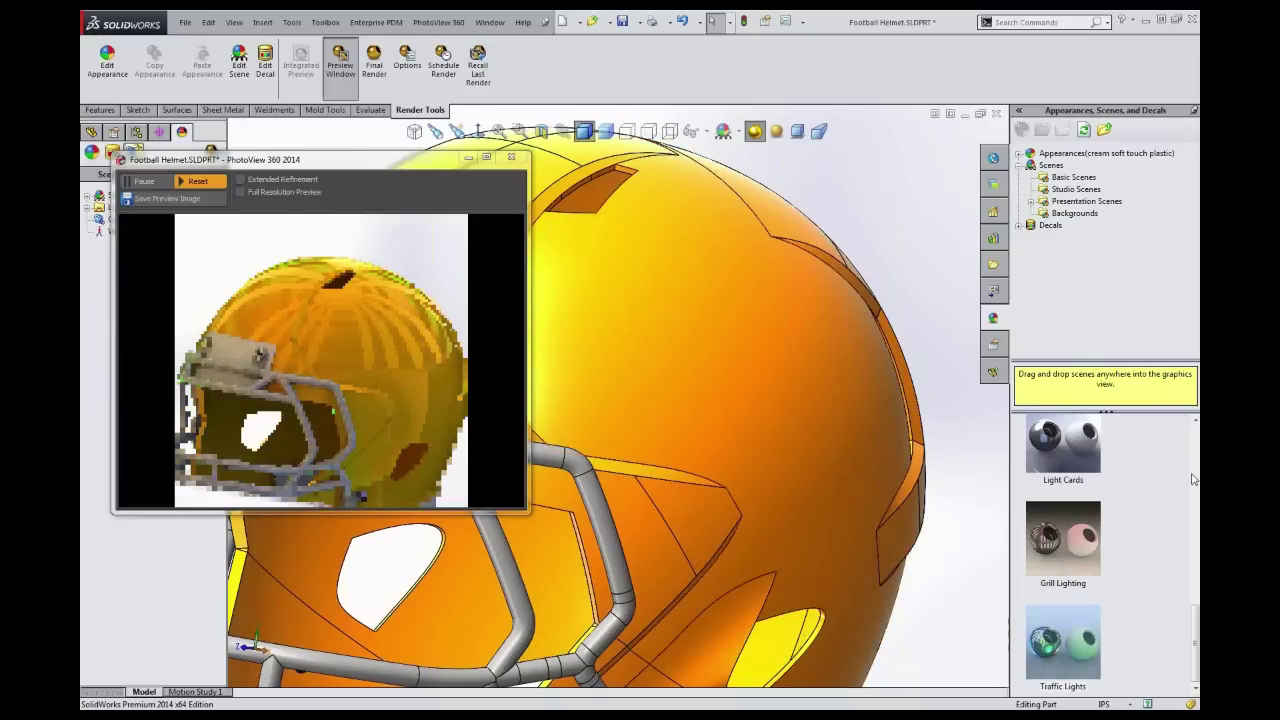
Apply the Kitchen Background presentation scene and check the helmet in the render preview
{"action": "left_click", "coordinate": [1073, 202]}
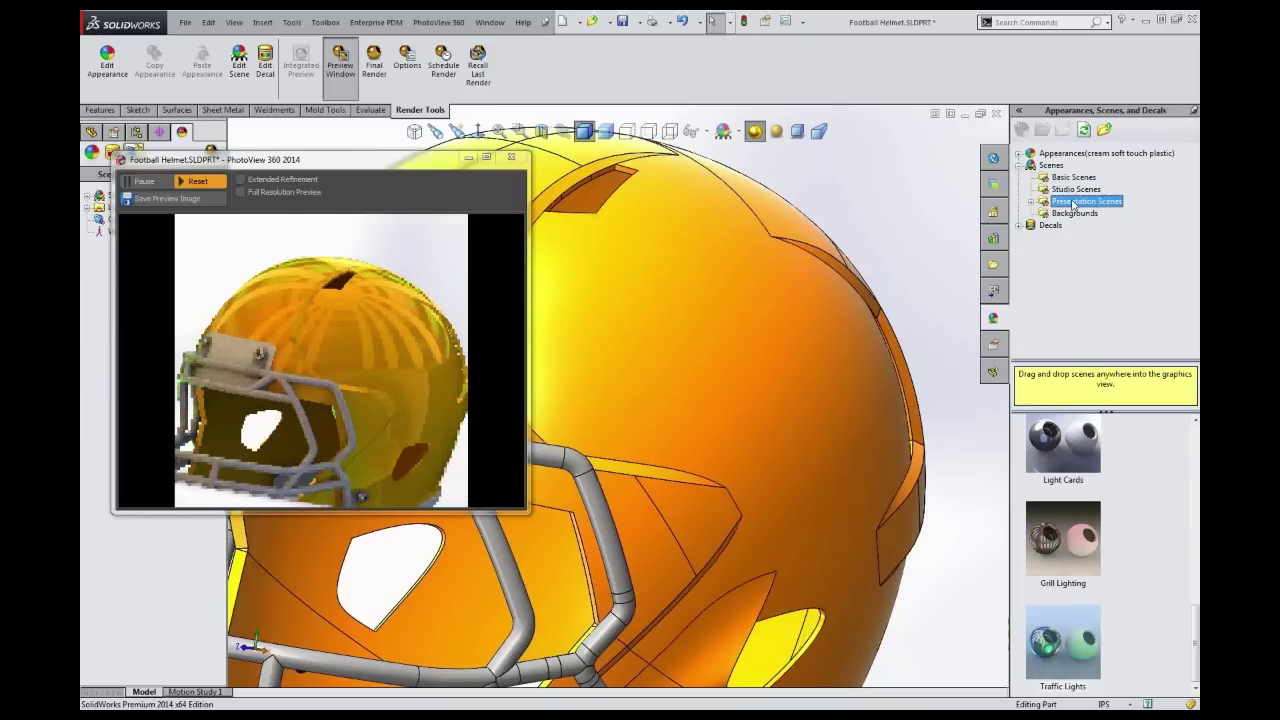
{"action": "double_click", "coordinate": [1059, 453]}
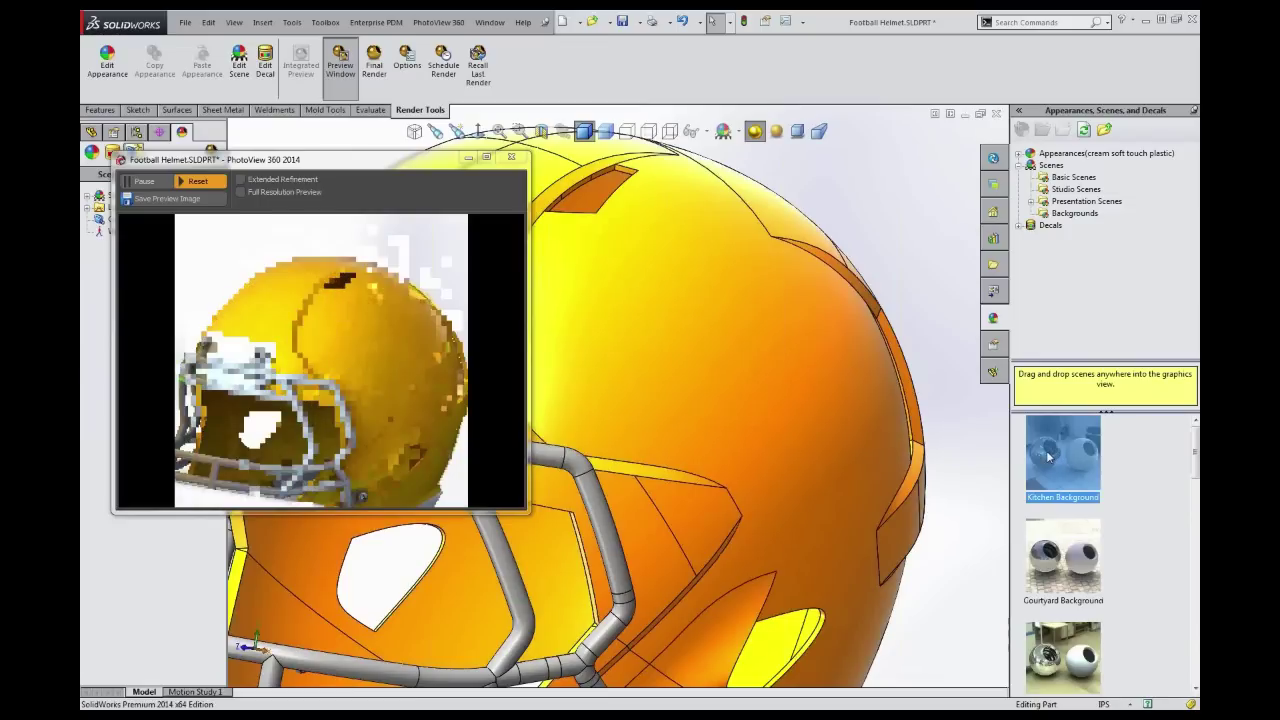
{"action": "mouse_move", "coordinate": [1048, 457]}
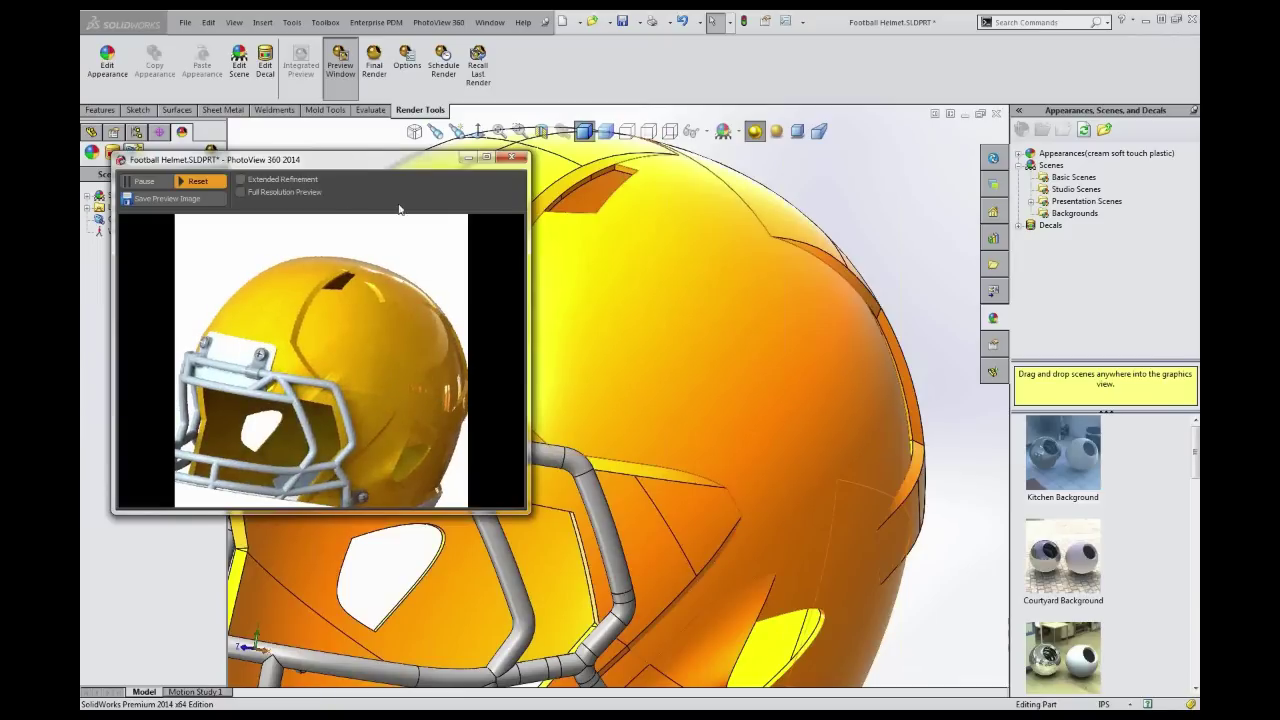
{"action": "middle_click_drag", "start_coordinate": [900, 440], "coordinate": [692, 523]}
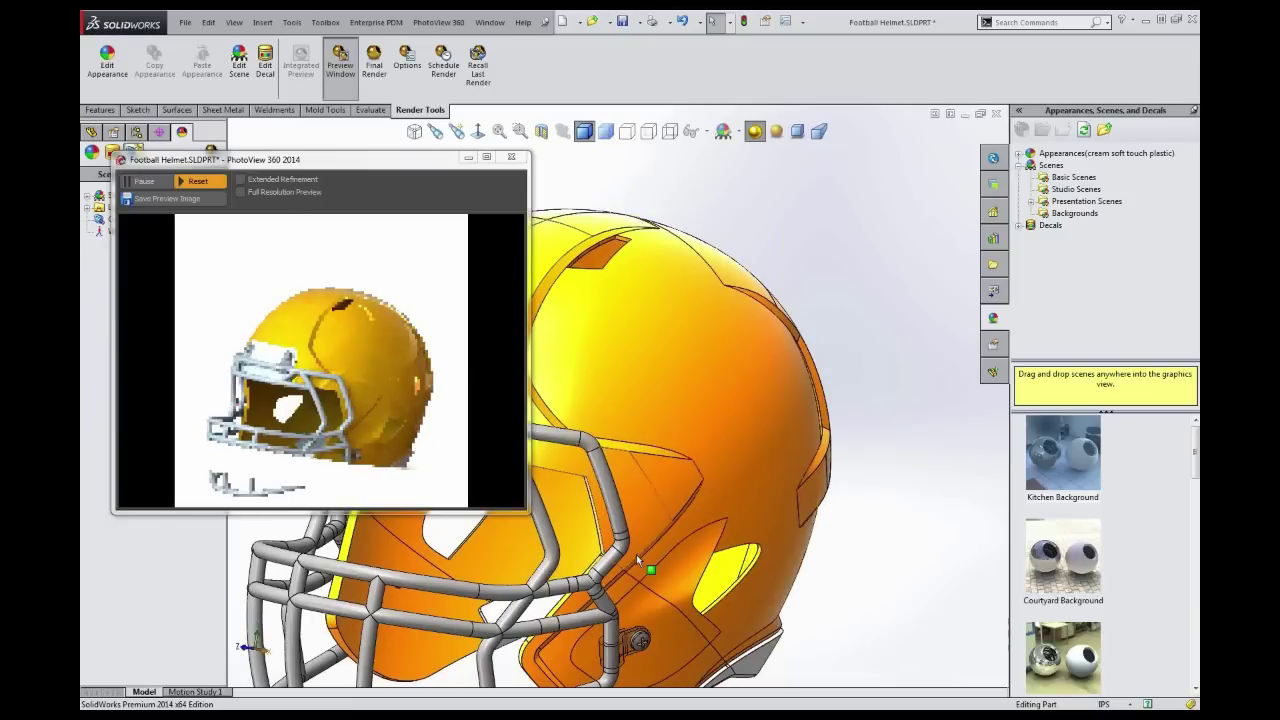
{"action": "middle_click_drag", "start_coordinate": [636, 554], "coordinate": [707, 493]}
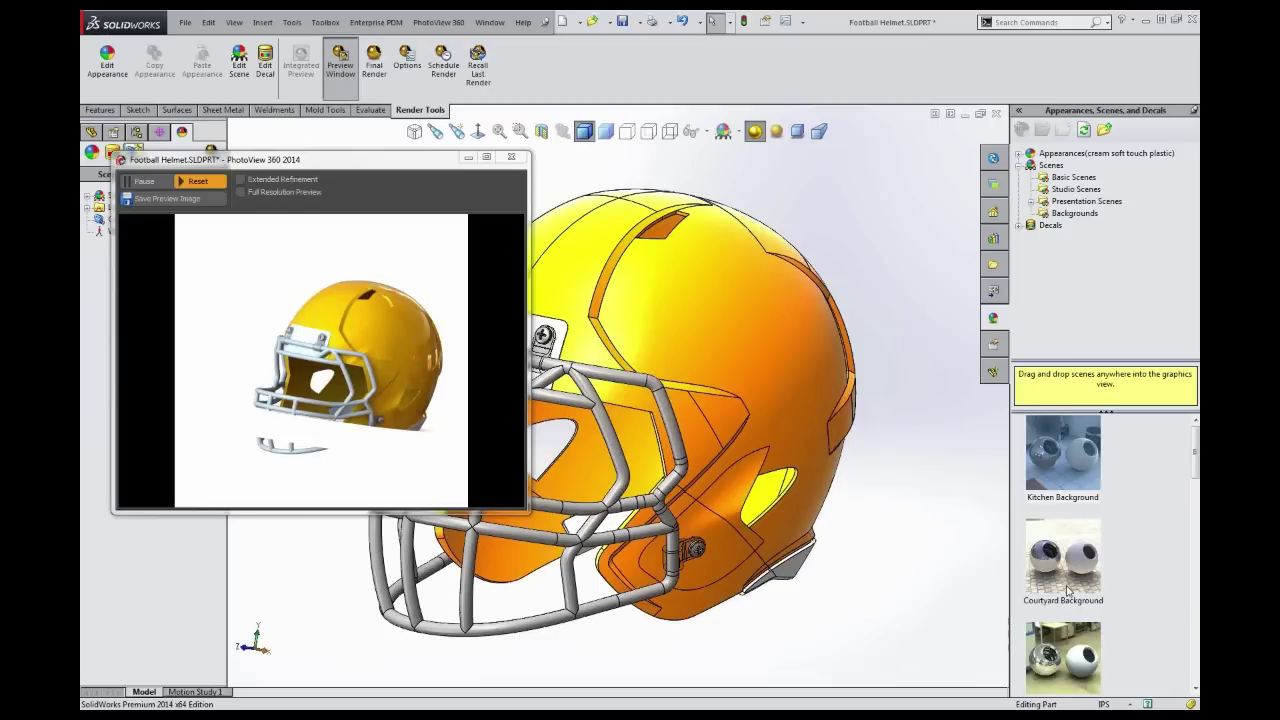
{"action": "mouse_move", "coordinate": [1192, 456]}
{"action": "left_mouse_down"}
{"action": "mouse_move", "coordinate": [1192, 494]}
{"action": "mouse_move", "coordinate": [1196, 453]}
{"action": "left_mouse_up"}
Move the render preview clear of the scene tree and turn off the Kitchen Background scene's floor shadow
{"action": "left_click_drag", "start_coordinate": [350, 165], "coordinate": [485, 190]}
{"action": "left_click", "coordinate": [126, 196]}
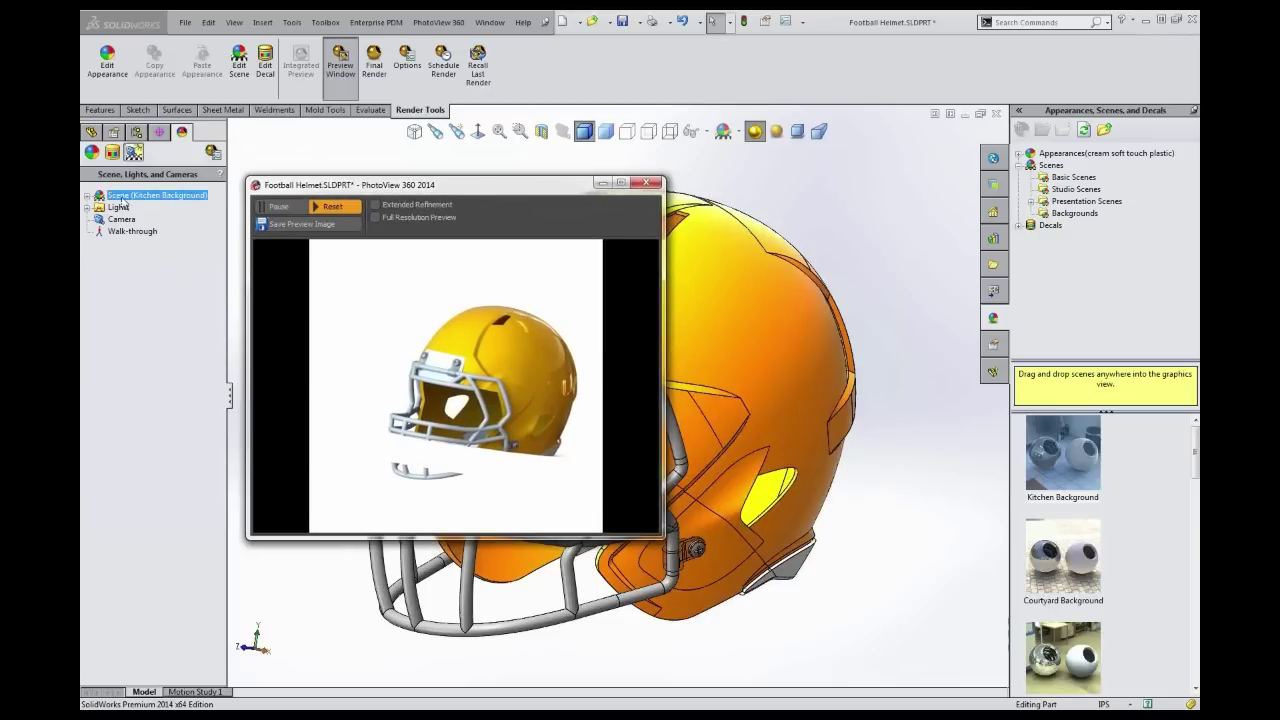
{"action": "right_click", "coordinate": [125, 198]}
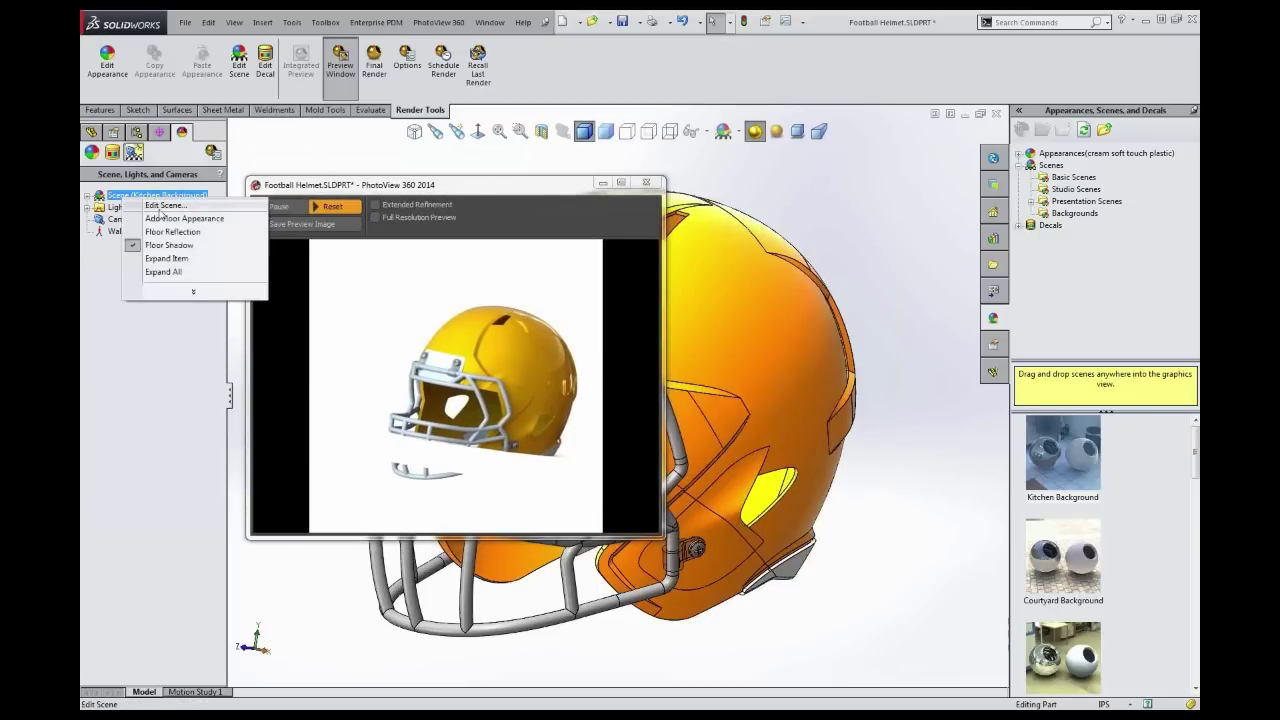
{"action": "left_click", "coordinate": [169, 245]}
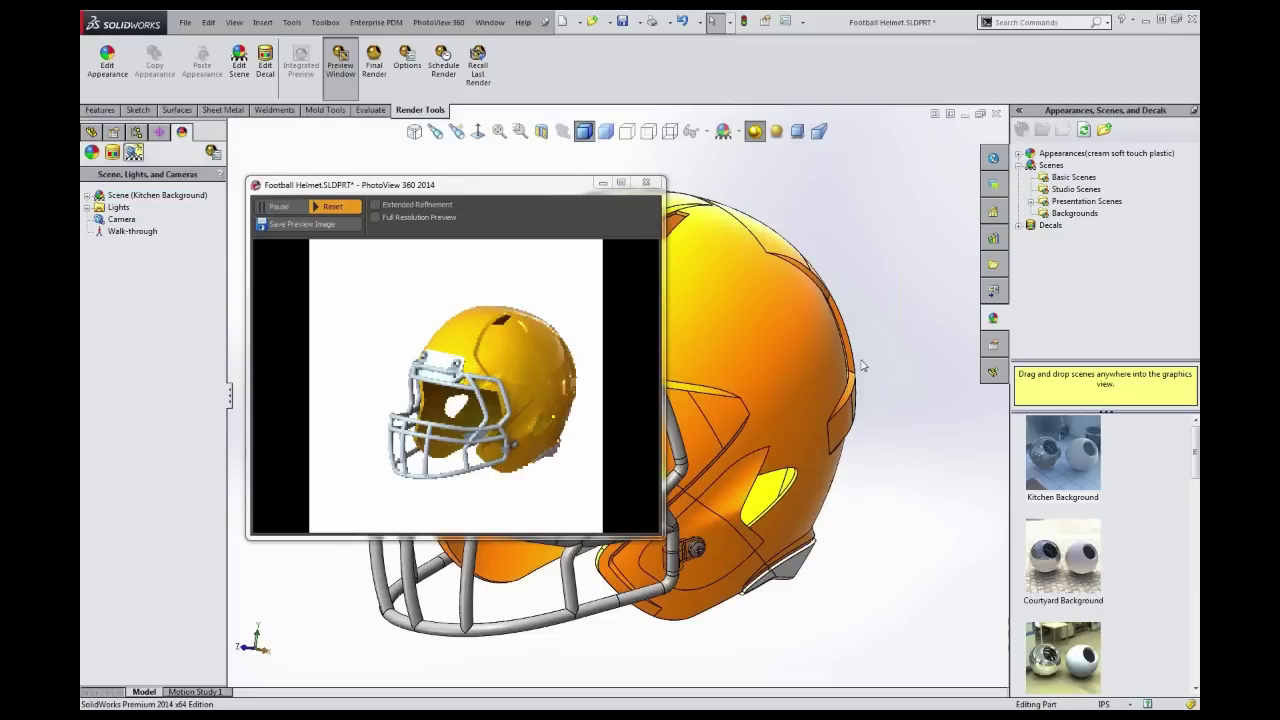
Edit the scene and try environment rotations of 72, 151.2 and 198 degrees before setting the rotation to 39.6 degrees
{"action": "scroll", "coordinate": [745, 375], "scroll_direction": "down", "scroll_amount": 3}
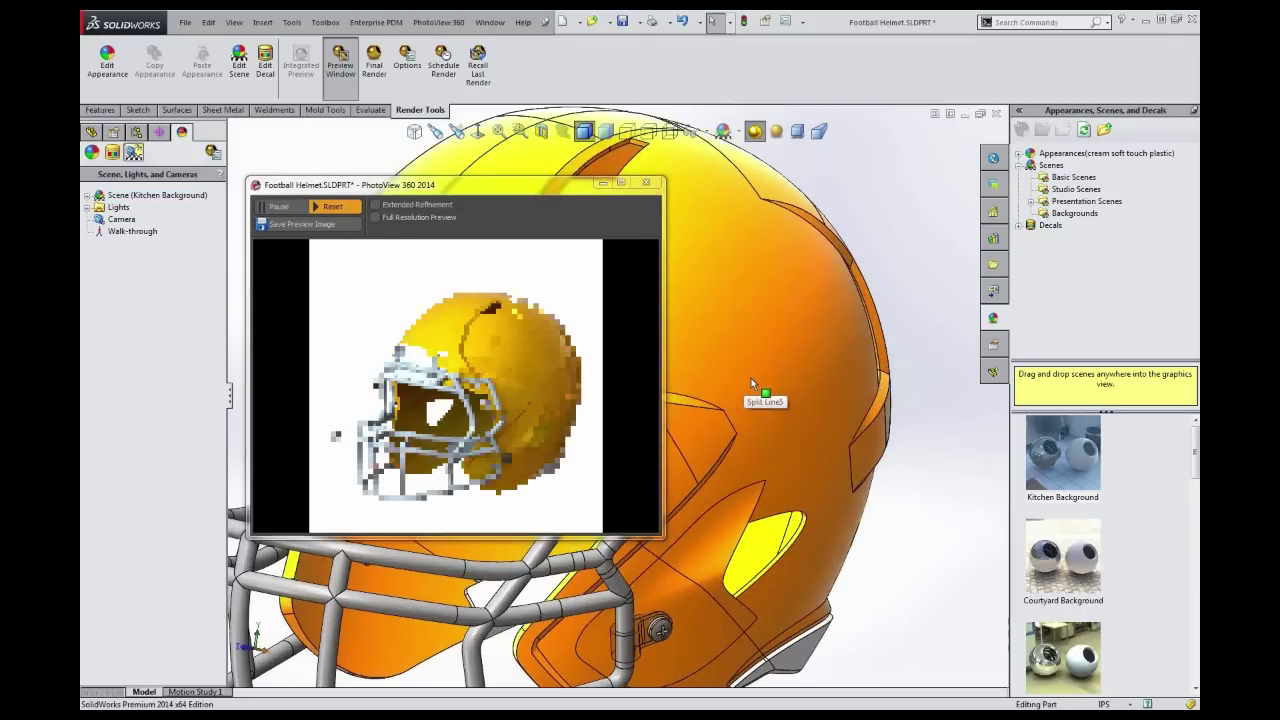
{"action": "scroll", "coordinate": [753, 380], "scroll_direction": "down", "scroll_amount": 3}
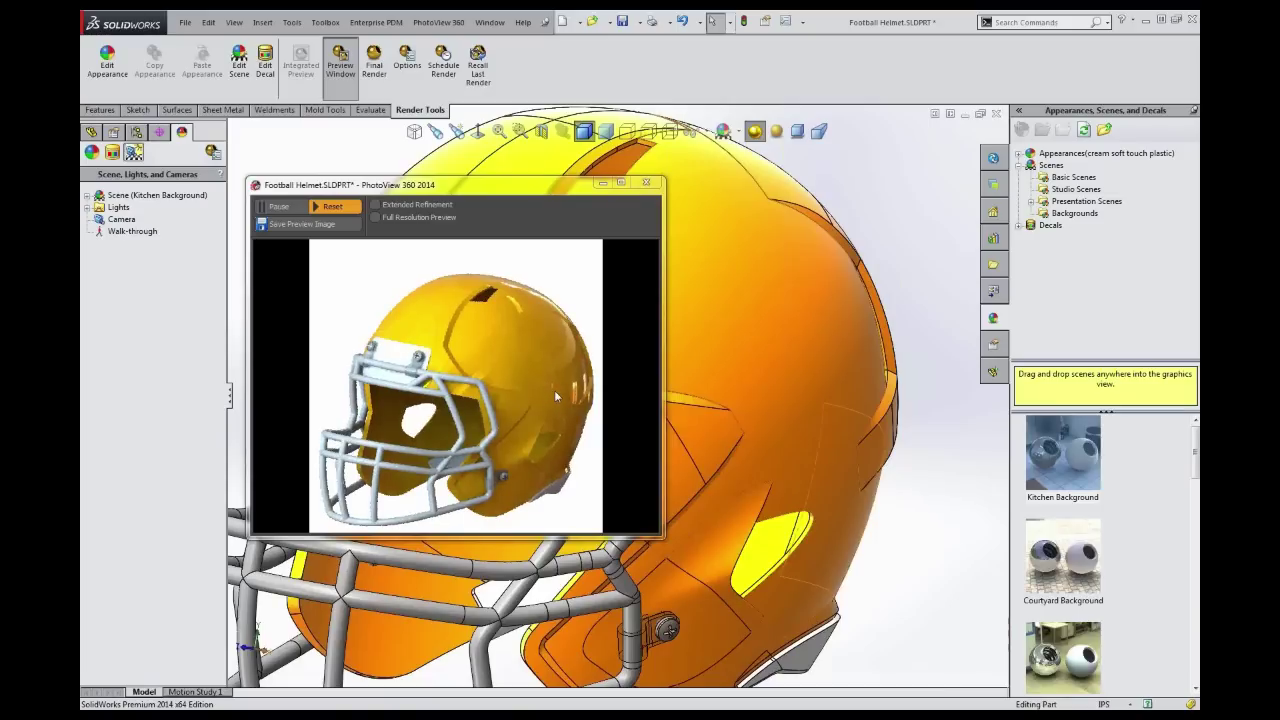
{"action": "left_click", "coordinate": [146, 196]}
{"action": "right_click", "coordinate": [146, 200]}
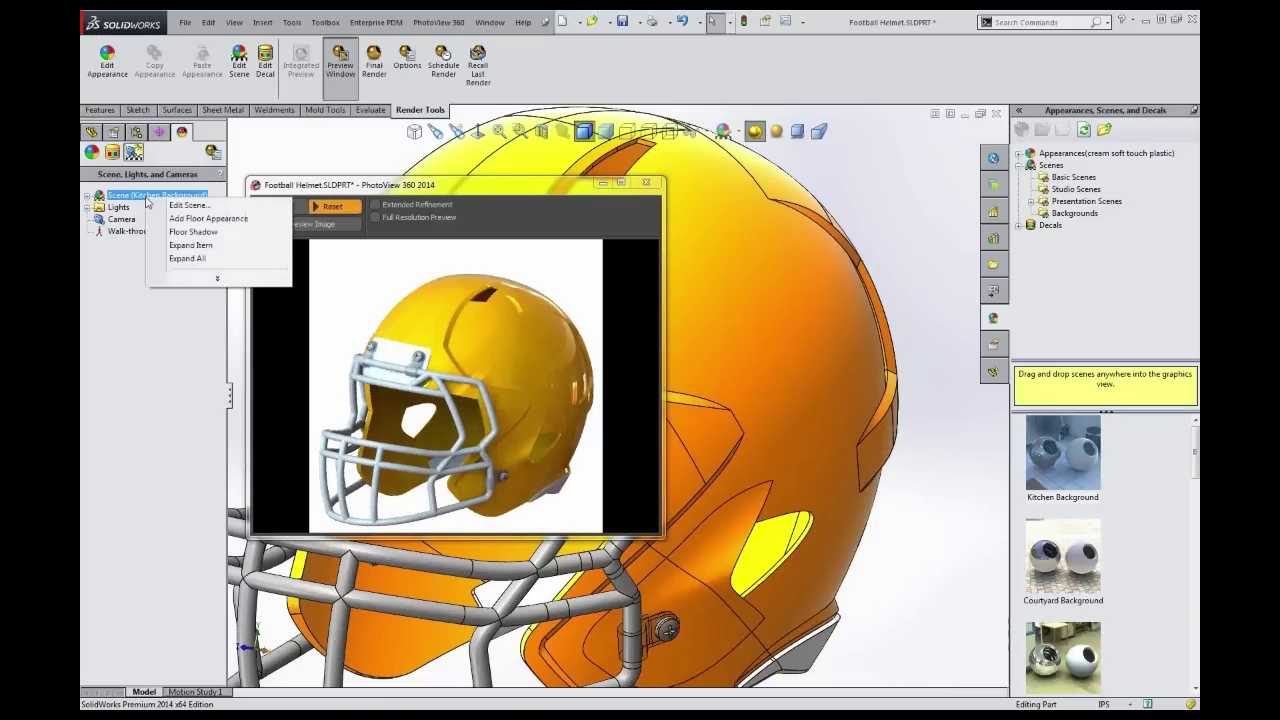
{"action": "left_click", "coordinate": [202, 208]}
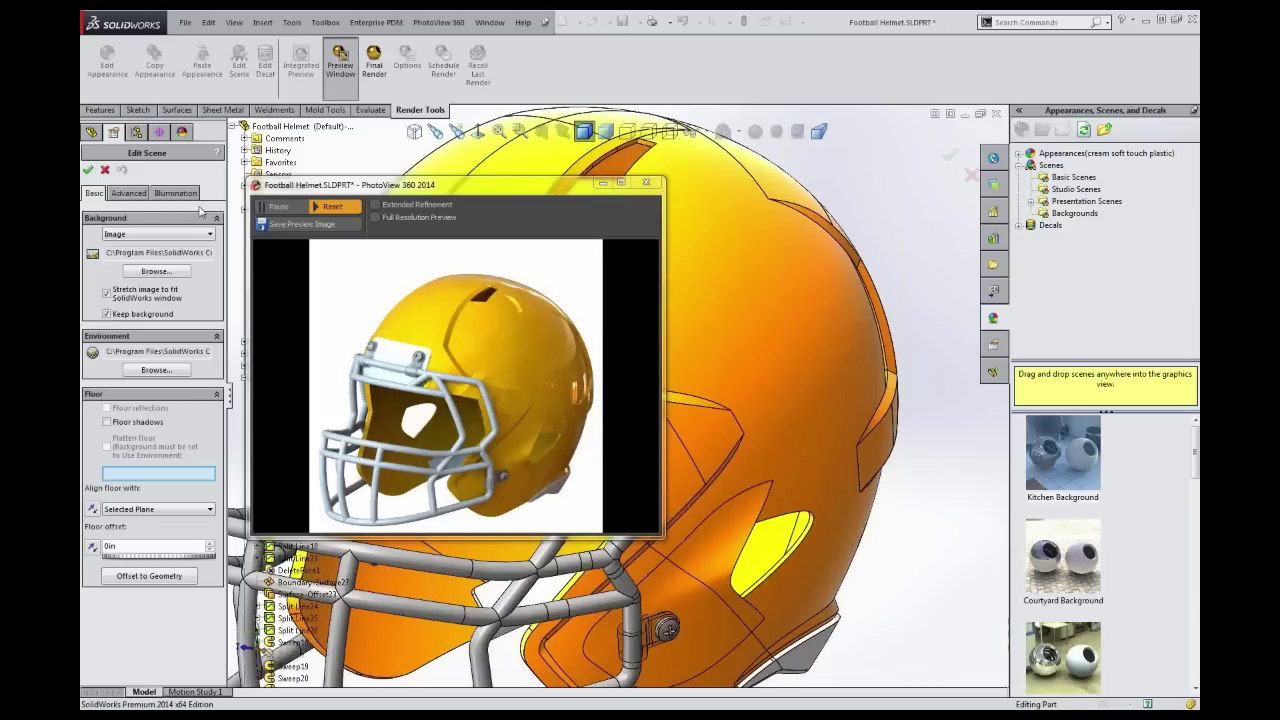
{"action": "left_click", "coordinate": [128, 194]}
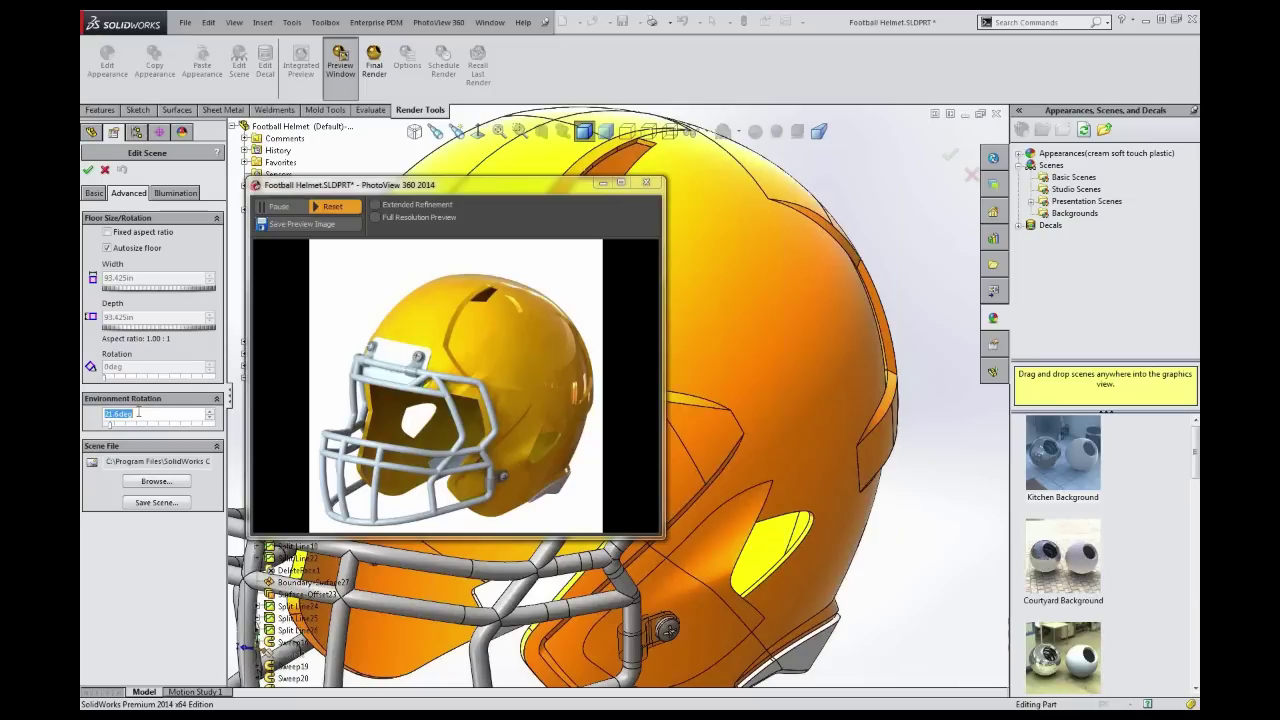
{"action": "left_click_drag", "start_coordinate": [112, 428], "coordinate": [127, 428]}
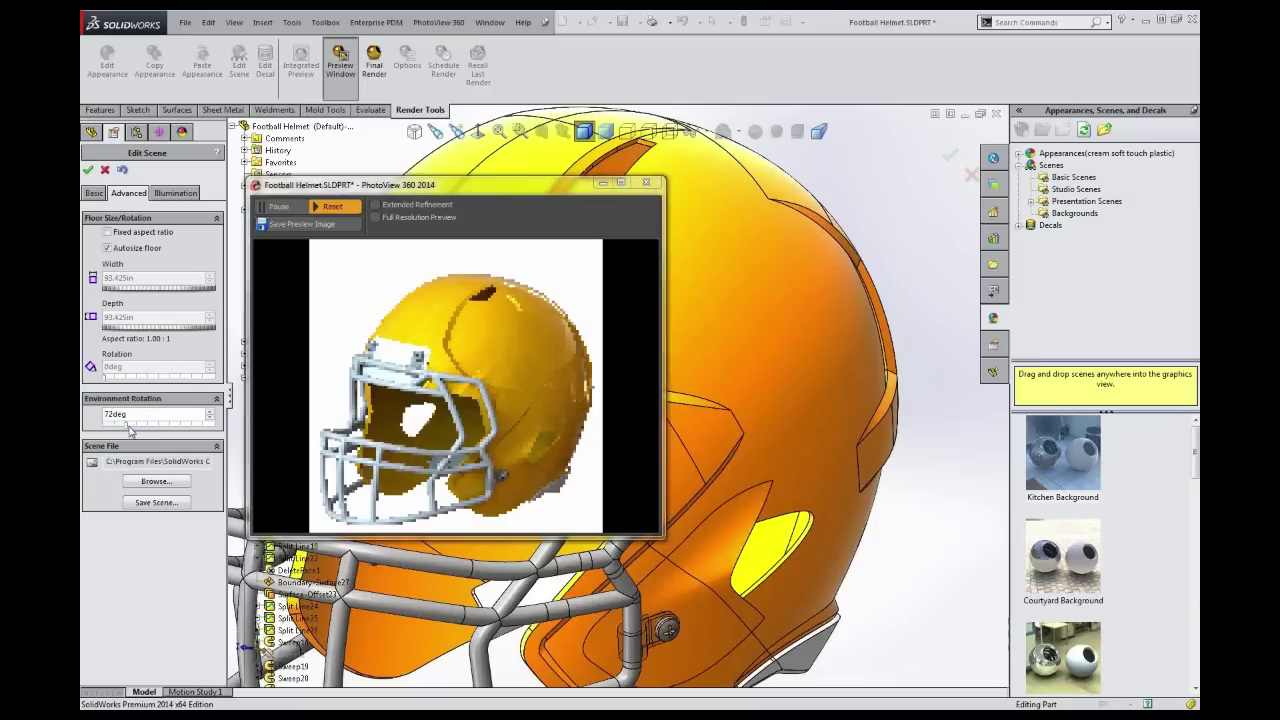
{"action": "left_click_drag", "start_coordinate": [127, 429], "coordinate": [150, 428]}
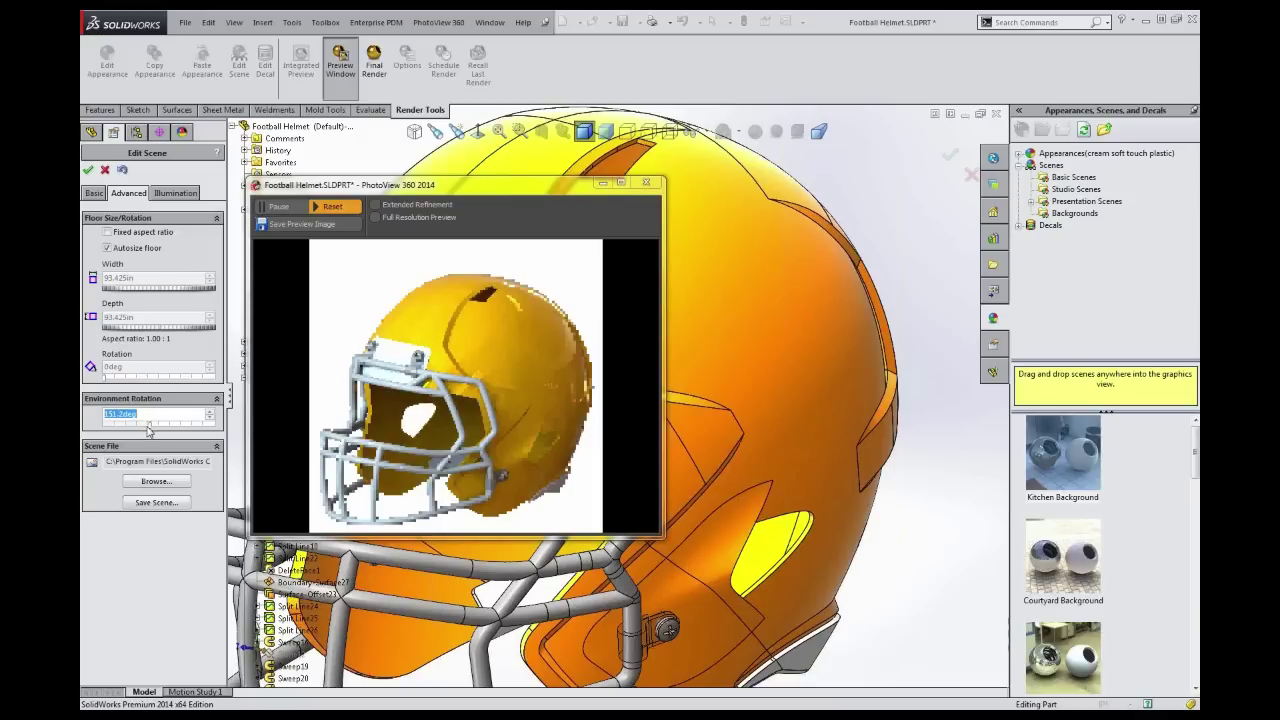
{"action": "left_click_drag", "start_coordinate": [148, 428], "coordinate": [167, 428]}
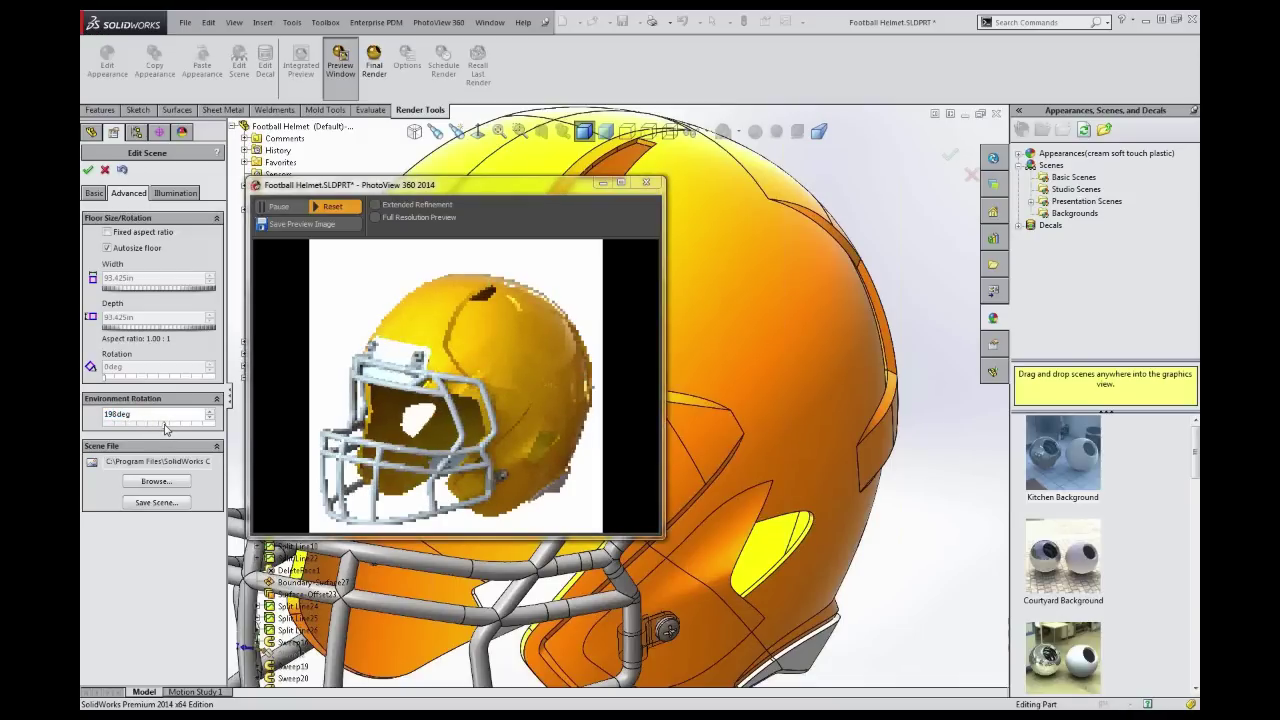
{"action": "left_click_drag", "start_coordinate": [166, 428], "coordinate": [117, 428]}
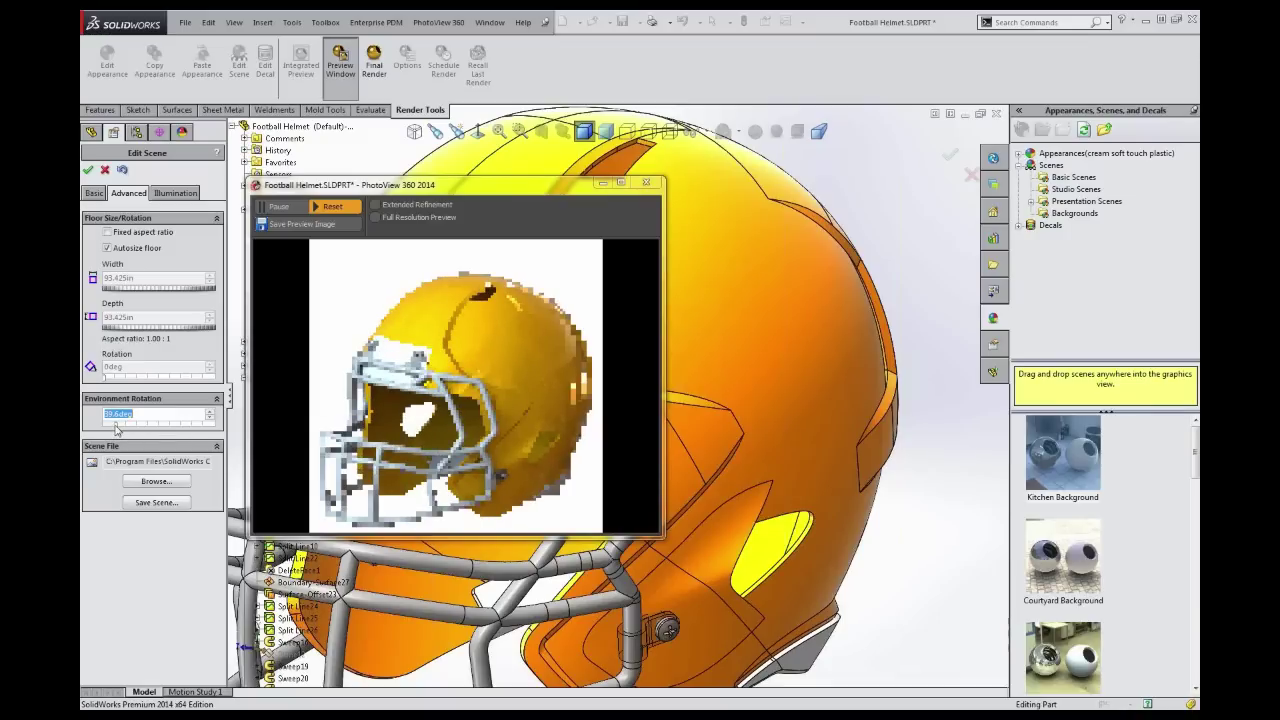
{"action": "left_click", "coordinate": [94, 193]}
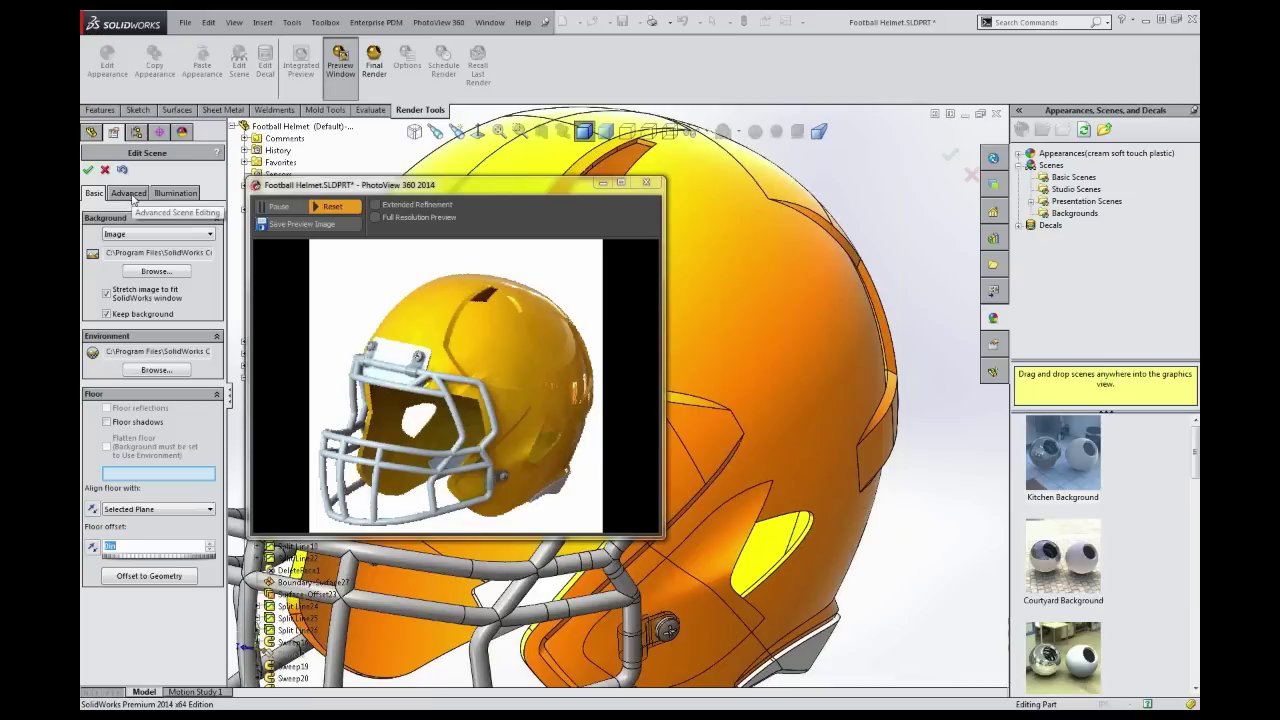
{"action": "left_click", "coordinate": [129, 193]}
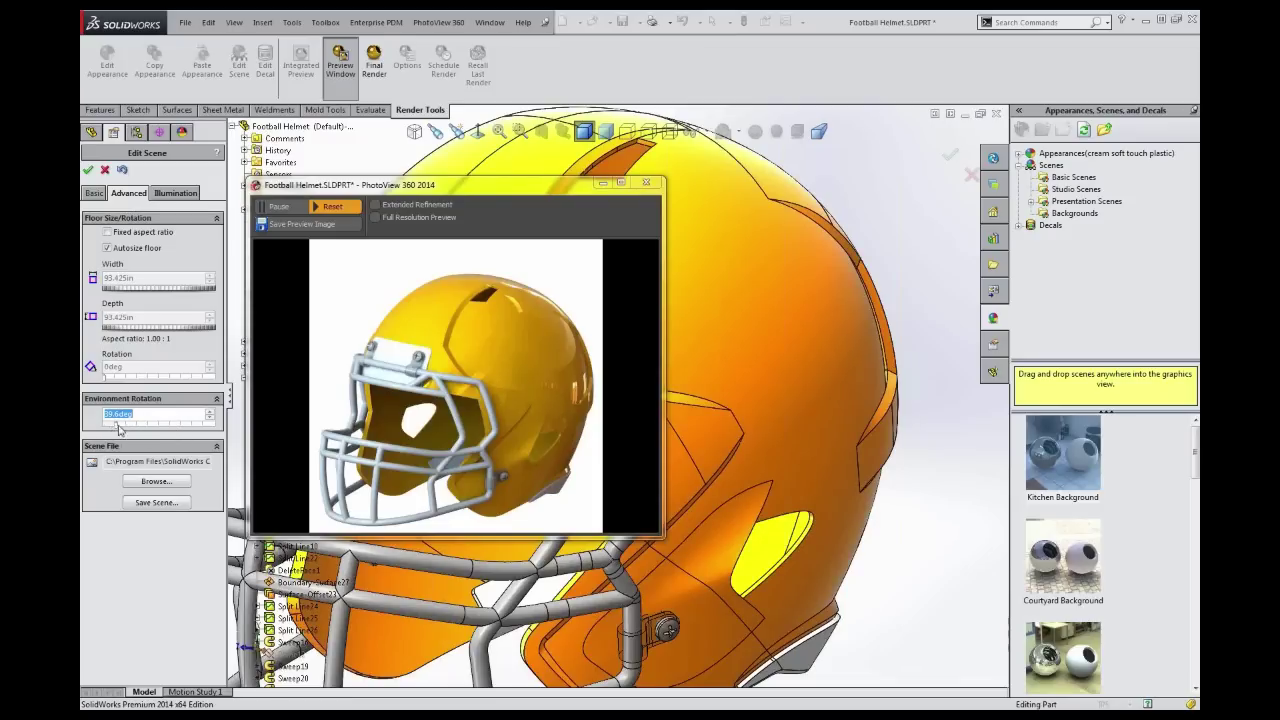
{"action": "left_click", "coordinate": [94, 194]}
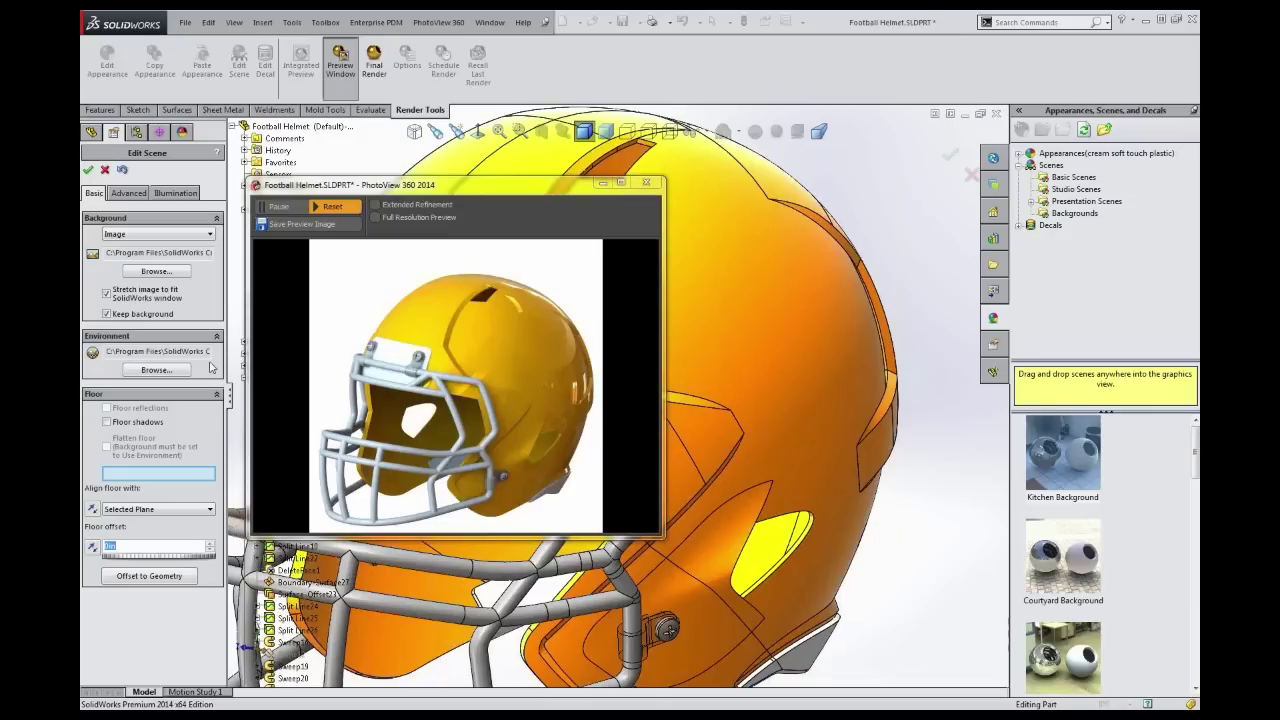
{"action": "left_click", "coordinate": [129, 193]}
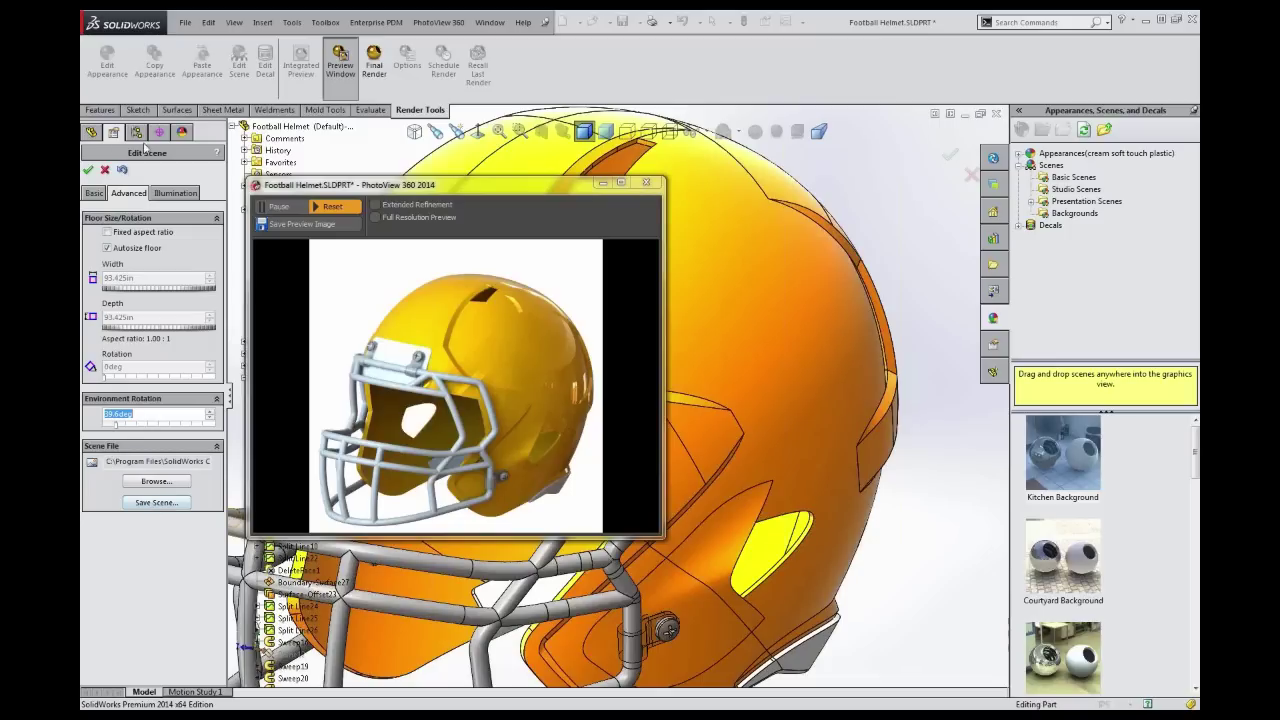
Try the scene background with None, then with a solid dark green color
{"action": "left_click", "coordinate": [97, 193]}
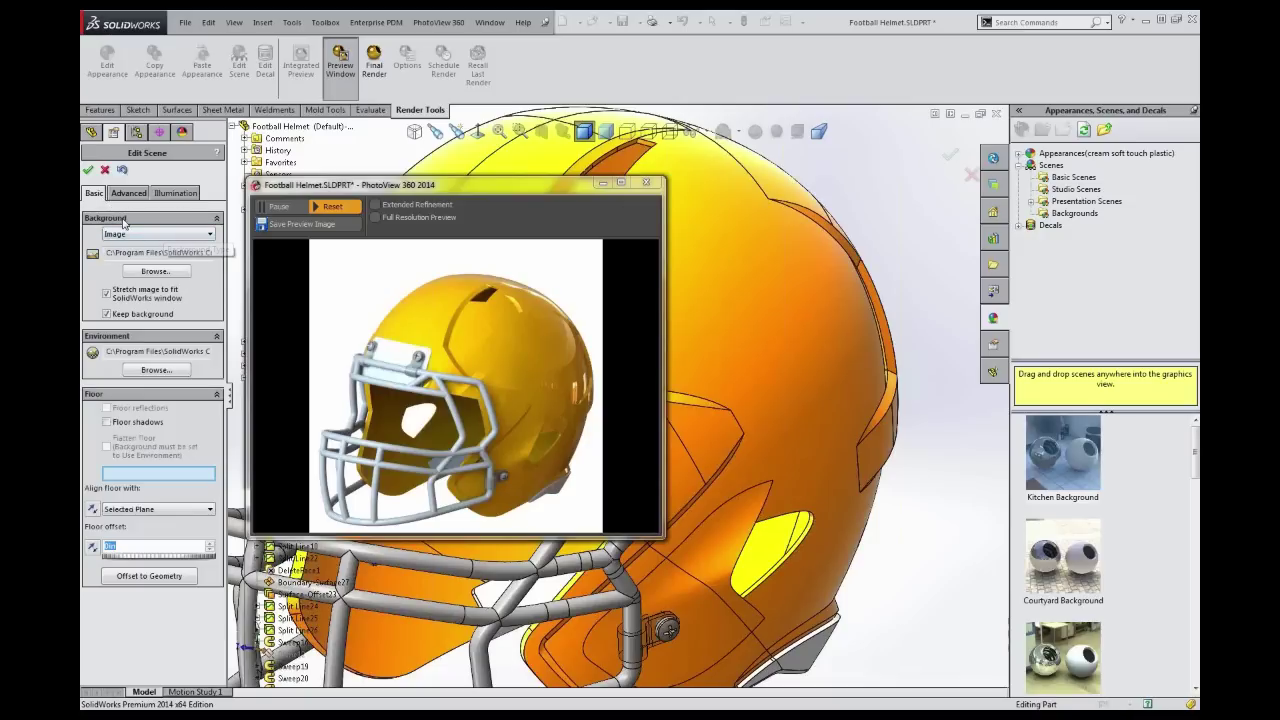
{"action": "left_click", "coordinate": [189, 236]}
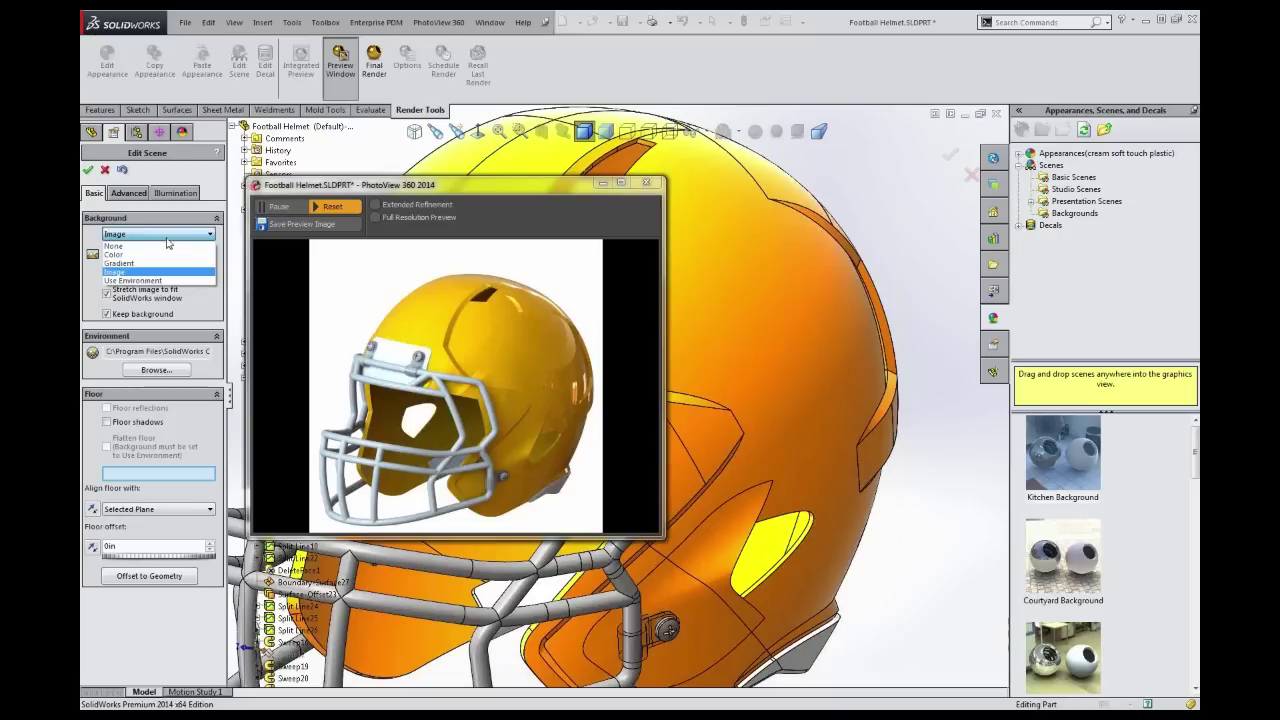
{"action": "left_click", "coordinate": [119, 247]}
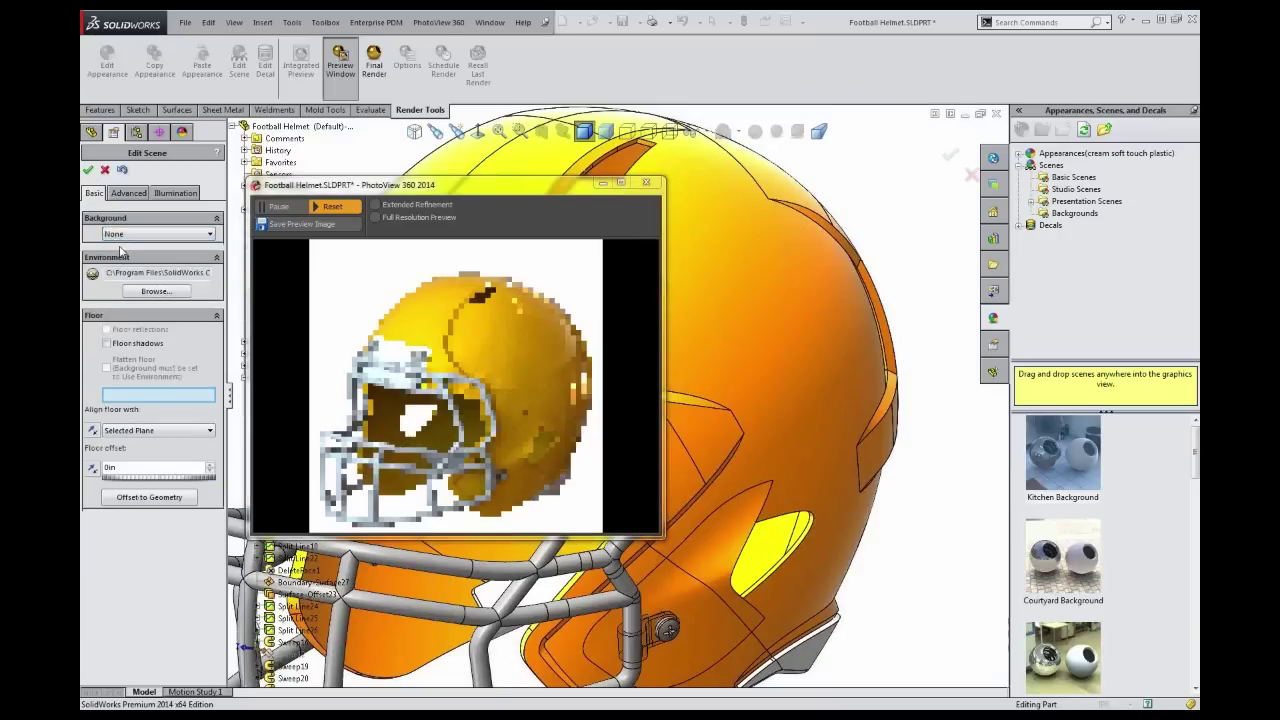
{"action": "left_click", "coordinate": [137, 235]}
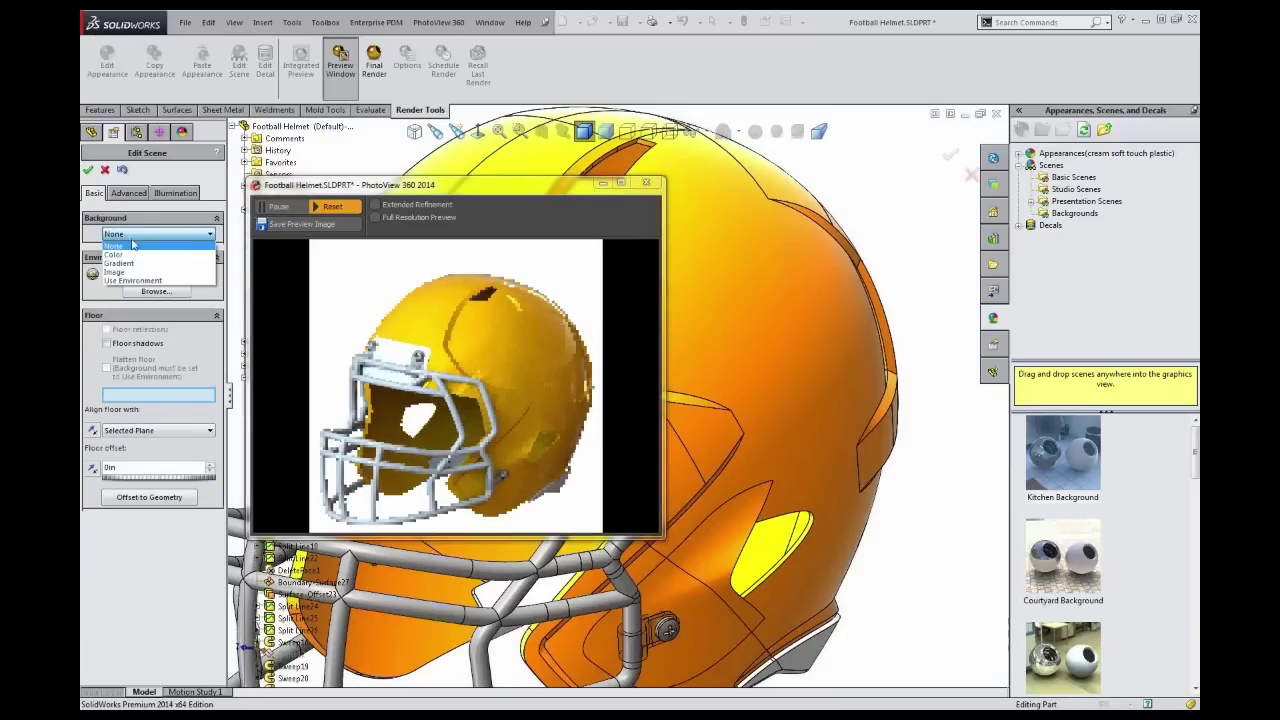
{"action": "left_click", "coordinate": [130, 259]}
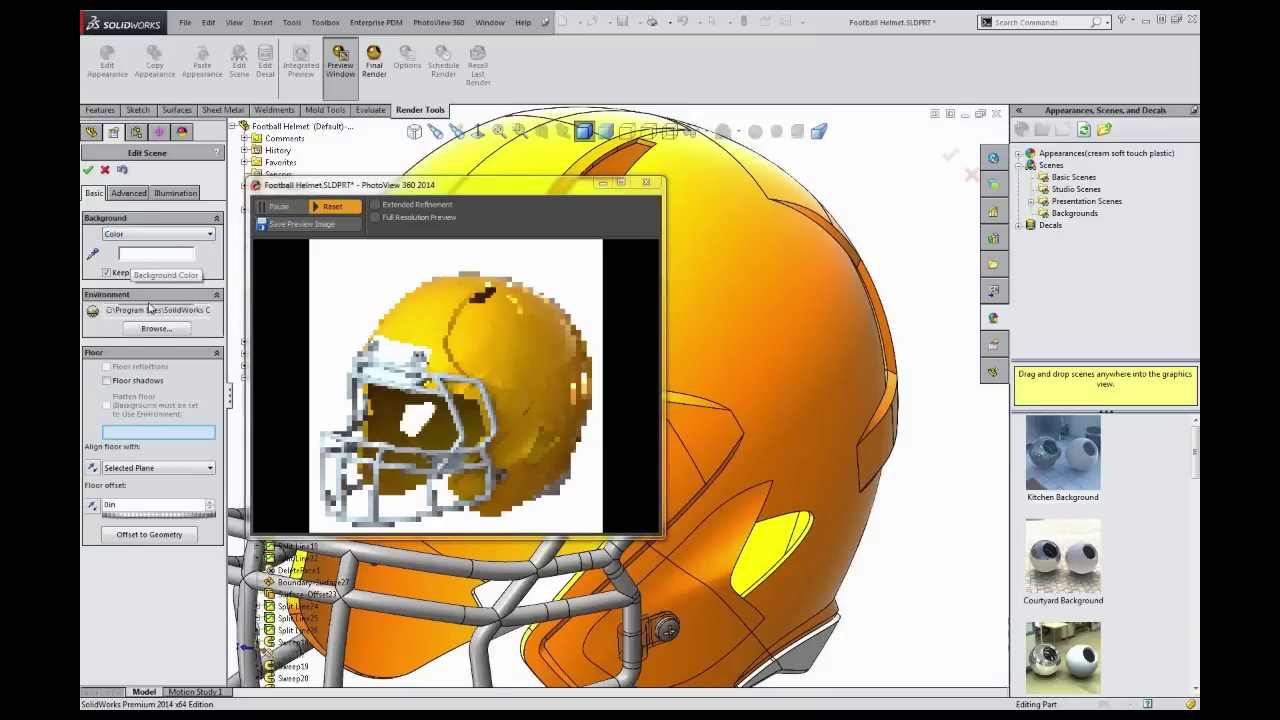
{"action": "left_click", "coordinate": [133, 256]}
{"action": "left_click", "coordinate": [614, 335]}
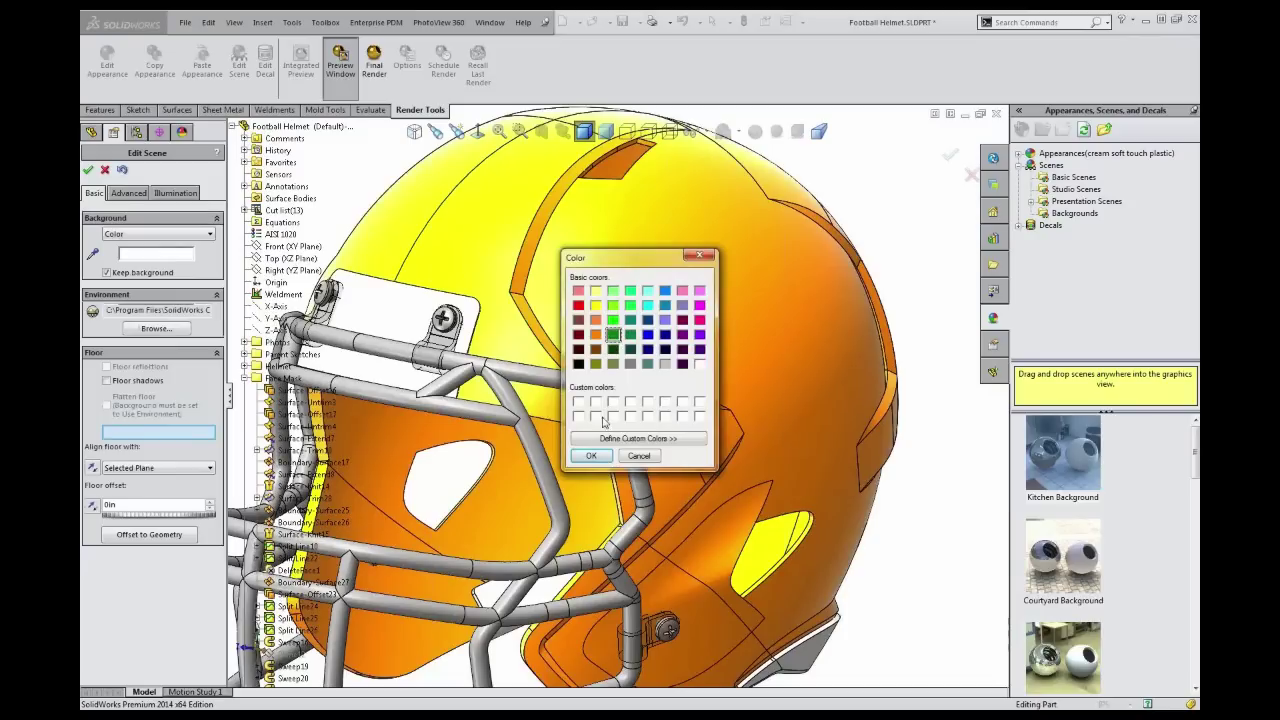
{"action": "left_click", "coordinate": [585, 455]}
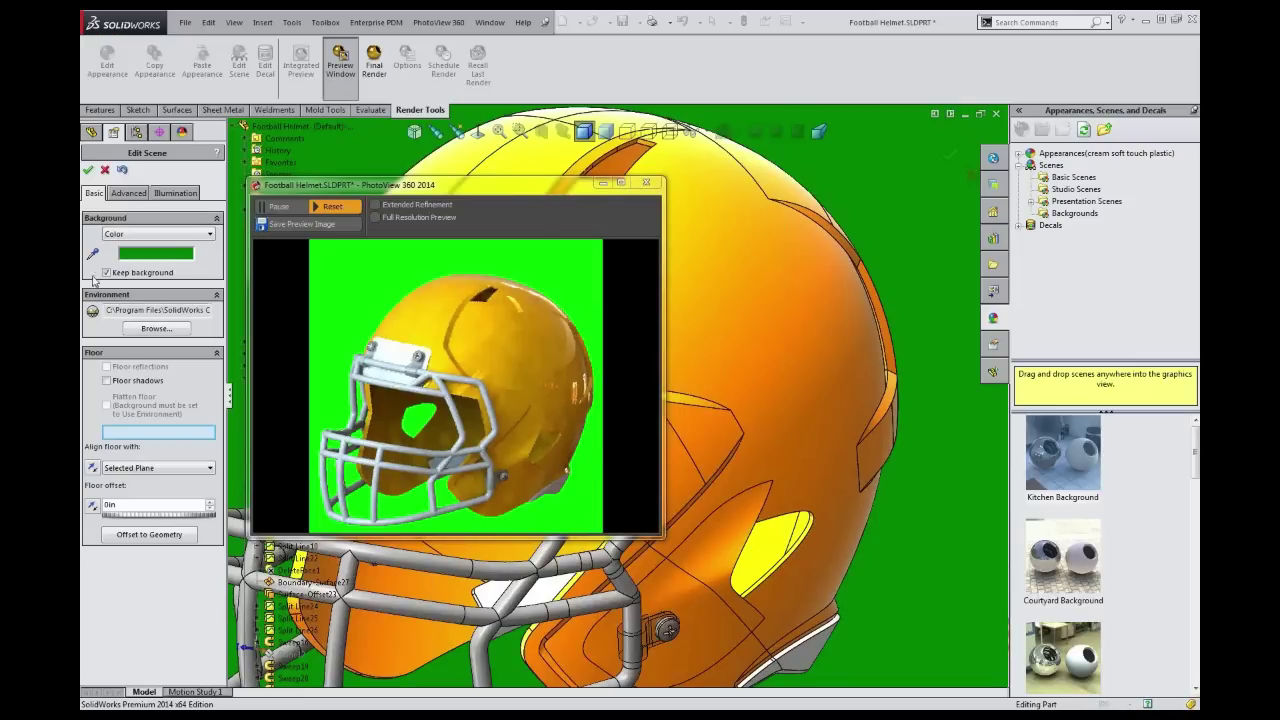
Try courtyard.png as the scene's background image, without stretching it to fit the window
{"action": "left_click", "coordinate": [165, 234]}
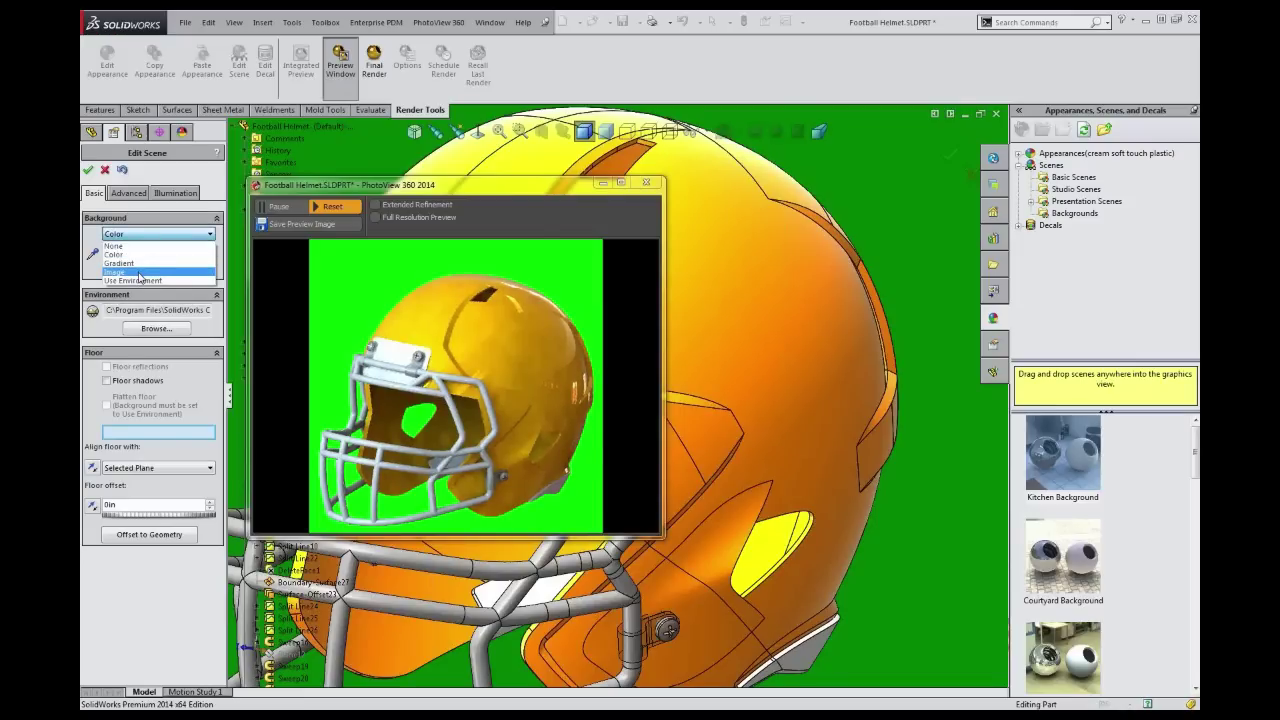
{"action": "left_click", "coordinate": [137, 272]}
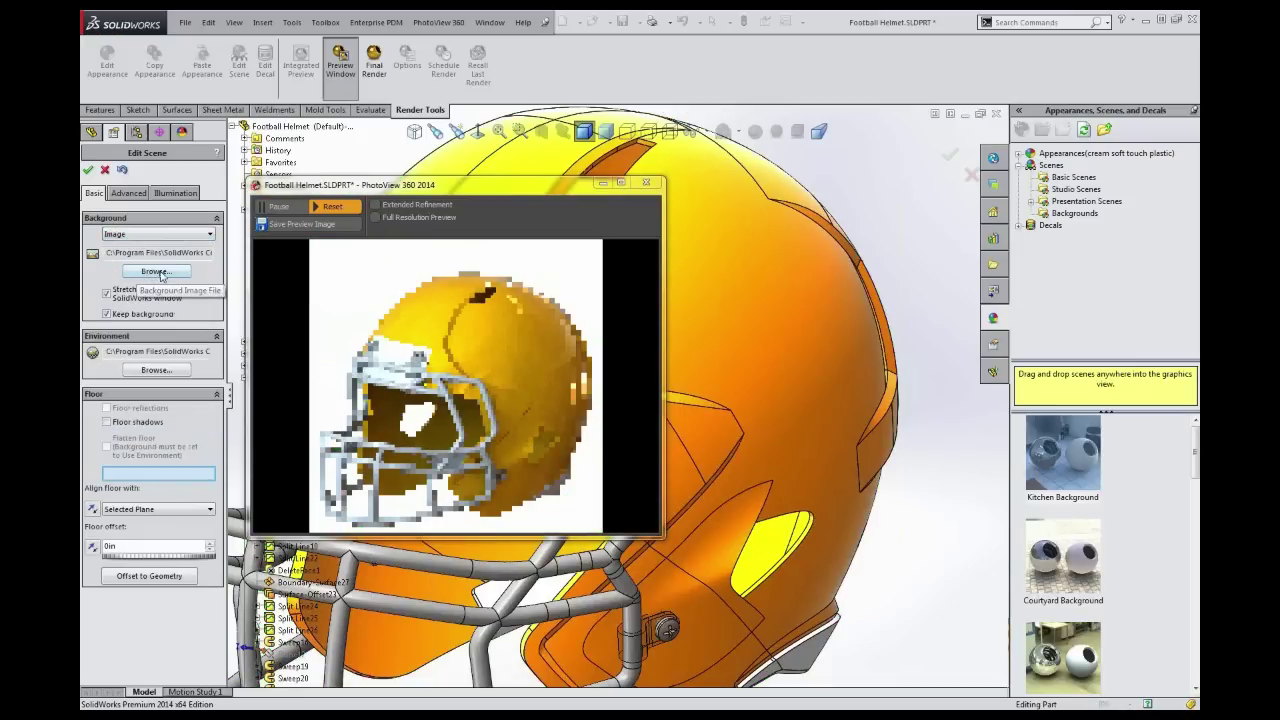
{"action": "left_click", "coordinate": [160, 274]}
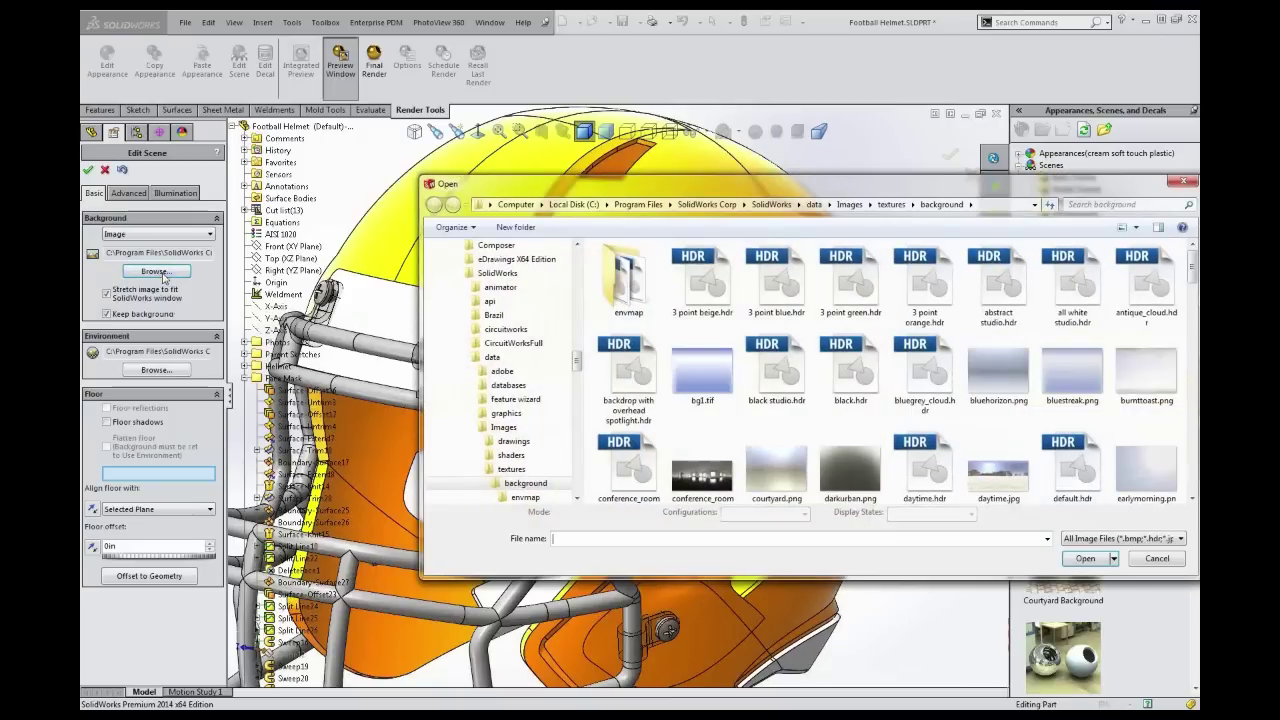
{"action": "left_click", "coordinate": [776, 468]}
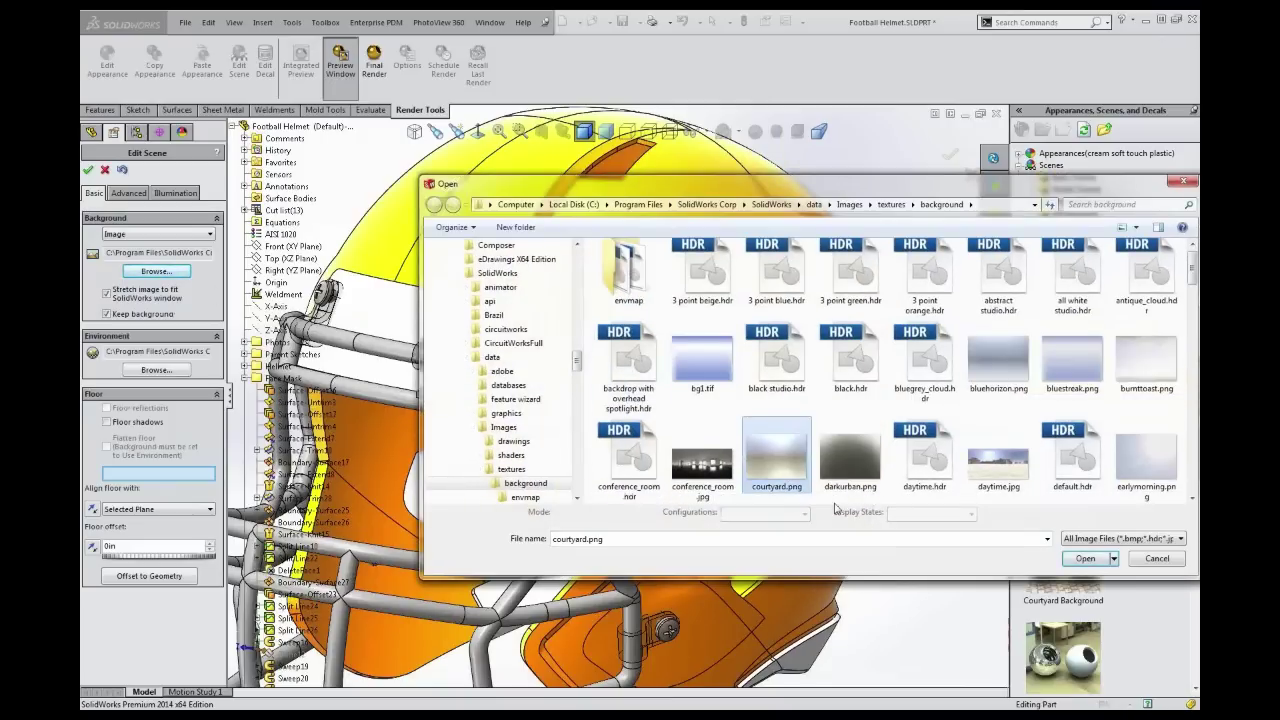
{"action": "left_click", "coordinate": [1087, 559]}
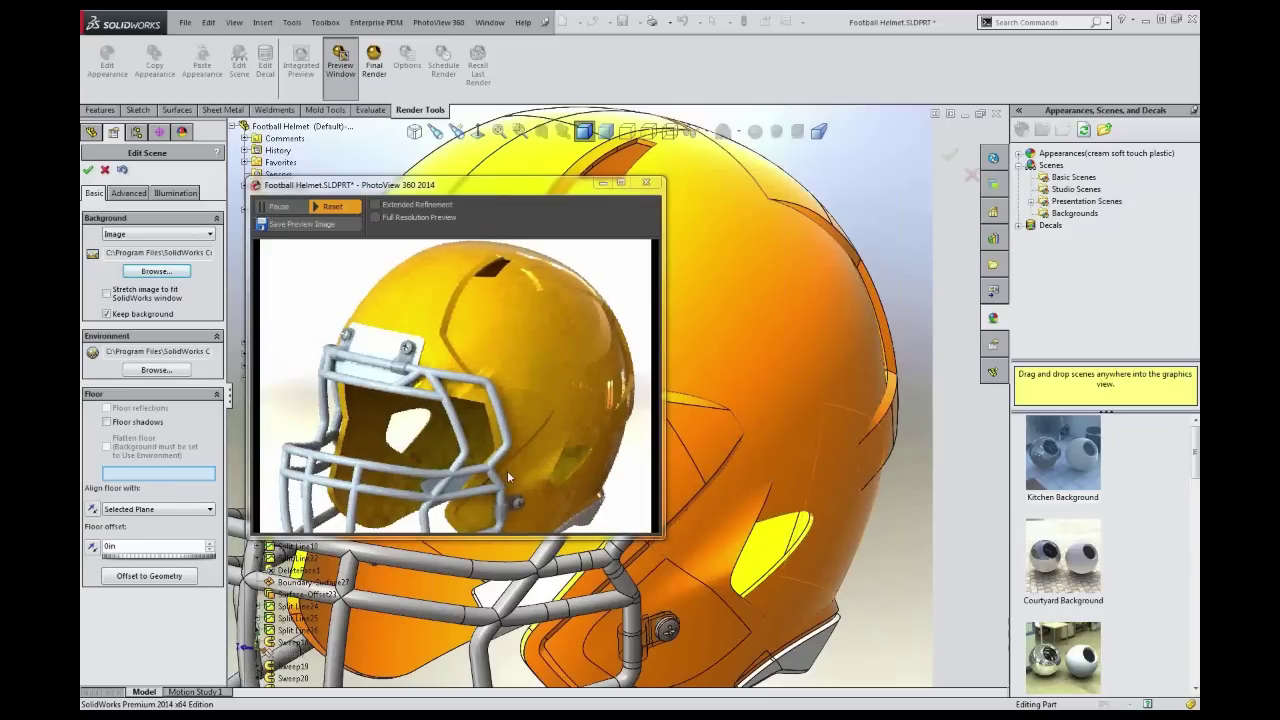
Set the scene background to Use Environment
{"action": "left_click", "coordinate": [135, 235]}
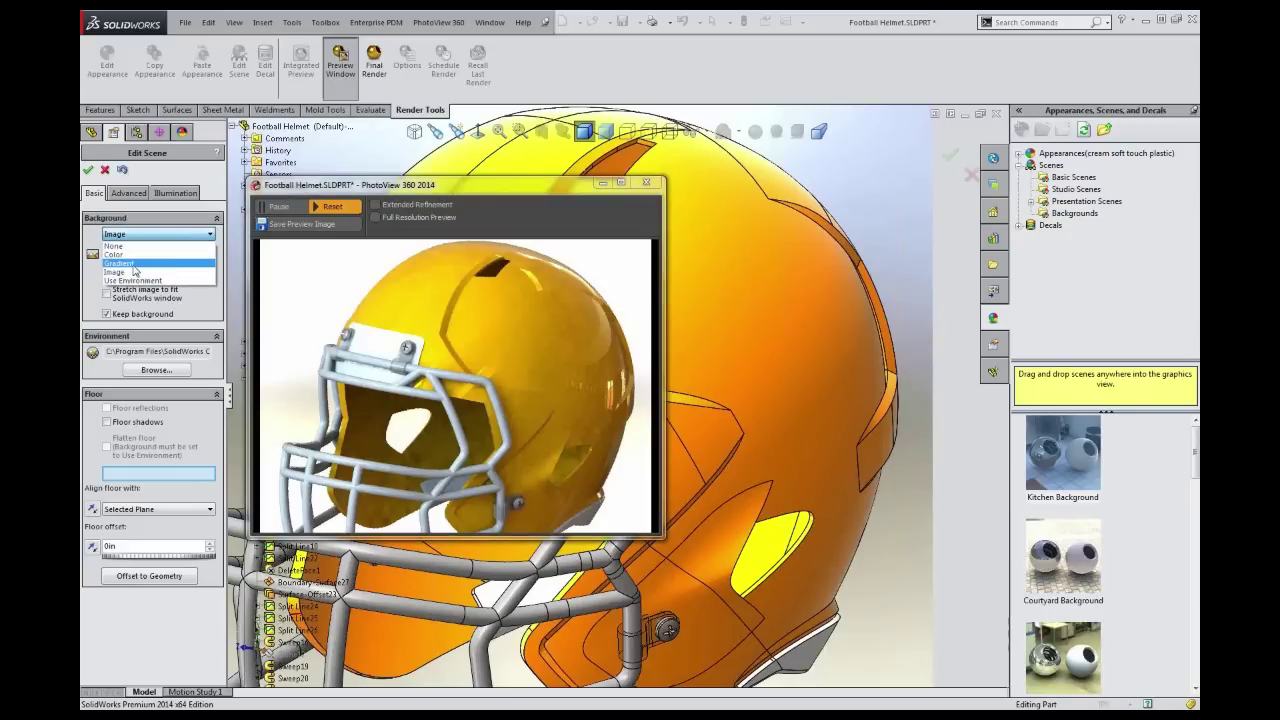
{"action": "left_click", "coordinate": [133, 280]}
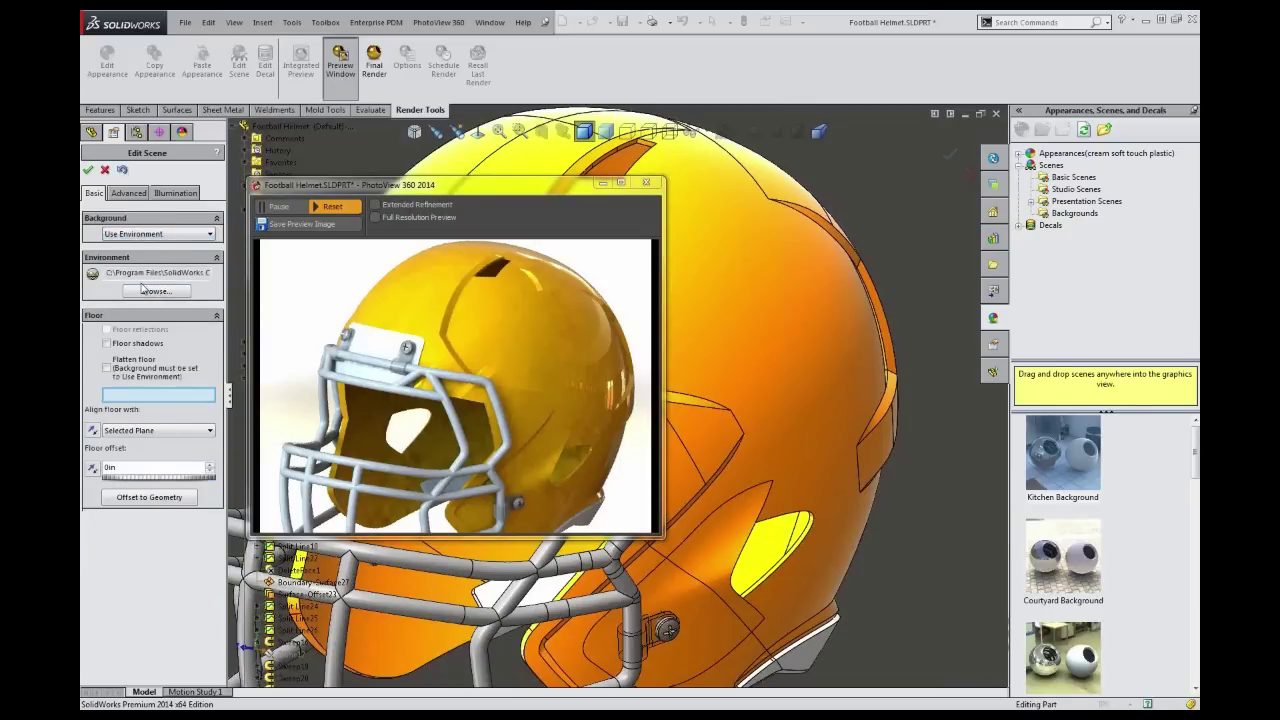
Examine the helmet in the render preview against different sides of the surrounding kitchen environment
{"action": "middle_click_drag", "start_coordinate": [886, 393], "coordinate": [884, 498]}
{"action": "scroll", "coordinate": [880, 499], "scroll_direction": "up", "scroll_amount": 2}
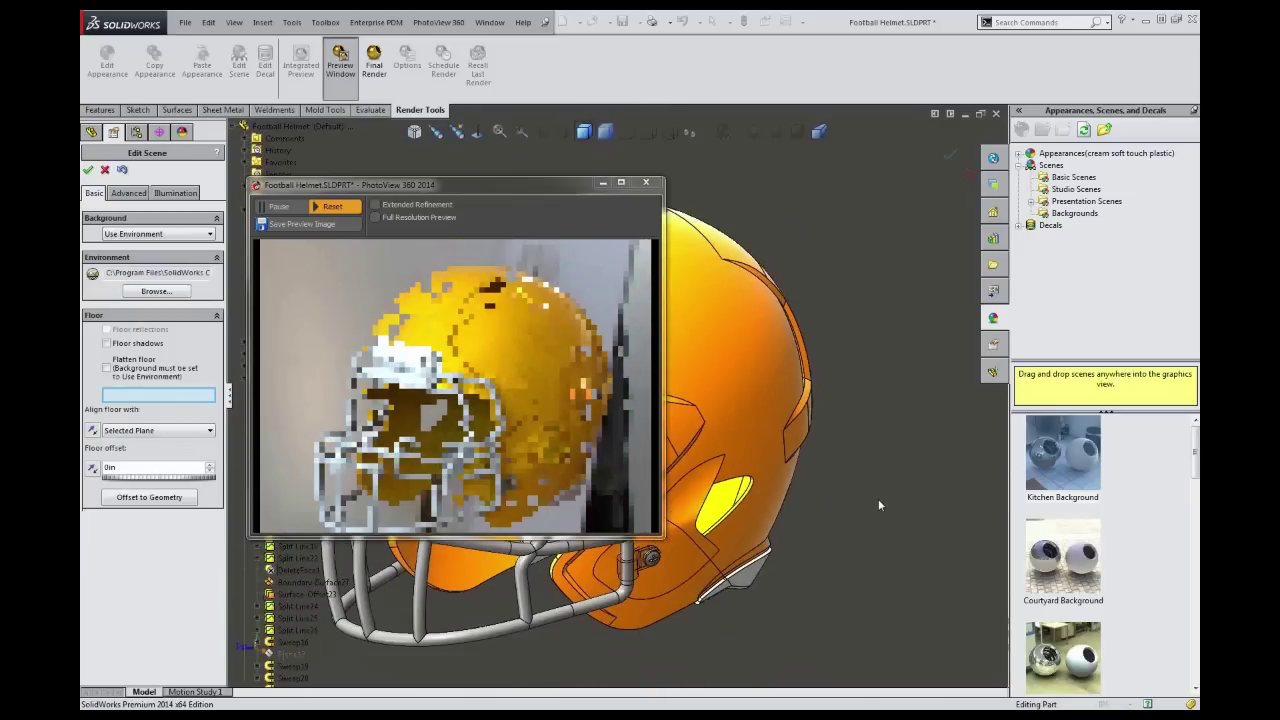
{"action": "scroll", "coordinate": [860, 494], "scroll_direction": "up", "scroll_amount": 2}
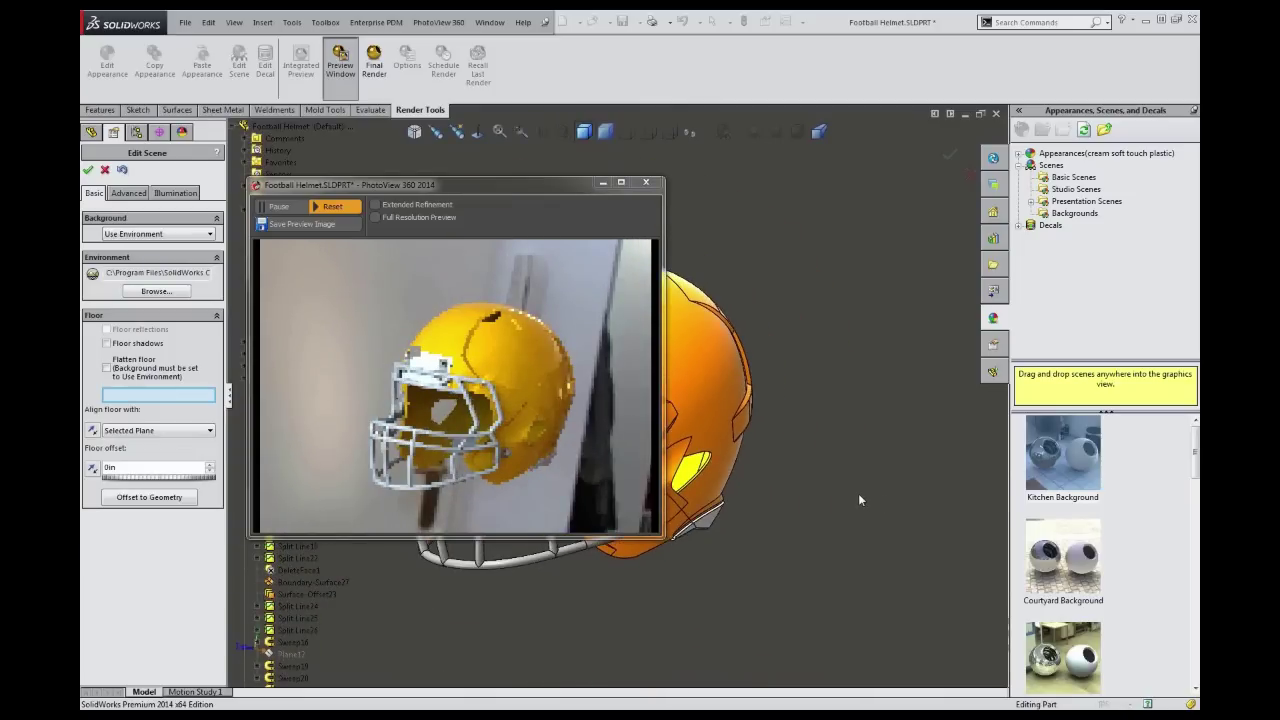
{"action": "scroll", "coordinate": [856, 495], "scroll_direction": "up", "scroll_amount": 2}
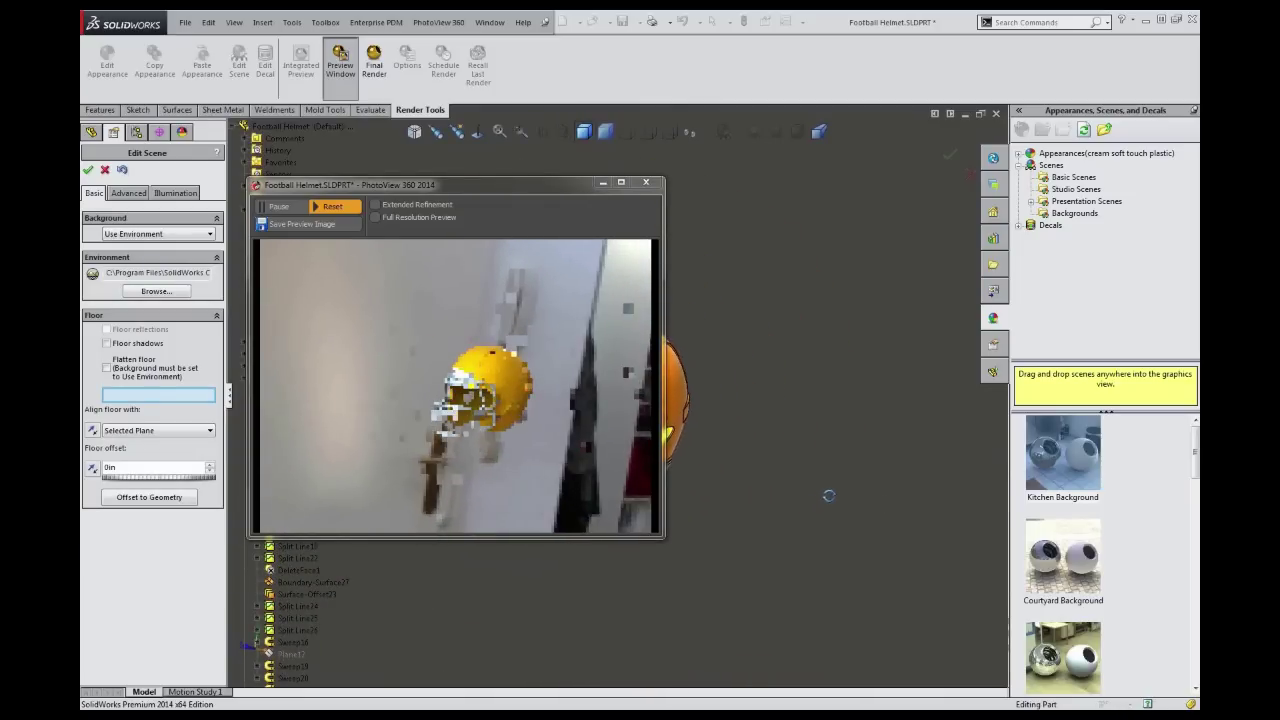
{"action": "scroll", "coordinate": [880, 493], "scroll_direction": "up", "scroll_amount": 1}
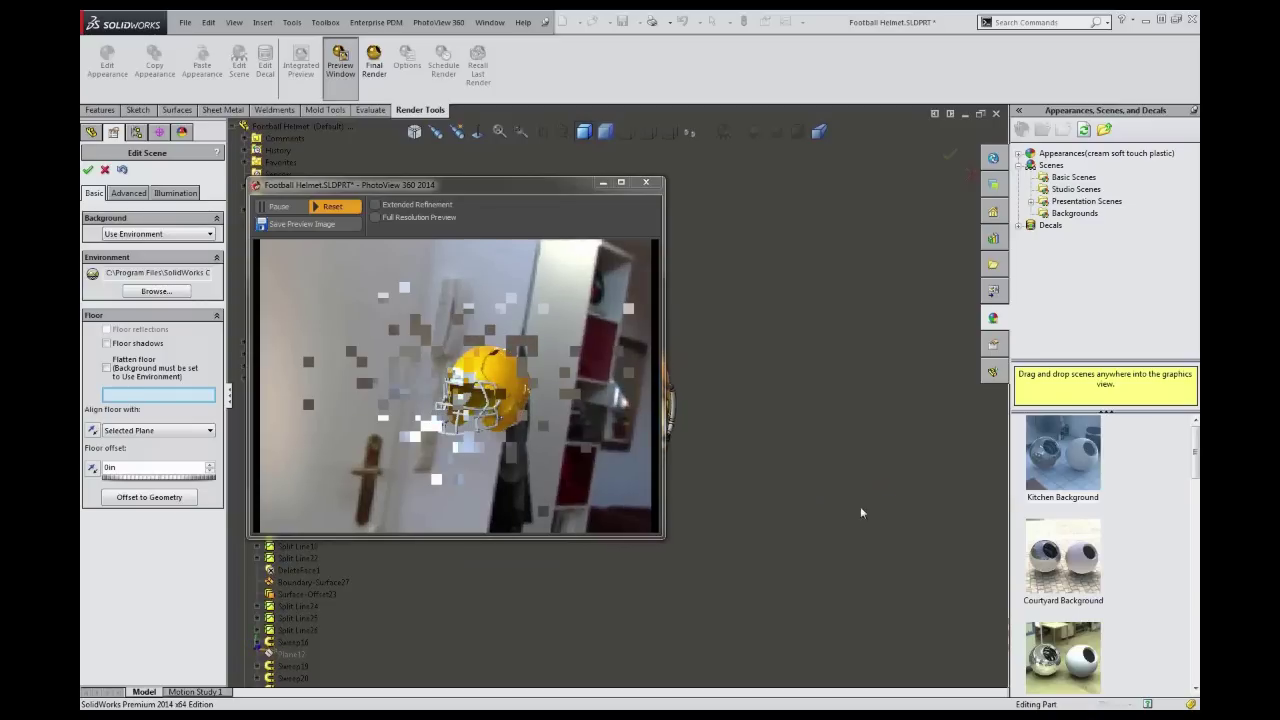
{"action": "middle_click_drag", "start_coordinate": [760, 546], "coordinate": [837, 569]}
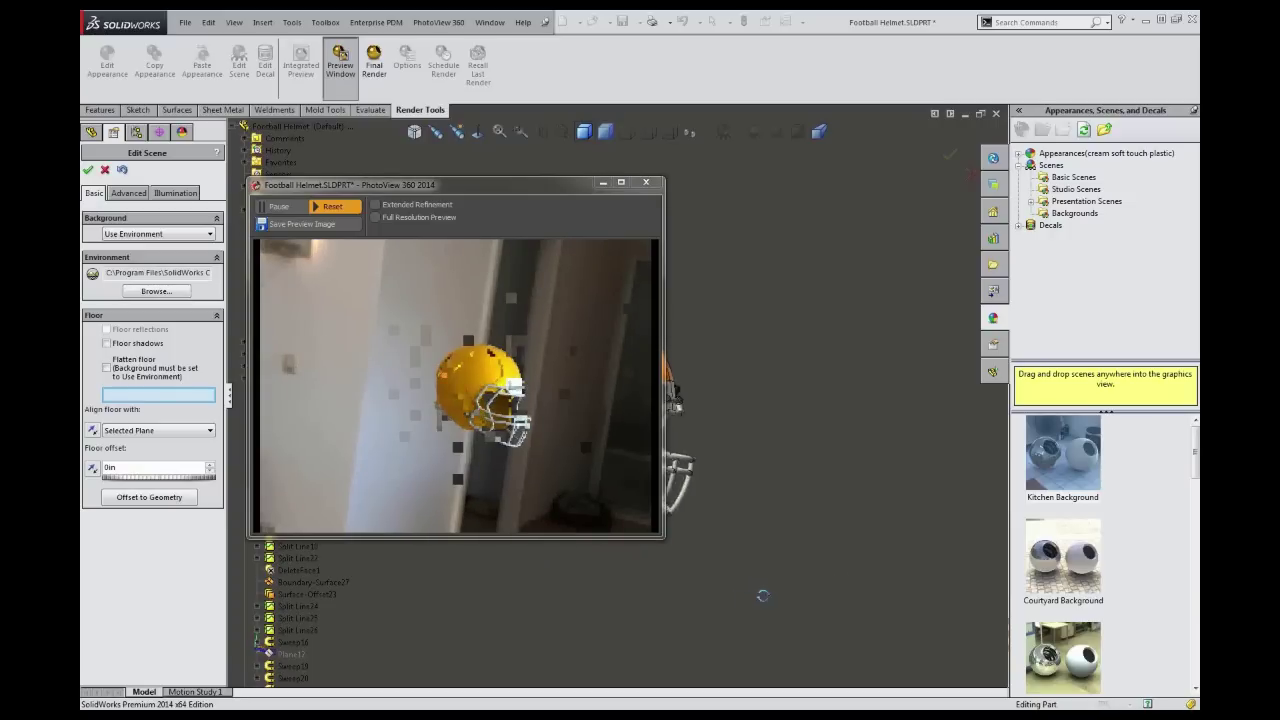
{"action": "middle_click_drag", "start_coordinate": [762, 595], "coordinate": [573, 598]}
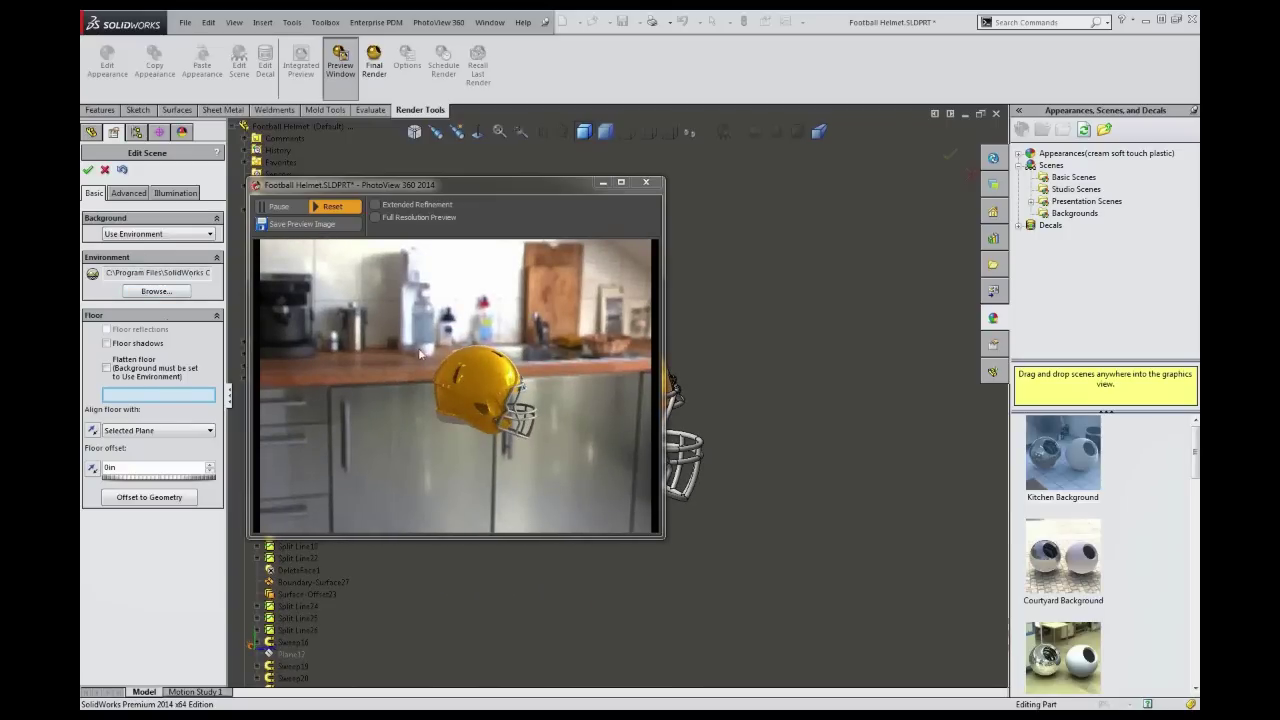
{"action": "left_click", "coordinate": [530, 456]}
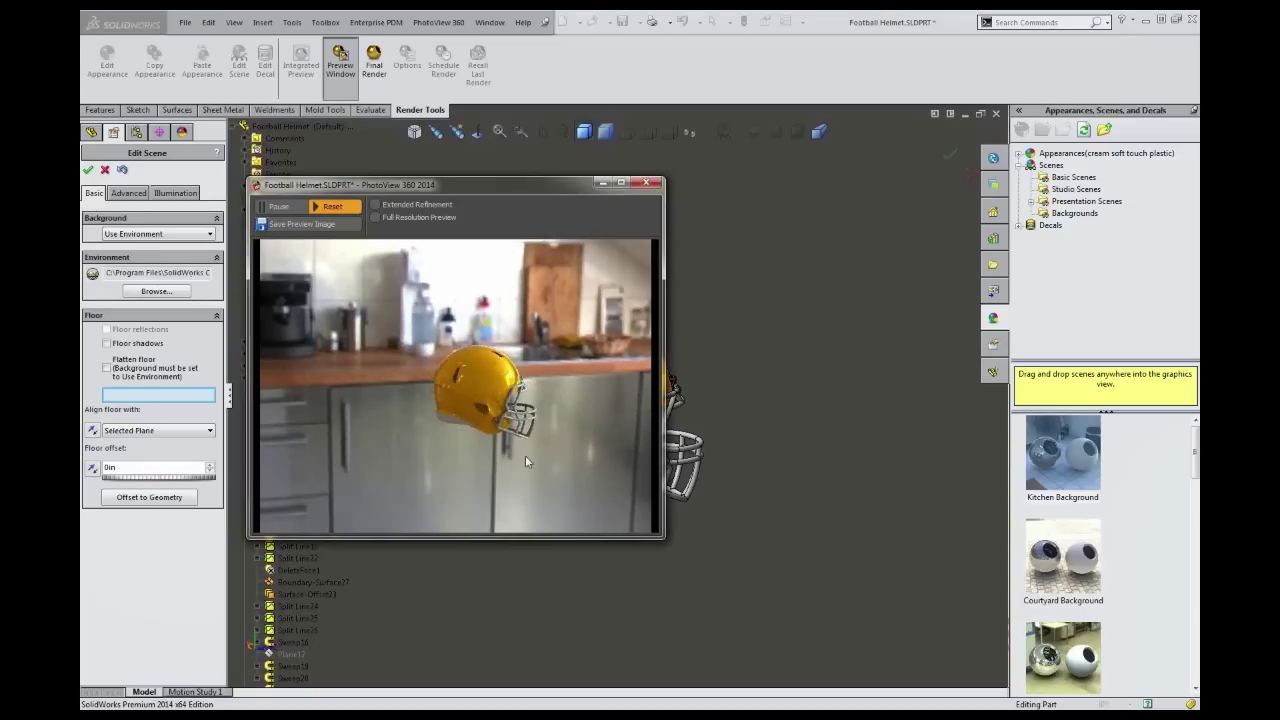
{"action": "left_click", "coordinate": [759, 537]}
{"action": "middle_click_drag", "start_coordinate": [759, 537], "coordinate": [673, 576]}
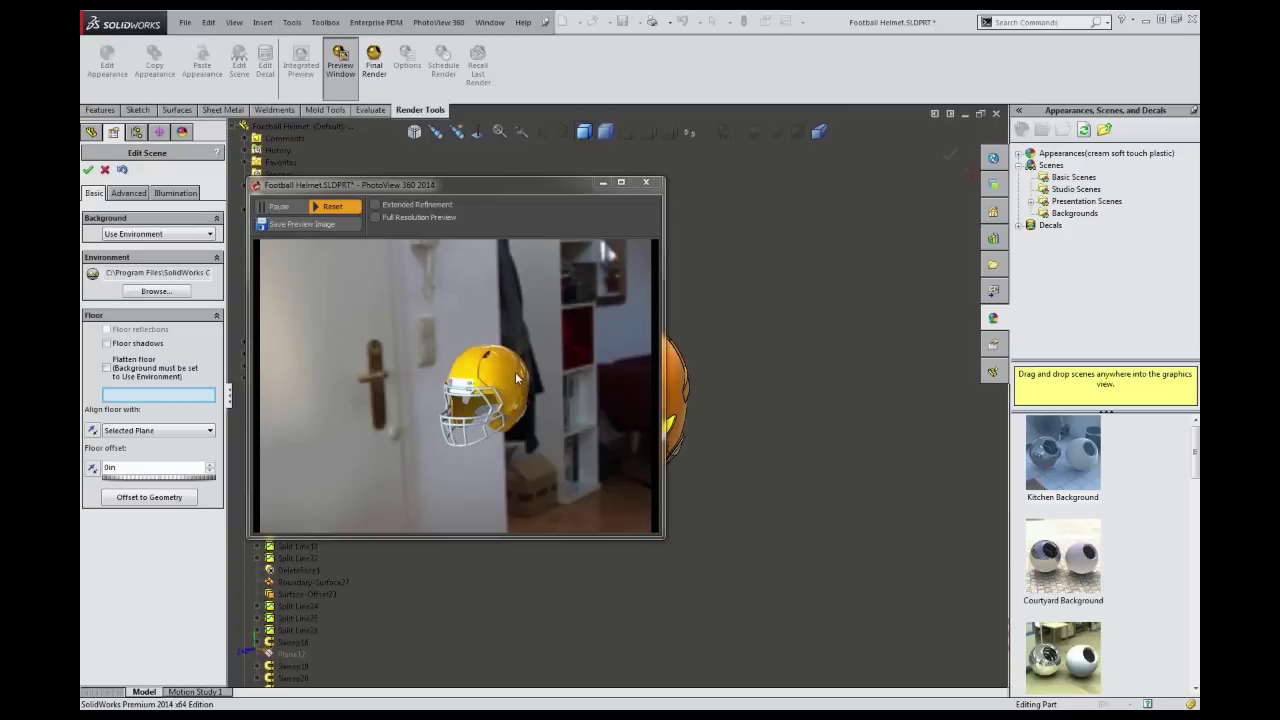
Try the Image background, then set the scene background to None and accept the scene settings
{"action": "left_click", "coordinate": [166, 236]}
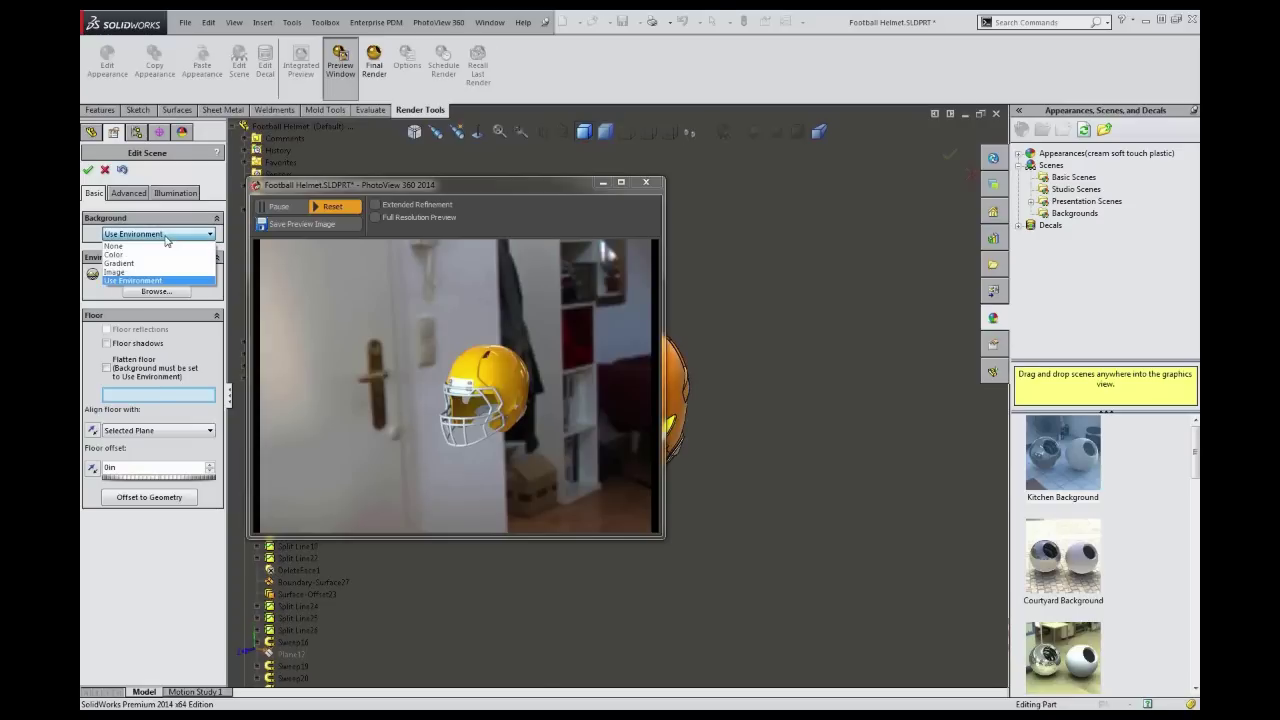
{"action": "left_click", "coordinate": [122, 276]}
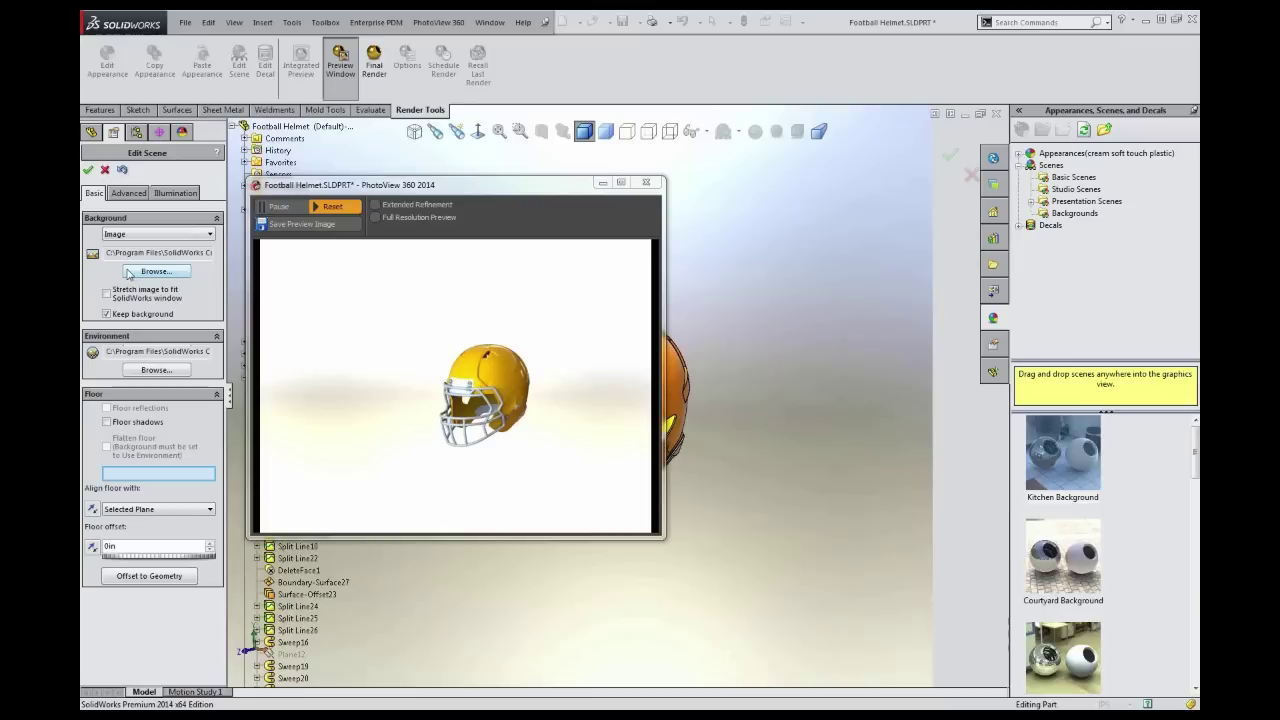
{"action": "left_click", "coordinate": [156, 236]}
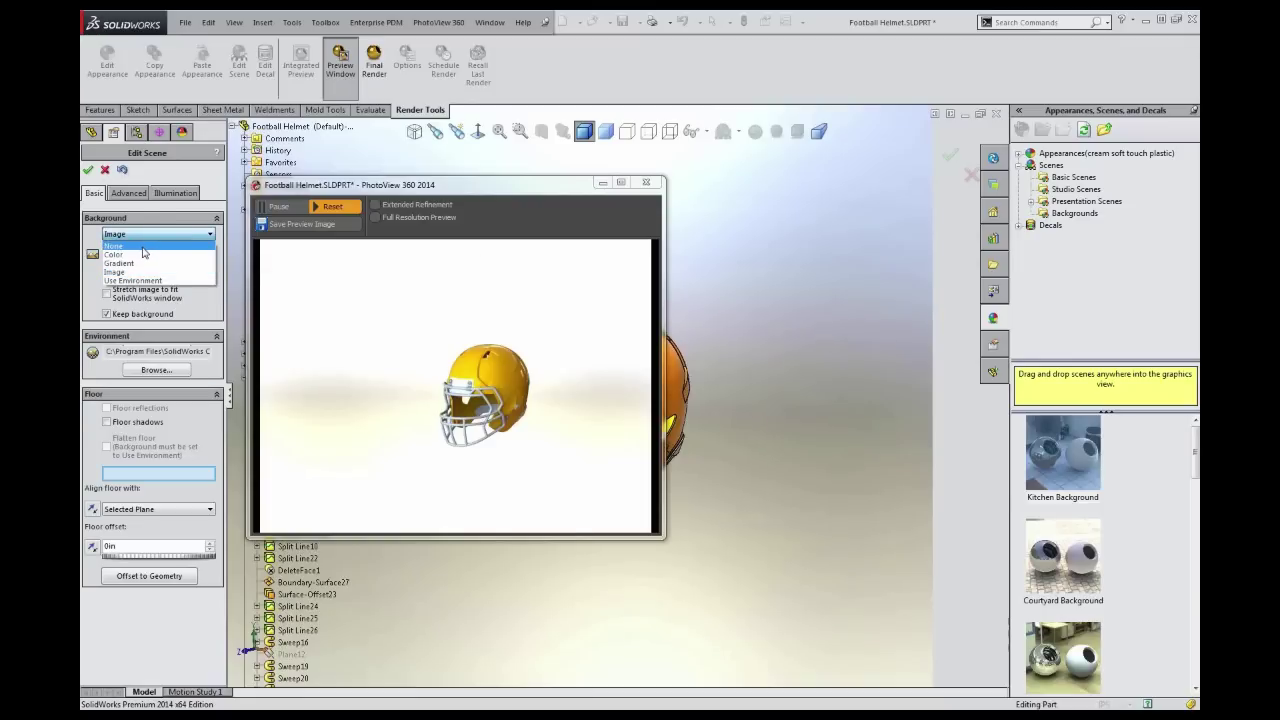
{"action": "left_click", "coordinate": [114, 245]}
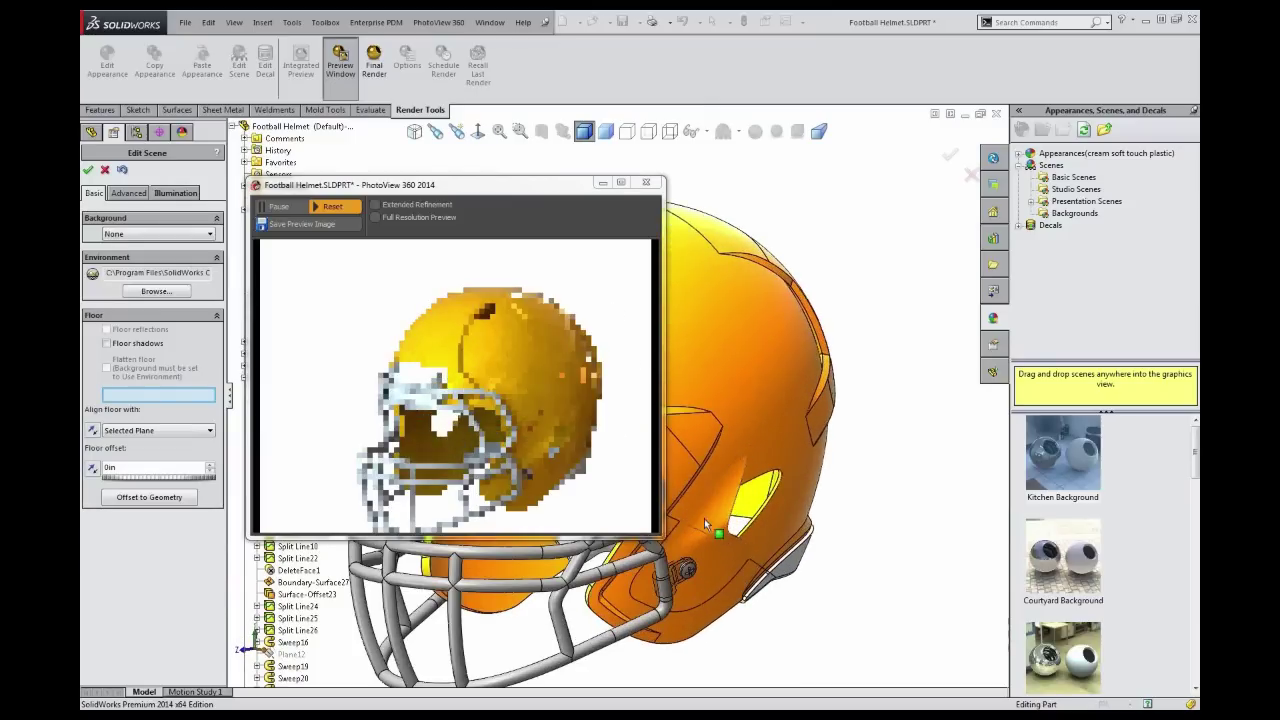
{"action": "scroll", "coordinate": [712, 532], "scroll_direction": "up", "scroll_amount": 1}
{"action": "scroll", "coordinate": [708, 595], "scroll_direction": "down", "scroll_amount": 1}
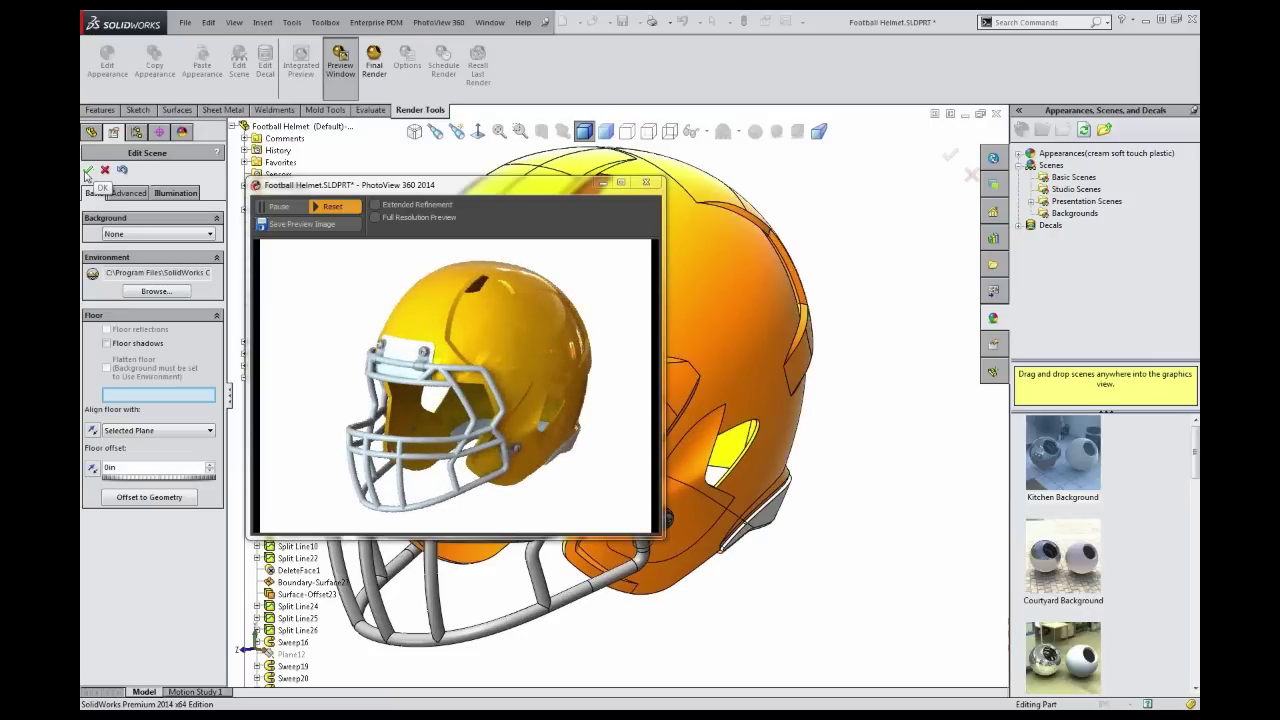
{"action": "left_click", "coordinate": [87, 172]}
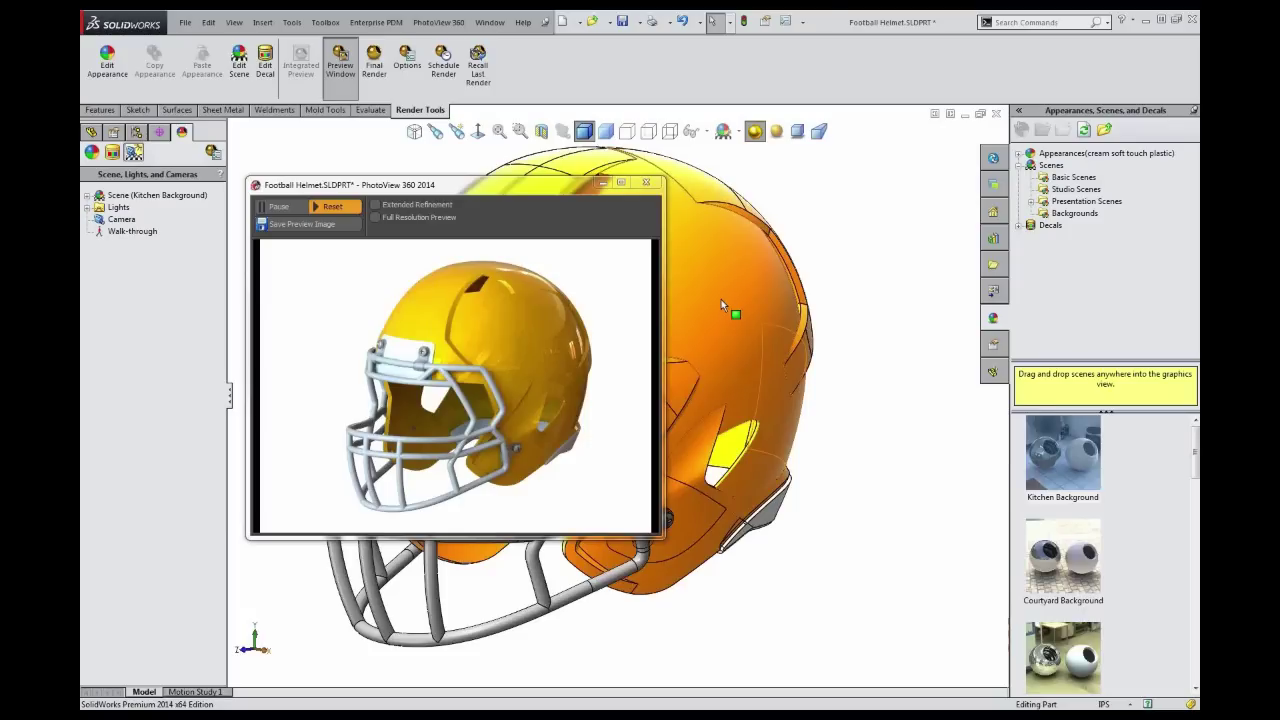
Reopen the scene settings to review the background type, and close them without changes
{"action": "right_click", "coordinate": [145, 195]}
{"action": "left_click", "coordinate": [168, 200]}
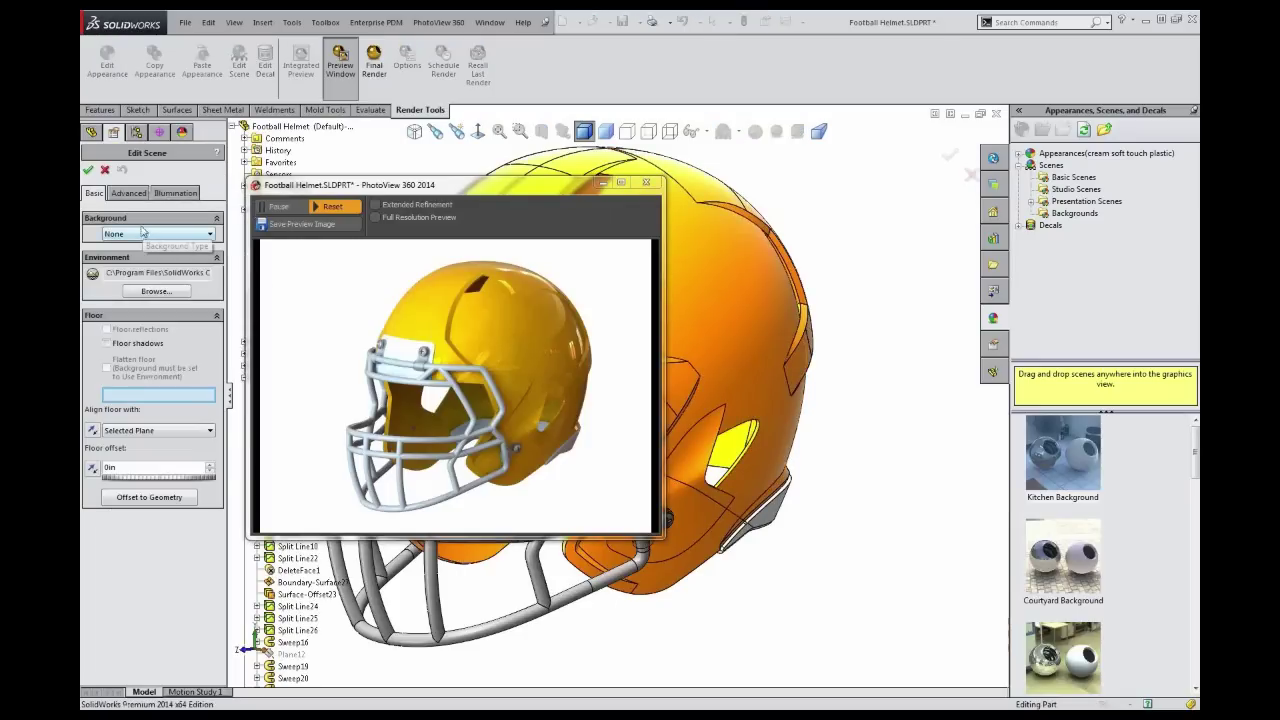
{"action": "left_click", "coordinate": [88, 169]}
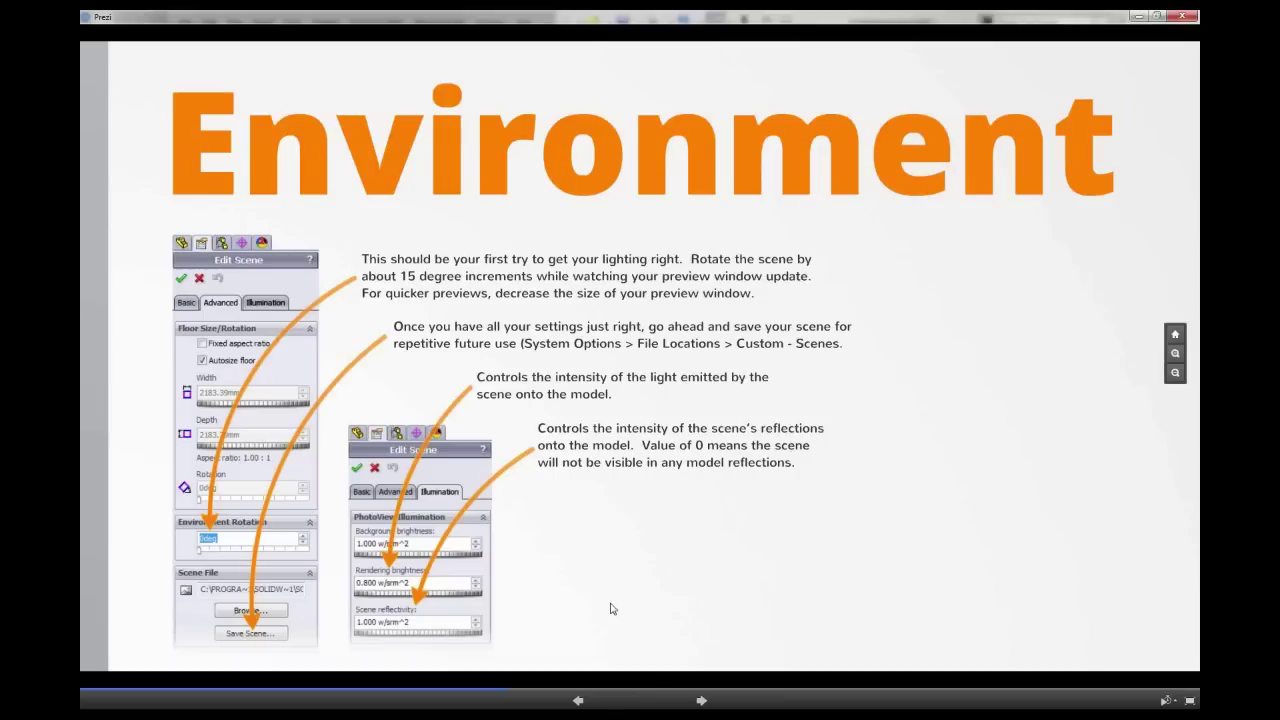
Bring the web browser into view over the presentation and open the 3DVision blog
{"action": "mouse_move", "coordinate": [720, 700]}
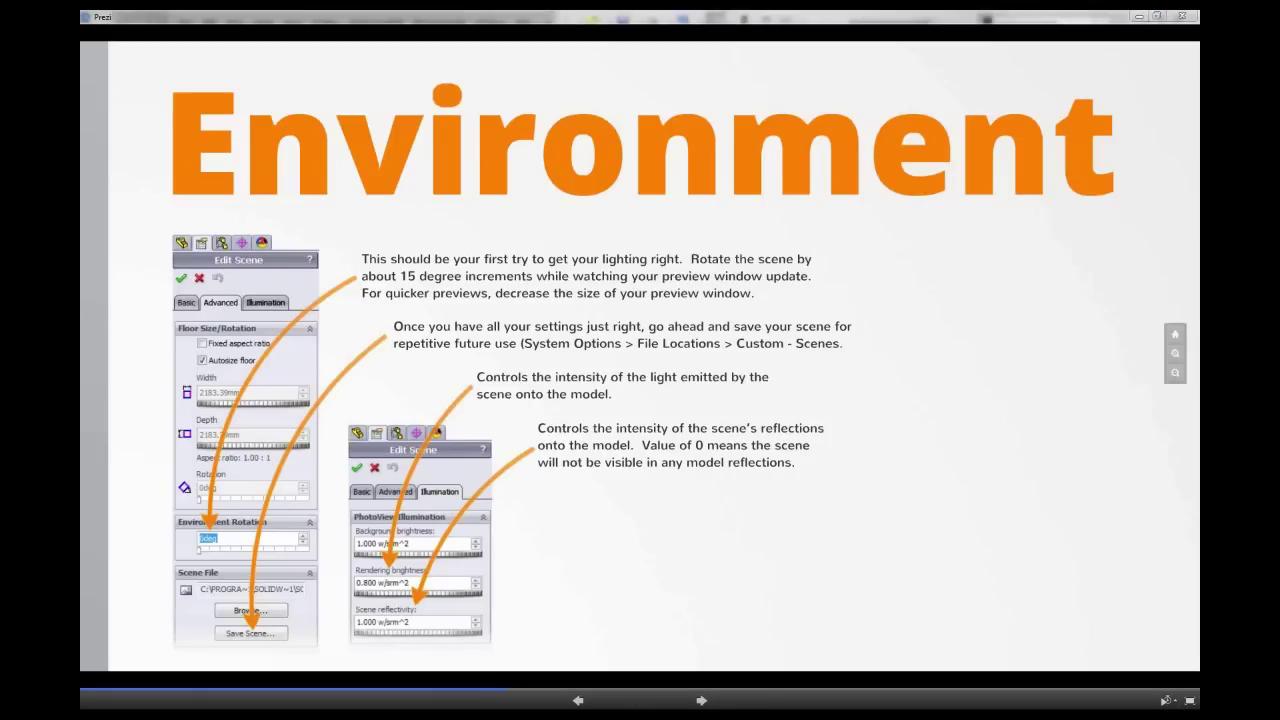
{"action": "left_click_drag", "start_coordinate": [1199, 160], "coordinate": [604, 37]}
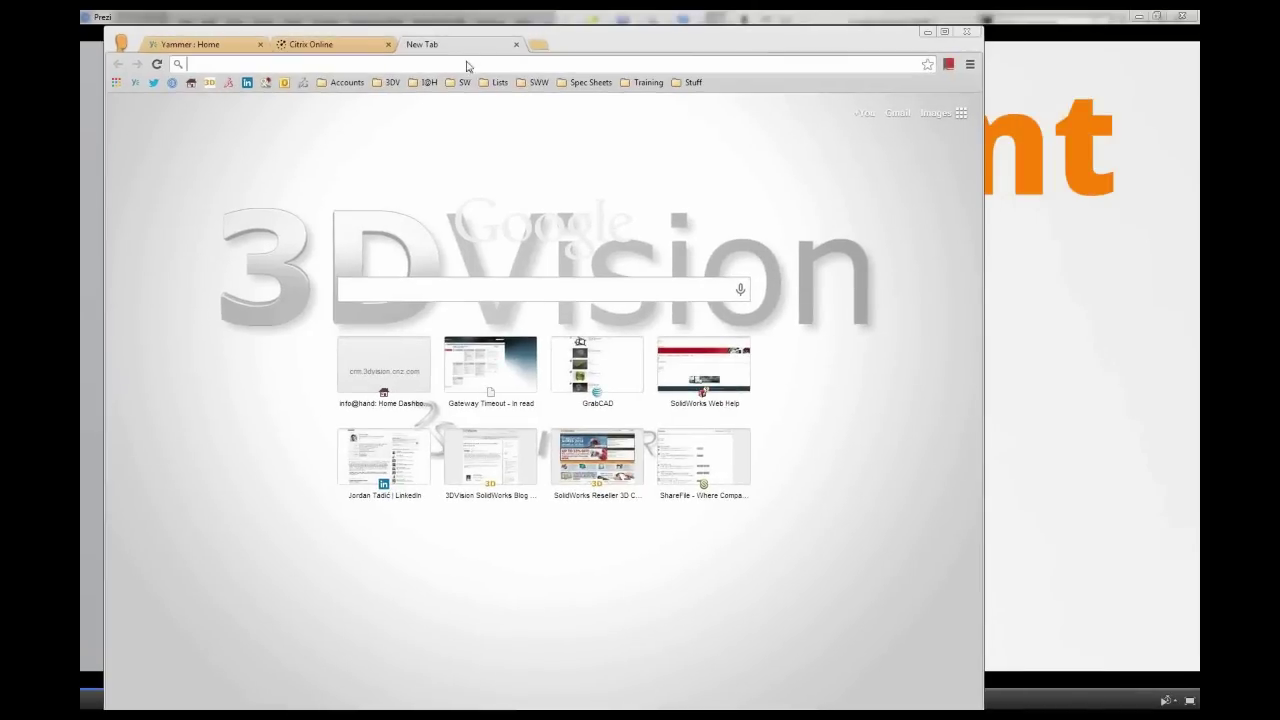
{"action": "left_click", "coordinate": [390, 84]}
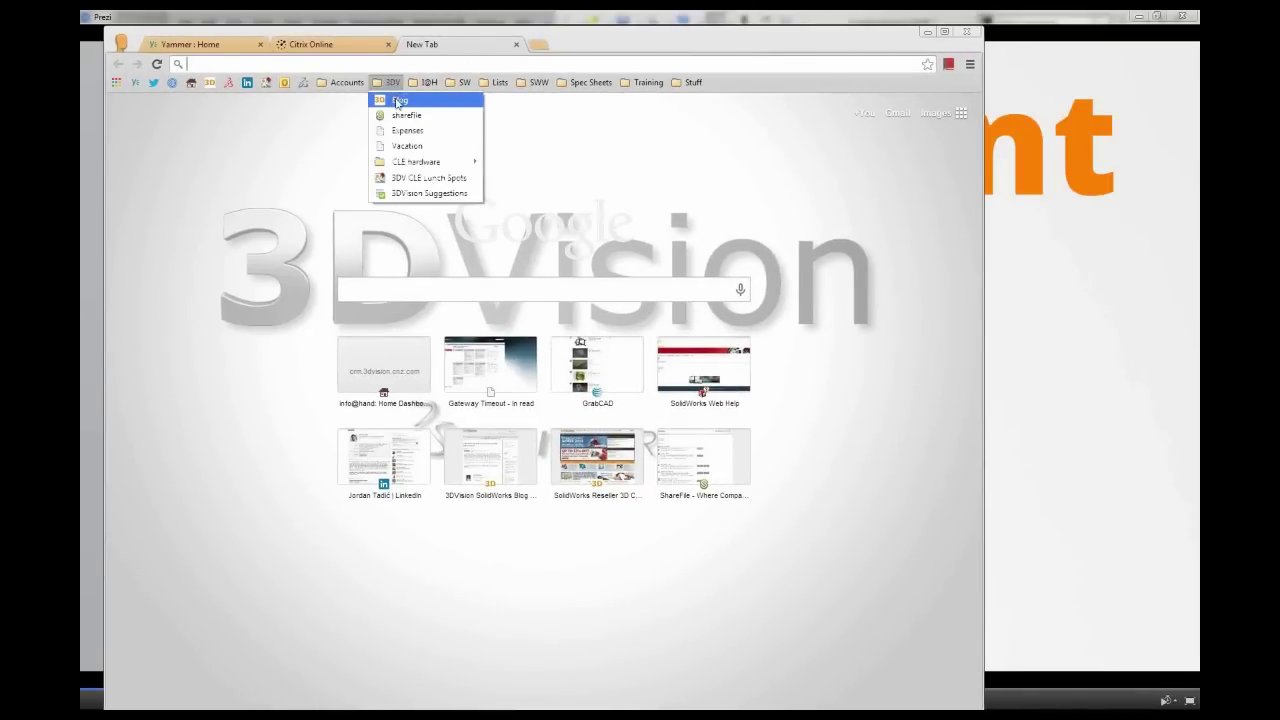
{"action": "left_click", "coordinate": [396, 102]}
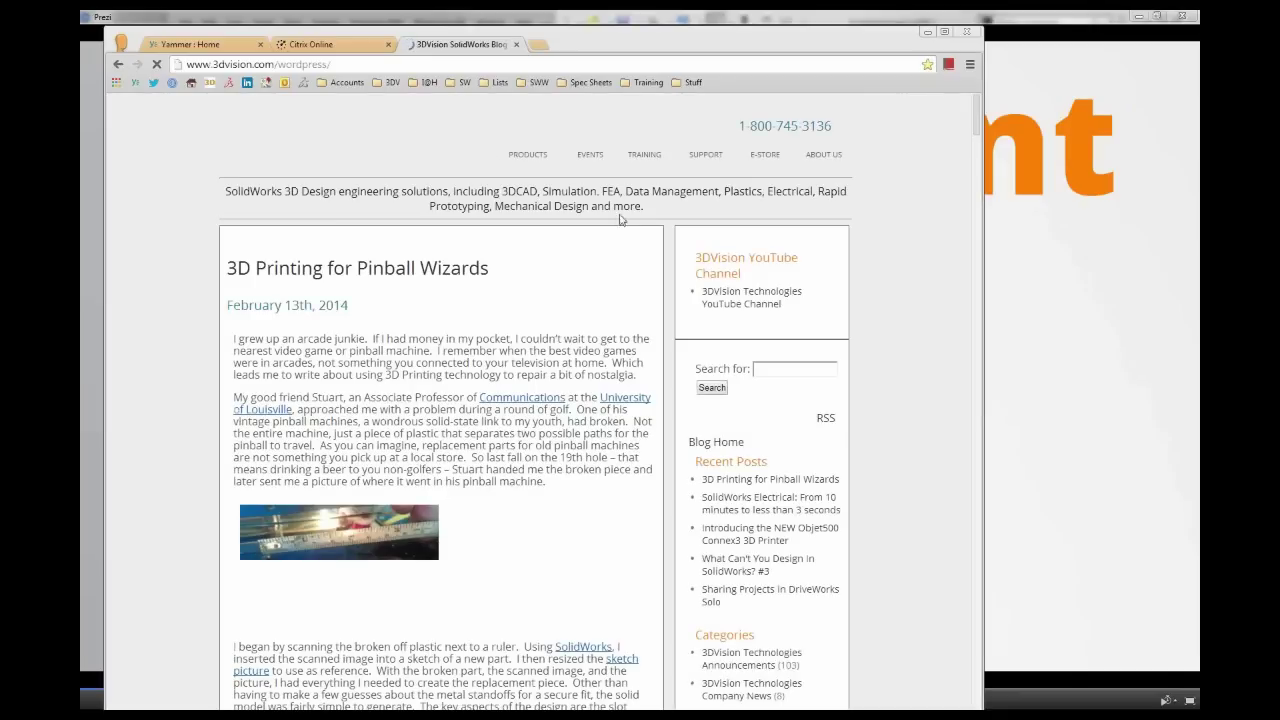
Search the blog for "photoview" and open the PhotoView 360 Tips article
{"action": "left_click", "coordinate": [793, 368]}
{"action": "type", "text": "photoview"}
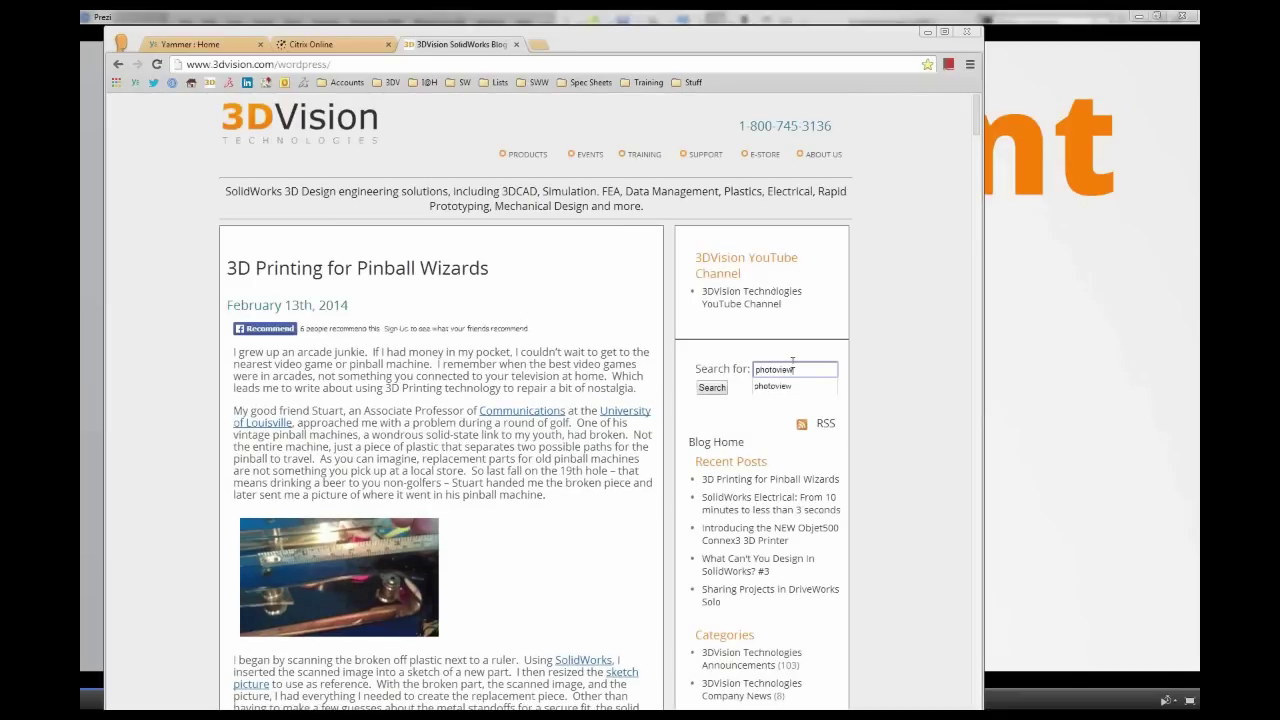
{"action": "key", "text": "Return"}
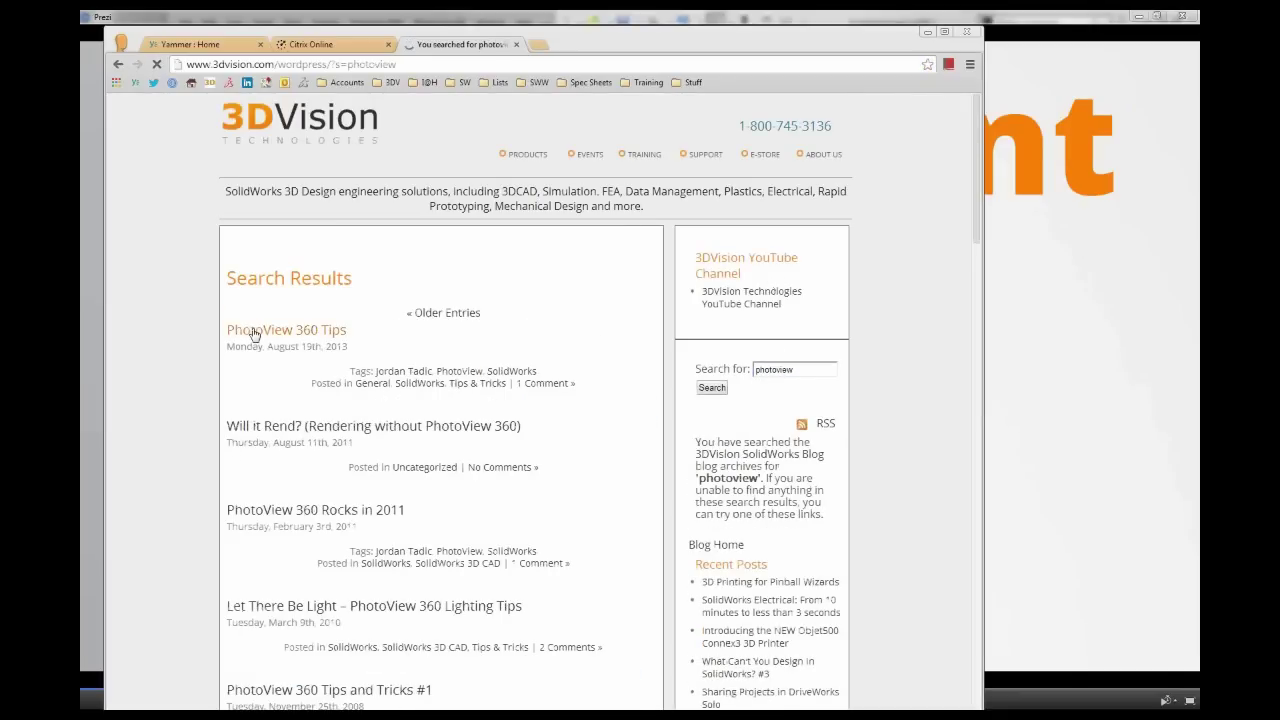
{"action": "left_click", "coordinate": [320, 332]}
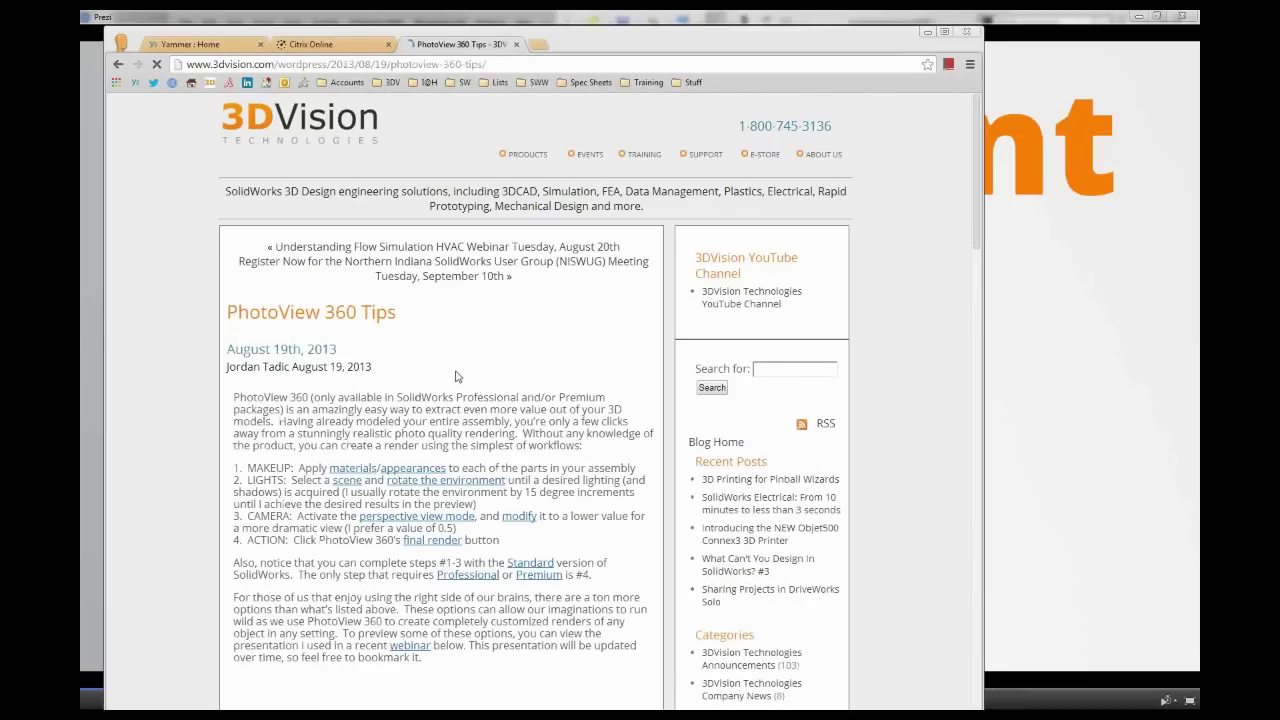
Look through the PhotoView 360 Tips article down to its embedded presentation, then close the page and minimize the browser
{"action": "scroll", "coordinate": [330, 350], "scroll_direction": "down", "scroll_amount": 1}
{"action": "scroll", "coordinate": [360, 485], "scroll_direction": "down", "scroll_amount": 3}
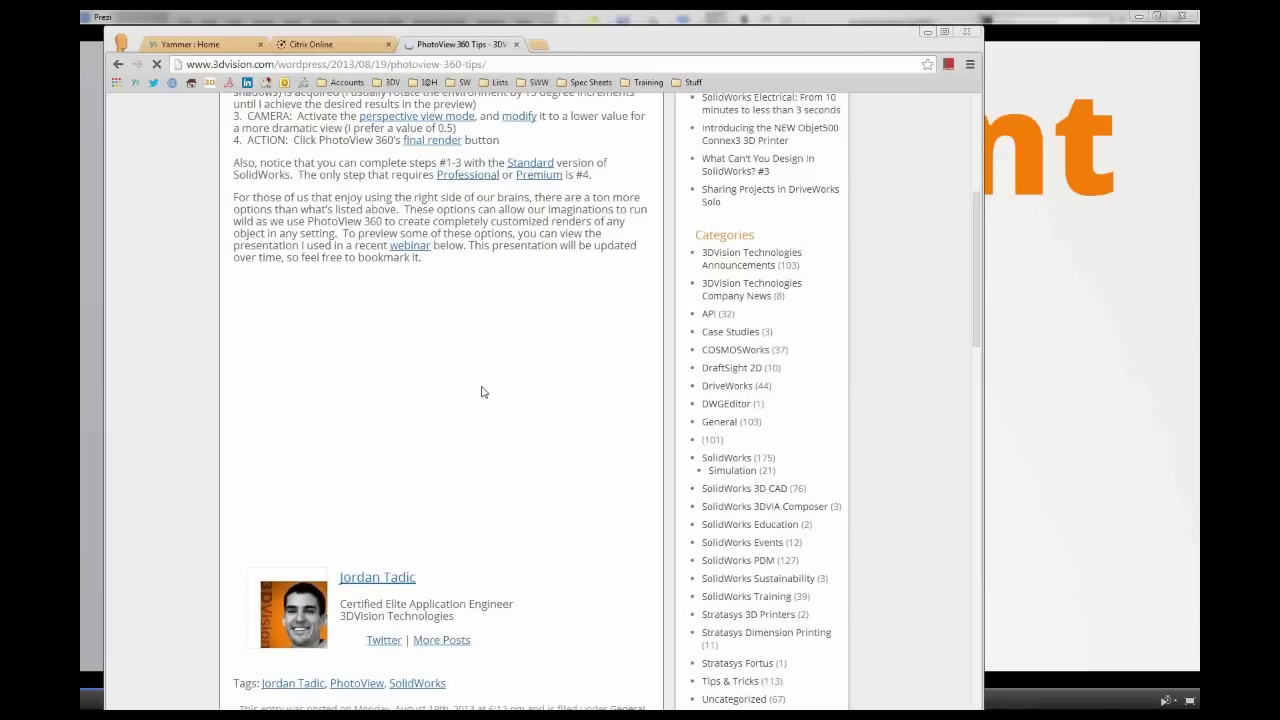
{"action": "scroll", "coordinate": [556, 416], "scroll_direction": "up", "scroll_amount": 1}
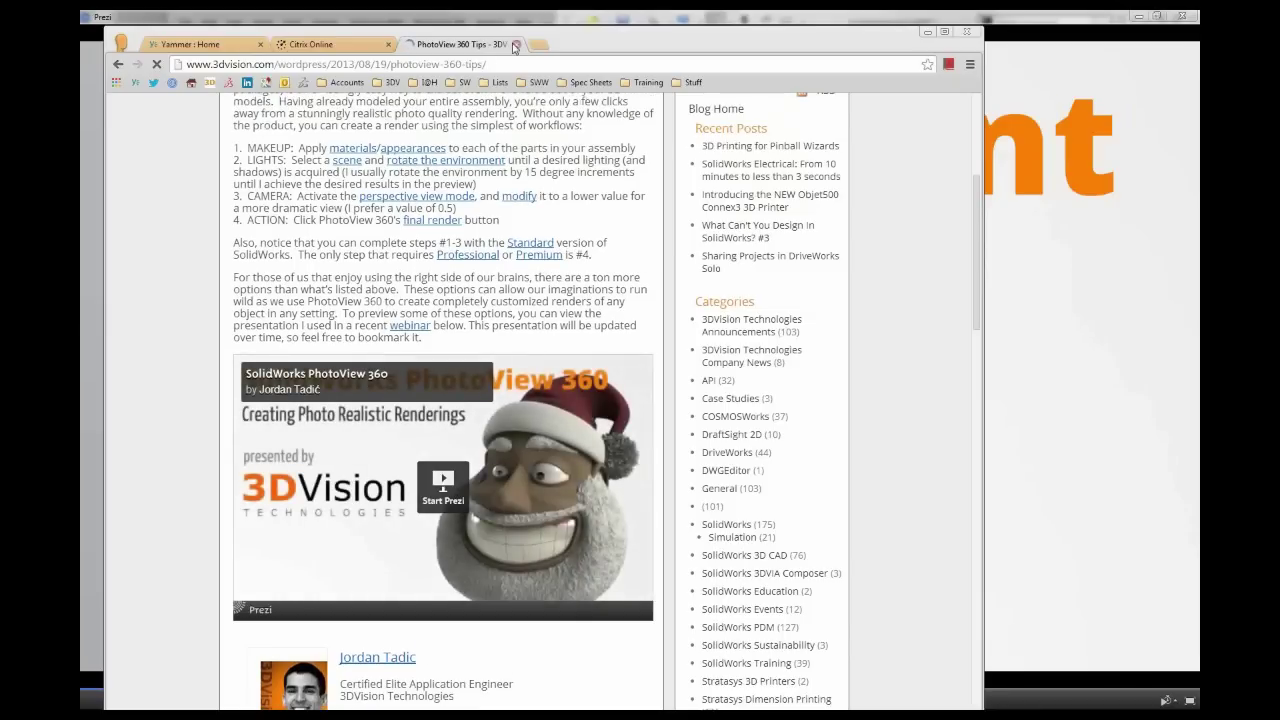
{"action": "left_click", "coordinate": [517, 46]}
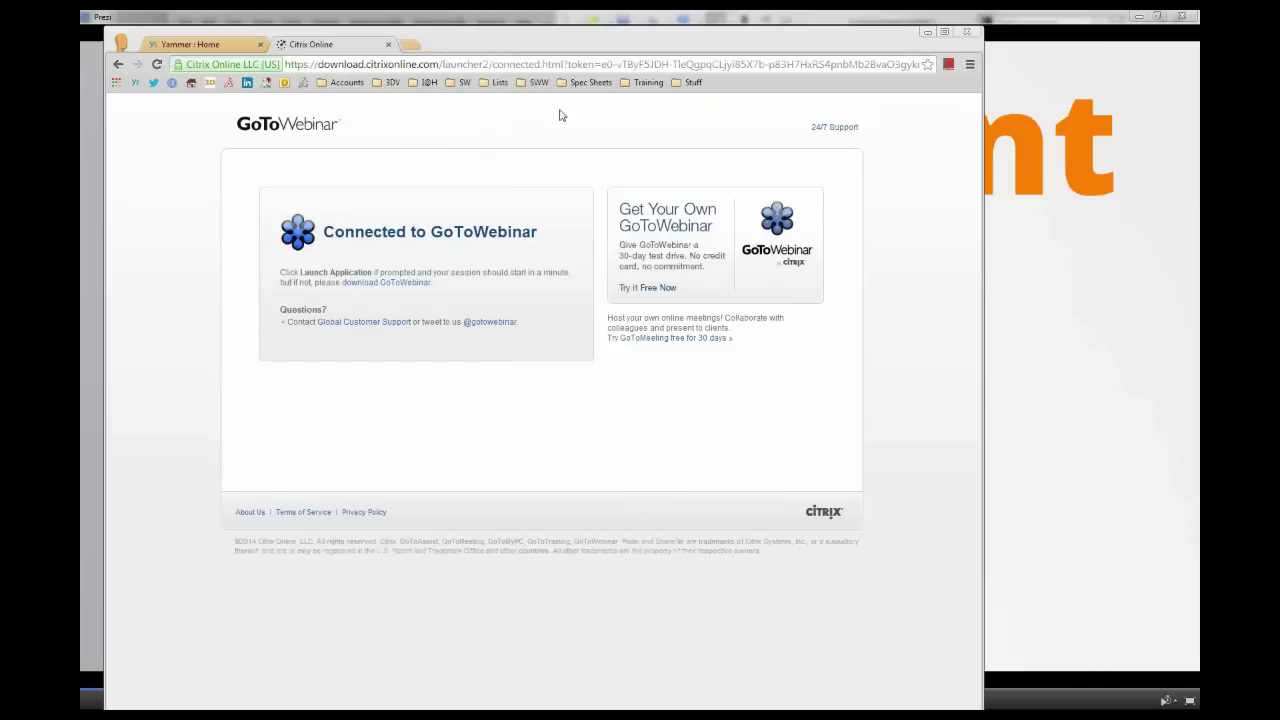
{"action": "left_click", "coordinate": [926, 34]}
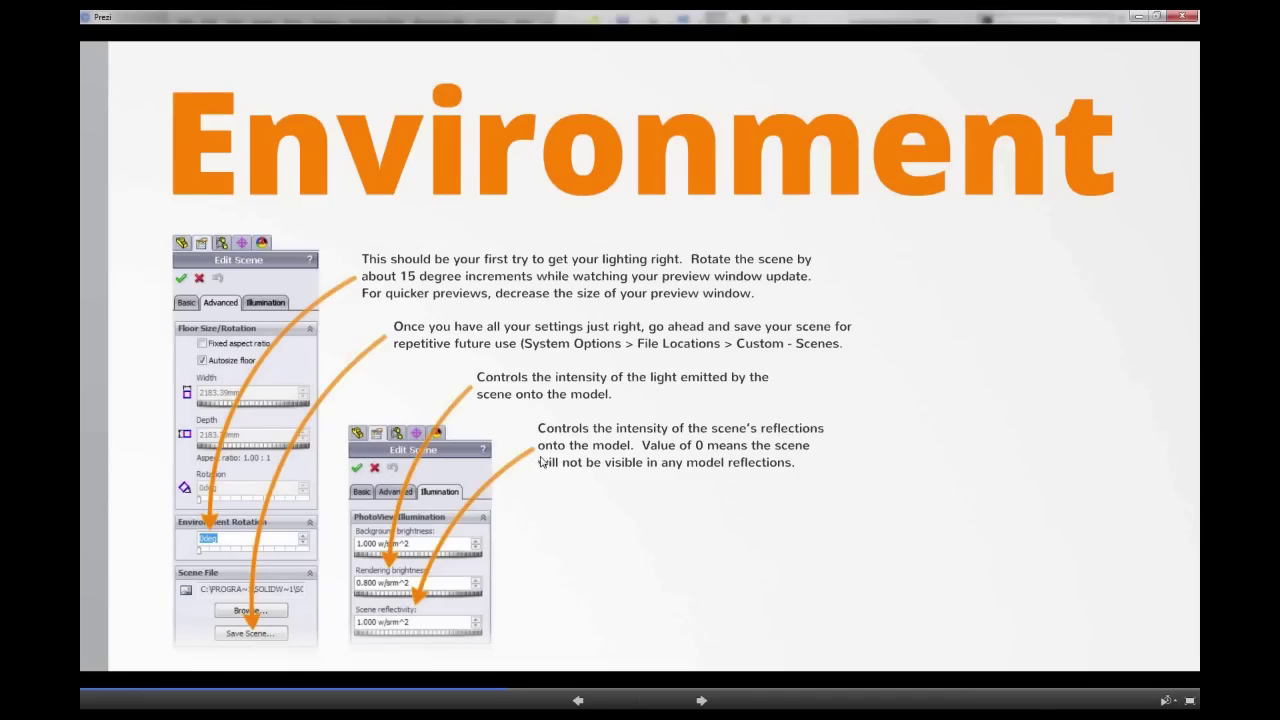
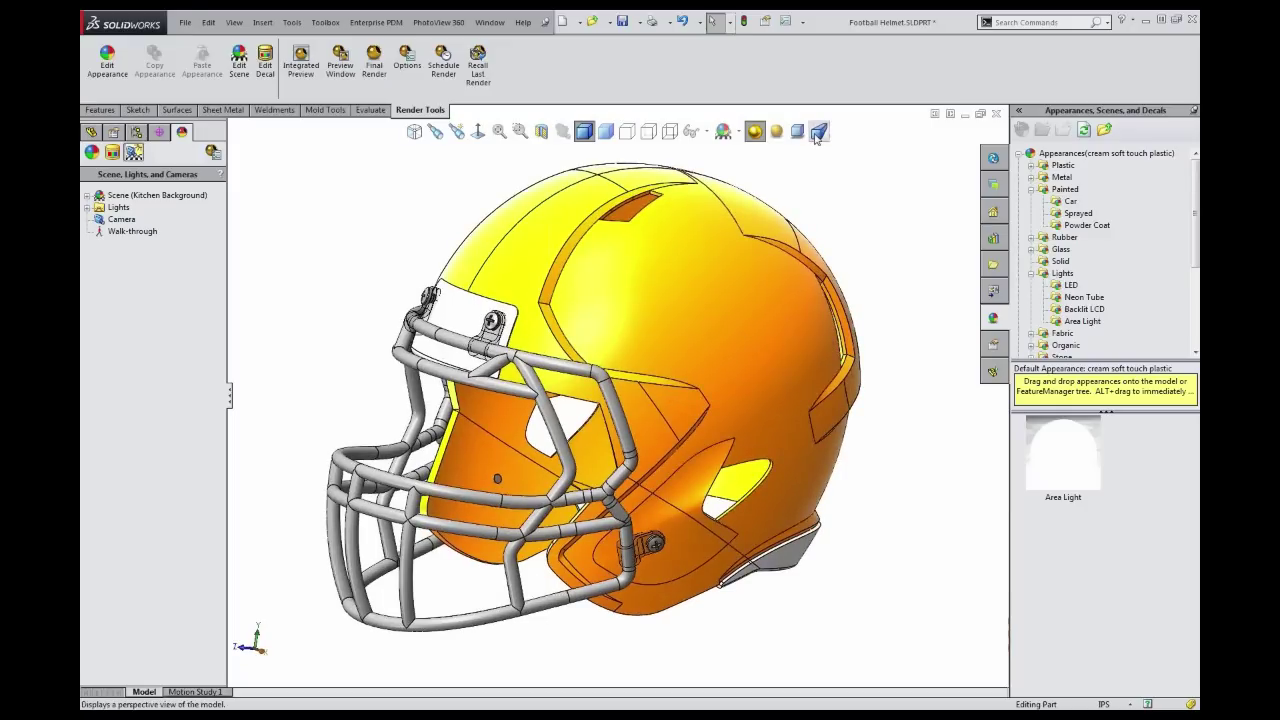
Switch the helmet to a perspective view and examine it from several angles
{"action": "mouse_move", "coordinate": [754, 461]}
{"action": "middle_mouse_down"}
{"action": "mouse_move", "coordinate": [749, 440]}
{"action": "mouse_move", "coordinate": [664, 442]}
{"action": "mouse_move", "coordinate": [751, 458]}
{"action": "middle_mouse_up"}
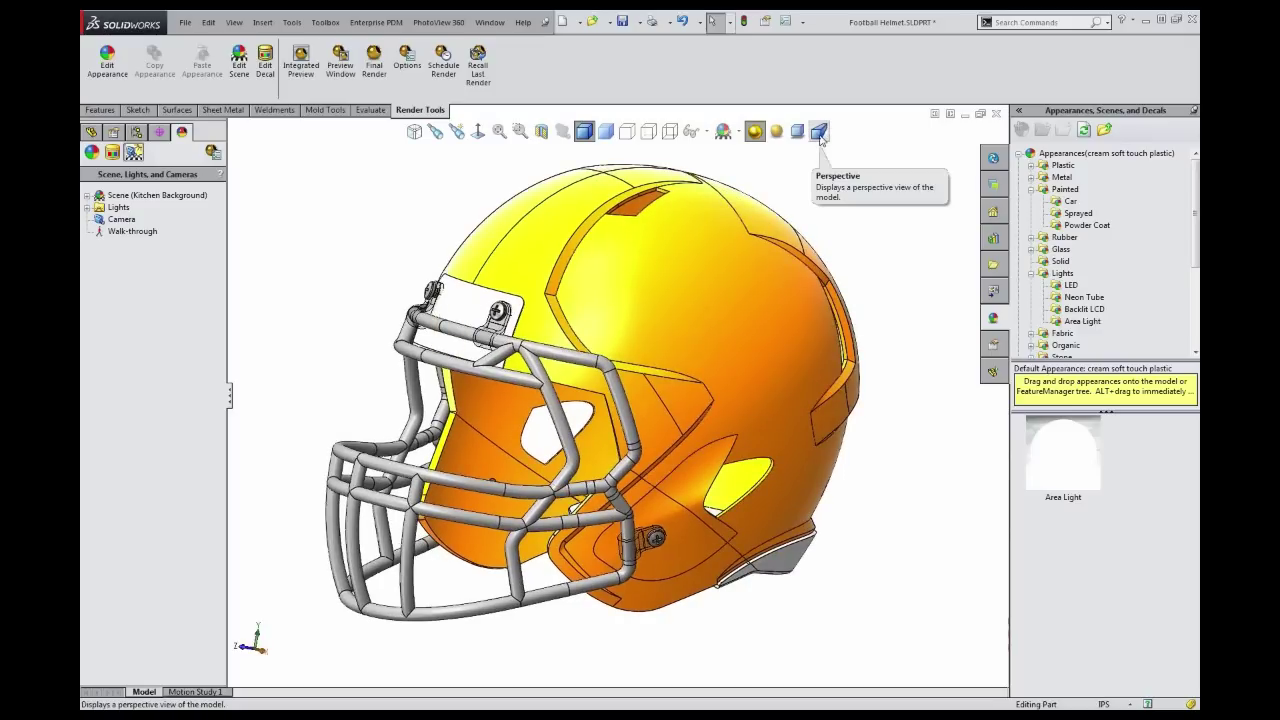
{"action": "left_click", "coordinate": [819, 133]}
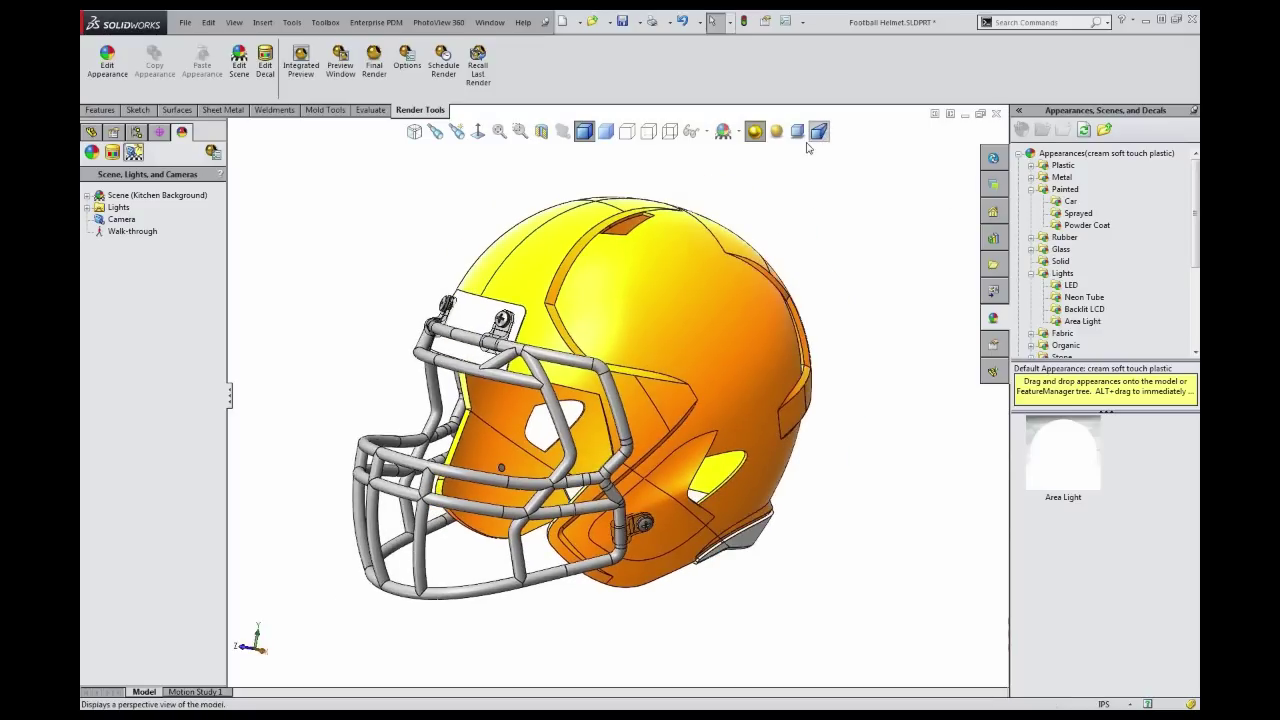
{"action": "middle_click_drag", "start_coordinate": [687, 496], "coordinate": [685, 476]}
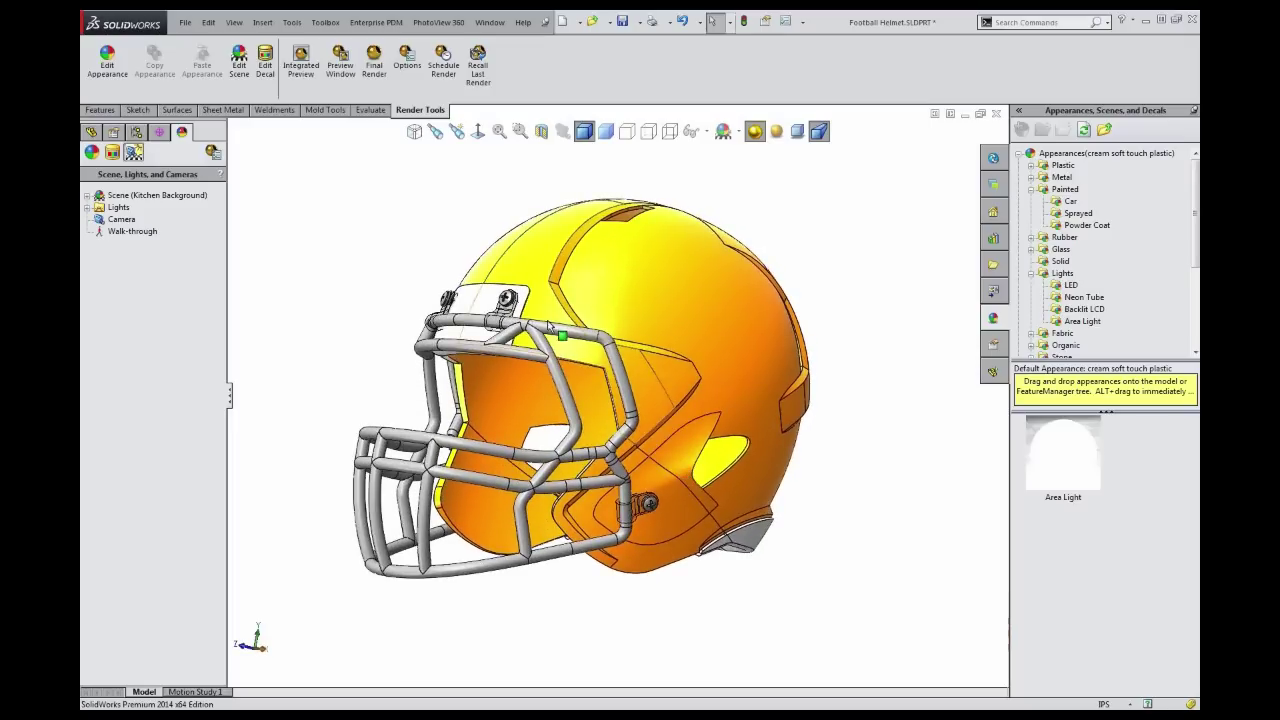
{"action": "scroll", "coordinate": [564, 347], "scroll_direction": "down", "scroll_amount": 1}
{"action": "middle_click_drag", "start_coordinate": [626, 400], "coordinate": [716, 468]}
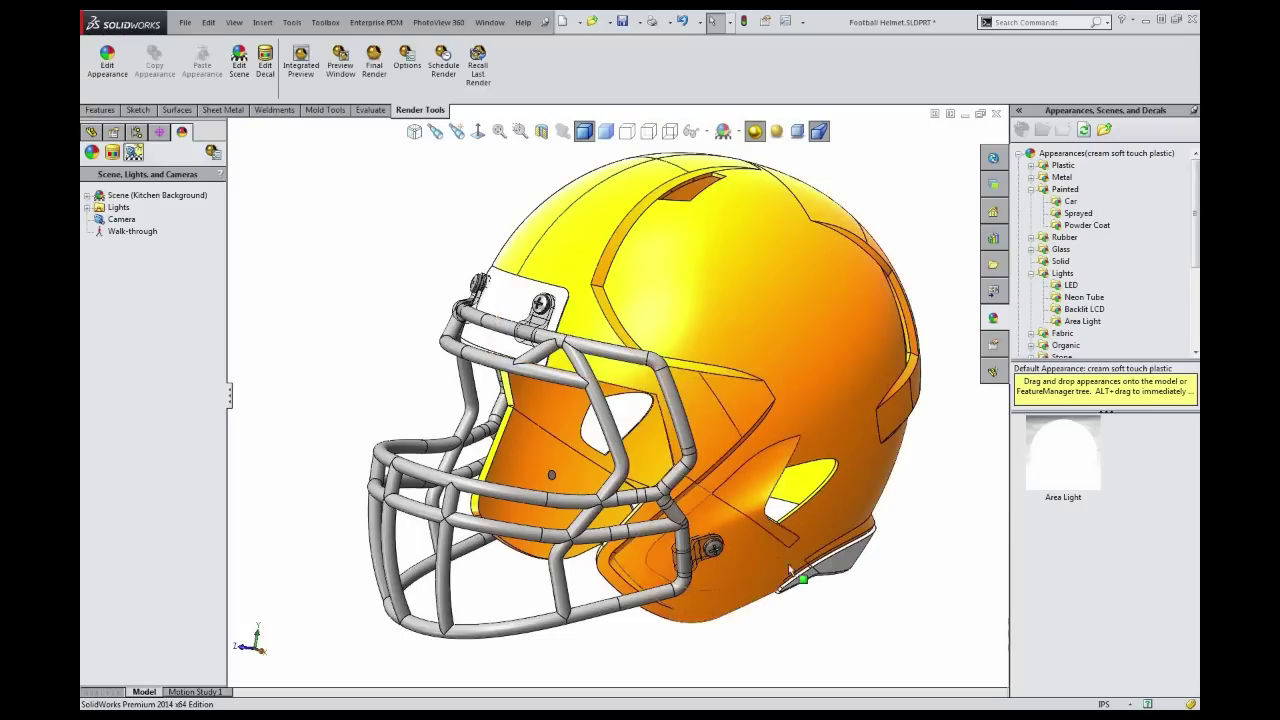
{"action": "middle_click_drag", "start_coordinate": [758, 532], "coordinate": [745, 553]}
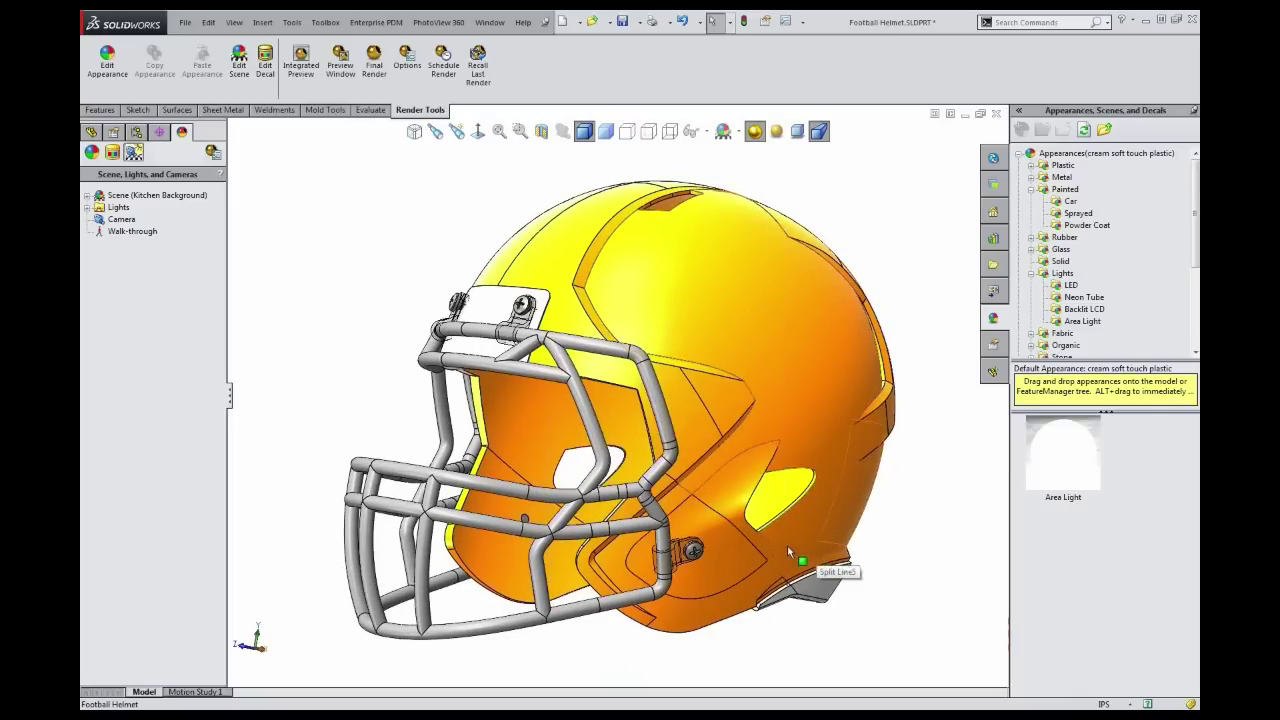
{"action": "middle_click_drag", "start_coordinate": [789, 546], "coordinate": [827, 532]}
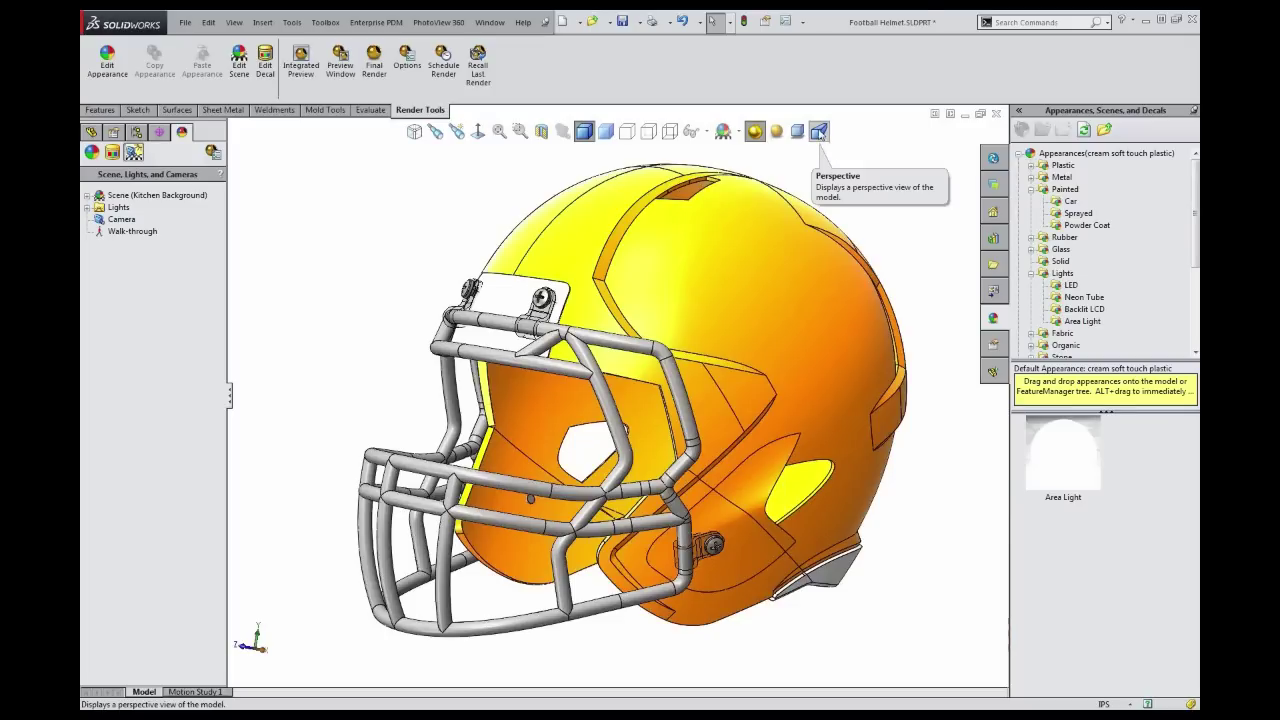
Compare the helmet with the perspective display off and on, leaving perspective on
{"action": "left_click", "coordinate": [820, 133]}
{"action": "left_click", "coordinate": [820, 133]}
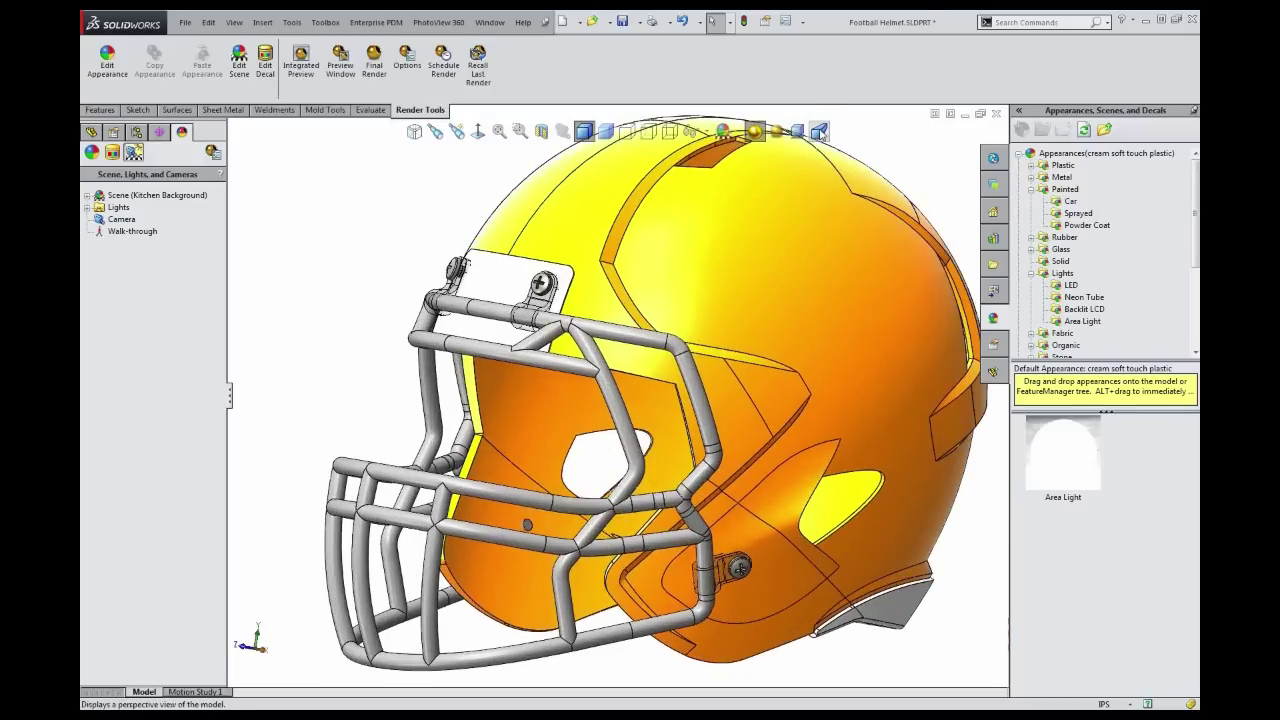
{"action": "left_click", "coordinate": [820, 133]}
{"action": "left_click", "coordinate": [820, 133]}
{"action": "left_click", "coordinate": [820, 133]}
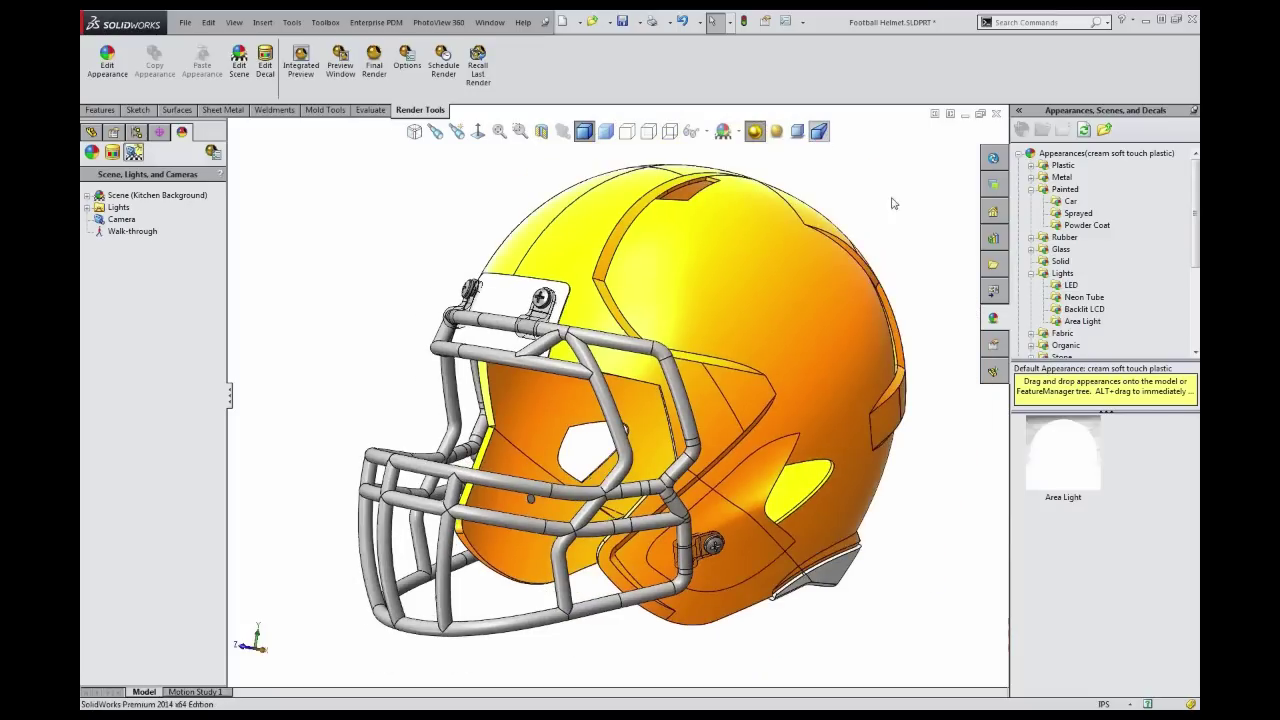
{"action": "middle_click_drag", "start_coordinate": [908, 335], "coordinate": [892, 339], "text": "ctrl"}
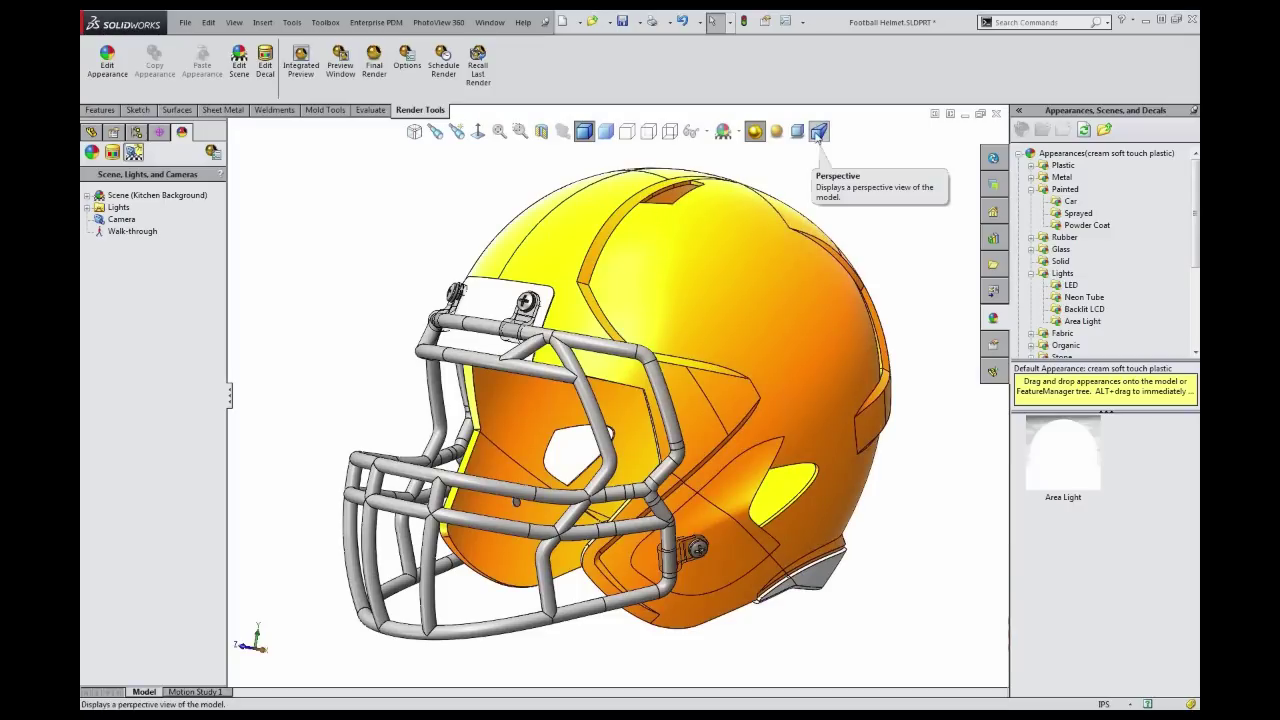
Find the Modify Perspective View command by searching for "mod" and raise the observer position to 15
{"action": "left_click", "coordinate": [1005, 22]}
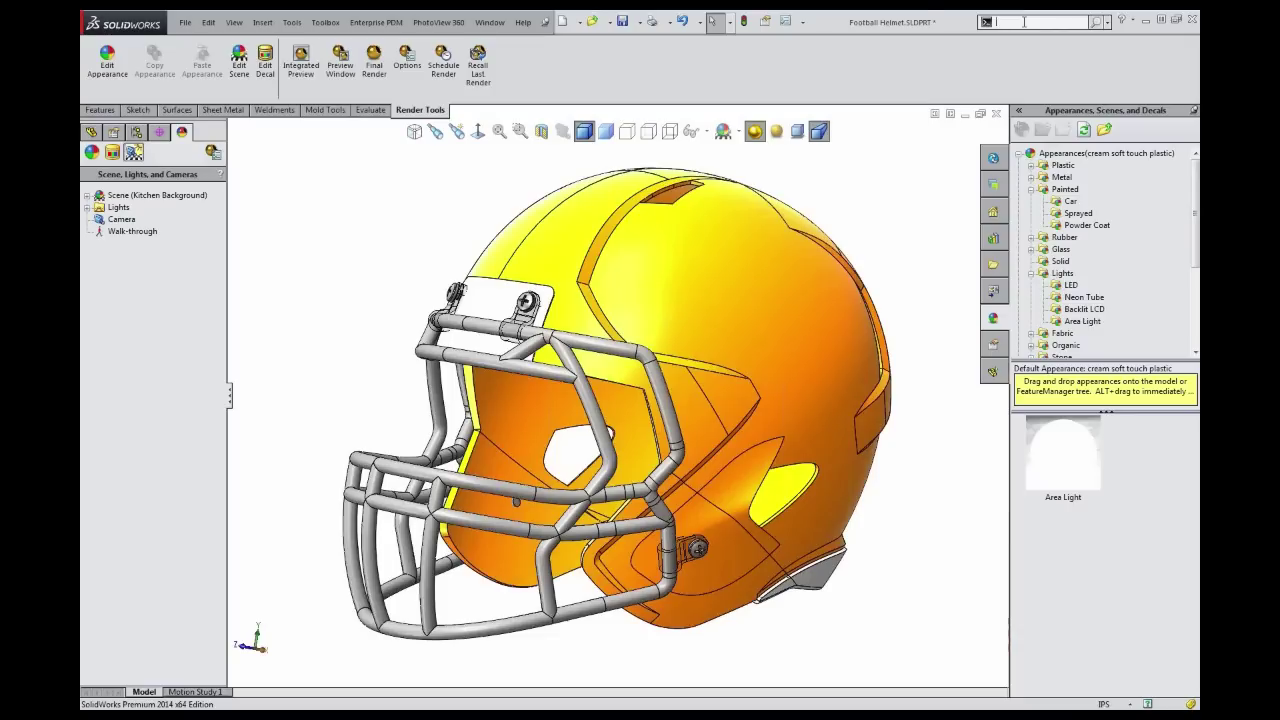
{"action": "type", "text": "mod"}
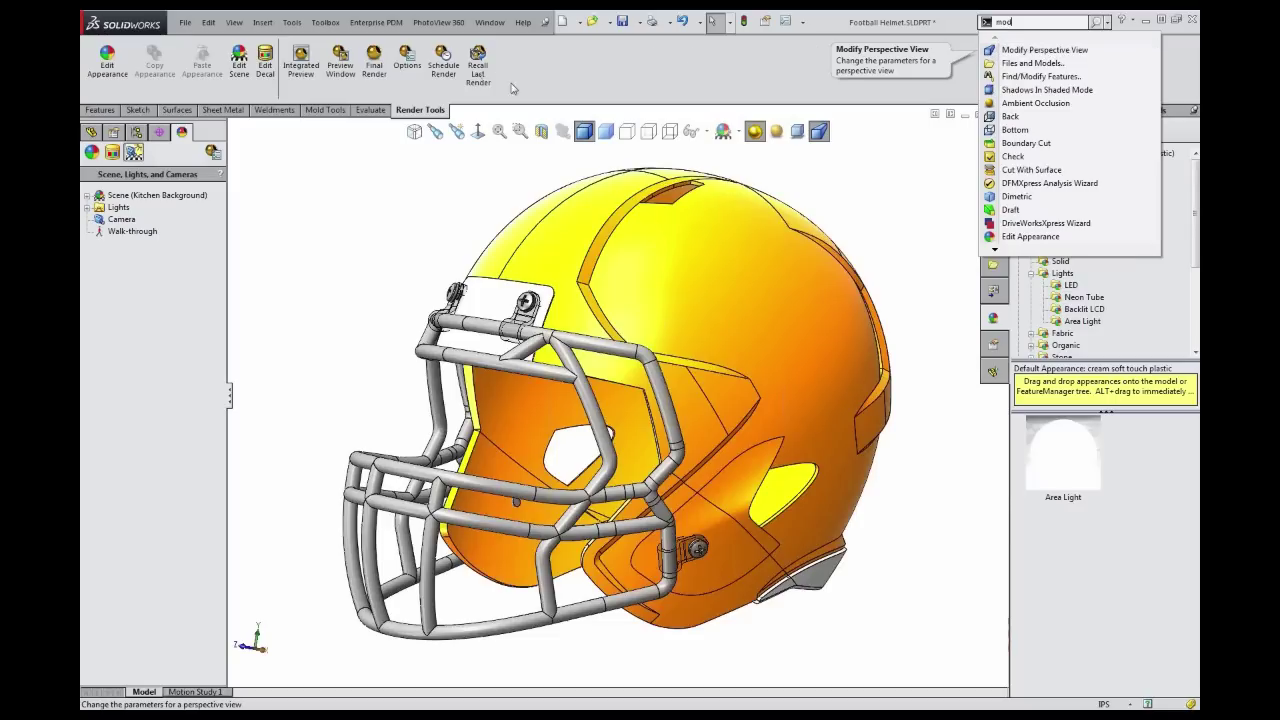
{"action": "left_click", "coordinate": [1045, 50]}
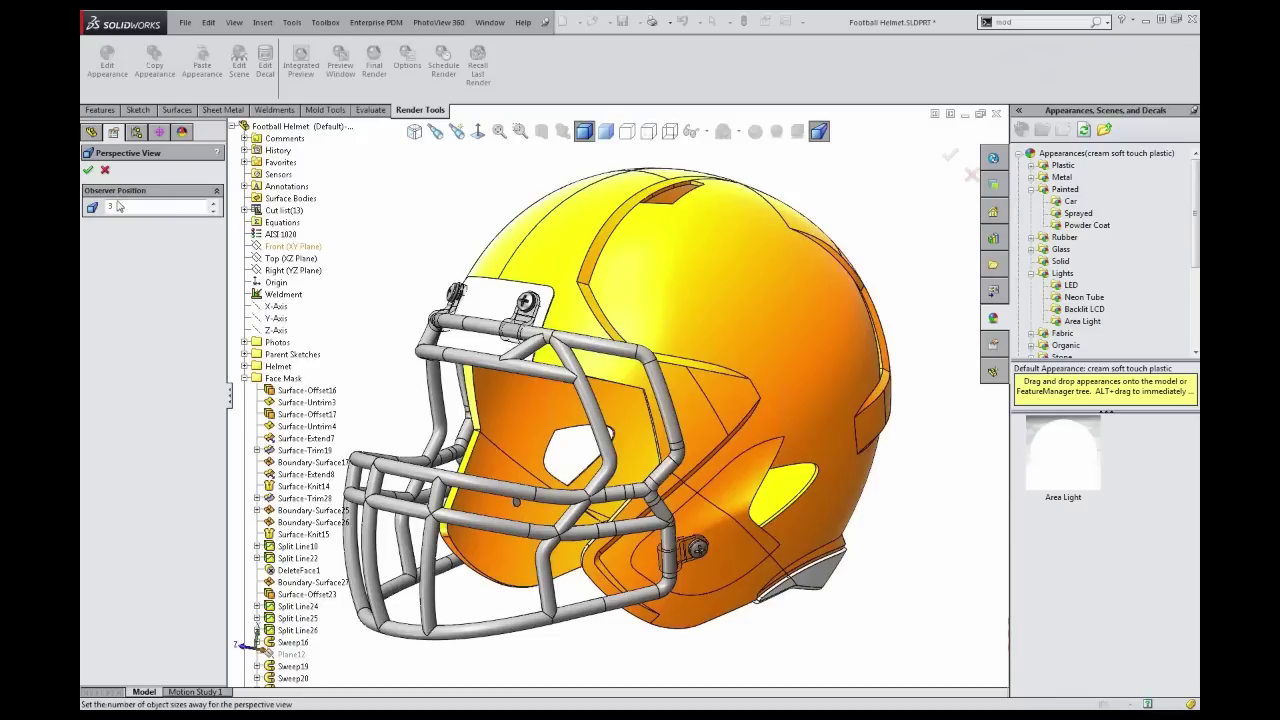
{"action": "left_click", "coordinate": [213, 203]}
{"action": "left_click", "coordinate": [213, 203]}
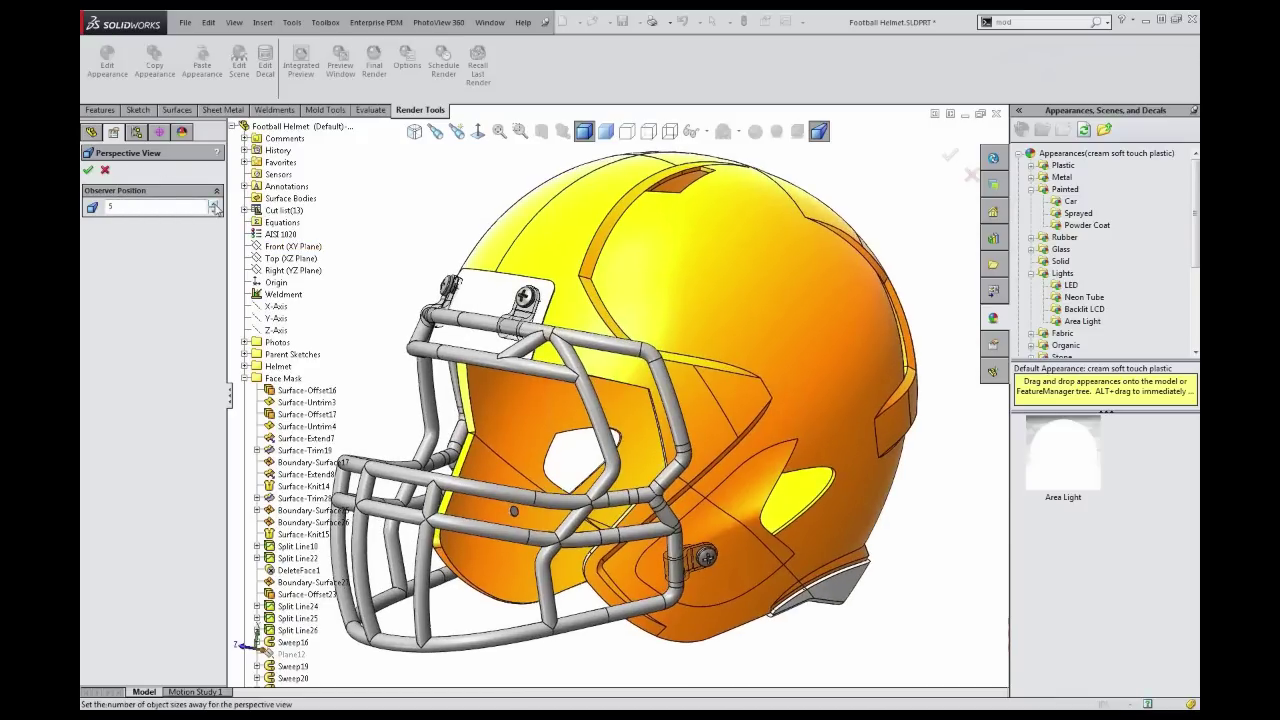
{"action": "left_click", "coordinate": [213, 203]}
{"action": "left_click", "coordinate": [213, 203]}
{"action": "left_click", "coordinate": [213, 203]}
{"action": "left_click", "coordinate": [213, 203]}
{"action": "left_click", "coordinate": [213, 203]}
{"action": "left_click", "coordinate": [213, 203]}
{"action": "left_click", "coordinate": [213, 203]}
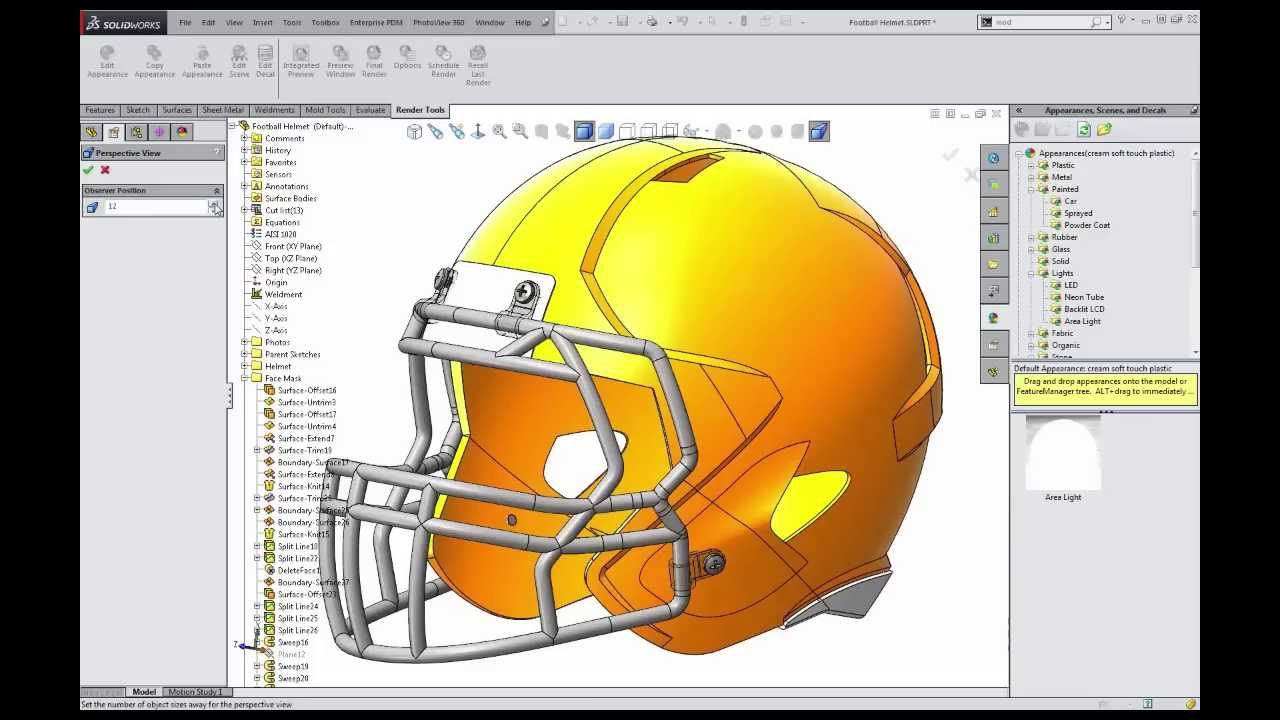
{"action": "left_click", "coordinate": [213, 203]}
{"action": "left_click", "coordinate": [213, 203]}
{"action": "left_click", "coordinate": [213, 203]}
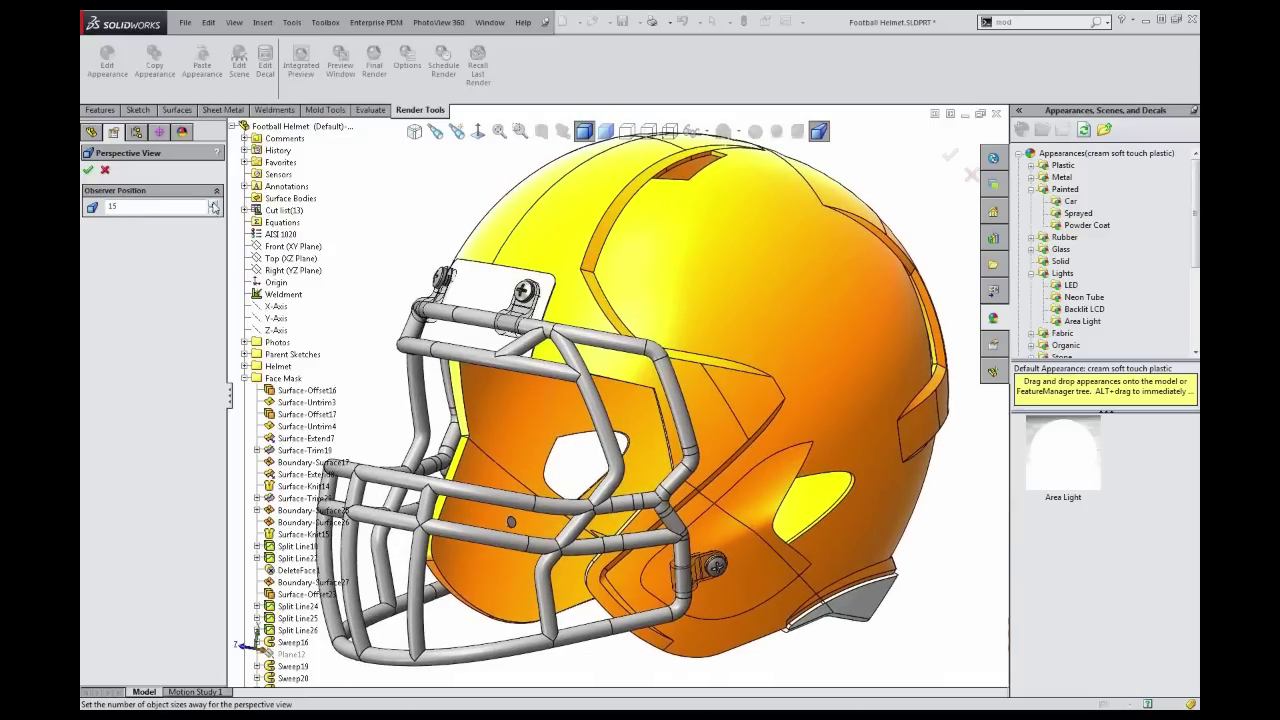
Lower the perspective observer position stepwise to 1
{"action": "left_click", "coordinate": [213, 212]}
{"action": "left_click", "coordinate": [213, 212]}
{"action": "left_click", "coordinate": [213, 212]}
{"action": "left_click", "coordinate": [213, 212]}
{"action": "left_click", "coordinate": [213, 212]}
{"action": "left_click", "coordinate": [213, 212]}
{"action": "left_click", "coordinate": [213, 212]}
{"action": "left_click", "coordinate": [213, 212]}
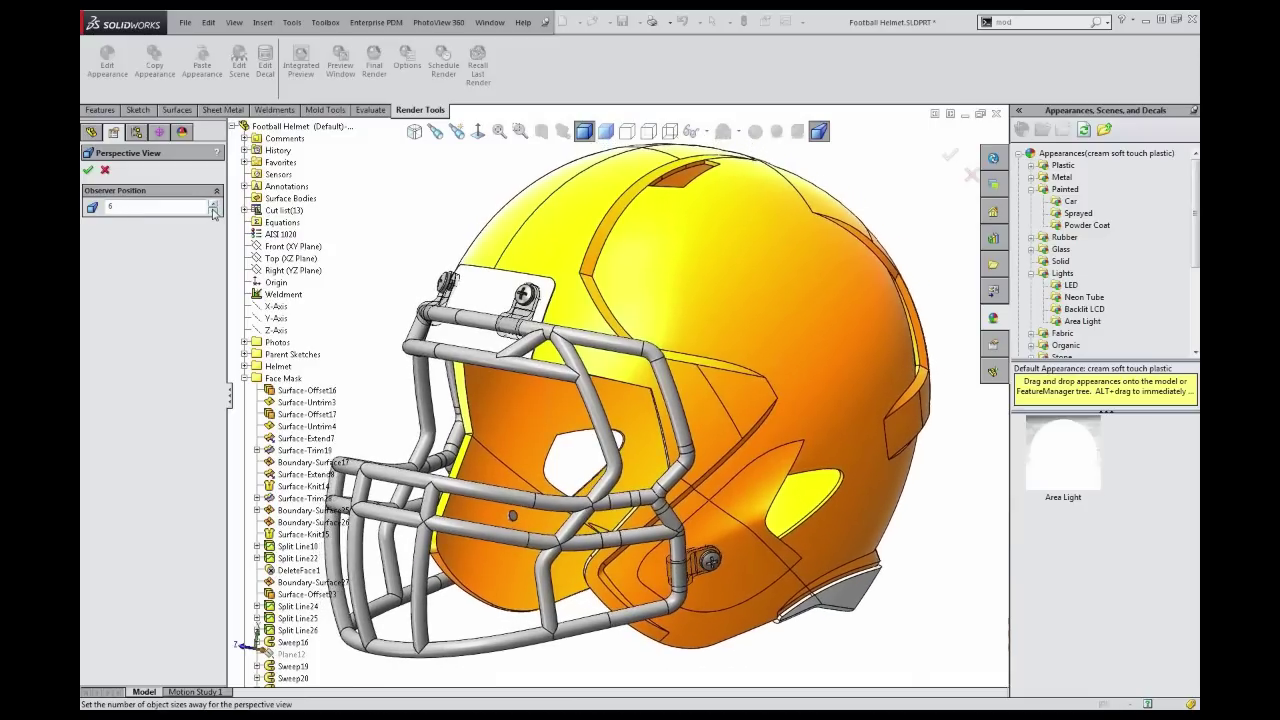
{"action": "left_click", "coordinate": [213, 212]}
{"action": "left_click", "coordinate": [213, 212]}
{"action": "left_click", "coordinate": [213, 212]}
{"action": "left_click", "coordinate": [213, 212]}
{"action": "left_click", "coordinate": [213, 212]}
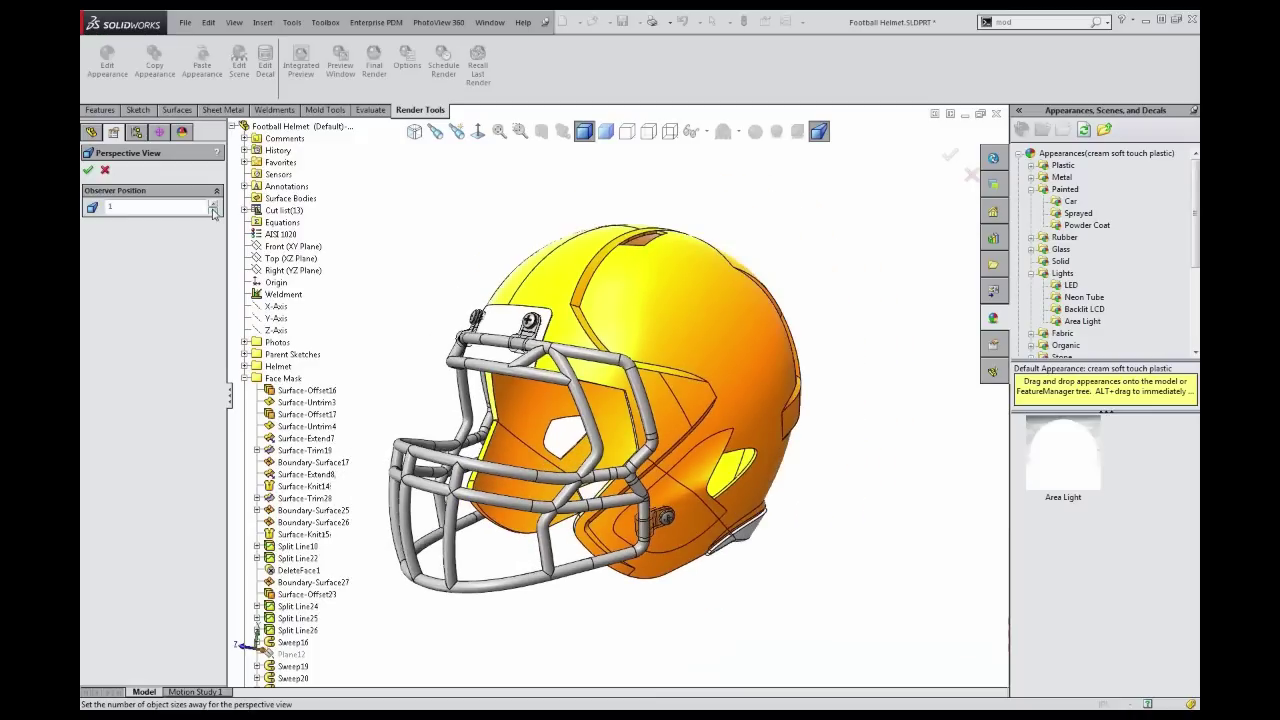
Set the observer position to 0.1 and examine the helmet's exaggerated perspective up close from a slightly different angle
{"action": "double_click", "coordinate": [111, 206]}
{"action": "type", "text": "0.1"}
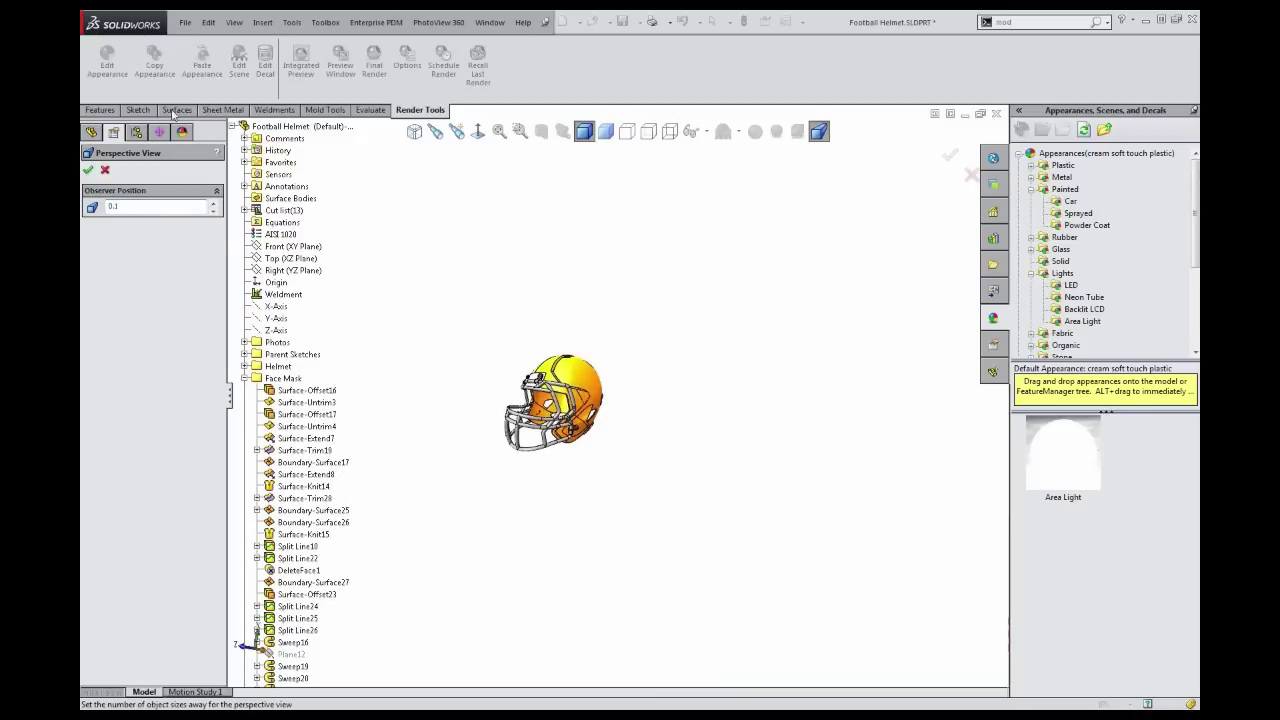
{"action": "scroll", "coordinate": [548, 405], "scroll_direction": "down", "scroll_amount": 9}
{"action": "middle_click_drag", "start_coordinate": [548, 410], "coordinate": [672, 419]}
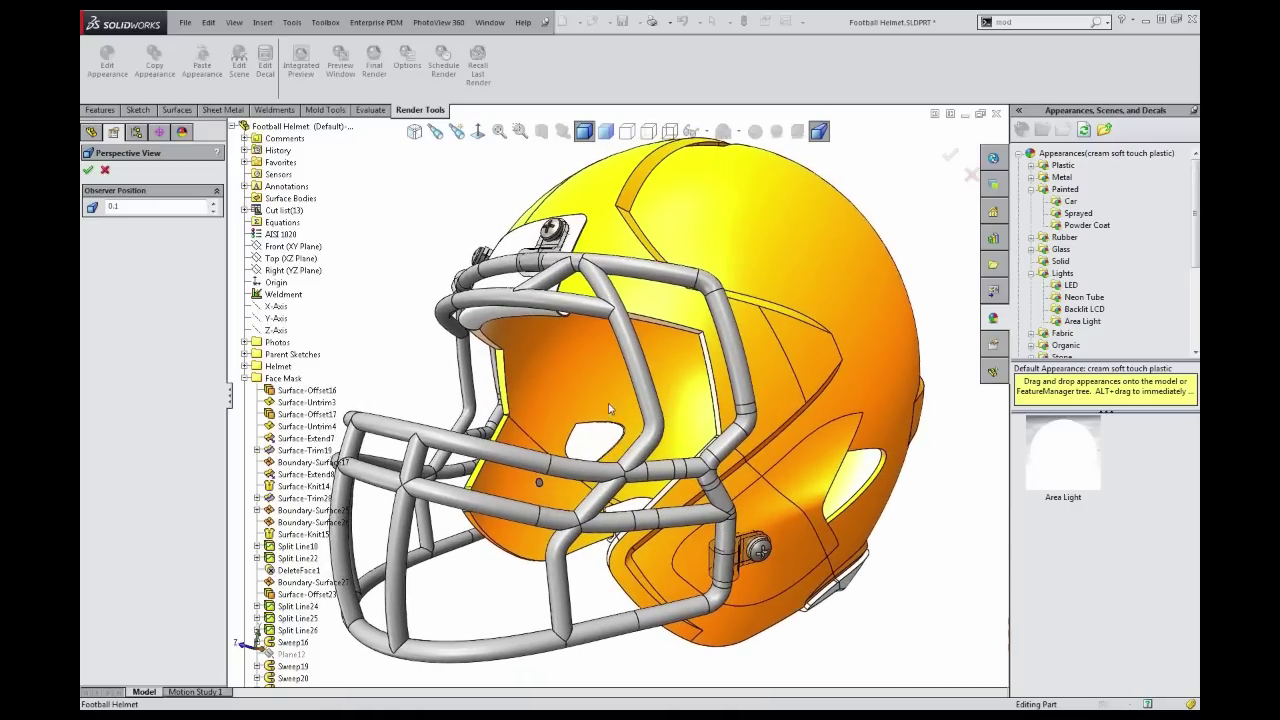
{"action": "mouse_move", "coordinate": [622, 406]}
{"action": "middle_mouse_down"}
{"action": "mouse_move", "coordinate": [586, 418]}
{"action": "mouse_move", "coordinate": [607, 408]}
{"action": "middle_mouse_up"}
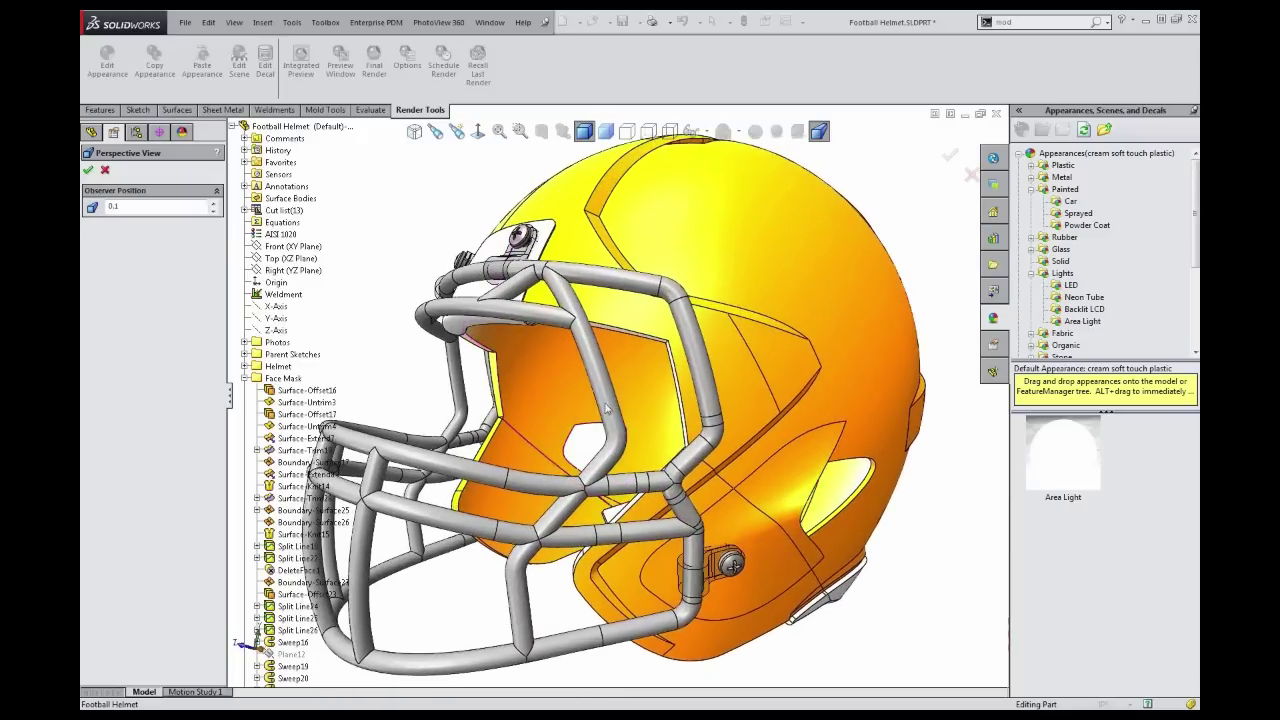
Set the observer position to 1, reframe the helmet in the view and accept the perspective settings
{"action": "double_click", "coordinate": [136, 206]}
{"action": "scroll", "coordinate": [562, 514], "scroll_direction": "up", "scroll_amount": 8}
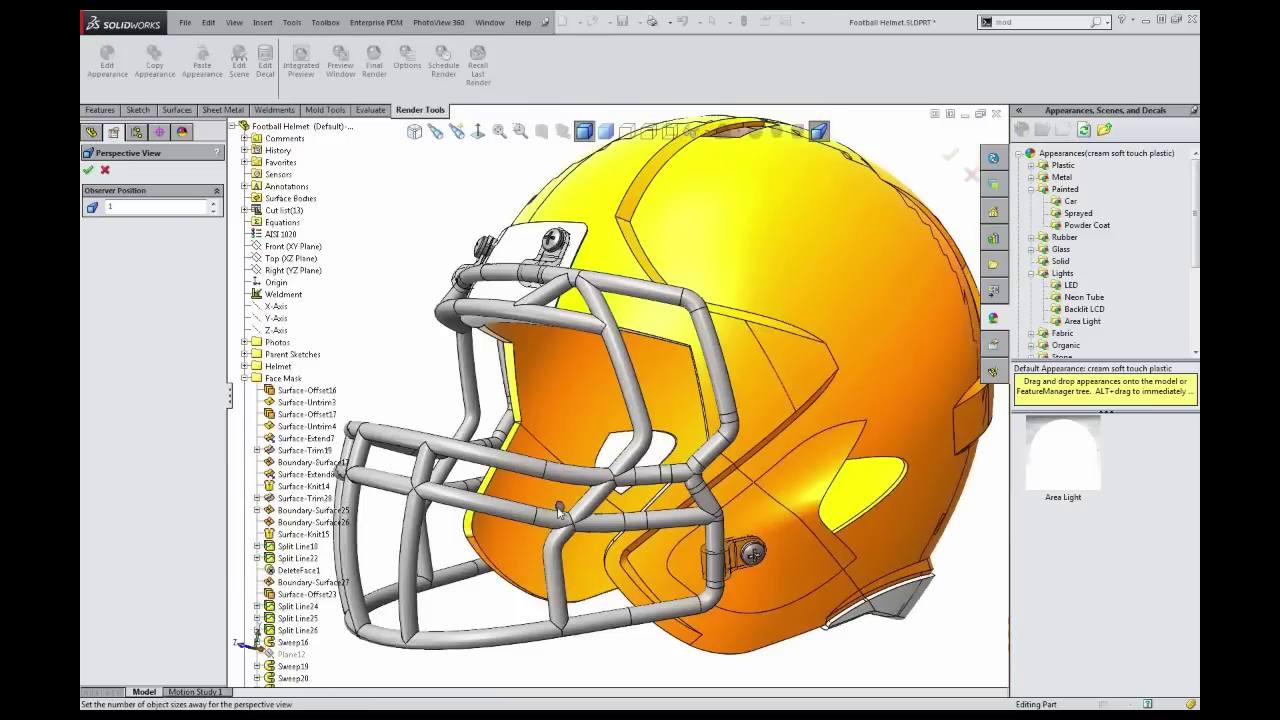
{"action": "middle_click_drag", "start_coordinate": [650, 527], "coordinate": [625, 538], "text": "ctrl"}
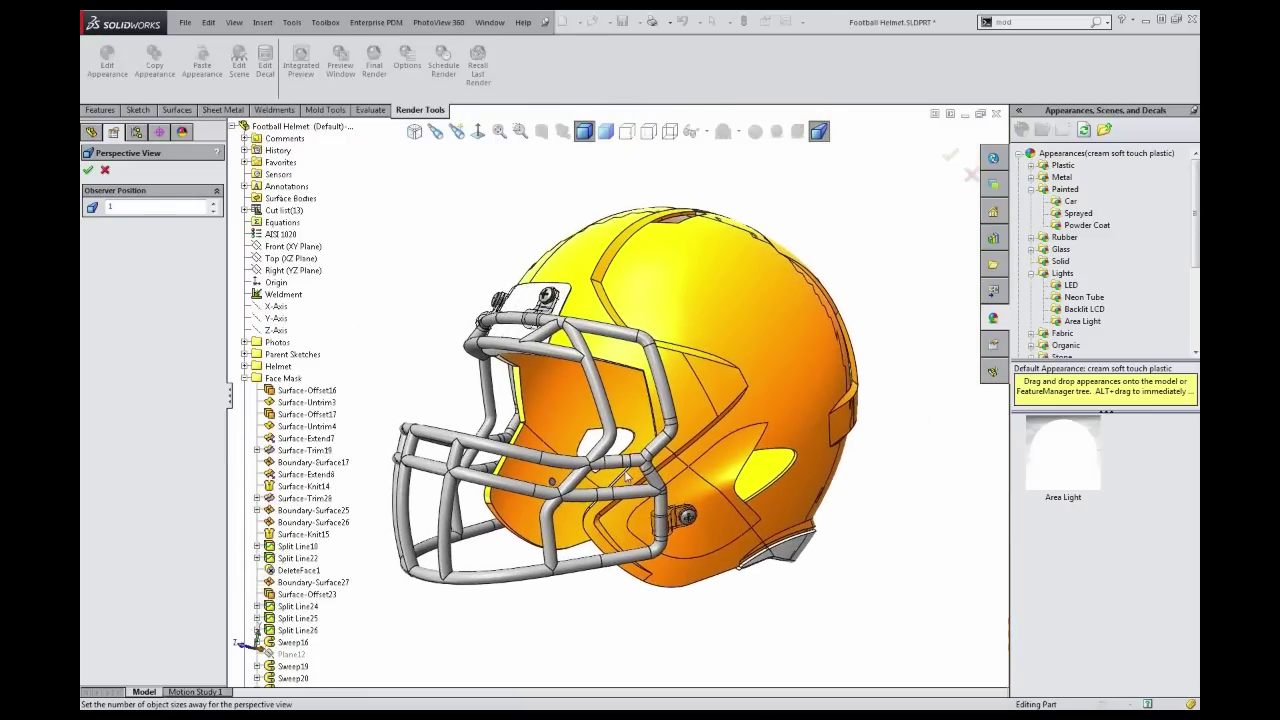
{"action": "scroll", "coordinate": [627, 477], "scroll_direction": "down", "scroll_amount": 3}
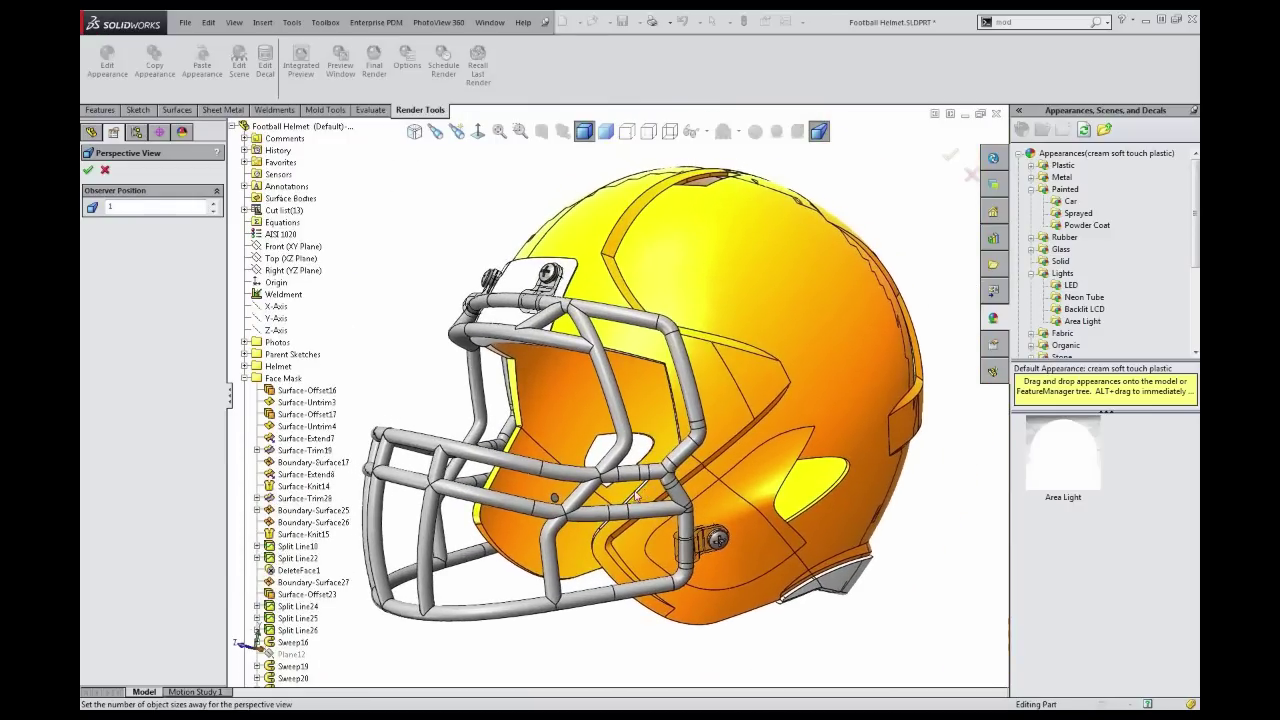
{"action": "middle_click_drag", "start_coordinate": [622, 492], "coordinate": [614, 499]}
{"action": "middle_click_drag", "start_coordinate": [614, 499], "coordinate": [646, 504], "text": "ctrl"}
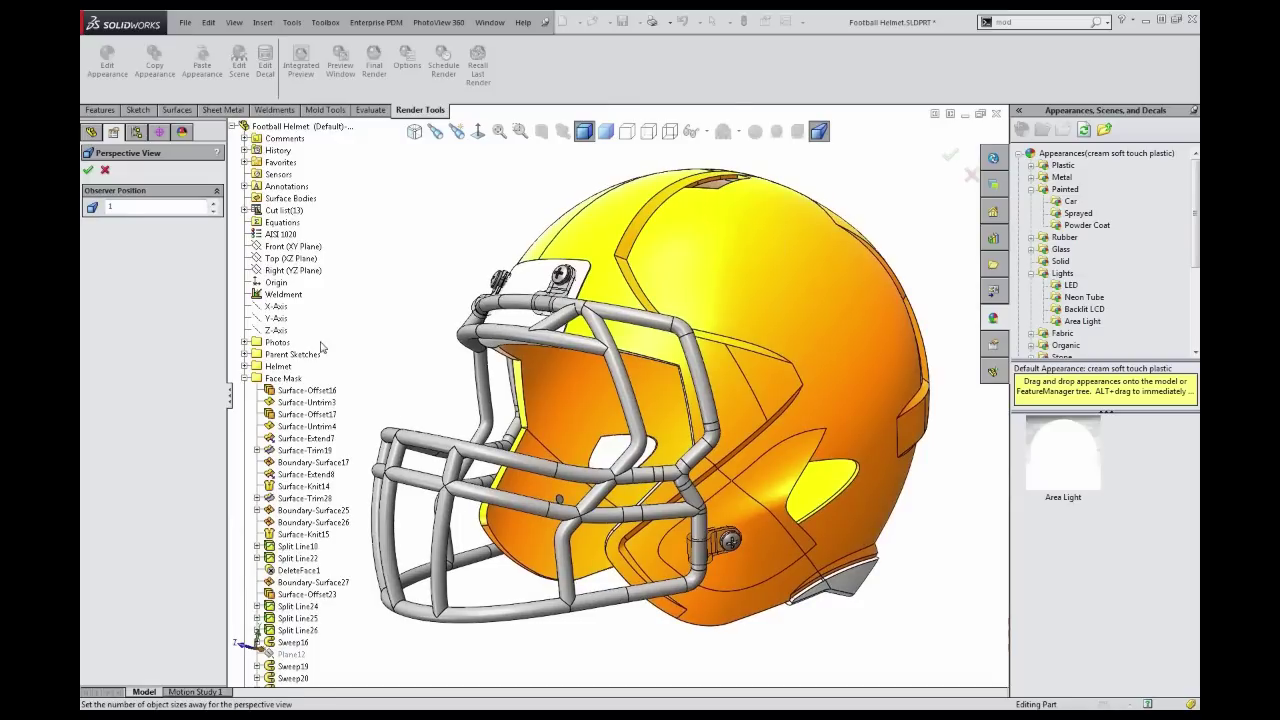
{"action": "left_click", "coordinate": [89, 172]}
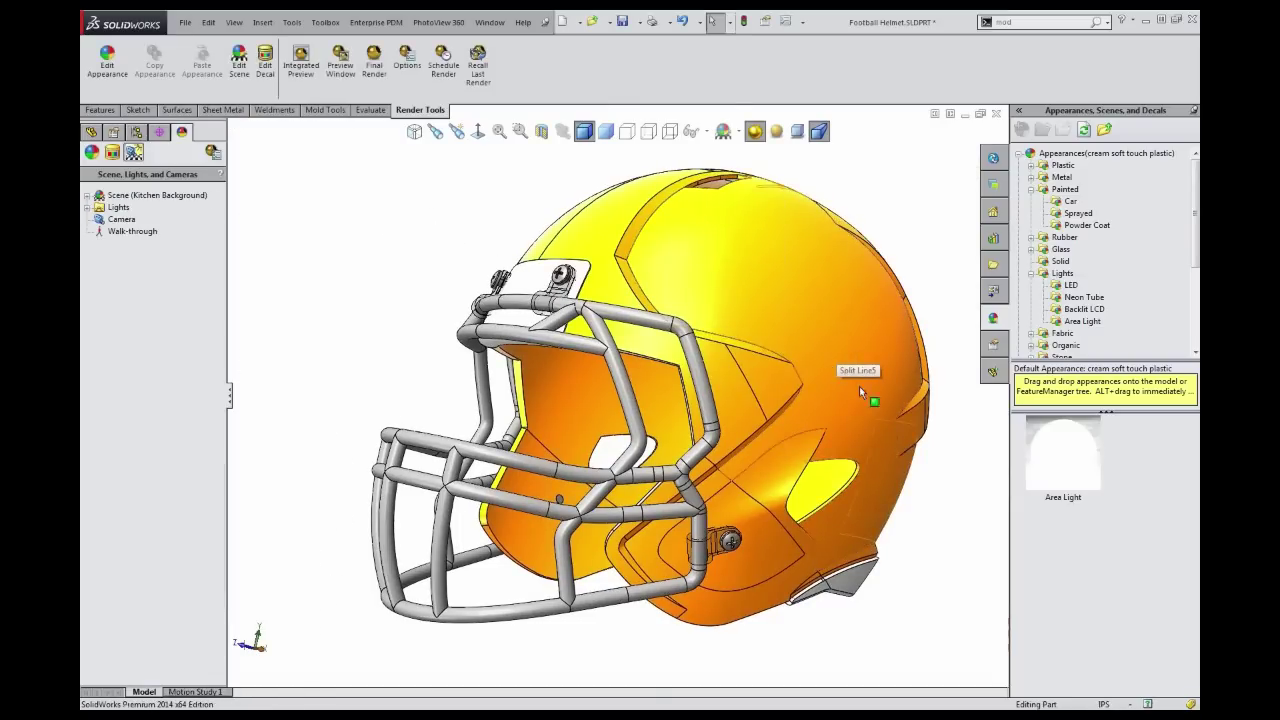
Turn the helmet slightly, open the PhotoView 360 preview window, and move and shrink it so the helmet stays clear
{"action": "middle_click_drag", "start_coordinate": [822, 435], "coordinate": [755, 452]}
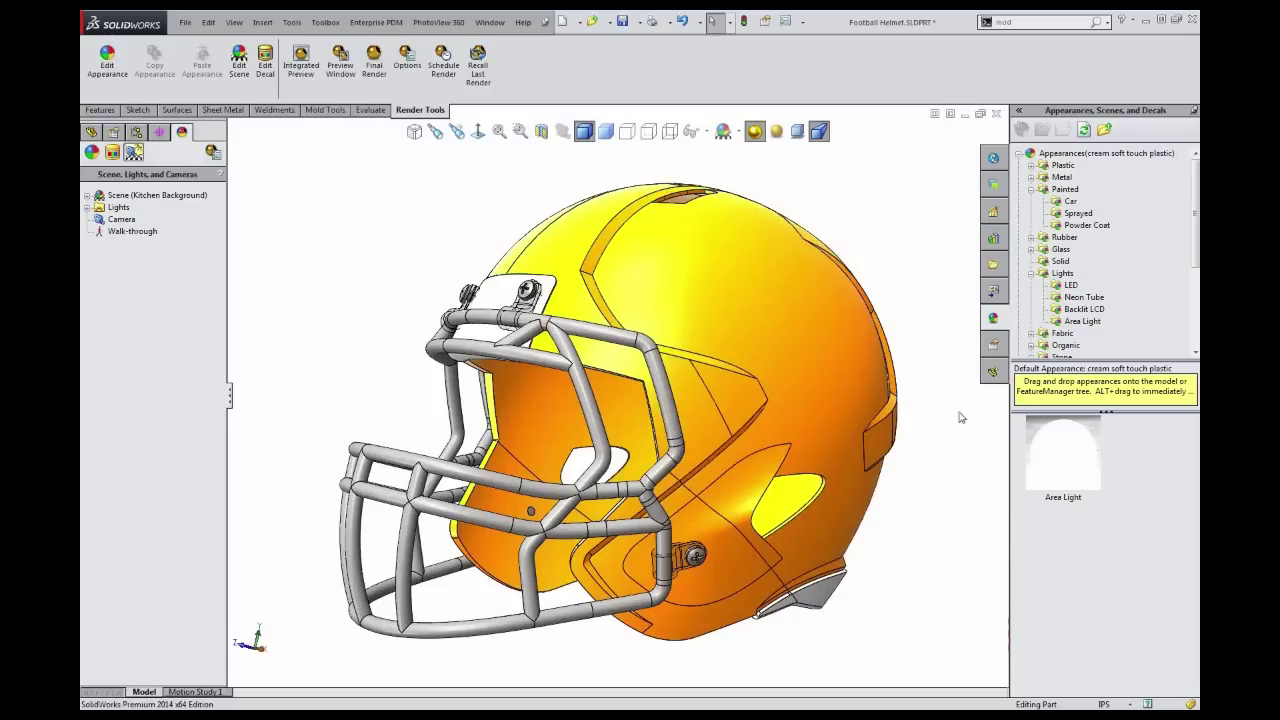
{"action": "left_click", "coordinate": [340, 60]}
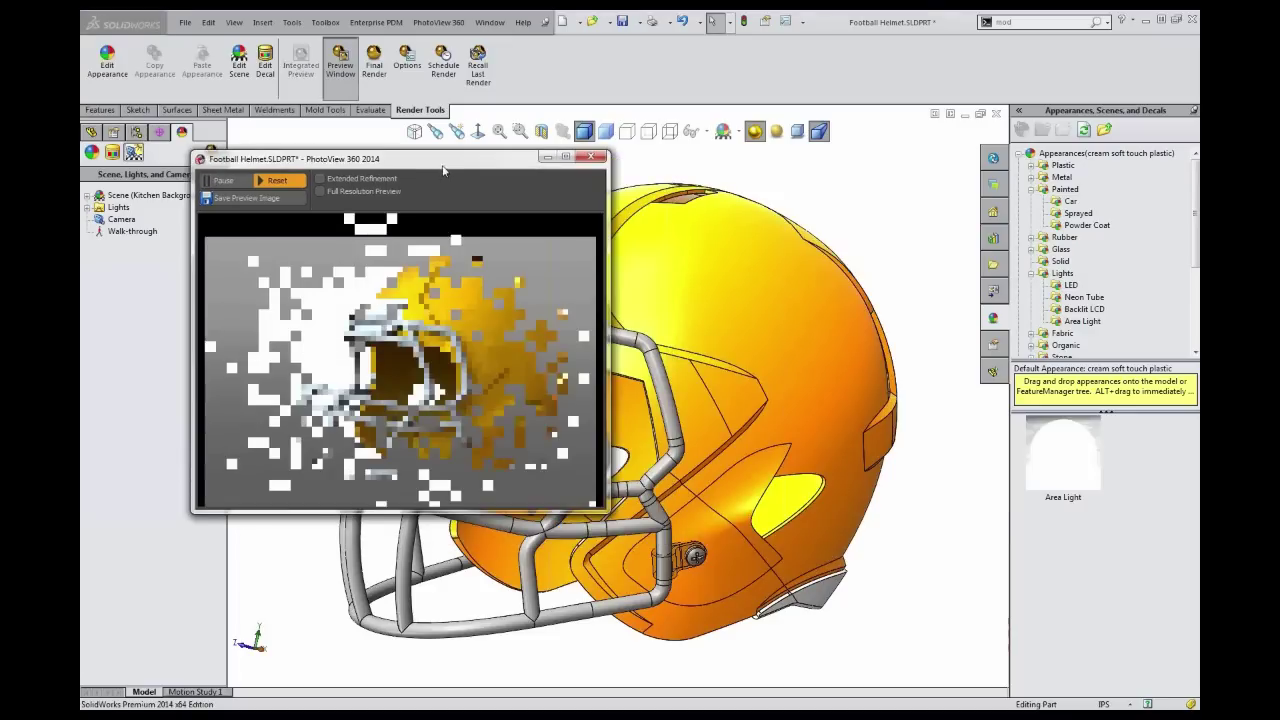
{"action": "left_click_drag", "start_coordinate": [443, 185], "coordinate": [1009, 40]}
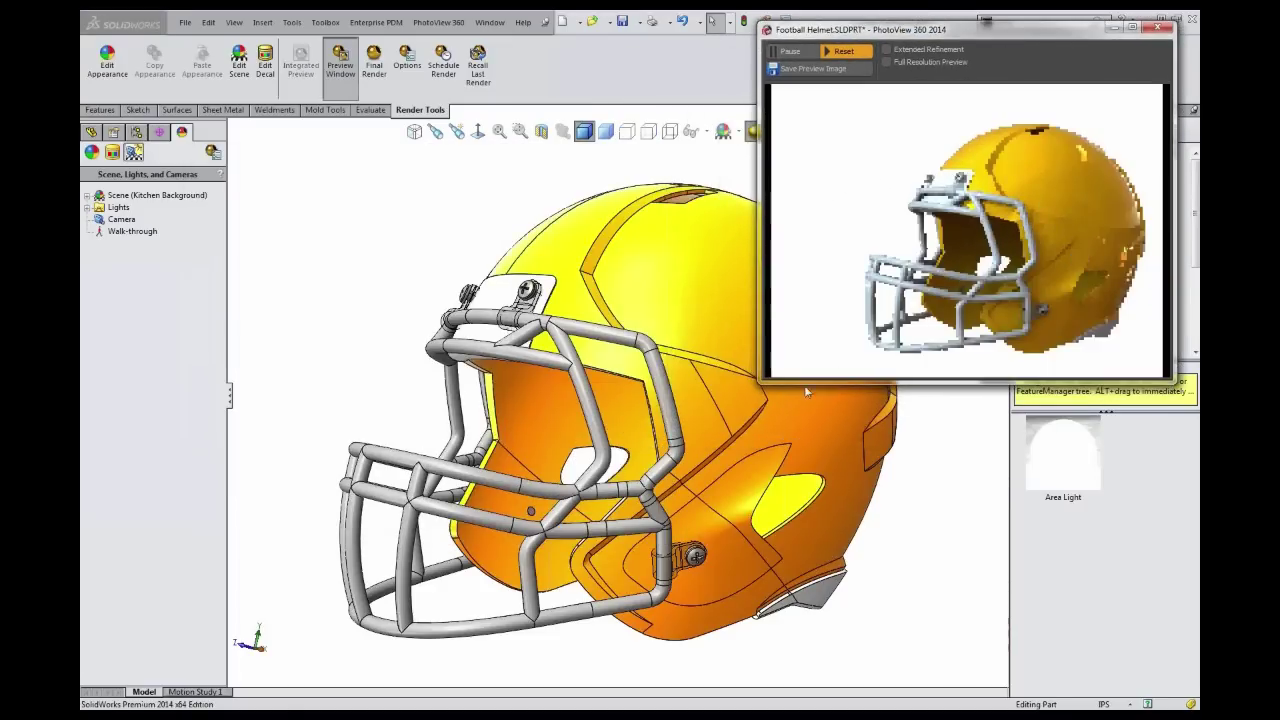
{"action": "left_click_drag", "start_coordinate": [759, 381], "coordinate": [871, 318]}
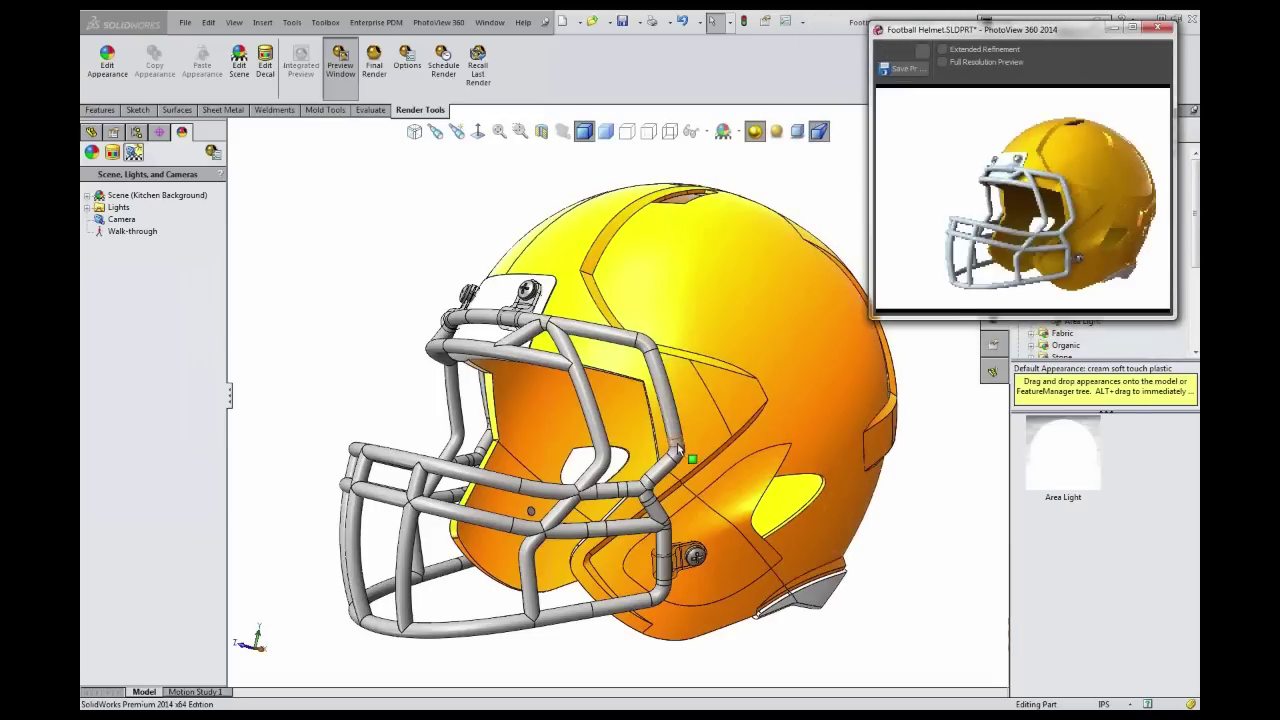
Zoom and pan the model view so the helmet fills the render preview frame
{"action": "middle_click_drag", "start_coordinate": [677, 443], "coordinate": [622, 441], "text": "ctrl"}
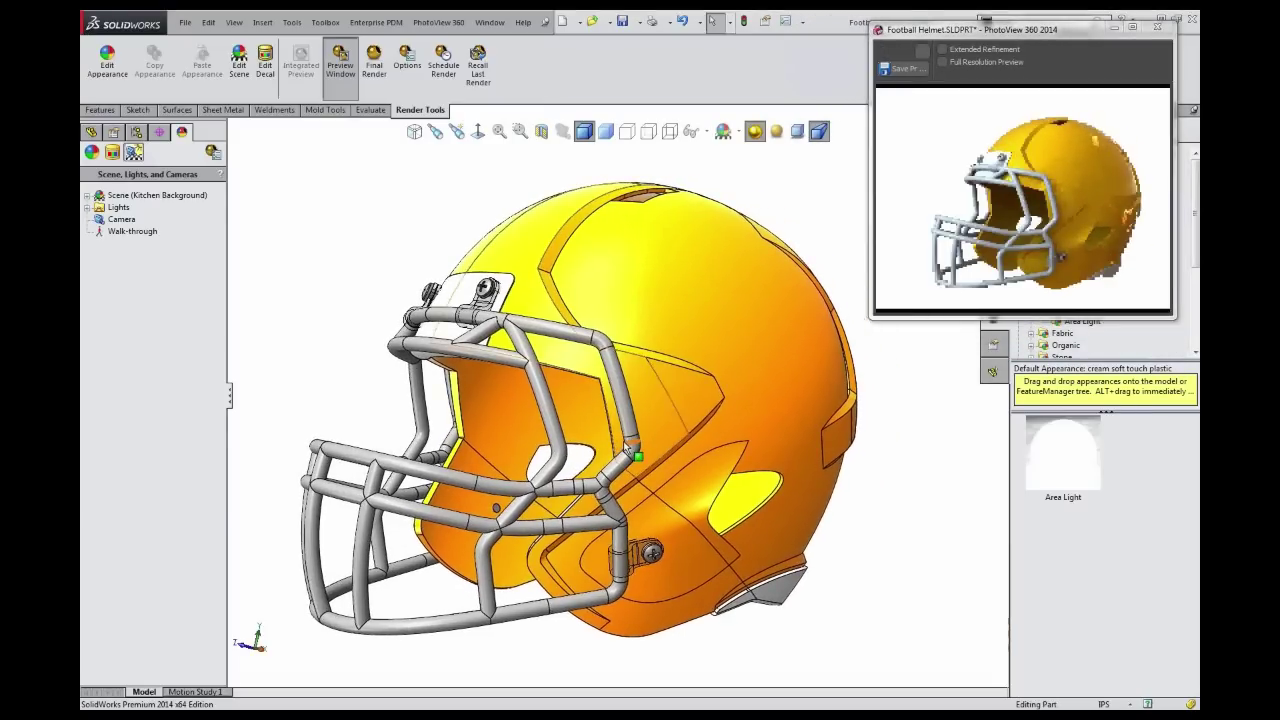
{"action": "scroll", "coordinate": [627, 450], "scroll_direction": "down", "scroll_amount": 3}
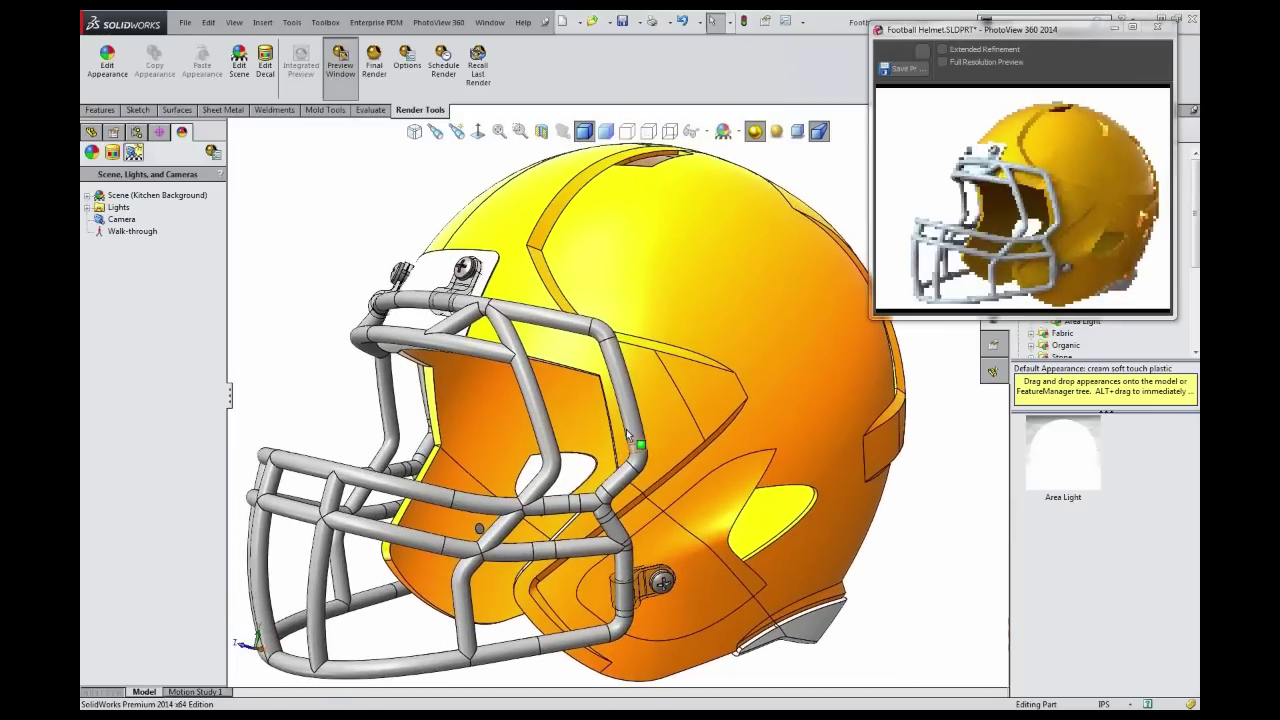
{"action": "middle_click_drag", "start_coordinate": [626, 436], "coordinate": [582, 412], "text": "ctrl"}
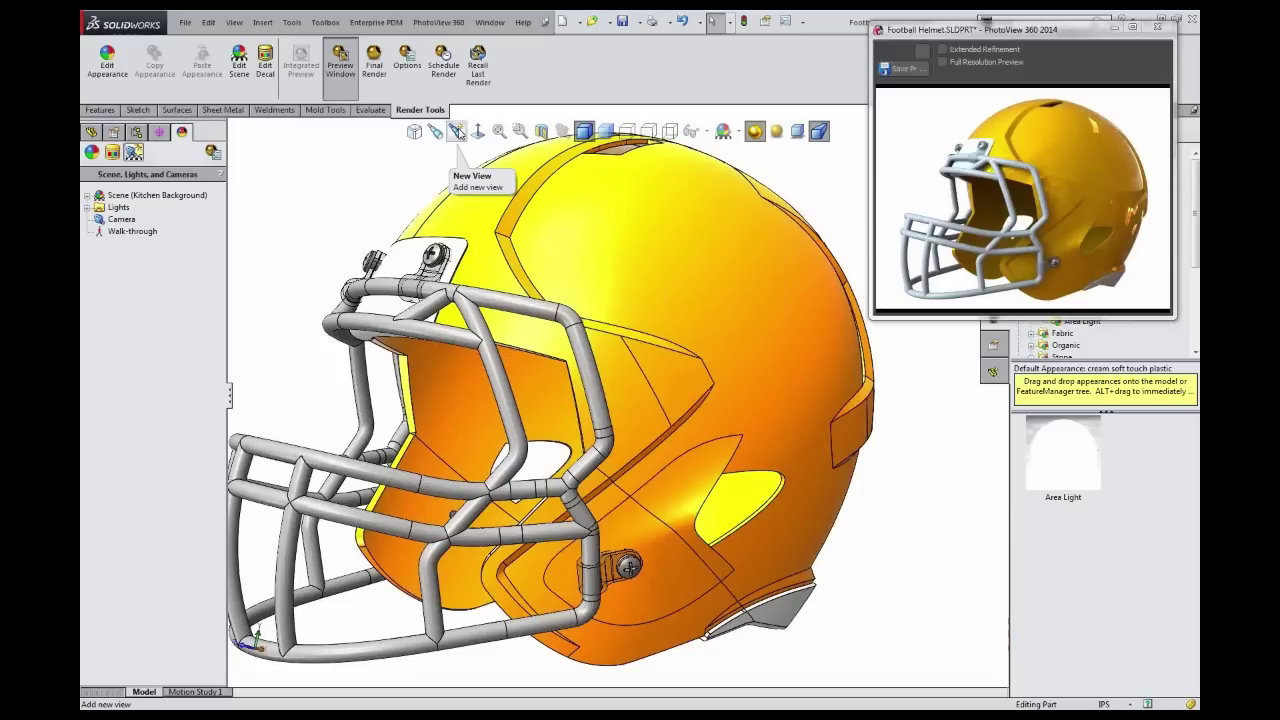
Save the current orientation as a named view called RENDER VIEW and close the orientation dialog
{"action": "left_click", "coordinate": [462, 152]}
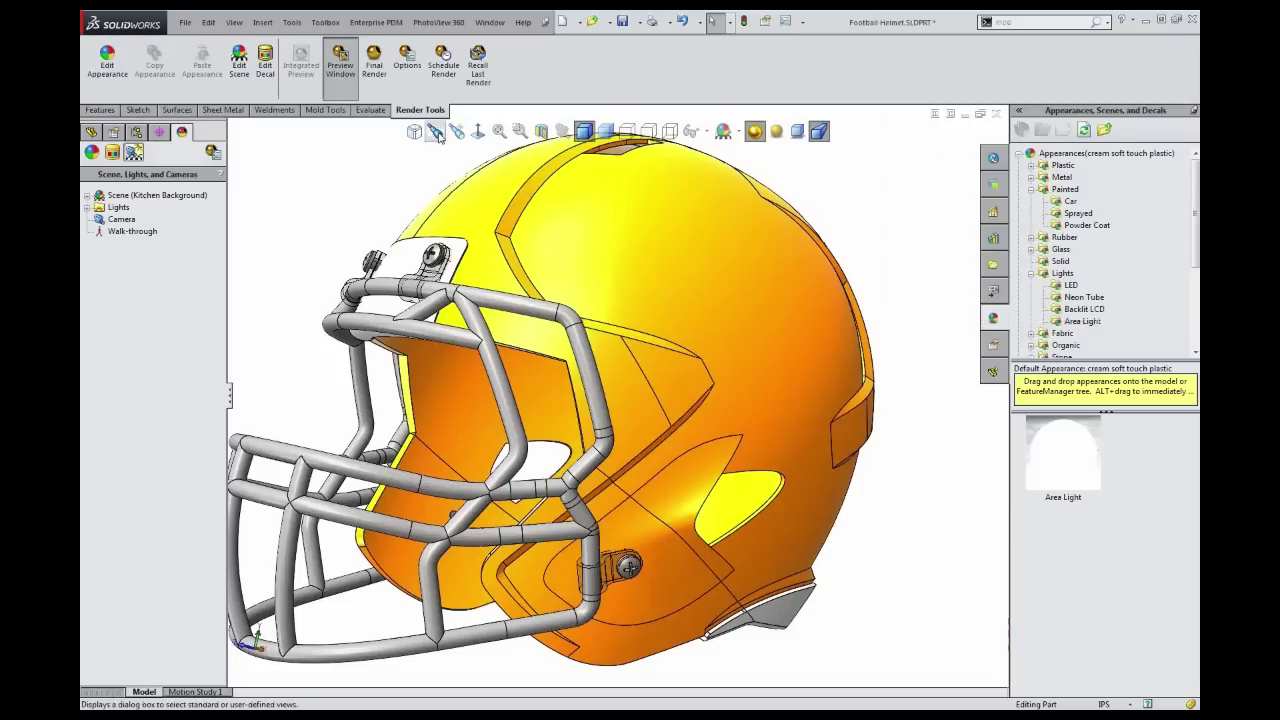
{"action": "key", "text": "space"}
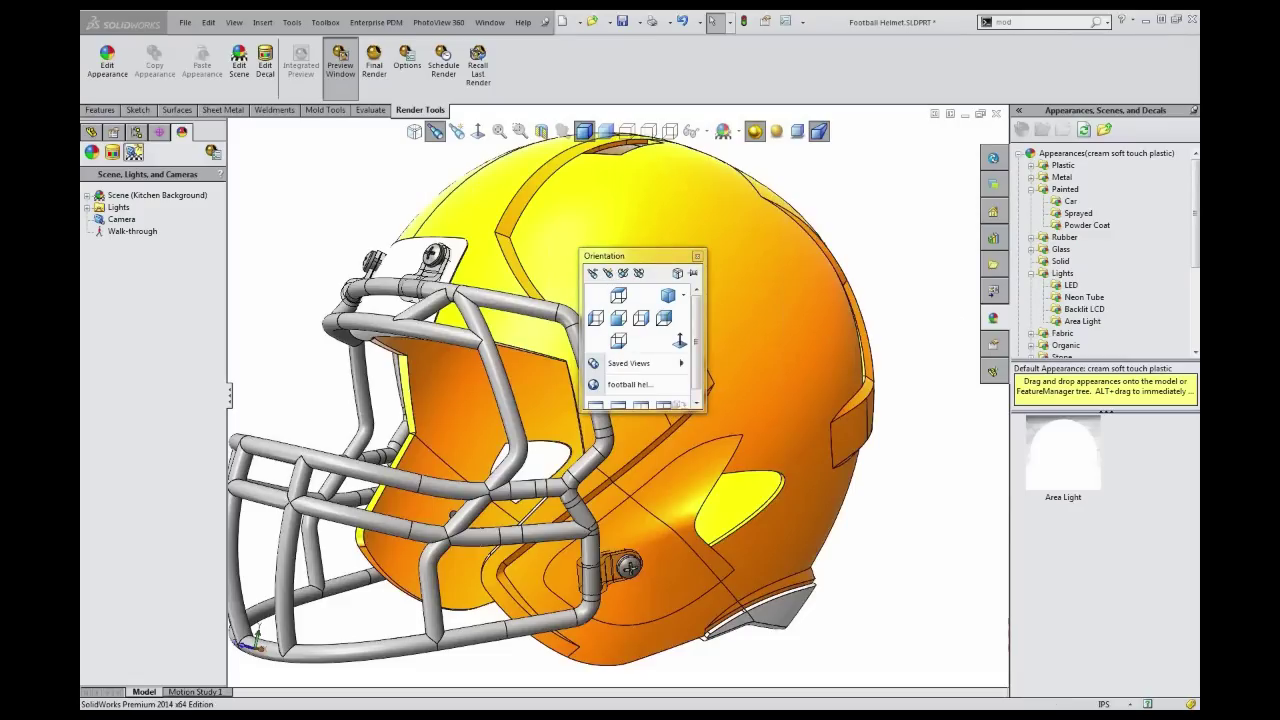
{"action": "left_click_drag", "start_coordinate": [1199, 286], "coordinate": [612, 217]}
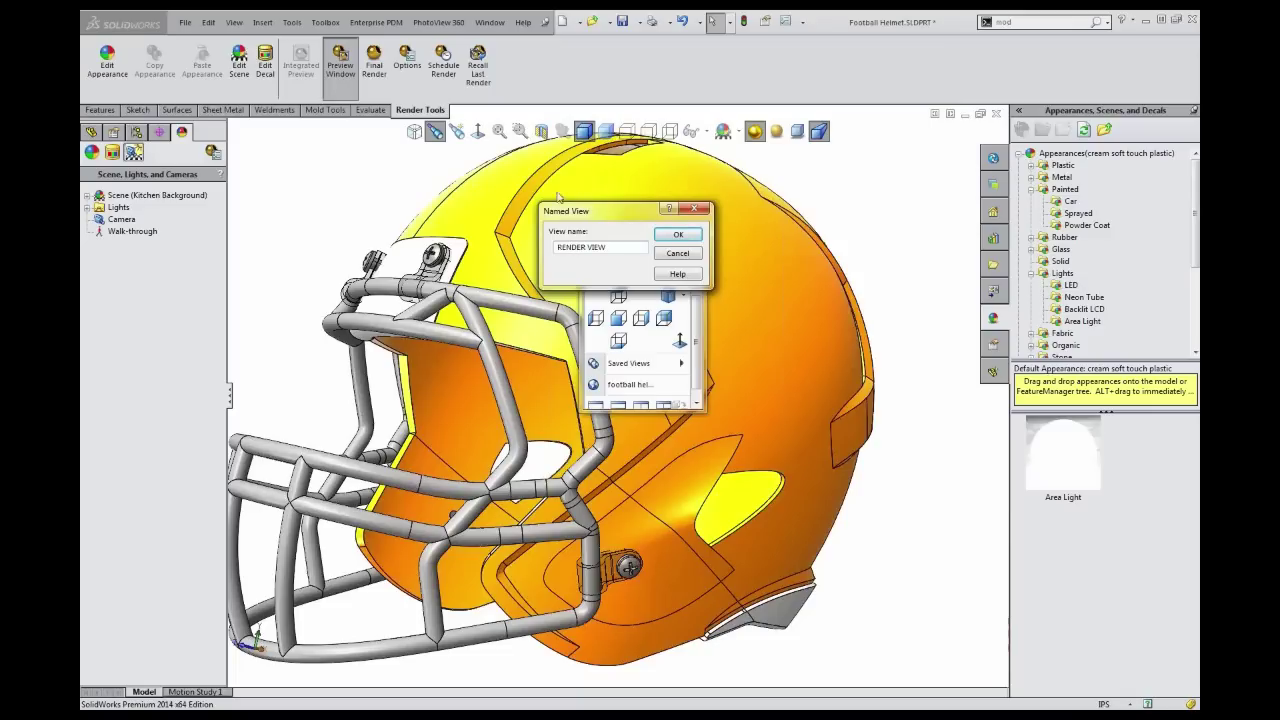
{"action": "left_click", "coordinate": [687, 235]}
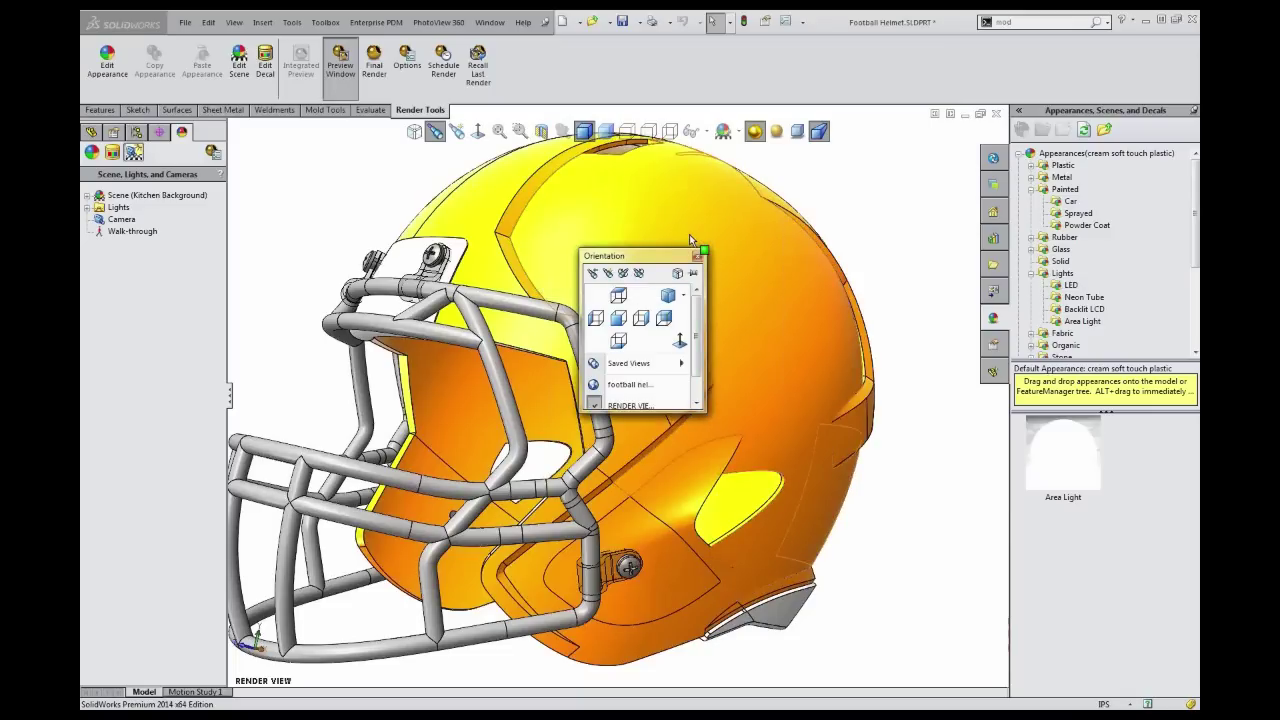
{"action": "left_click", "coordinate": [698, 257]}
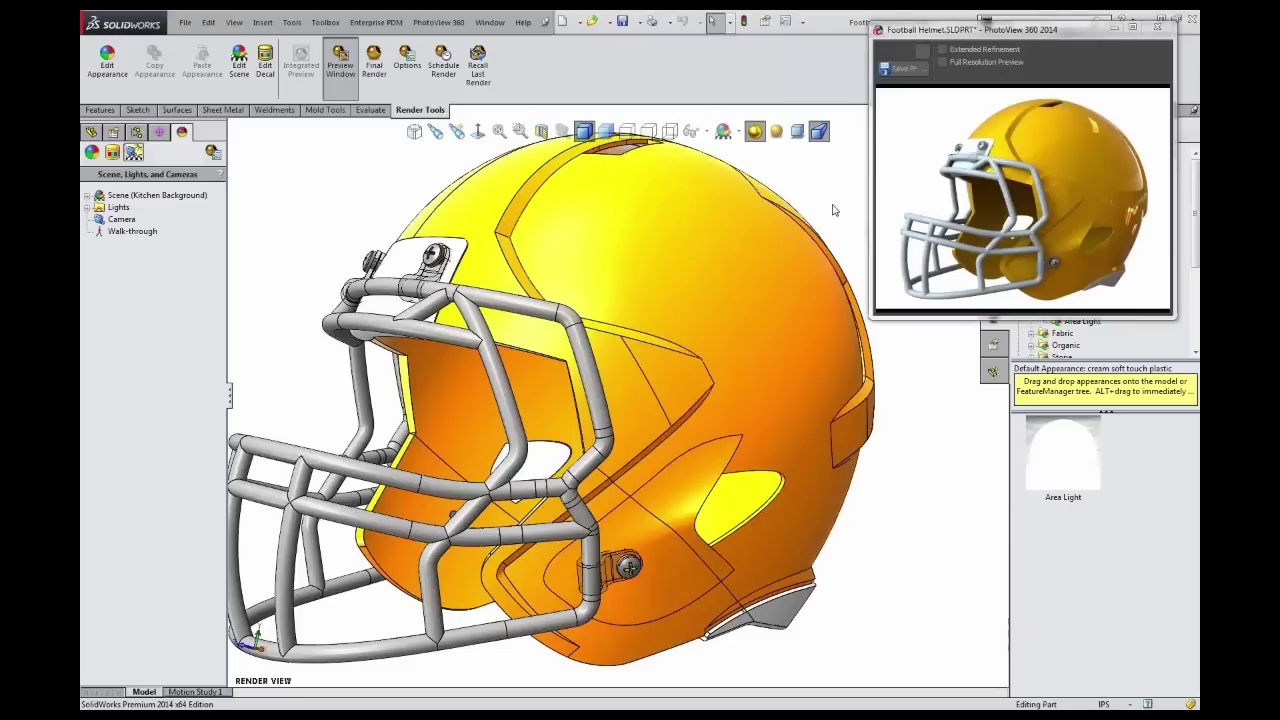
Test the saved view by rotating the helmet to its rear side and recalling RENDER VIEW
{"action": "scroll", "coordinate": [718, 318], "scroll_direction": "down", "scroll_amount": 3}
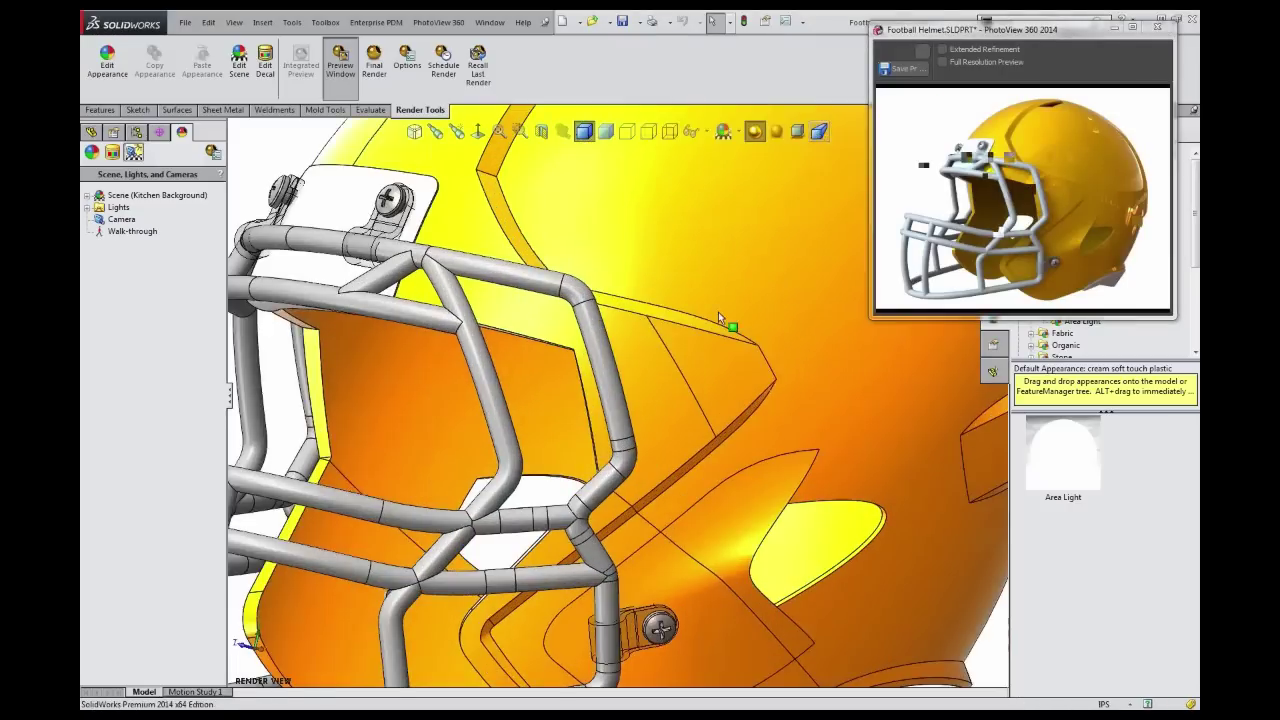
{"action": "scroll", "coordinate": [718, 318], "scroll_direction": "up", "scroll_amount": 6}
{"action": "middle_click_drag", "start_coordinate": [650, 390], "coordinate": [957, 449]}
{"action": "scroll", "coordinate": [617, 400], "scroll_direction": "down", "scroll_amount": 4}
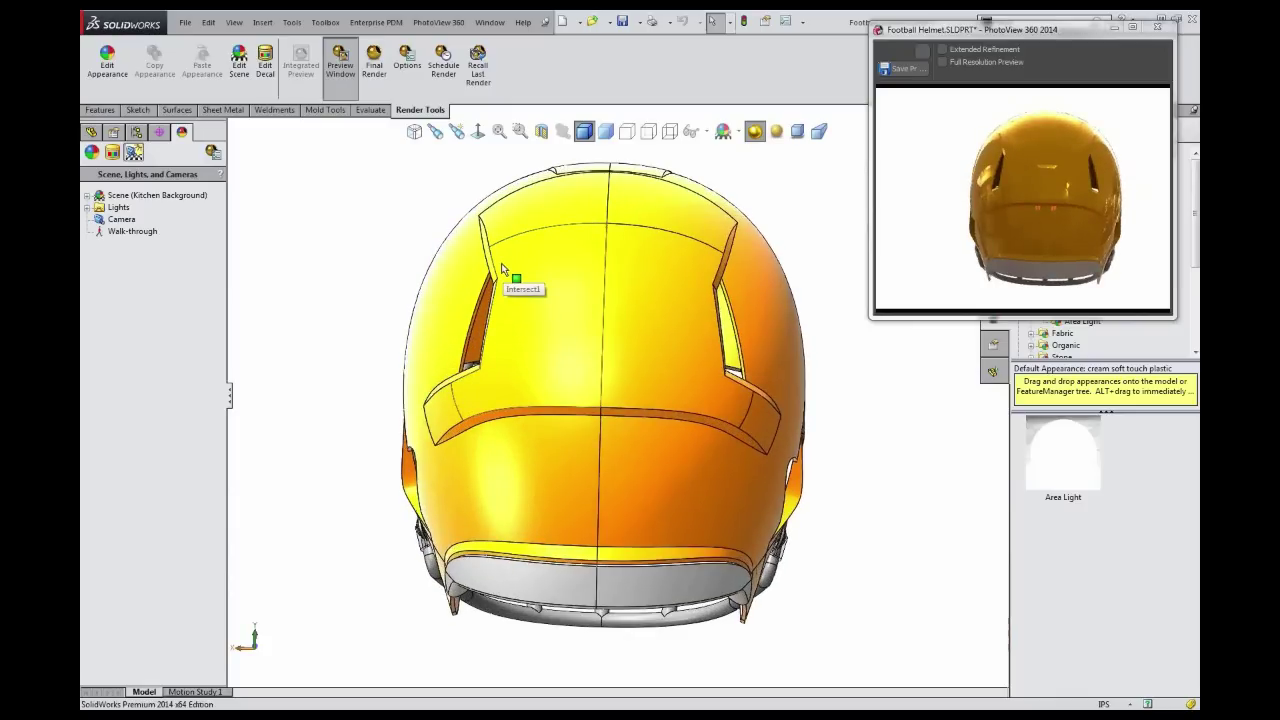
{"action": "left_click", "coordinate": [435, 132]}
{"action": "scroll", "coordinate": [697, 313], "scroll_direction": "down", "scroll_amount": 1}
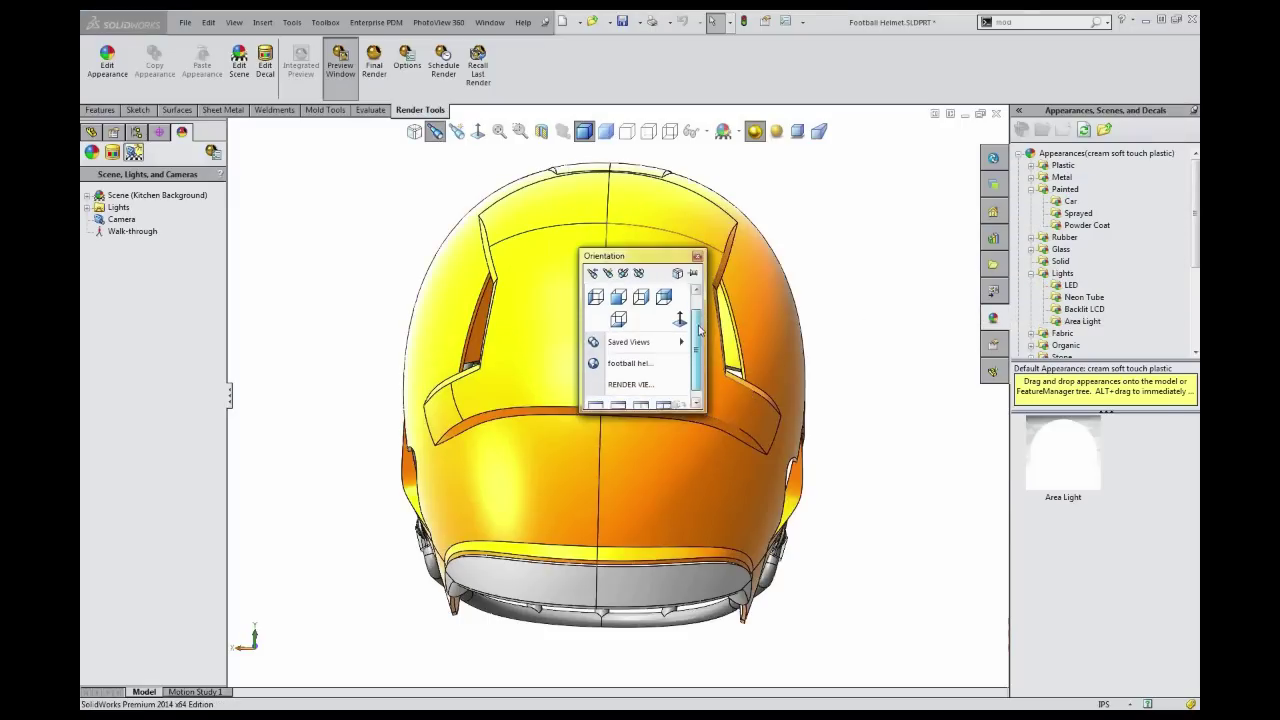
{"action": "left_click", "coordinate": [627, 376]}
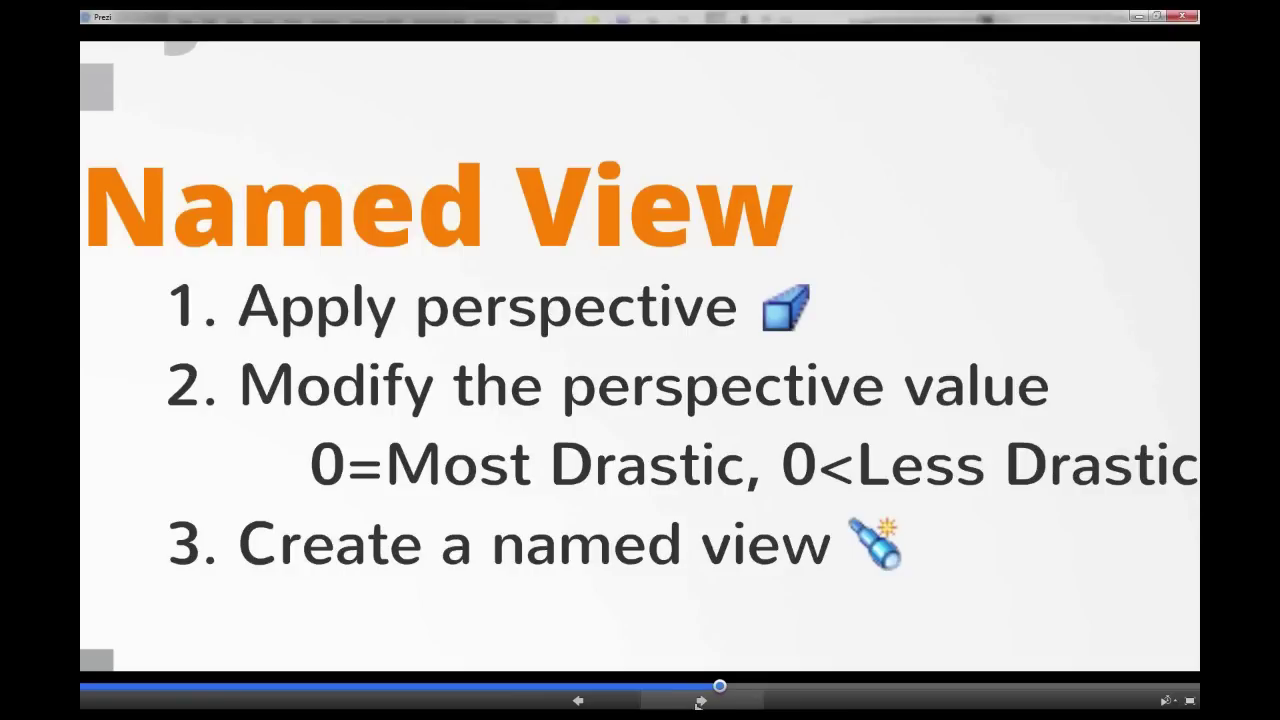
{"action": "left_click", "coordinate": [700, 702]}
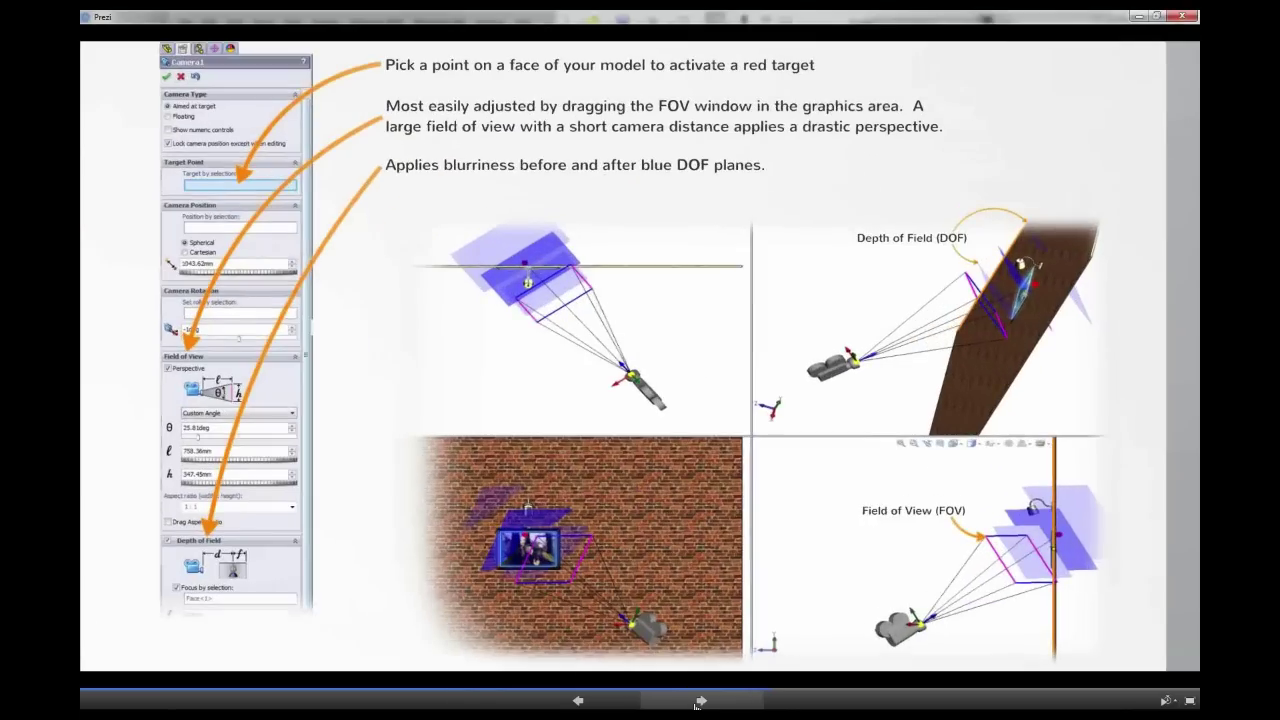
{"action": "left_click", "coordinate": [699, 702]}
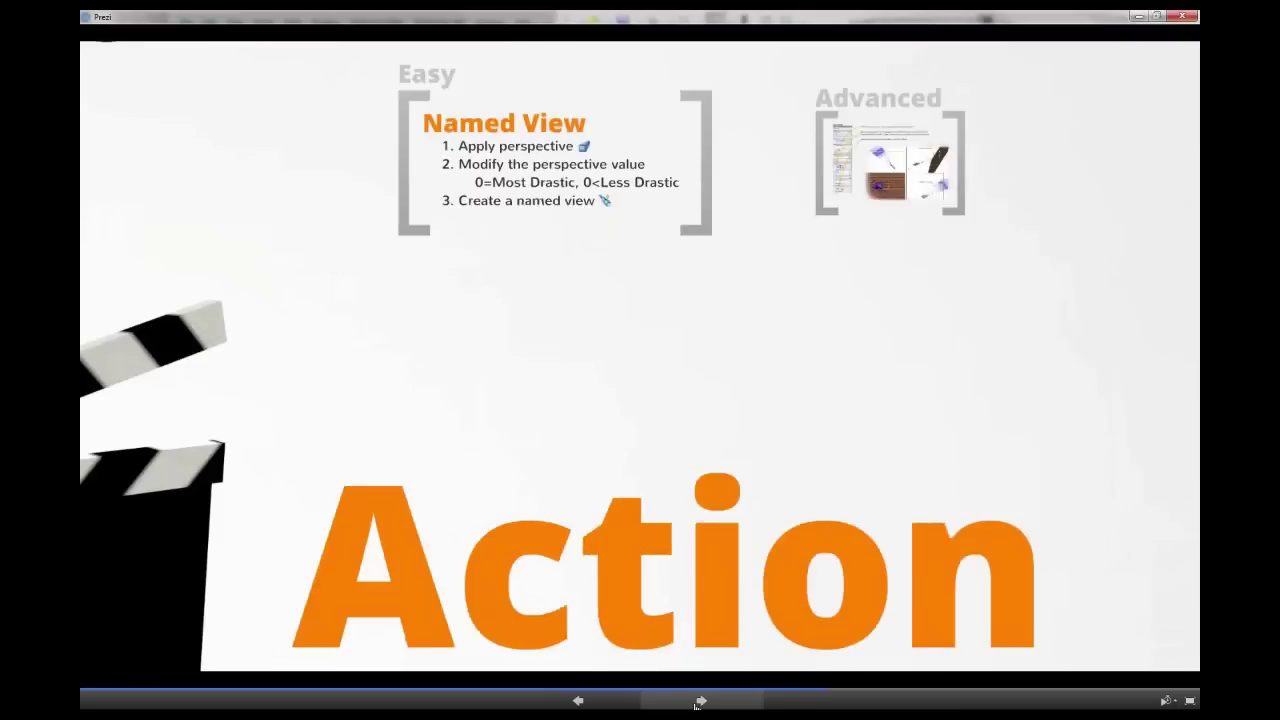
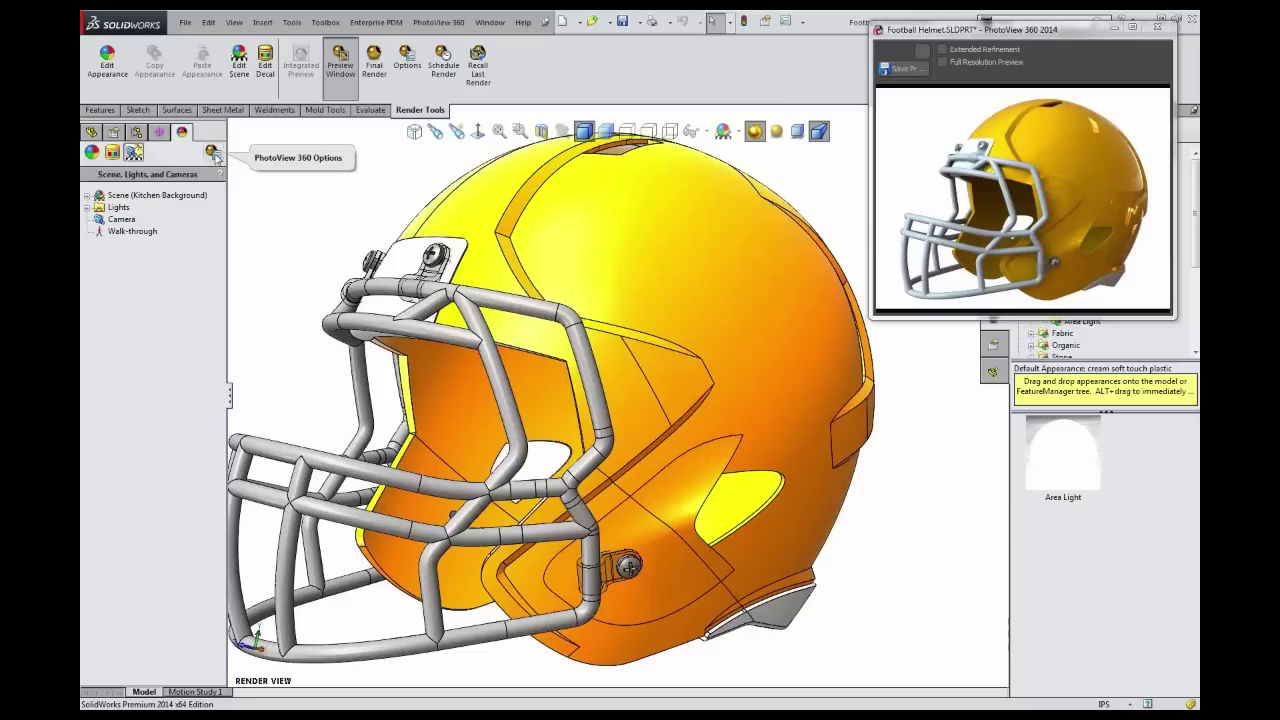
Open the PhotoView 360 options and set the output image size to 1000 by 1000
{"action": "left_click", "coordinate": [213, 153]}
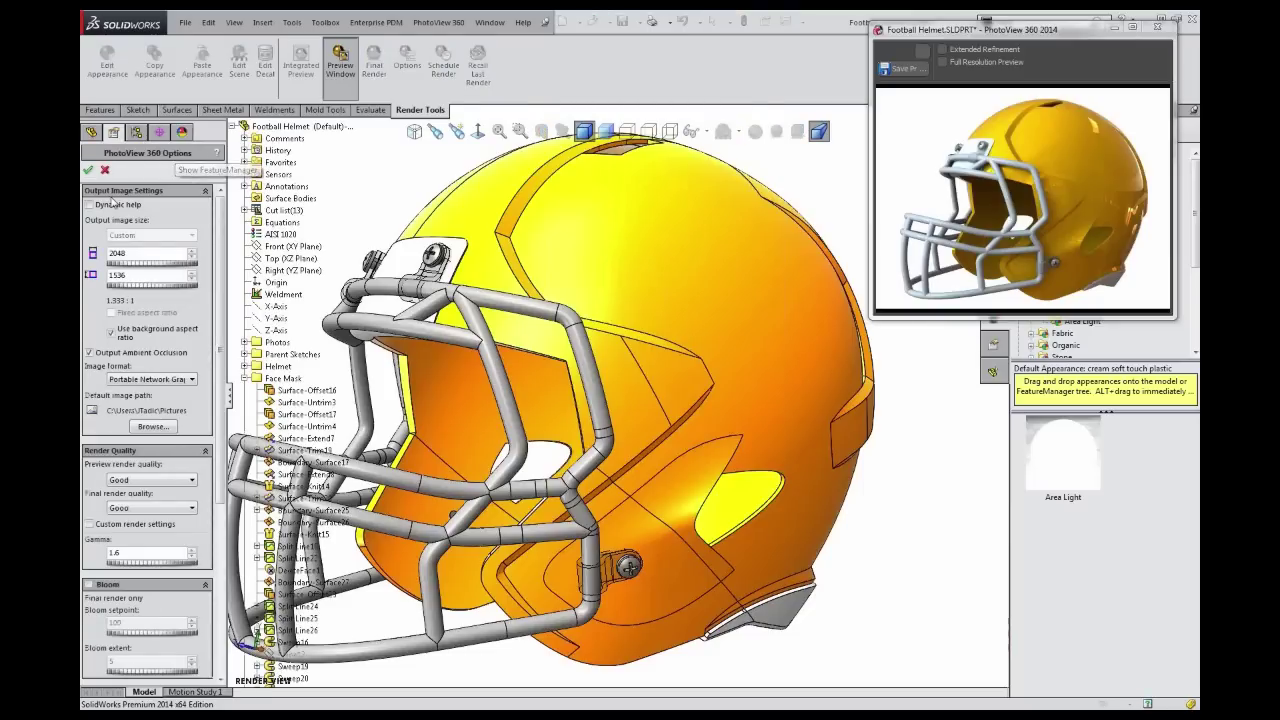
{"action": "scroll", "coordinate": [215, 225], "scroll_direction": "down", "scroll_amount": 1}
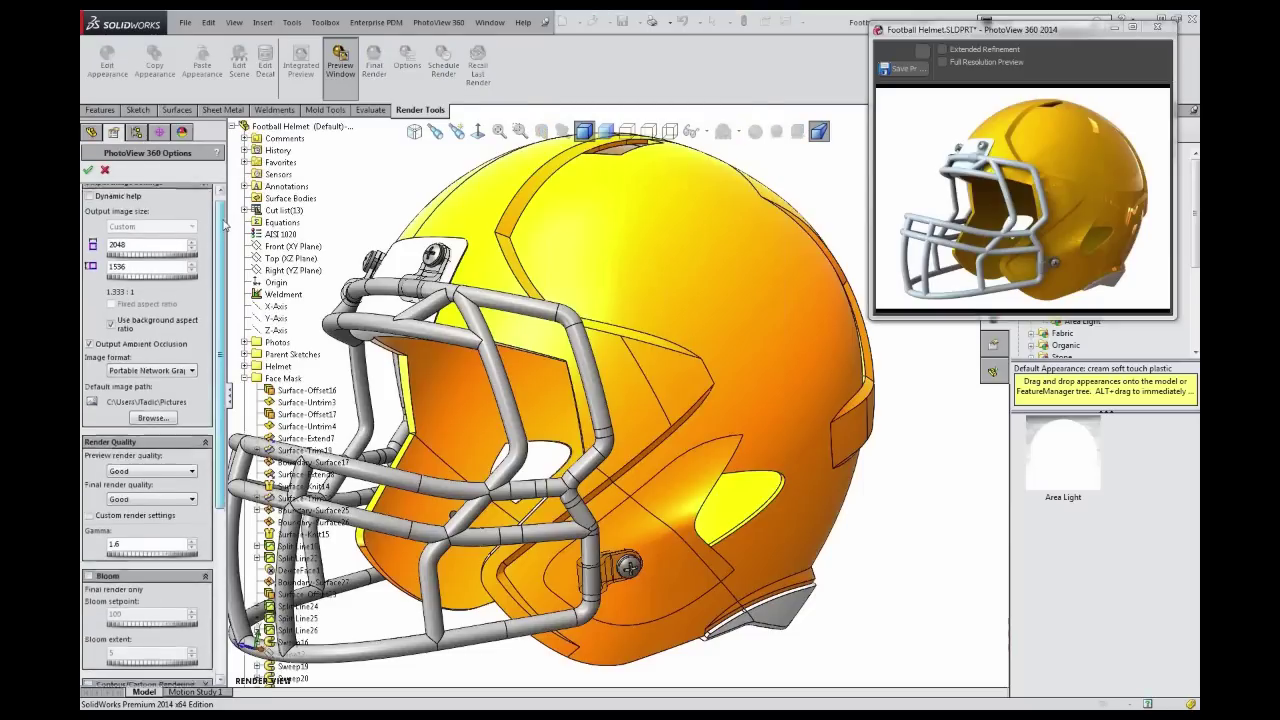
{"action": "left_click", "coordinate": [141, 238]}
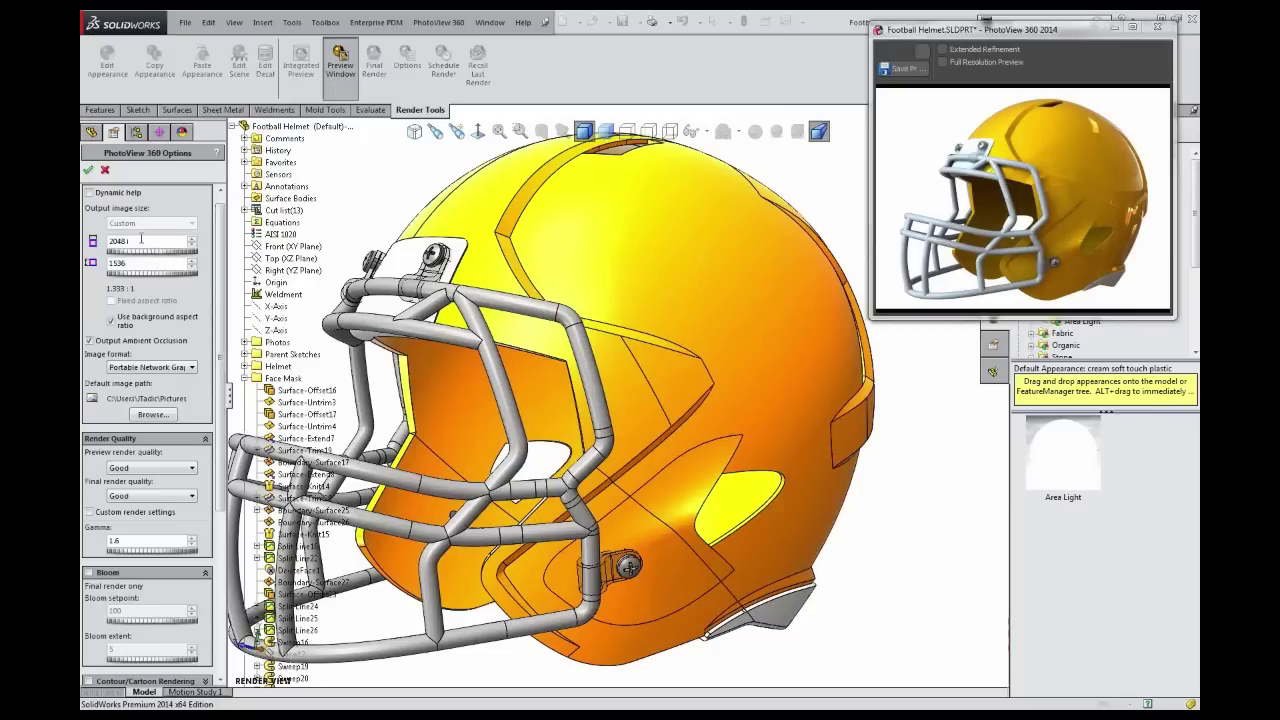
{"action": "left_click_drag", "start_coordinate": [146, 243], "coordinate": [88, 245]}
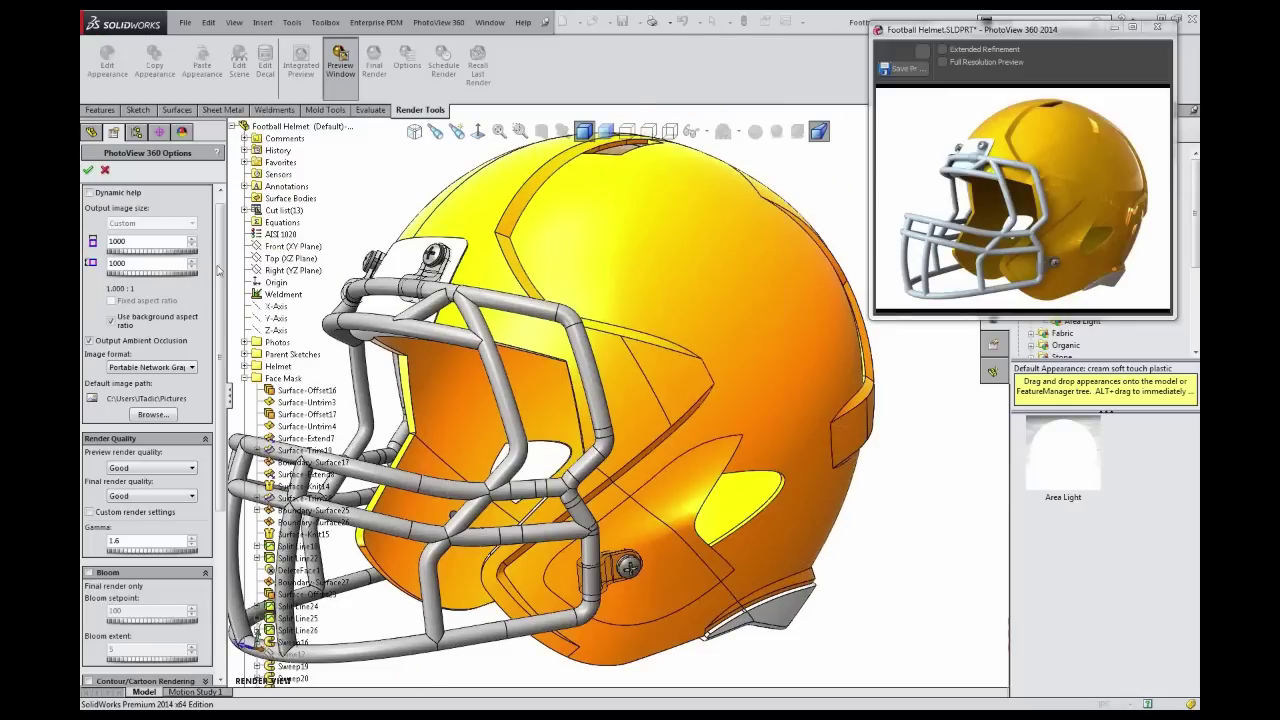
{"action": "scroll", "coordinate": [222, 268], "scroll_direction": "down", "scroll_amount": 1}
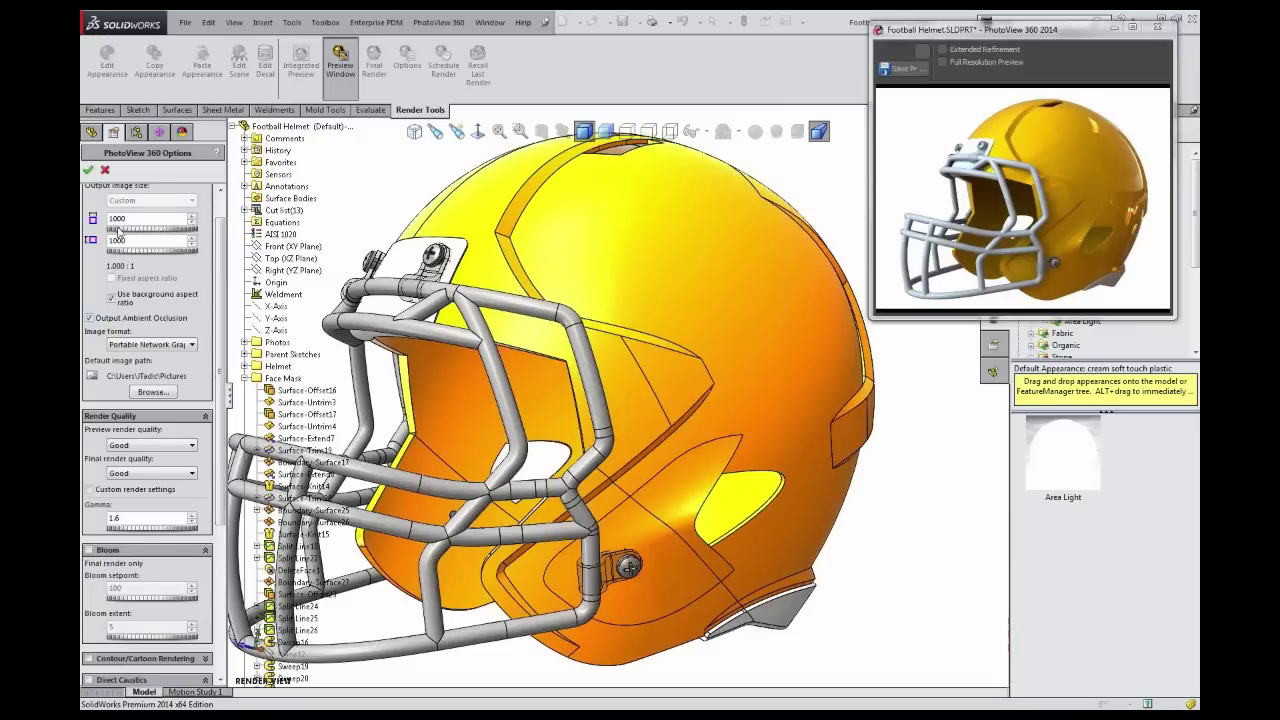
{"action": "mouse_move", "coordinate": [220, 235]}
{"action": "left_mouse_down"}
{"action": "mouse_move", "coordinate": [220, 265]}
{"action": "mouse_move", "coordinate": [222, 217]}
{"action": "left_mouse_up"}
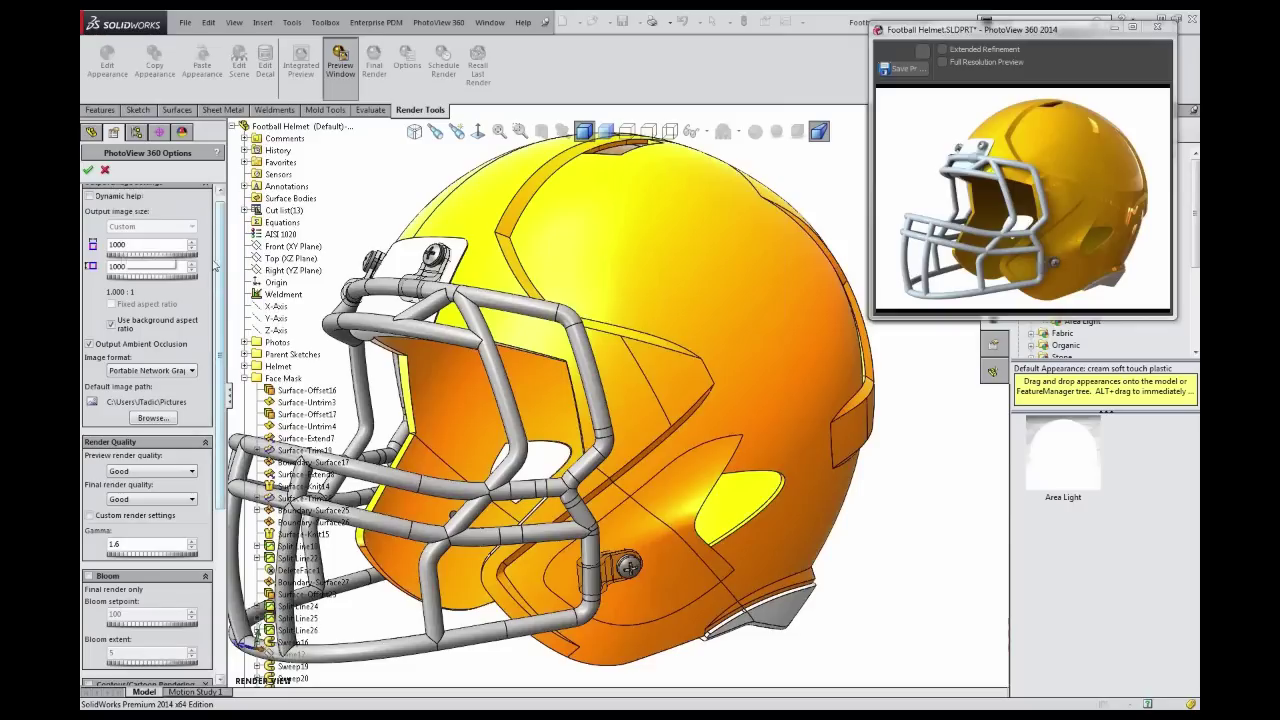
Choose Portable Network Graphic PNG as the image format and Good as the final render quality
{"action": "left_click_drag", "start_coordinate": [222, 254], "coordinate": [219, 337]}
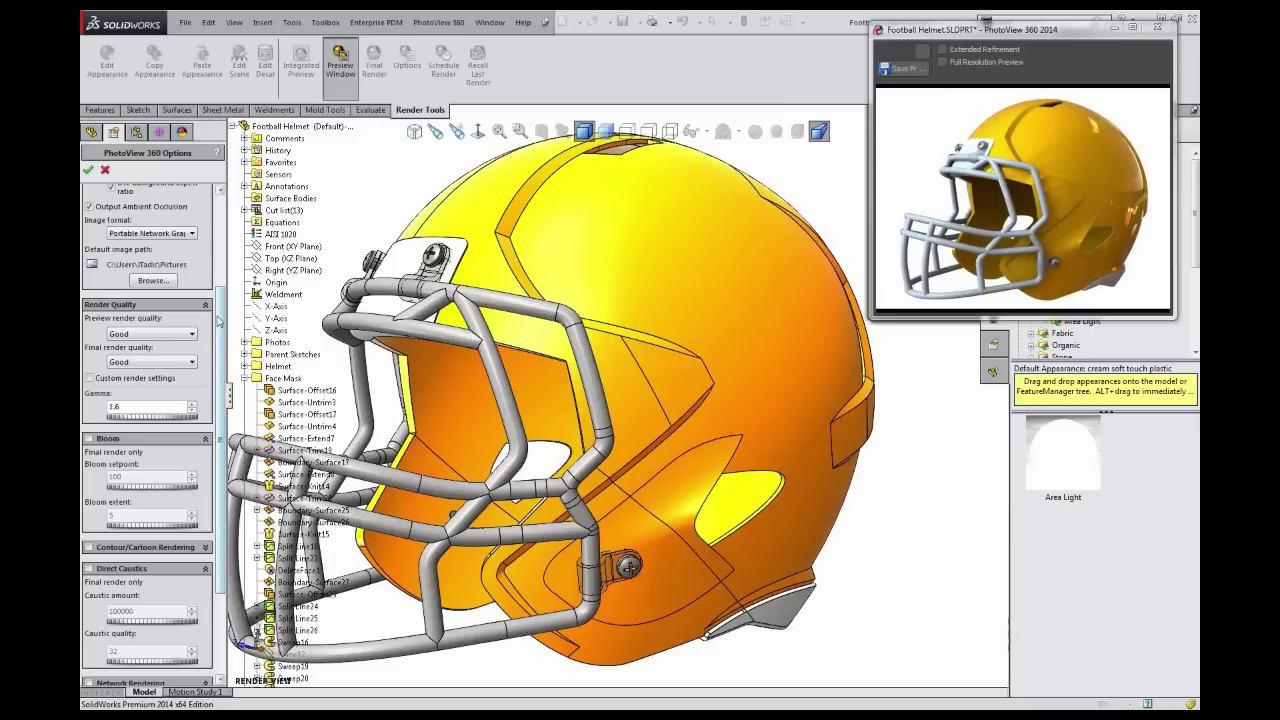
{"action": "scroll", "coordinate": [218, 321], "scroll_direction": "down", "scroll_amount": 1}
{"action": "left_click", "coordinate": [165, 217]}
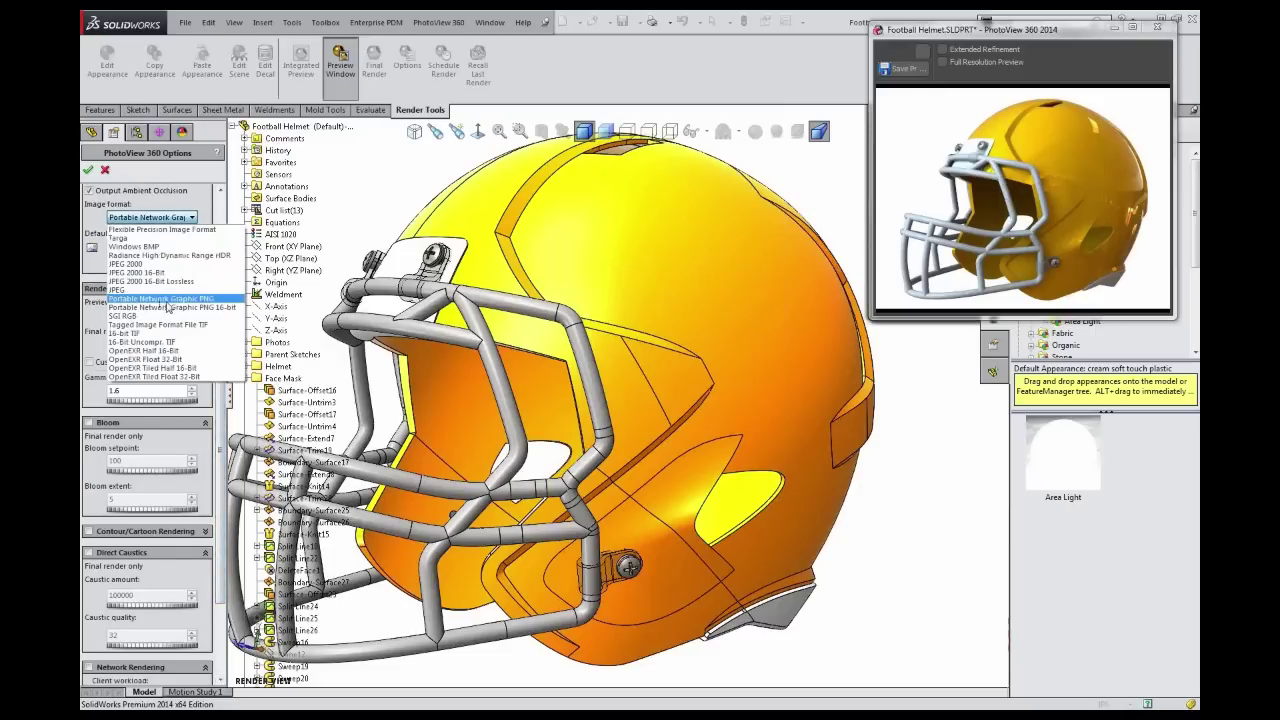
{"action": "left_click", "coordinate": [166, 302]}
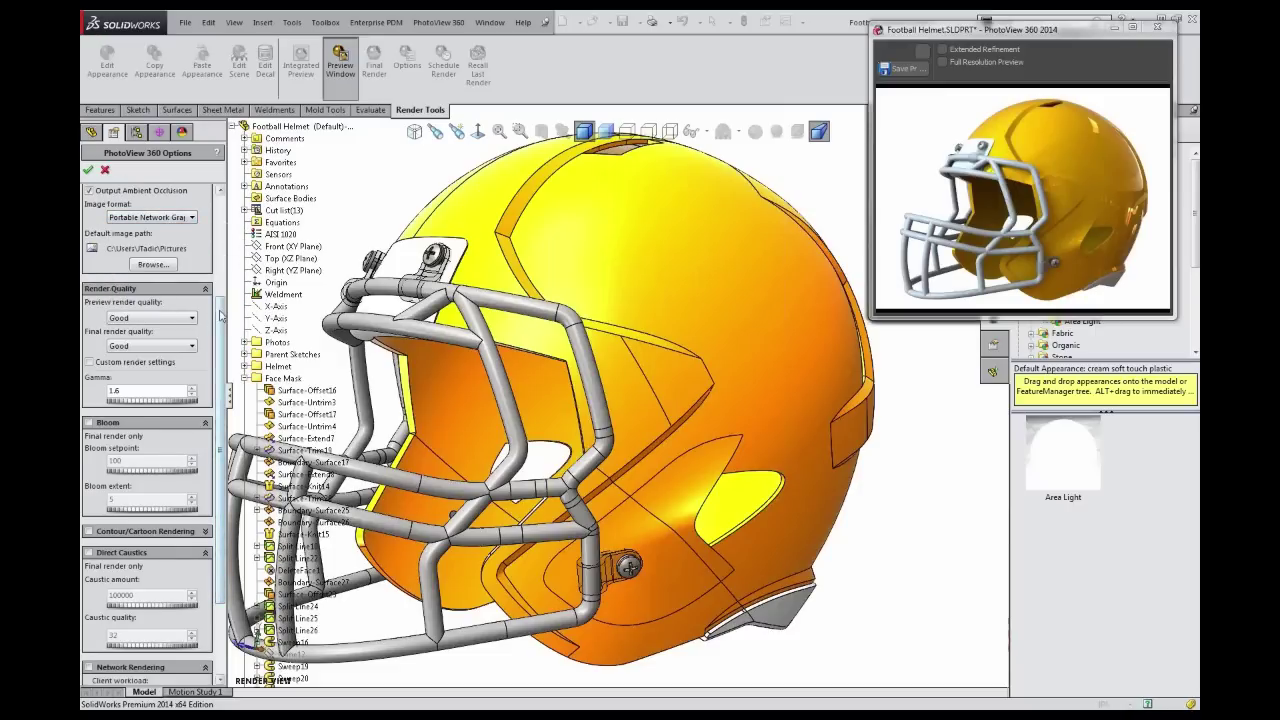
{"action": "scroll", "coordinate": [220, 315], "scroll_direction": "down", "scroll_amount": 4}
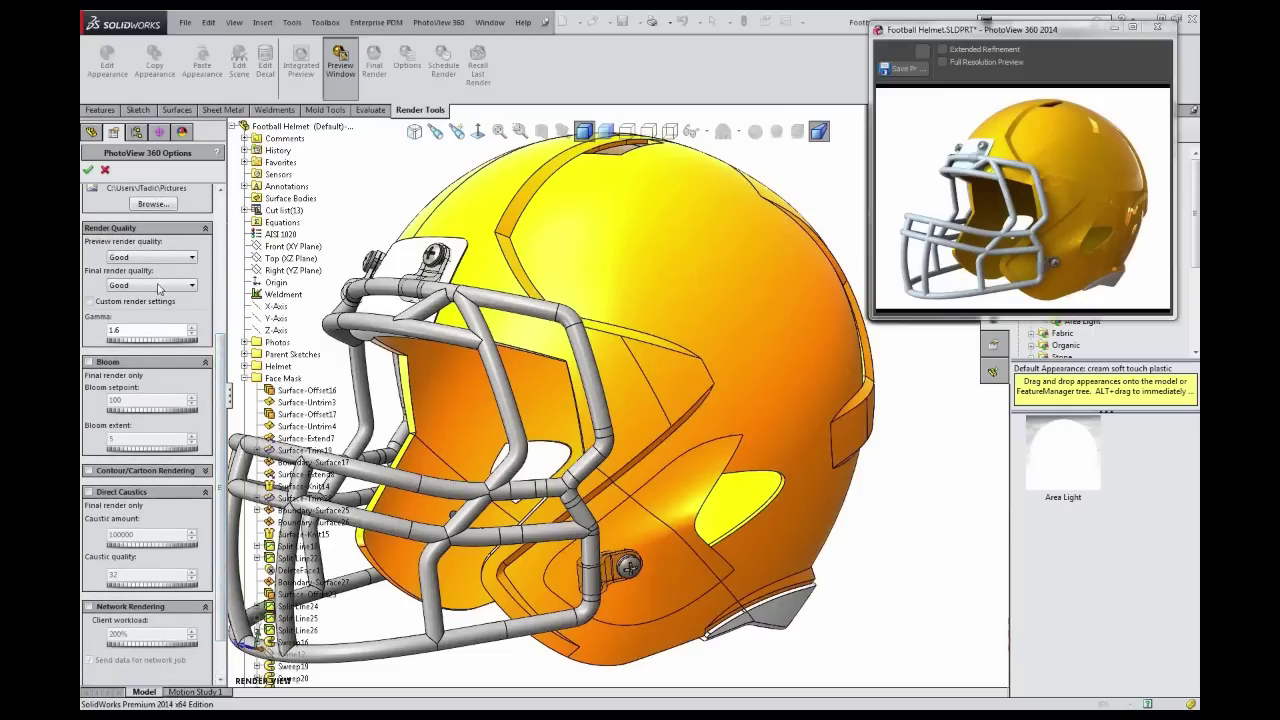
{"action": "left_click", "coordinate": [160, 286]}
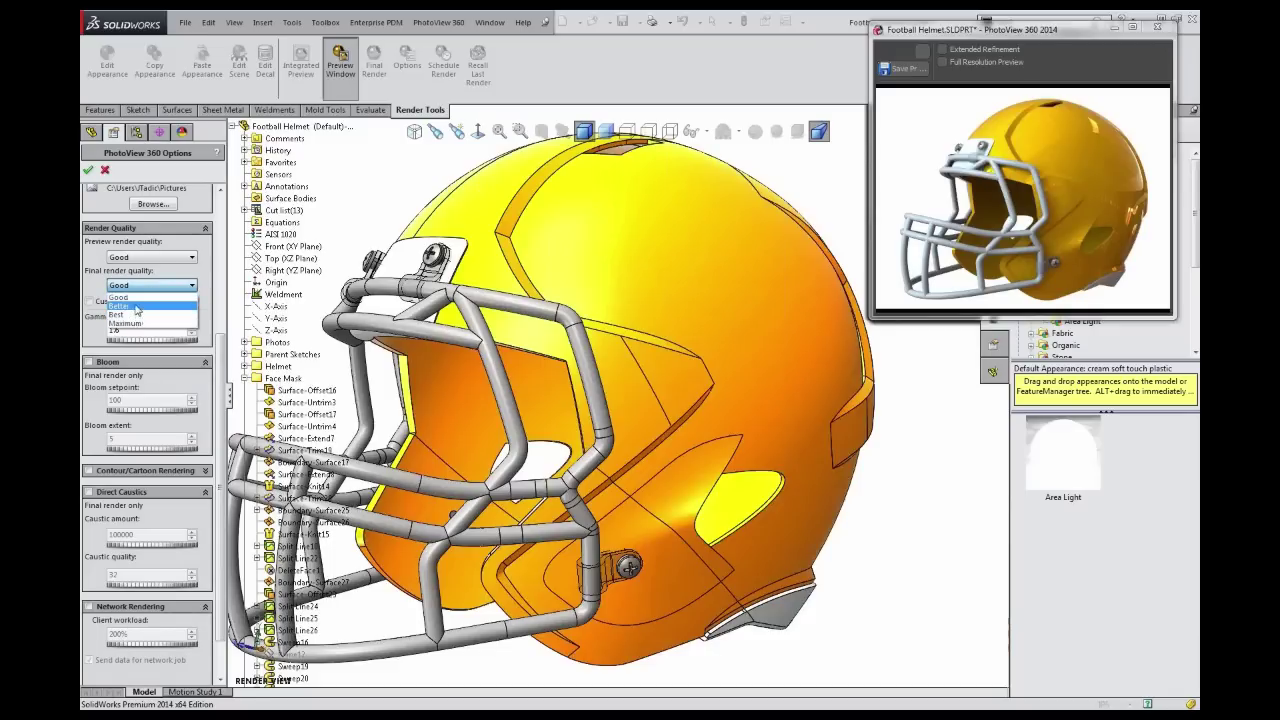
{"action": "left_click", "coordinate": [137, 299]}
{"action": "scroll", "coordinate": [86, 447], "scroll_direction": "down", "scroll_amount": 3}
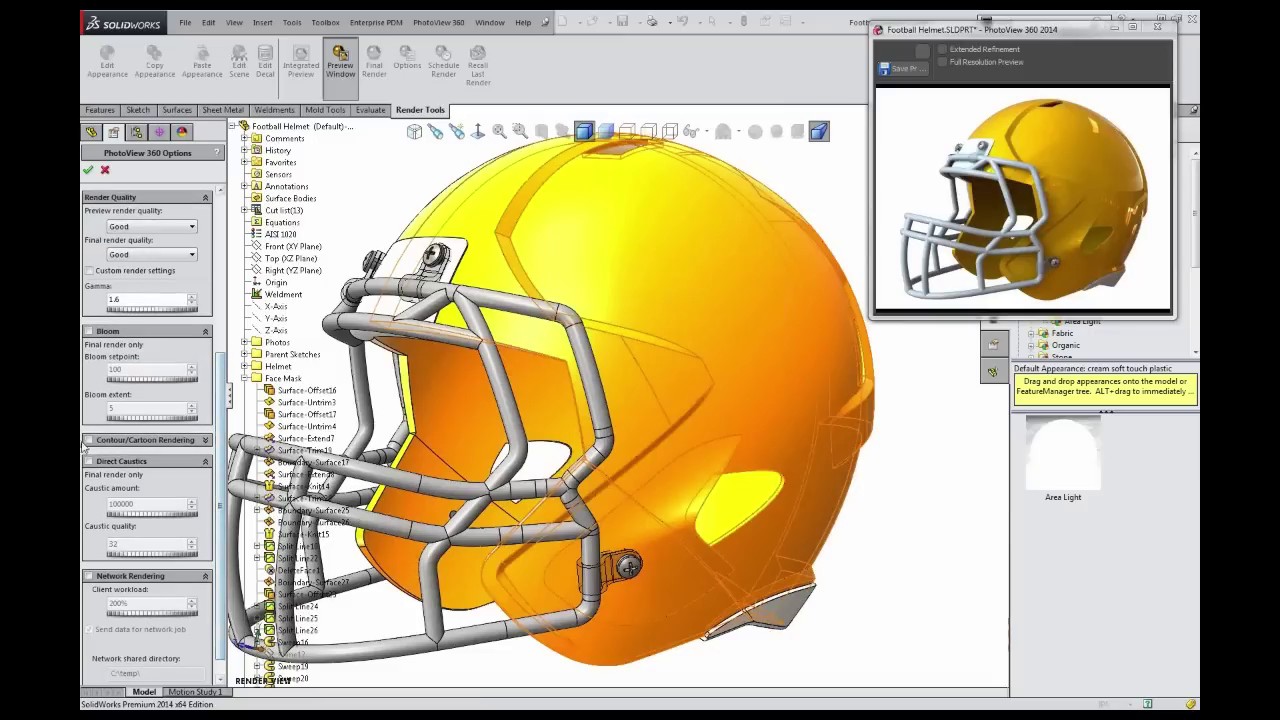
Enable contour/cartoon rendering in Cartoon mode and accept the render options
{"action": "left_click", "coordinate": [88, 440]}
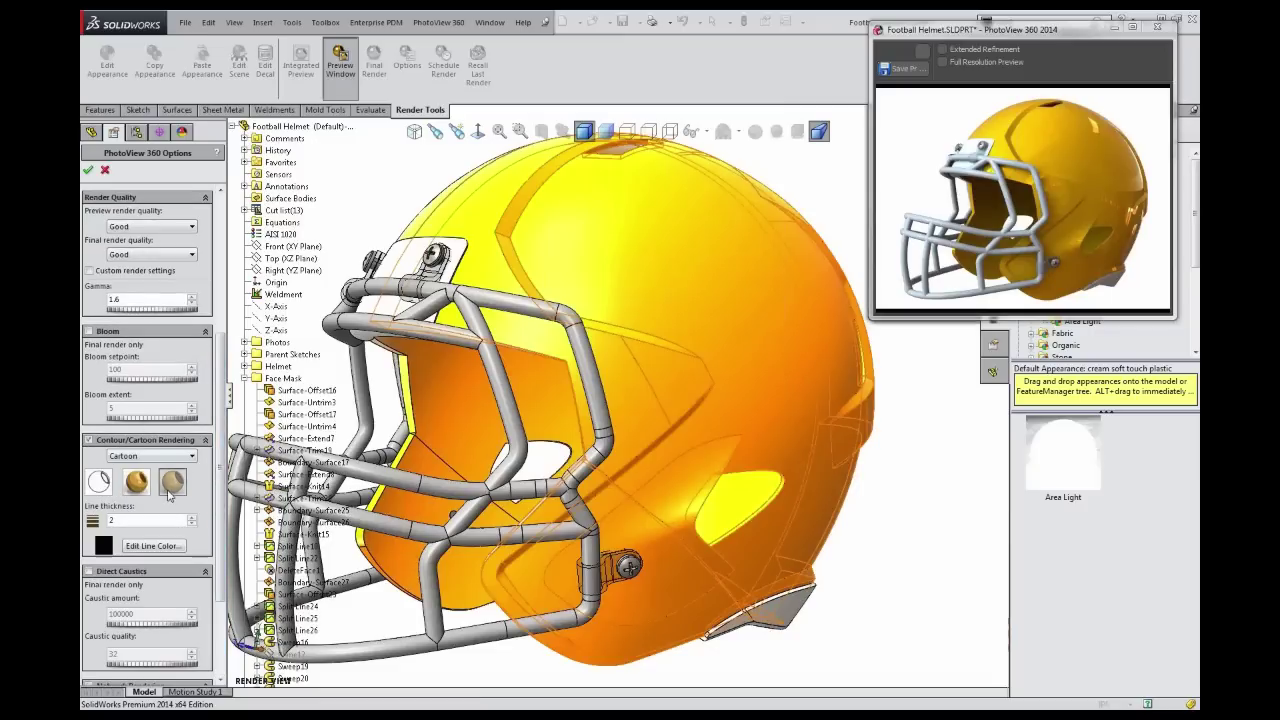
{"action": "left_click_drag", "start_coordinate": [224, 416], "coordinate": [222, 280]}
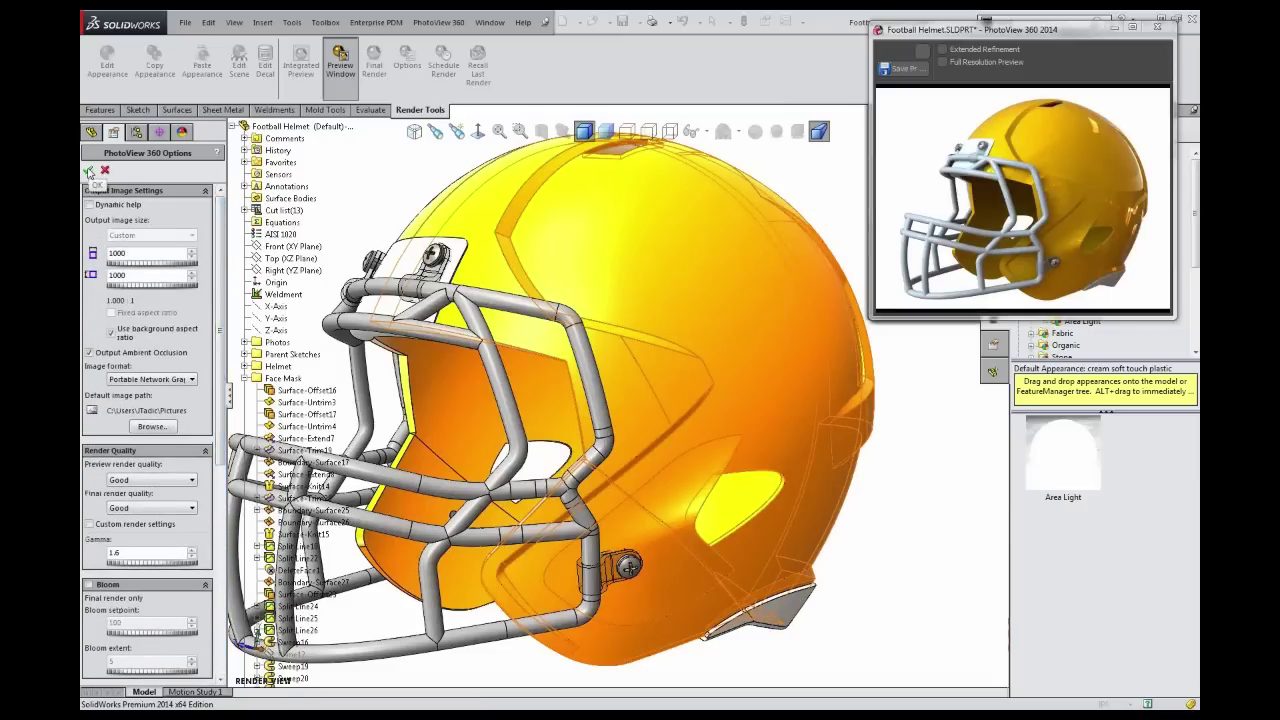
{"action": "left_click", "coordinate": [88, 171]}
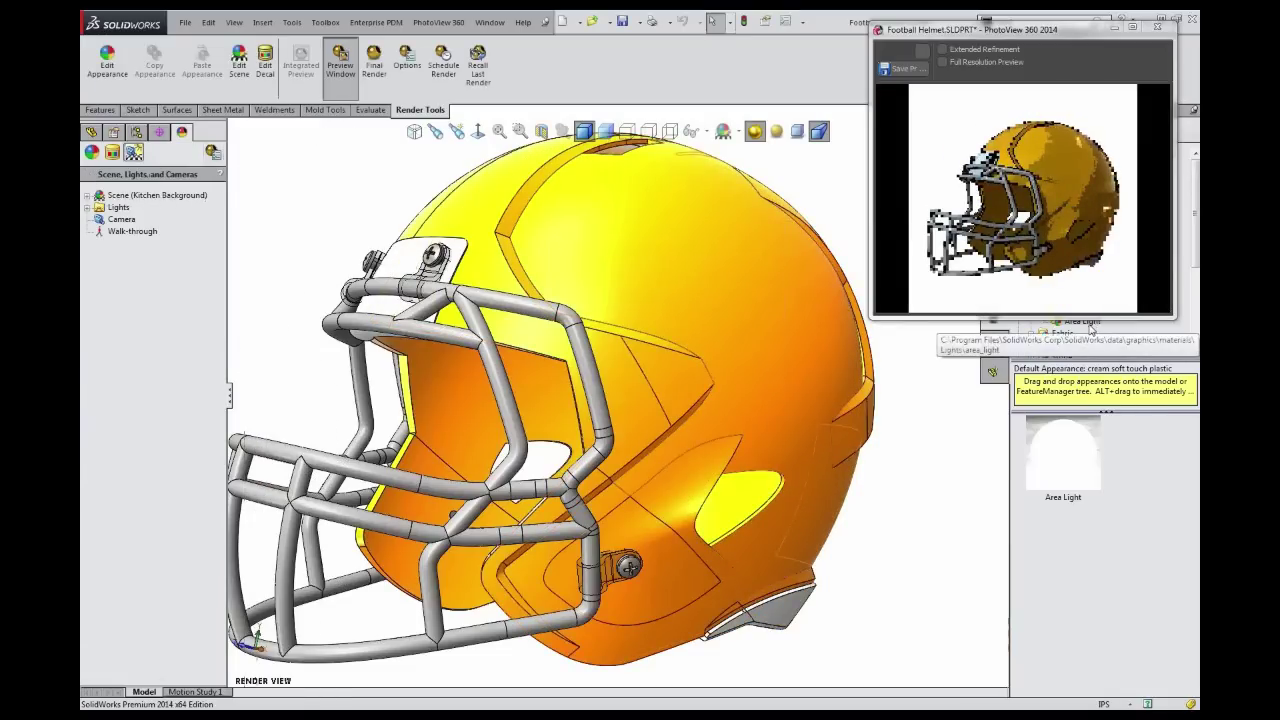
Reopen the render options, move and enlarge the preview window, and examine the cartoon outlines on the helmet and face mask up close
{"action": "left_click", "coordinate": [212, 151]}
{"action": "scroll", "coordinate": [222, 246], "scroll_direction": "down", "scroll_amount": 5}
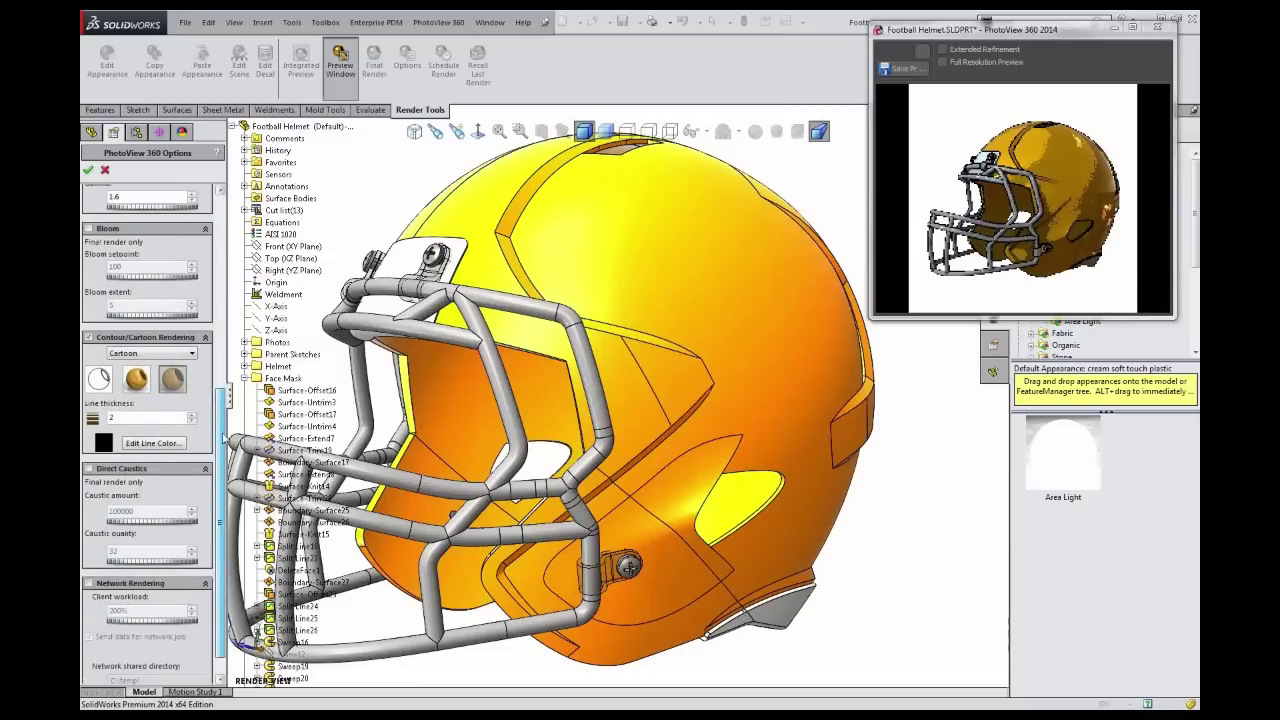
{"action": "left_click", "coordinate": [89, 339]}
{"action": "left_click_drag", "start_coordinate": [1000, 29], "coordinate": [496, 47]}
{"action": "left_click_drag", "start_coordinate": [669, 336], "coordinate": [803, 455]}
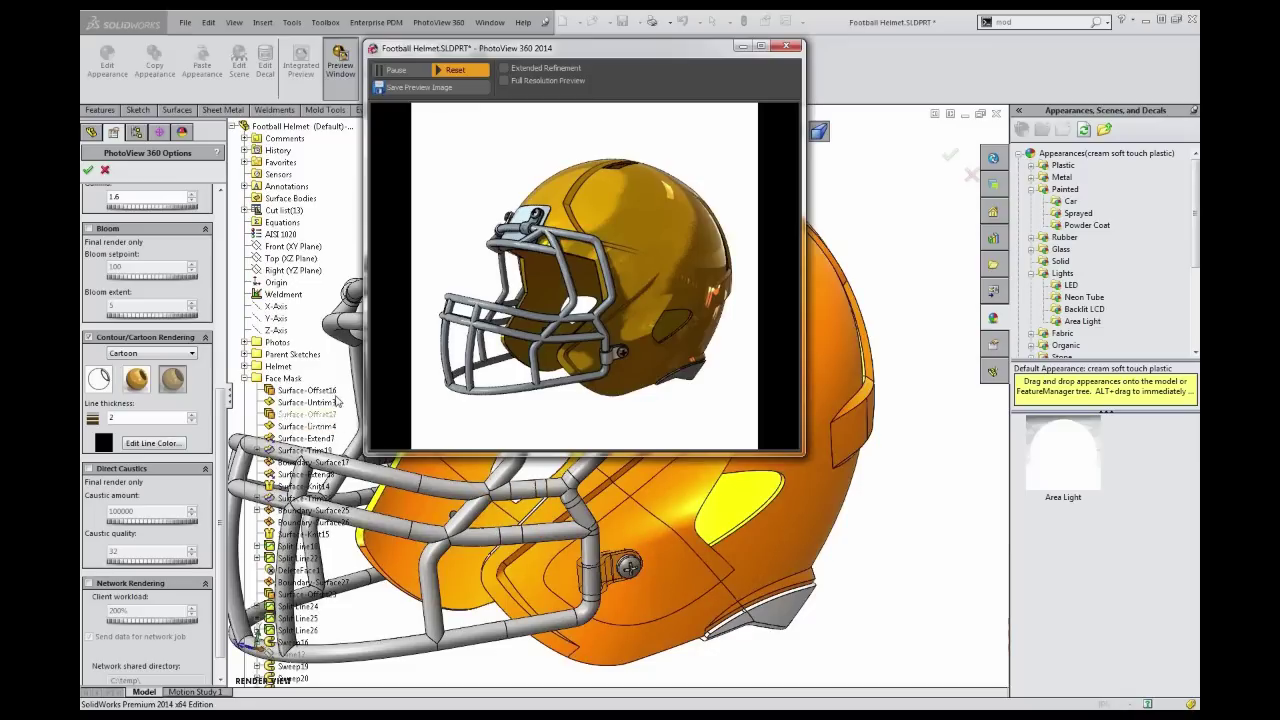
{"action": "scroll", "coordinate": [500, 493], "scroll_direction": "down", "scroll_amount": 3}
{"action": "scroll", "coordinate": [501, 492], "scroll_direction": "down", "scroll_amount": 4}
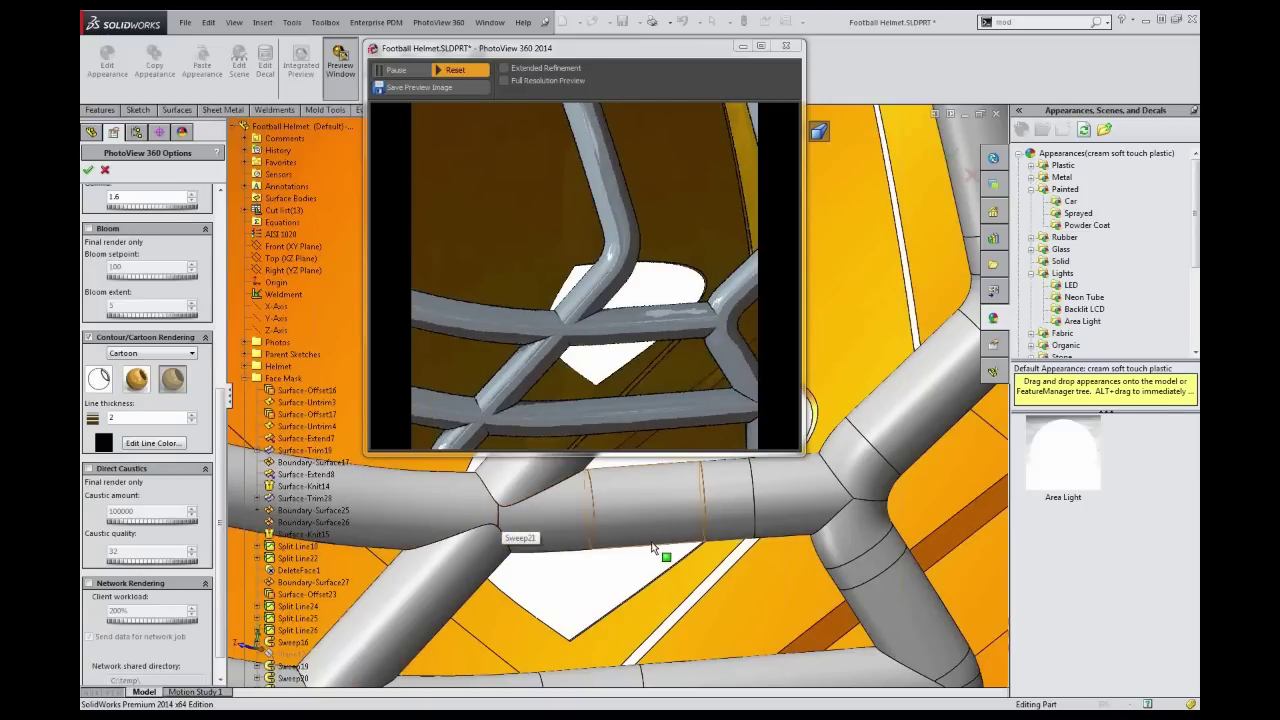
{"action": "key", "text": "f"}
{"action": "scroll", "coordinate": [736, 425], "scroll_direction": "down", "scroll_amount": 1}
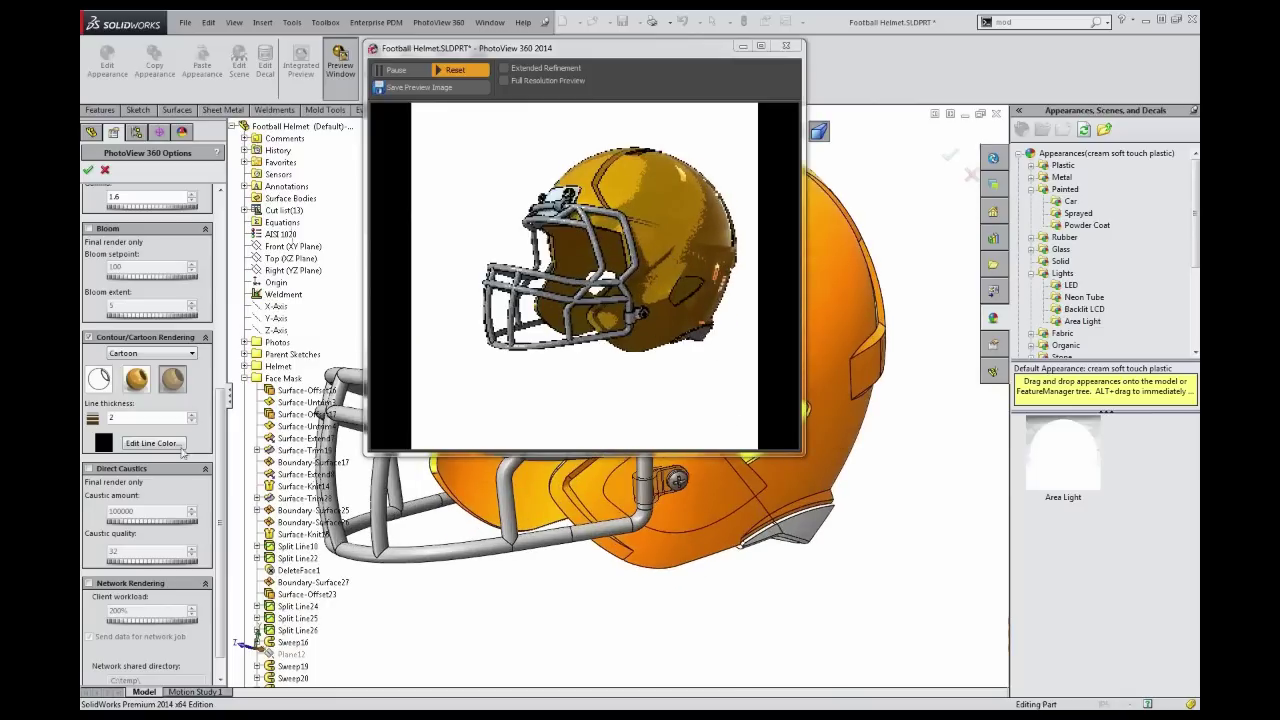
Turn off contour/cartoon rendering, refill the preview frame with the helmet, and accept the render options
{"action": "left_click", "coordinate": [89, 338]}
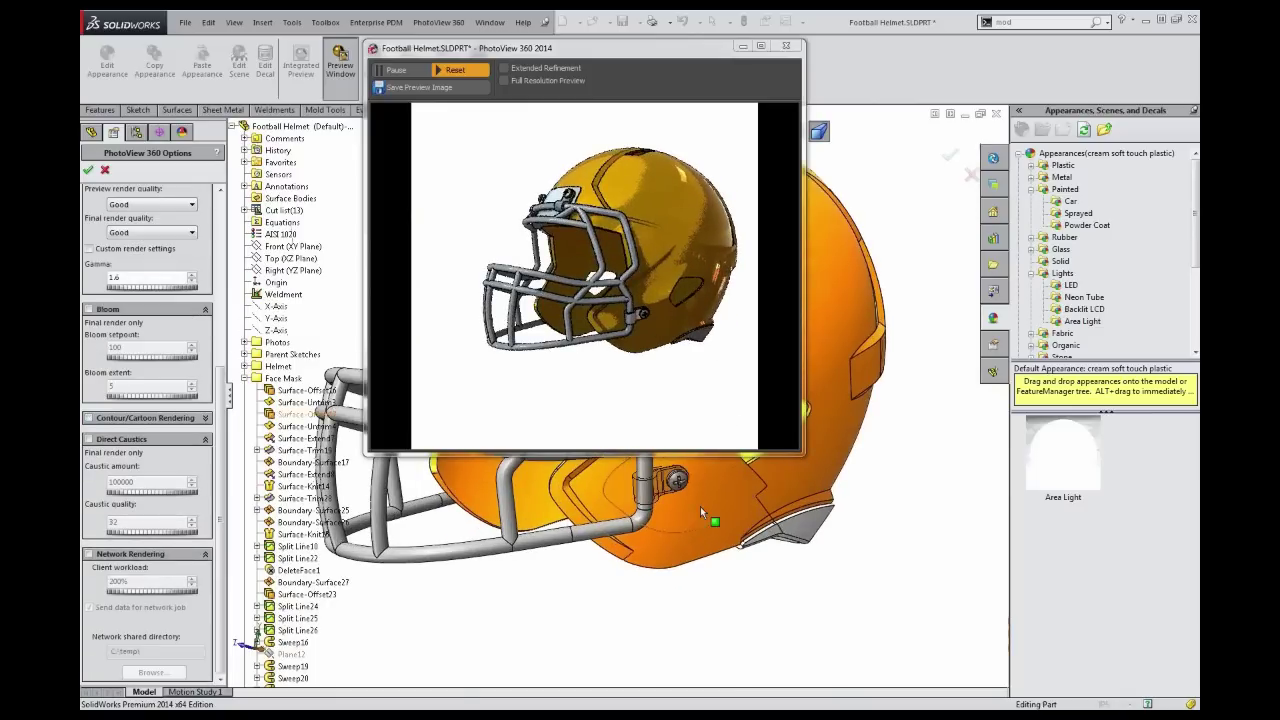
{"action": "middle_click_drag", "start_coordinate": [695, 530], "coordinate": [676, 571], "text": "ctrl"}
{"action": "scroll", "coordinate": [676, 571], "scroll_direction": "down", "scroll_amount": 1}
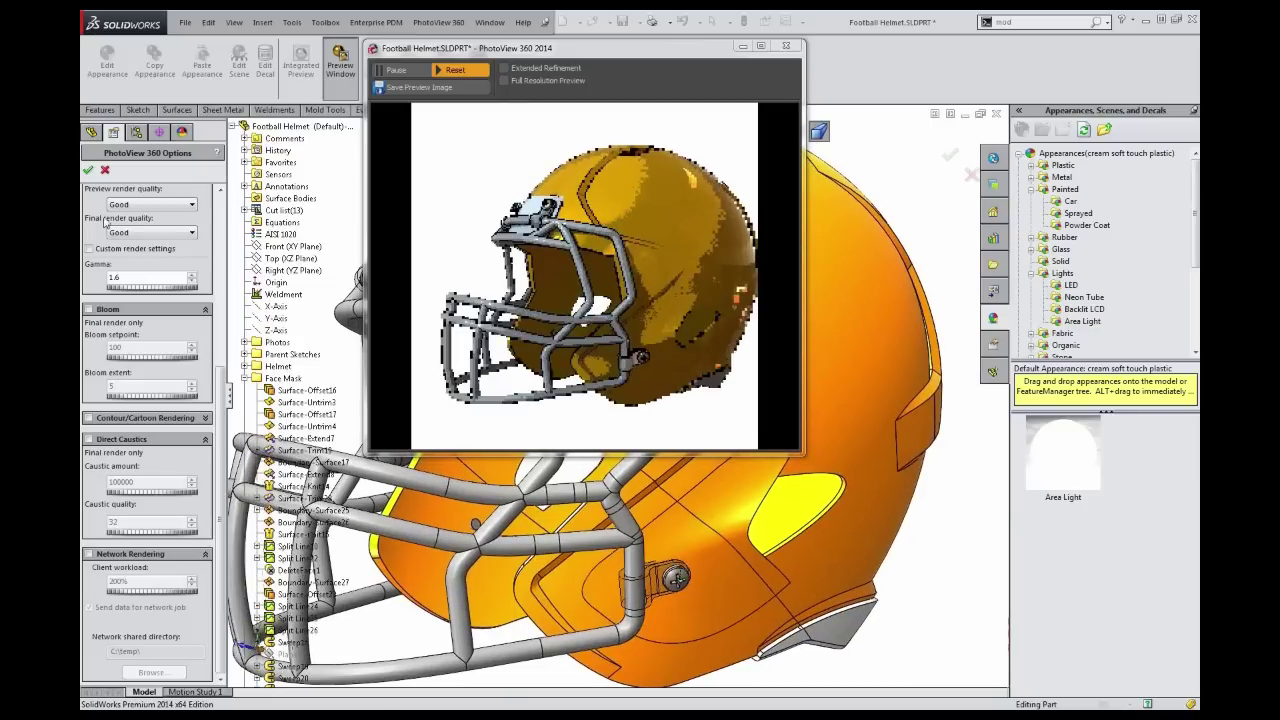
{"action": "left_click", "coordinate": [90, 172]}
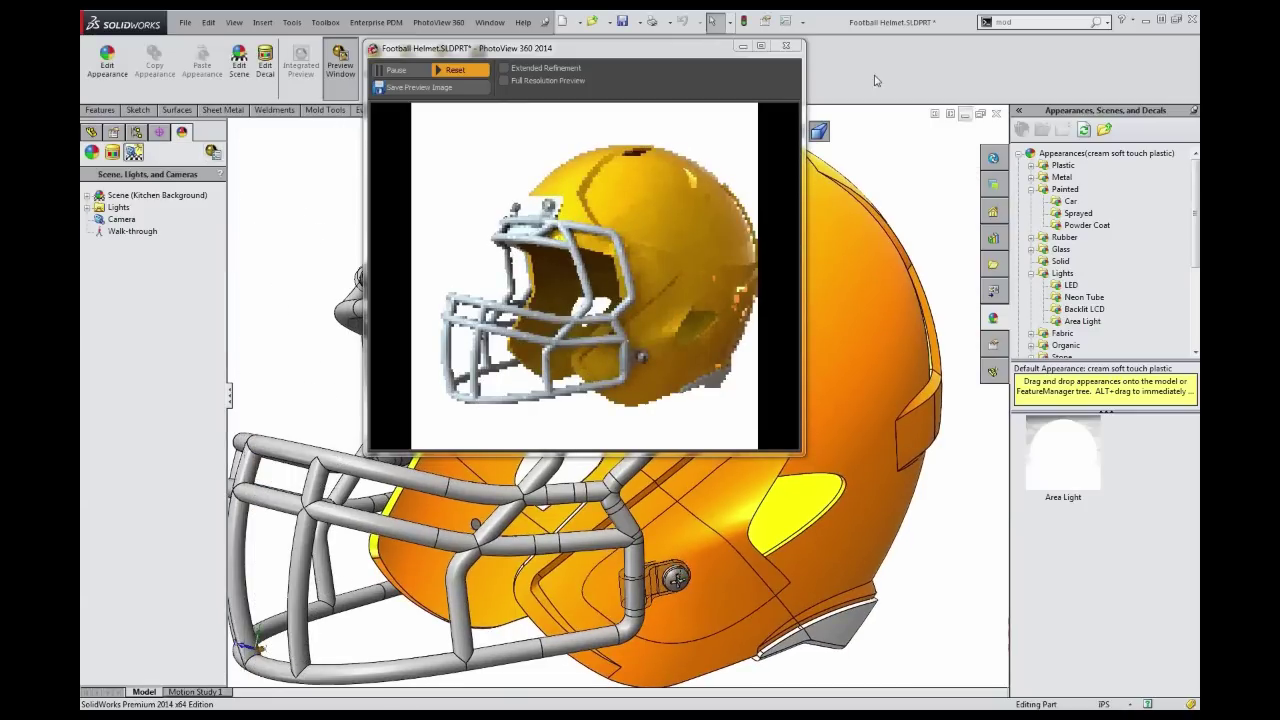
Move the preview window aside and recall the saved RENDER VIEW orientation
{"action": "left_click_drag", "start_coordinate": [688, 52], "coordinate": [1020, 82]}
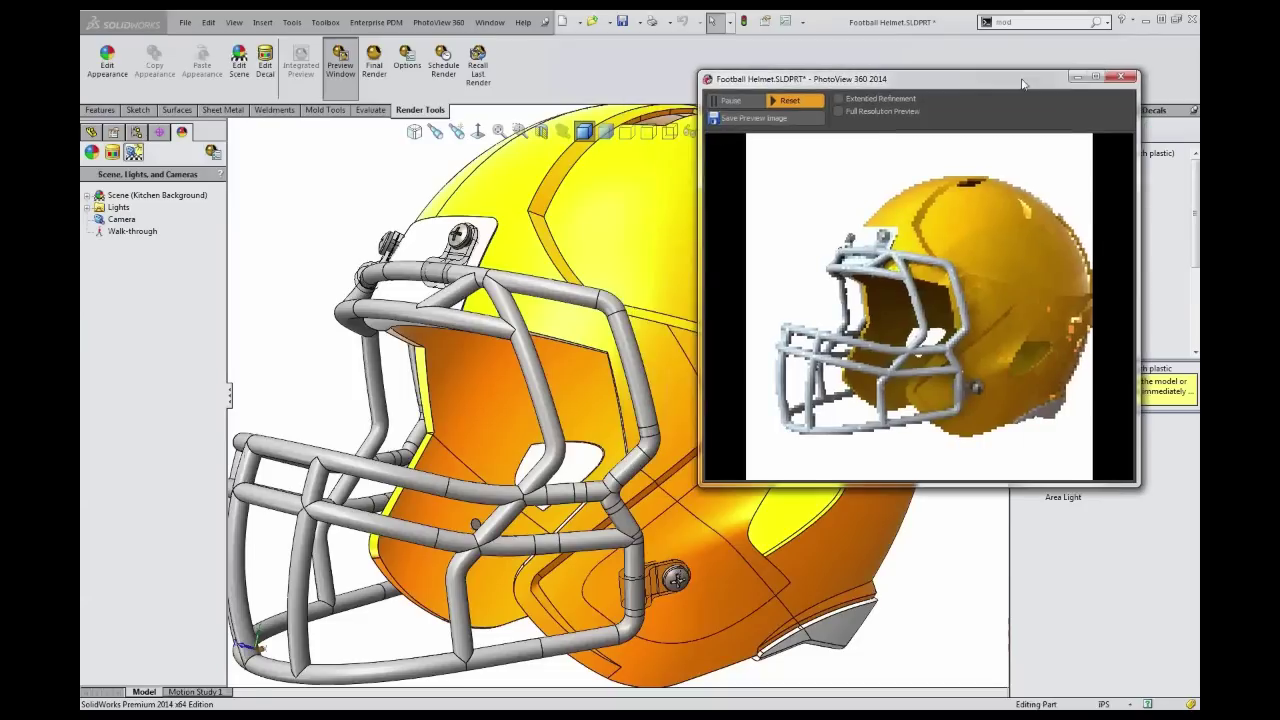
{"action": "left_click", "coordinate": [437, 136]}
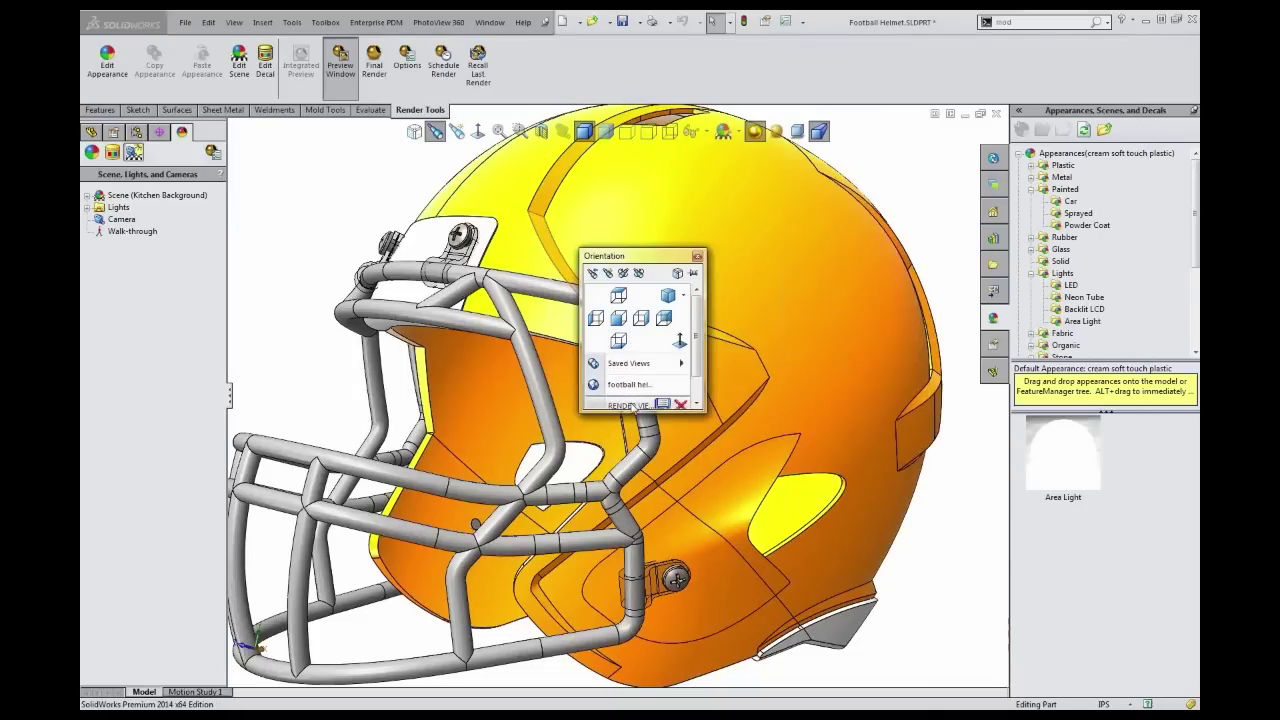
{"action": "left_click", "coordinate": [632, 407]}
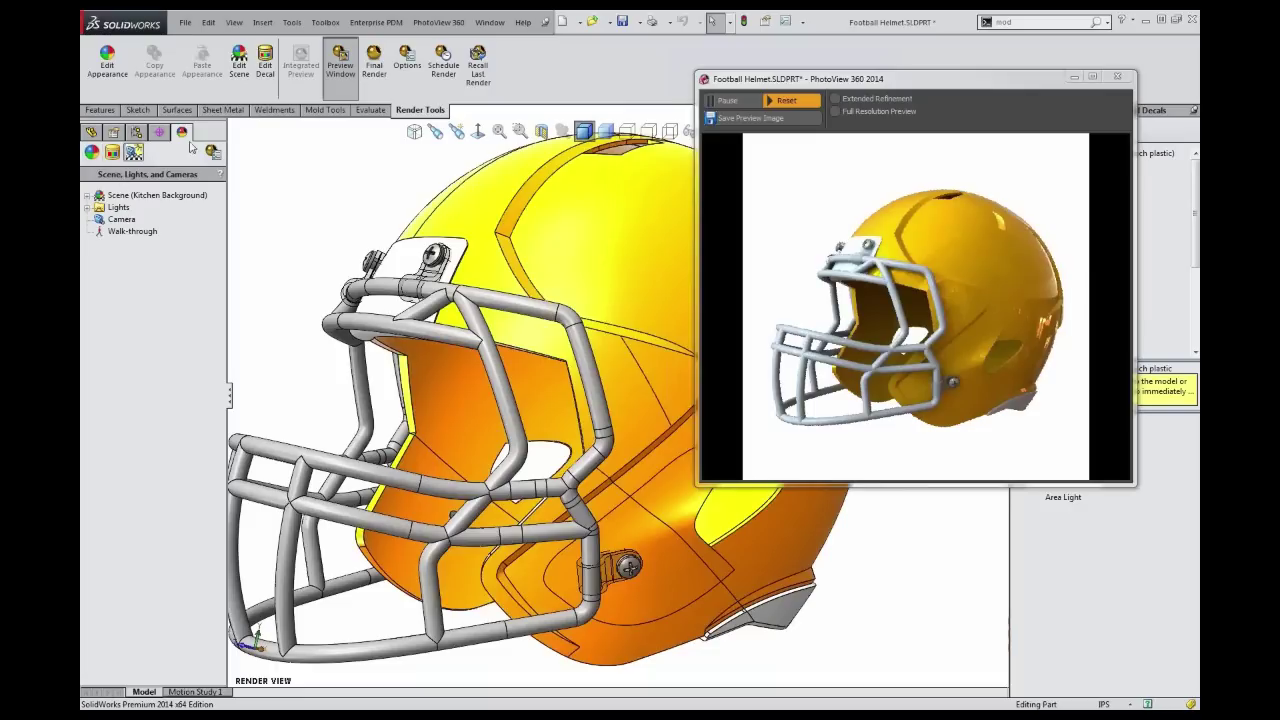
{"action": "left_click_drag", "start_coordinate": [929, 84], "coordinate": [891, 70]}
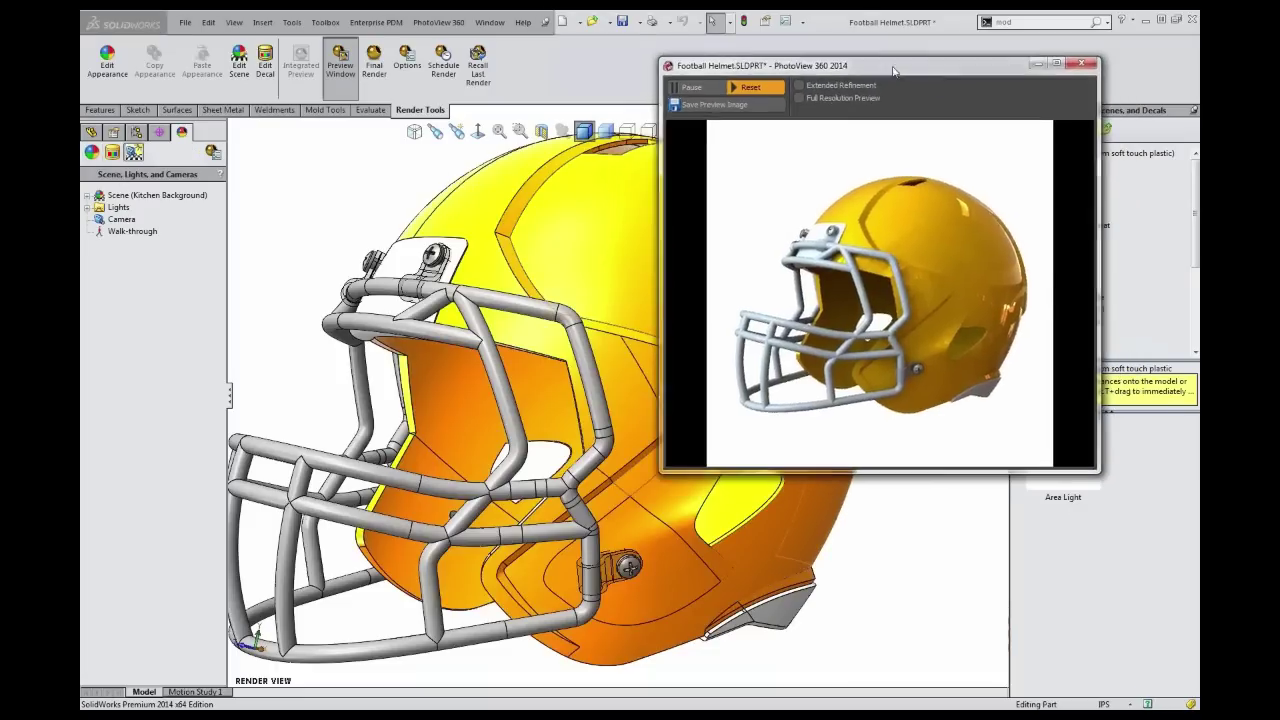
Run the final render of the helmet and move the Final Render window fully into view
{"action": "left_click", "coordinate": [375, 87]}
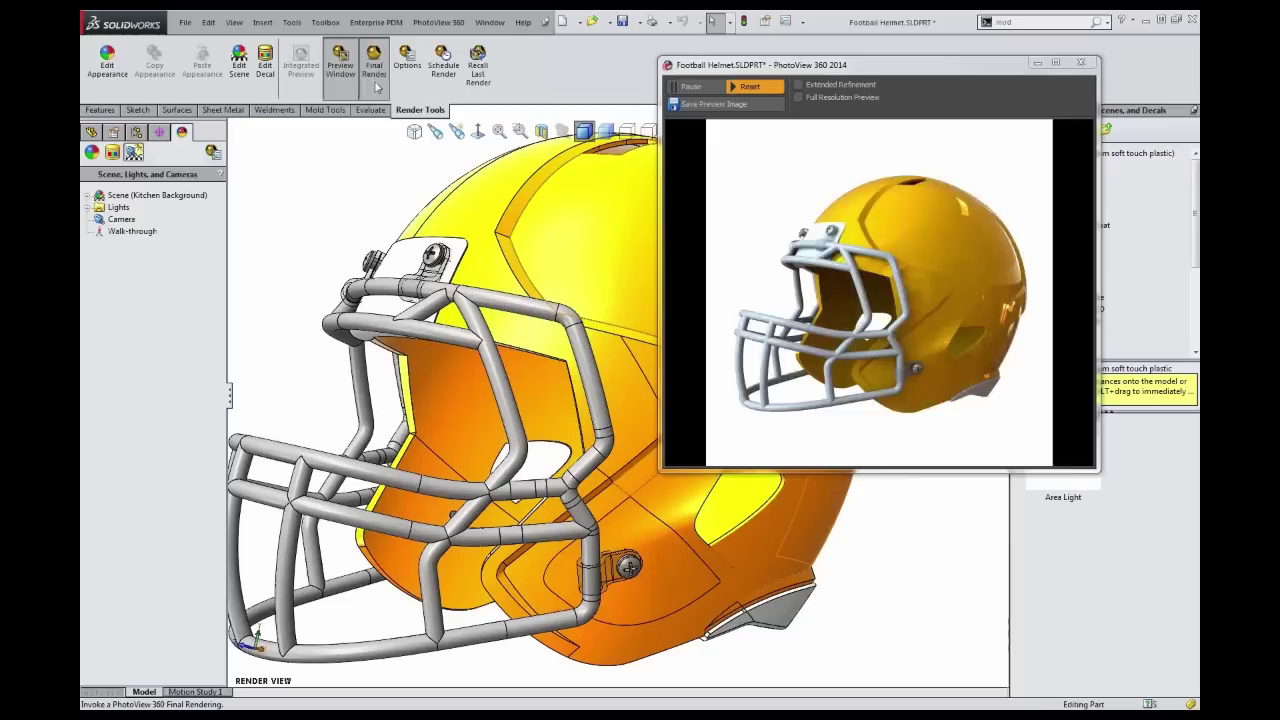
{"action": "left_click_drag", "start_coordinate": [1199, 189], "coordinate": [602, 103]}
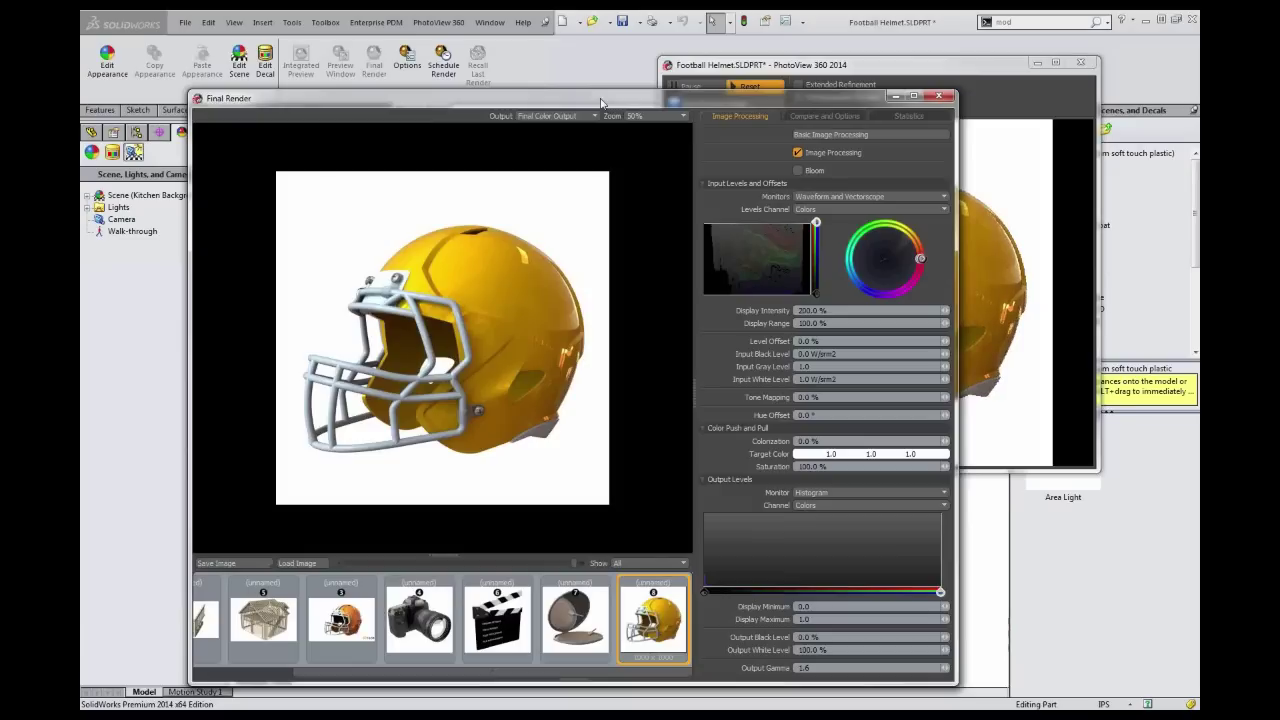
{"action": "left_click_drag", "start_coordinate": [631, 103], "coordinate": [581, 65]}
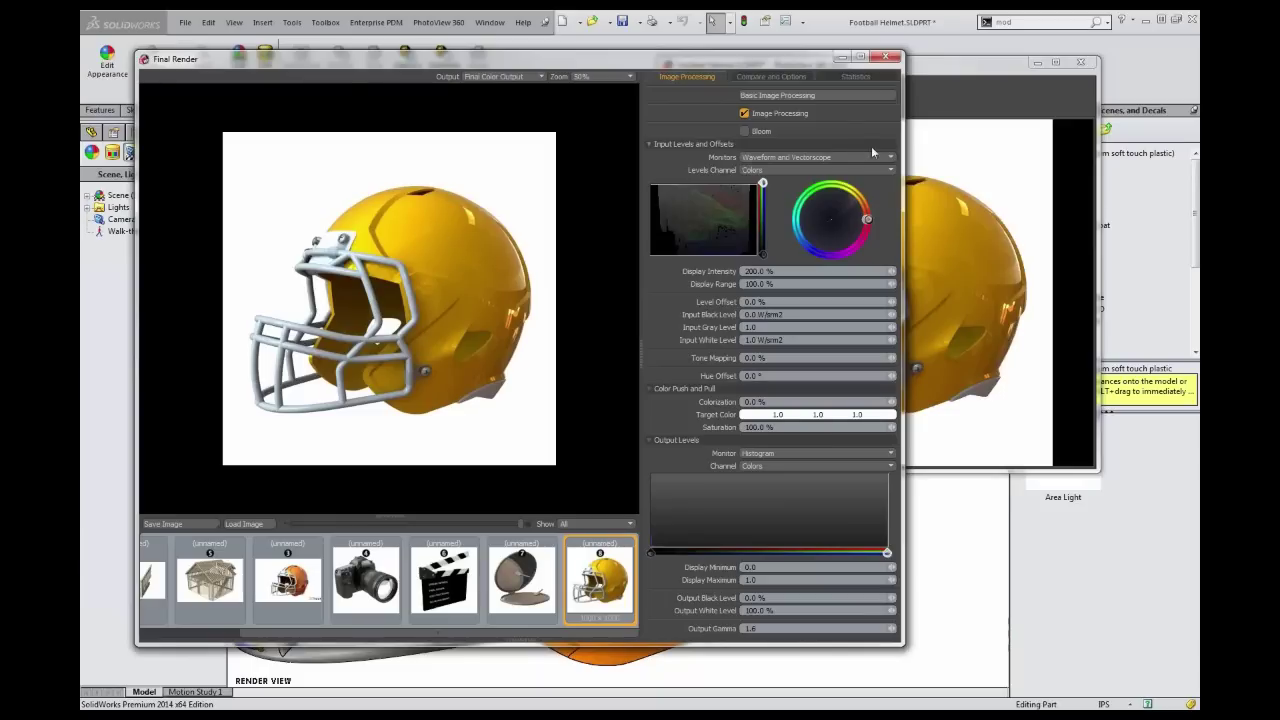
Shift the rendered image's hue offset to about -8° on the color wheel for a more orange helmet
{"action": "left_click_drag", "start_coordinate": [867, 222], "coordinate": [862, 236]}
{"action": "left_click_drag", "start_coordinate": [826, 178], "coordinate": [834, 225]}
{"action": "left_click_drag", "start_coordinate": [834, 224], "coordinate": [835, 226]}
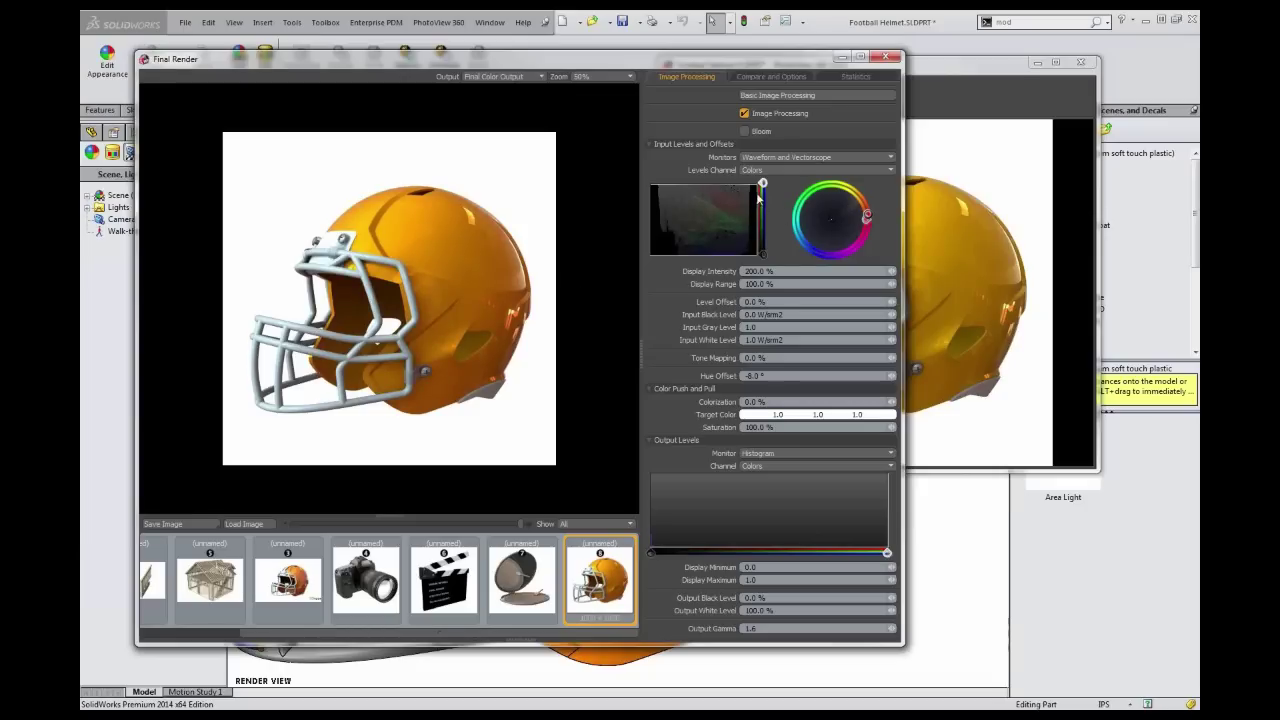
Lower the render's input white level to about 0.72 W/srm2 and raise its input black level to about 0.037 W/srm2
{"action": "left_click_drag", "start_coordinate": [705, 63], "coordinate": [736, 67]}
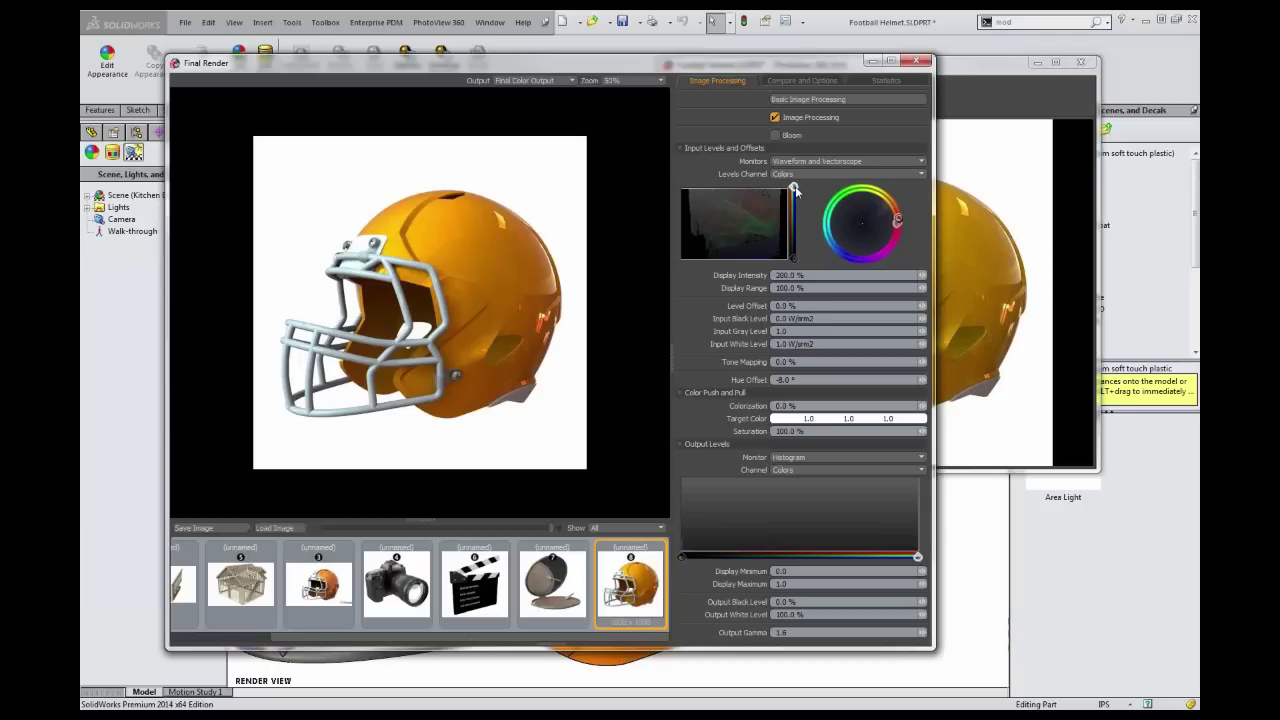
{"action": "mouse_move", "coordinate": [795, 191]}
{"action": "left_mouse_down"}
{"action": "mouse_move", "coordinate": [798, 273]}
{"action": "mouse_move", "coordinate": [793, 192]}
{"action": "mouse_move", "coordinate": [795, 206]}
{"action": "left_mouse_up"}
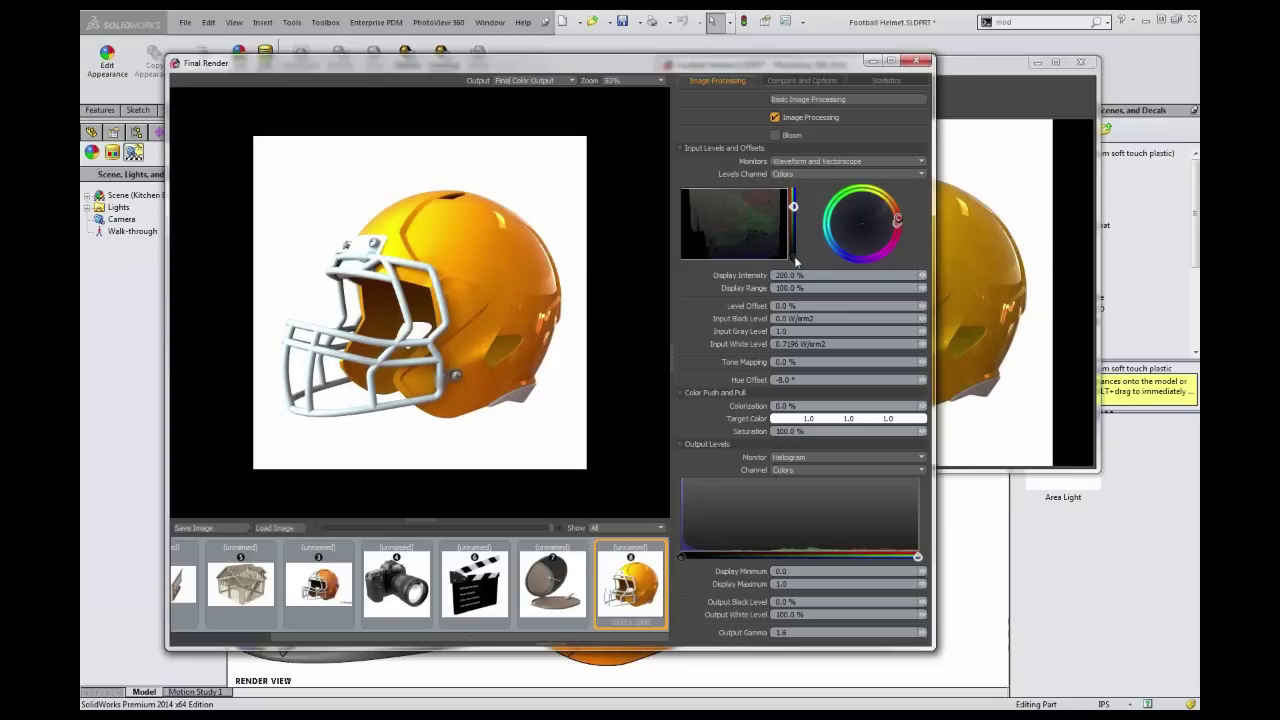
{"action": "left_click_drag", "start_coordinate": [791, 261], "coordinate": [796, 252]}
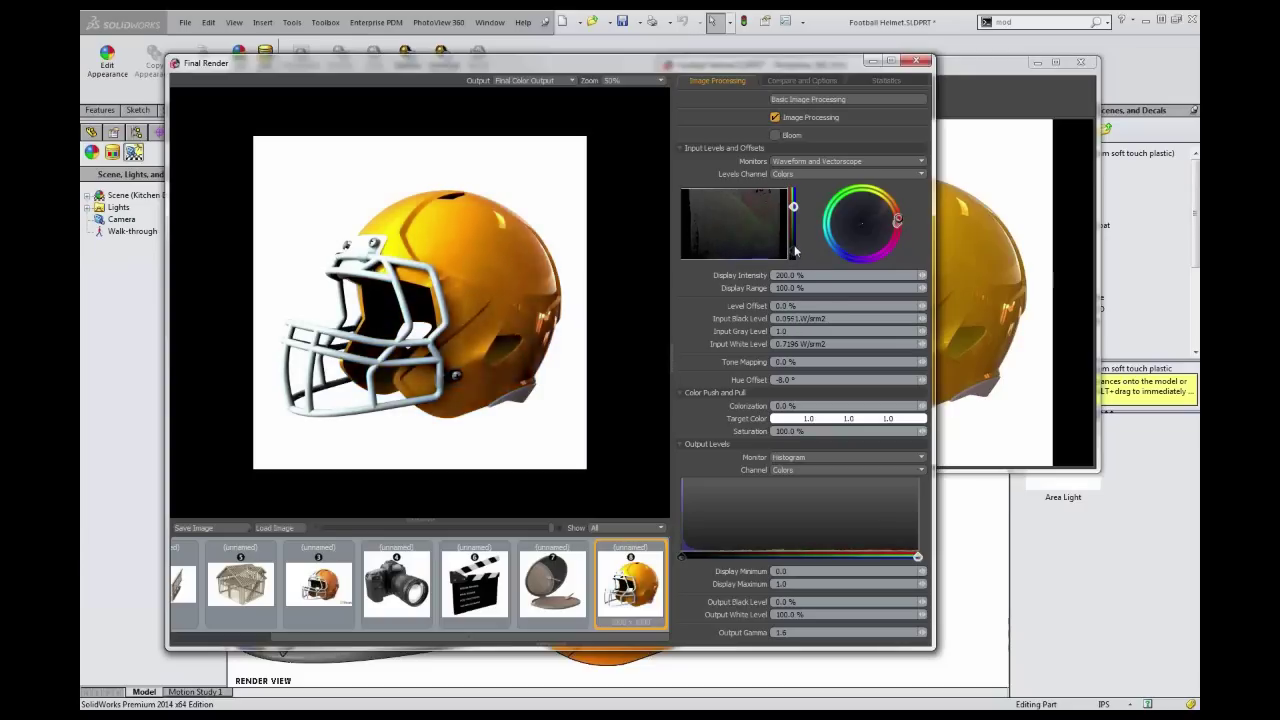
{"action": "left_click_drag", "start_coordinate": [798, 211], "coordinate": [792, 256]}
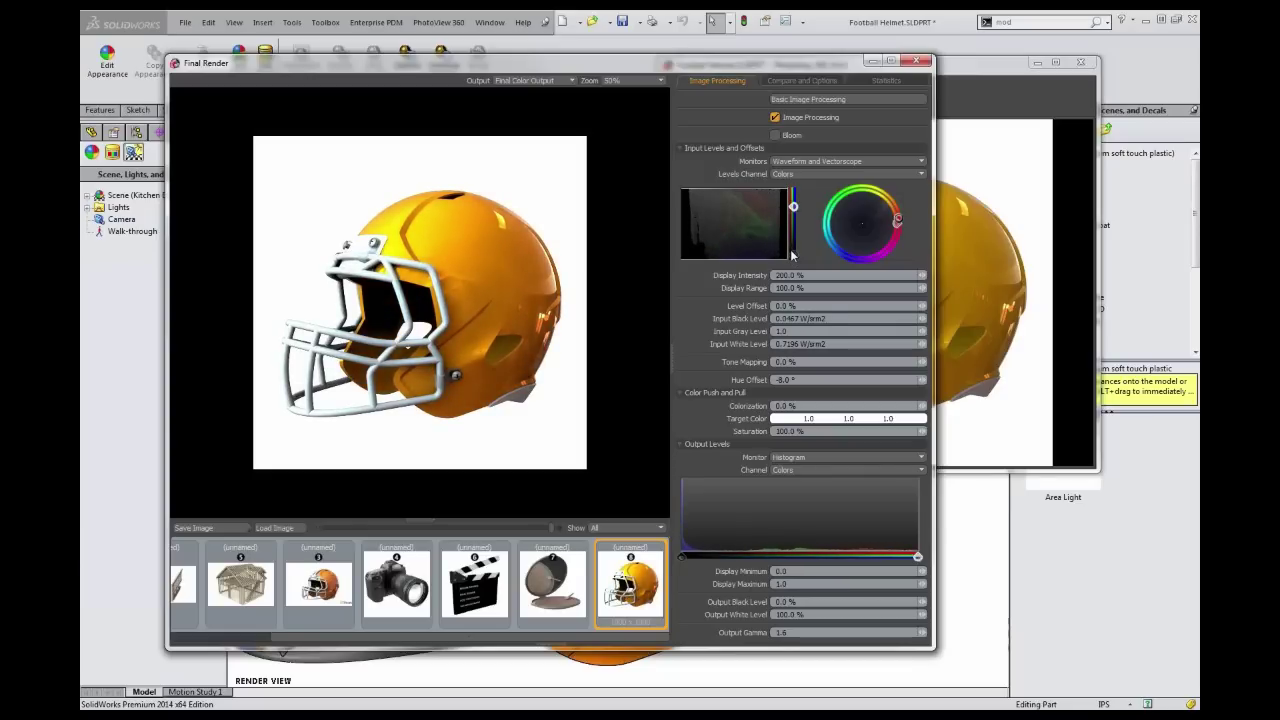
{"action": "left_click_drag", "start_coordinate": [792, 256], "coordinate": [792, 257]}
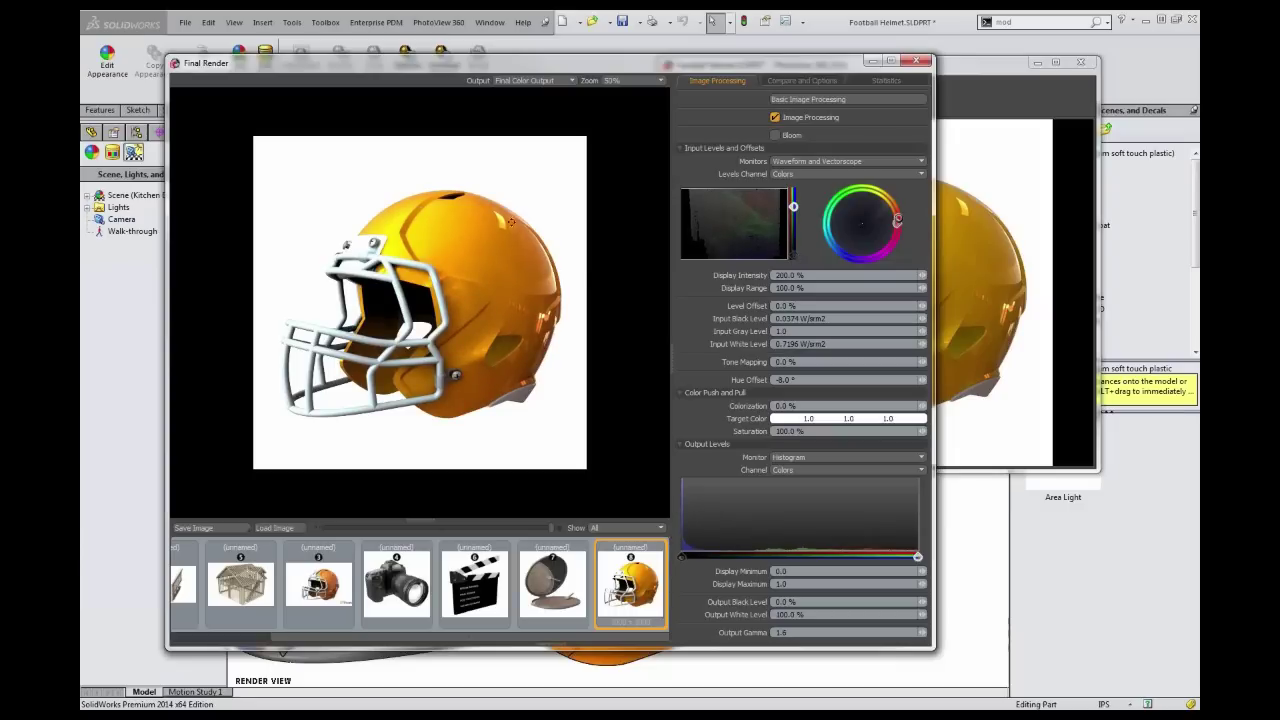
Save the final render to the Desktop as a PNG image named helmet and move the opened image into view
{"action": "left_click", "coordinate": [197, 528]}
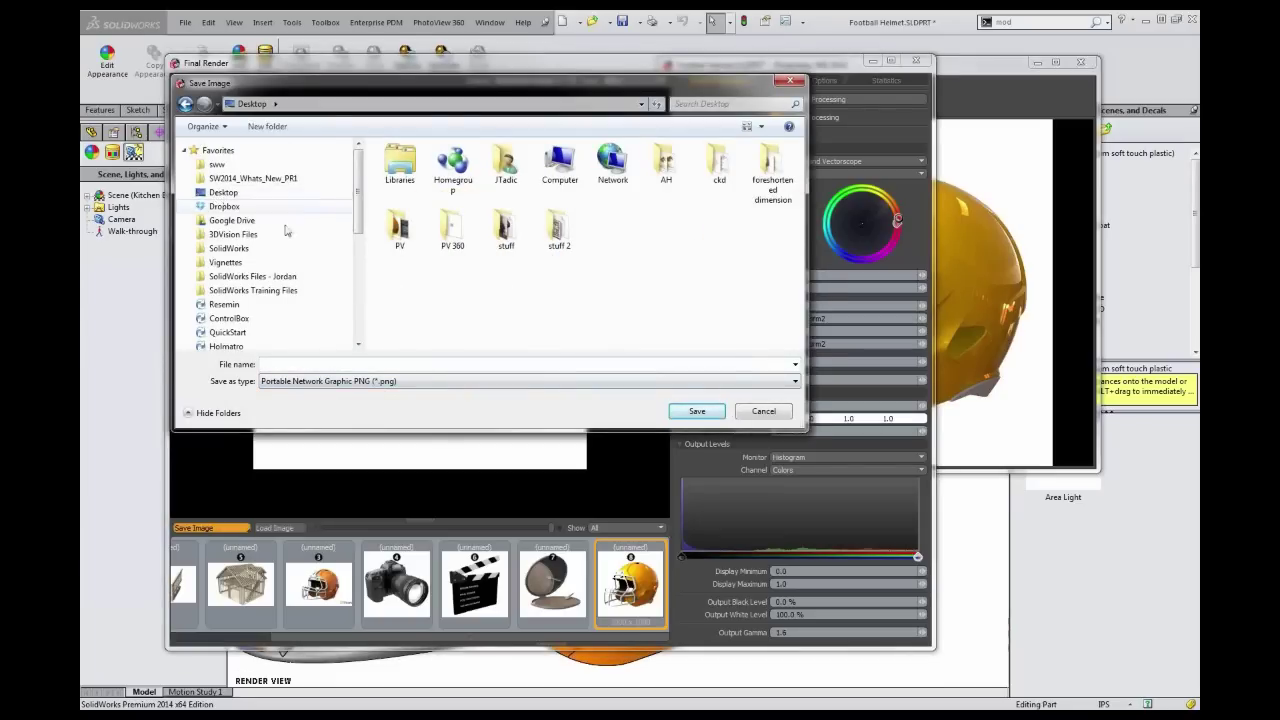
{"action": "left_click", "coordinate": [325, 366]}
{"action": "type", "text": "helmet"}
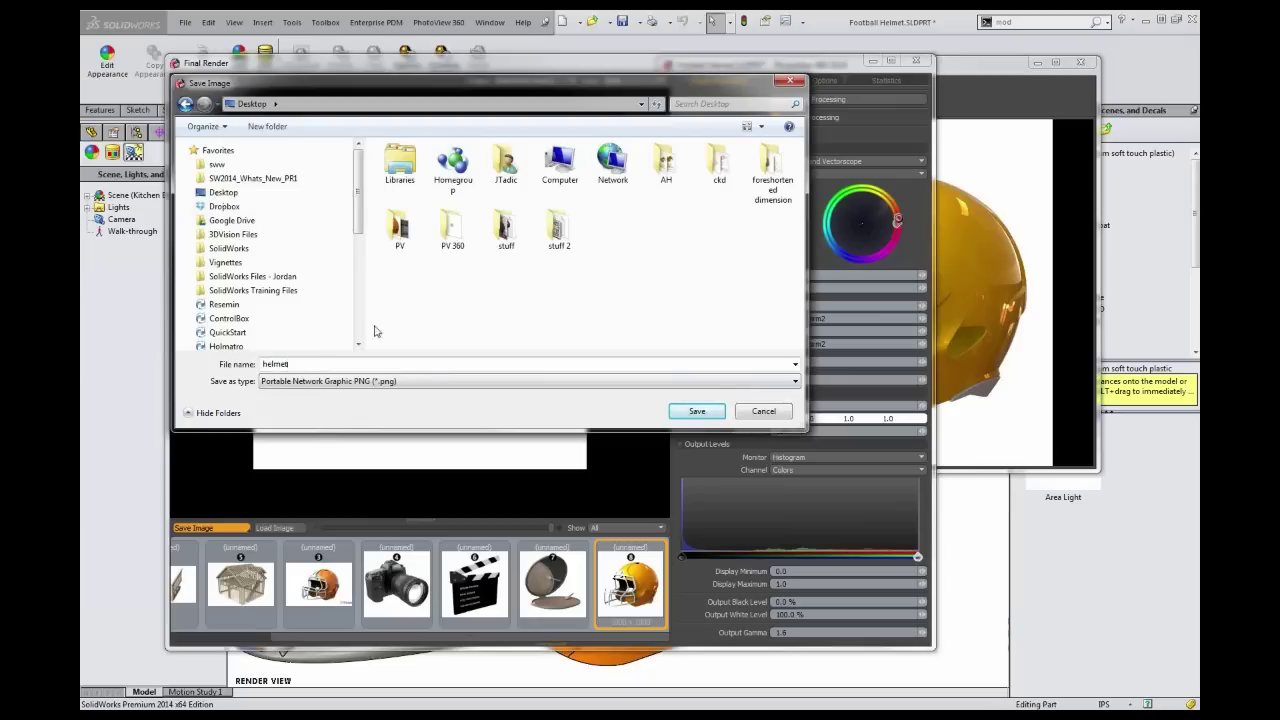
{"action": "left_click", "coordinate": [685, 414]}
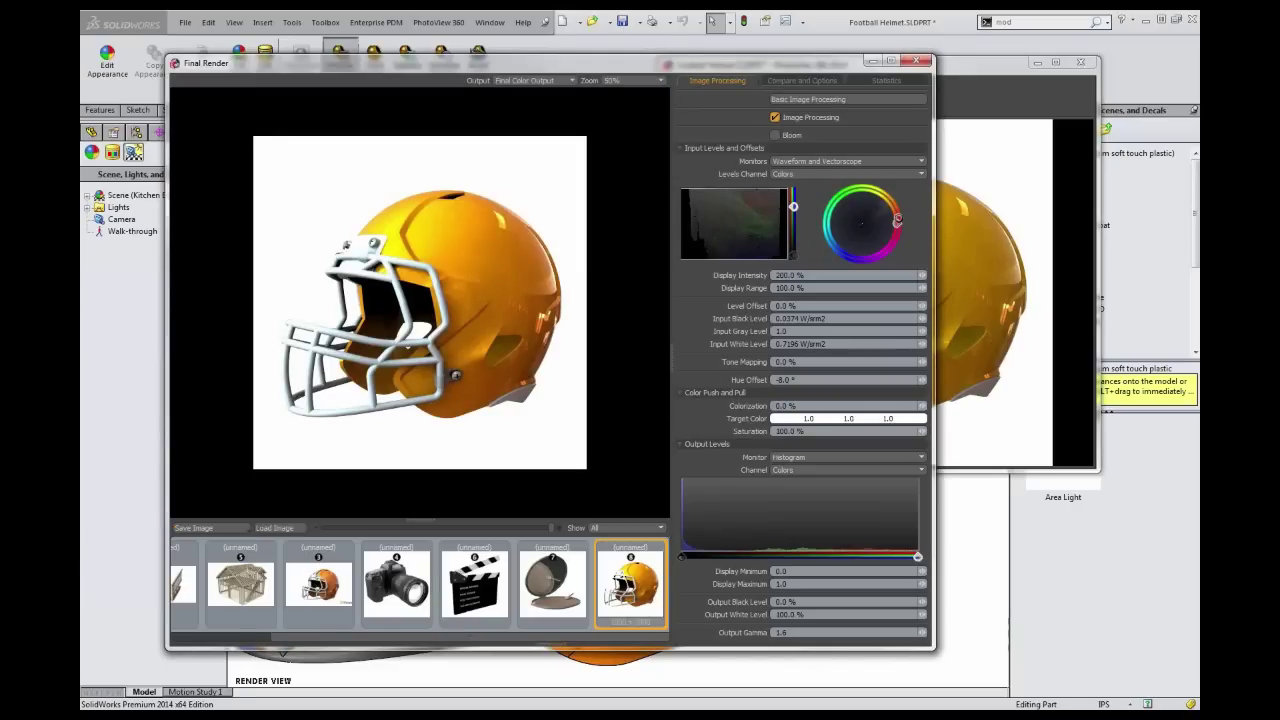
{"action": "left_click", "coordinate": [915, 62]}
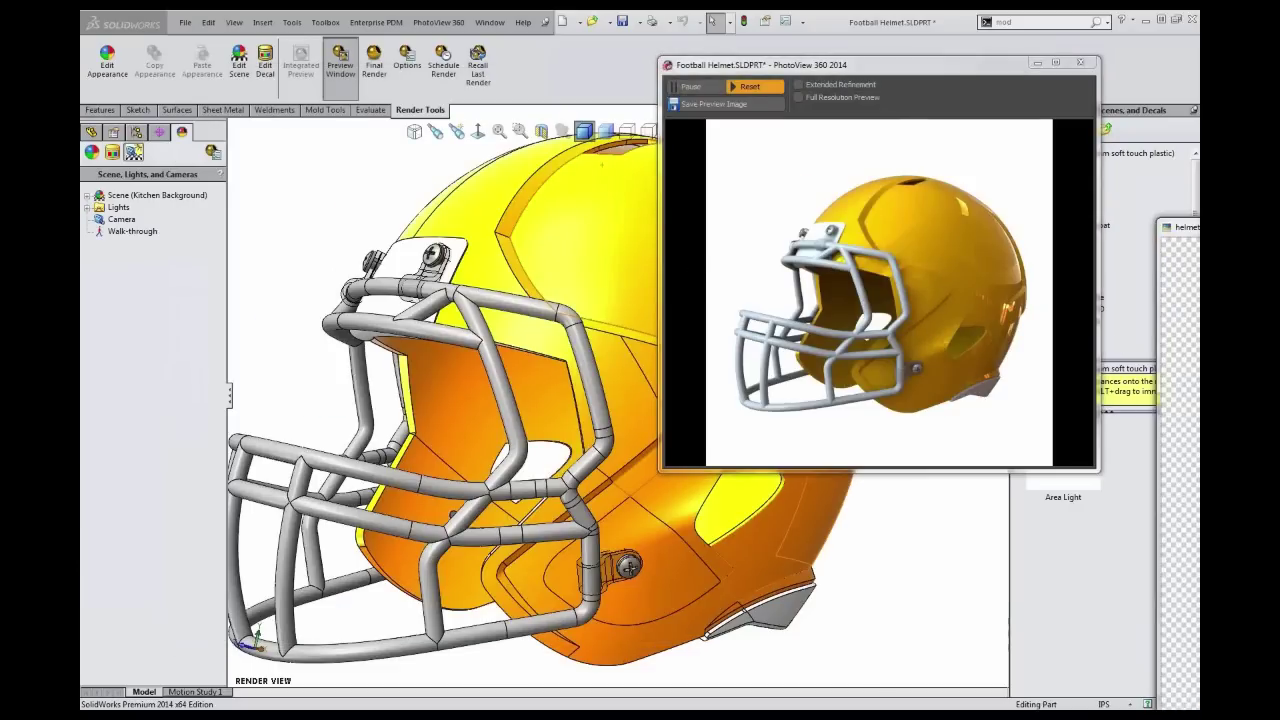
{"action": "left_click_drag", "start_coordinate": [1195, 230], "coordinate": [710, 44]}
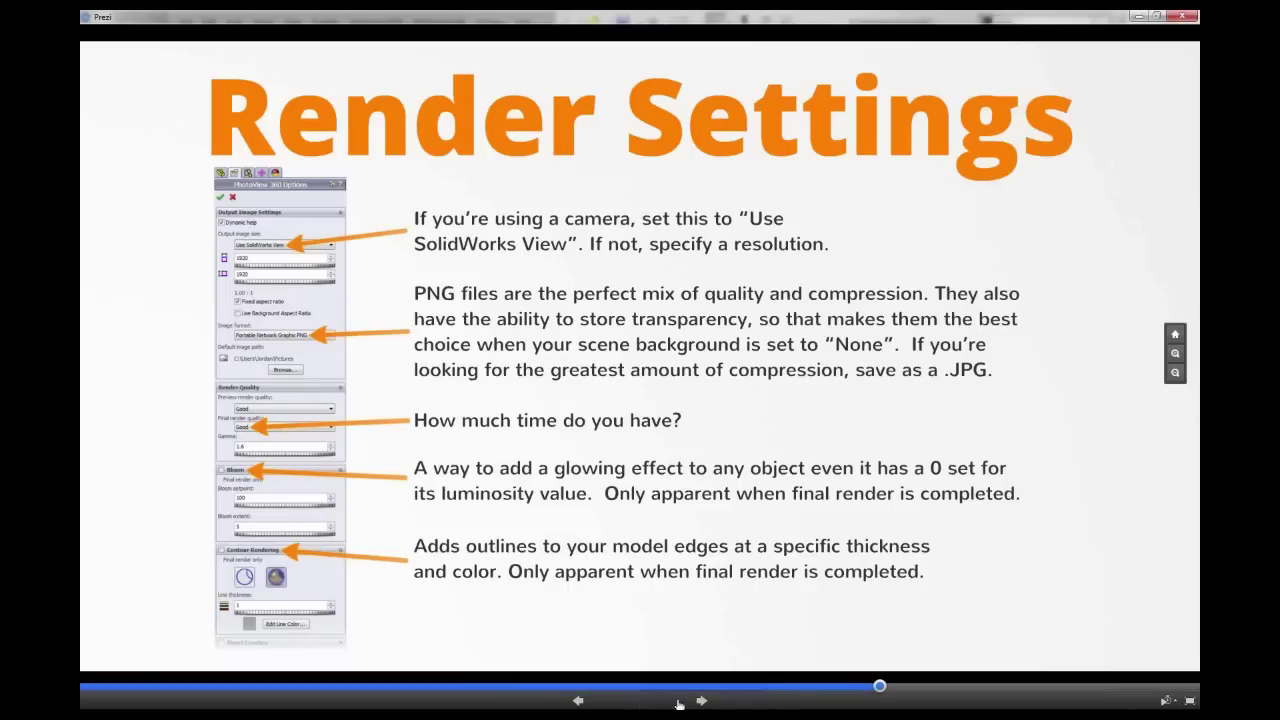
{"action": "key", "text": "Right"}
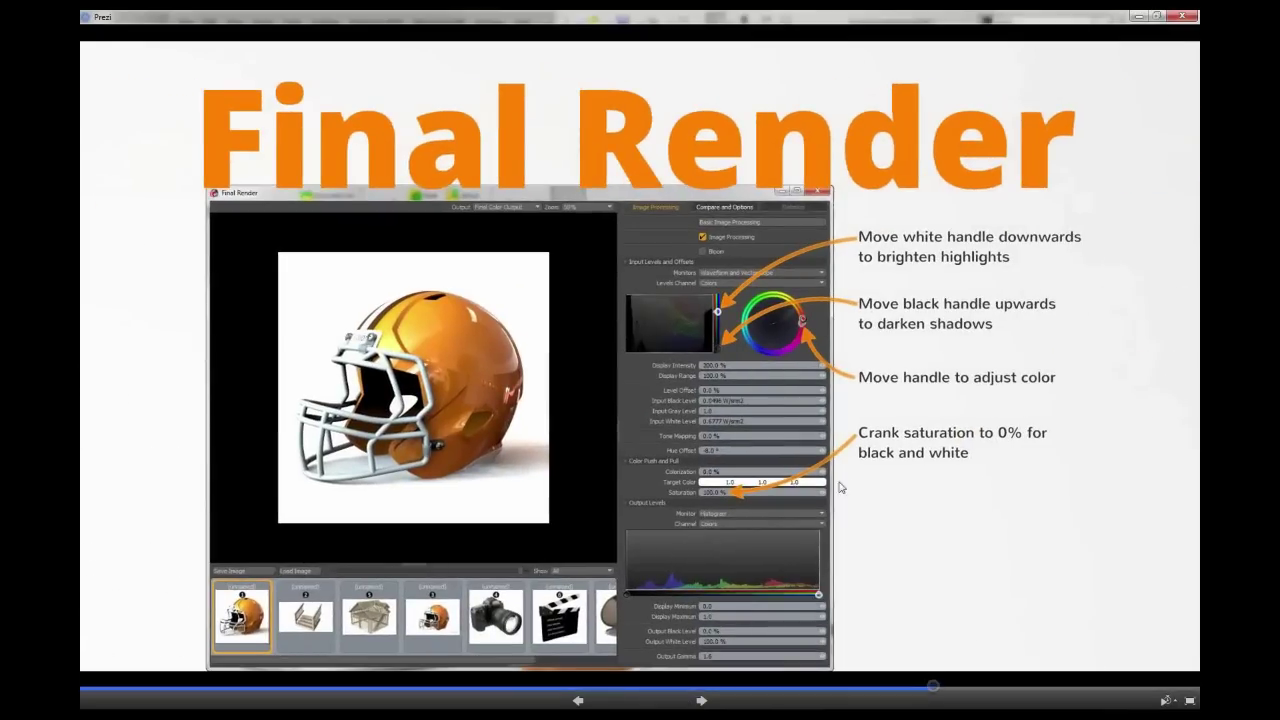
{"action": "key", "text": "Right"}
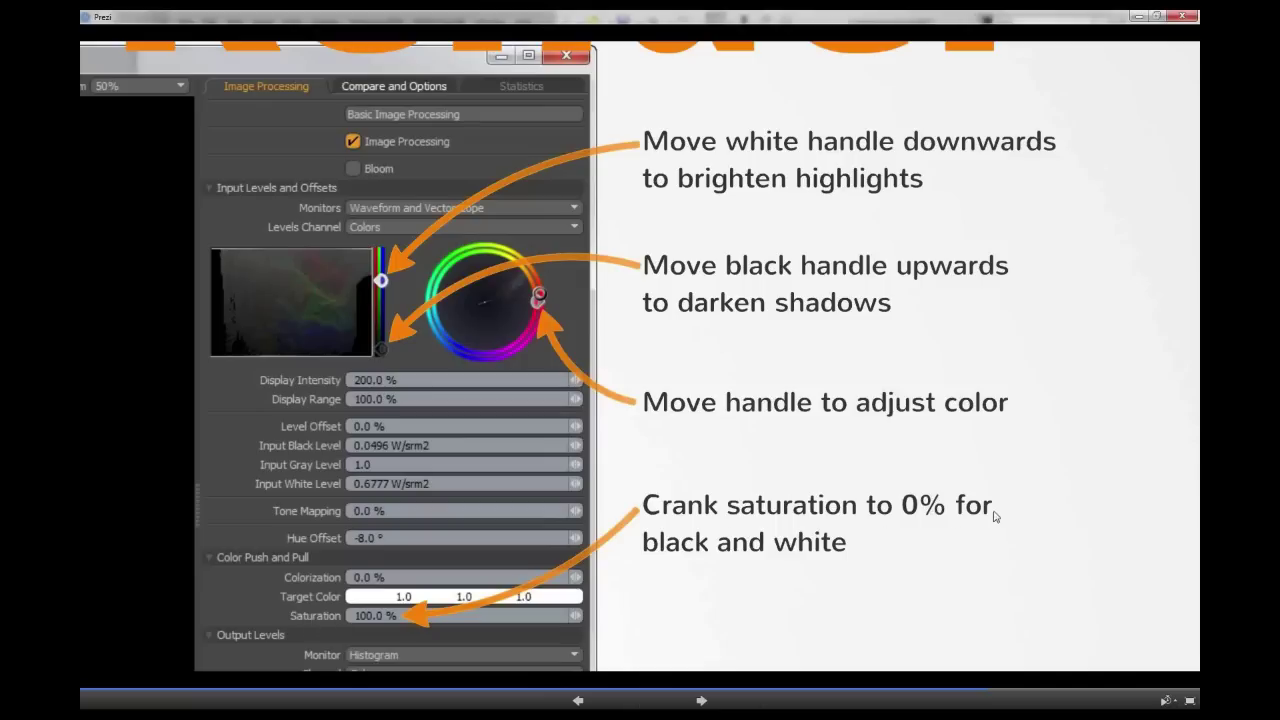
{"action": "left_click", "coordinate": [703, 701]}
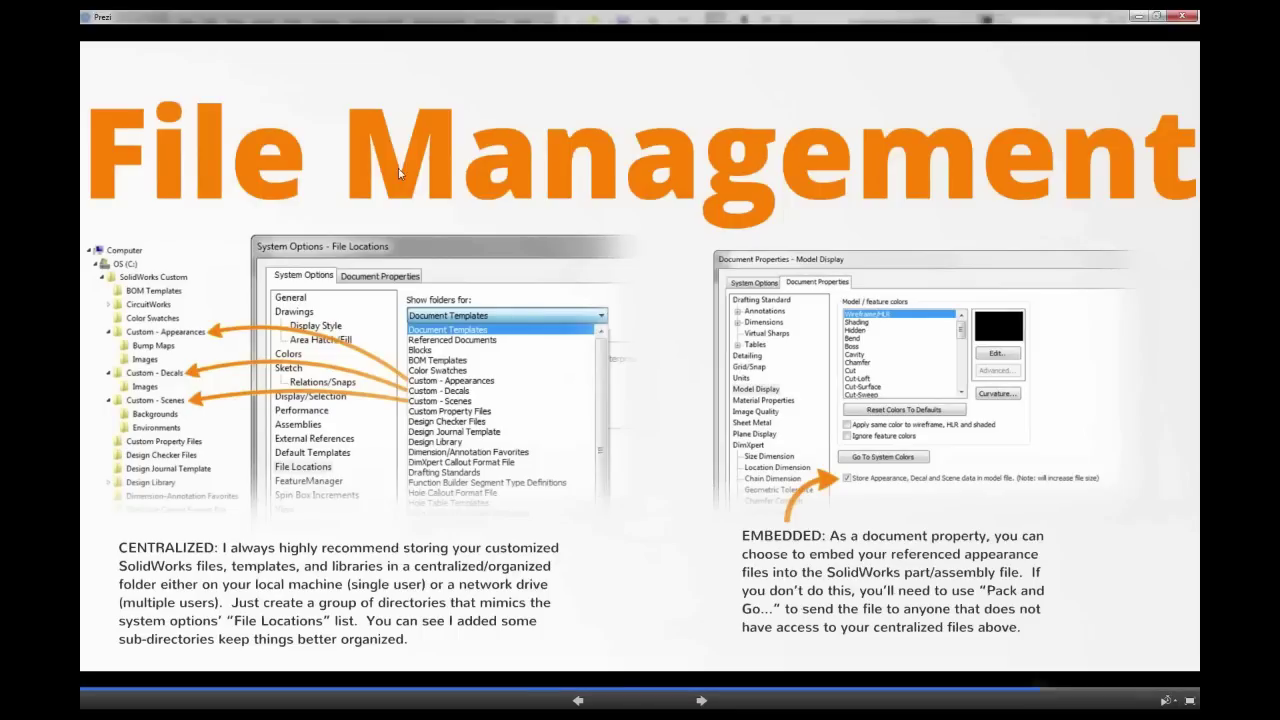
{"action": "left_click", "coordinate": [708, 701]}
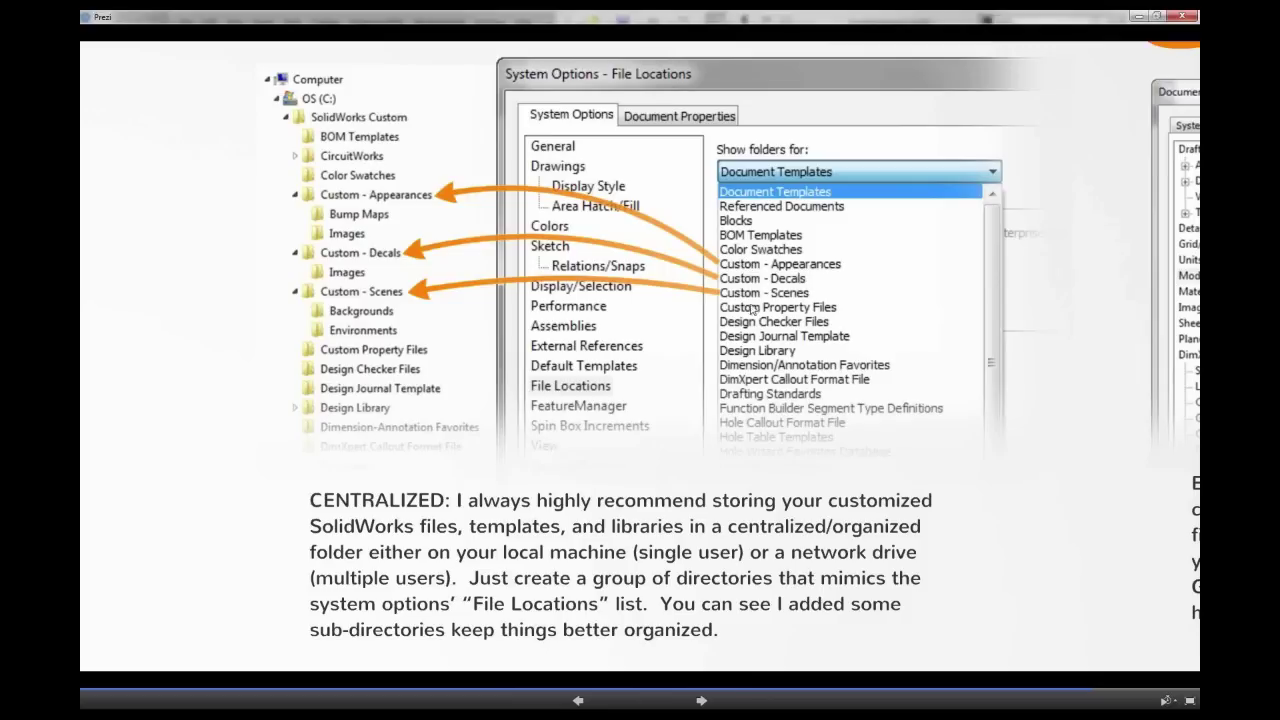
{"action": "left_click", "coordinate": [701, 703]}
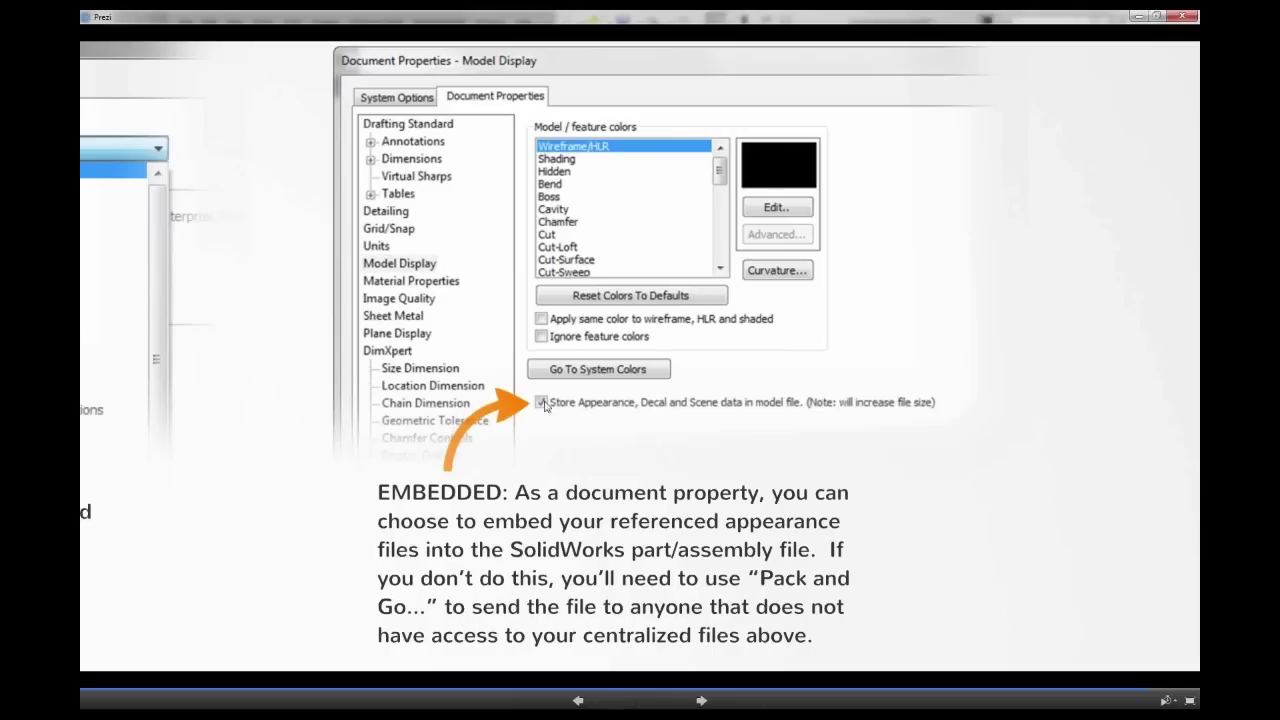
{"action": "left_click", "coordinate": [594, 703]}
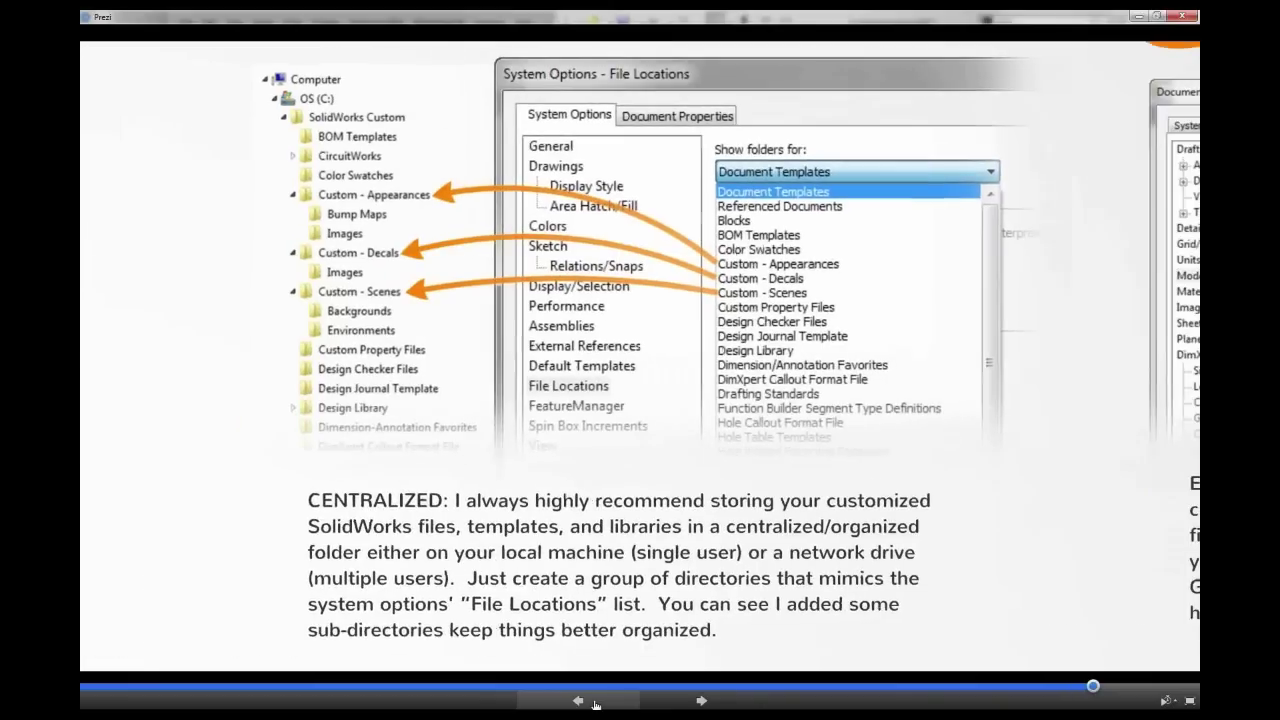
{"action": "left_click", "coordinate": [700, 701]}
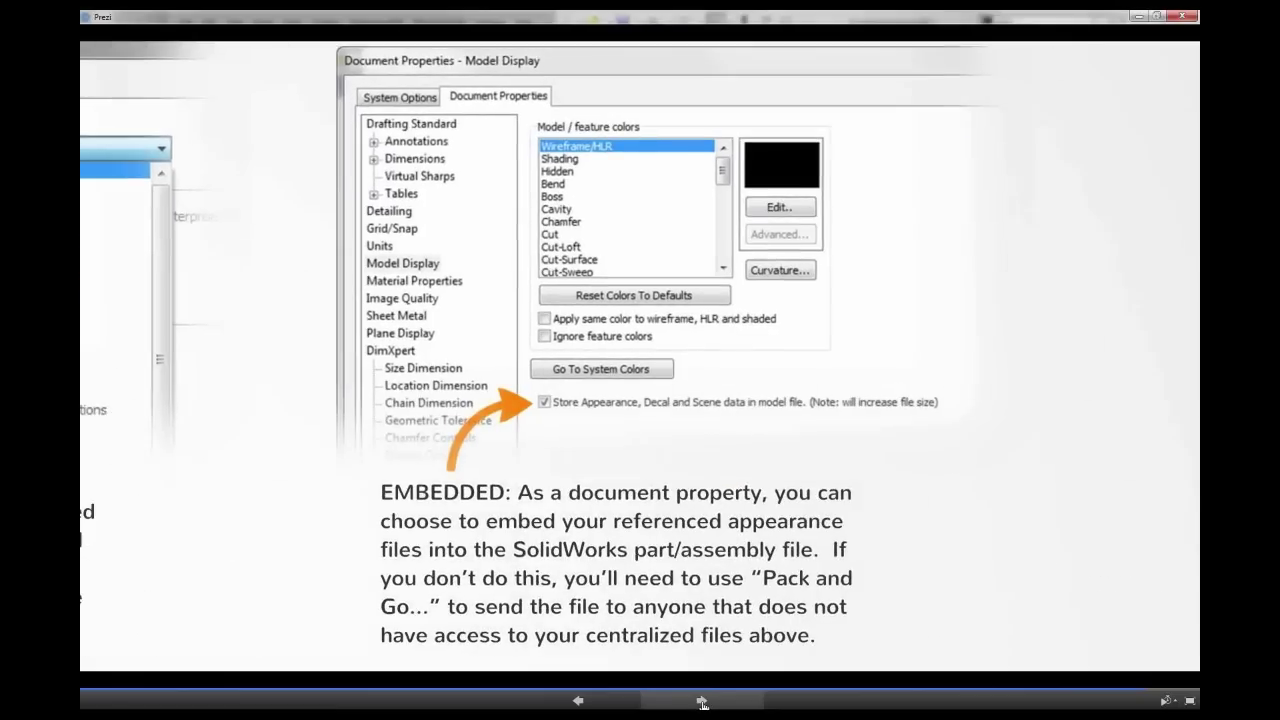
{"action": "left_click", "coordinate": [701, 701]}
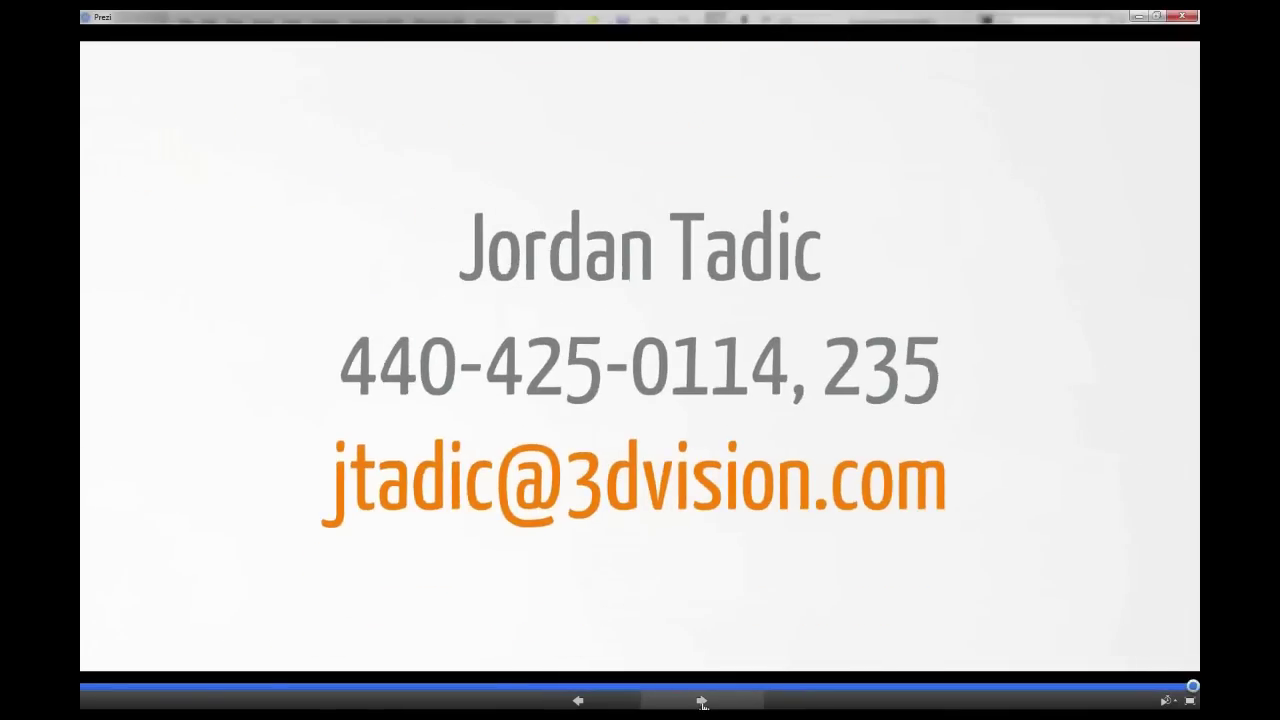
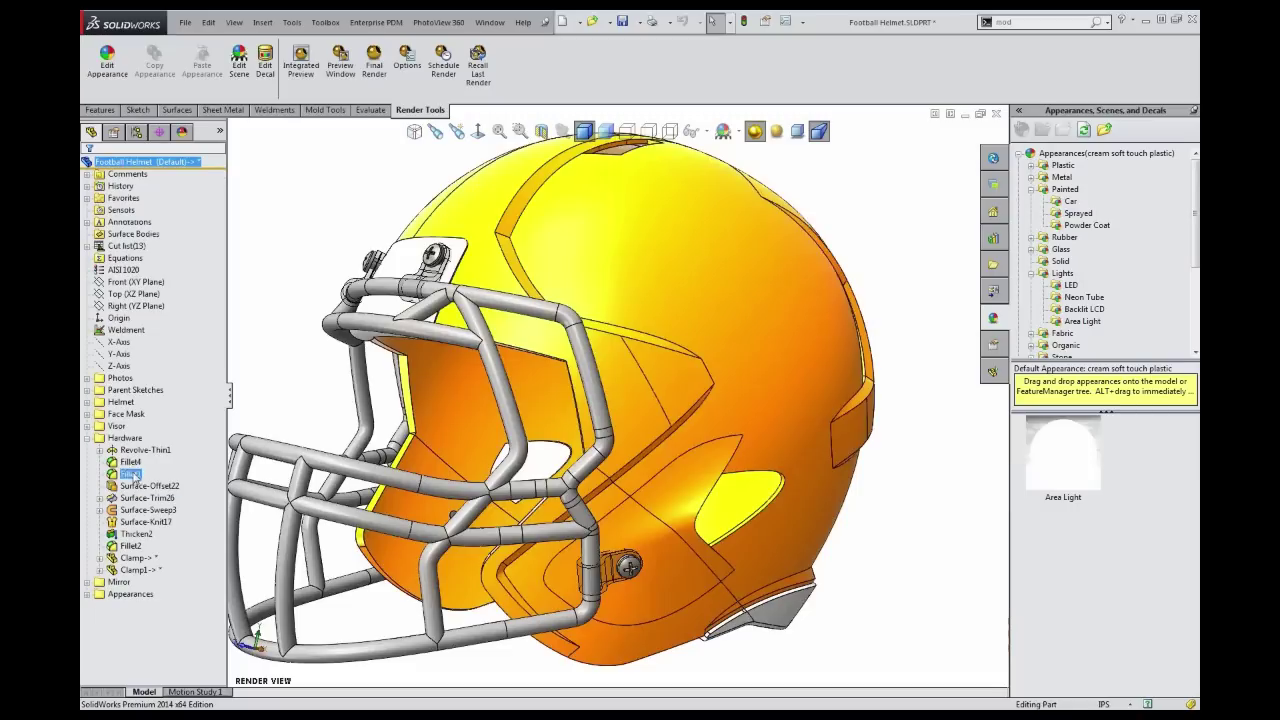
Collapse the Hardware folder and examine the appearance options of the top-level Football Helmet part, including removing all part appearances
{"action": "left_click", "coordinate": [87, 438]}
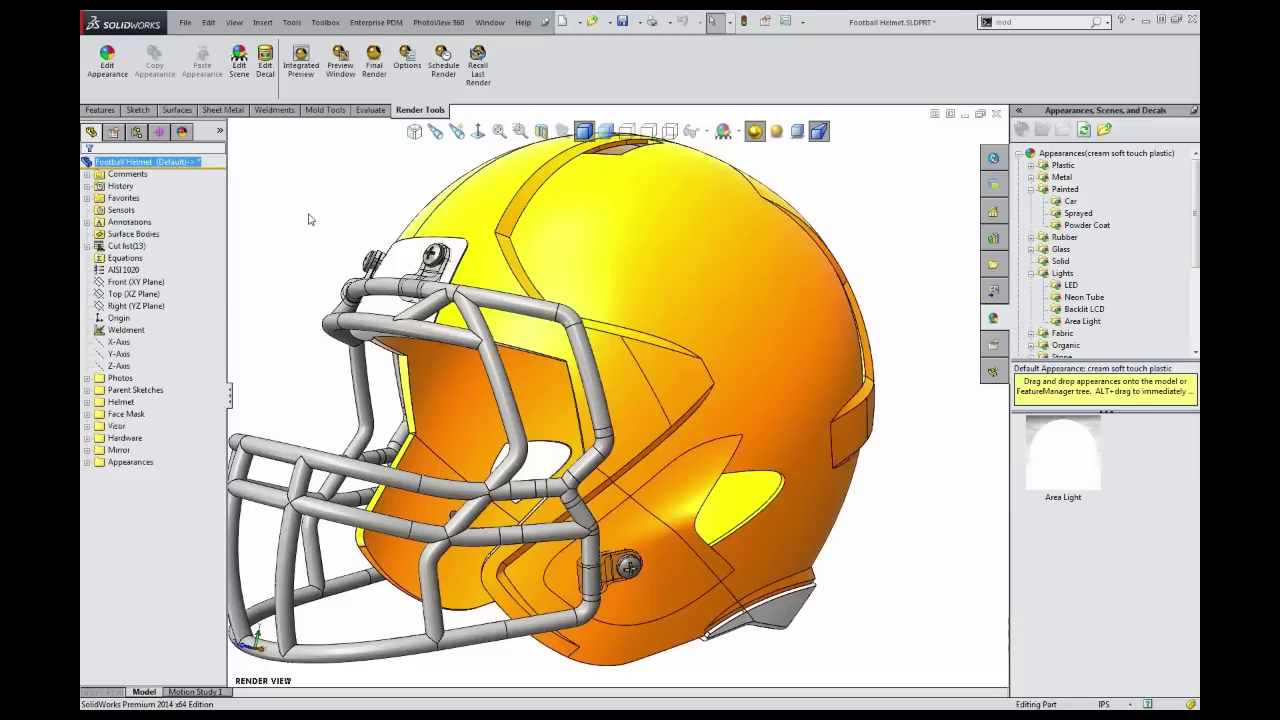
{"action": "right_click", "coordinate": [145, 168]}
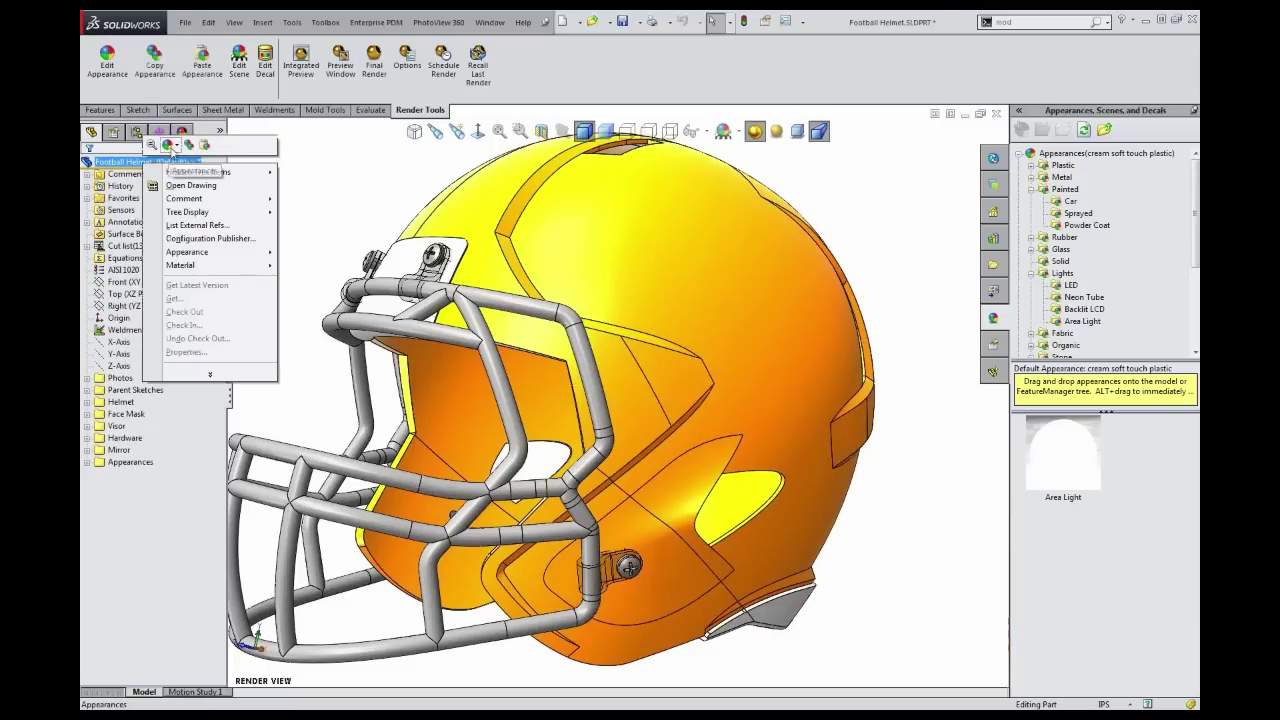
{"action": "mouse_move", "coordinate": [172, 150]}
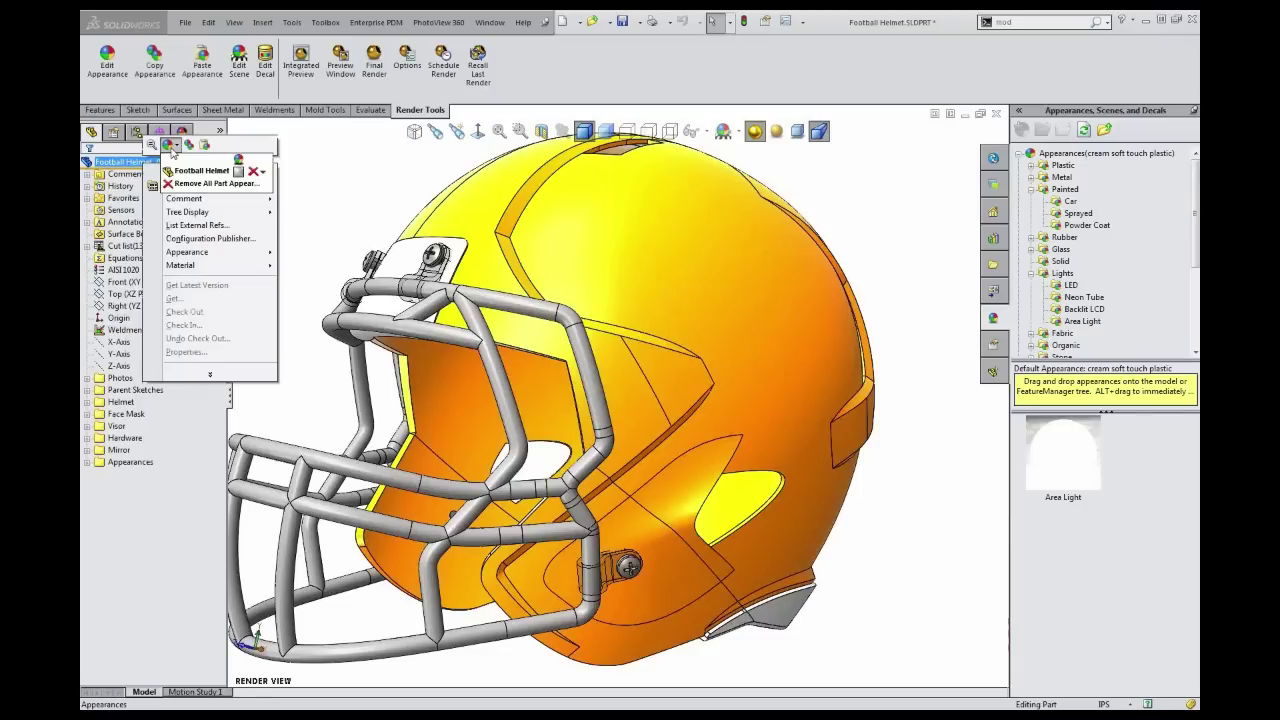
{"action": "left_click", "coordinate": [347, 166]}
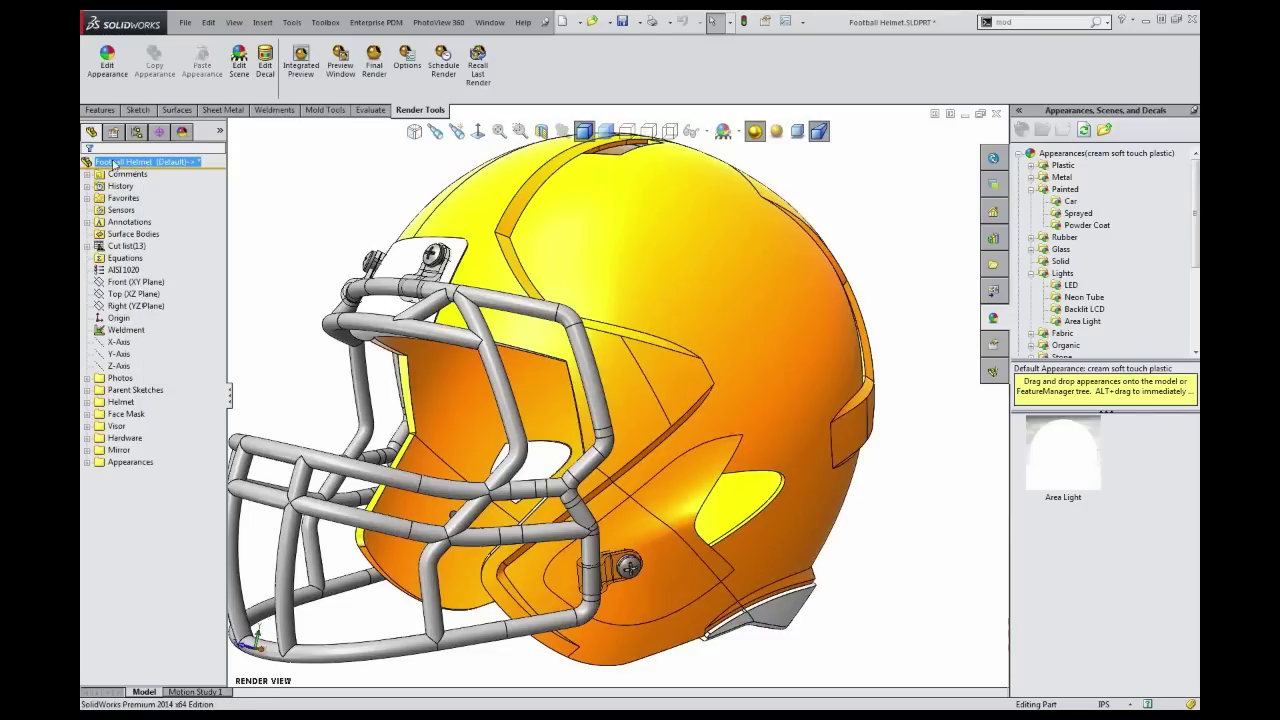
{"action": "right_click", "coordinate": [118, 163]}
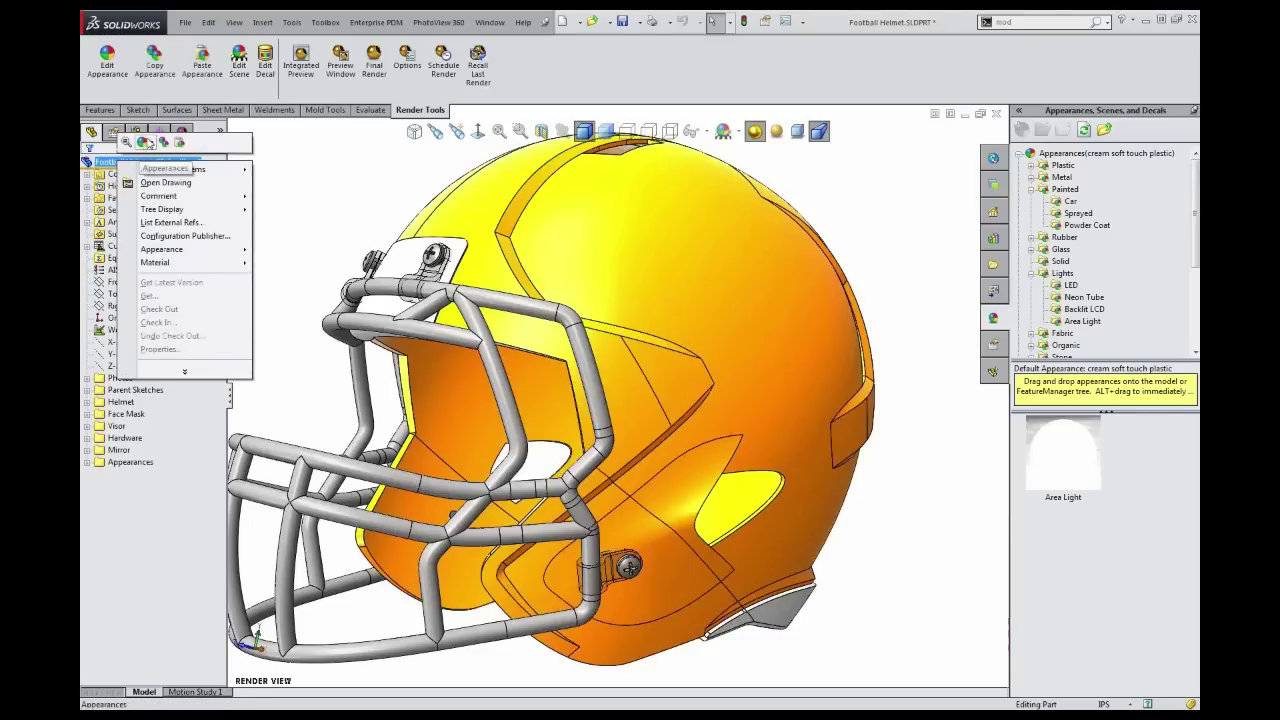
{"action": "left_click", "coordinate": [146, 145]}
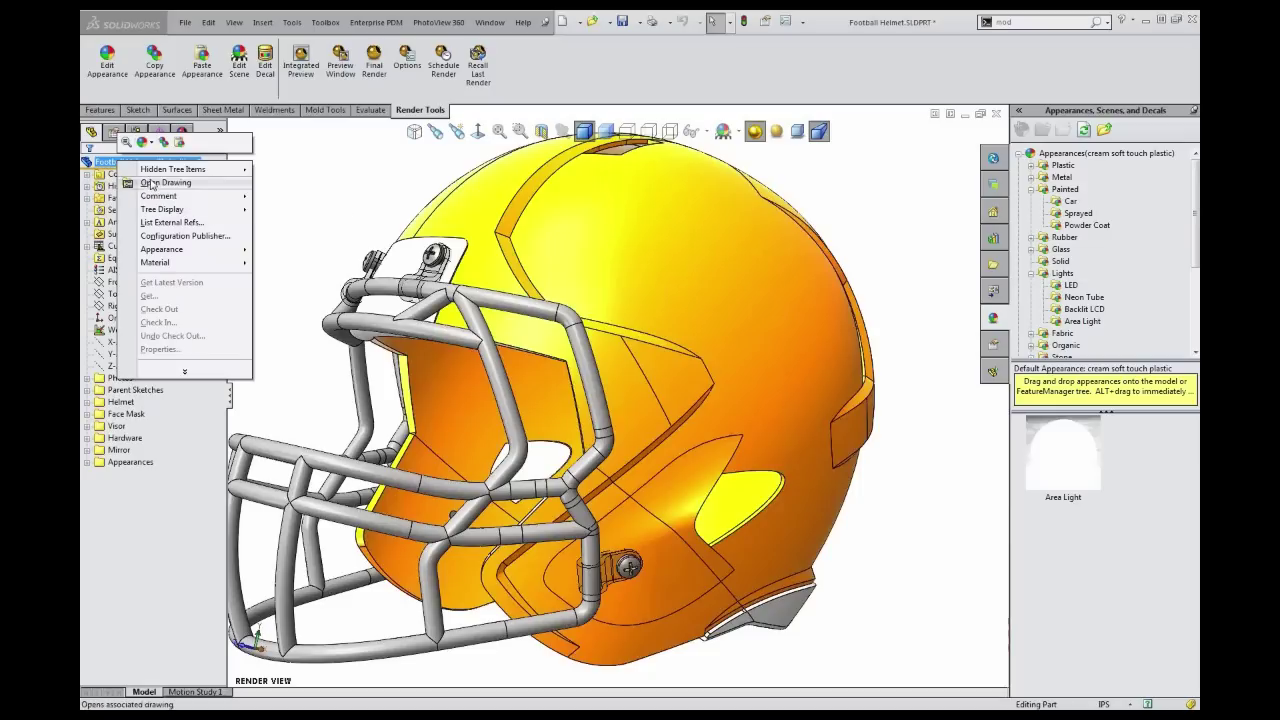
{"action": "left_click", "coordinate": [150, 145]}
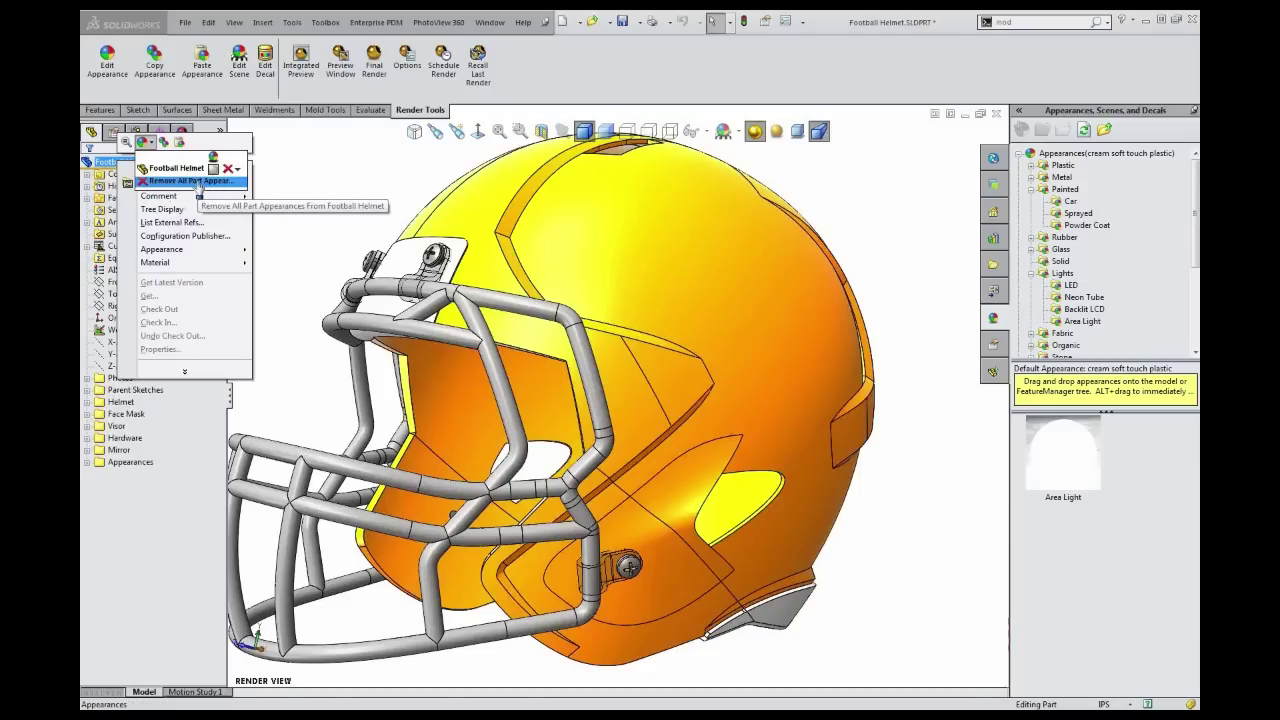
{"action": "left_click", "coordinate": [300, 201]}
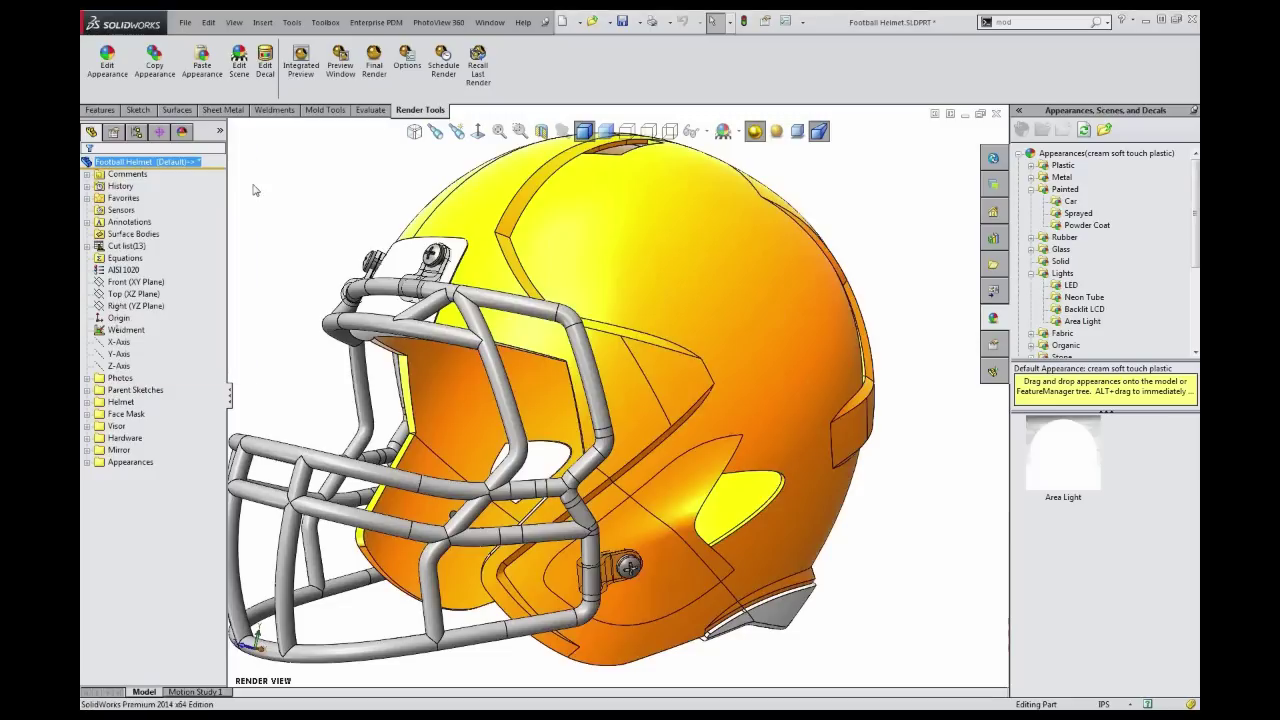
List the helmet's appearances sorted by Hierarchy, expanding the Bodies and Part groups to inspect what is applied at each level
{"action": "left_click", "coordinate": [181, 133]}
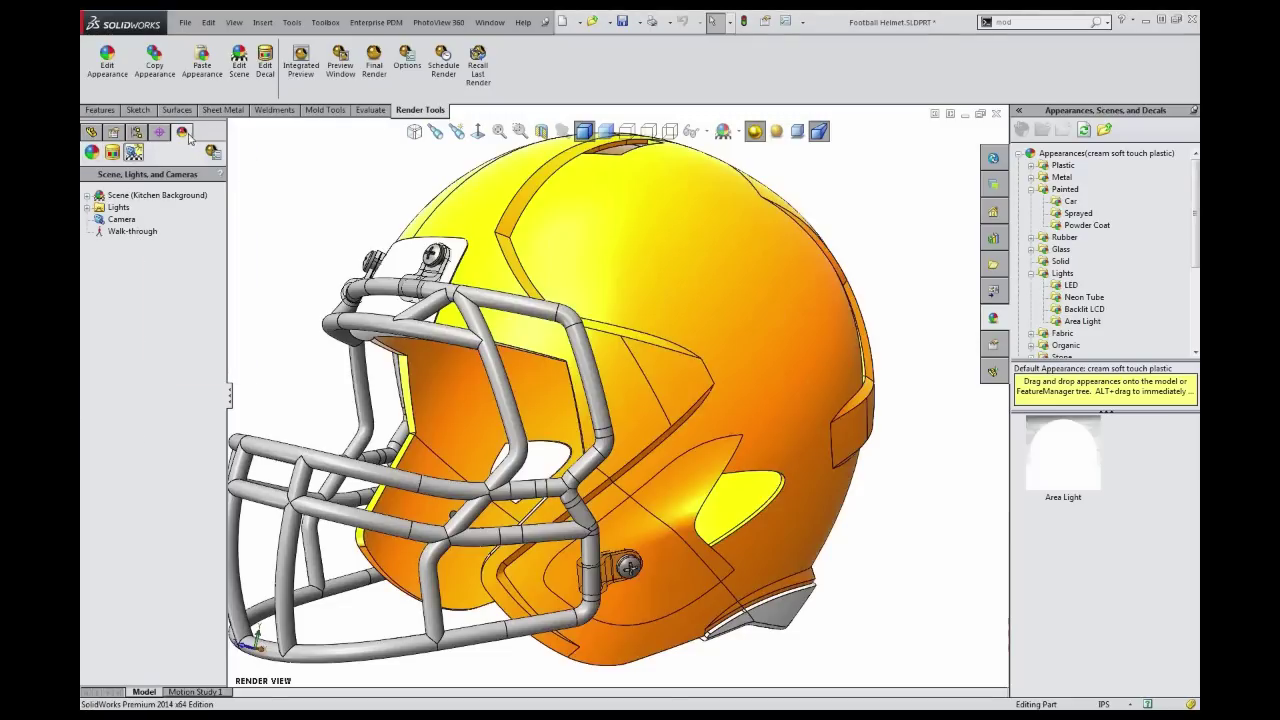
{"action": "left_click", "coordinate": [92, 152]}
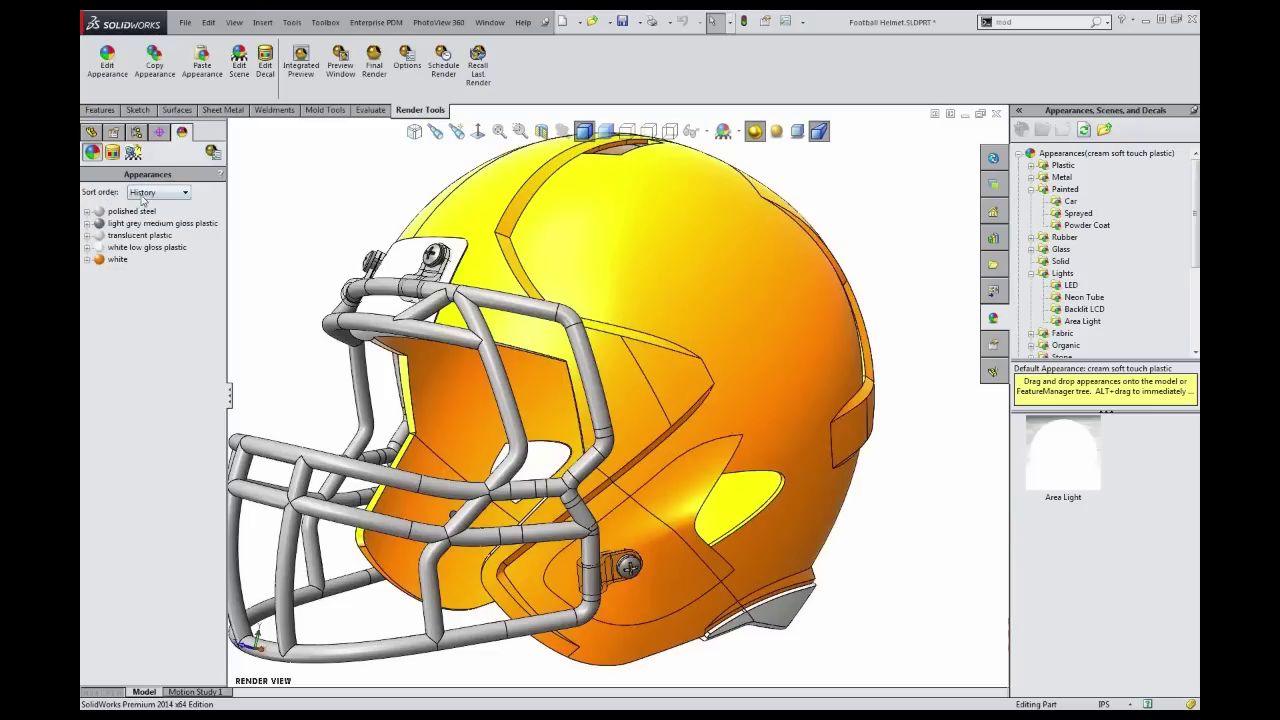
{"action": "left_click", "coordinate": [148, 196]}
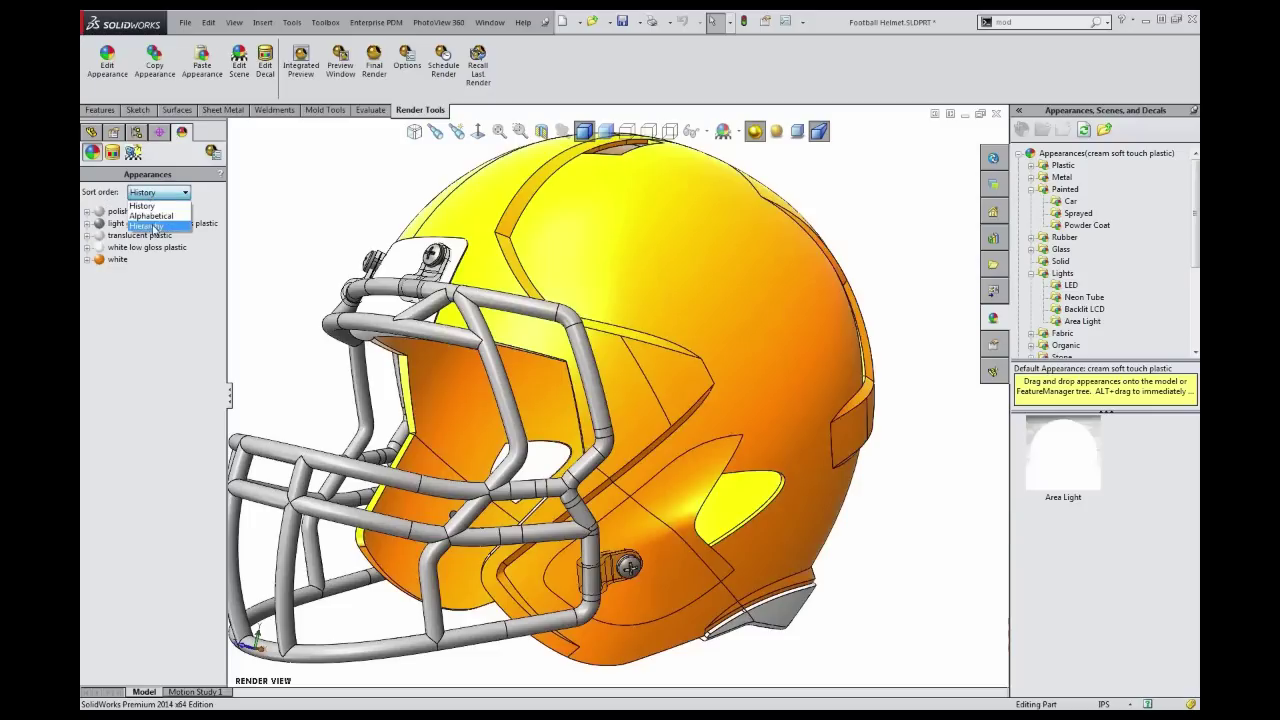
{"action": "left_click", "coordinate": [148, 227]}
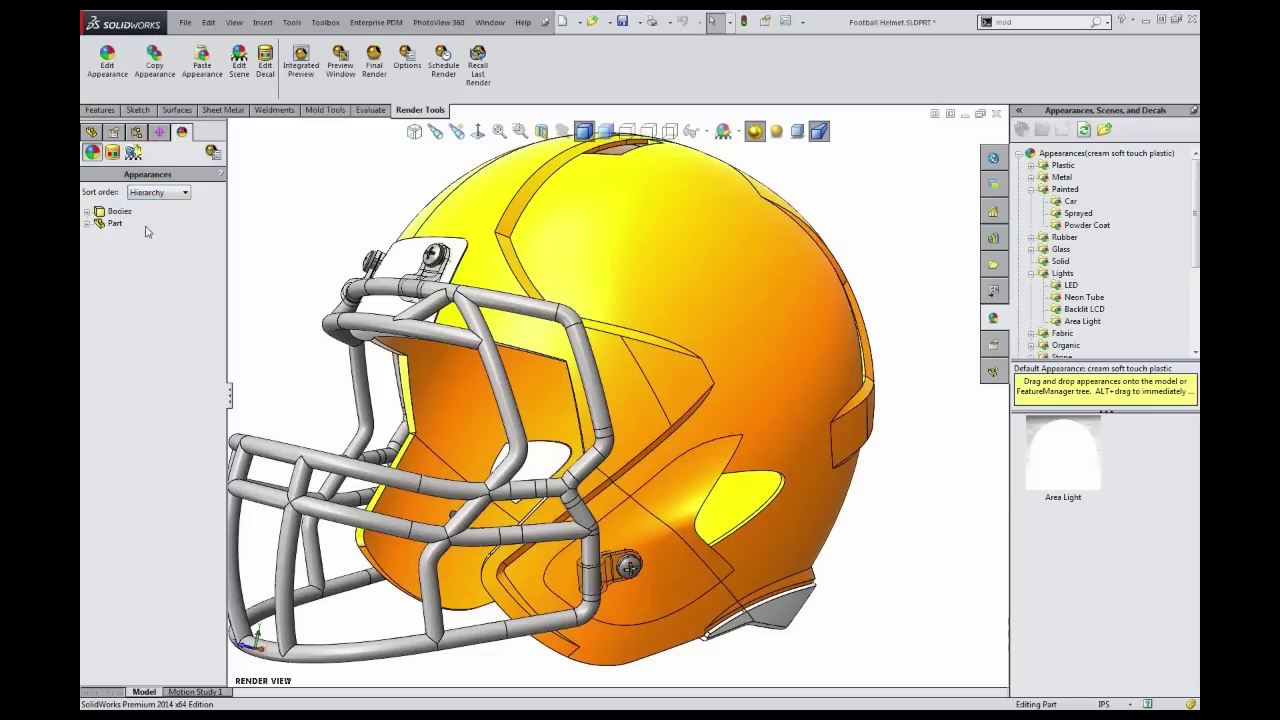
{"action": "left_click", "coordinate": [87, 224]}
{"action": "left_click", "coordinate": [87, 211]}
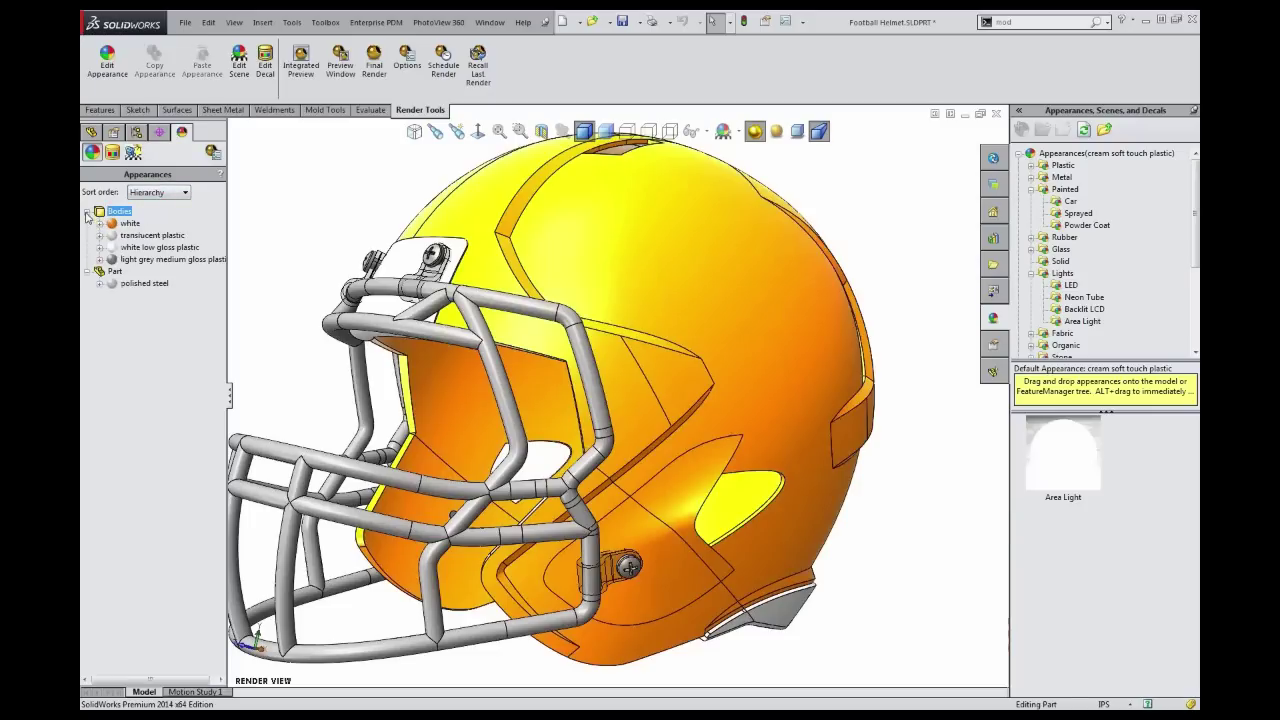
{"action": "mouse_move", "coordinate": [127, 235]}
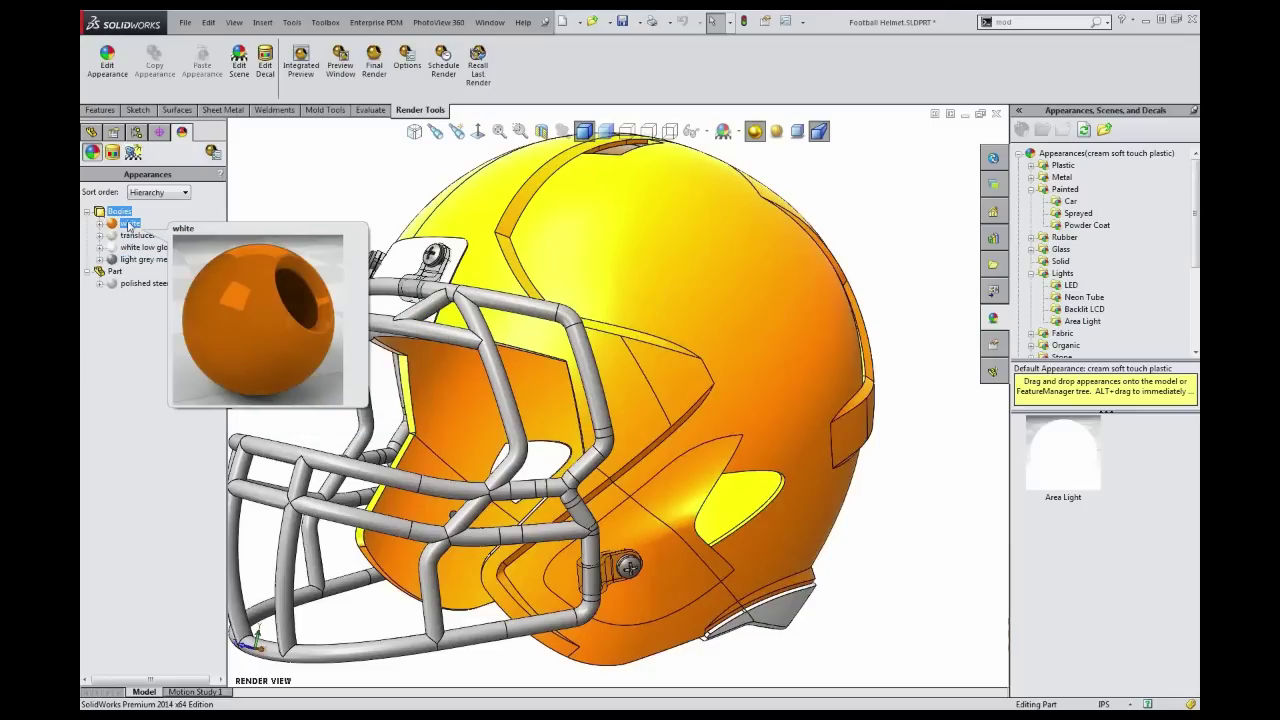
{"action": "mouse_move", "coordinate": [146, 286]}
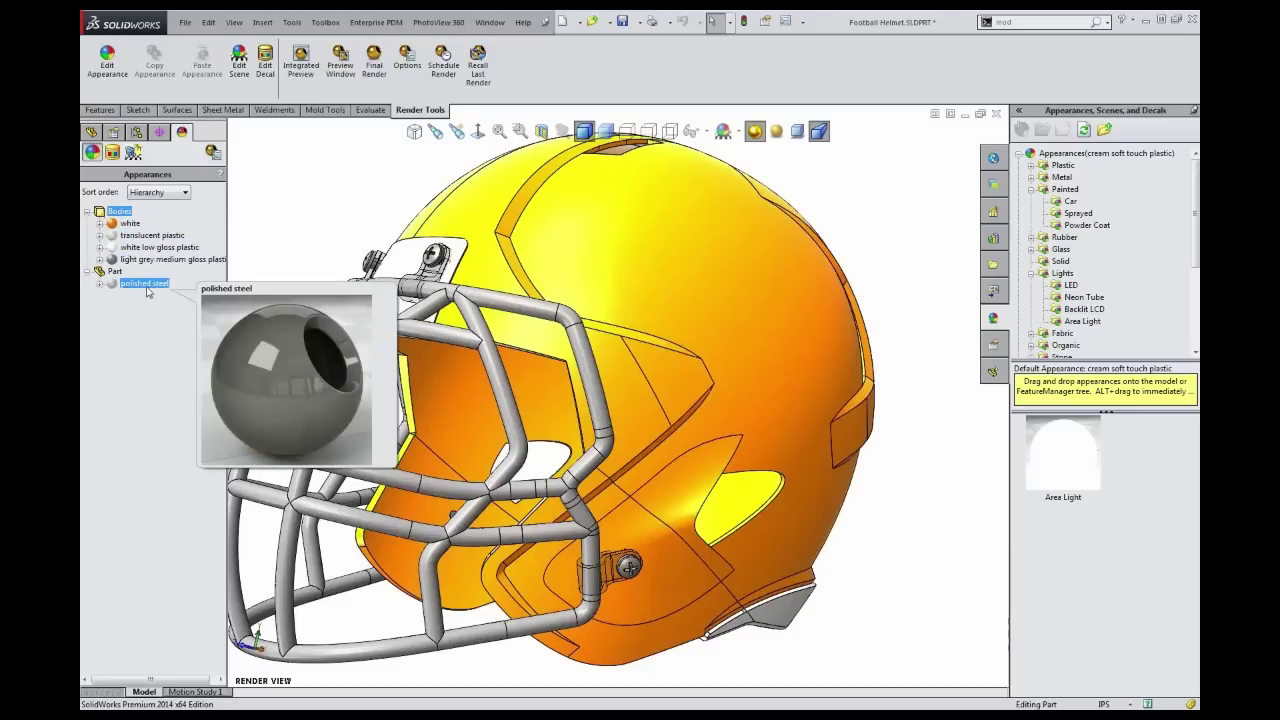
Try to remove all body-level appearances, from white through light grey medium gloss plastic
{"action": "left_click", "coordinate": [147, 262]}
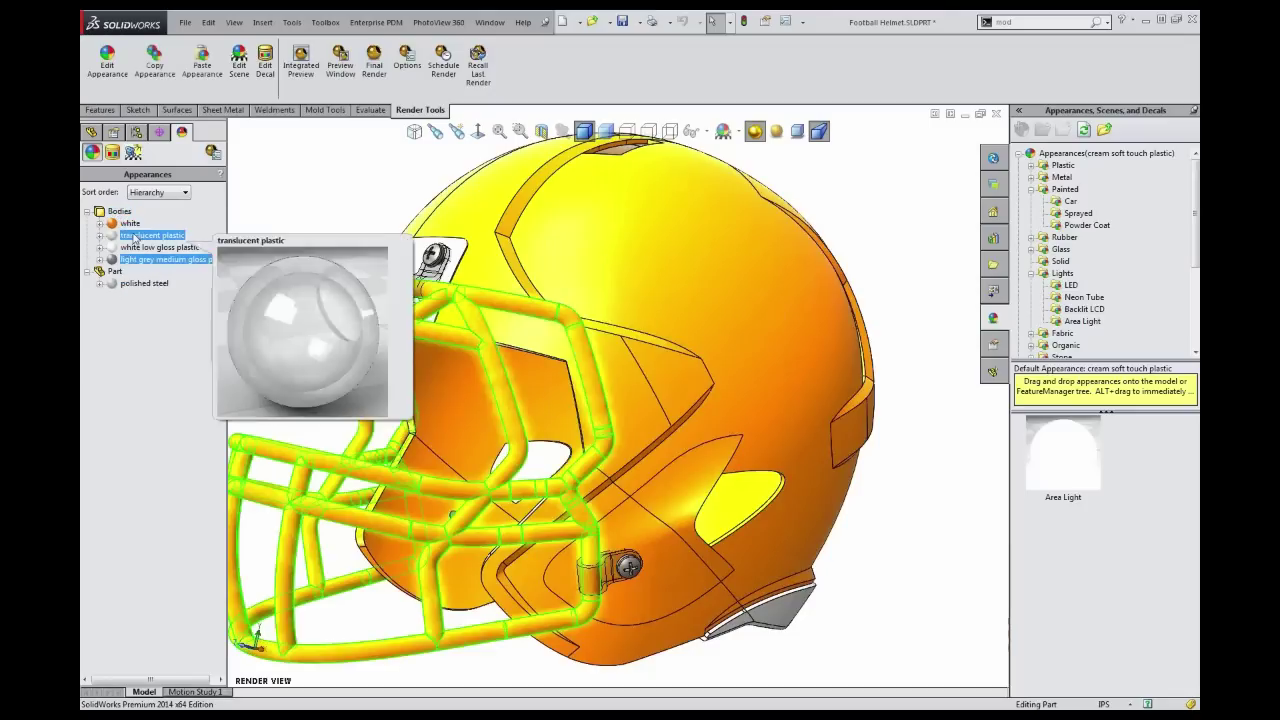
{"action": "left_click", "coordinate": [128, 226], "text": "shift"}
{"action": "right_click", "coordinate": [128, 226]}
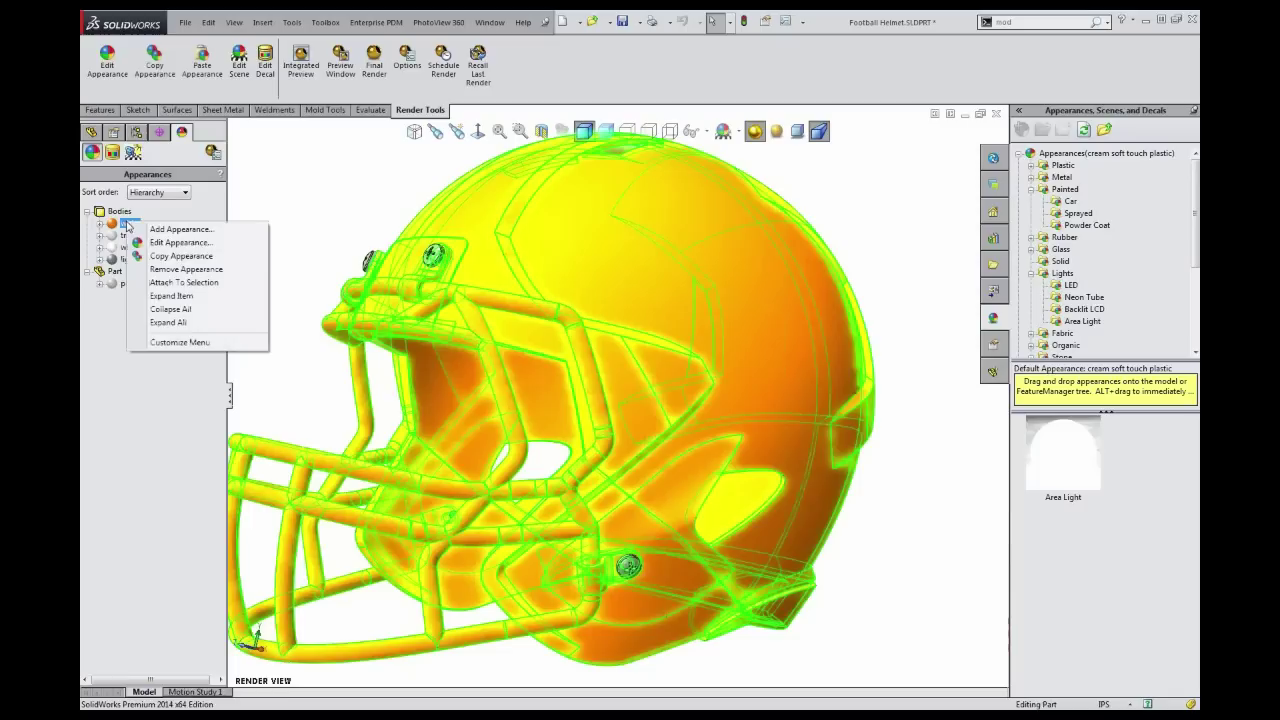
{"action": "left_click", "coordinate": [186, 270]}
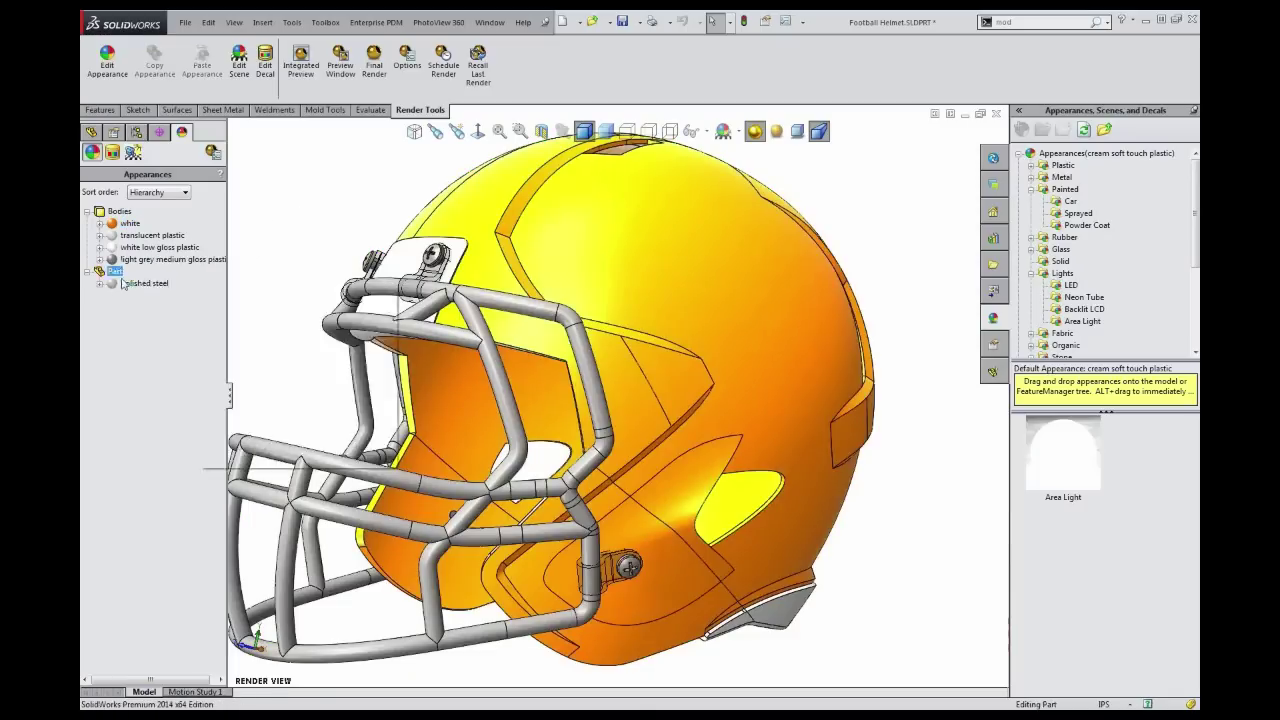
{"action": "left_click", "coordinate": [124, 284]}
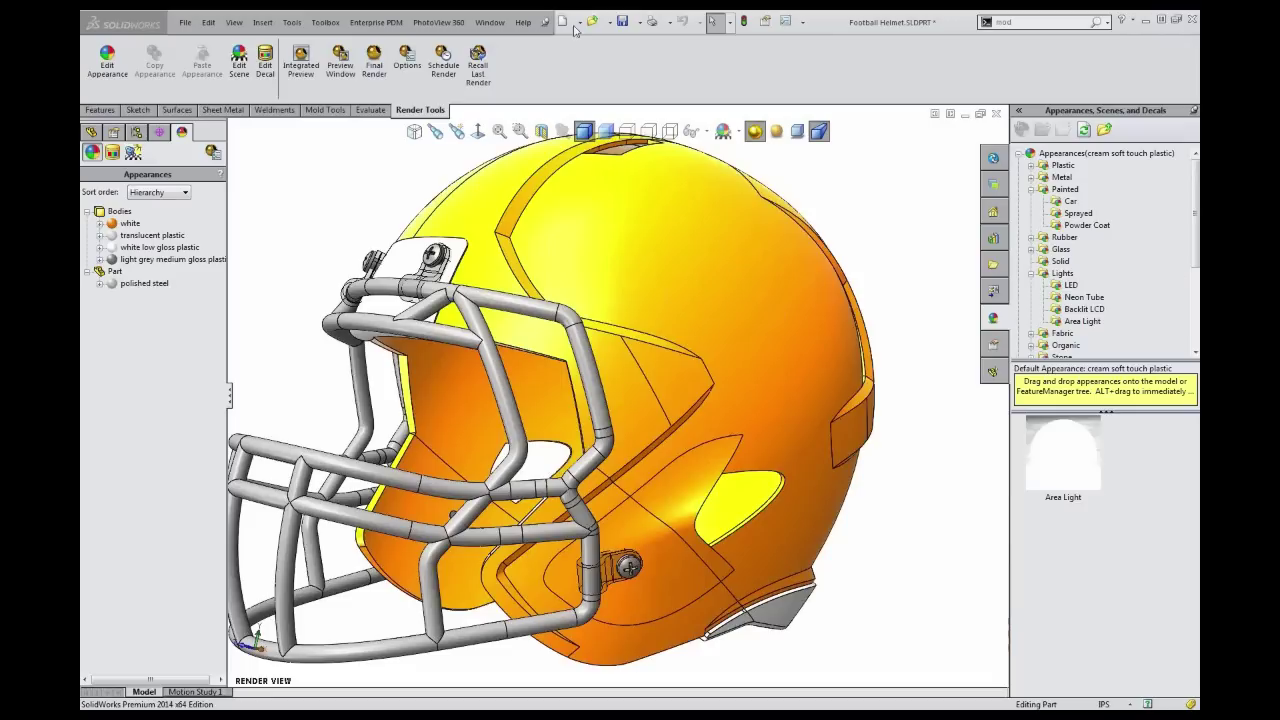
Add a configuration named TEST to the helmet part, declining to link display states to configurations
{"action": "left_click", "coordinate": [91, 132]}
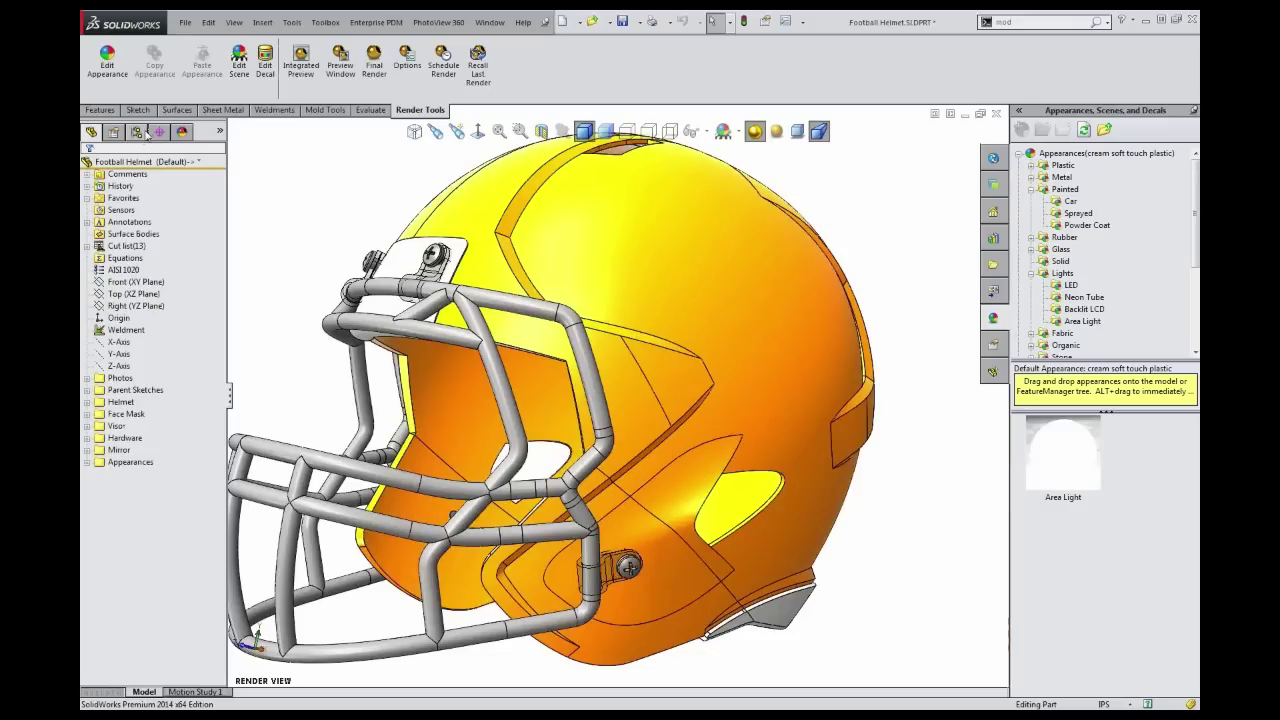
{"action": "left_click", "coordinate": [136, 132]}
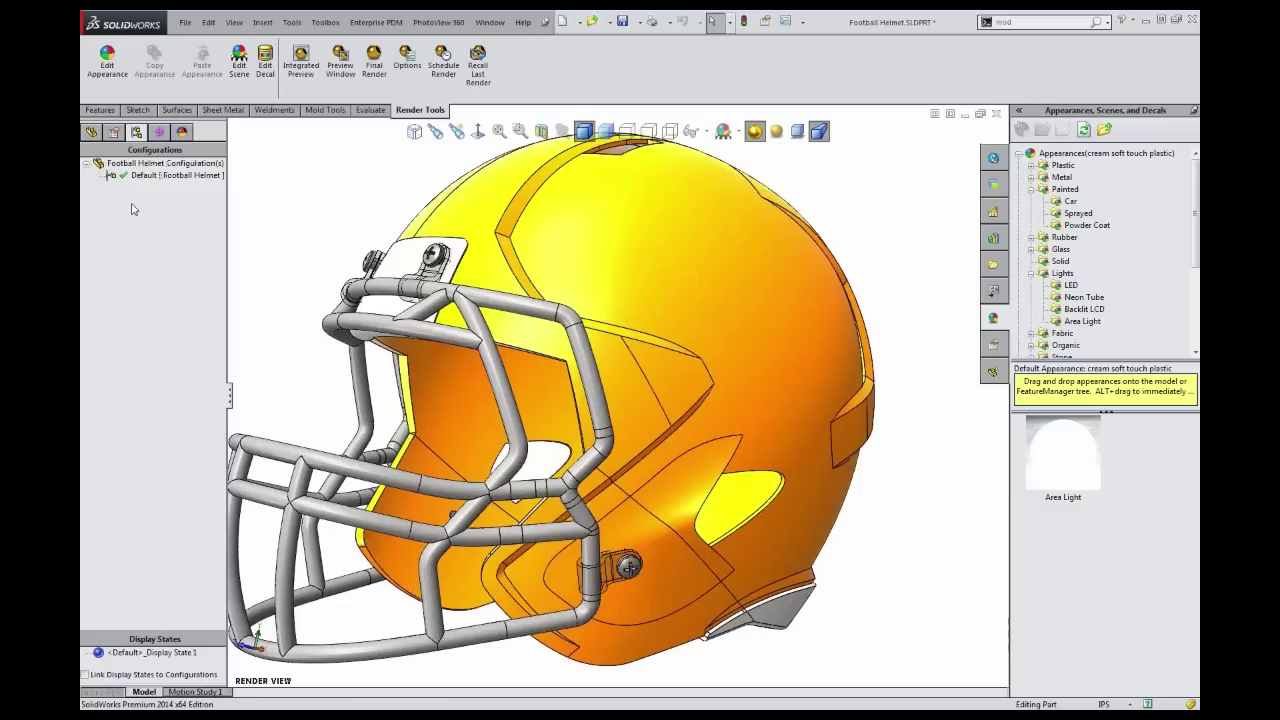
{"action": "right_click", "coordinate": [133, 167]}
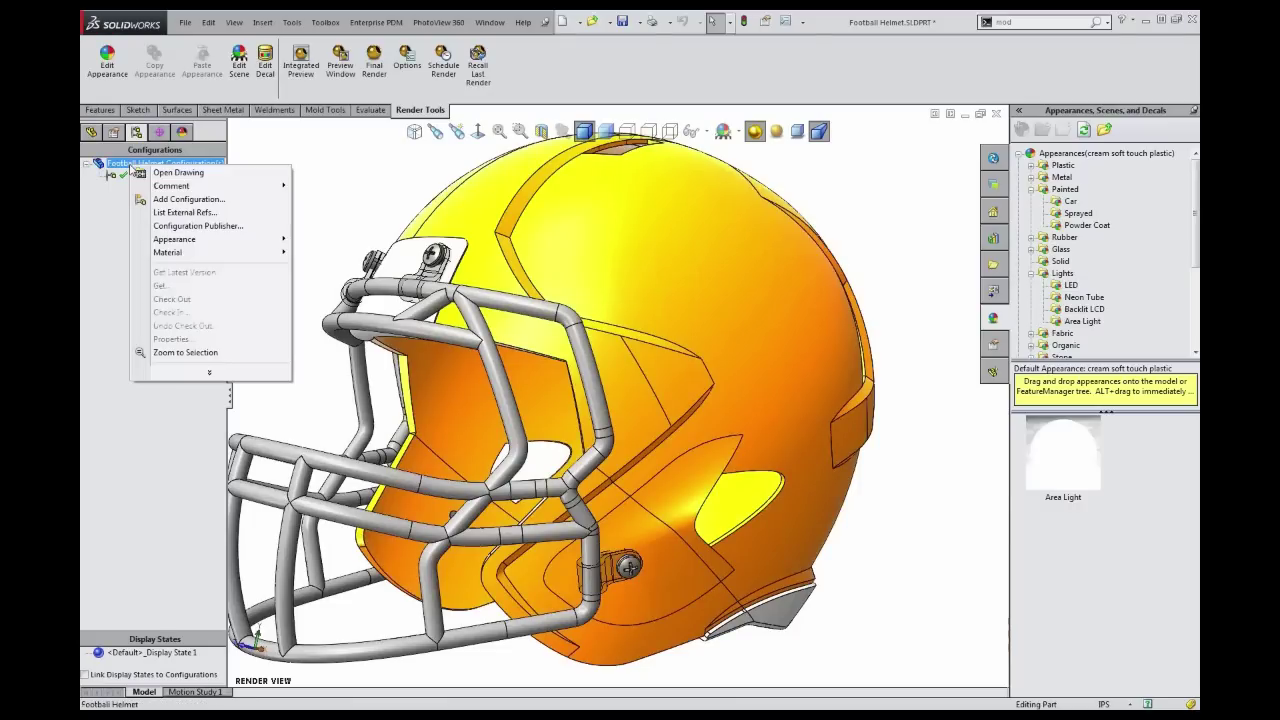
{"action": "left_click", "coordinate": [168, 200]}
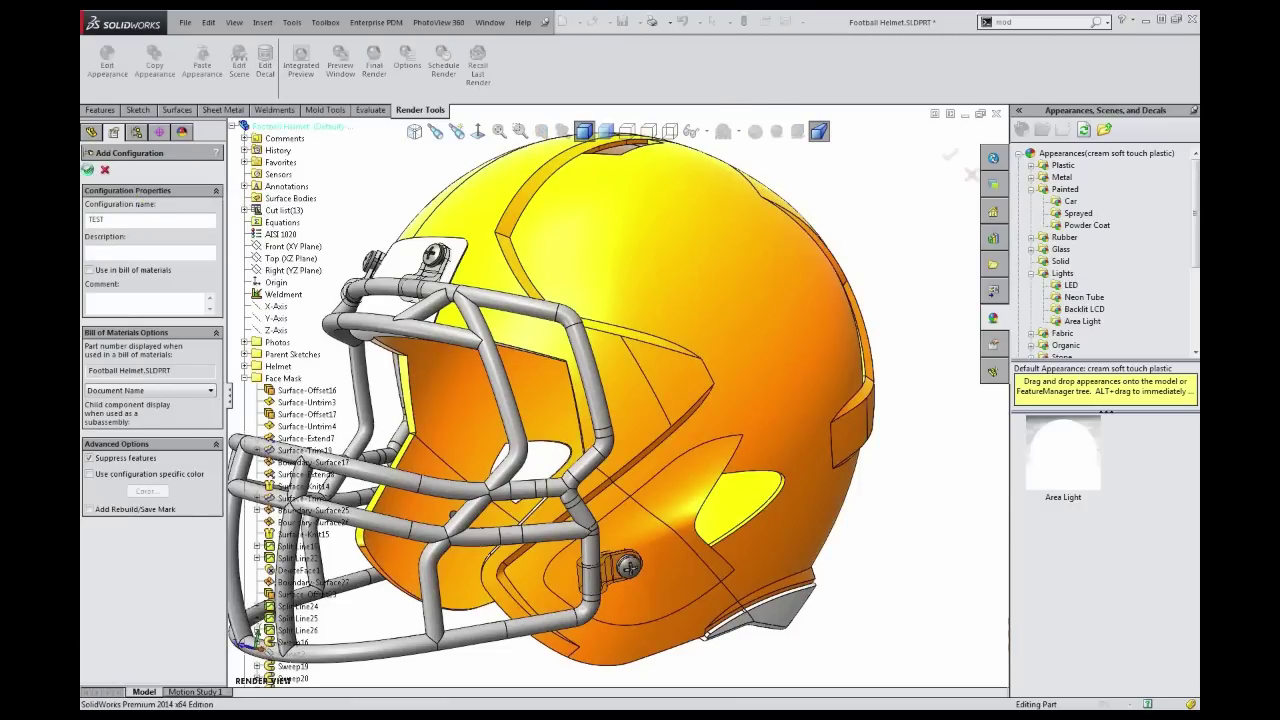
{"action": "left_click", "coordinate": [88, 170]}
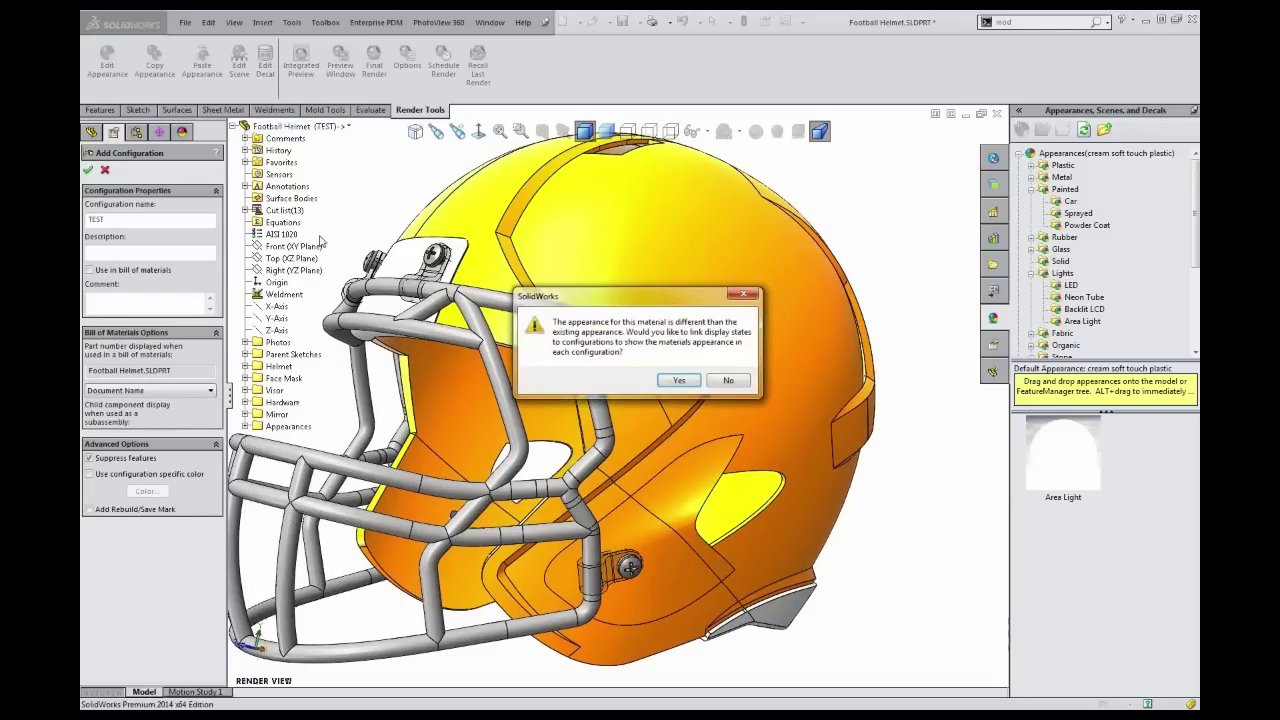
{"action": "left_click_drag", "start_coordinate": [624, 299], "coordinate": [521, 219]}
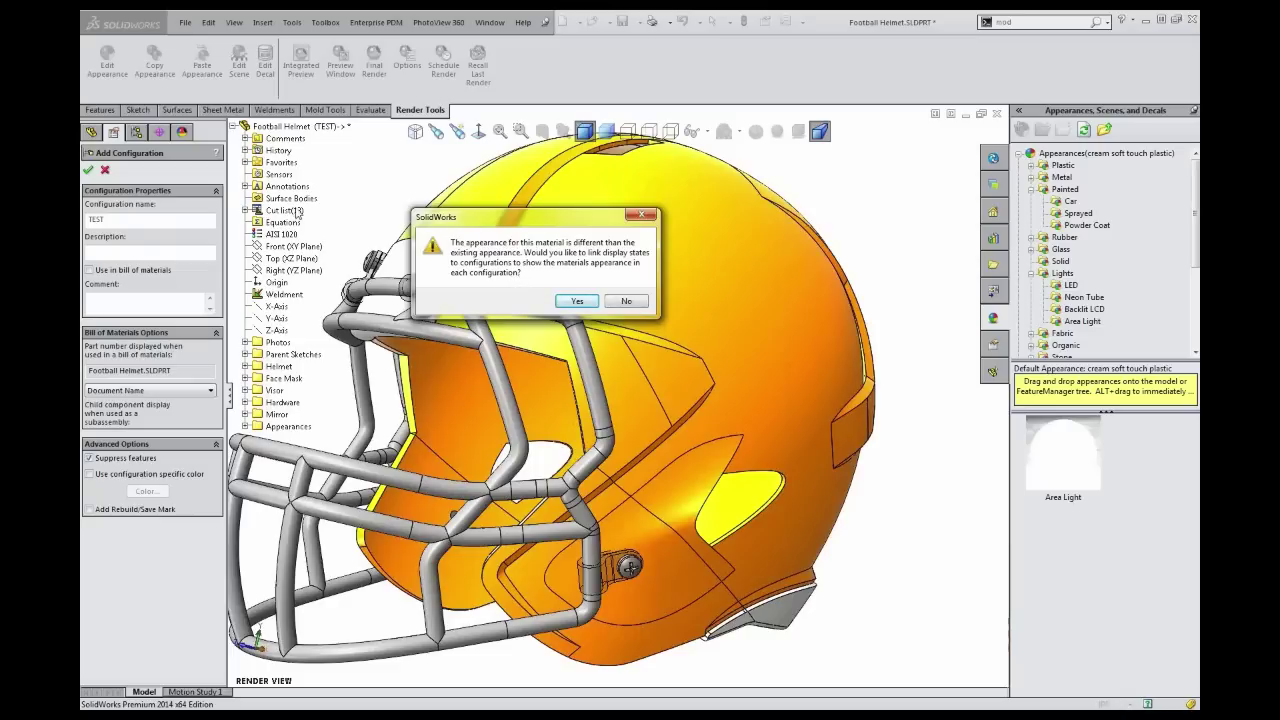
{"action": "left_click", "coordinate": [635, 307]}
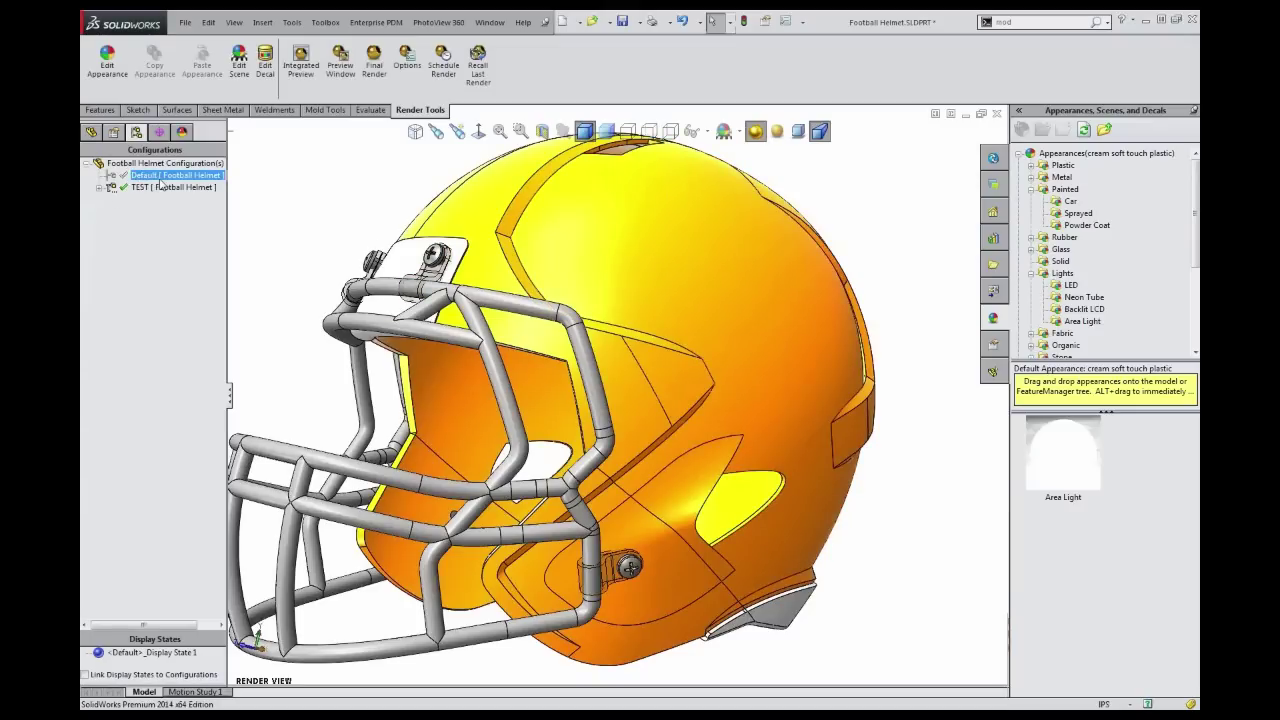
Enlarge the display states area and activate the Default and TEST configurations in turn to compare them, ending on Default
{"action": "left_click_drag", "start_coordinate": [183, 632], "coordinate": [186, 446]}
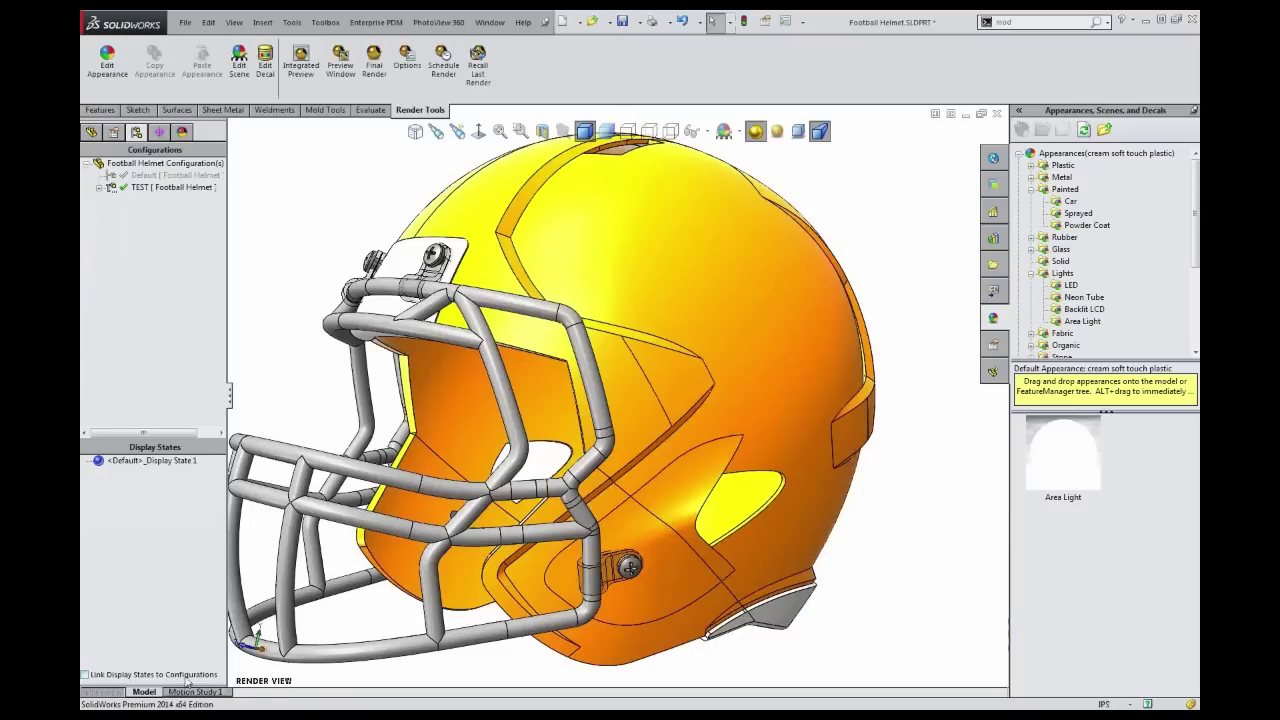
{"action": "double_click", "coordinate": [155, 176]}
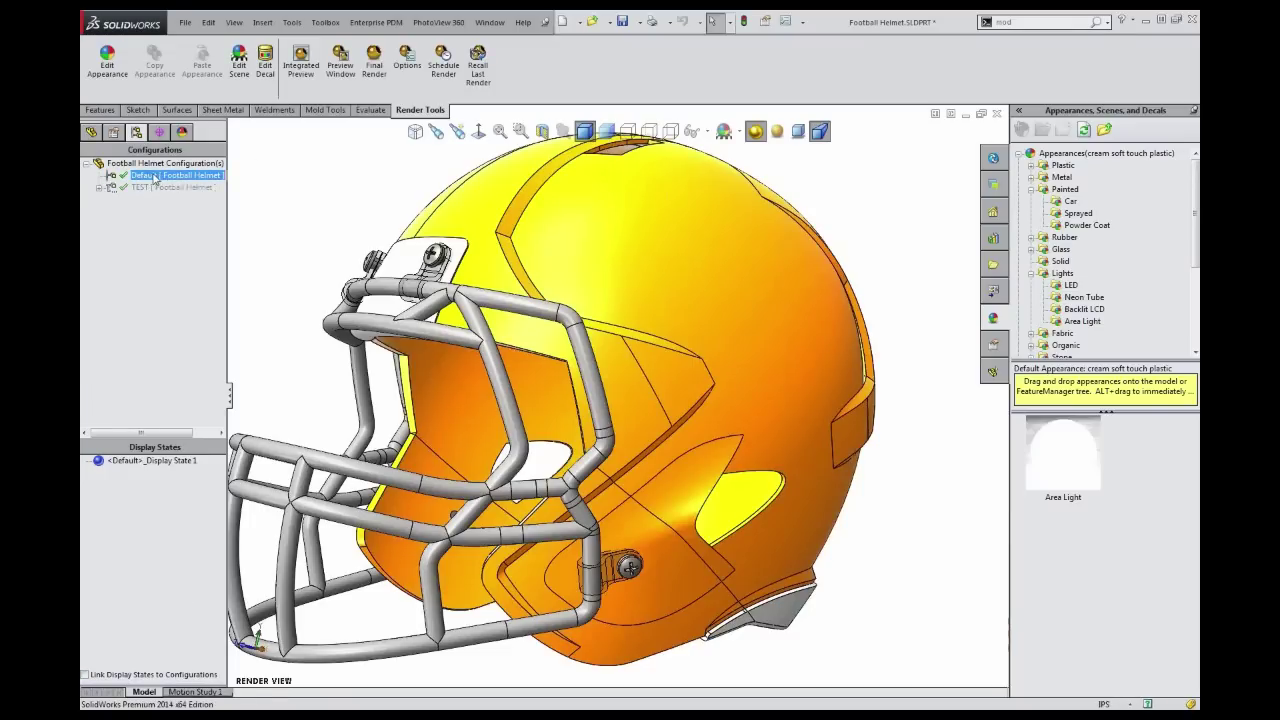
{"action": "double_click", "coordinate": [163, 188]}
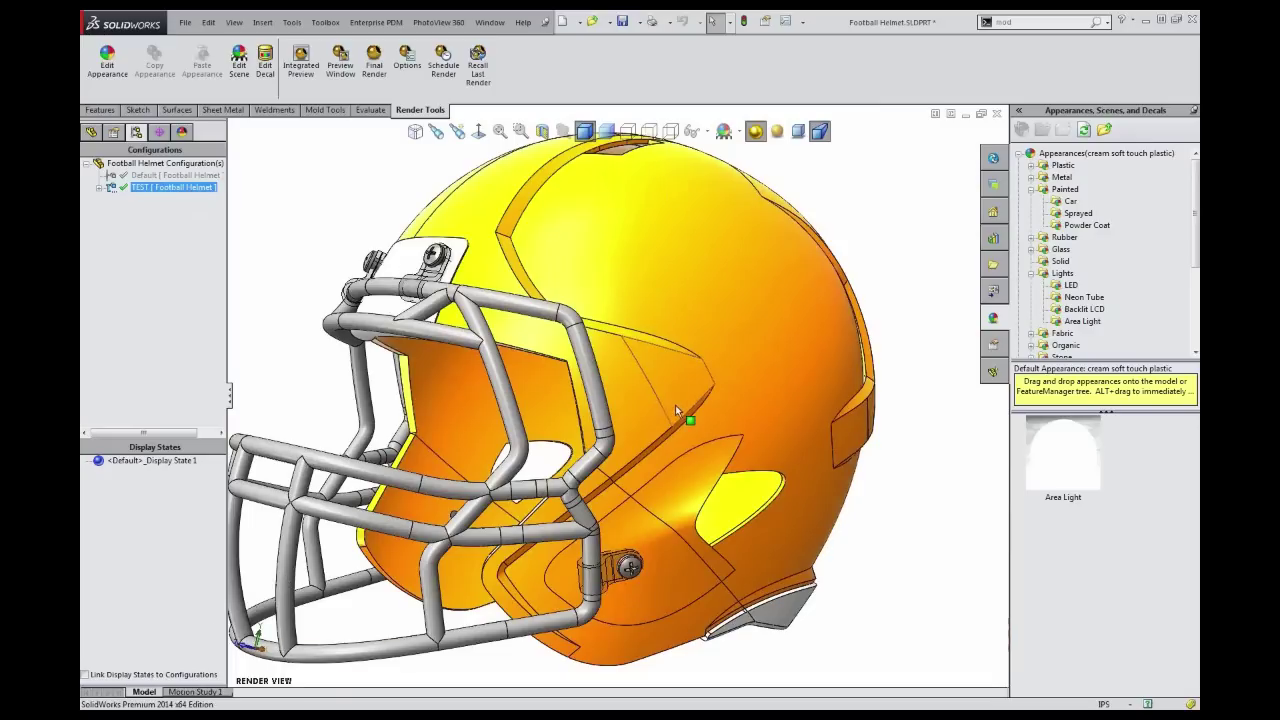
{"action": "left_click", "coordinate": [143, 176], "text": "ctrl"}
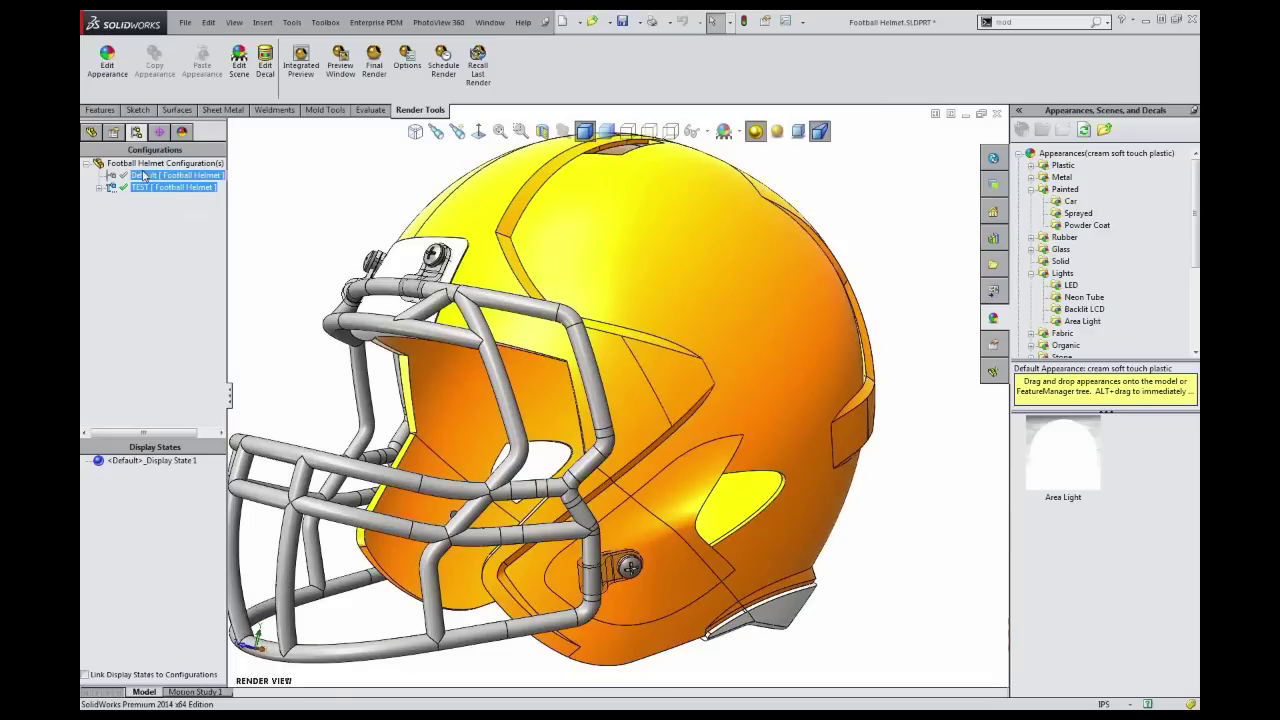
{"action": "left_click", "coordinate": [145, 176], "text": "ctrl"}
{"action": "double_click", "coordinate": [150, 176]}
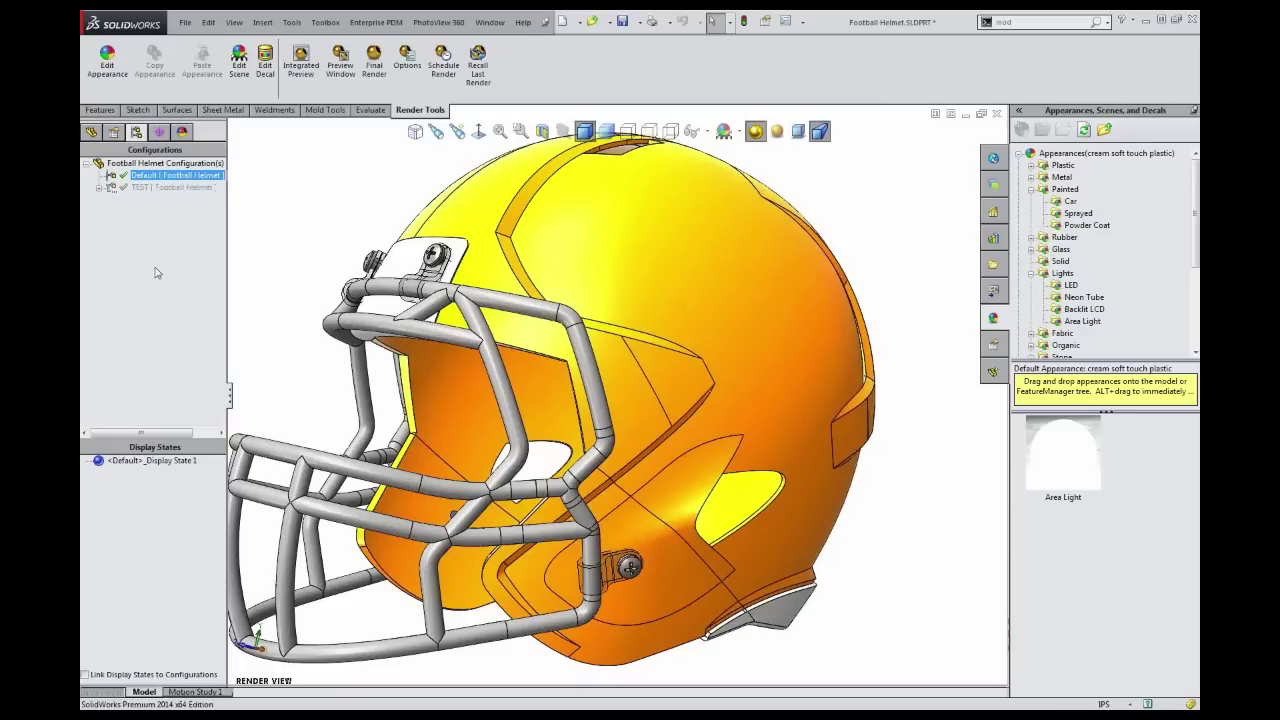
Link display states to configurations, and activate TEST and Default in turn to check the display state of each
{"action": "left_click", "coordinate": [85, 675]}
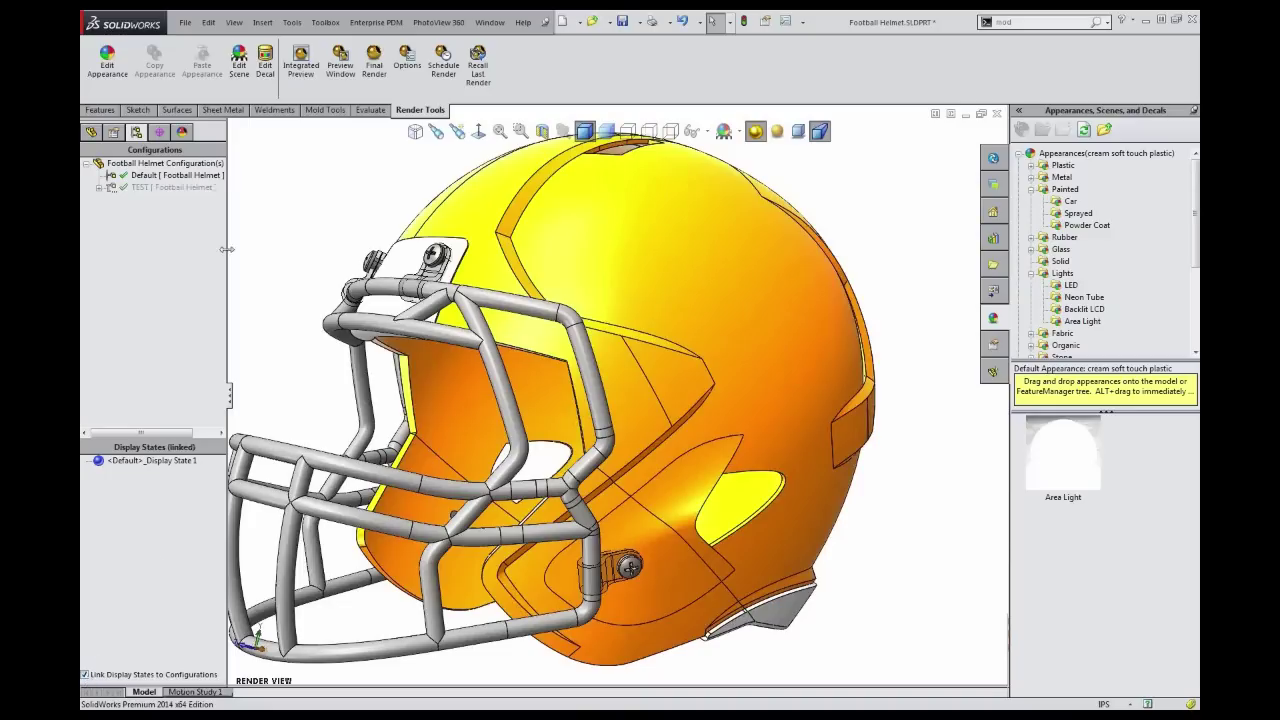
{"action": "left_click", "coordinate": [157, 189]}
{"action": "double_click", "coordinate": [157, 188]}
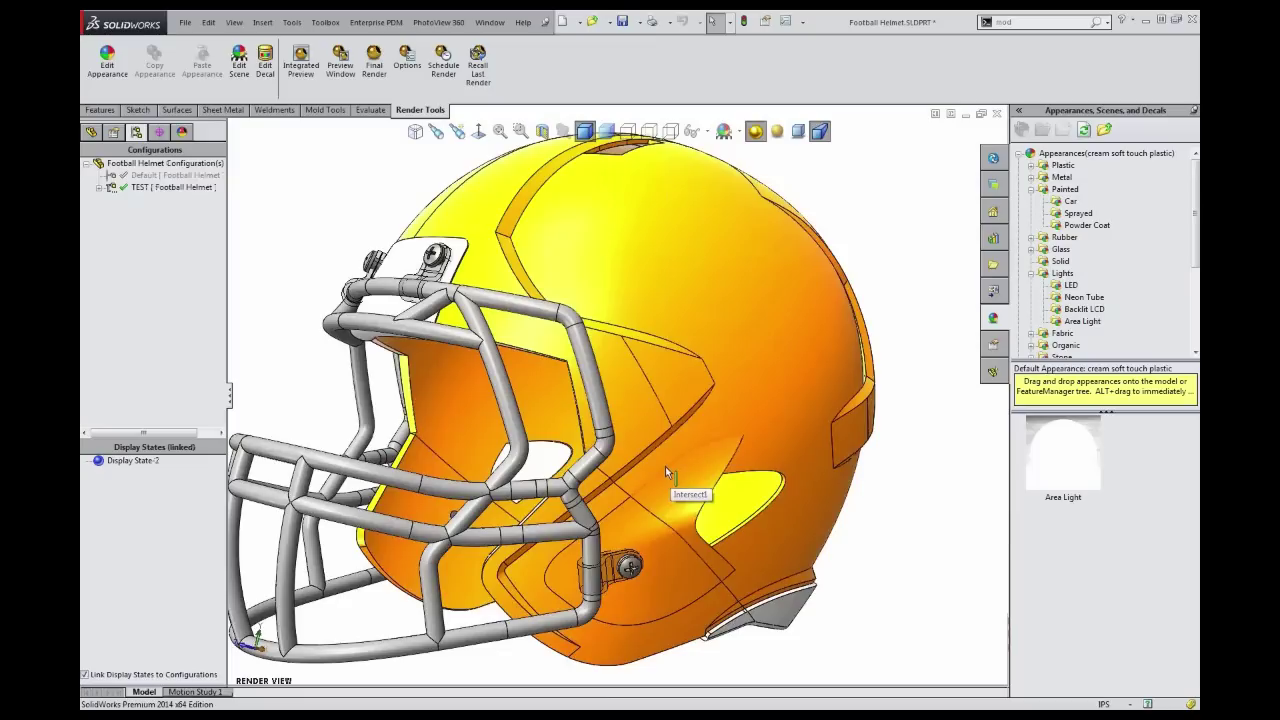
{"action": "left_click", "coordinate": [133, 176]}
{"action": "double_click", "coordinate": [133, 176]}
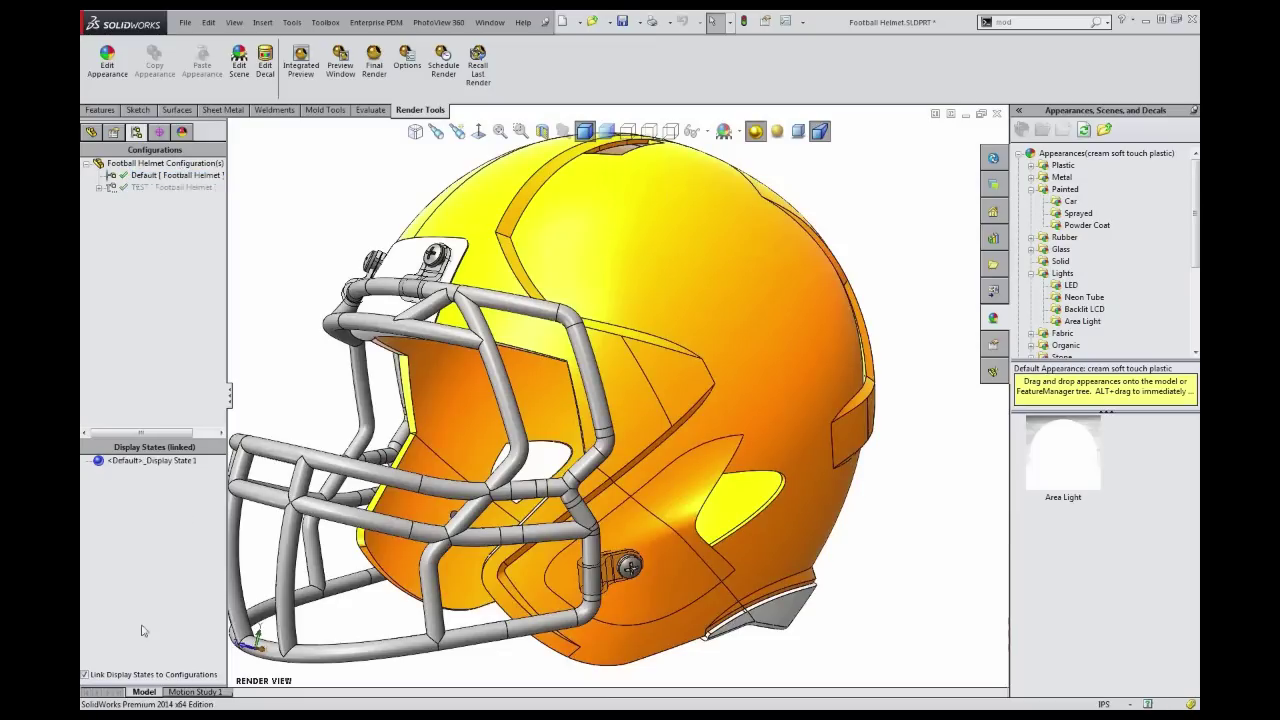
Rename the Default configuration's display state as ORANGE
{"action": "left_click", "coordinate": [133, 462]}
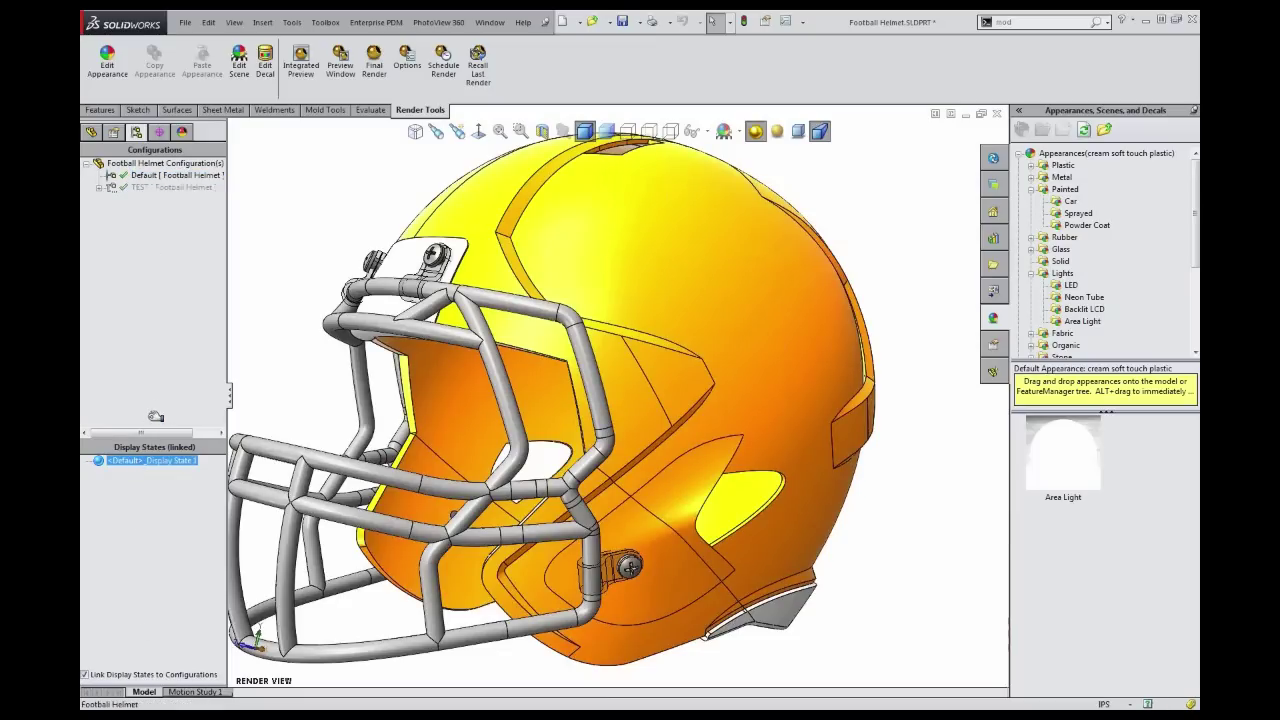
{"action": "left_click_drag", "start_coordinate": [156, 438], "coordinate": [163, 384]}
{"action": "left_click", "coordinate": [150, 176]}
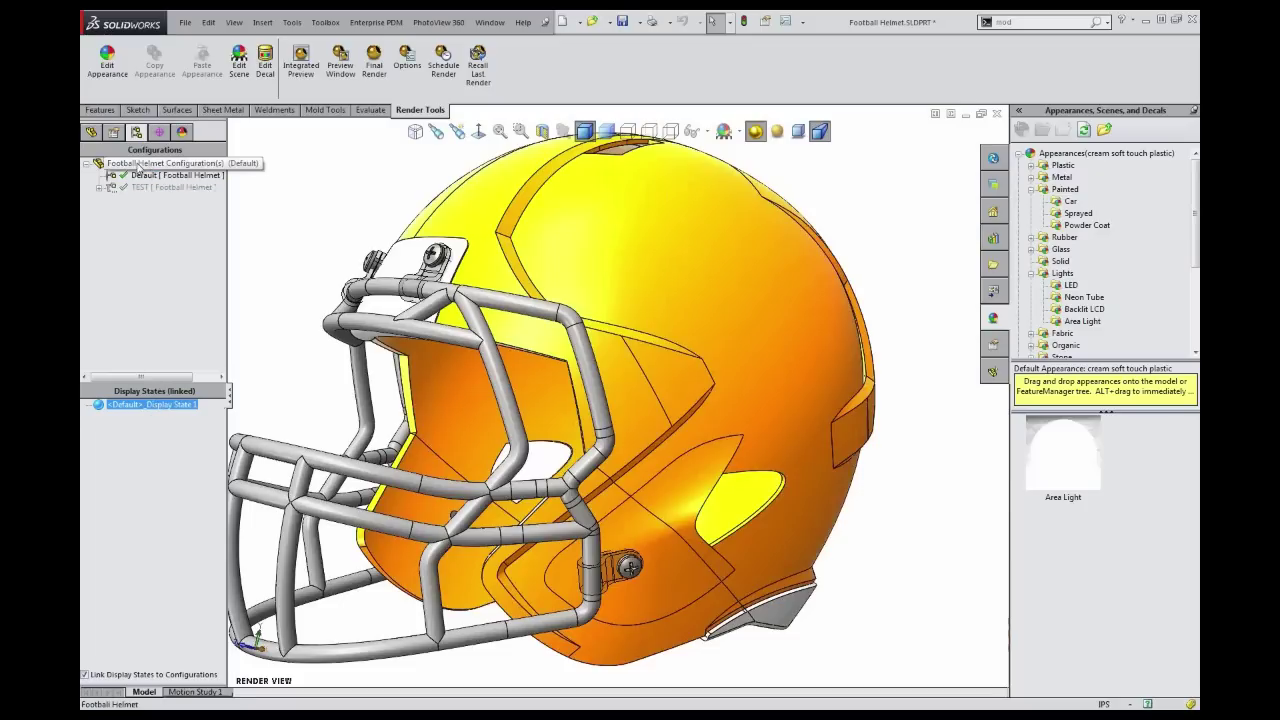
{"action": "left_click", "coordinate": [141, 226]}
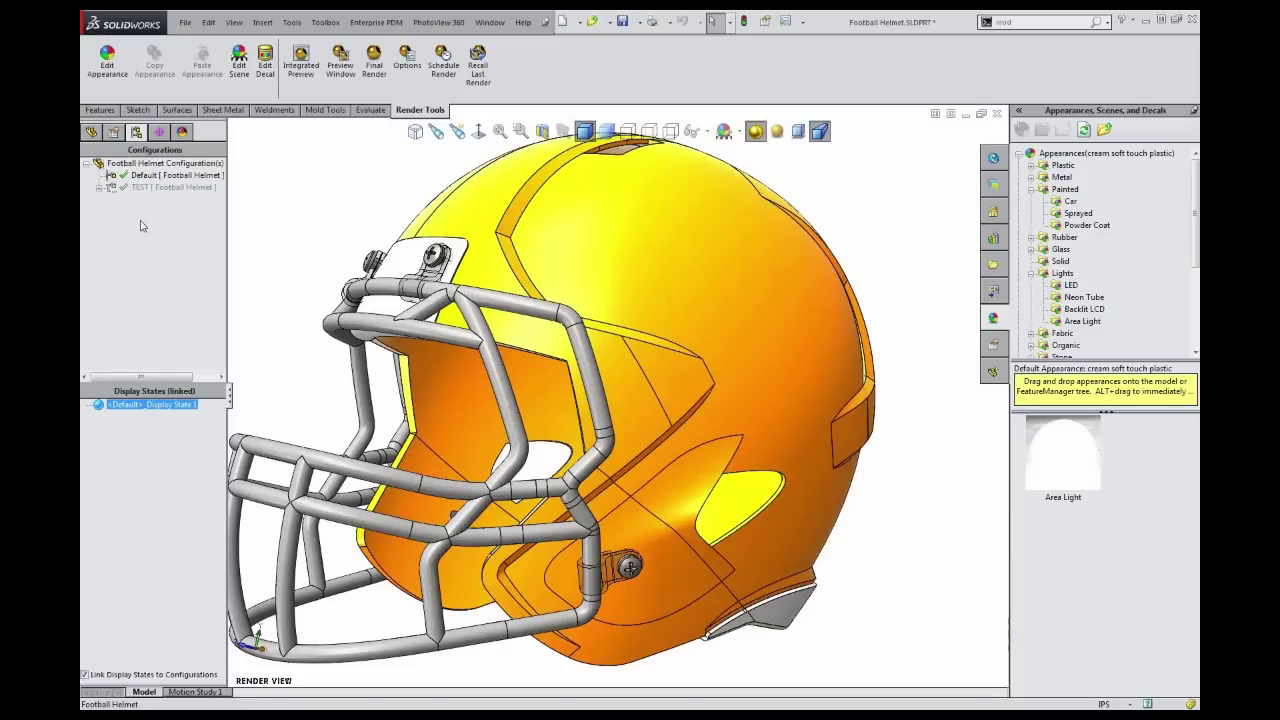
{"action": "right_click", "coordinate": [147, 407]}
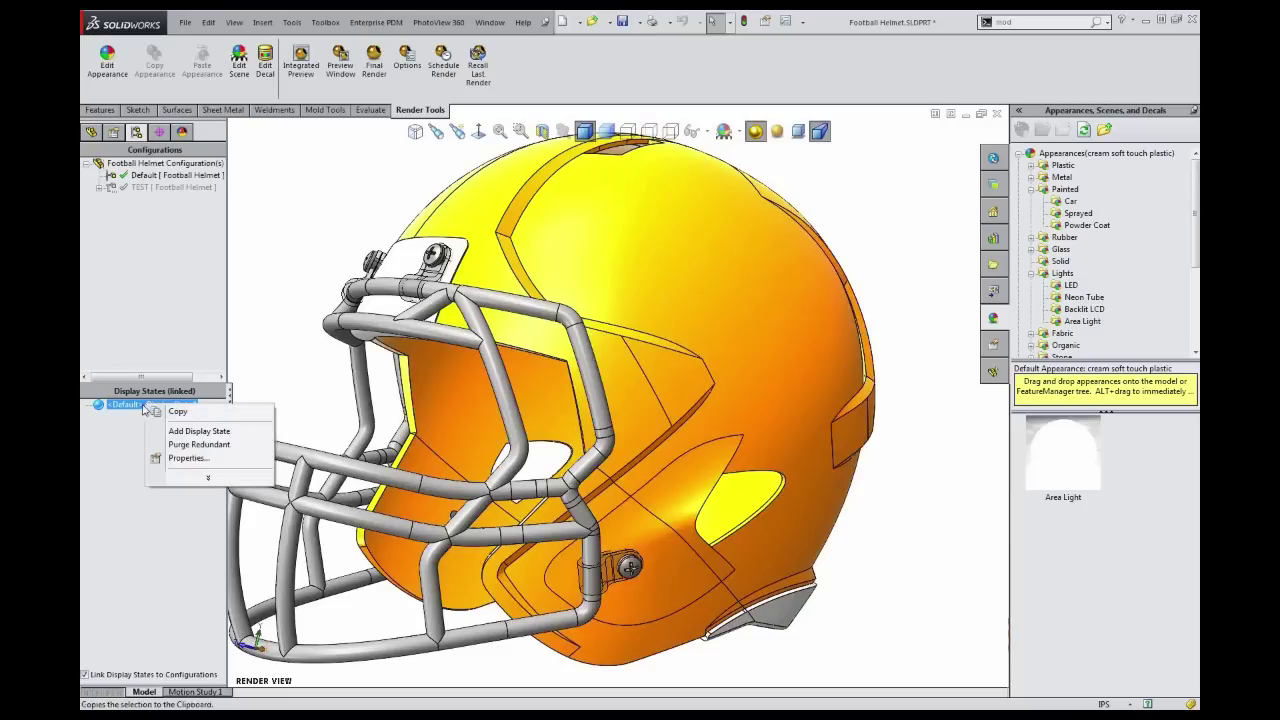
{"action": "key", "text": "Escape"}
{"action": "left_click", "coordinate": [143, 406]}
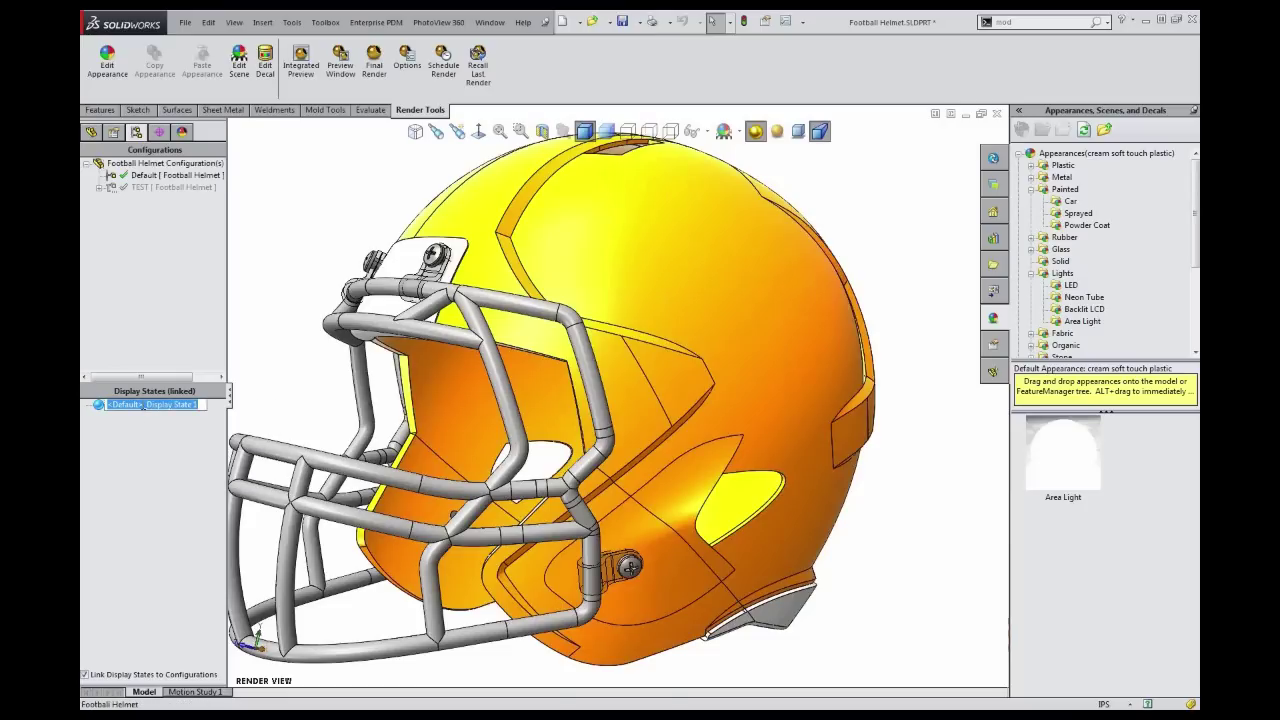
{"action": "type", "text": "BR"}
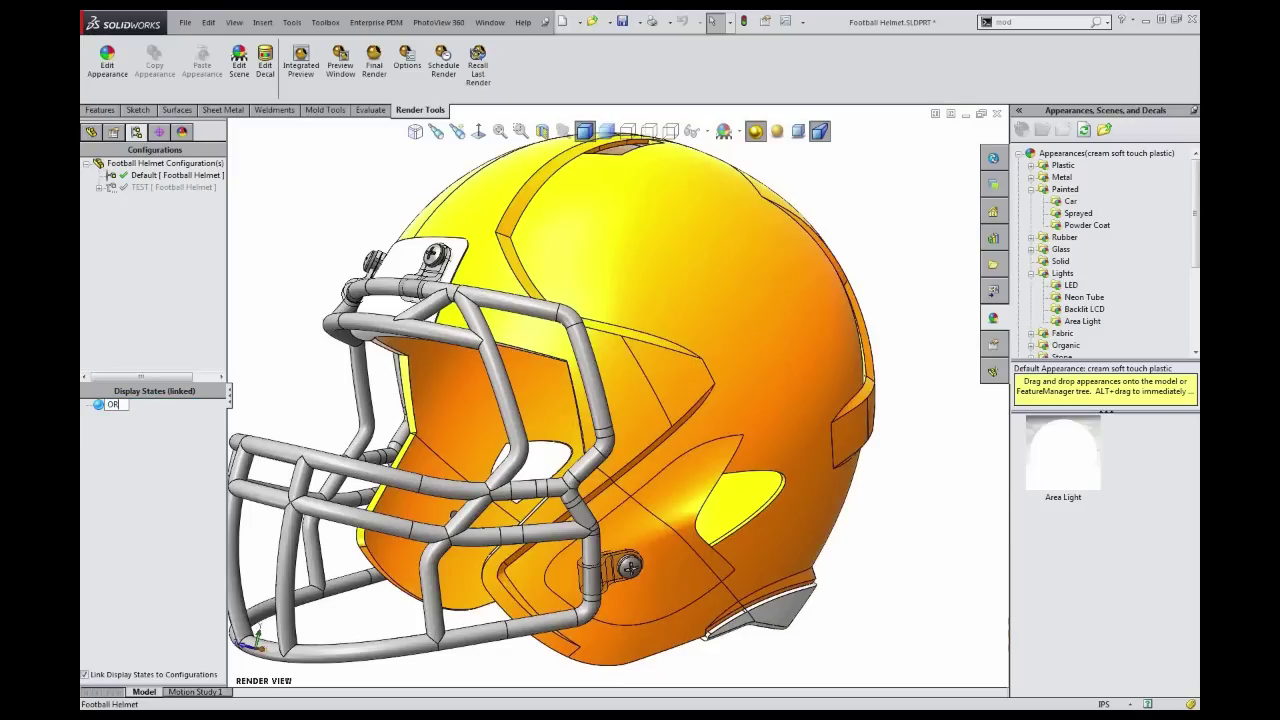
{"action": "type", "text": "ANGE"}
{"action": "key", "text": "Return"}
Unlink display states from configurations, make Display State-2 active and delete Display State-3
{"action": "left_click", "coordinate": [85, 675]}
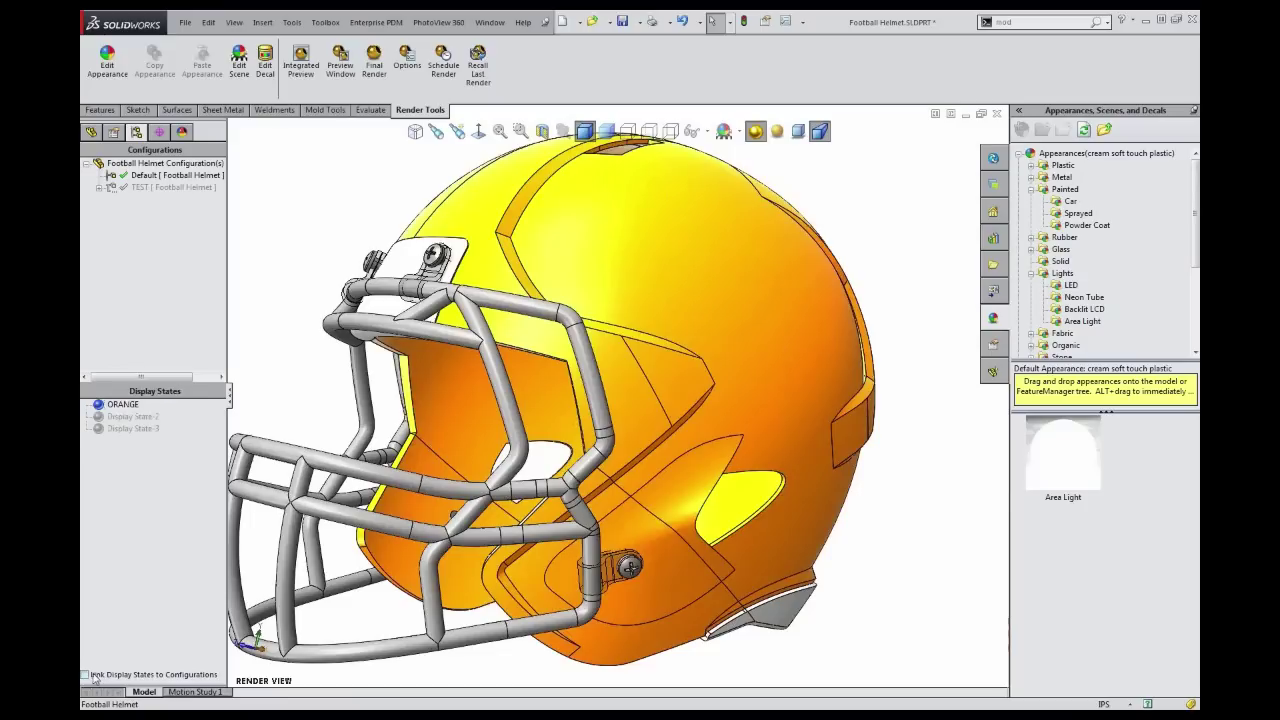
{"action": "left_click", "coordinate": [123, 406]}
{"action": "left_click", "coordinate": [122, 416]}
{"action": "left_click", "coordinate": [128, 428]}
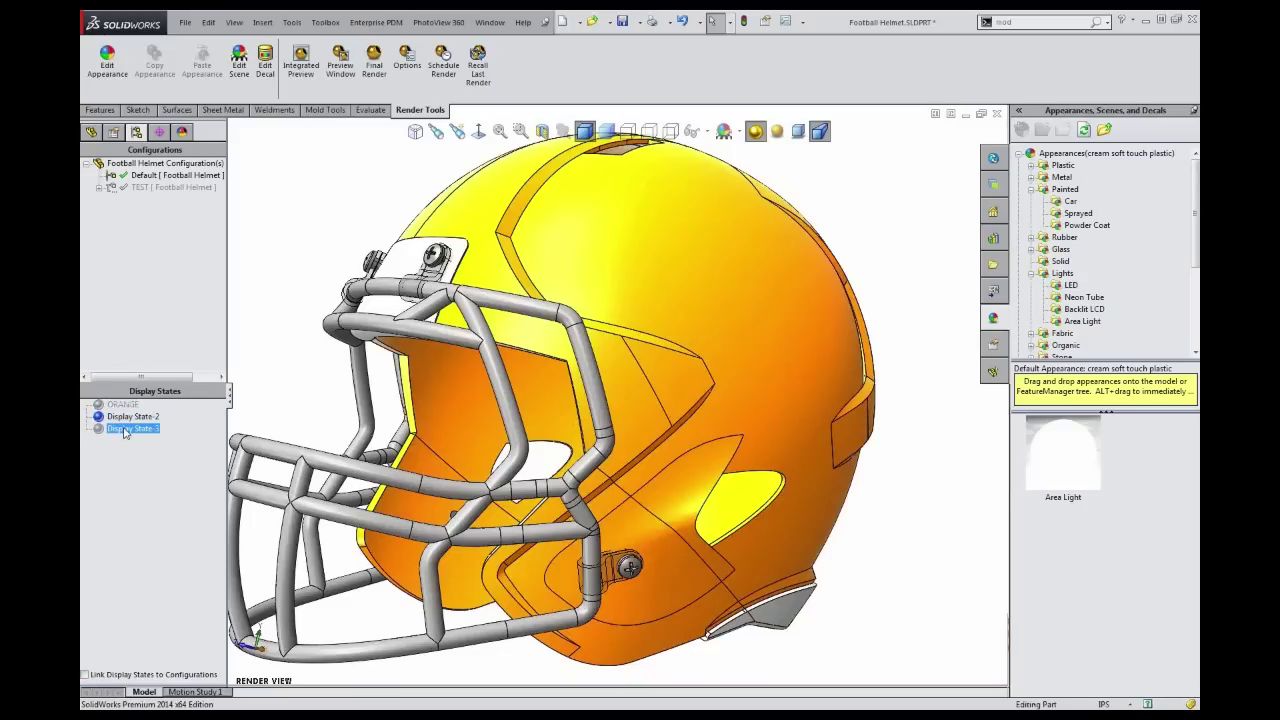
{"action": "right_click", "coordinate": [127, 429]}
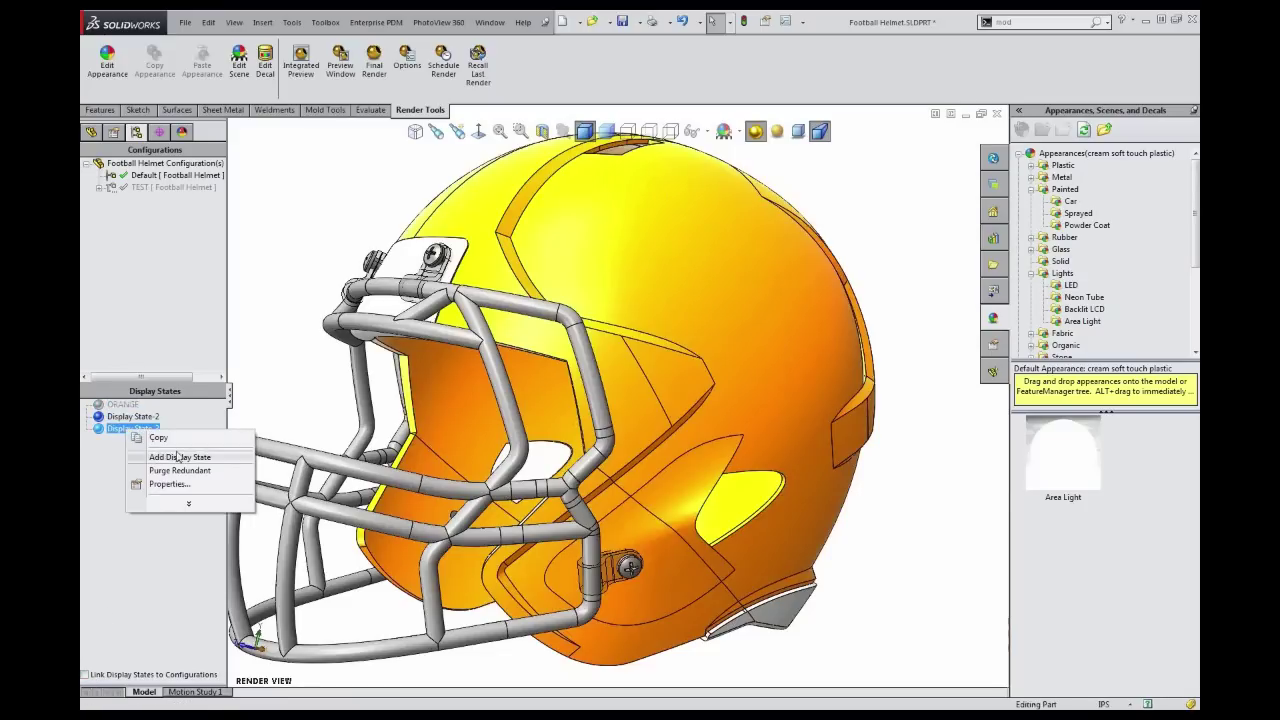
{"action": "left_click", "coordinate": [188, 503]}
{"action": "left_click", "coordinate": [172, 486]}
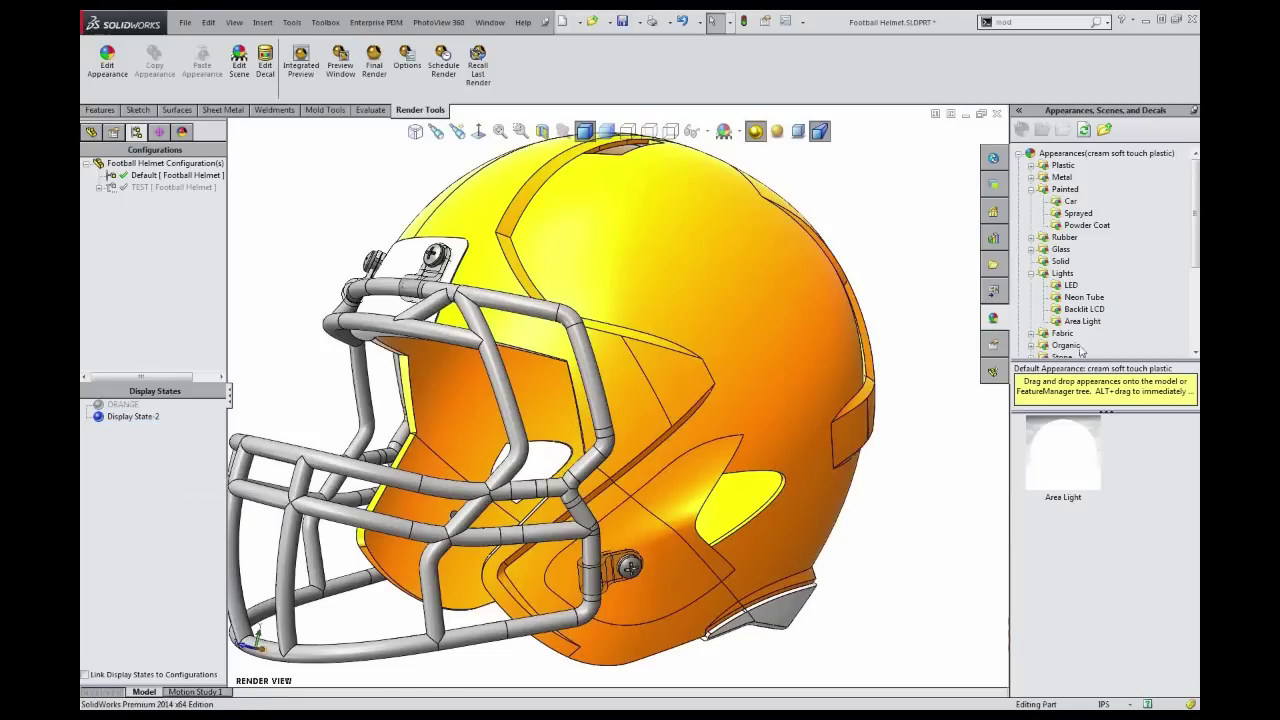
Activate Display State-2 and rename it as RED
{"action": "left_click", "coordinate": [122, 404]}
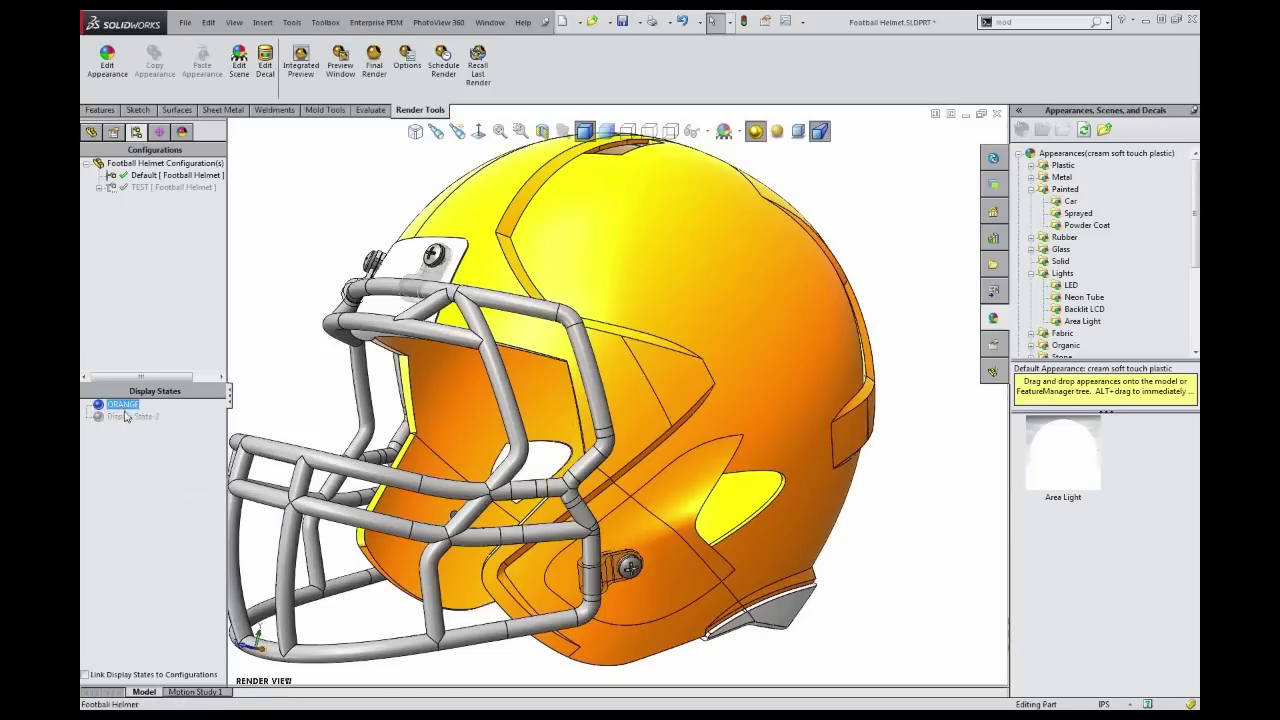
{"action": "double_click", "coordinate": [126, 416]}
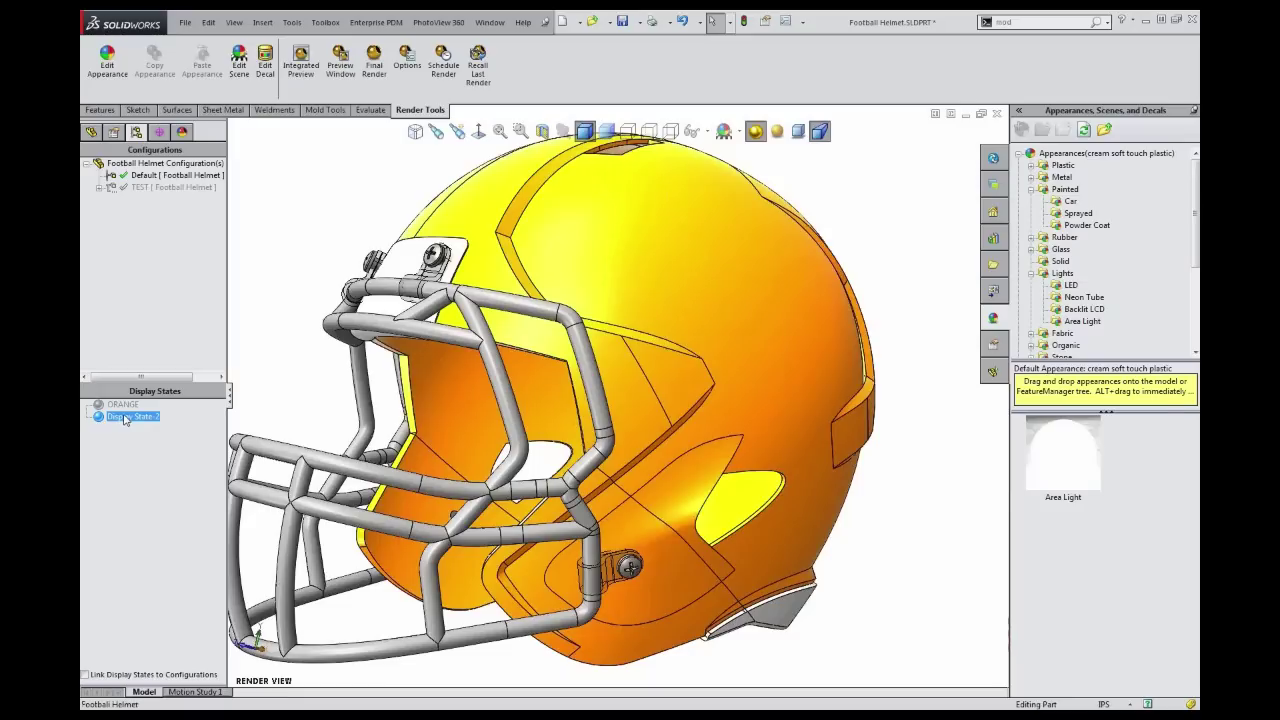
{"action": "left_click", "coordinate": [126, 417]}
{"action": "type", "text": "RED"}
{"action": "key", "text": "Return"}
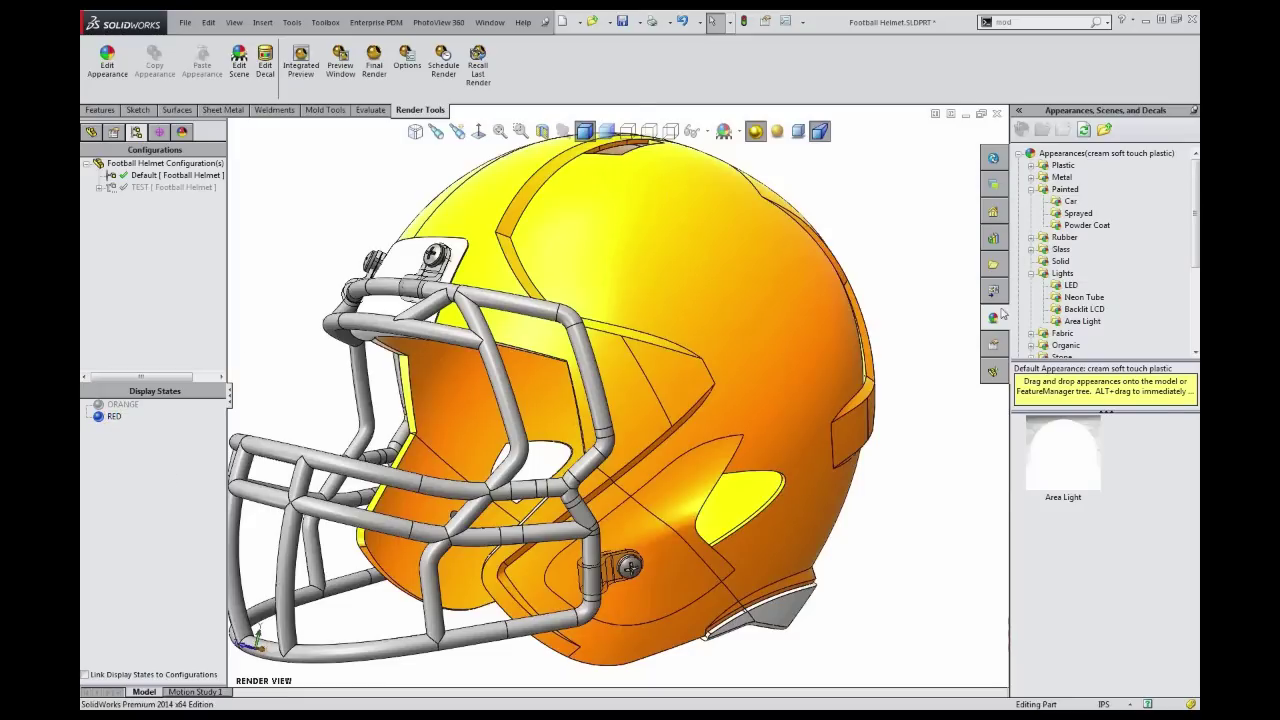
Apply the red high gloss plastic appearance to the helmet shell in the RED display state
{"action": "left_click_drag", "start_coordinate": [1194, 233], "coordinate": [1195, 200]}
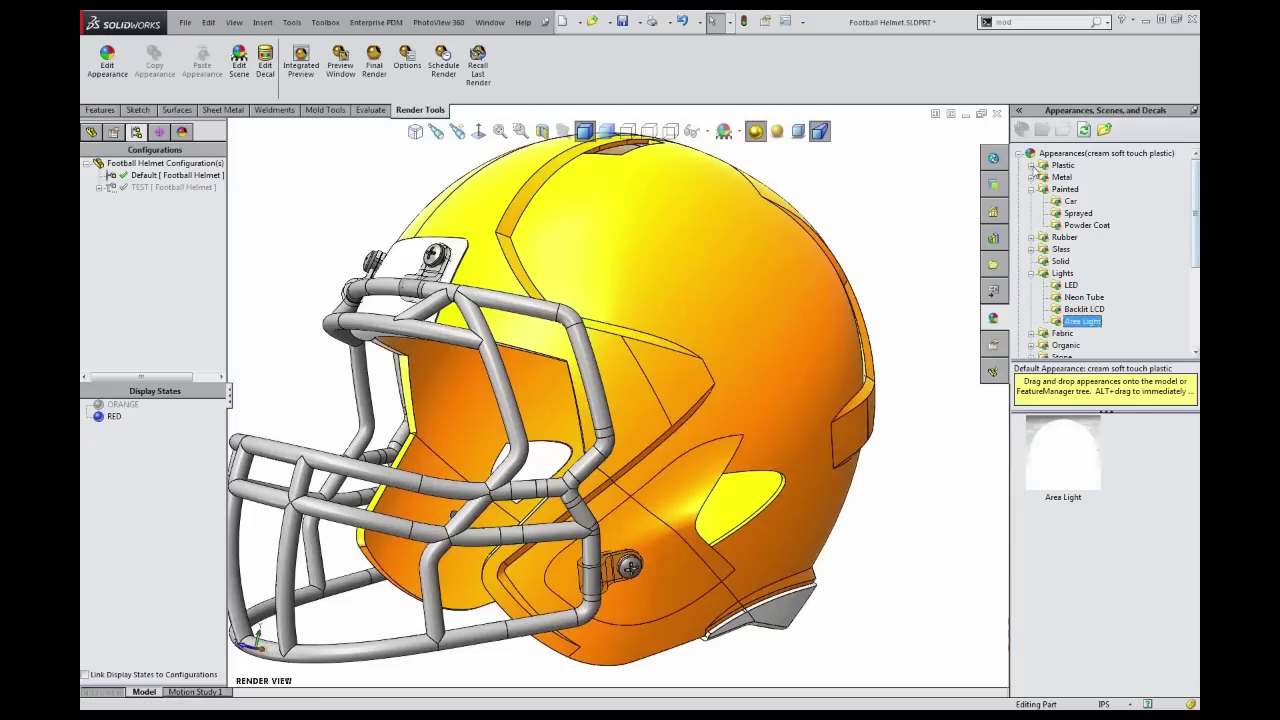
{"action": "left_click", "coordinate": [1031, 165]}
{"action": "left_click", "coordinate": [1083, 177]}
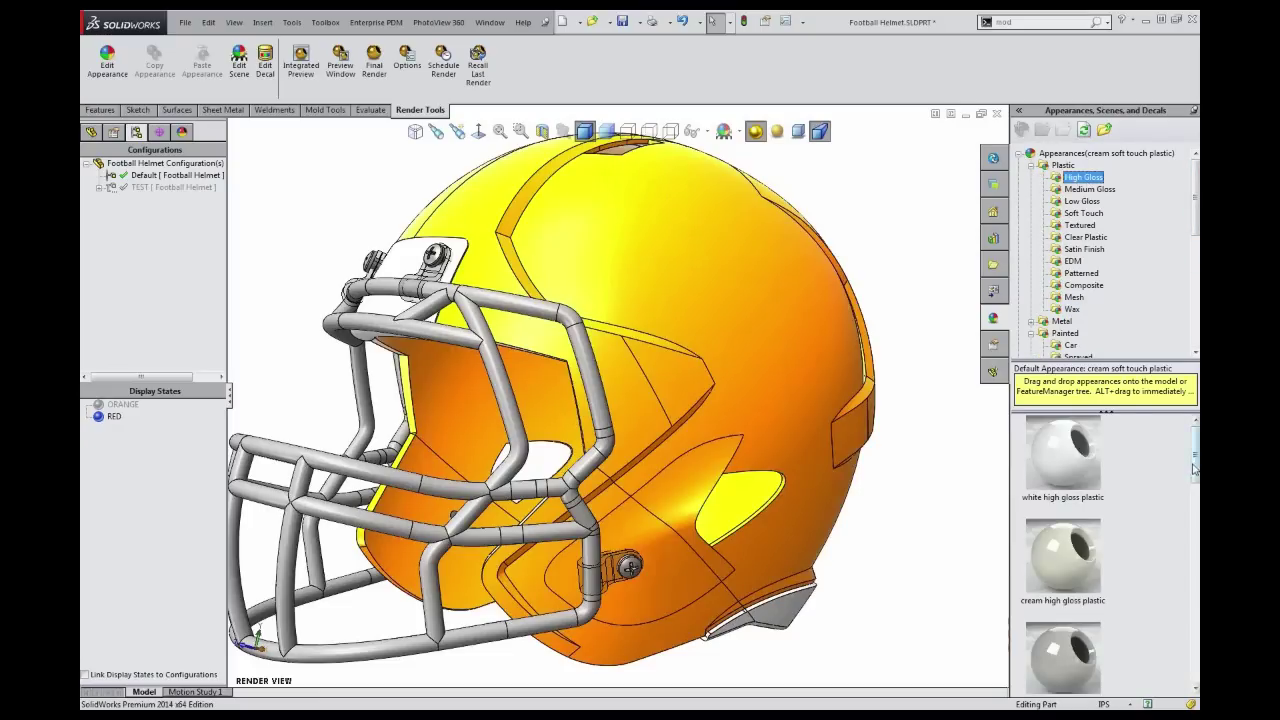
{"action": "scroll", "coordinate": [1193, 468], "scroll_direction": "down", "scroll_amount": 3}
{"action": "left_click_drag", "start_coordinate": [1063, 550], "coordinate": [796, 379]}
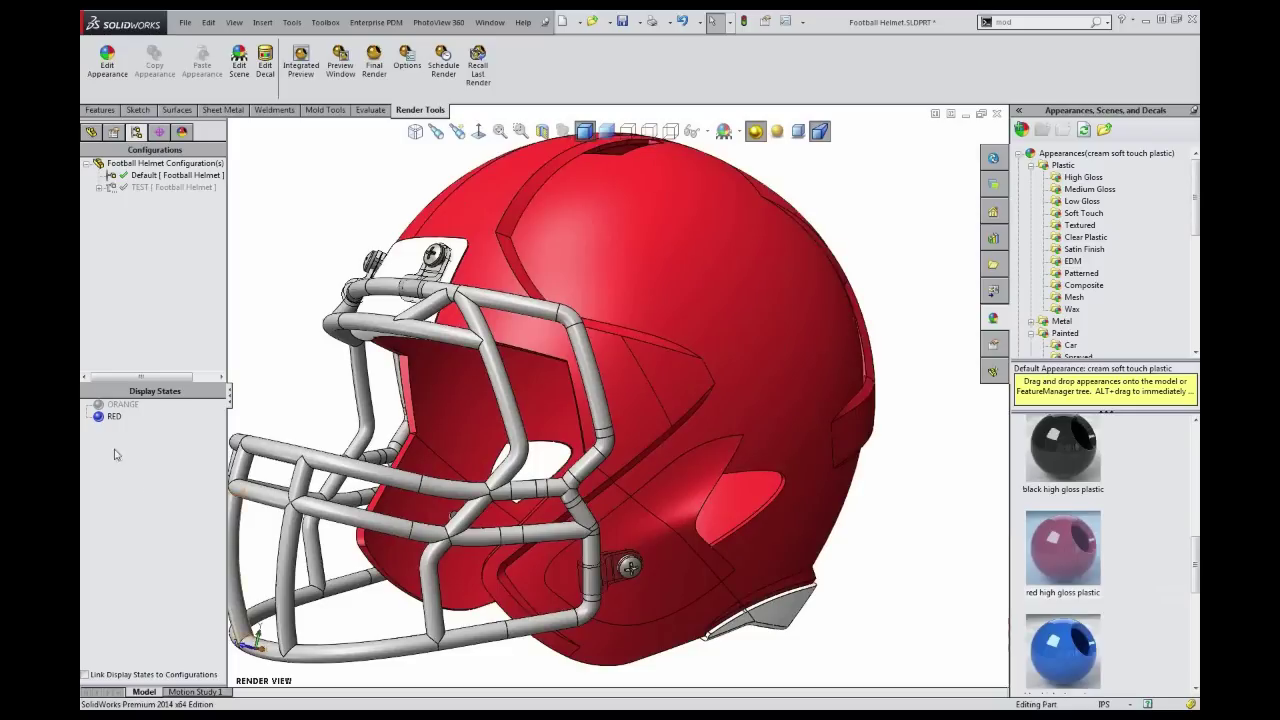
Switch between the ORANGE and RED display states to compare the helmet colours, ending on RED with the TEST configuration selected
{"action": "double_click", "coordinate": [121, 404]}
{"action": "left_click", "coordinate": [115, 417]}
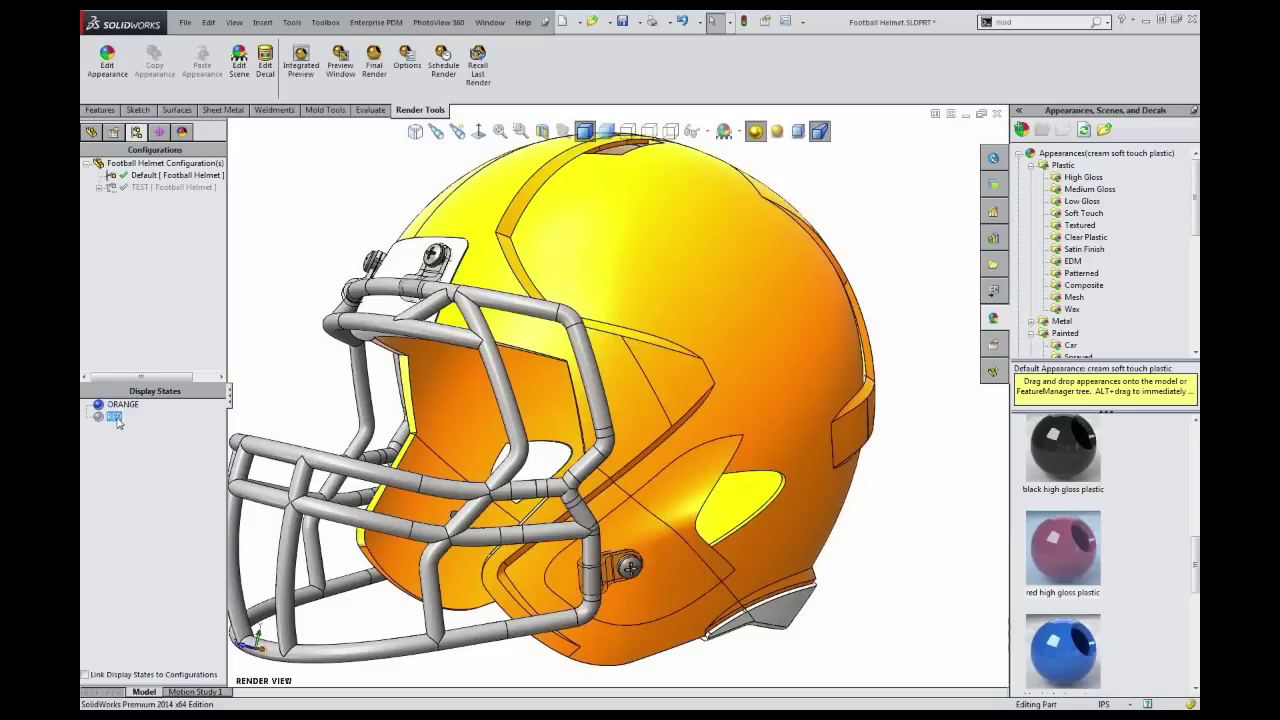
{"action": "double_click", "coordinate": [117, 417]}
{"action": "left_click", "coordinate": [152, 189]}
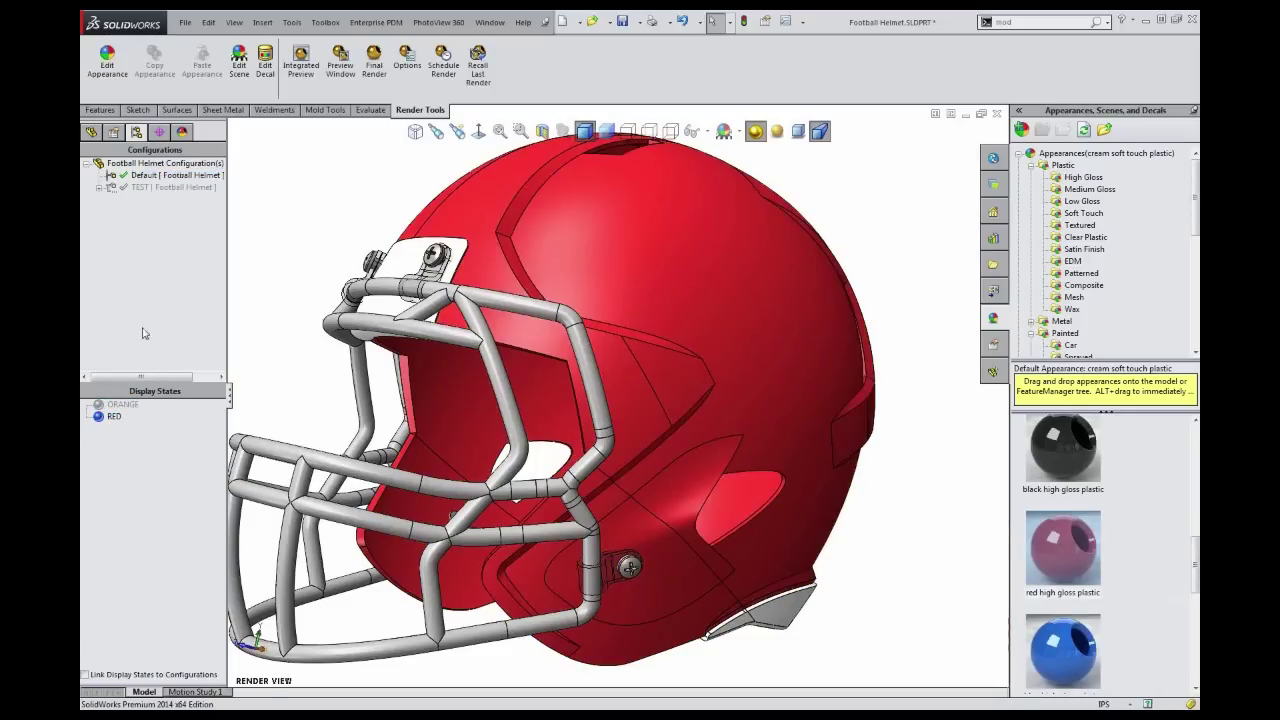
{"action": "double_click", "coordinate": [121, 404]}
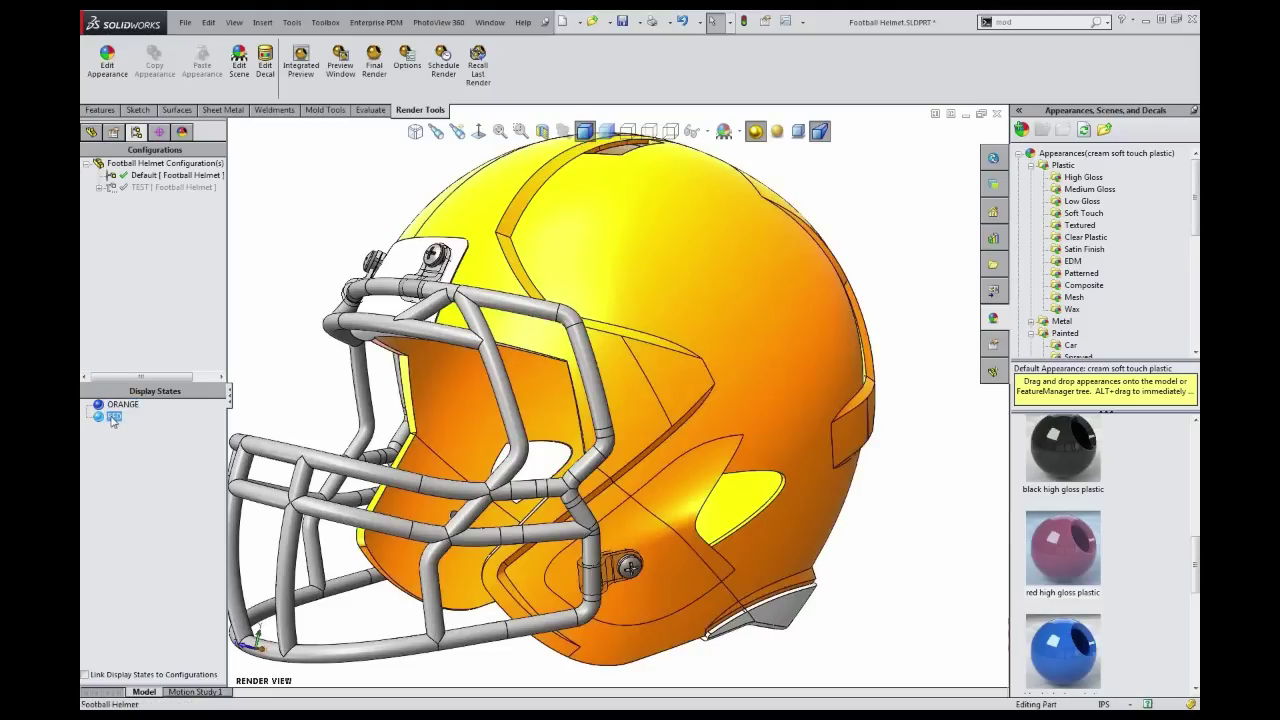
{"action": "double_click", "coordinate": [113, 417]}
{"action": "left_click", "coordinate": [143, 189]}
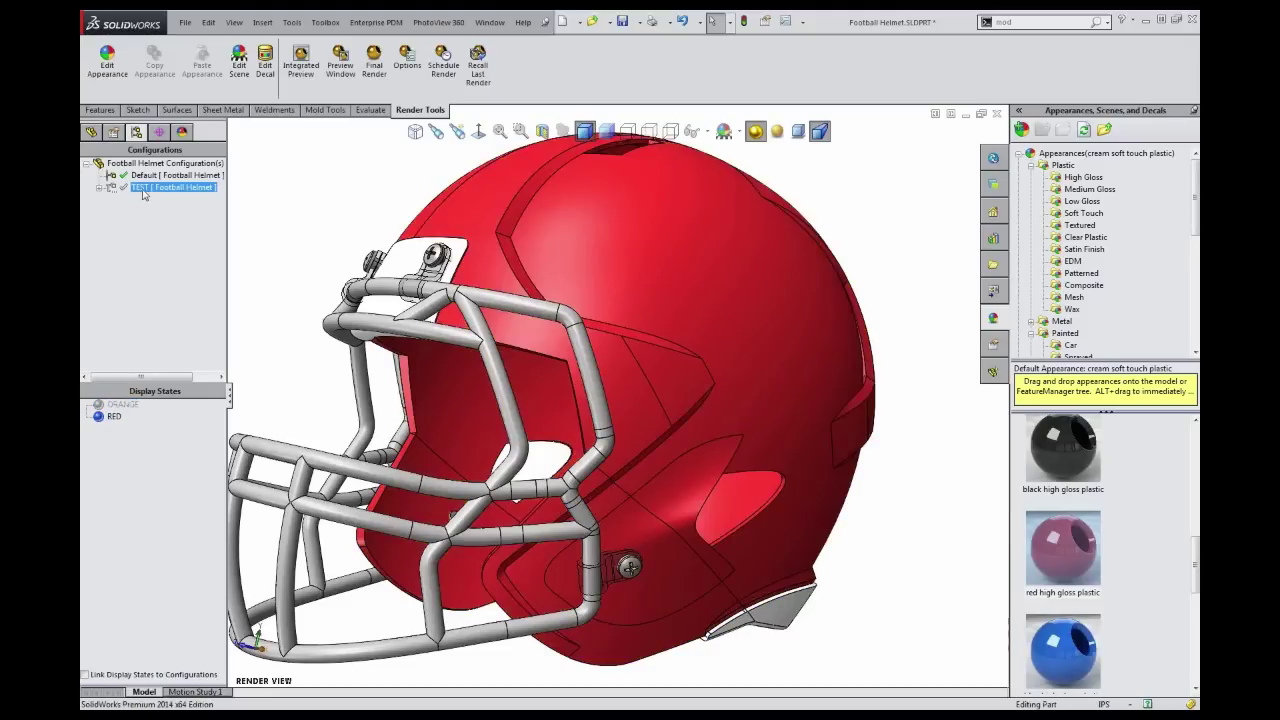
Activate the TEST configuration and switch between the ORANGE and RED display states, ending on ORANGE
{"action": "double_click", "coordinate": [143, 190]}
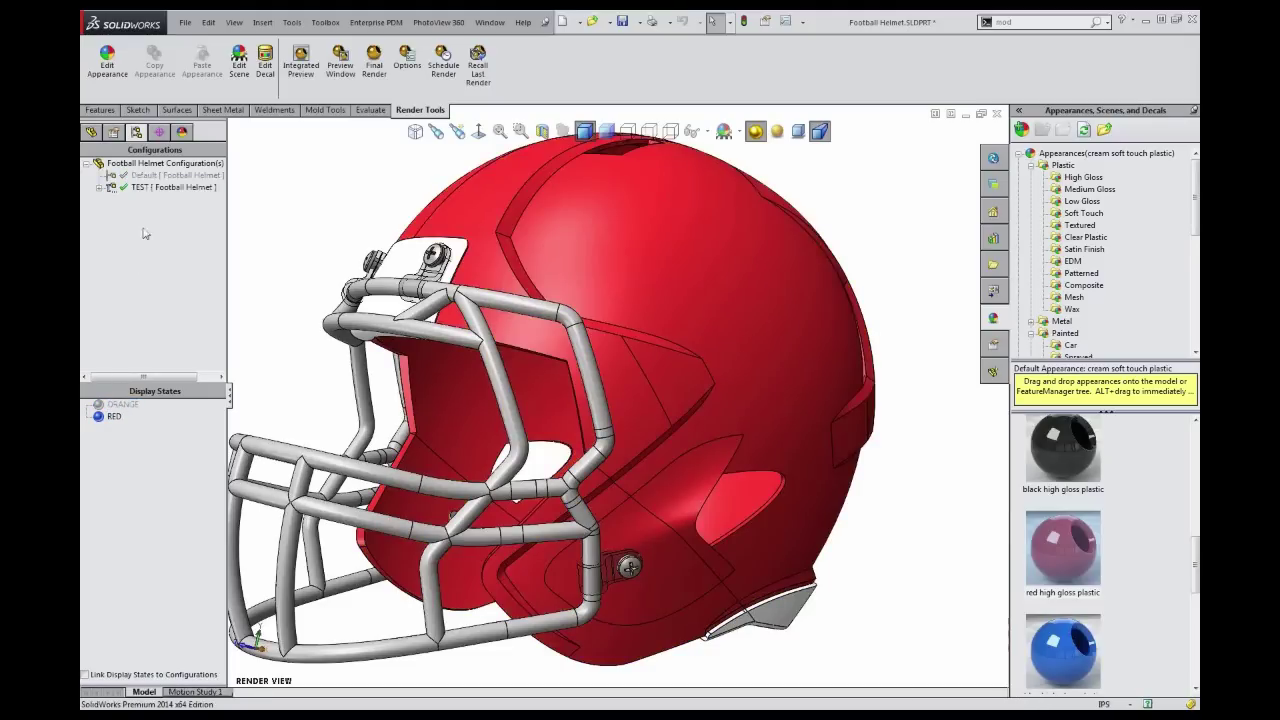
{"action": "double_click", "coordinate": [121, 404]}
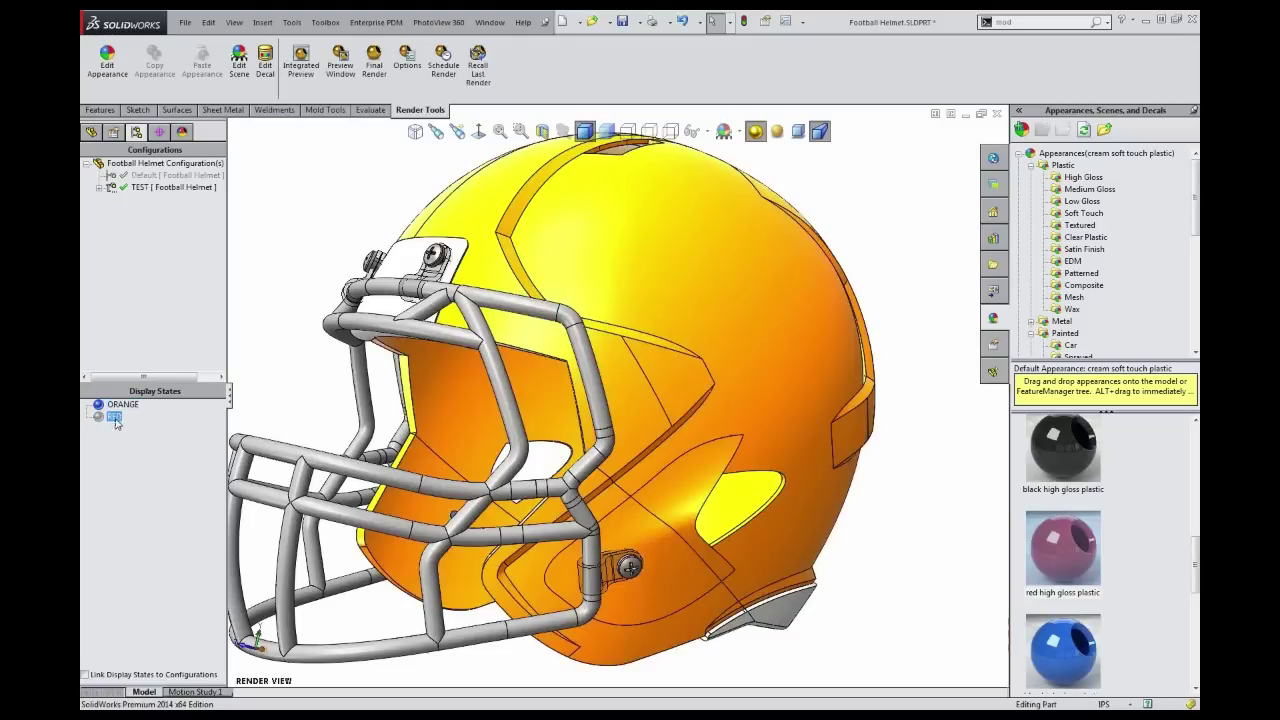
{"action": "double_click", "coordinate": [115, 418]}
{"action": "left_click", "coordinate": [121, 404]}
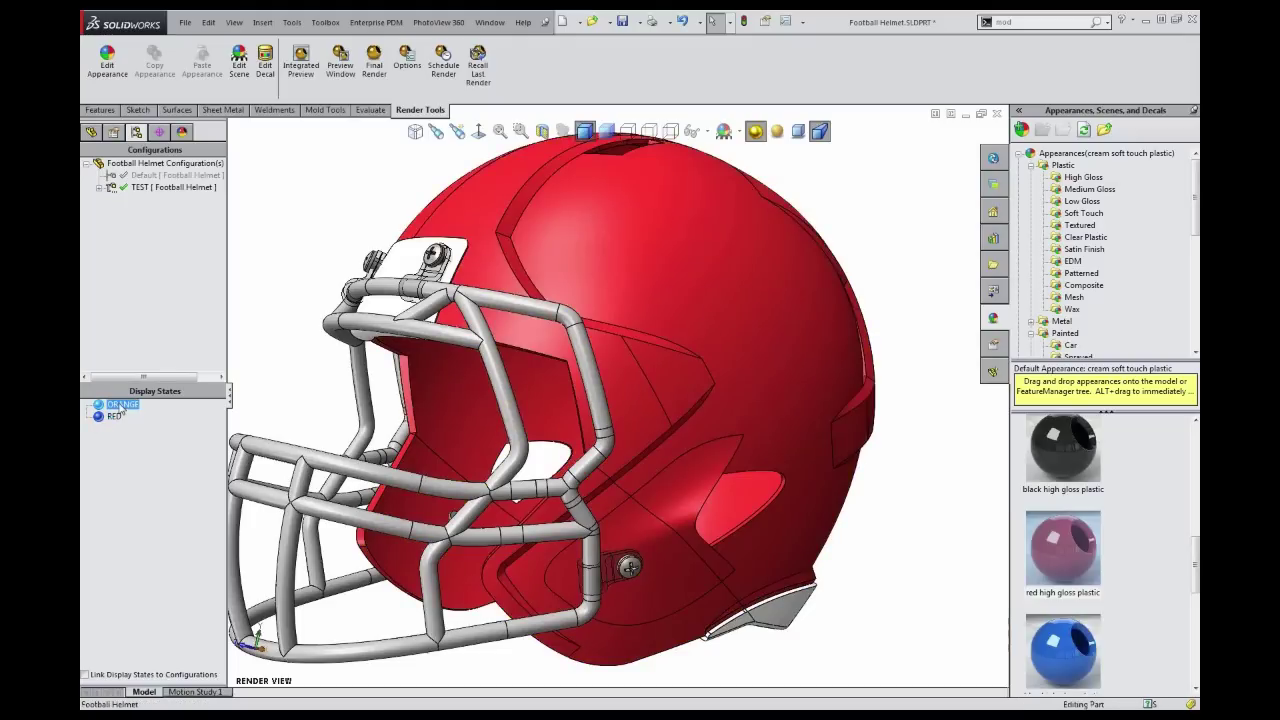
{"action": "double_click", "coordinate": [121, 404]}
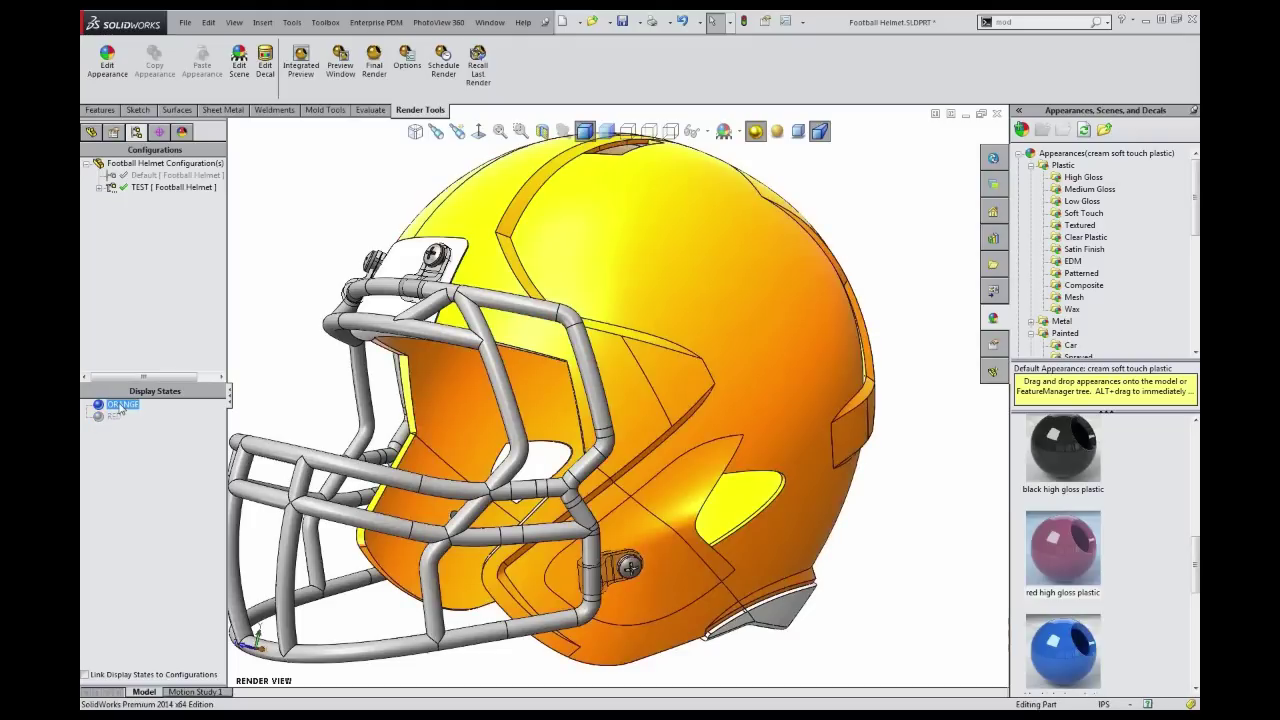
Link display states to configurations and switch between the Default and TEST configurations to compare helmet colours, ending on TEST
{"action": "left_click", "coordinate": [85, 675]}
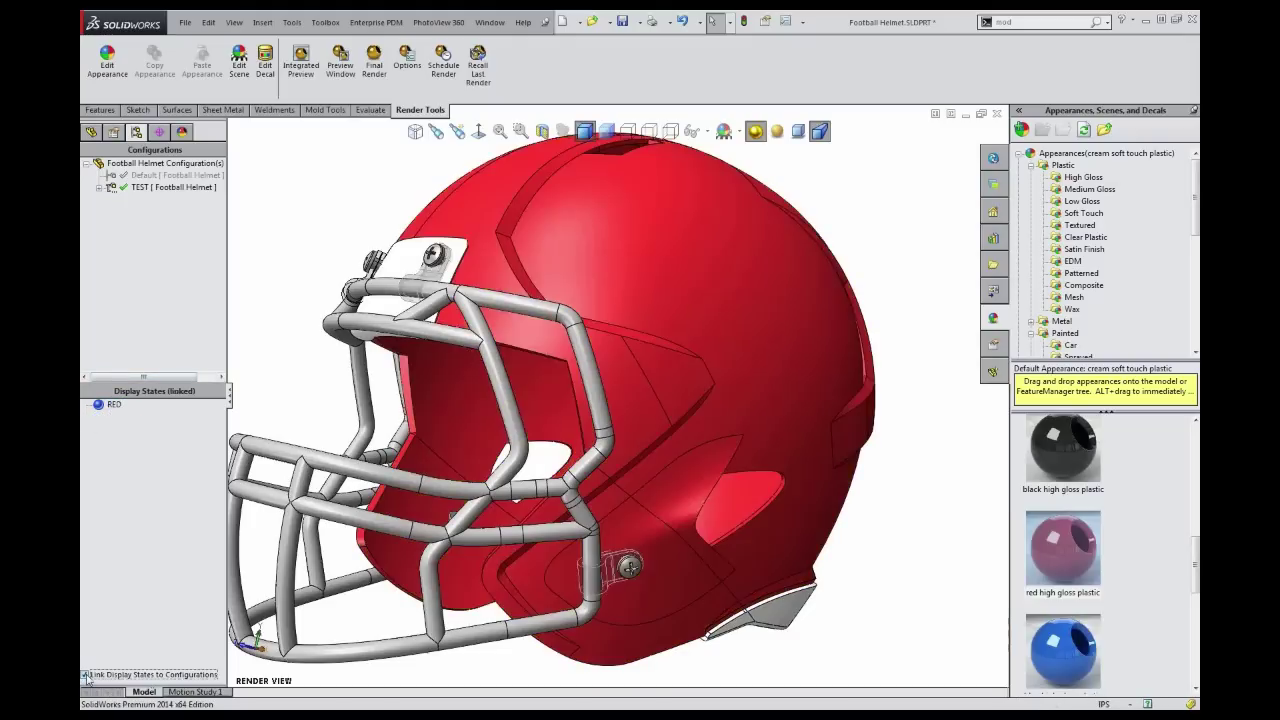
{"action": "double_click", "coordinate": [146, 176]}
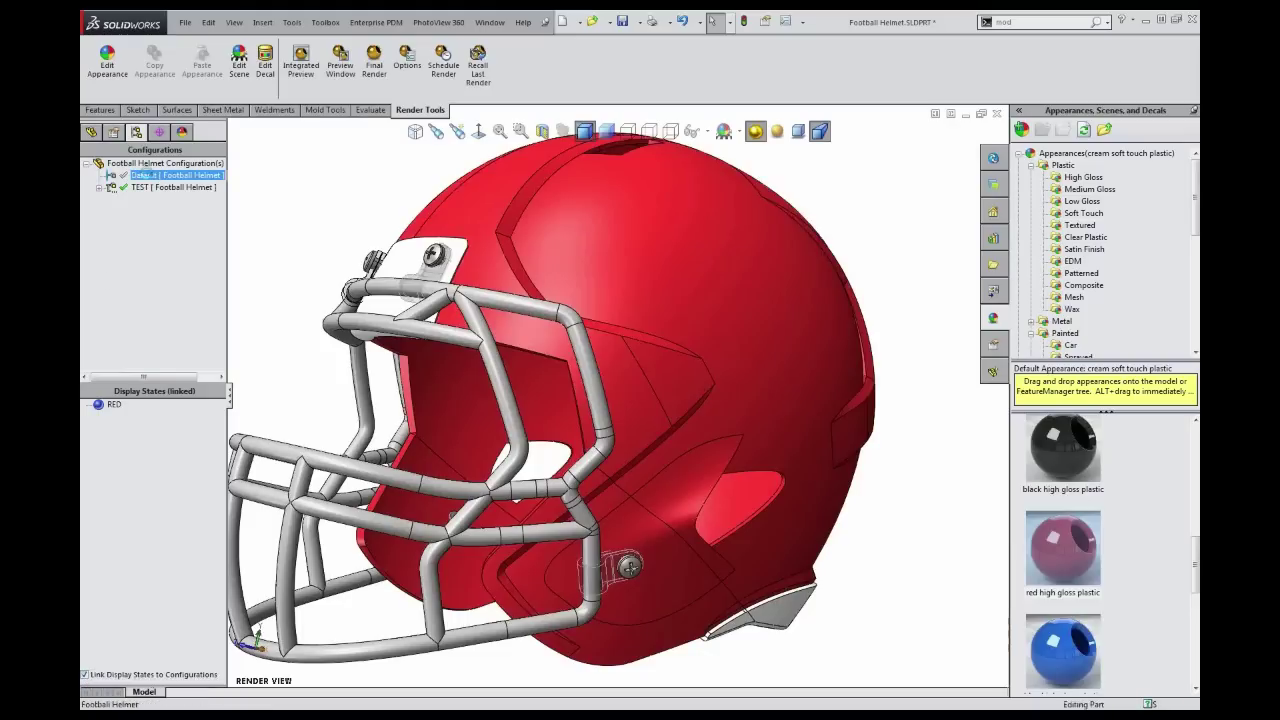
{"action": "left_click", "coordinate": [119, 405]}
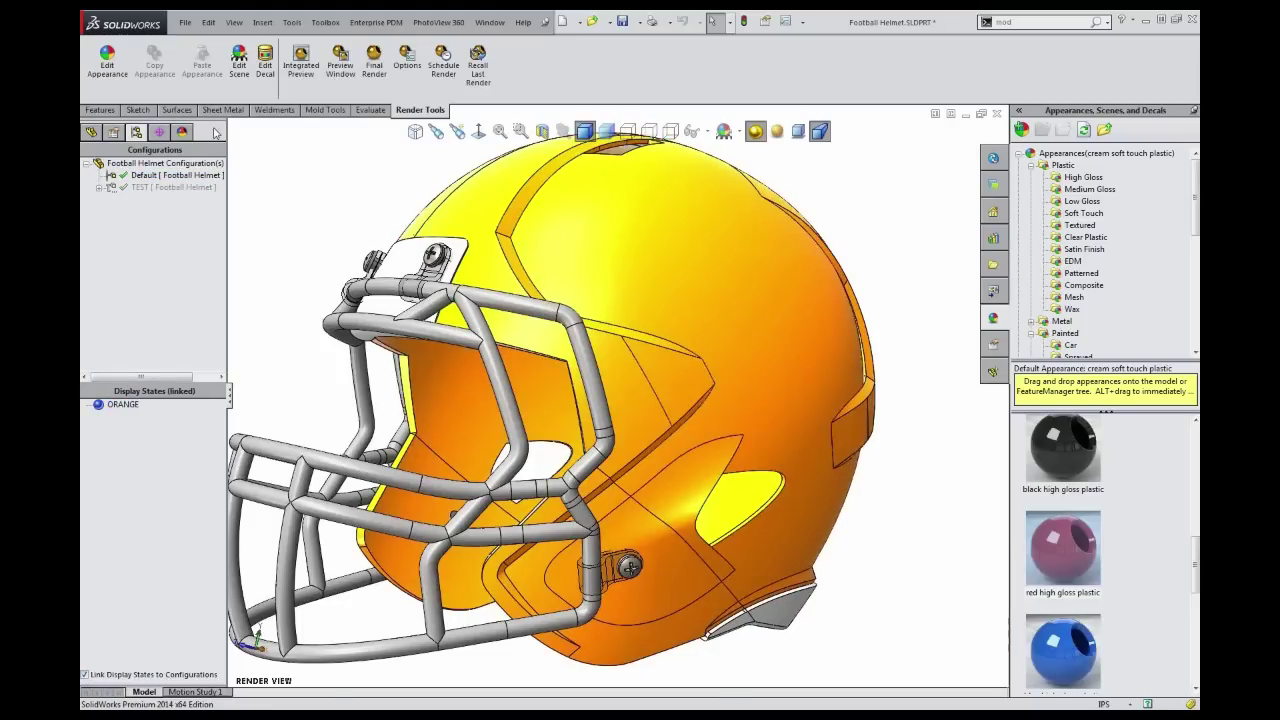
{"action": "left_click", "coordinate": [148, 178]}
{"action": "left_click", "coordinate": [141, 189]}
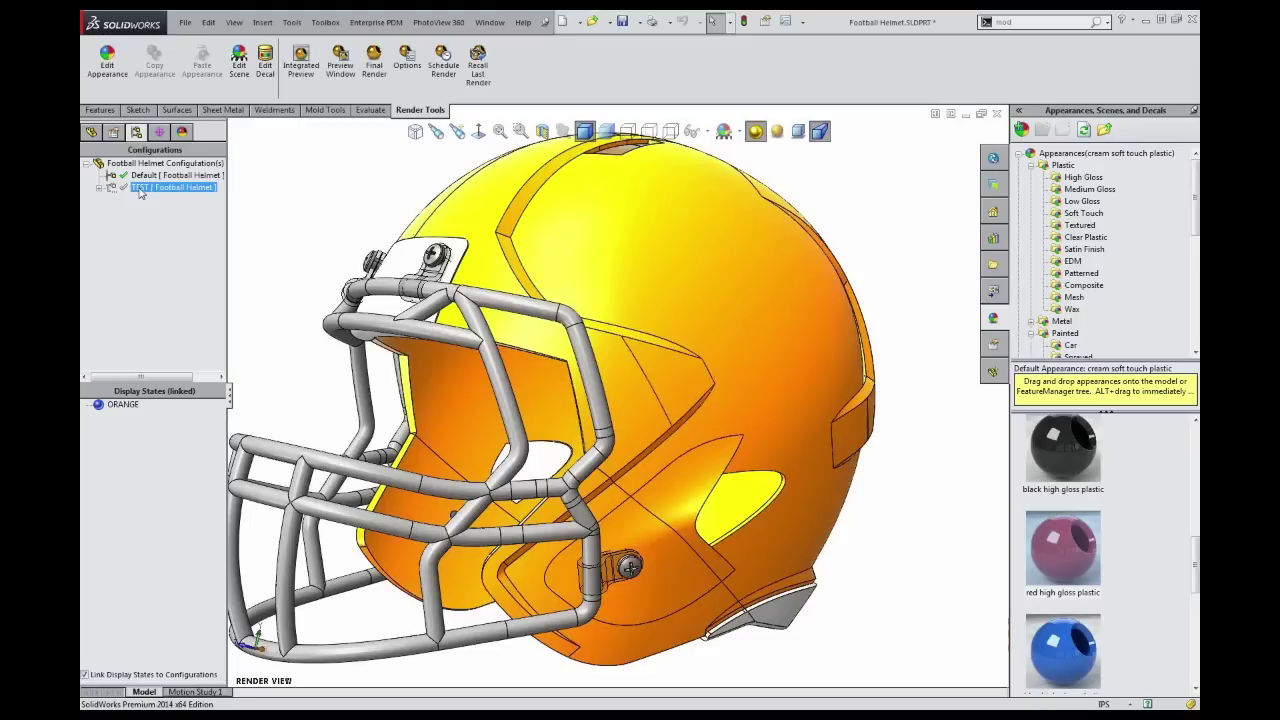
{"action": "double_click", "coordinate": [141, 189]}
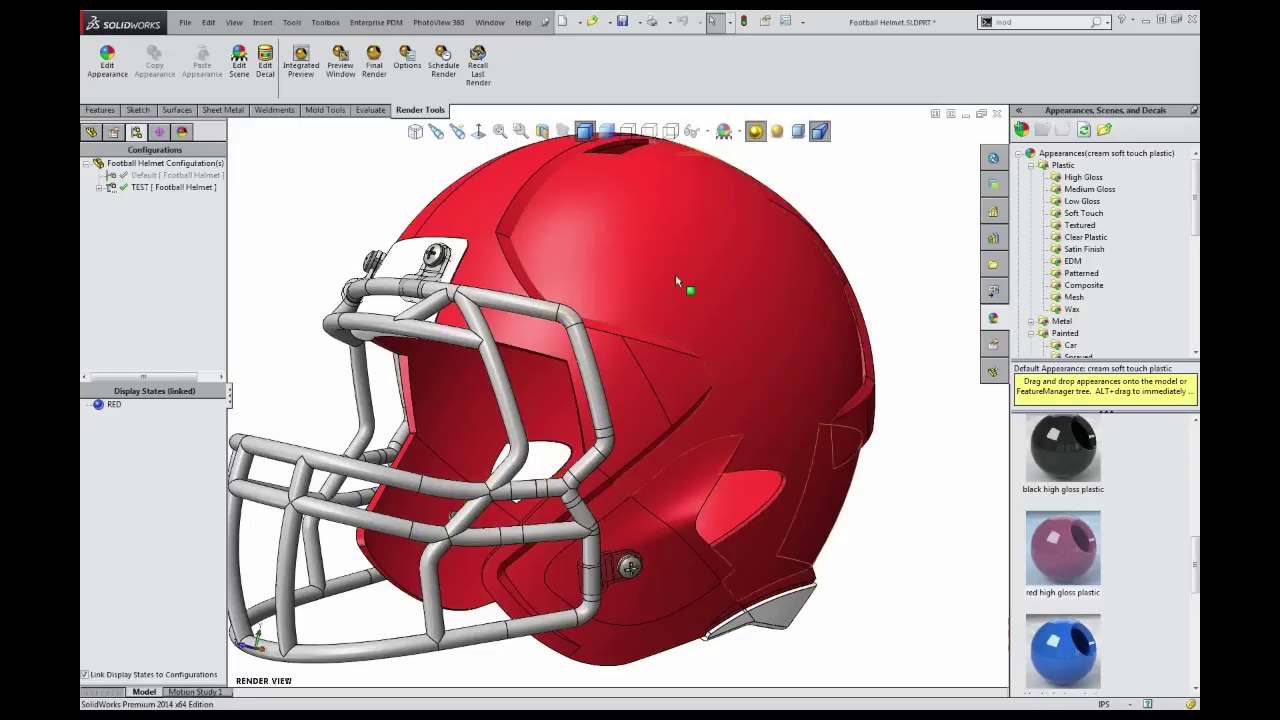
{"action": "left_click", "coordinate": [113, 405]}
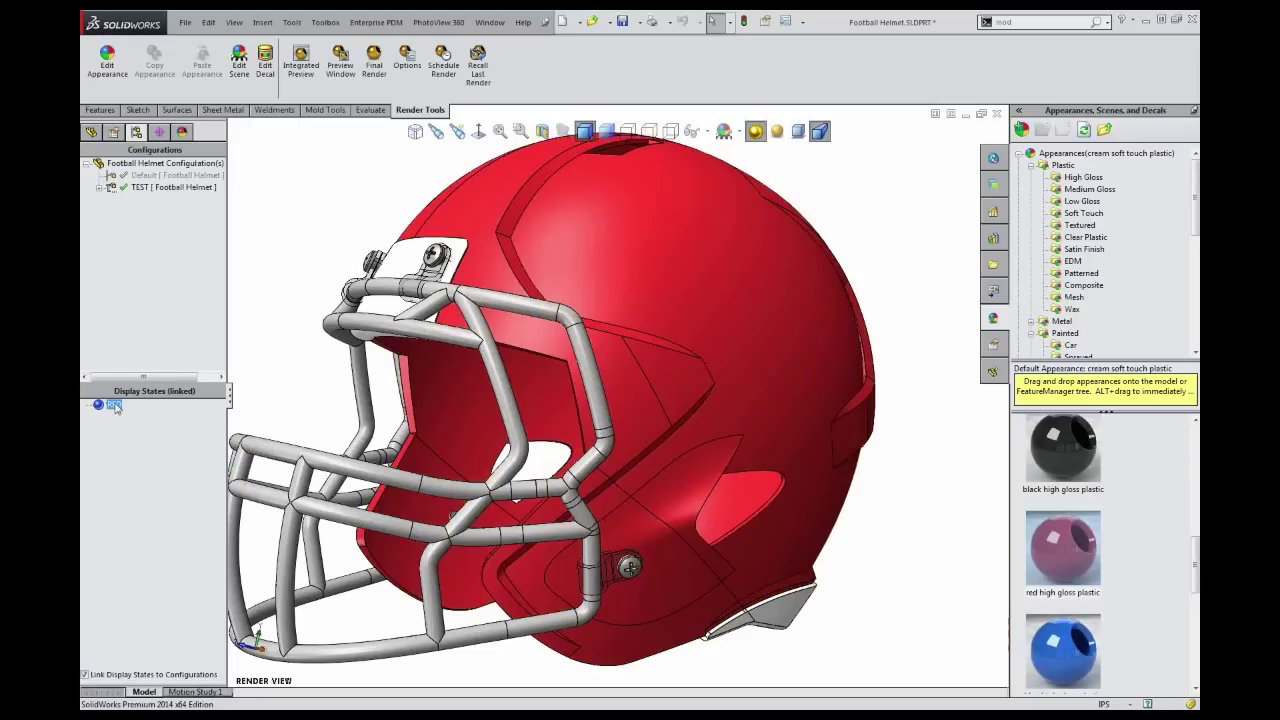
Unlink display states from configurations and switch between the ORANGE and RED display states, ending on RED
{"action": "left_click", "coordinate": [85, 674]}
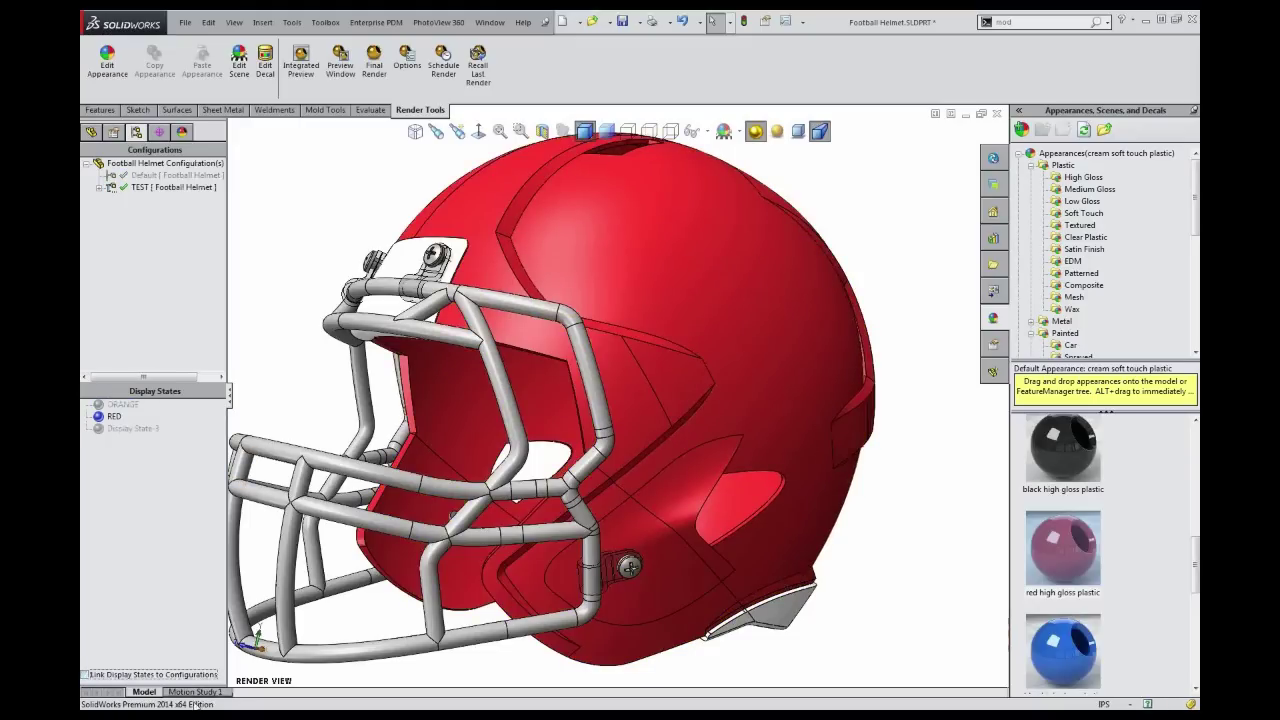
{"action": "double_click", "coordinate": [120, 404]}
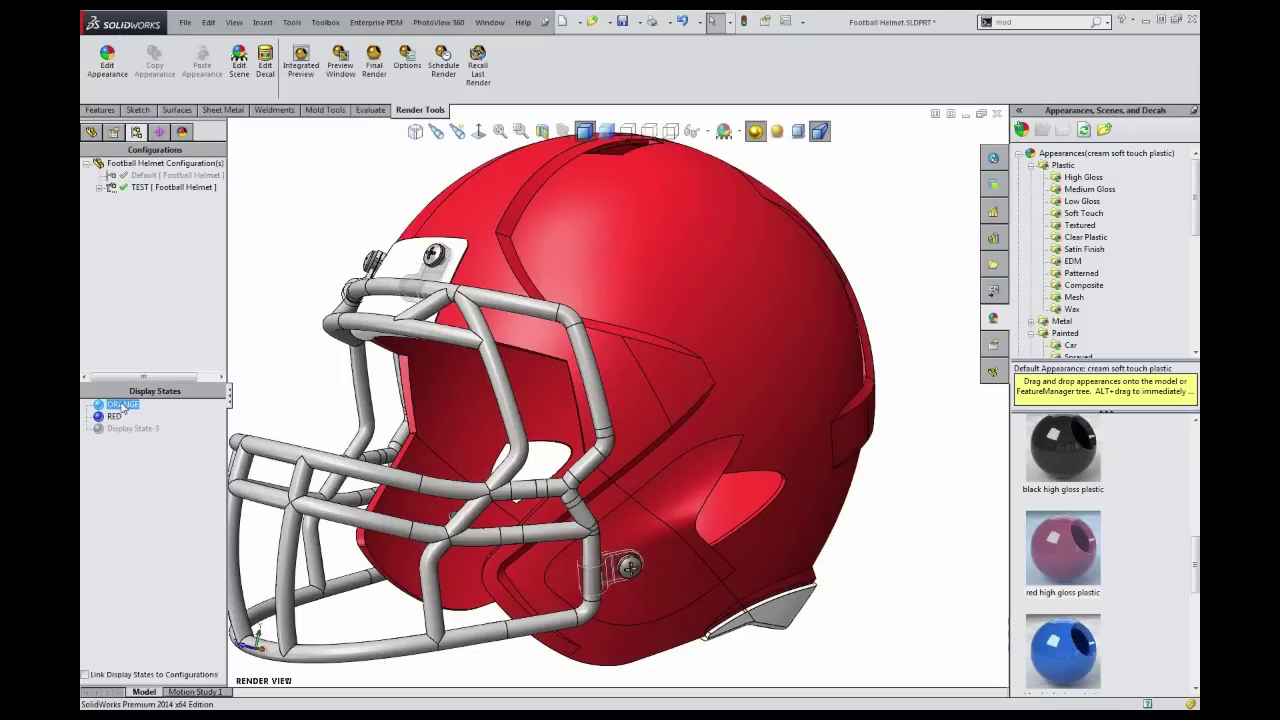
{"action": "double_click", "coordinate": [114, 416]}
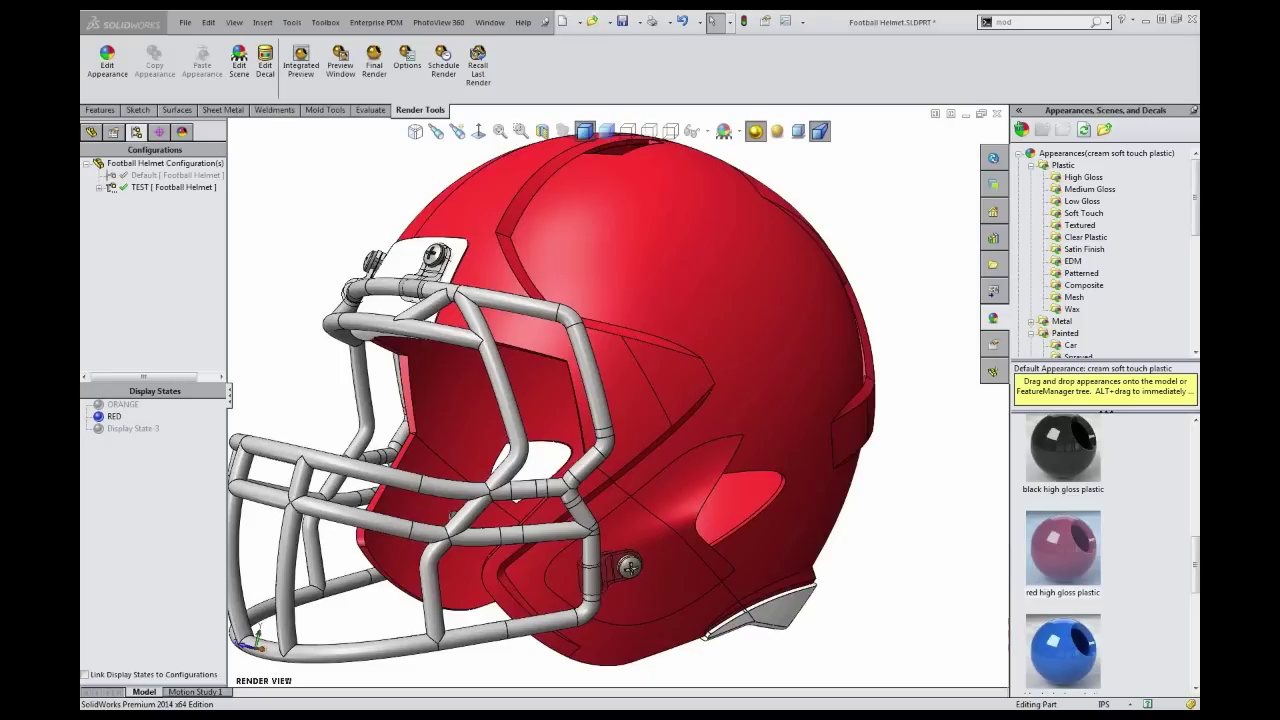
Browse the Modo Asset appearances in the Luxology Appearances folder under Custom - Appearances, then return to the start of the list
{"action": "left_click_drag", "start_coordinate": [1195, 177], "coordinate": [1175, 300]}
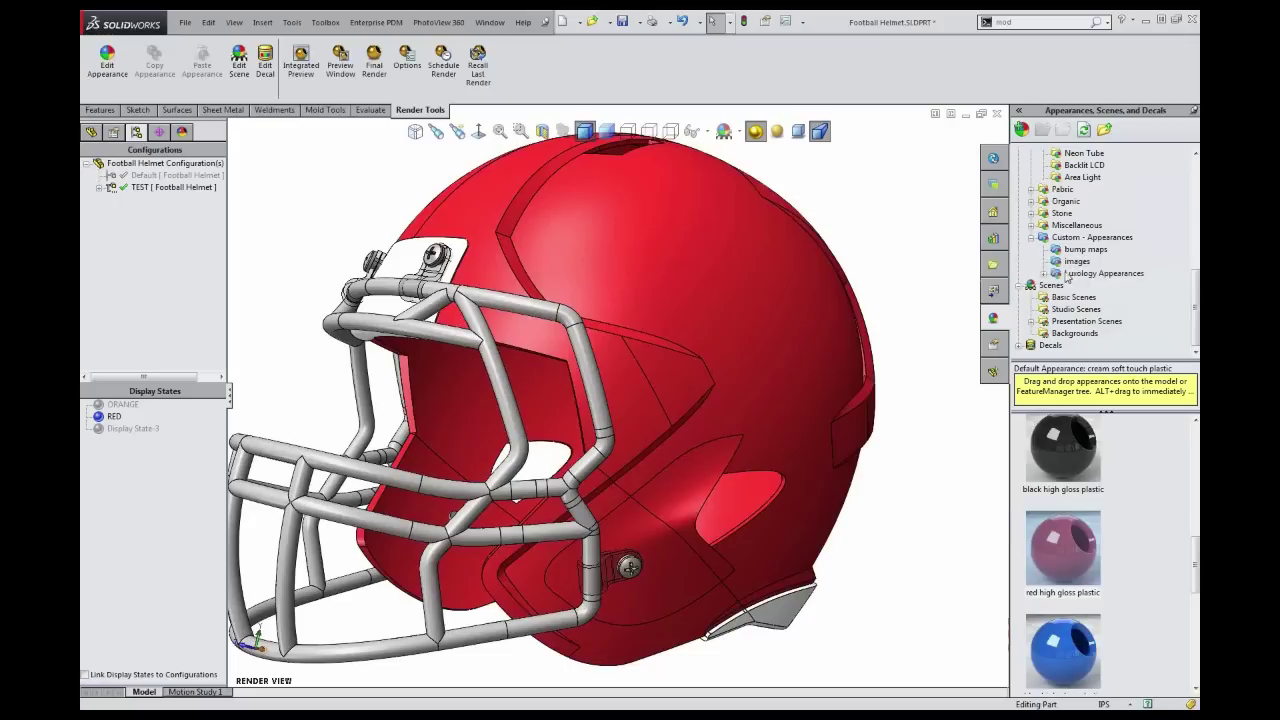
{"action": "left_click", "coordinate": [1066, 274]}
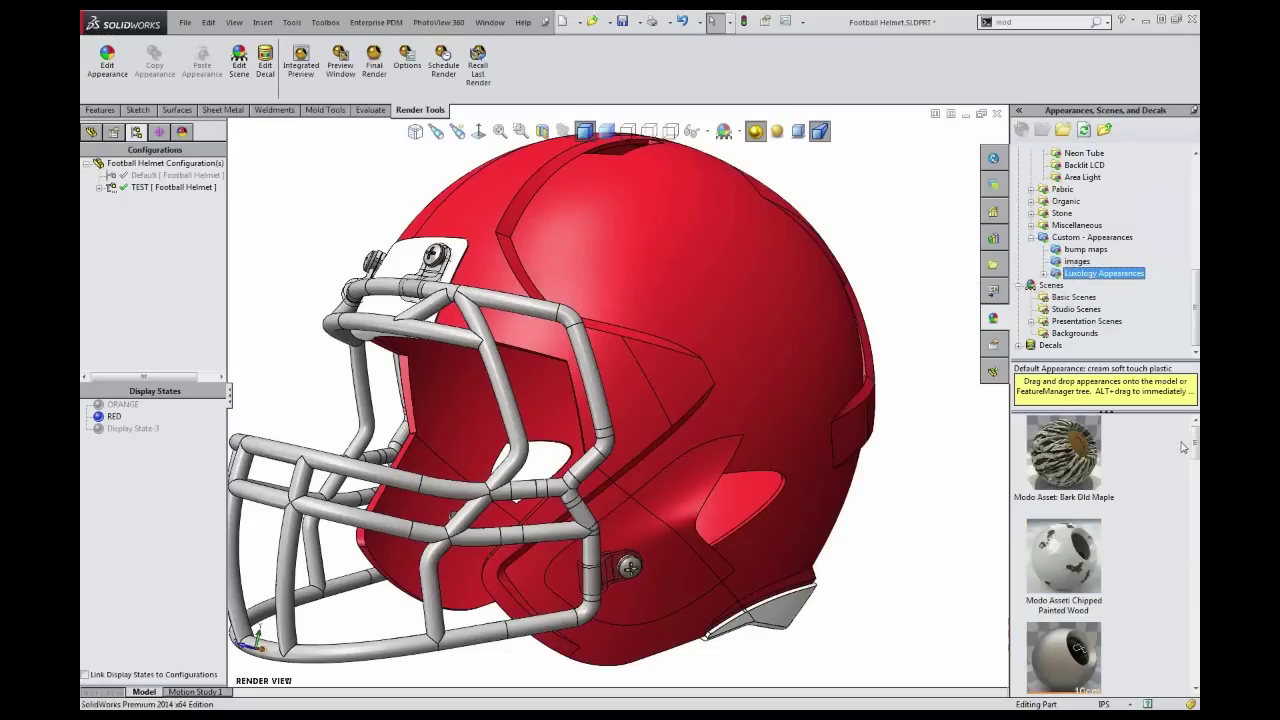
{"action": "left_click_drag", "start_coordinate": [1194, 444], "coordinate": [1194, 512]}
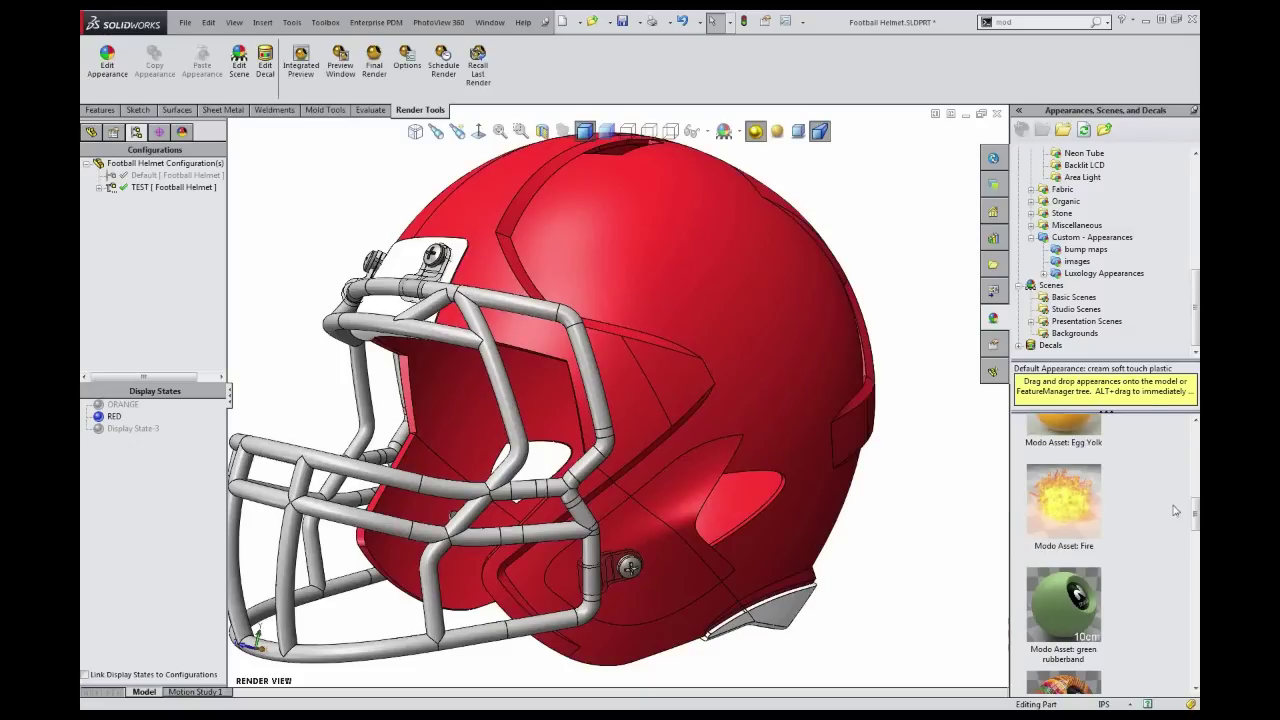
{"action": "left_click_drag", "start_coordinate": [1195, 510], "coordinate": [1196, 644]}
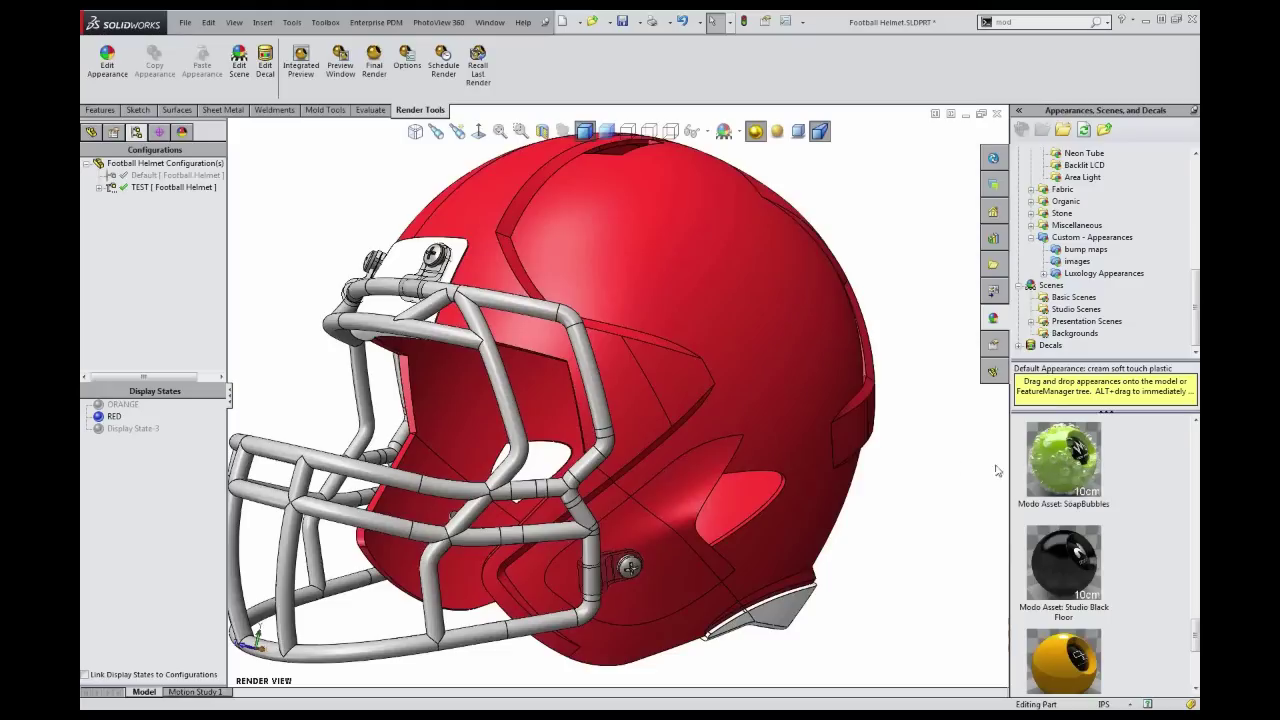
{"action": "left_click_drag", "start_coordinate": [1196, 633], "coordinate": [1196, 668]}
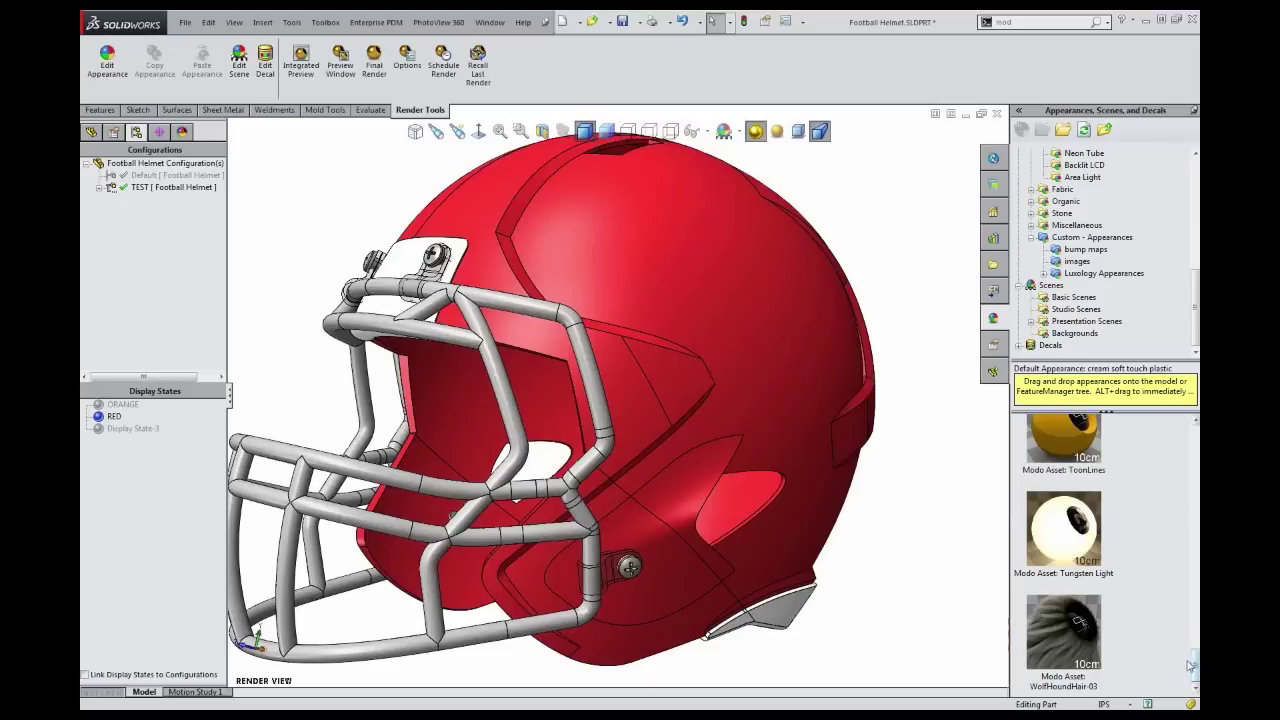
{"action": "left_click_drag", "start_coordinate": [1196, 668], "coordinate": [1196, 440]}
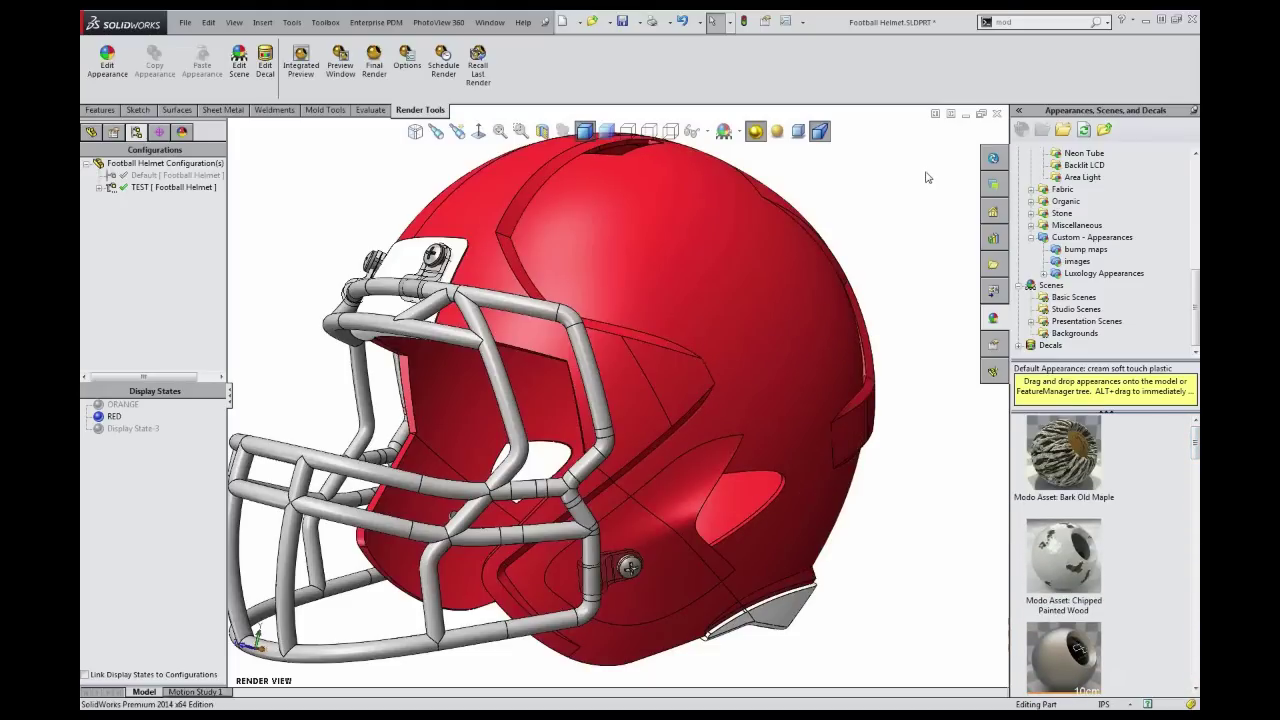